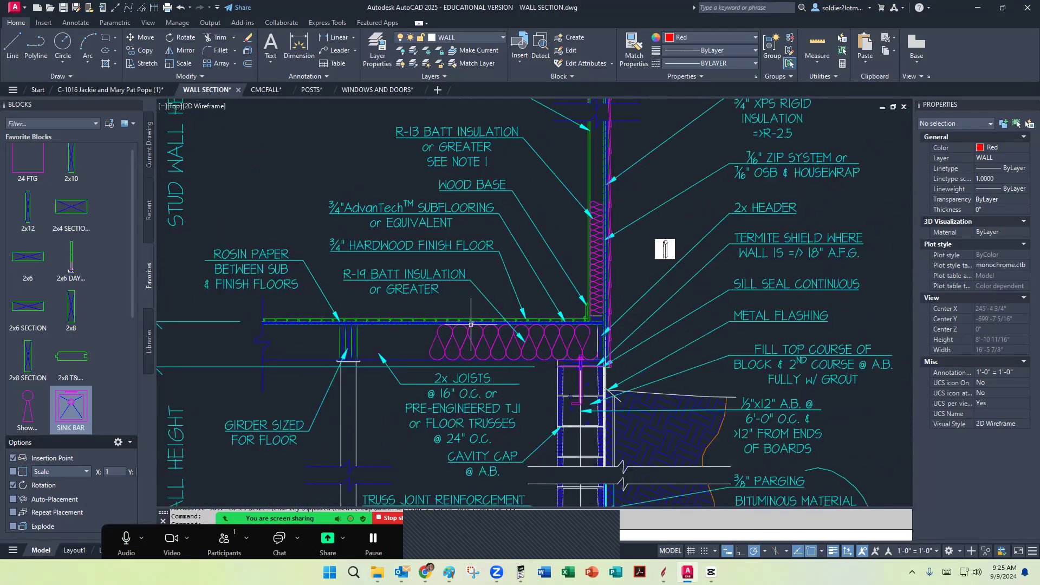
# Offset the ceiling joists' bottom line and the studs' interior line by 0.5" toward the room for the gypsum board
pyautogui.scroll(-4, 471, 323)
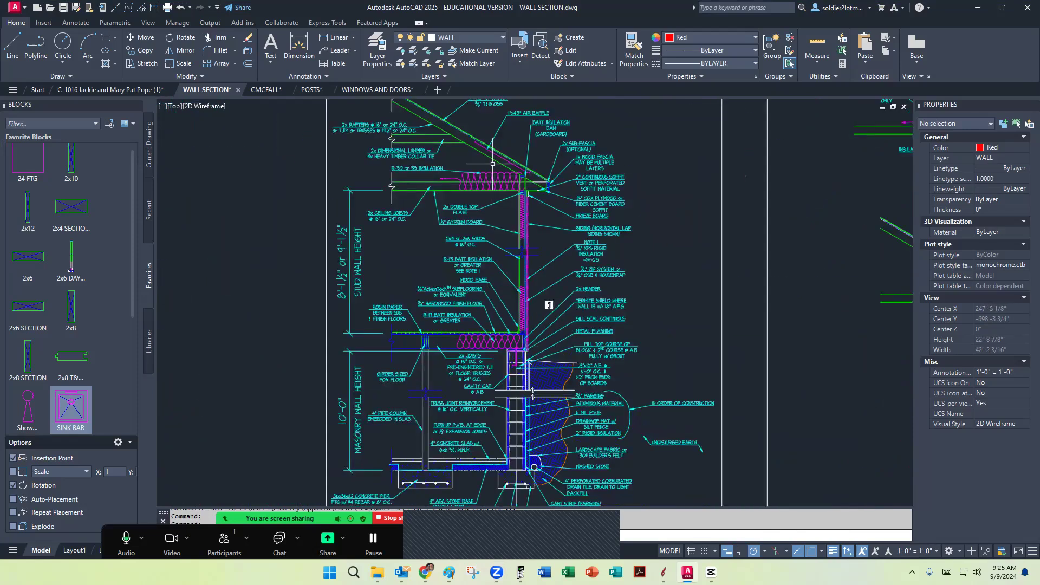
pyautogui.scroll(4, 493, 157)
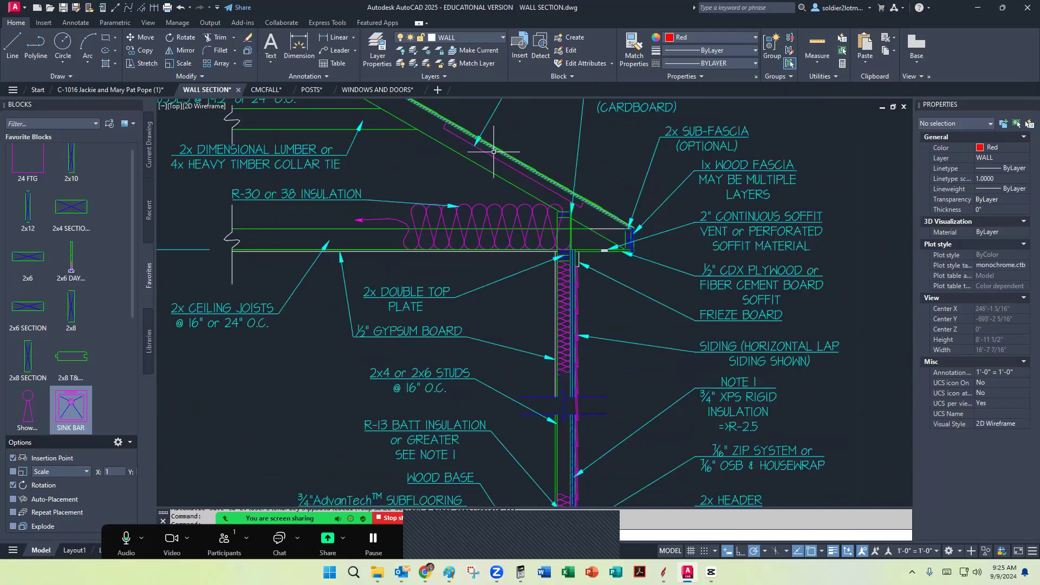
pyautogui.scroll(-4, 493, 151)
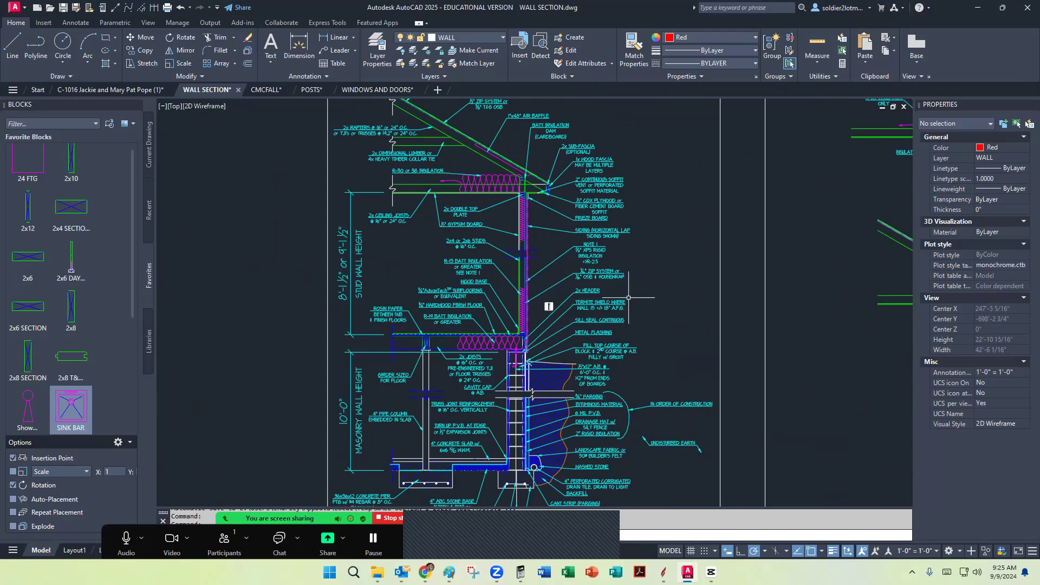
pyautogui.scroll(-6, 629, 297)
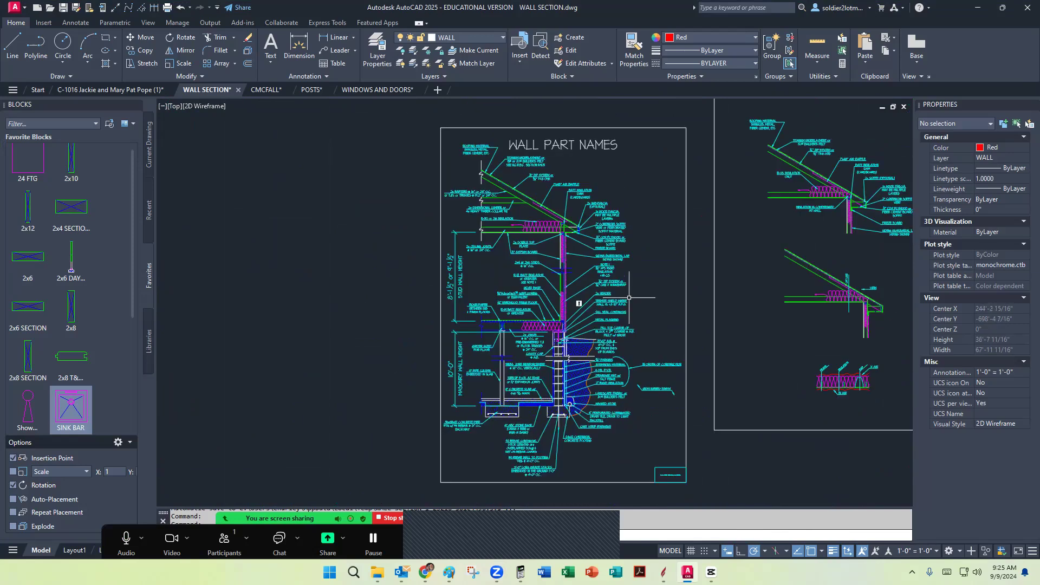
pyautogui.scroll(8, 369, 313)
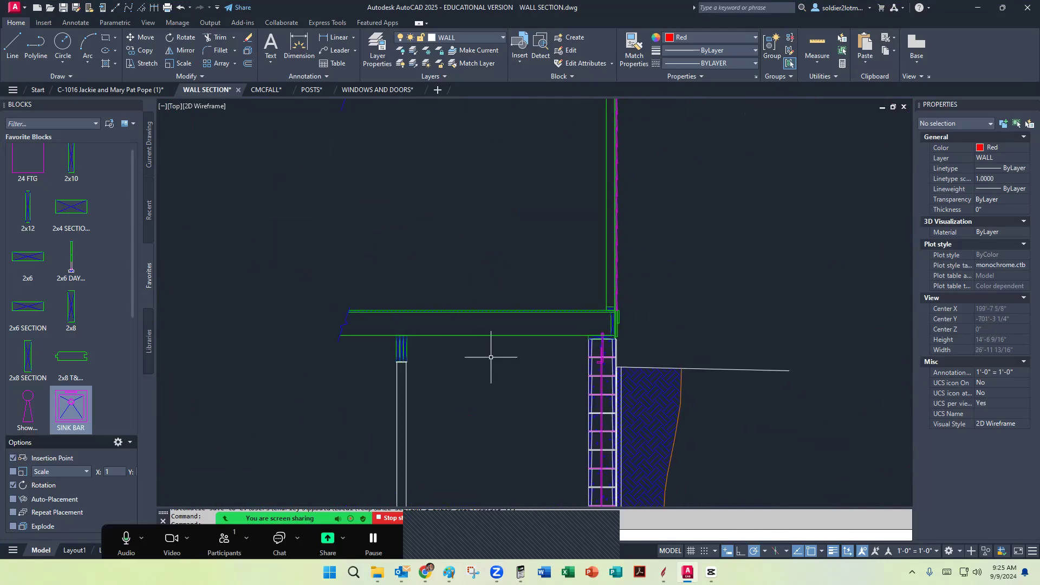
pyautogui.moveTo(491, 357); pyautogui.dragTo(478, 463, button='middle')
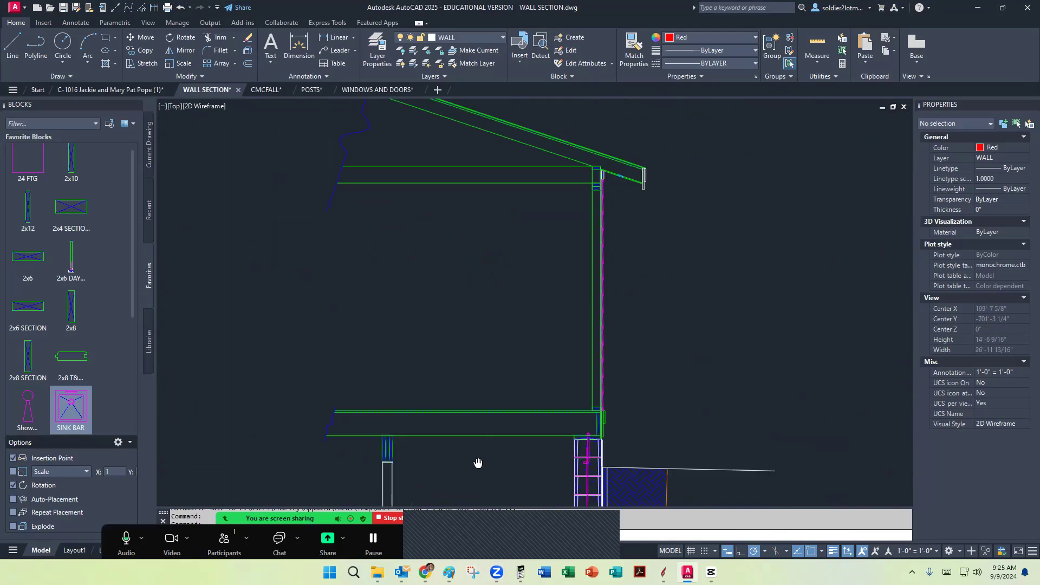
pyautogui.click(249, 64)
pyautogui.write('.5')
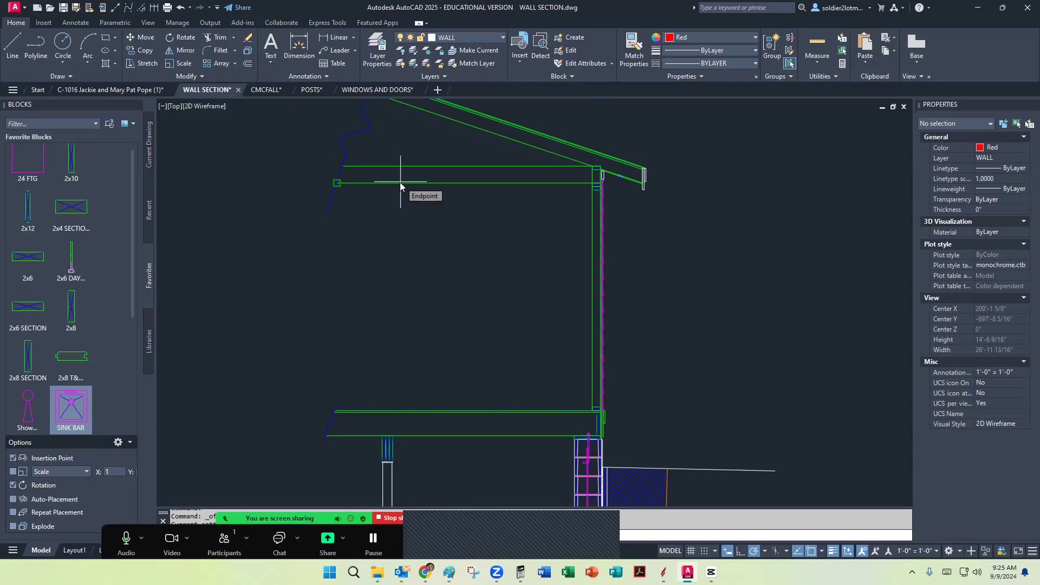
pyautogui.press('Return')
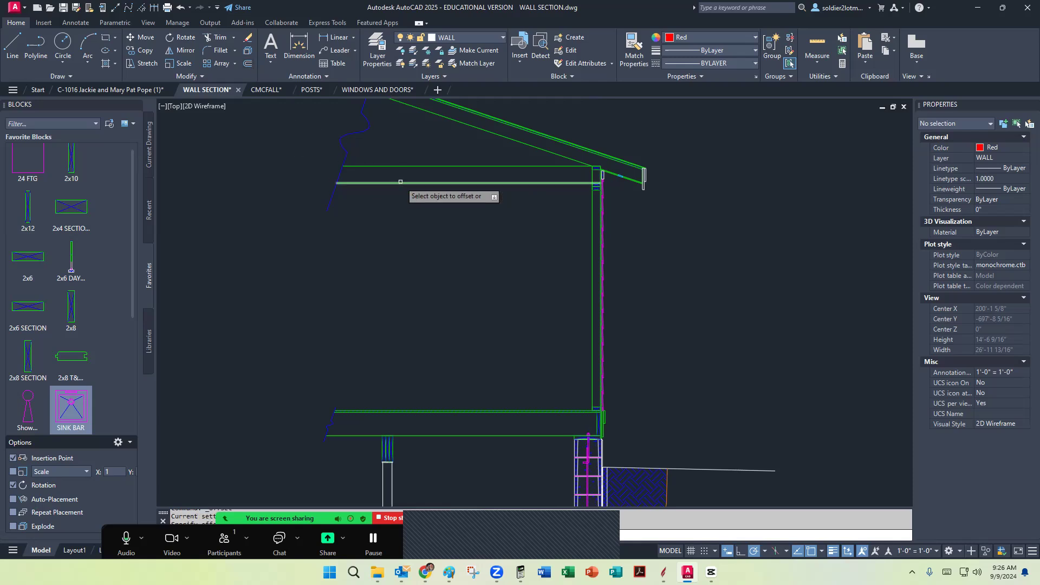
pyautogui.click(594, 229)
pyautogui.click(576, 236)
pyautogui.scroll(10, 601, 168)
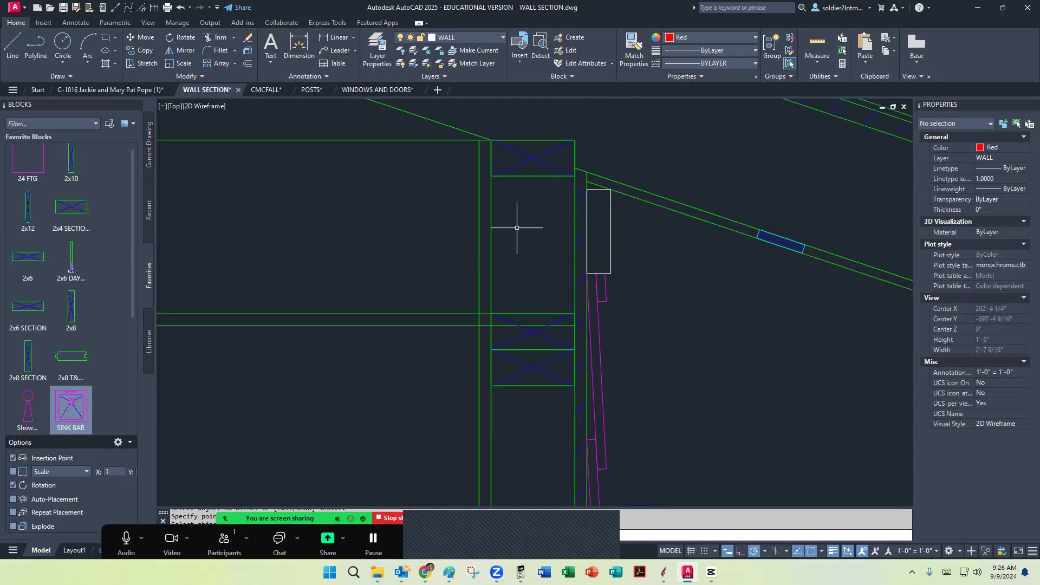
# Shorten the offset ceiling gypsum line so it ends at the studs' interior face
pyautogui.click(449, 325)
pyautogui.click(574, 325)
pyautogui.click(490, 325)
pyautogui.press('Escape')
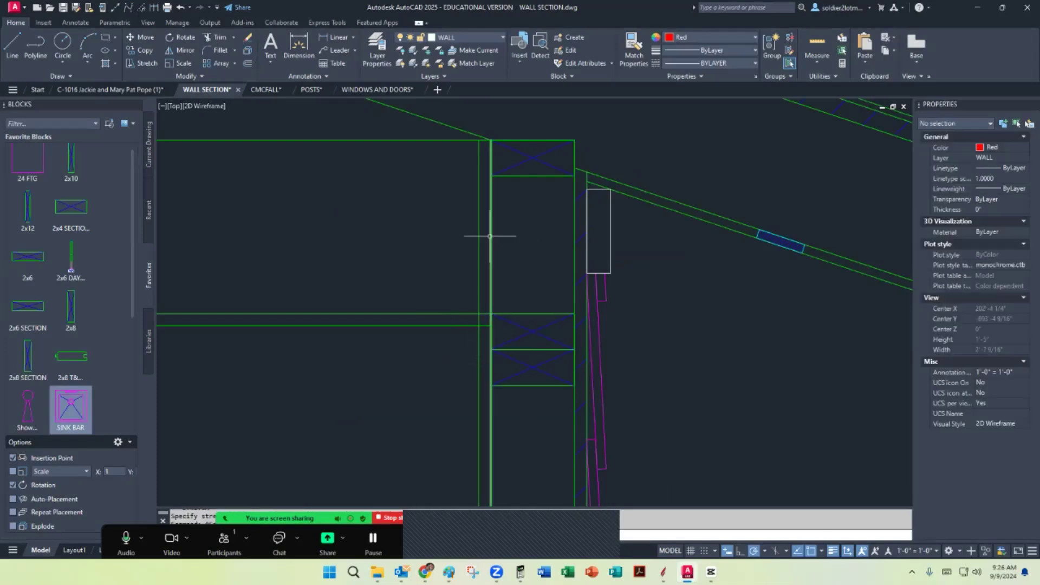
# Shorten the offset wall gypsum line so its upper end meets the underside of the ceiling gypsum board
pyautogui.click(480, 176)
pyautogui.click(480, 143)
pyautogui.click(479, 325)
pyautogui.press('Escape')
pyautogui.scroll(4, 459, 338)
pyautogui.scroll(2, 533, 230)
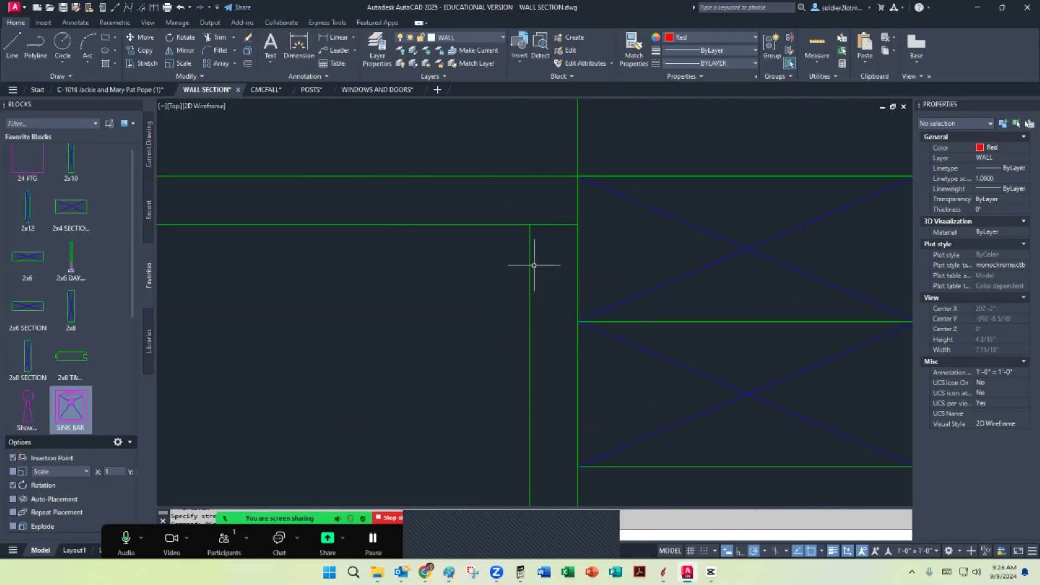
# Offset the subfloor's top line upward by 0.75" for the finish floor
pyautogui.scroll(-10, 545, 207)
pyautogui.scroll(4, 495, 375)
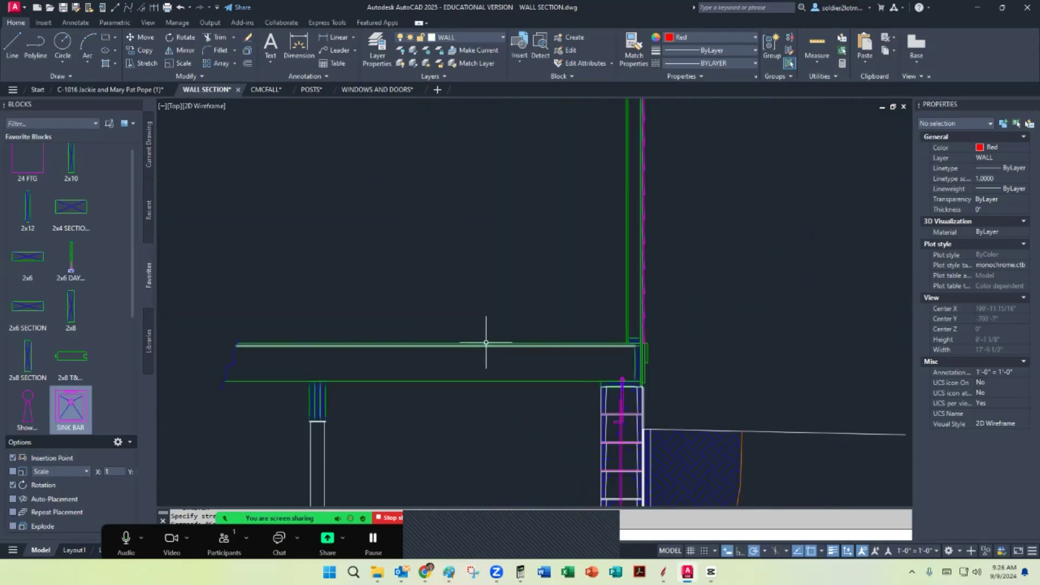
pyautogui.click(247, 63)
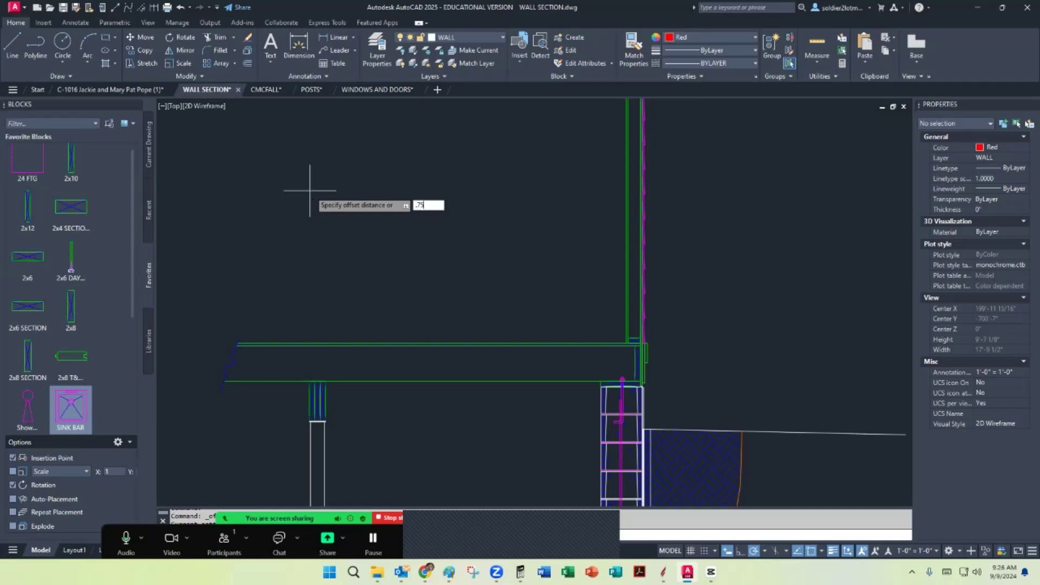
pyautogui.press('Return')
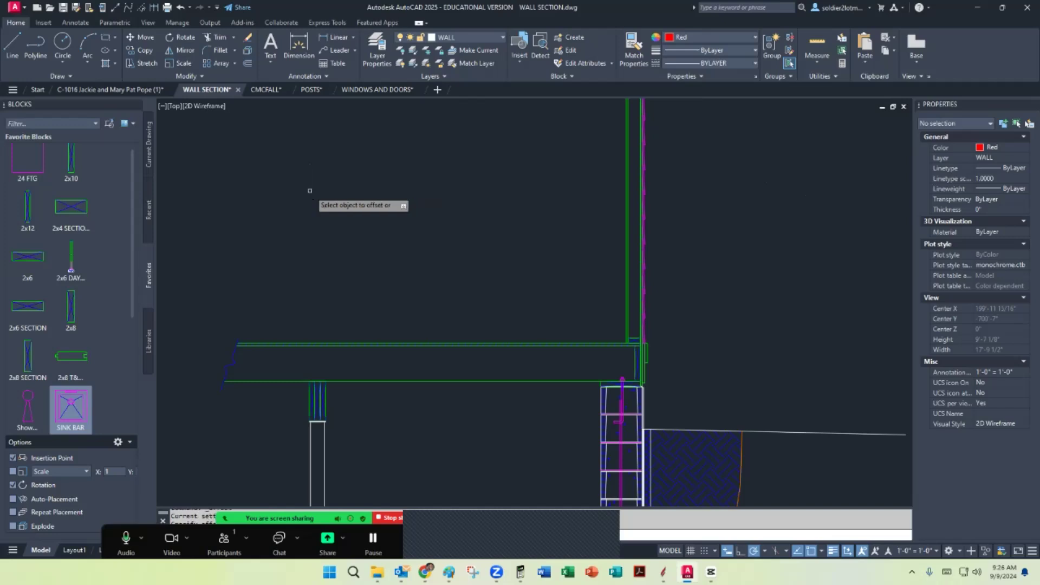
pyautogui.scroll(6, 373, 333)
pyautogui.click(375, 324)
pyautogui.click(375, 314)
pyautogui.scroll(-6, 376, 316)
pyautogui.scroll(4, 623, 291)
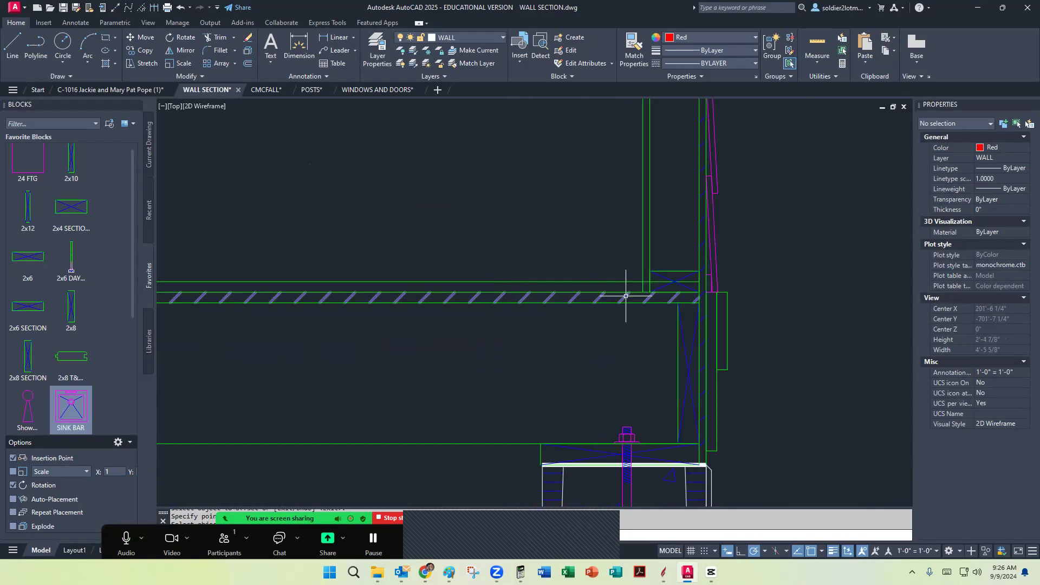
# Shorten the finish floor's top line so it ends at the room face of the wall gypsum board
pyautogui.click(628, 281)
pyautogui.click(699, 281)
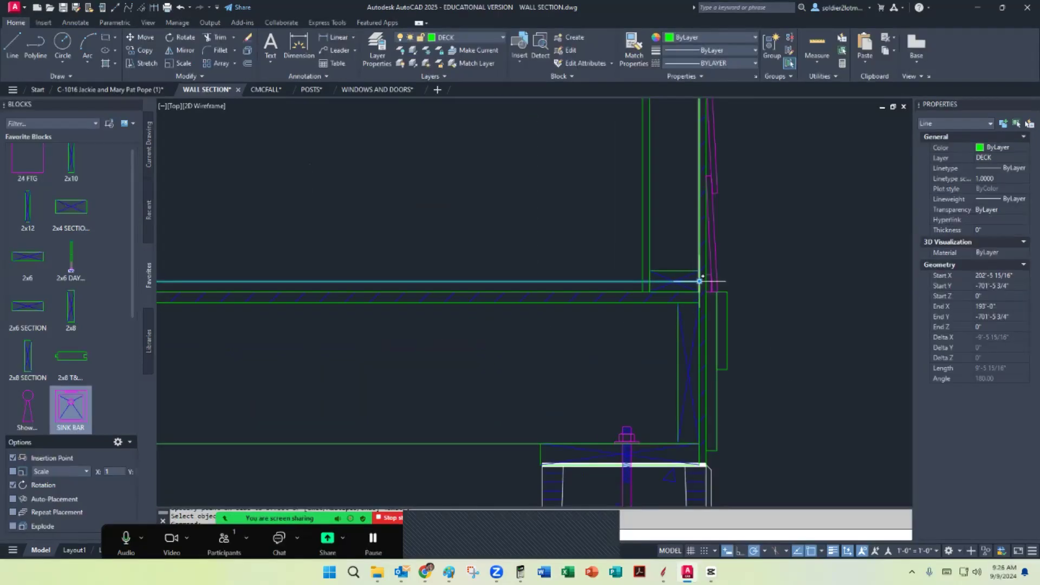
pyautogui.click(643, 281)
pyautogui.press('Escape')
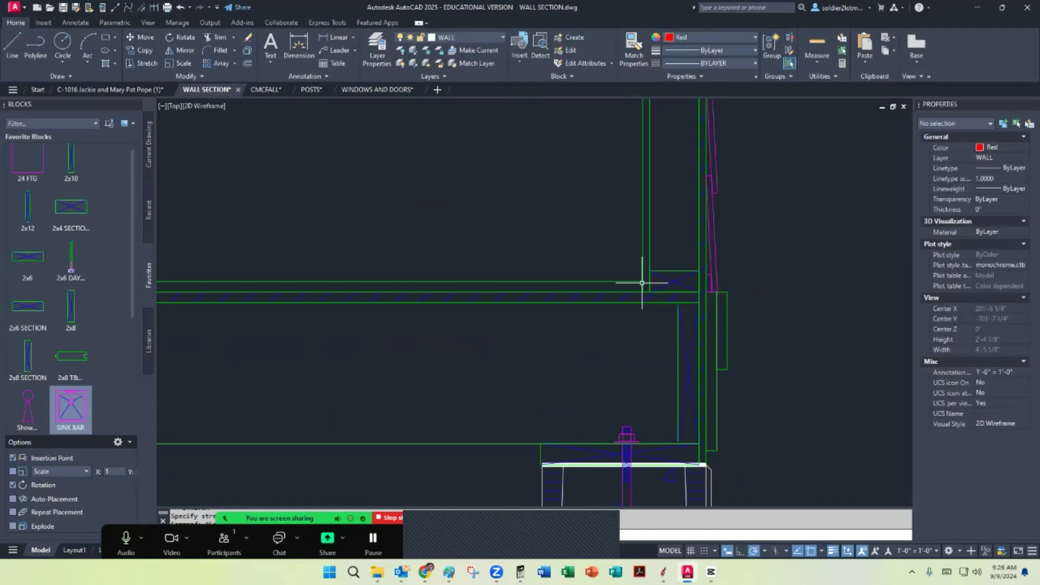
# Trim the floor line ends that run past the break line
pyautogui.scroll(-3, 693, 265)
pyautogui.scroll(5, 293, 276)
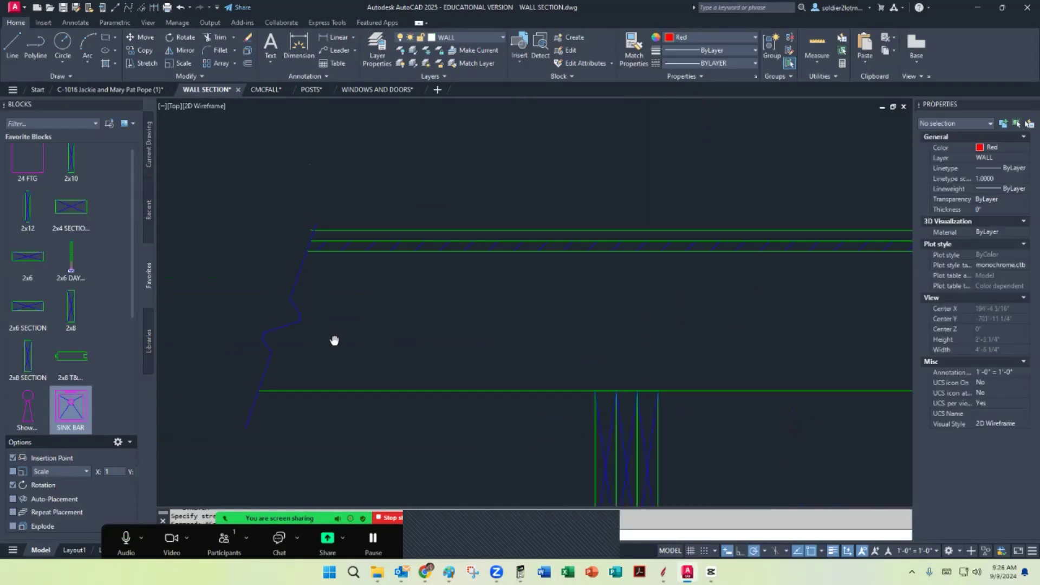
pyautogui.click(219, 38)
pyautogui.scroll(5, 309, 243)
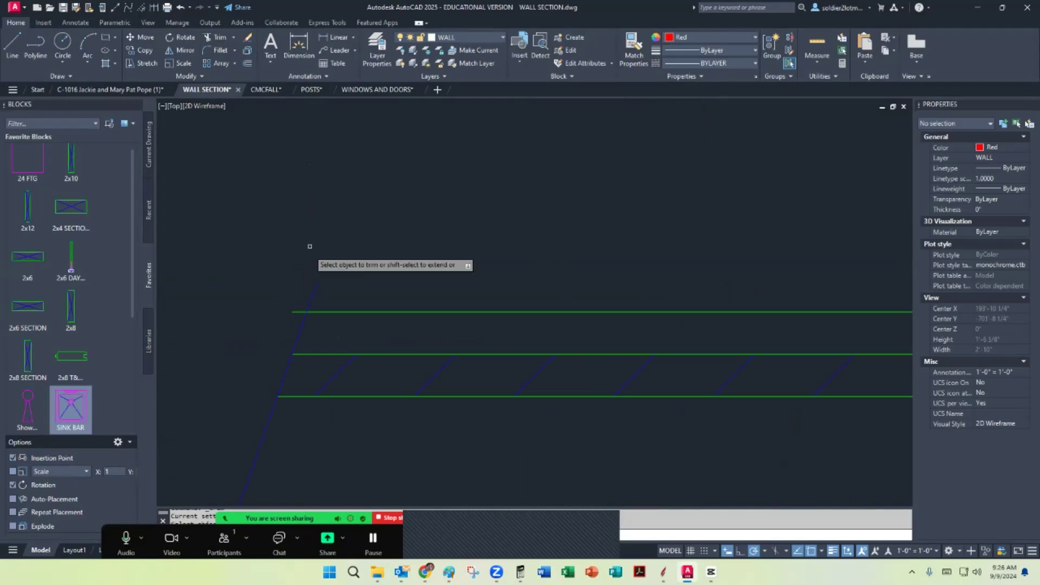
pyautogui.scroll(-5, 379, 269)
pyautogui.scroll(3, 387, 325)
pyautogui.scroll(-6, 289, 301)
# Compare the finish floor at the wall base with the hardwood floor joints in the annotated reference section
pyautogui.moveTo(670, 348); pyautogui.dragTo(417, 340, button='middle')
pyautogui.scroll(6, 637, 304)
pyautogui.scroll(3, 610, 288)
pyautogui.scroll(-3, 609, 287)
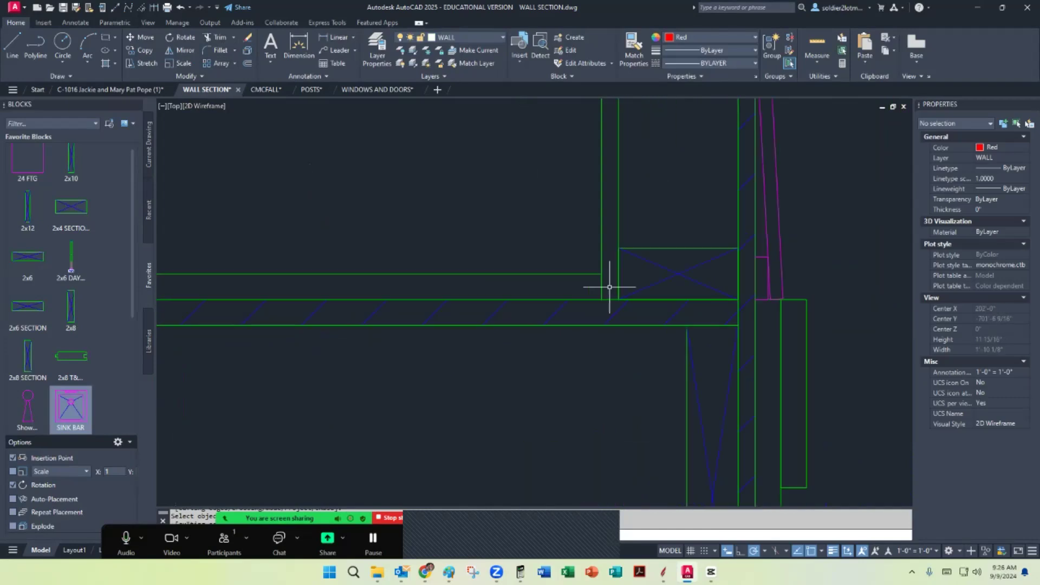
pyautogui.scroll(-12, 589, 289)
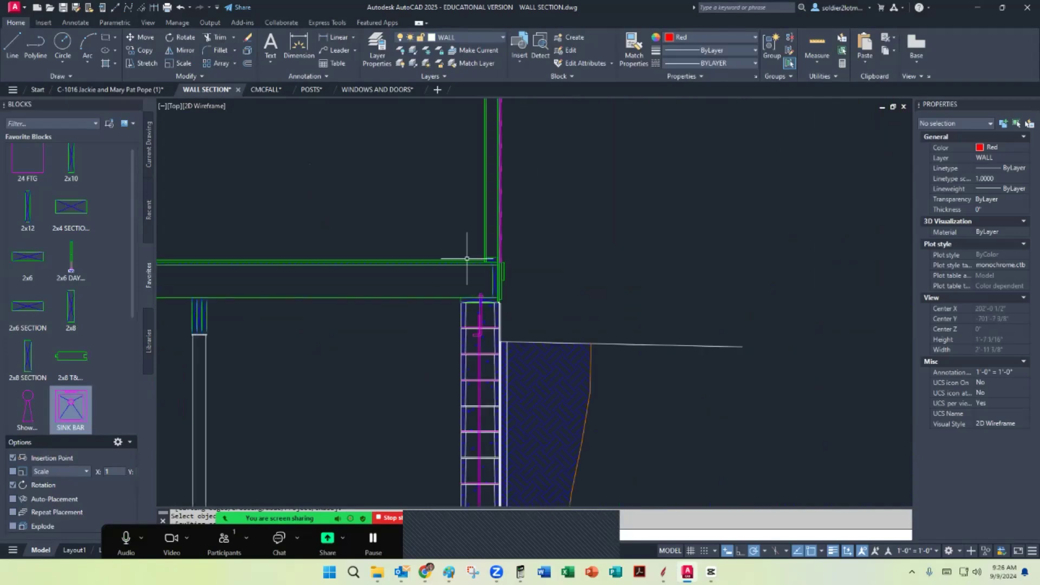
pyautogui.scroll(6, 686, 222)
pyautogui.scroll(12, 552, 230)
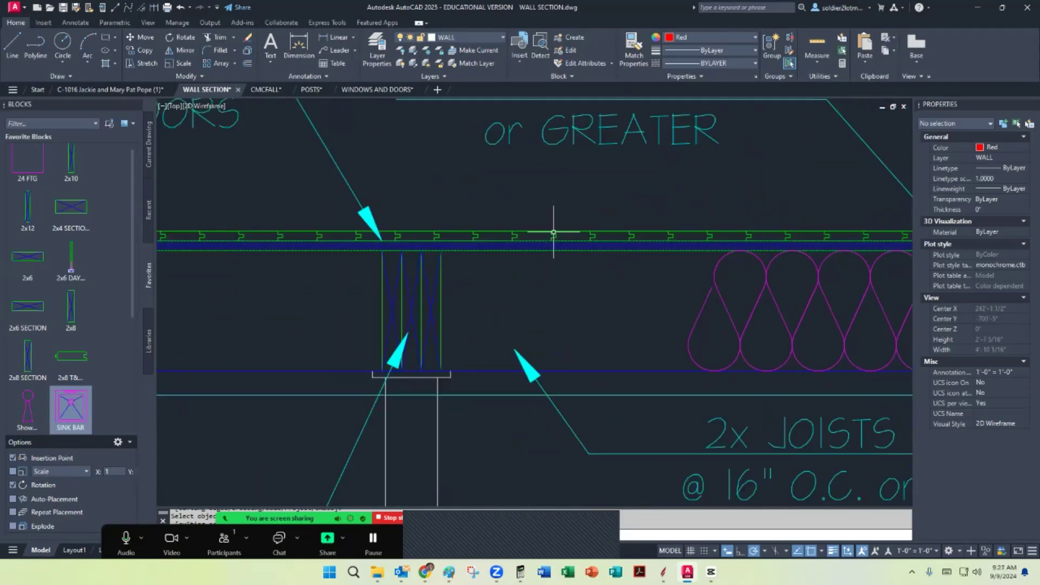
pyautogui.scroll(-20, 561, 262)
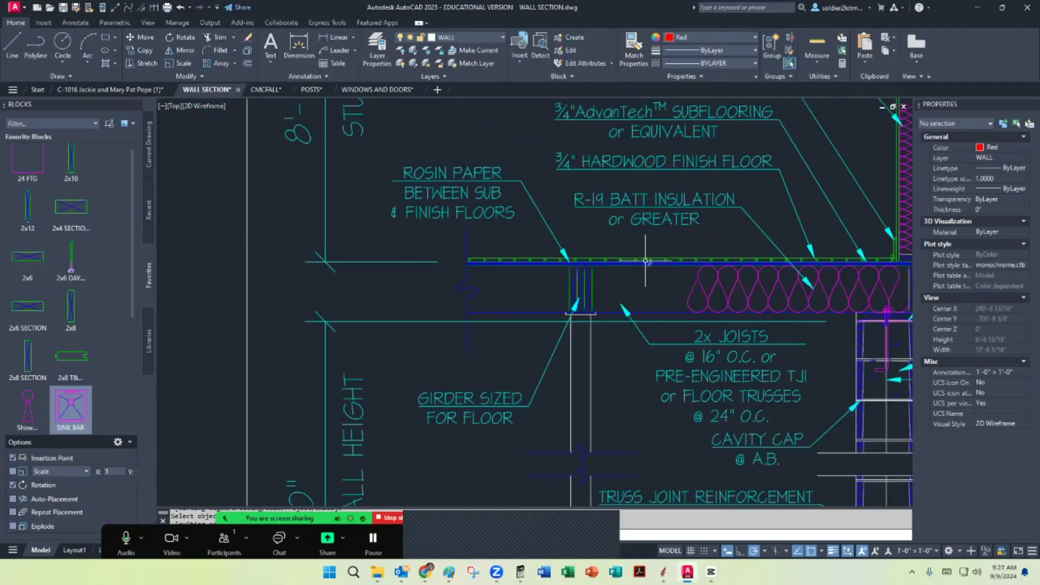
pyautogui.scroll(6, 449, 275)
pyautogui.scroll(10, 449, 275)
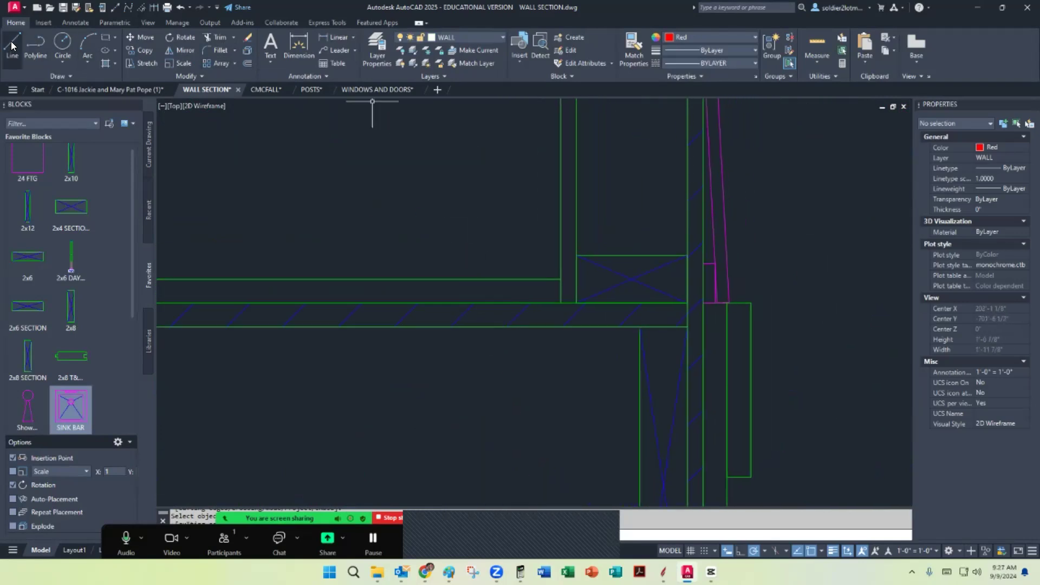
# Make DECK the current layer and start a floorboard joint line on the subfloor near the wall: 0.25" up, 0.25" left
pyautogui.click(458, 37)
pyautogui.click(455, 124)
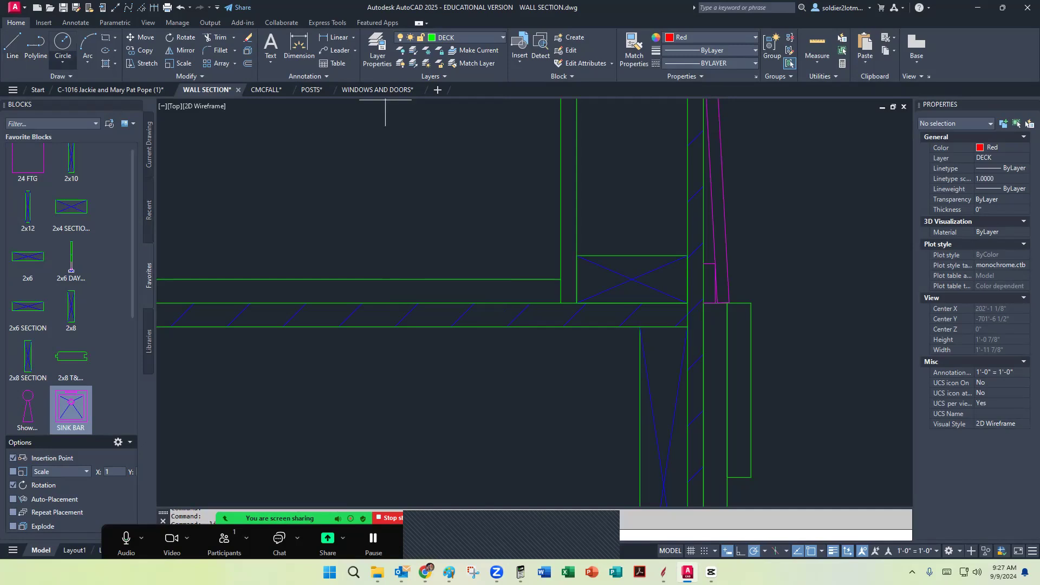
pyautogui.scroll(5, 530, 312)
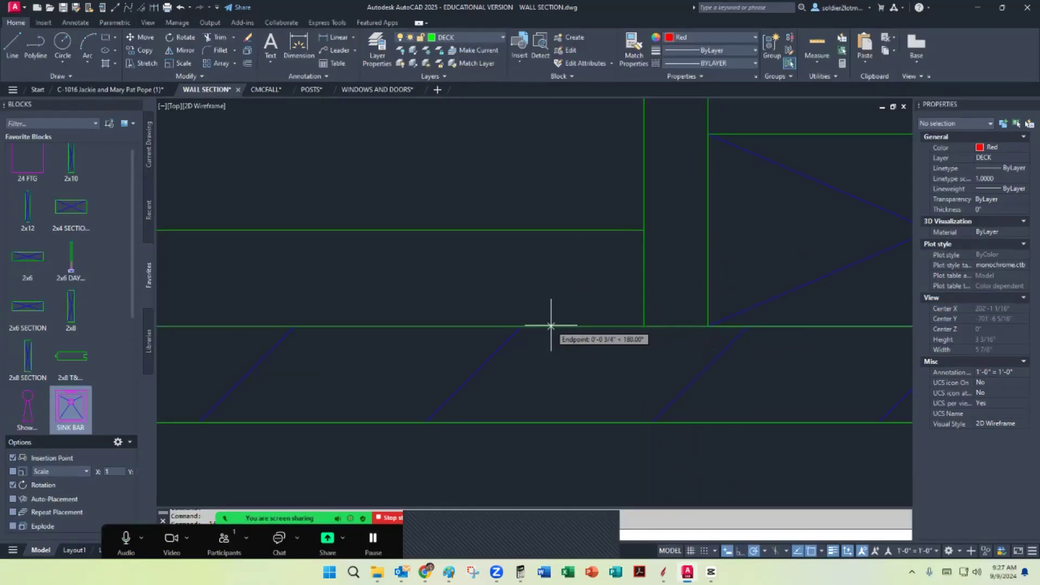
pyautogui.write('l')
pyautogui.press('Return')
pyautogui.click(608, 325)
pyautogui.write('.25')
pyautogui.press('Return')
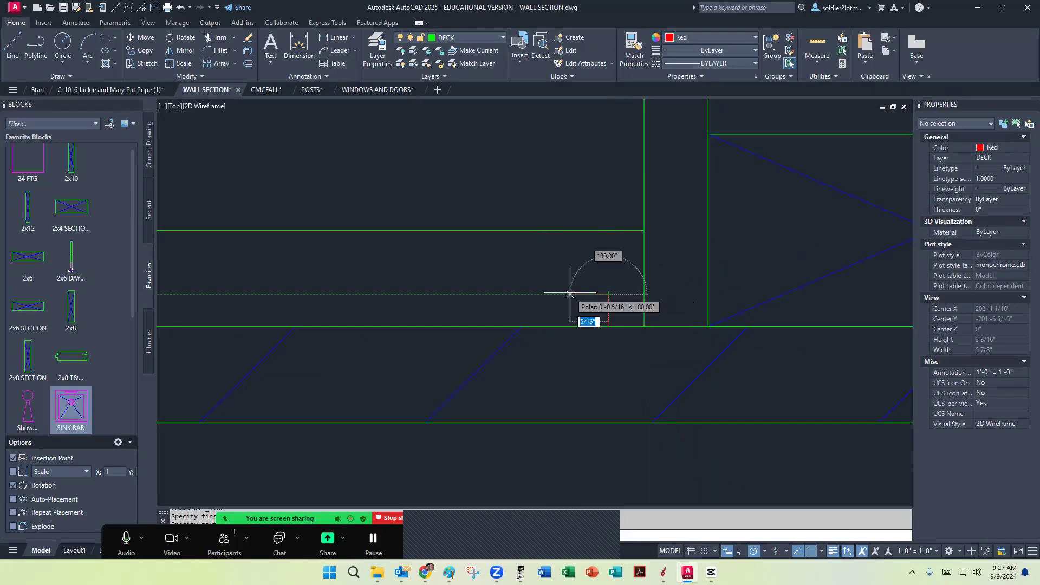
pyautogui.write('.')
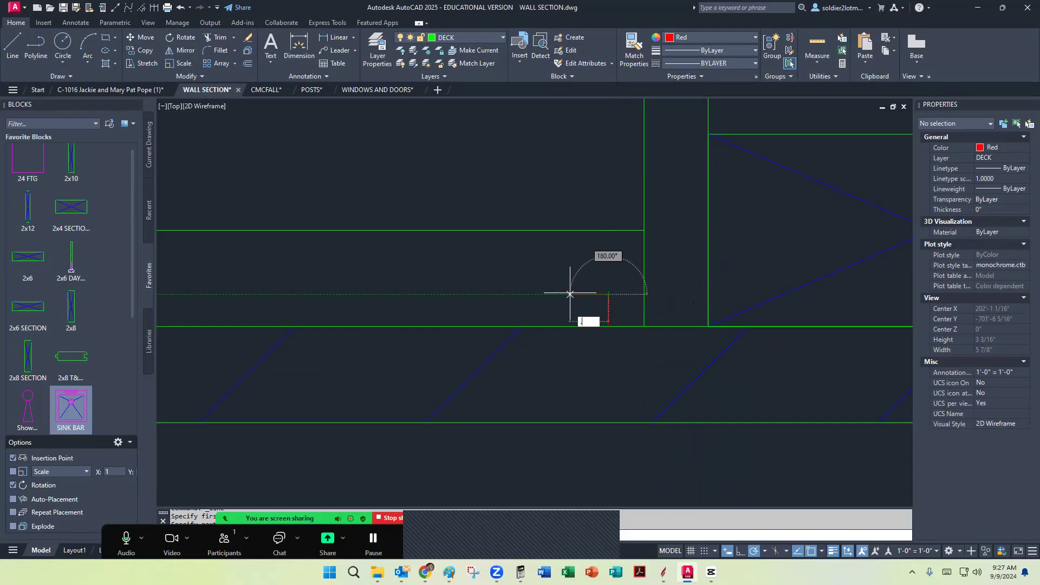
pyautogui.write('25')
pyautogui.press('Return')
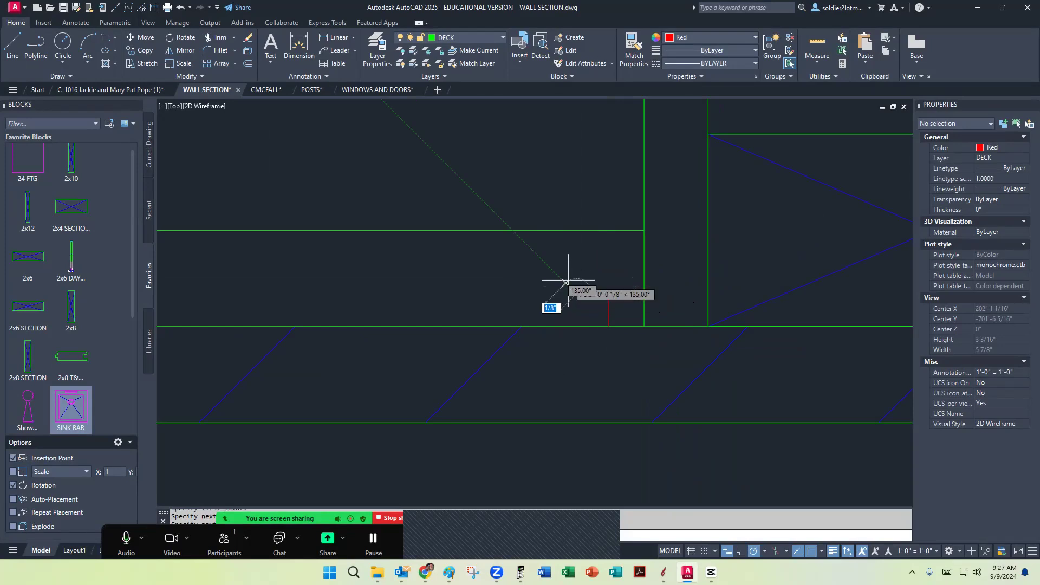
pyautogui.write('.')
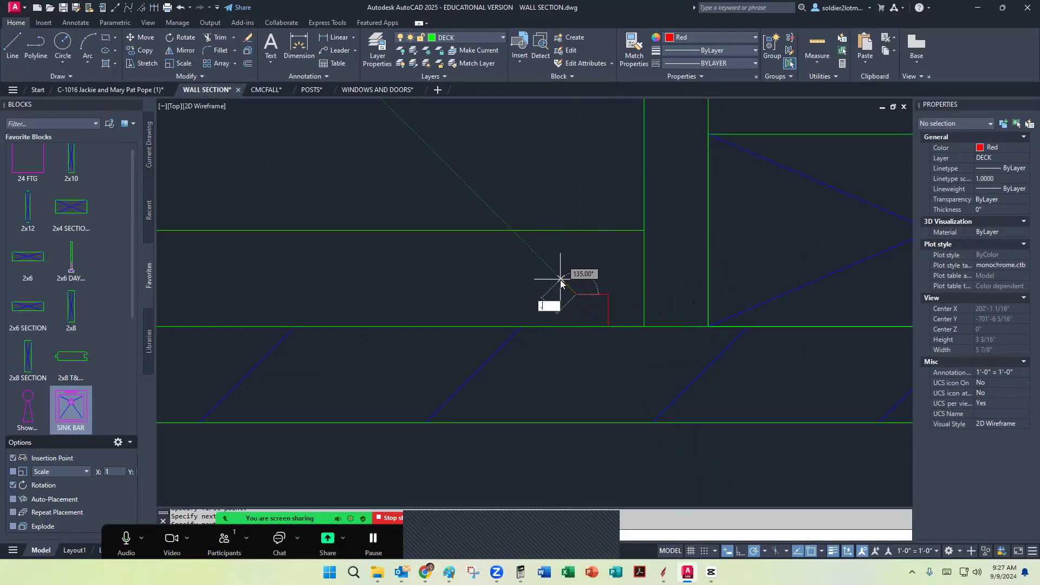
pyautogui.write('25')
pyautogui.press('Return')
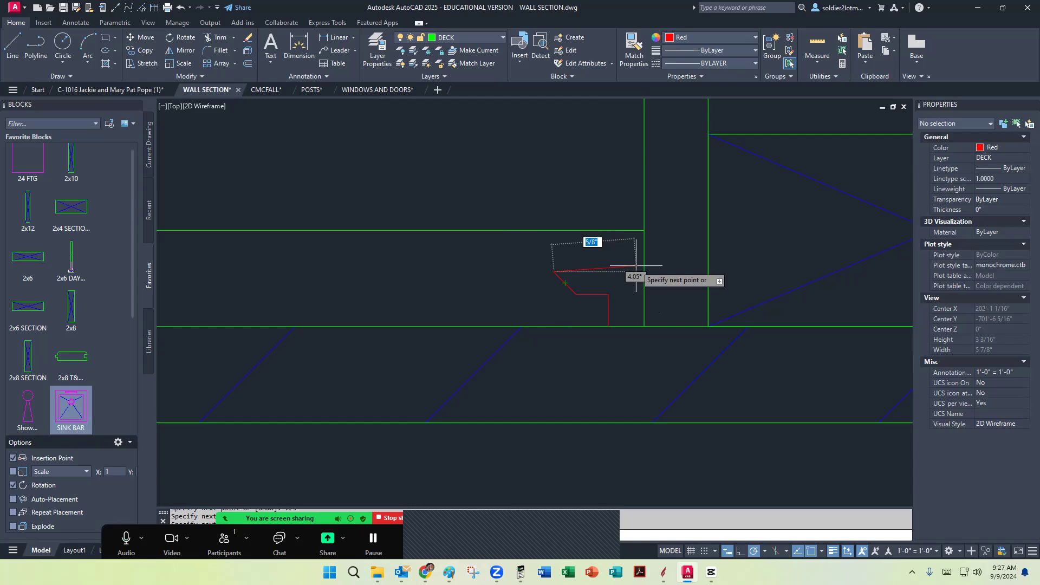
pyautogui.press('Return')
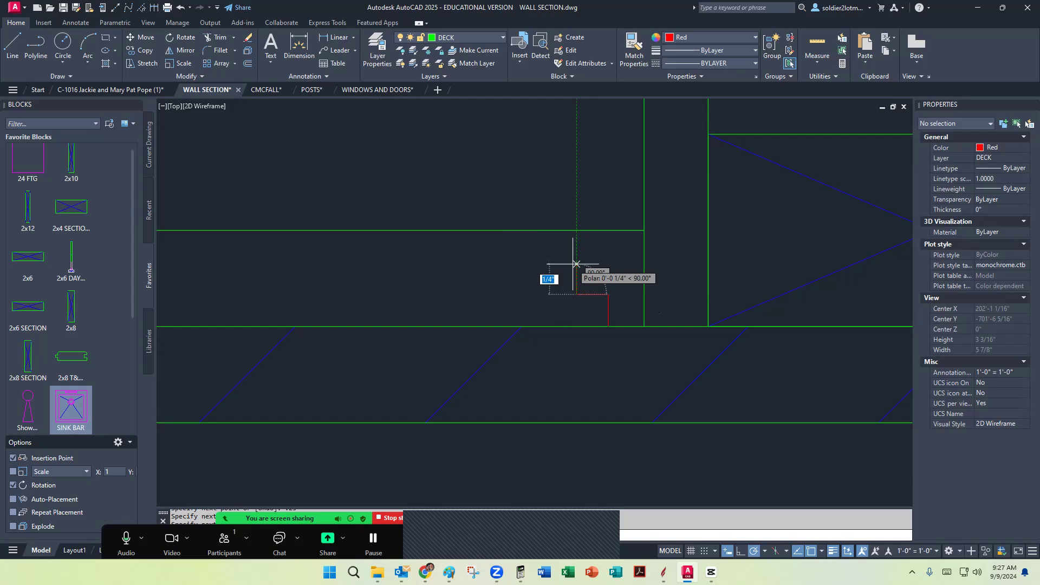
# Finish the floorboard joint in separate lines: 0.25" up, 0.25" right, and up to the finish floor's top line
pyautogui.scroll(4, 573, 279)
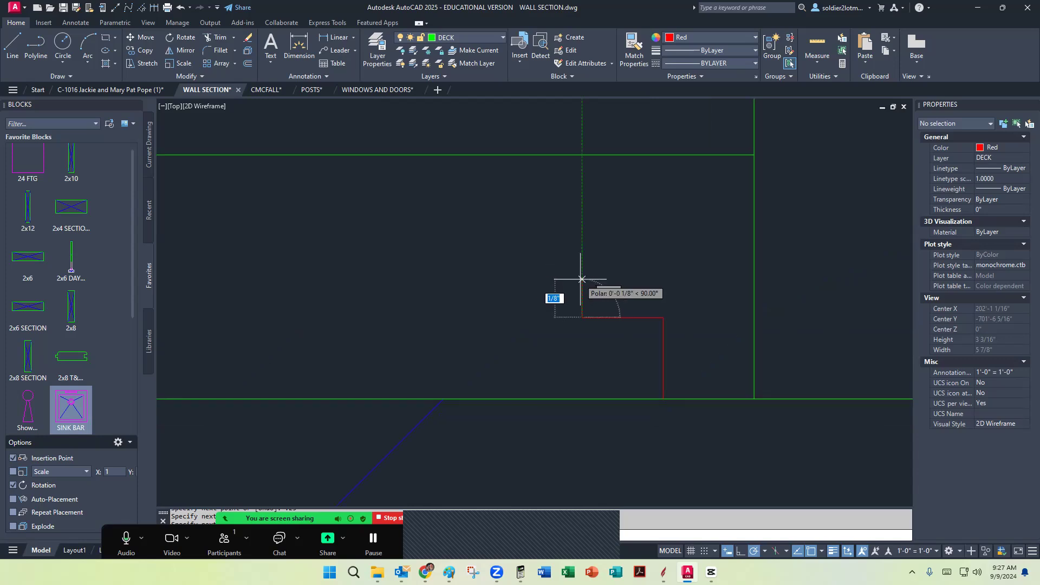
pyautogui.press('BackSpace')
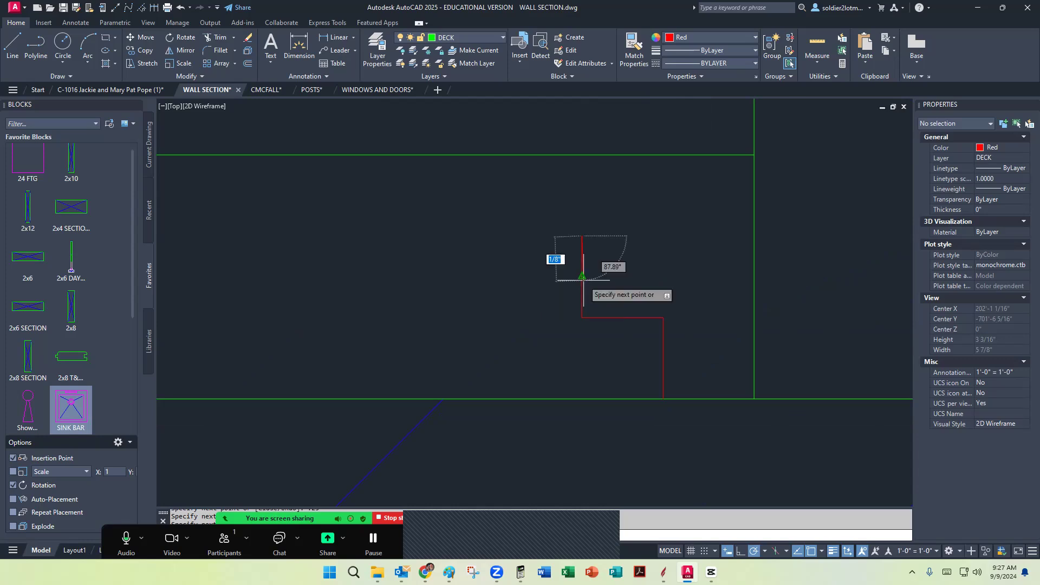
pyautogui.click(582, 236)
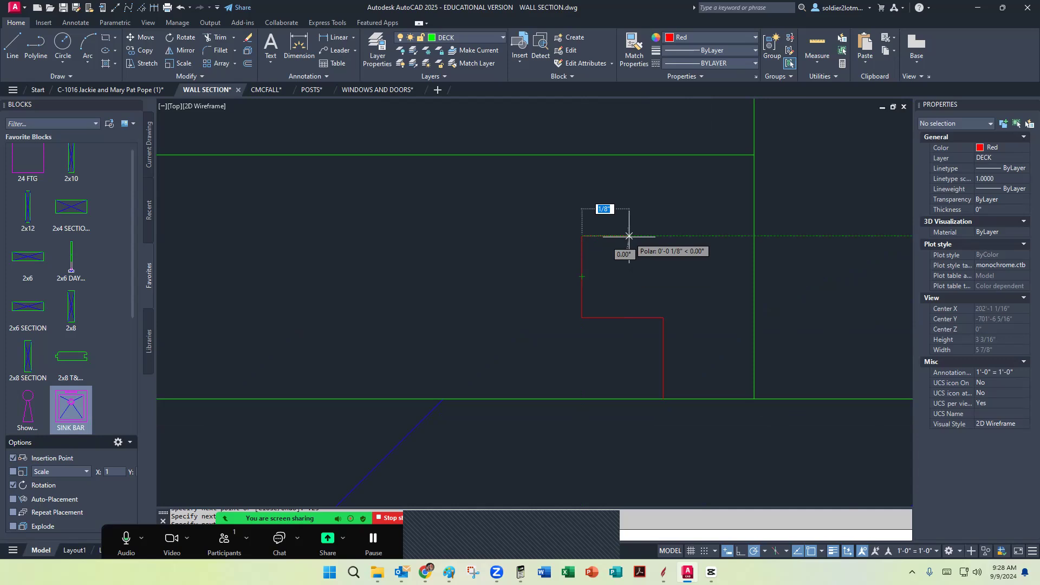
pyautogui.press('BackSpace')
pyautogui.write('.25')
pyautogui.press('Return')
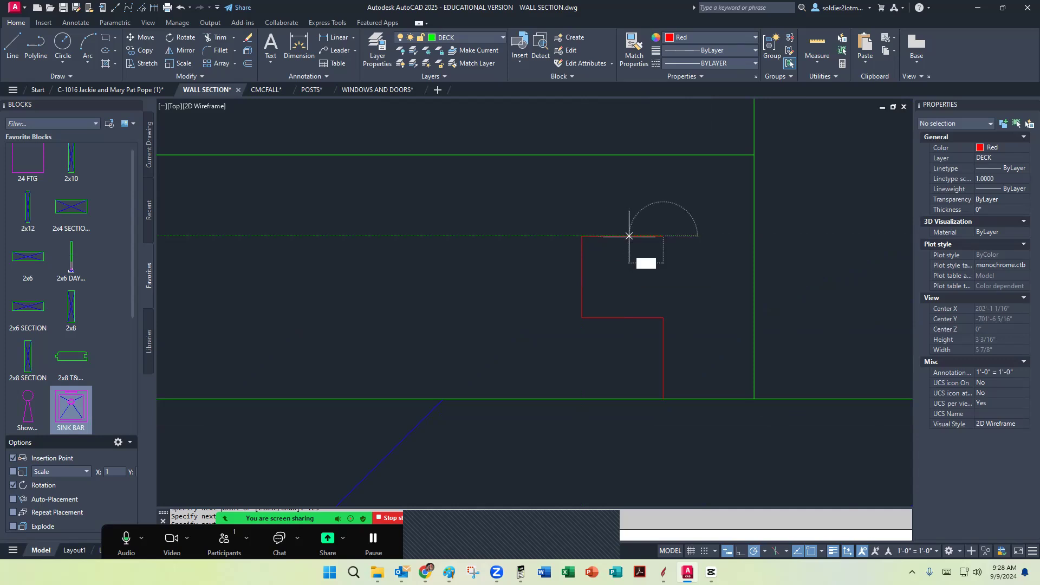
pyautogui.click(663, 156)
pyautogui.press('Return')
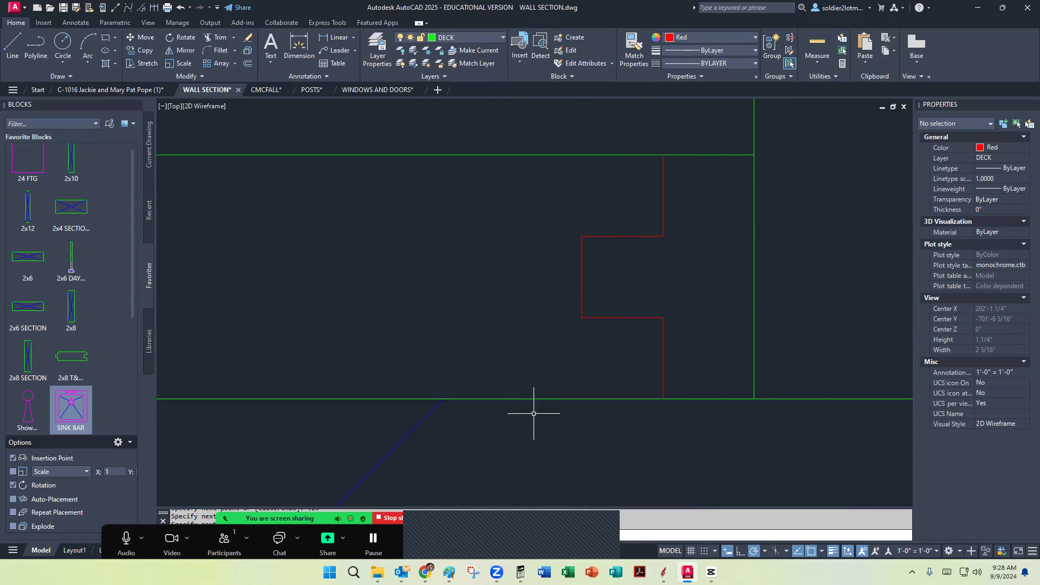
# Set the color of the joint's five lines and of new objects to ByLayer
pyautogui.click(533, 416)
pyautogui.click(726, 132)
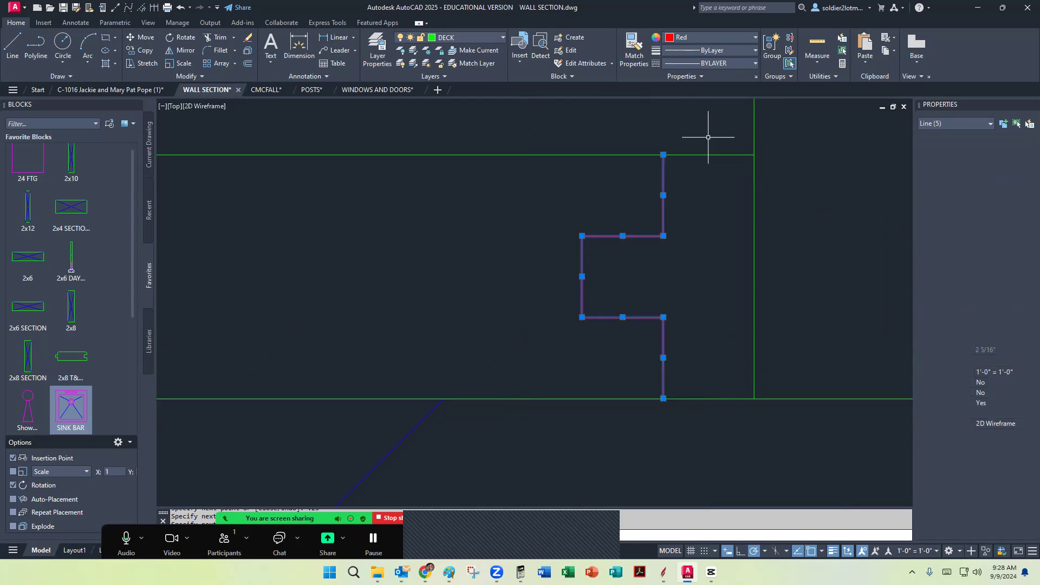
pyautogui.click(730, 41)
pyautogui.click(685, 60)
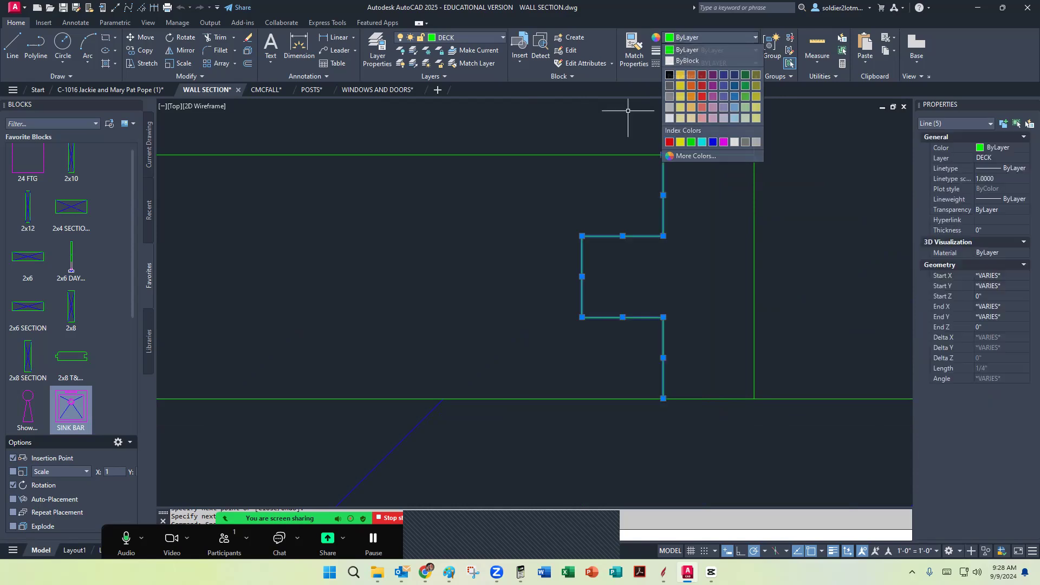
pyautogui.press('Escape')
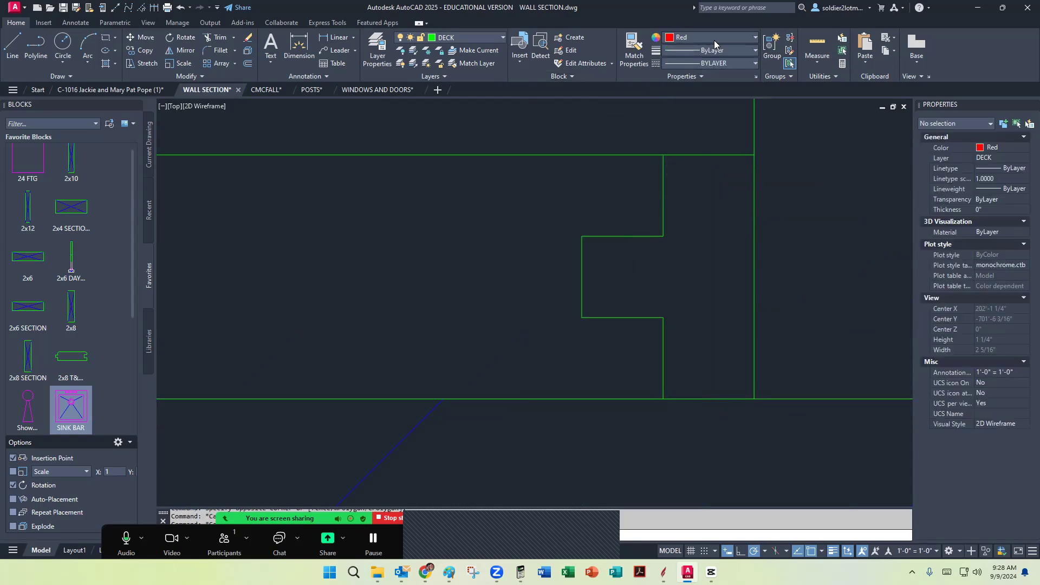
pyautogui.click(714, 40)
pyautogui.click(686, 58)
# Check how the joint's separate line segments select, and clear the selection
pyautogui.scroll(-3, 574, 210)
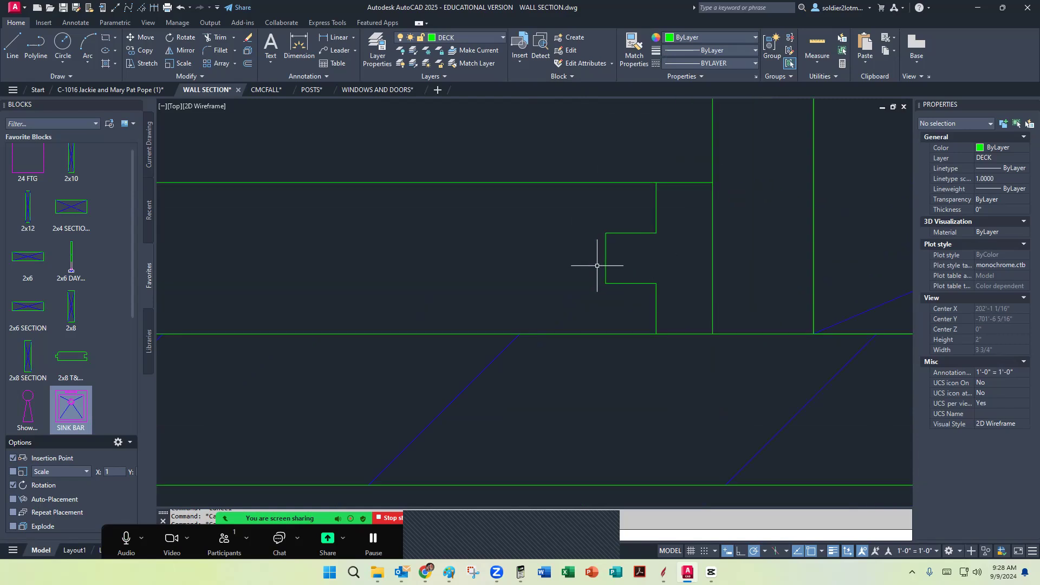
pyautogui.click(662, 296)
pyautogui.click(636, 265)
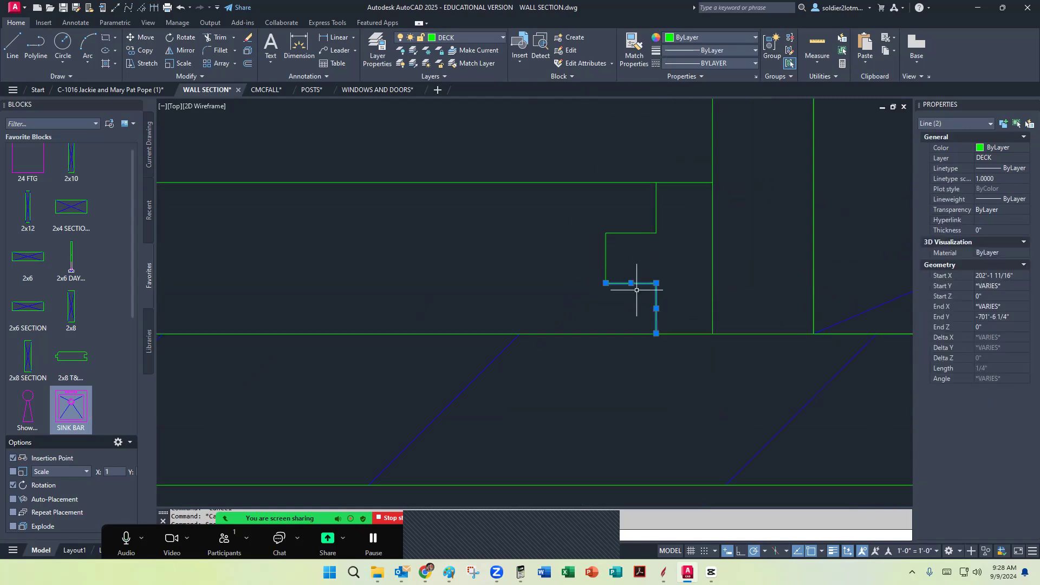
pyautogui.click(638, 301)
pyautogui.click(587, 228)
pyautogui.click(669, 250)
pyautogui.click(641, 216)
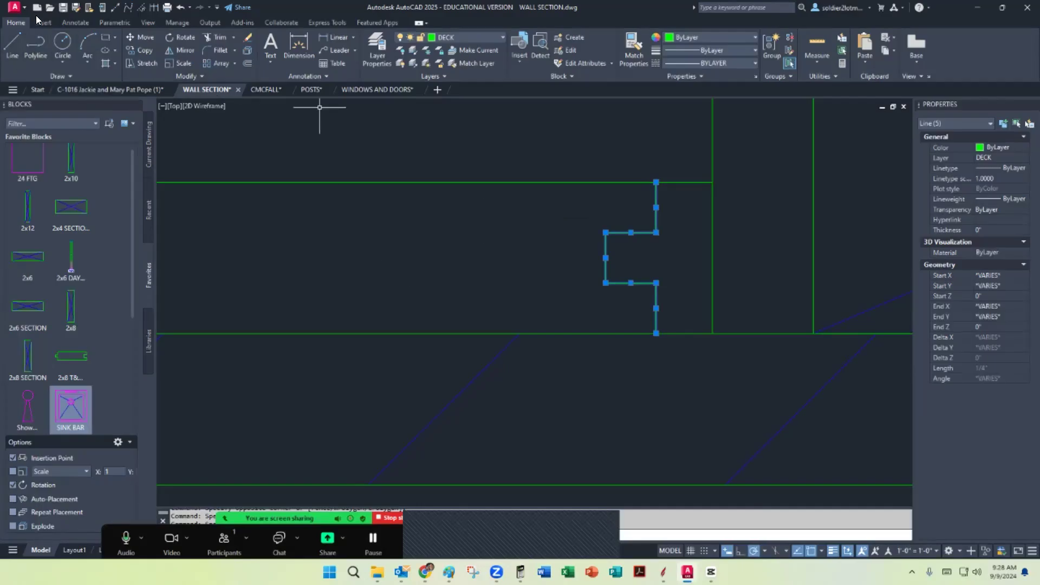
pyautogui.press('Escape')
# Draw the joint as a single polyline from the subfloor, beside the first joint: 0.25" up, 0.25" left, 0.25" up, 0.25" right, 0.25" up
pyautogui.click(31, 53)
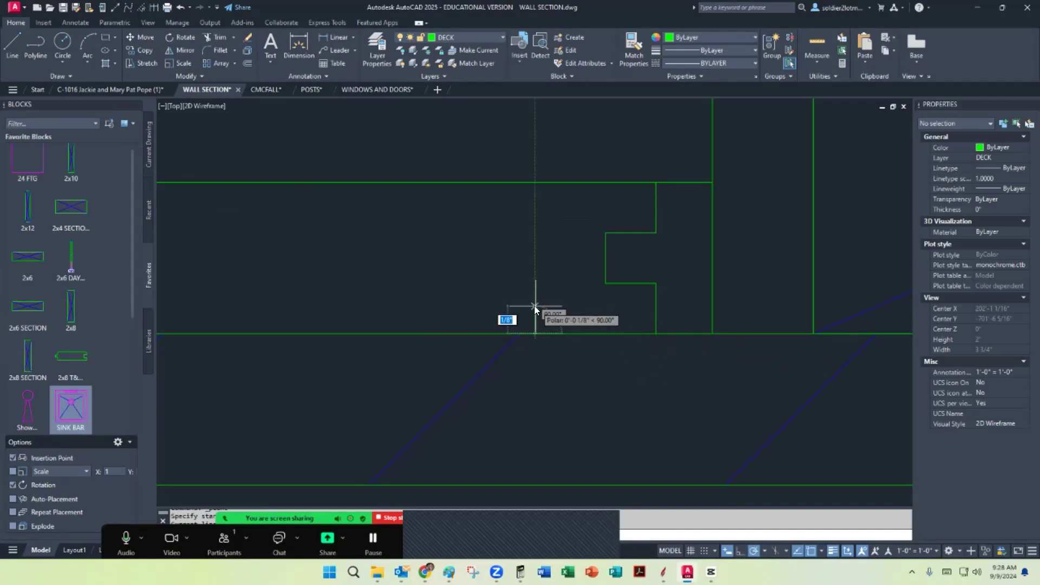
pyautogui.click(534, 309)
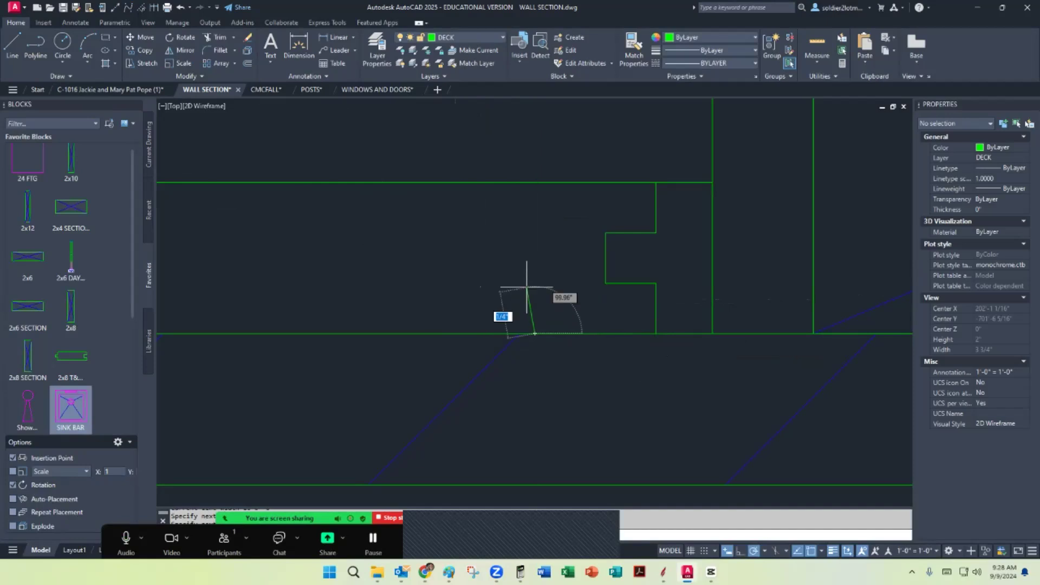
pyautogui.press('Return')
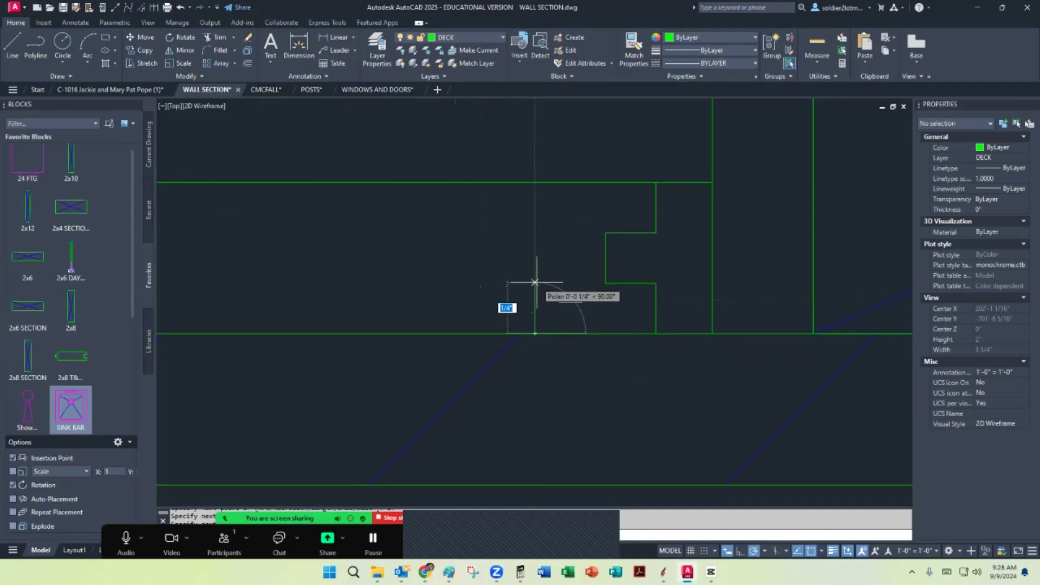
pyautogui.write('.25')
pyautogui.press('Return')
pyautogui.write('.25')
pyautogui.press('Return')
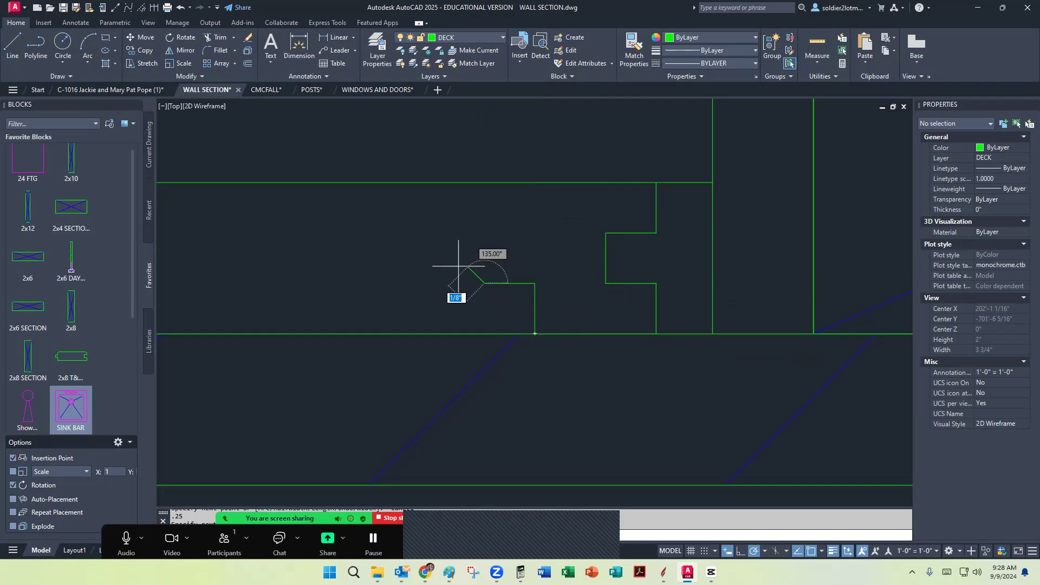
pyautogui.write('.25')
pyautogui.press('Return')
pyautogui.write('.')
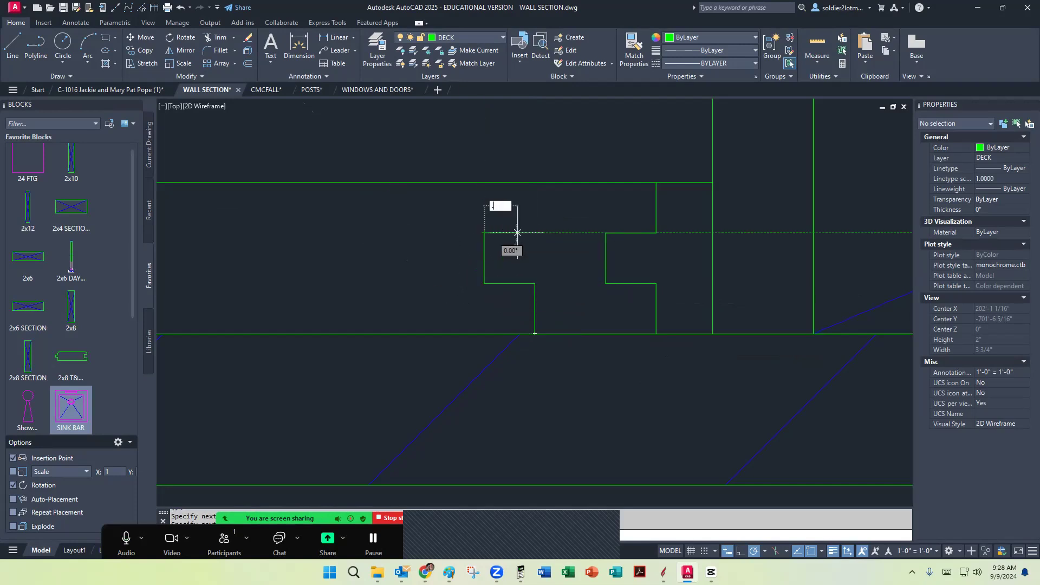
pyautogui.write('25')
pyautogui.press('Return')
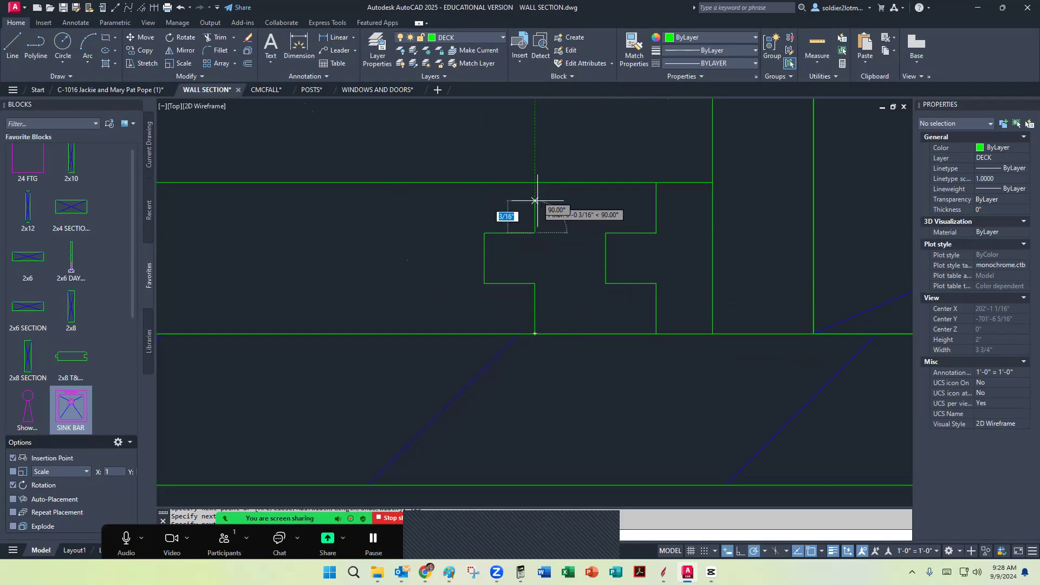
pyautogui.write('.25')
pyautogui.press('Return')
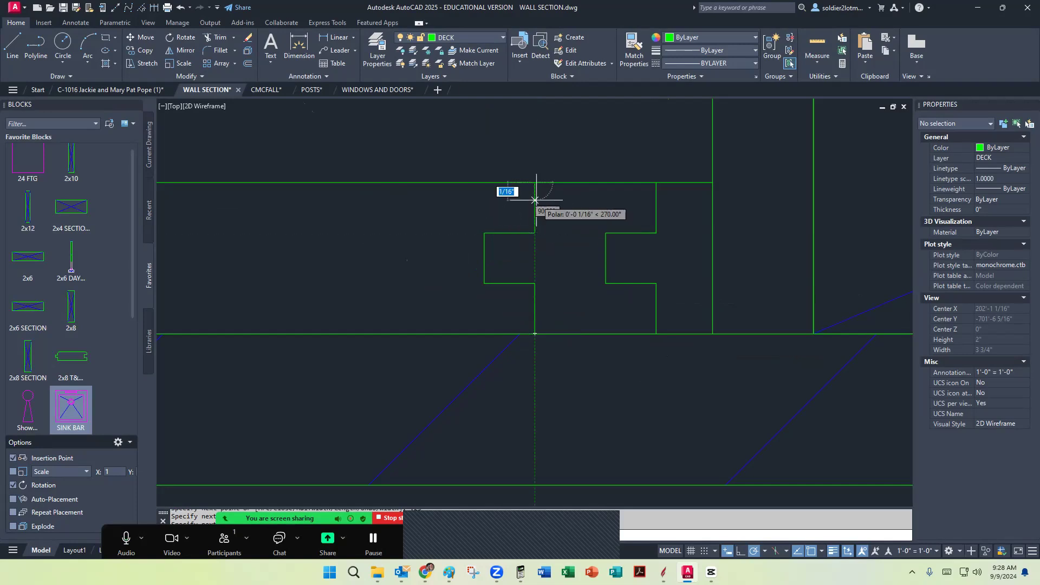
pyautogui.press('Return')
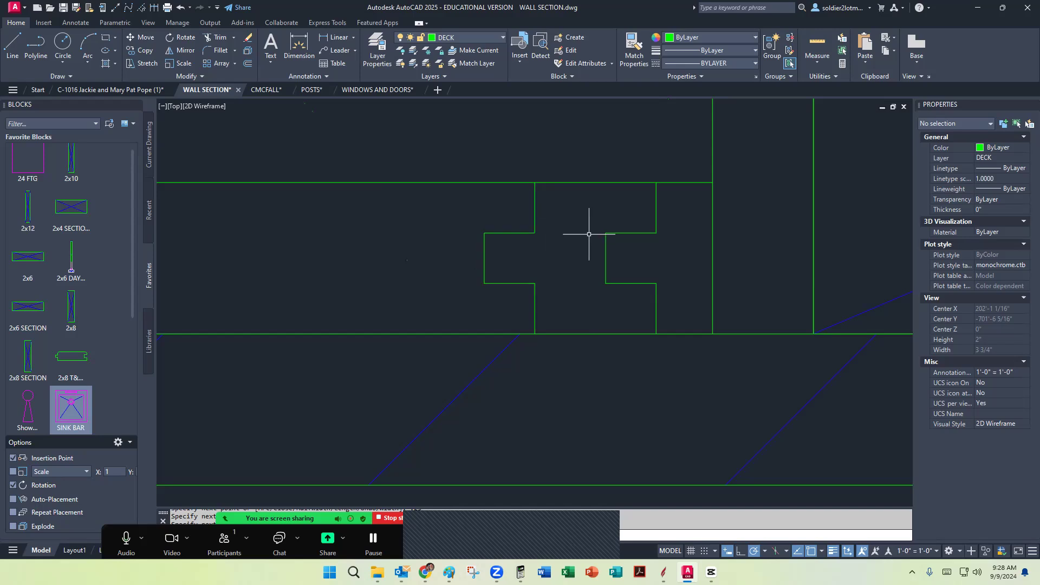
# Compare how the line-built joint and the polyline joint select, clearing each selection
pyautogui.moveTo(620, 302); pyautogui.dragTo(593, 281)
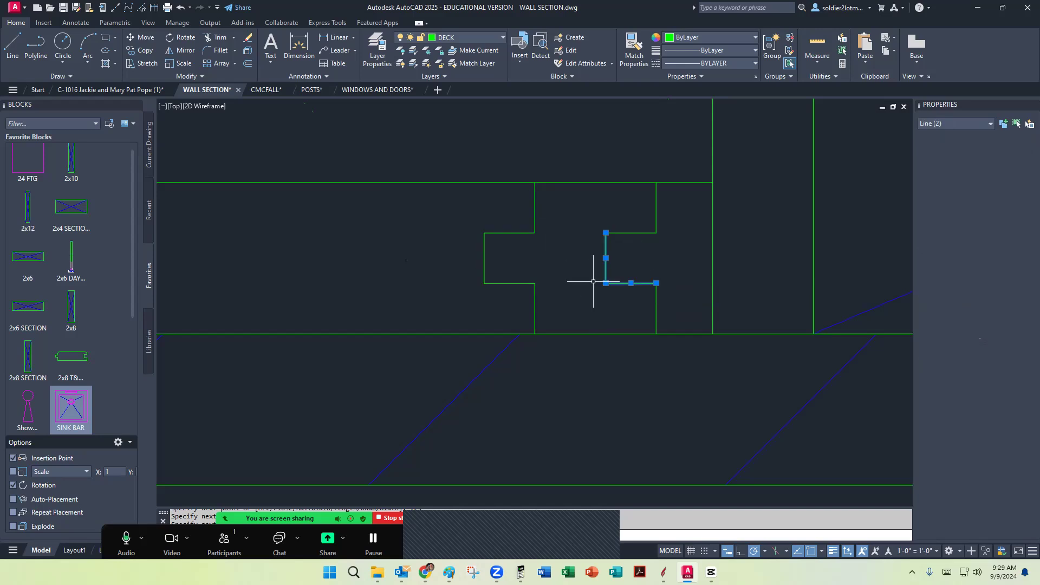
pyautogui.press('Escape')
pyautogui.click(544, 271)
pyautogui.click(502, 224)
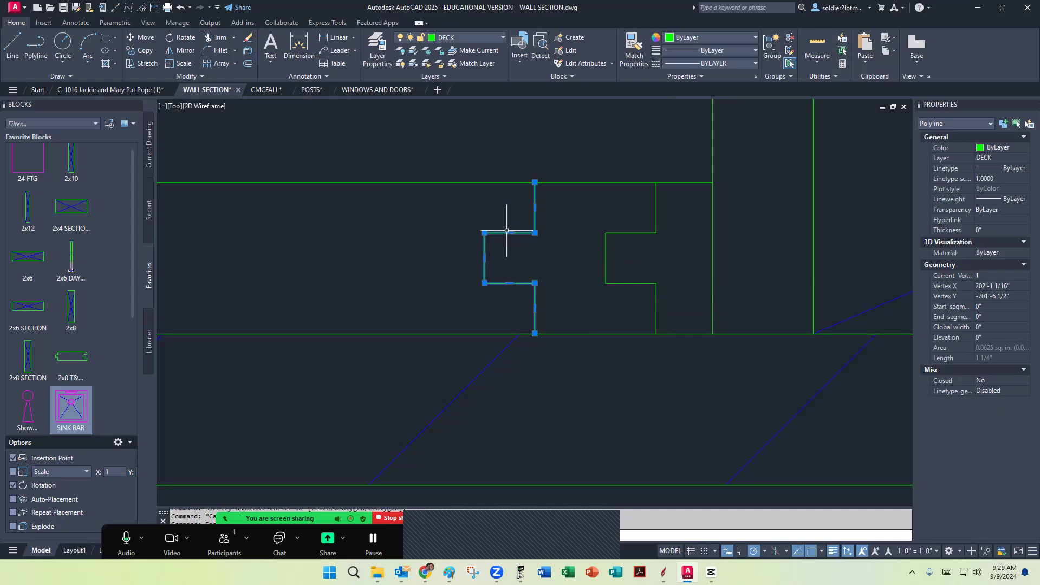
pyautogui.press('Escape')
# Erase the line-built joint next to the wall and move the polyline joint horizontally into its place
pyautogui.moveTo(704, 295); pyautogui.dragTo(599, 219)
pyautogui.press('Delete')
pyautogui.click(565, 288)
pyautogui.click(494, 220)
pyautogui.rightClick(490, 221)
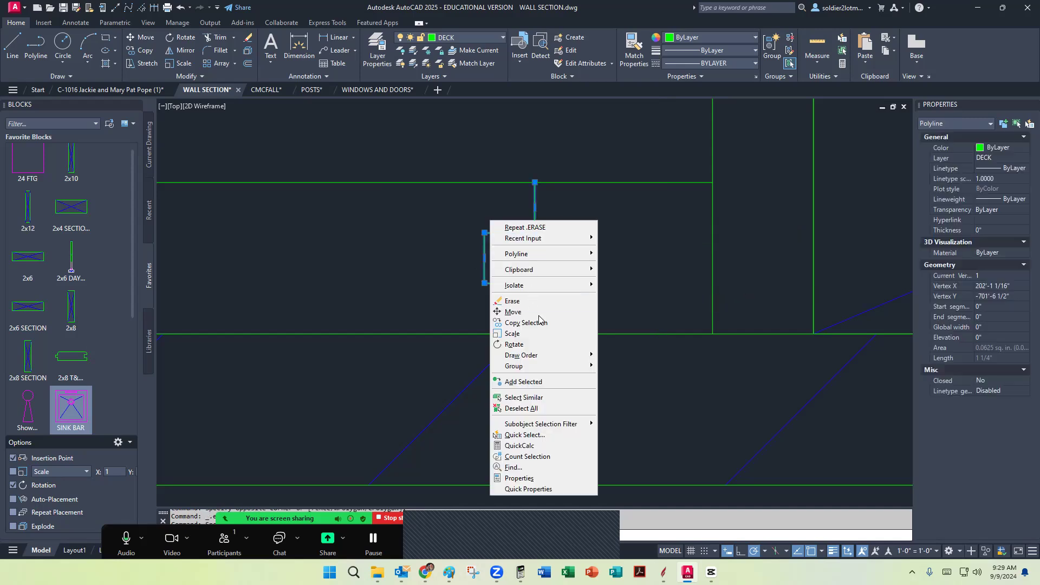
pyautogui.click(513, 312)
pyautogui.click(561, 294)
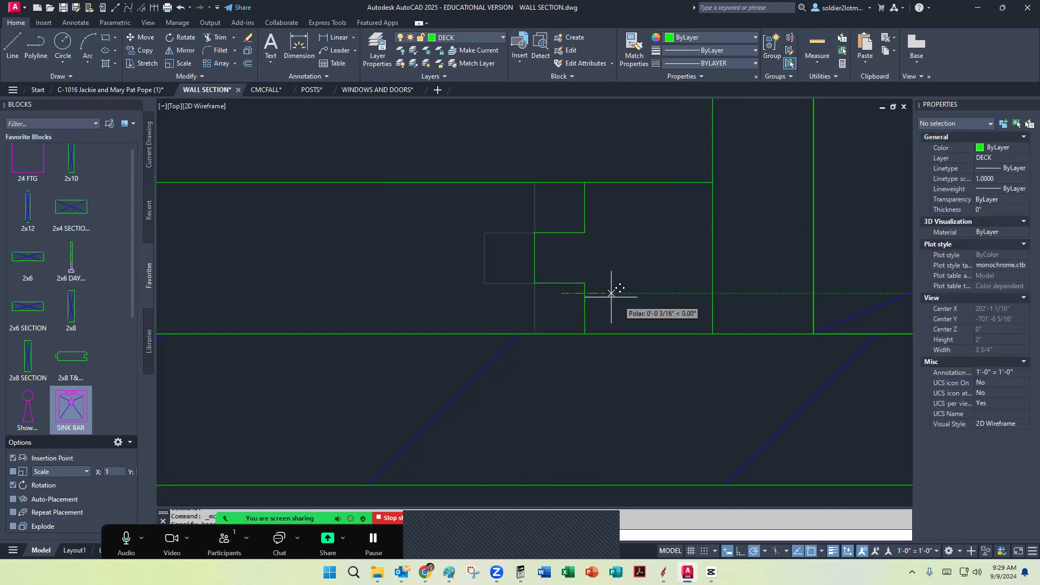
pyautogui.click(688, 293)
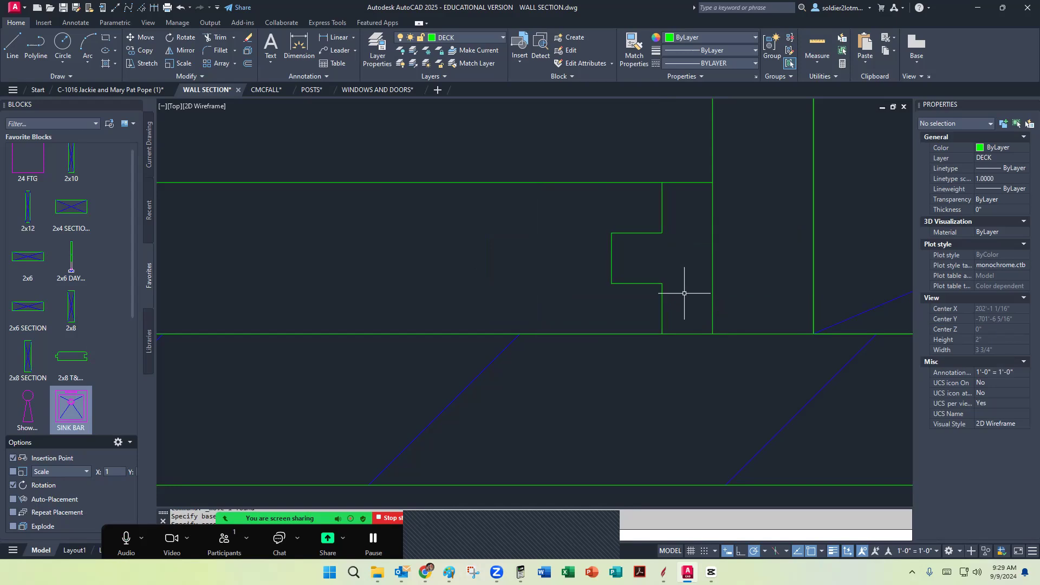
# Create a path array of the polyline joint along the finish floor's top line
pyautogui.scroll(-4, 684, 256)
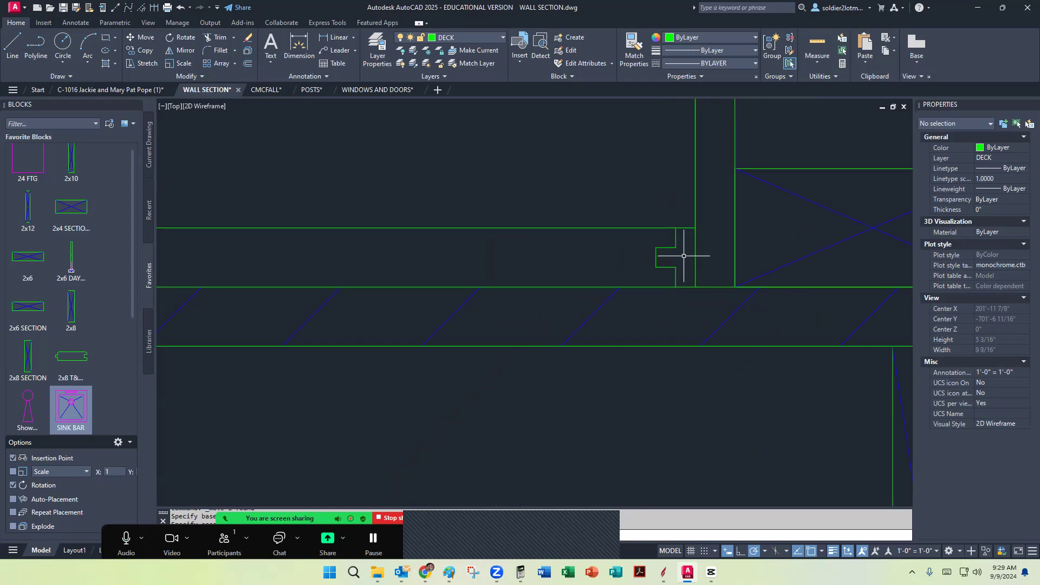
pyautogui.click(657, 266)
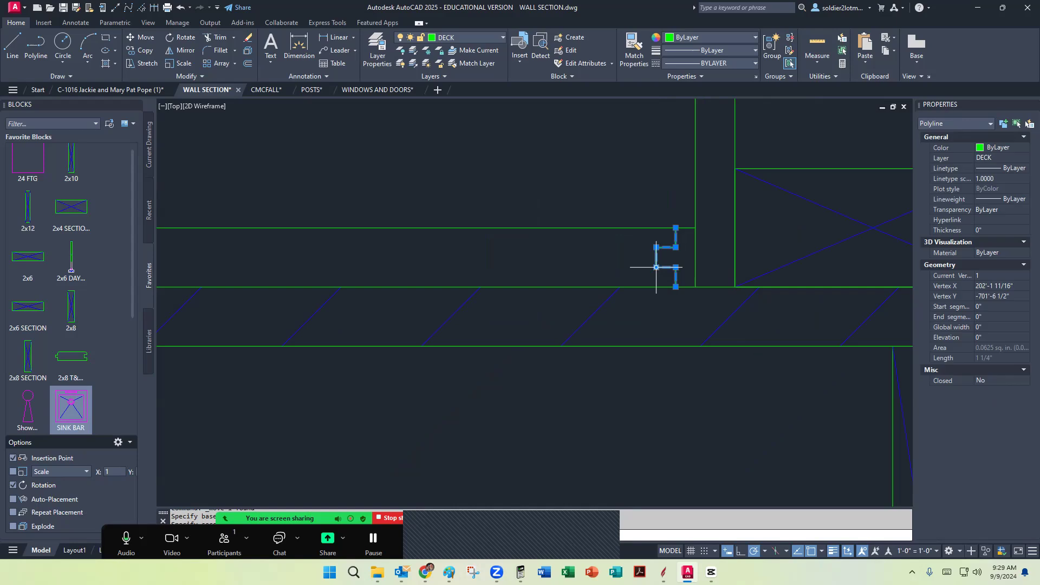
pyautogui.click(234, 64)
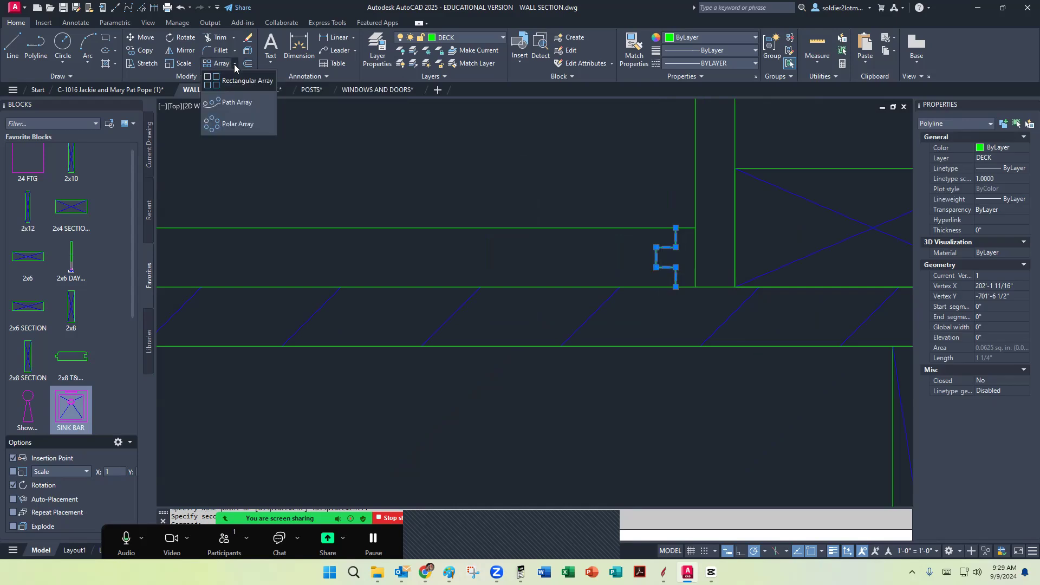
pyautogui.click(234, 103)
pyautogui.scroll(-3, 596, 228)
pyautogui.scroll(1, 693, 247)
pyautogui.moveTo(707, 250); pyautogui.dragTo(752, 257, button='middle')
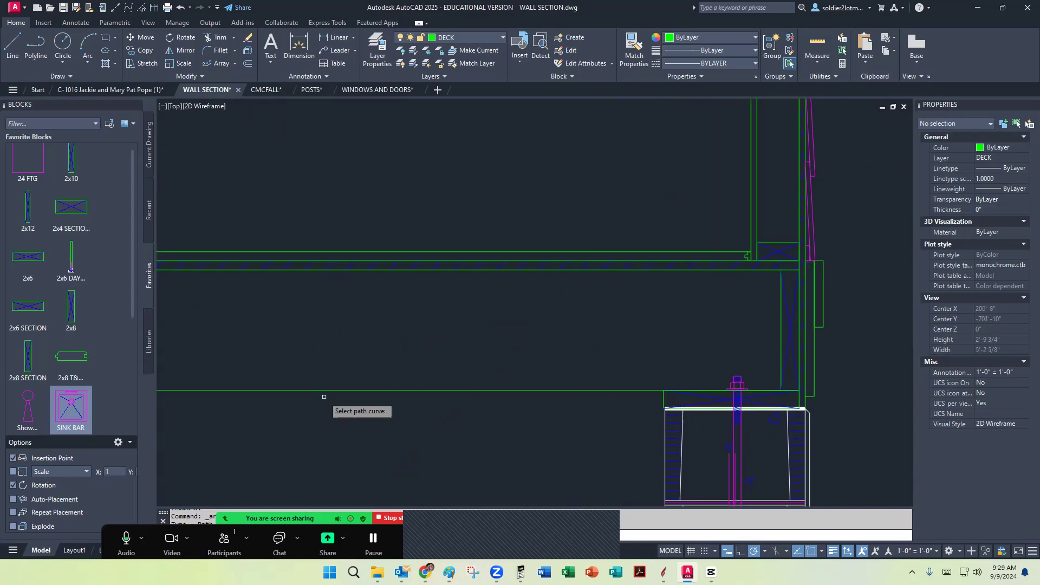
pyautogui.click(399, 251)
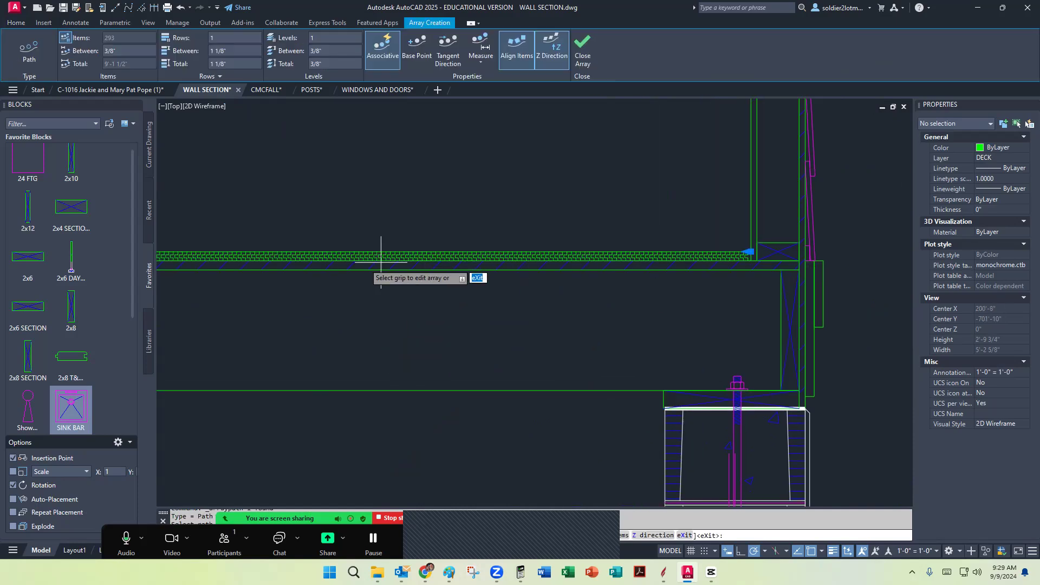
# Set the spacing between the arrayed floorboard joints to 2.25" and finish the array
pyautogui.scroll(6, 363, 265)
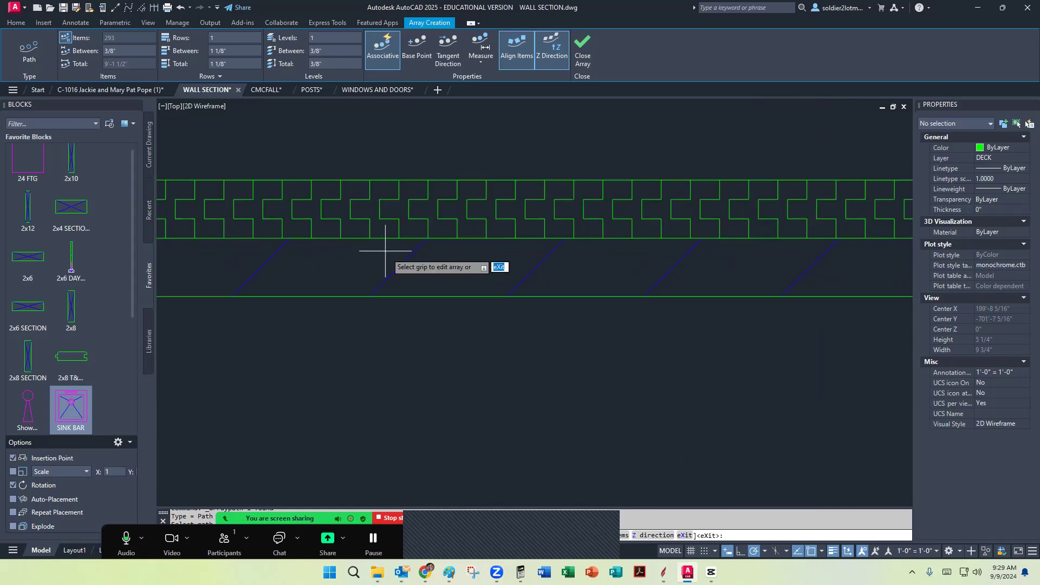
pyautogui.click(111, 53)
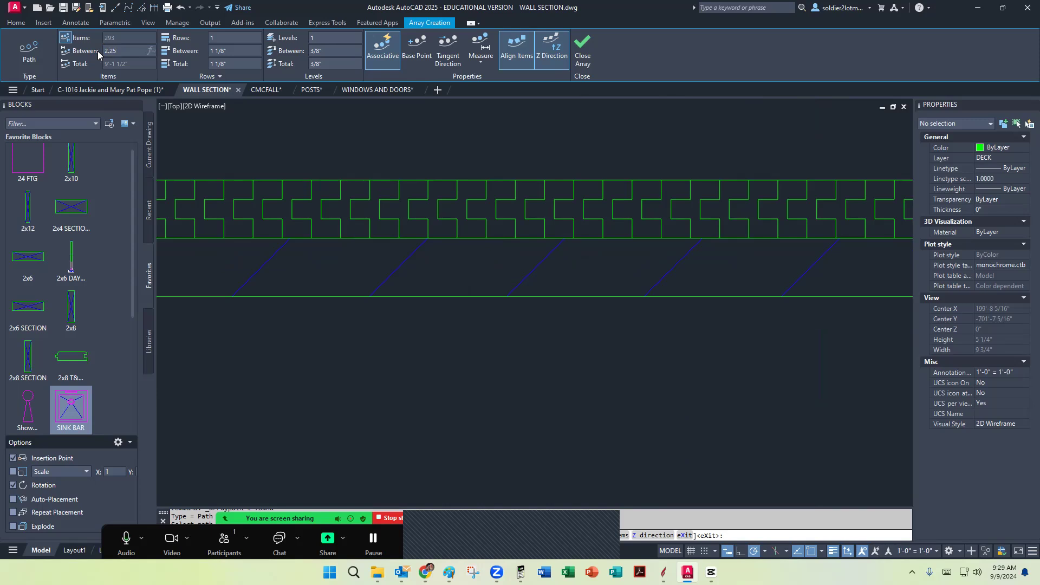
pyautogui.write('2.25')
pyautogui.press('Return')
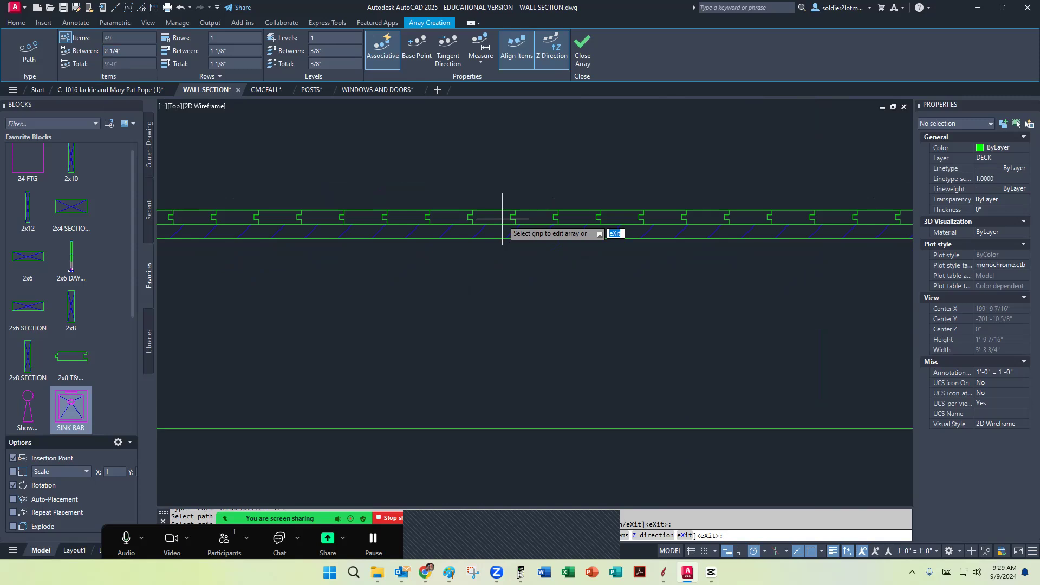
pyautogui.click(582, 48)
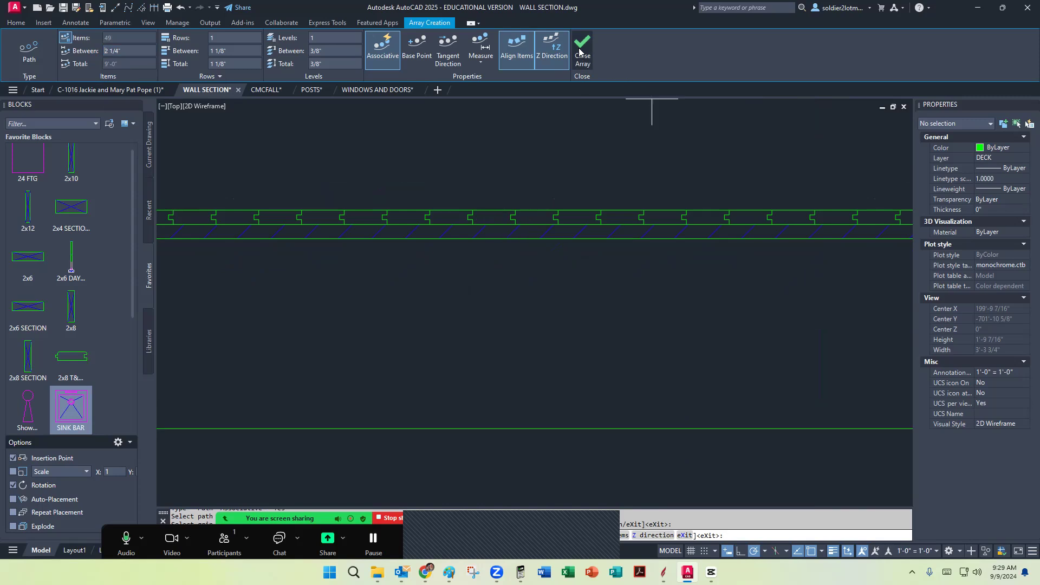
# Examine the arrayed floorboard joints along the finish floor, selecting the array as one object and clearing the selection
pyautogui.click(509, 216)
pyautogui.scroll(-5, 552, 290)
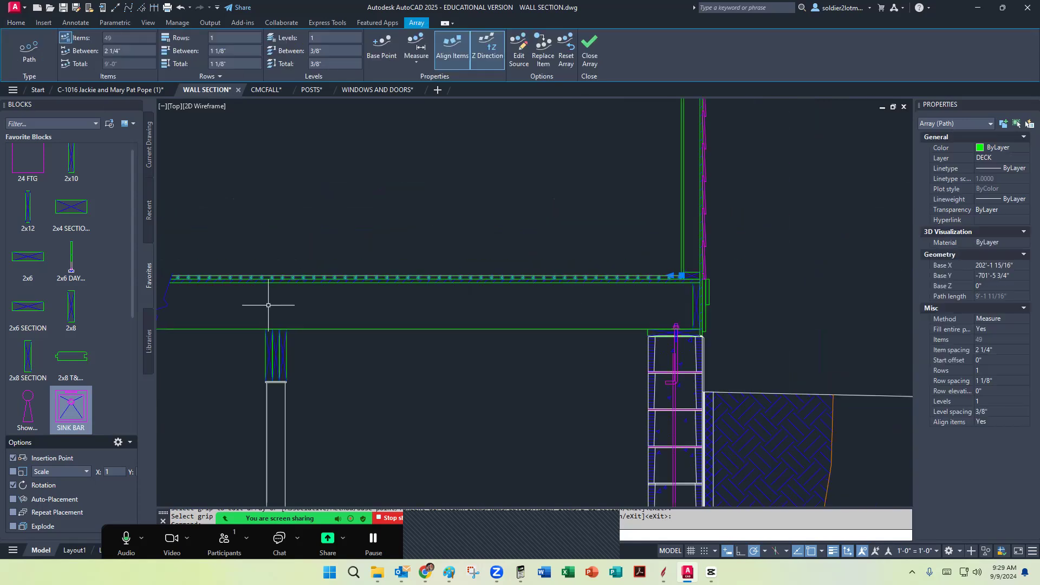
pyautogui.scroll(6, 221, 281)
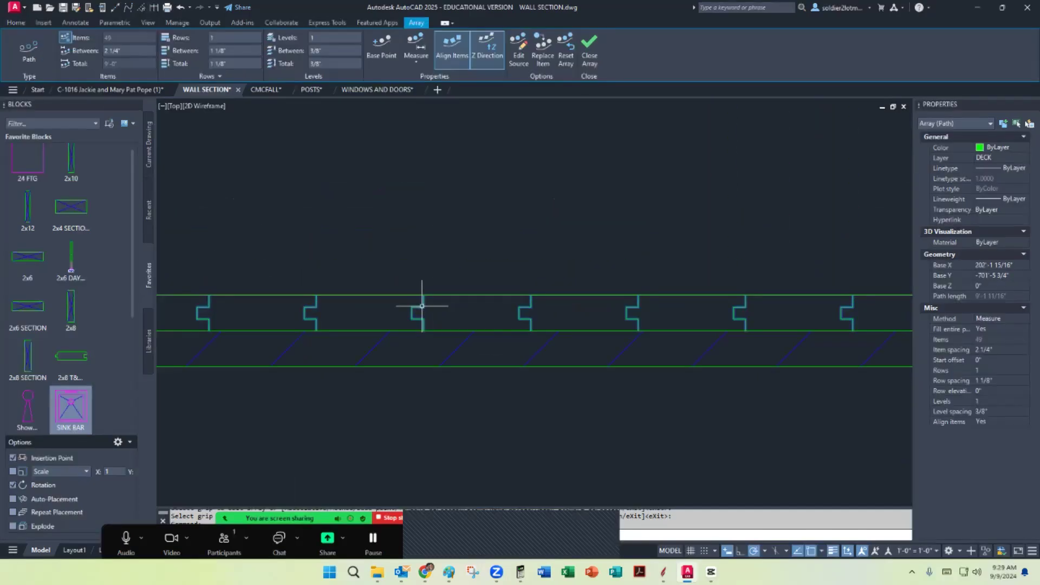
pyautogui.scroll(-3, 428, 312)
pyautogui.press('Escape')
pyautogui.scroll(3, 464, 285)
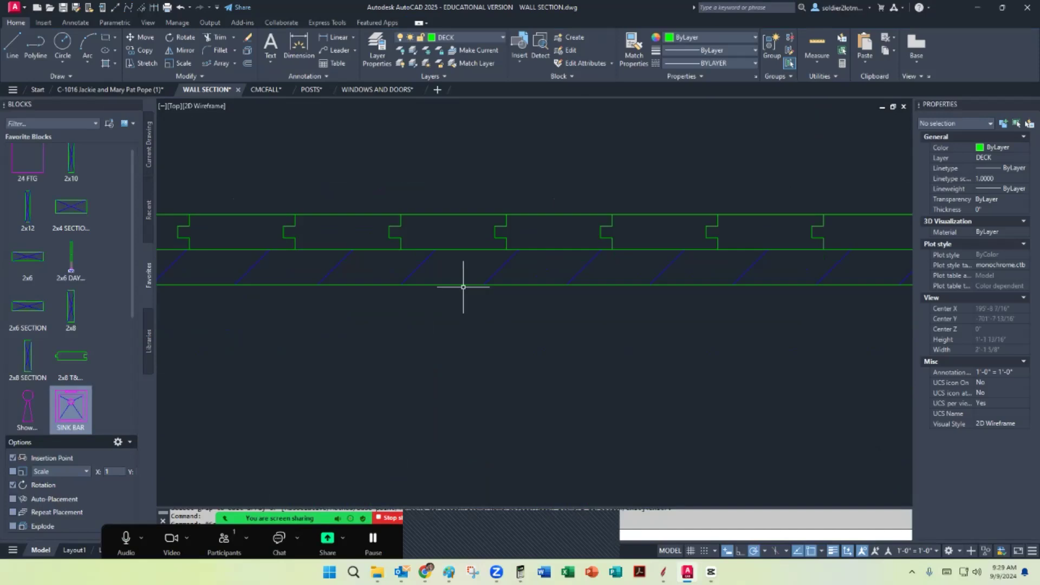
pyautogui.click(505, 226)
pyautogui.scroll(-3, 484, 260)
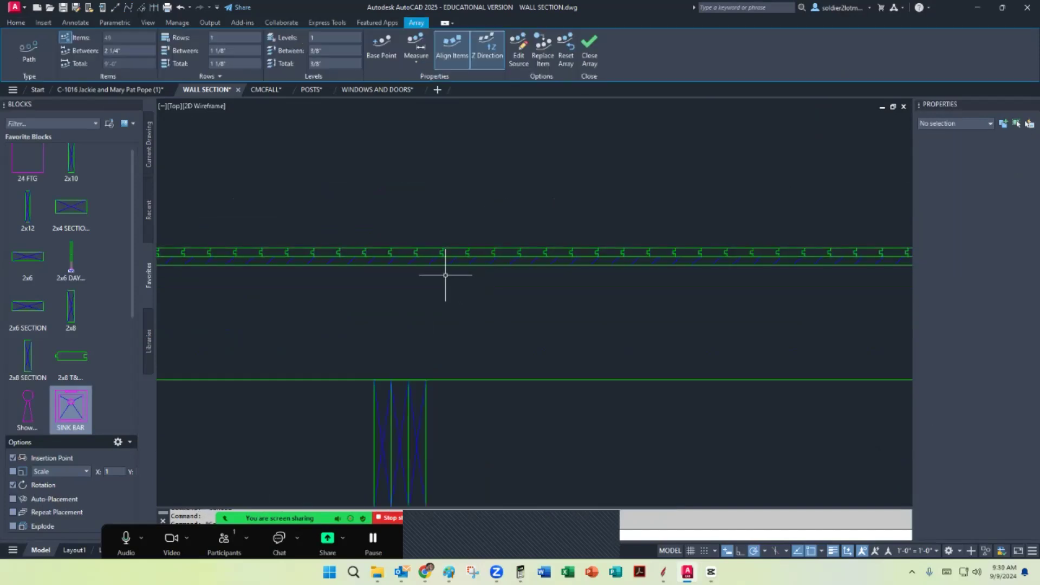
pyautogui.press('Escape')
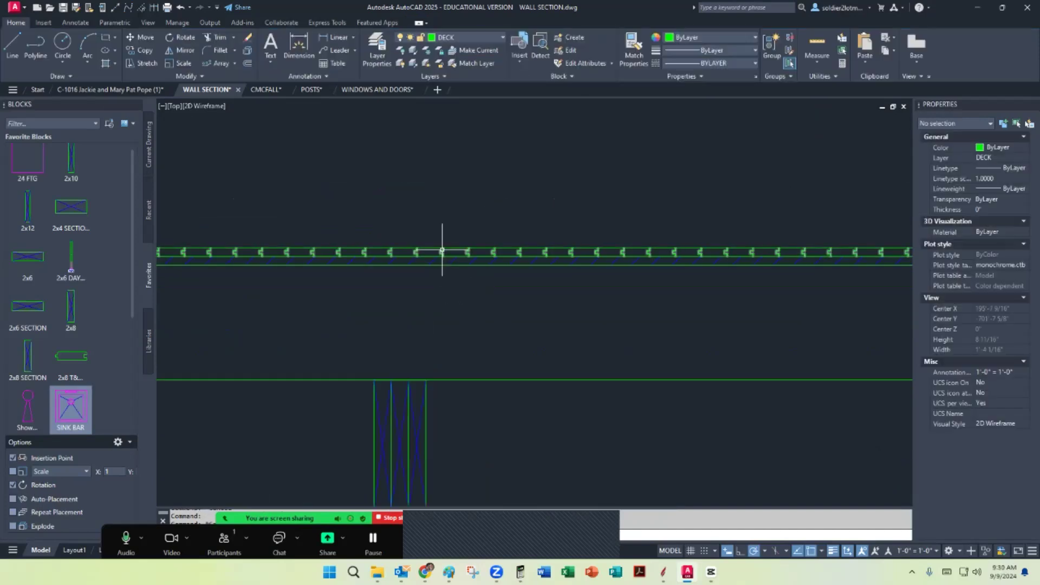
# Explode the path array of floorboard joints into separate joints
pyautogui.click(441, 252)
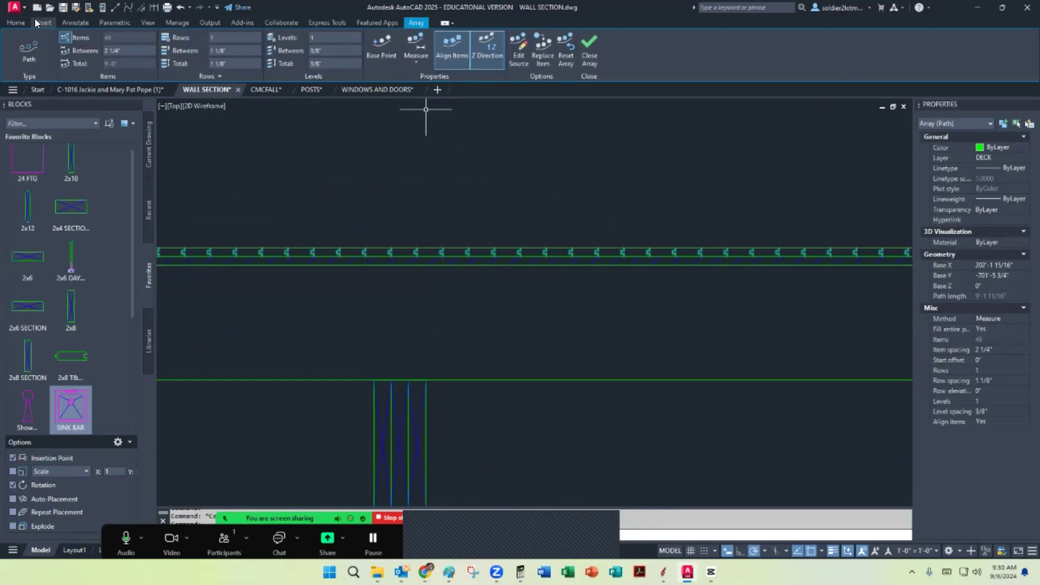
pyautogui.click(17, 23)
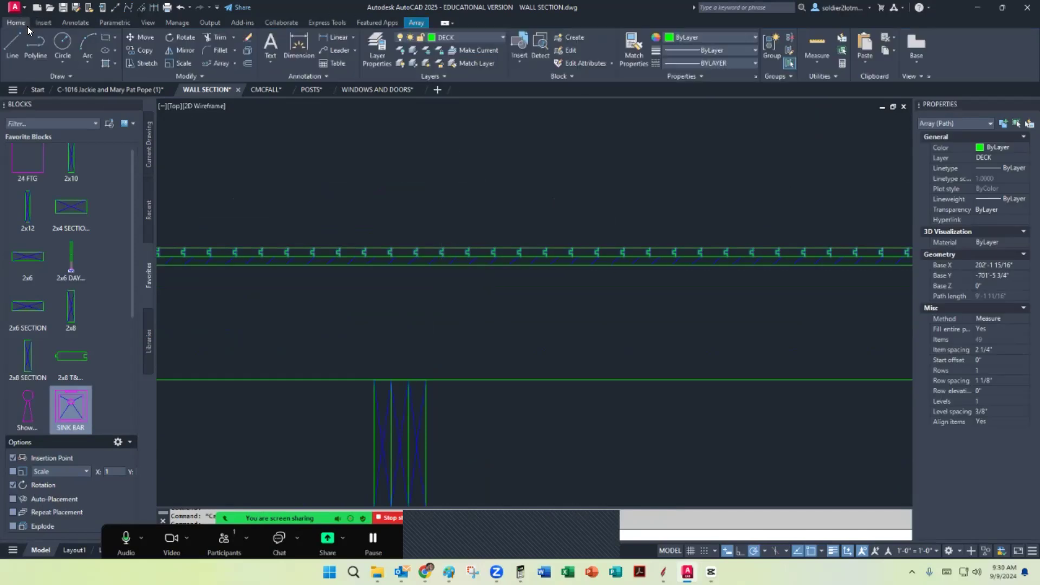
pyautogui.click(248, 50)
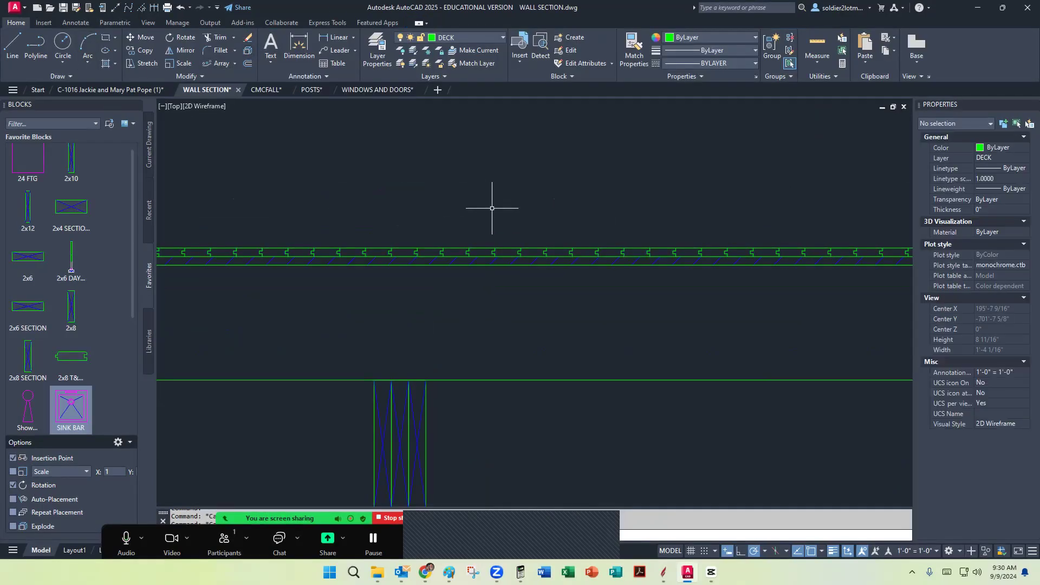
# Create a new layer named BATT for the batt insulation
pyautogui.scroll(-1, 492, 208)
pyautogui.scroll(-2, 830, 225)
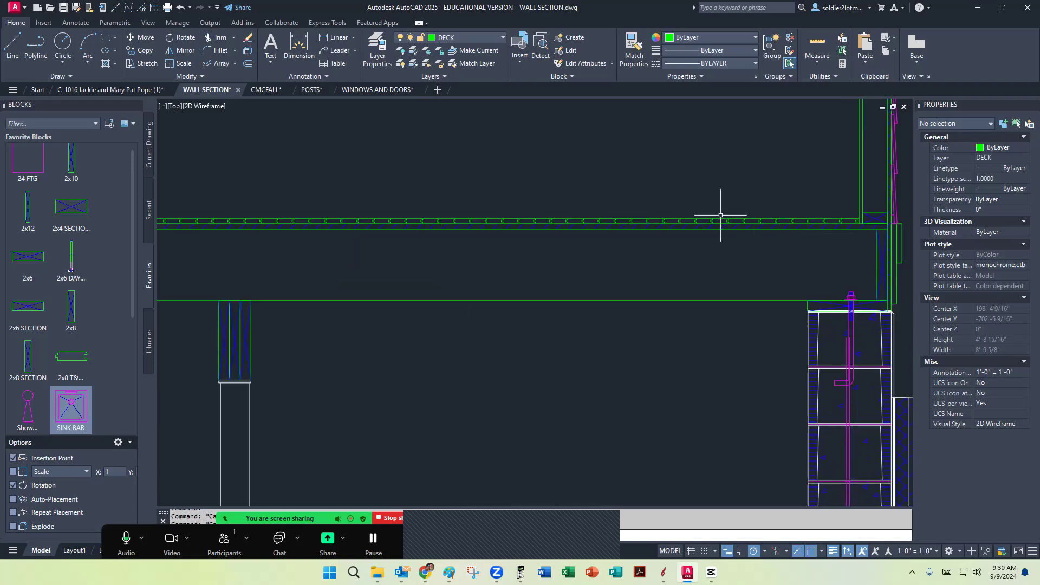
pyautogui.scroll(-5, 525, 279)
pyautogui.moveTo(518, 276); pyautogui.dragTo(521, 300, button='middle')
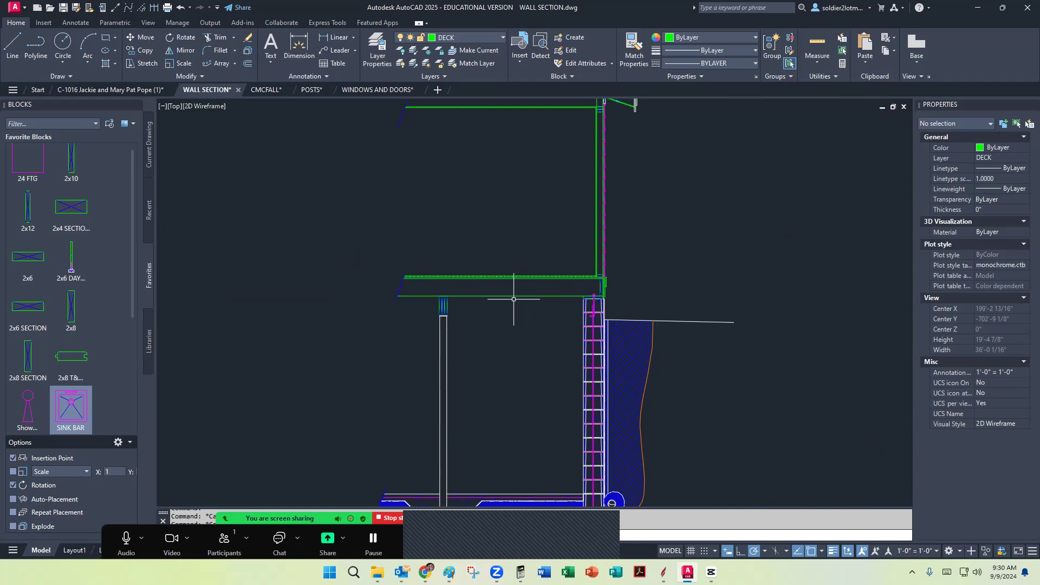
pyautogui.scroll(-2, 528, 297)
pyautogui.scroll(5, 598, 278)
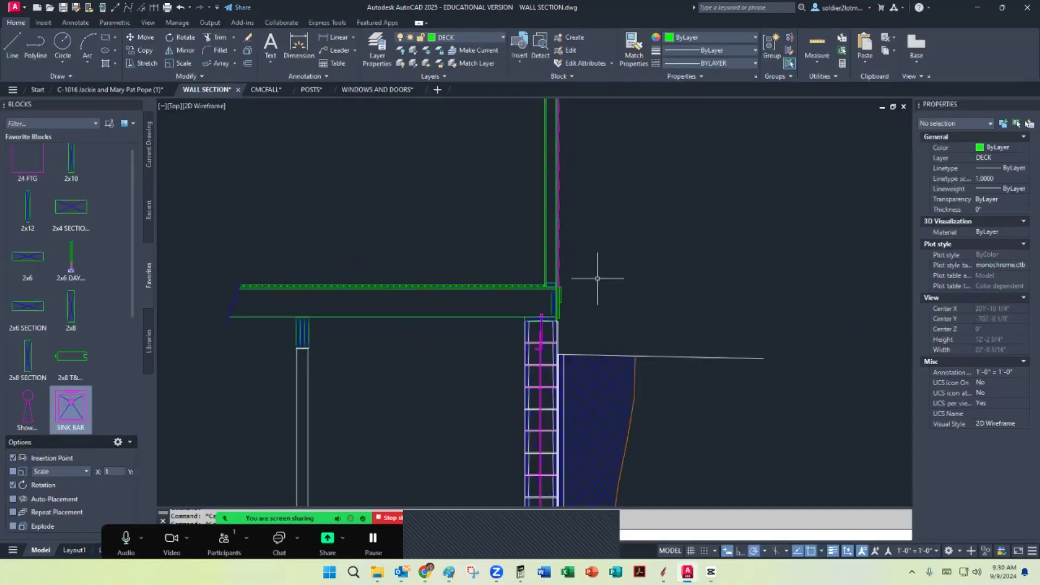
pyautogui.moveTo(597, 278); pyautogui.dragTo(578, 303, button='middle')
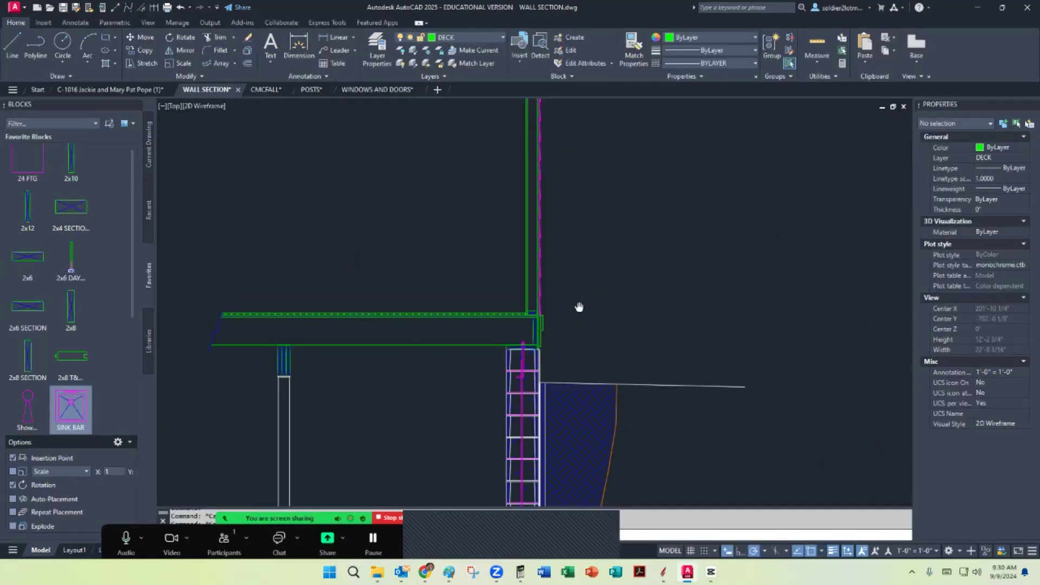
pyautogui.click(502, 37)
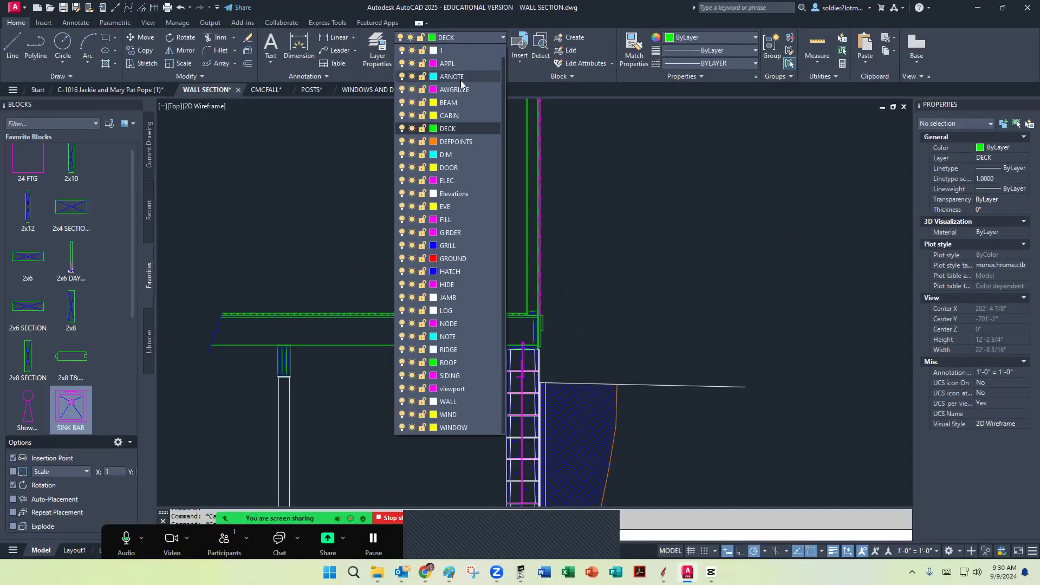
pyautogui.scroll(1, 460, 81)
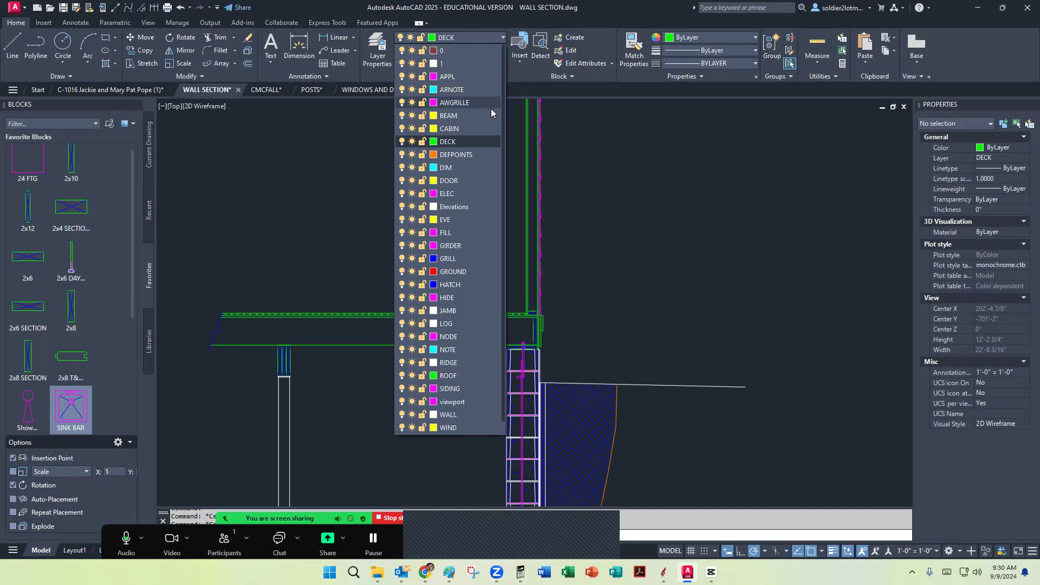
pyautogui.click(378, 53)
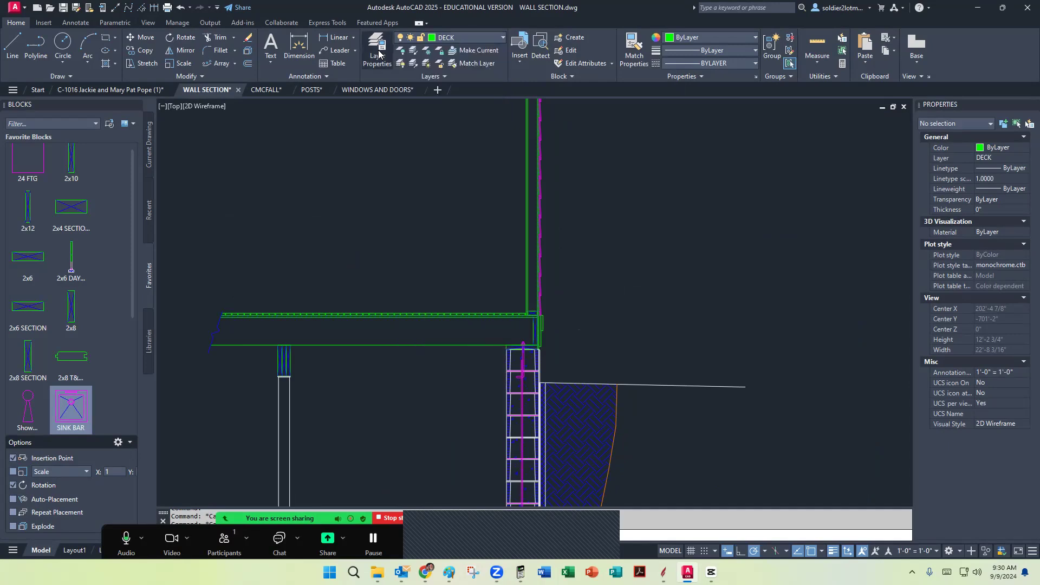
pyautogui.click(369, 57)
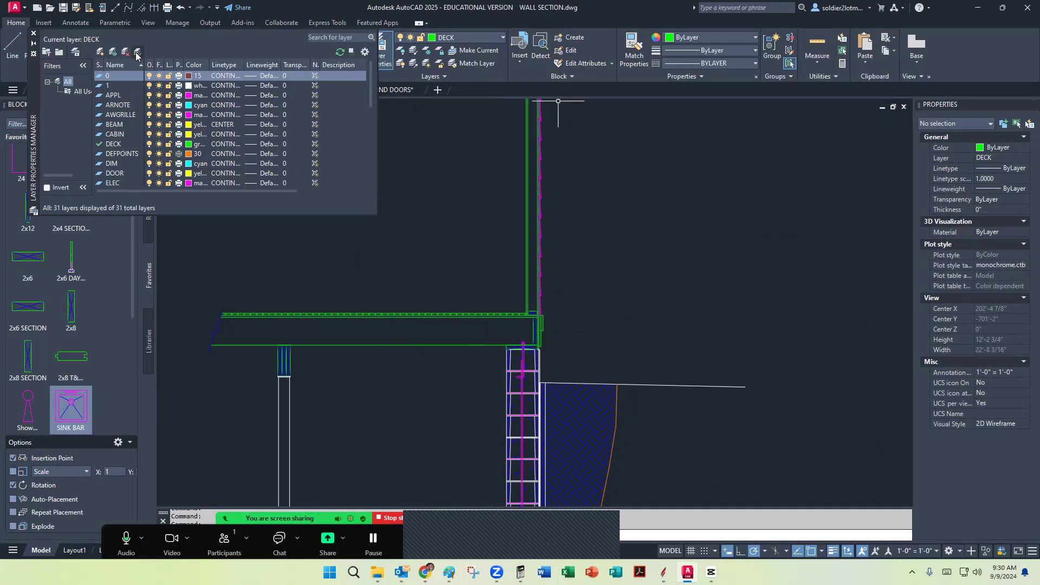
pyautogui.click(98, 52)
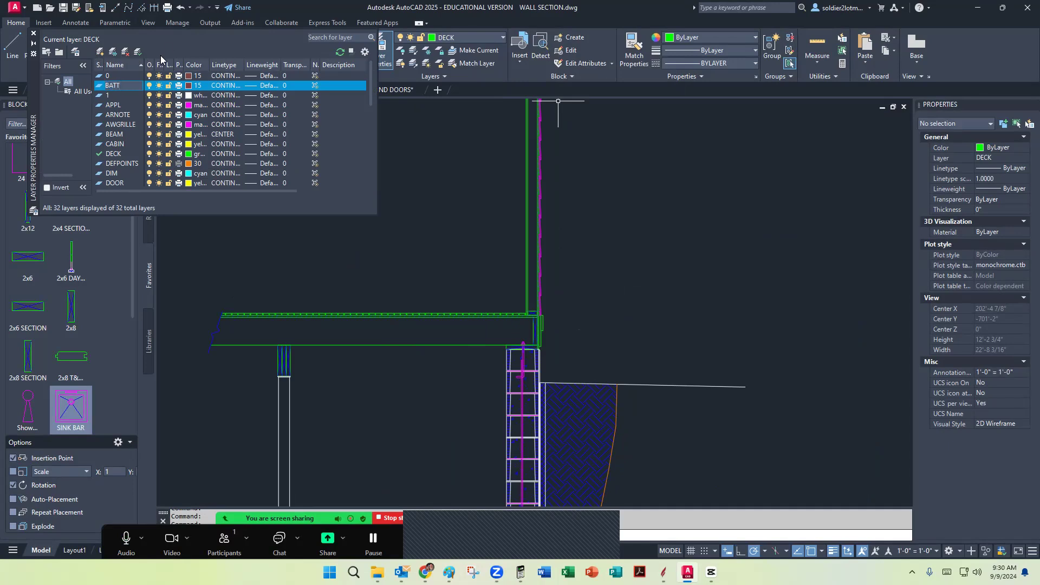
# Set the BATT layer's lineweight to 0.00 mm and its linetype to BATTING
pyautogui.click(260, 87)
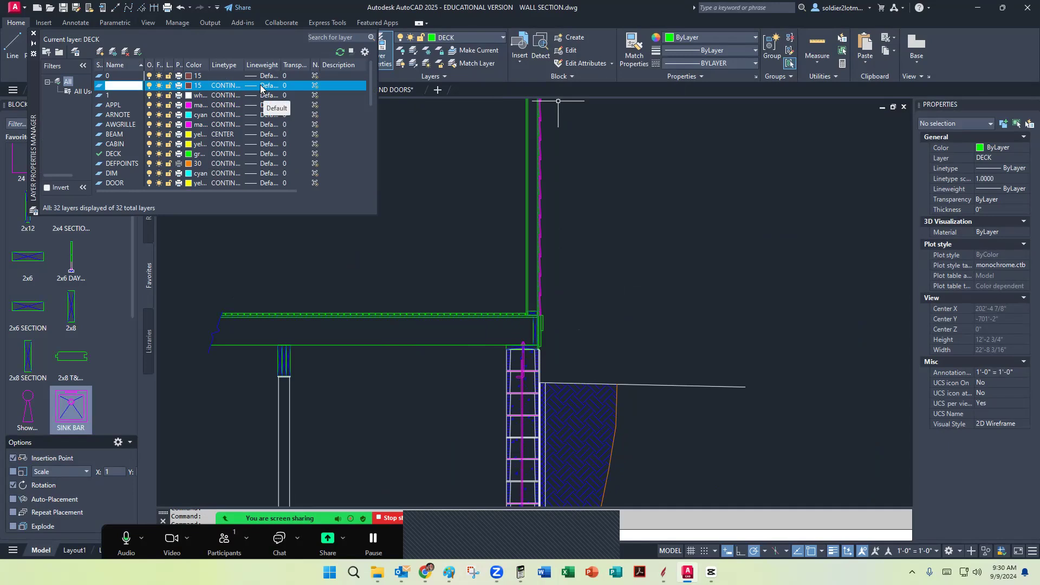
pyautogui.click(506, 230)
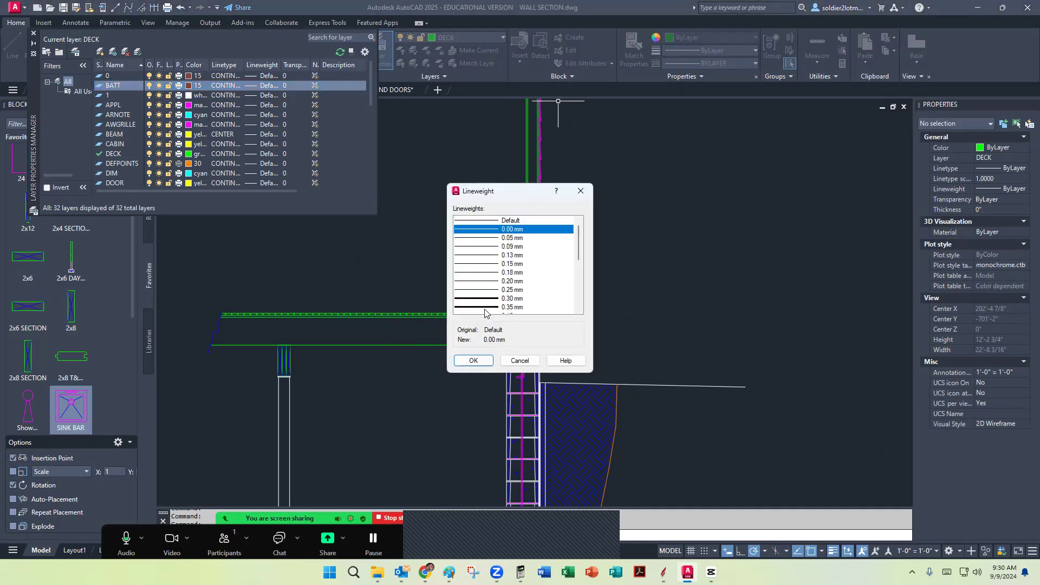
pyautogui.click(473, 361)
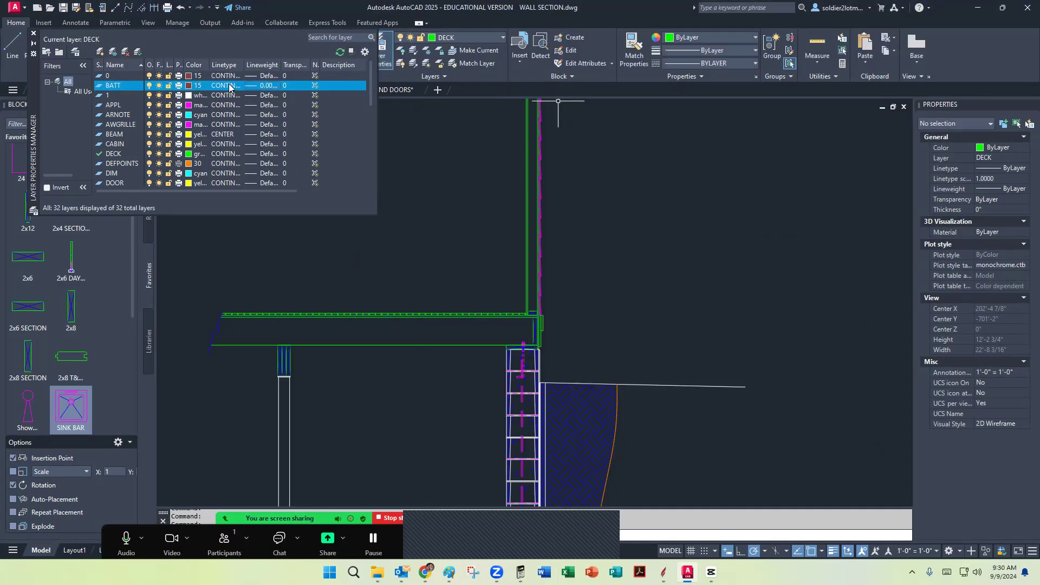
pyautogui.click(228, 86)
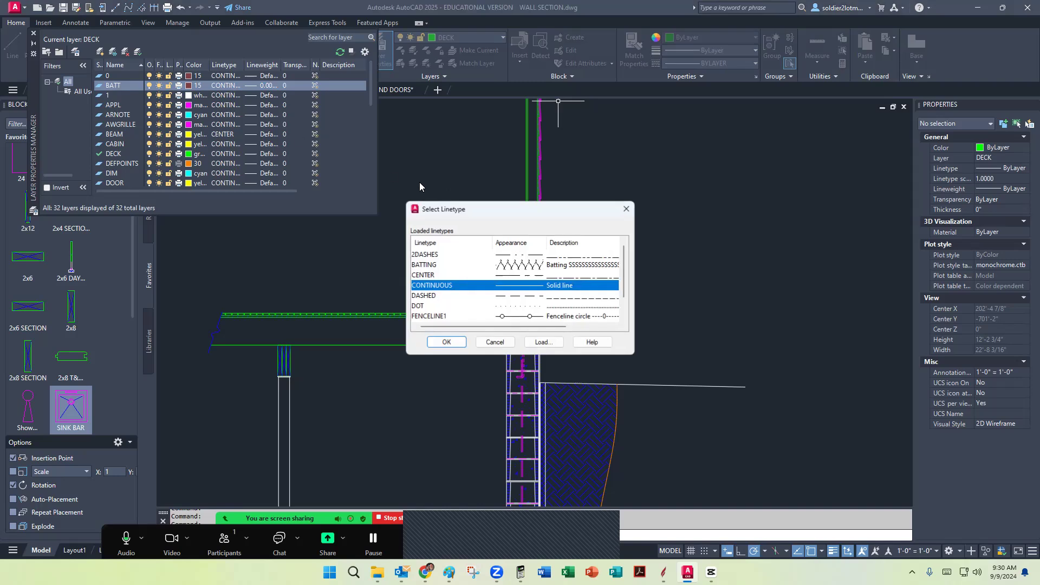
pyautogui.click(518, 264)
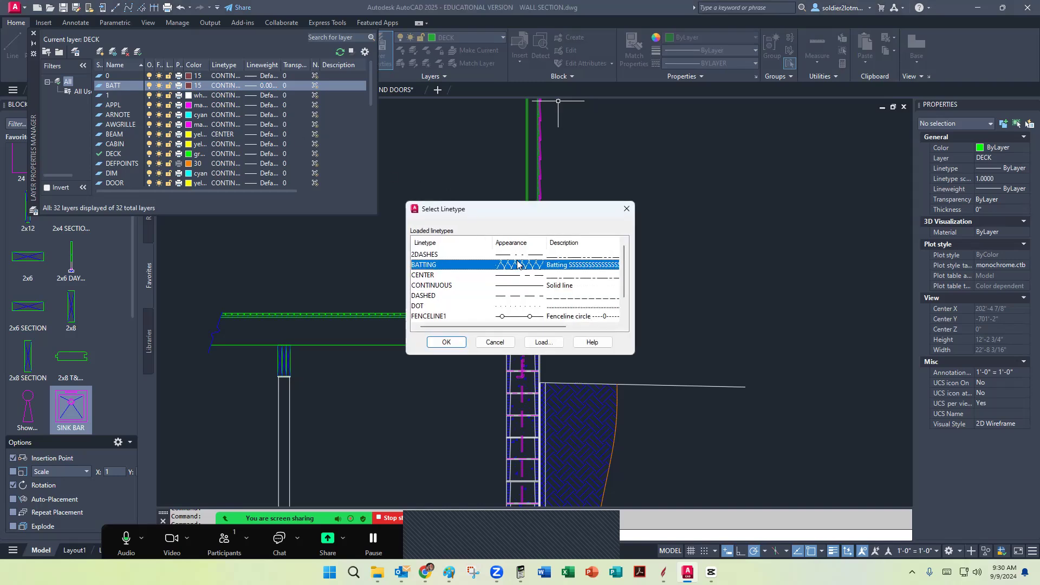
pyautogui.click(443, 342)
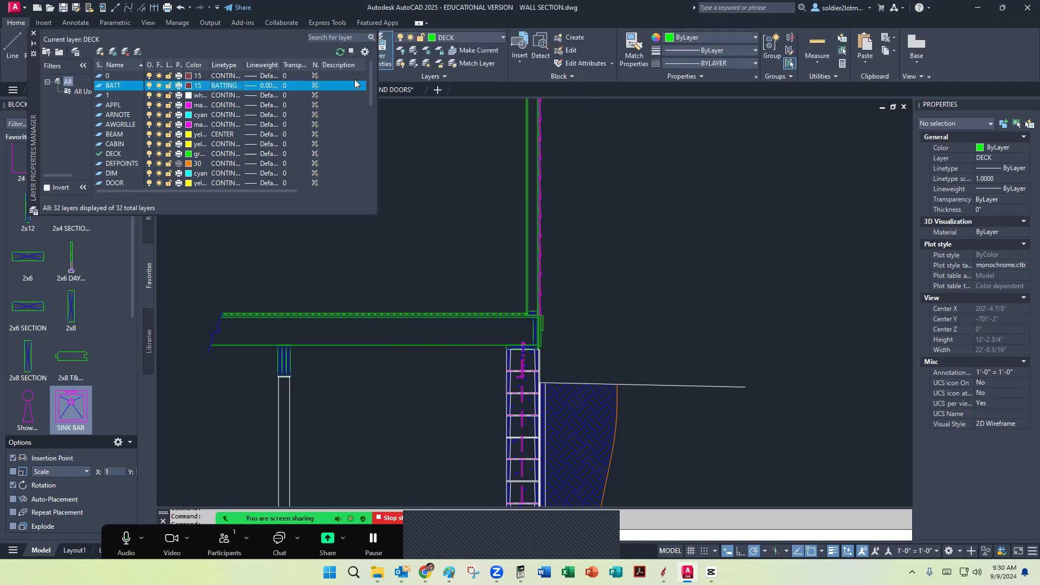
# Set the BATT layer's color to magenta and close the layer manager
pyautogui.click(189, 86)
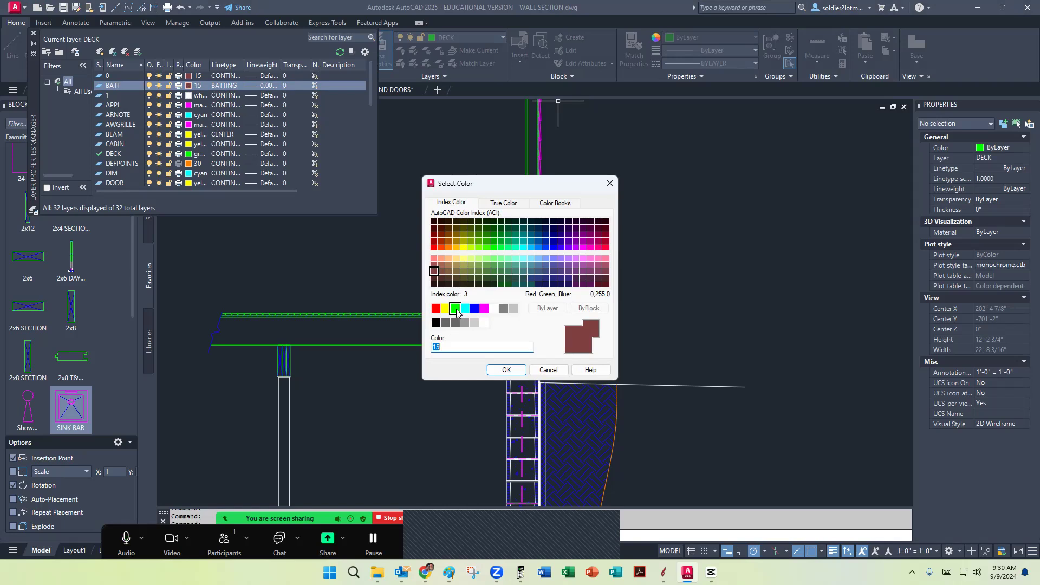
pyautogui.click(484, 308)
pyautogui.click(506, 369)
pyautogui.scroll(-3, 621, 221)
pyautogui.scroll(8, 556, 240)
pyautogui.scroll(-6, 606, 266)
pyautogui.moveTo(247, 267)
pyautogui.mouseDown(button='middle')
pyautogui.moveTo(366, 265)
pyautogui.moveTo(561, 310)
pyautogui.mouseUp(button='middle')
pyautogui.scroll(10, 561, 311)
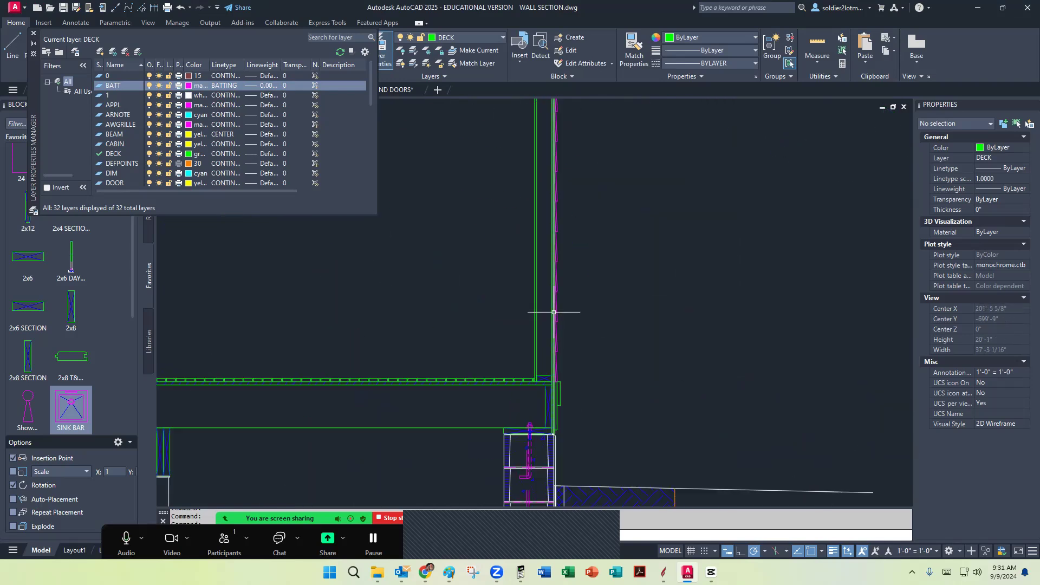
pyautogui.click(34, 33)
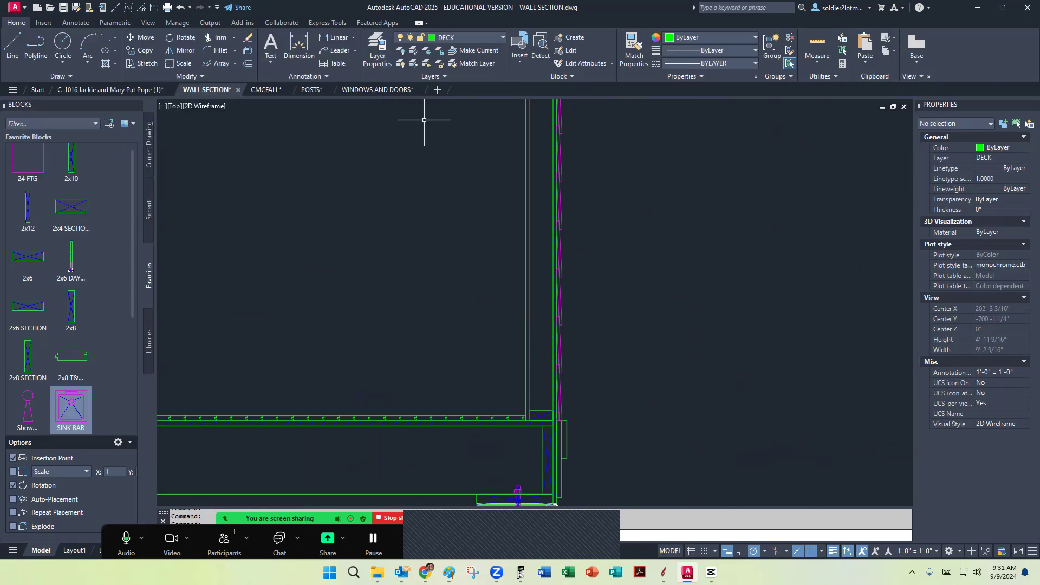
# Make BATT the current layer
pyautogui.click(465, 38)
pyautogui.scroll(1, 460, 54)
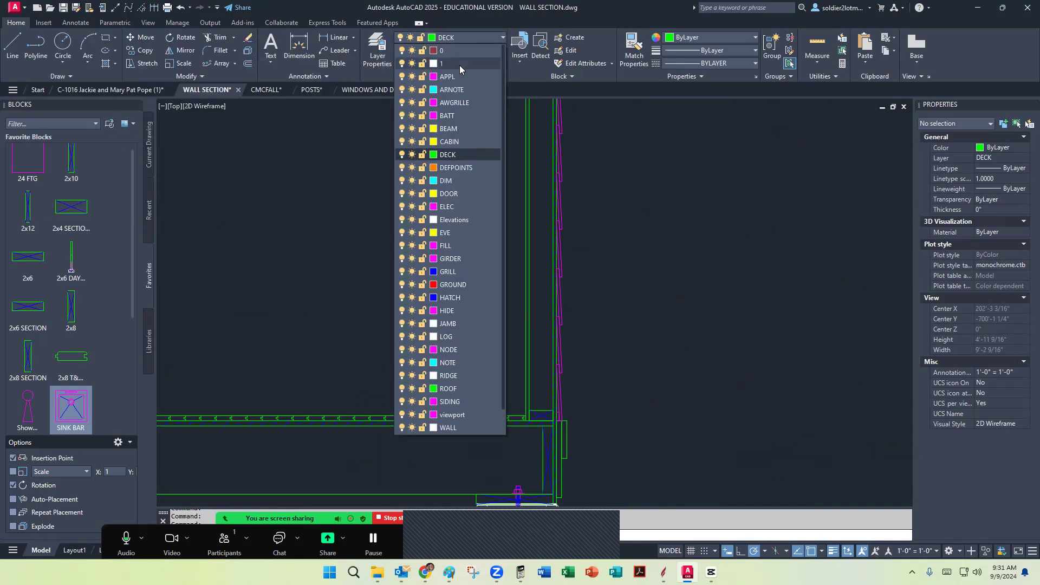
pyautogui.click(461, 116)
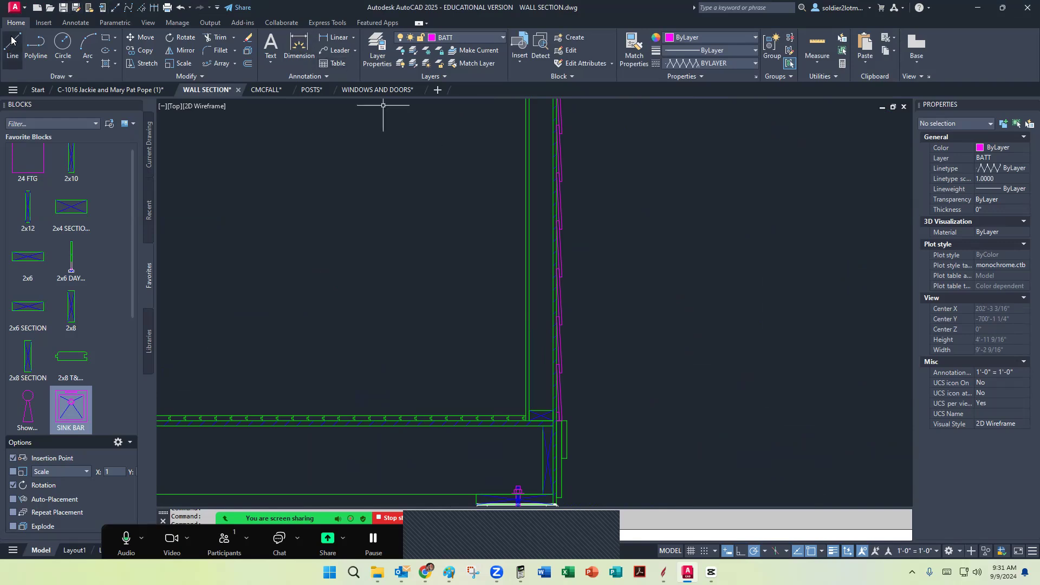
# Draw a vertical batting line about 3'-4" long up the stud cavity from the midpoint of the bottom plate's top edge
pyautogui.click(541, 410)
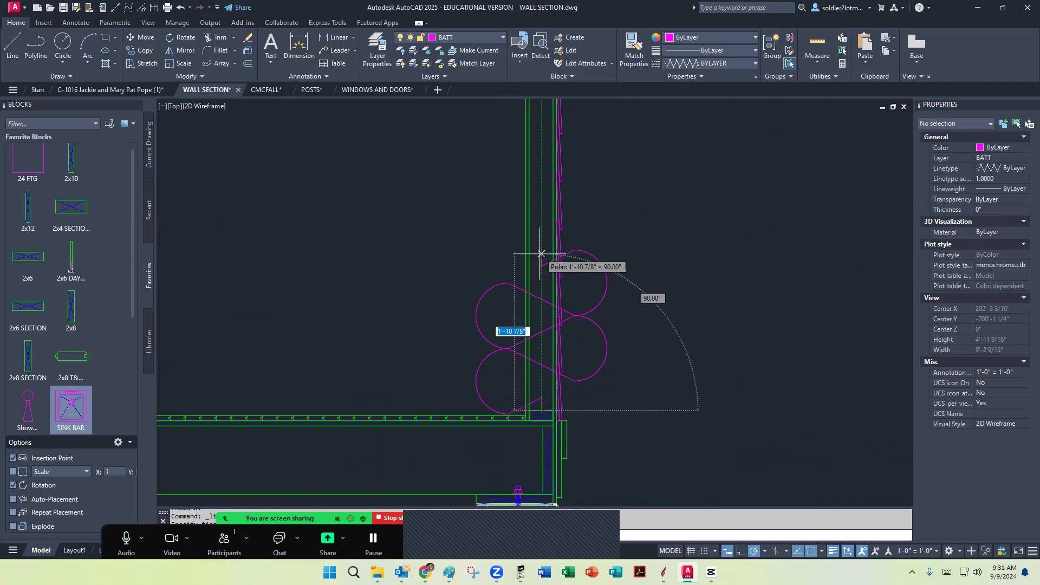
pyautogui.scroll(-2, 535, 215)
pyautogui.moveTo(535, 215); pyautogui.dragTo(506, 357, button='middle')
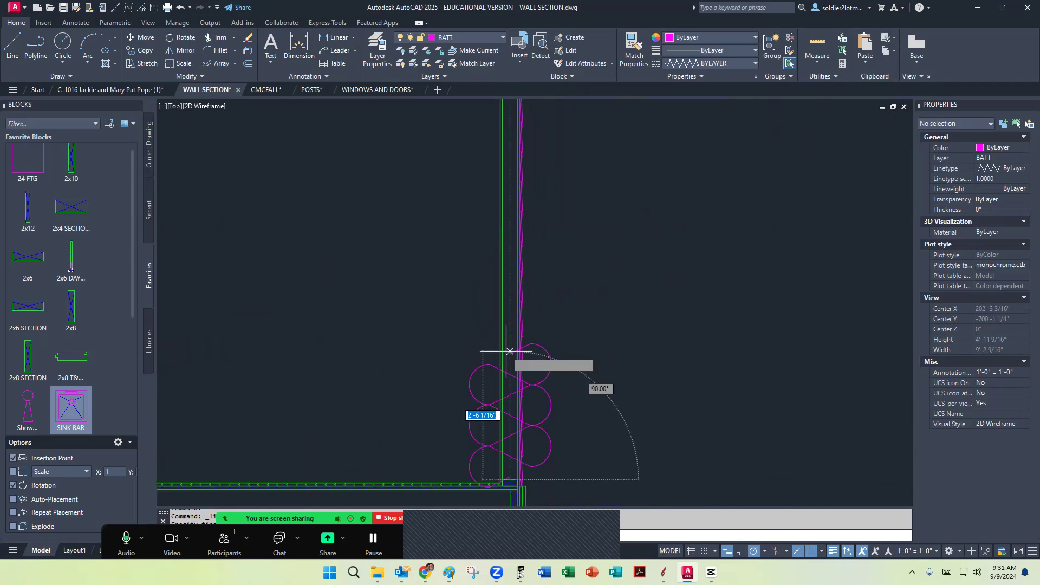
pyautogui.click(510, 308)
pyautogui.press('Escape')
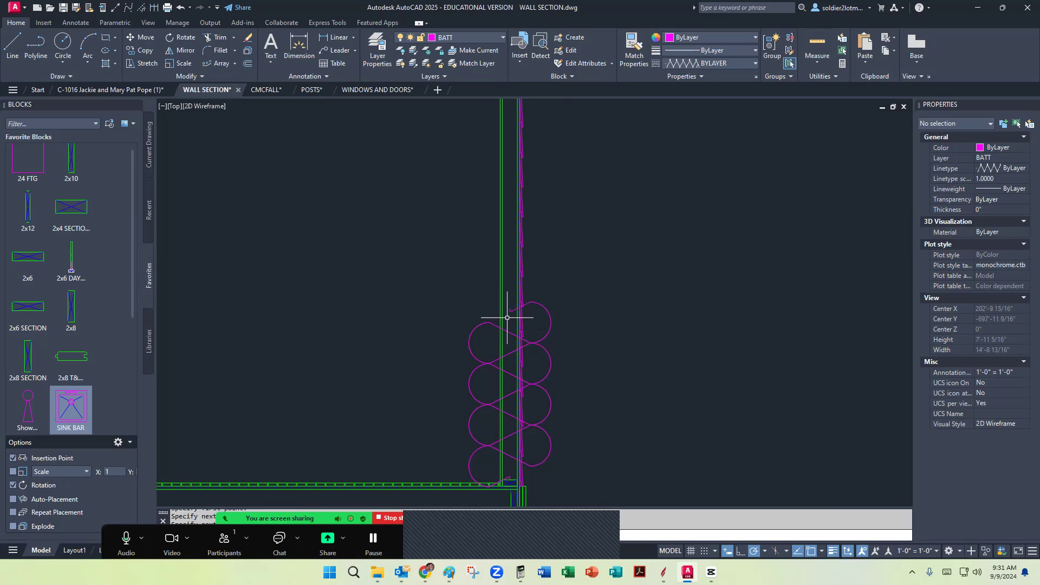
# Set the linetype scale of the batting line in the wall to 0.3
pyautogui.scroll(-2, 507, 303)
pyautogui.scroll(-4, 506, 302)
pyautogui.scroll(10, 631, 293)
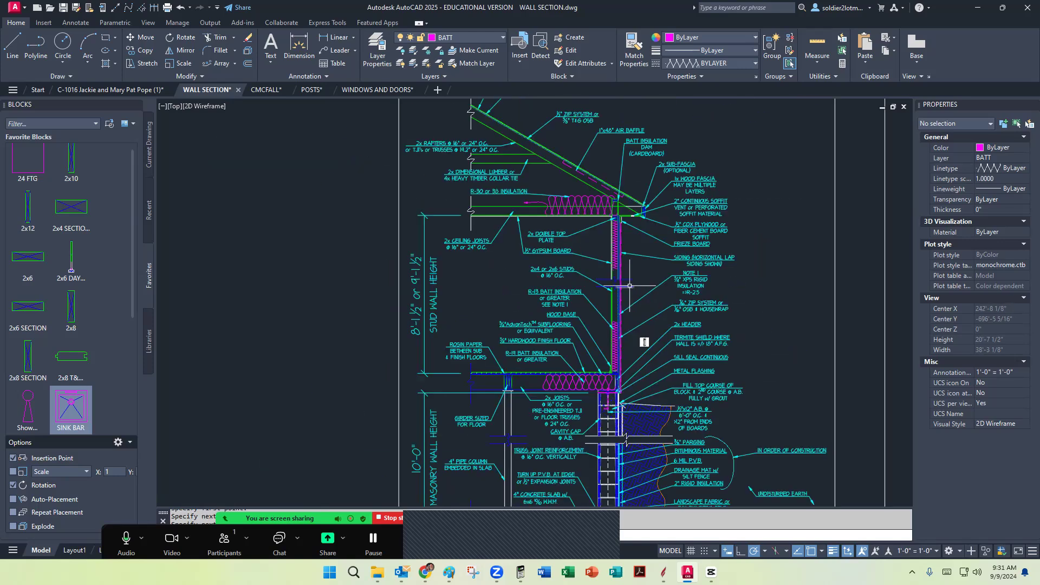
pyautogui.scroll(-5, 336, 282)
pyautogui.scroll(8, 298, 291)
pyautogui.moveTo(298, 291); pyautogui.dragTo(356, 310, button='middle')
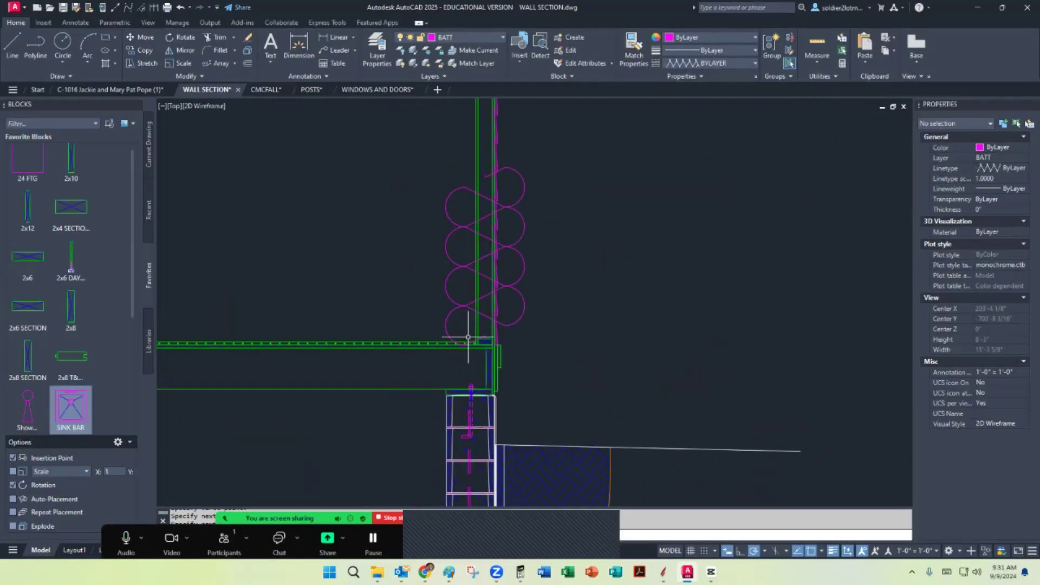
pyautogui.click(523, 317)
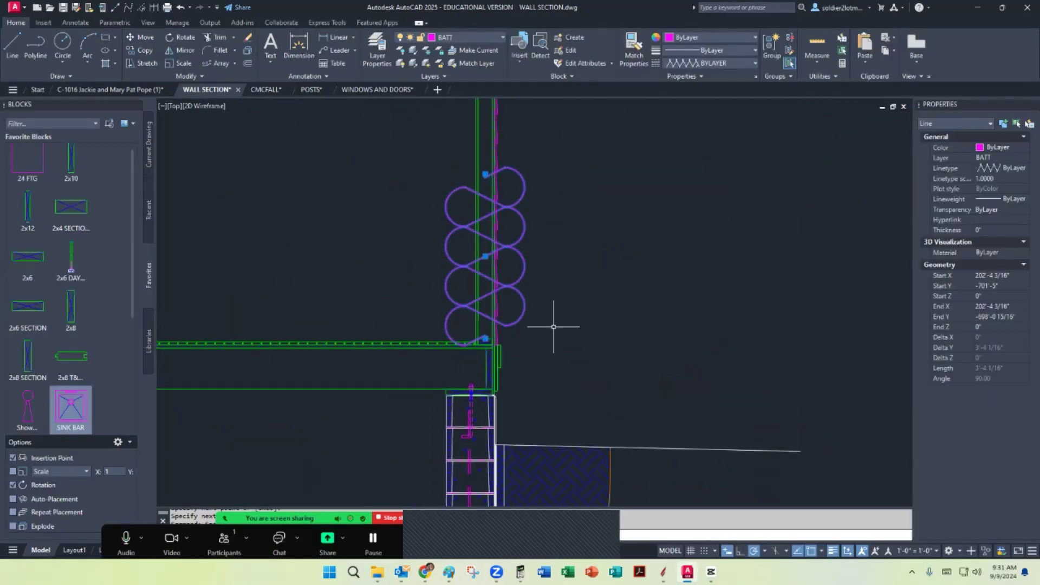
pyautogui.click(1002, 179)
pyautogui.write('.3')
pyautogui.press('Return')
pyautogui.scroll(4, 529, 280)
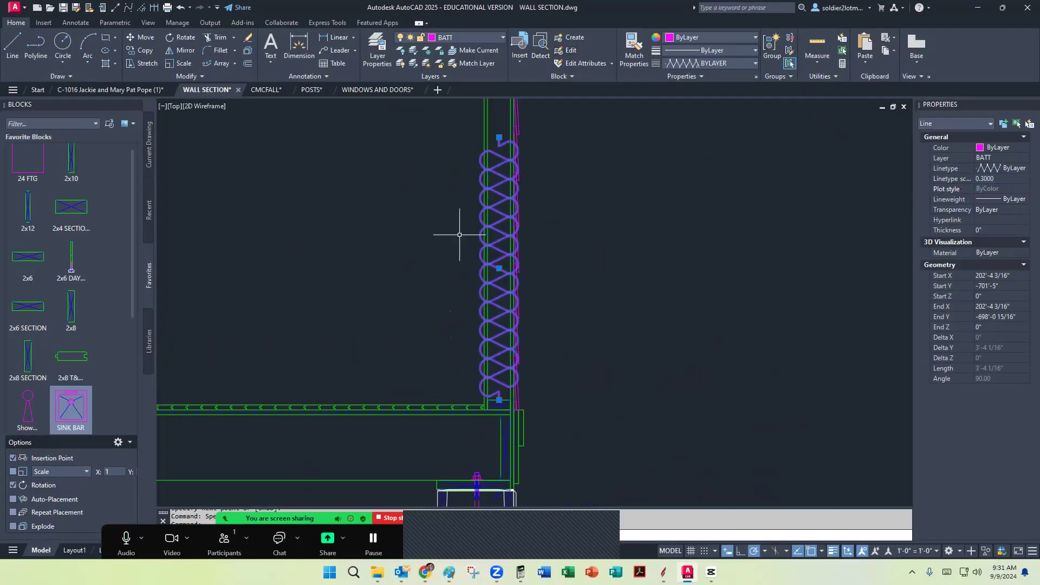
# Try linetype scales of 0.2, 0.1, 0.15 and 0.16 on the wall's batting line
pyautogui.moveTo(529, 281); pyautogui.dragTo(498, 264, button='middle')
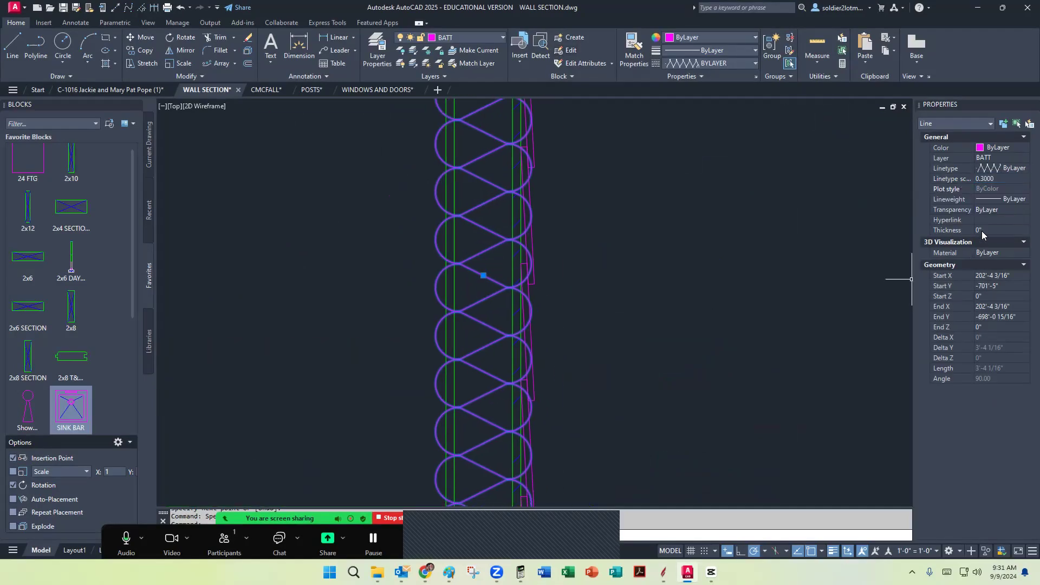
pyautogui.click(1004, 178)
pyautogui.write('.')
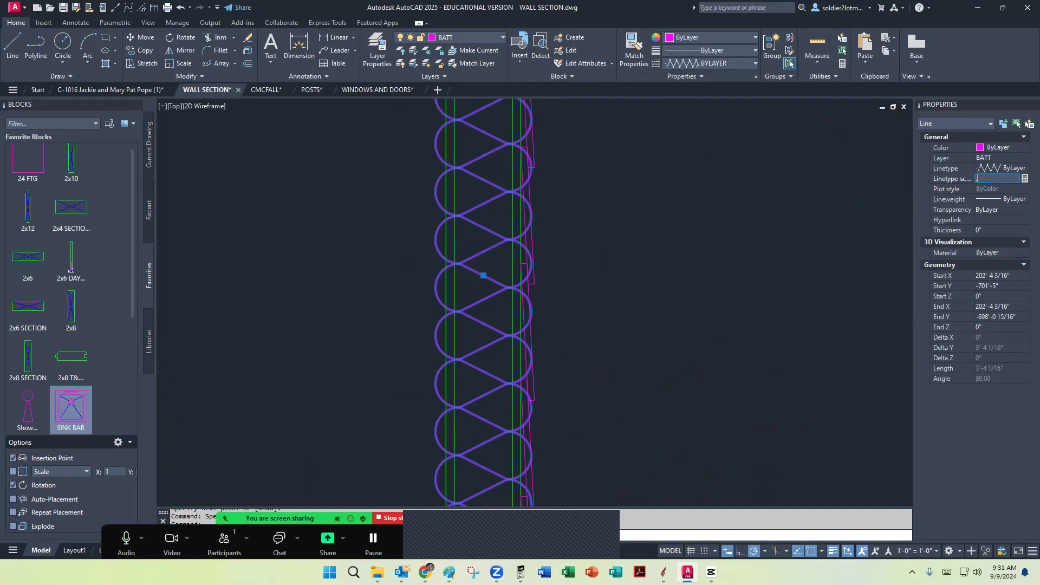
pyautogui.write('2')
pyautogui.press('Return')
pyautogui.click(1002, 179)
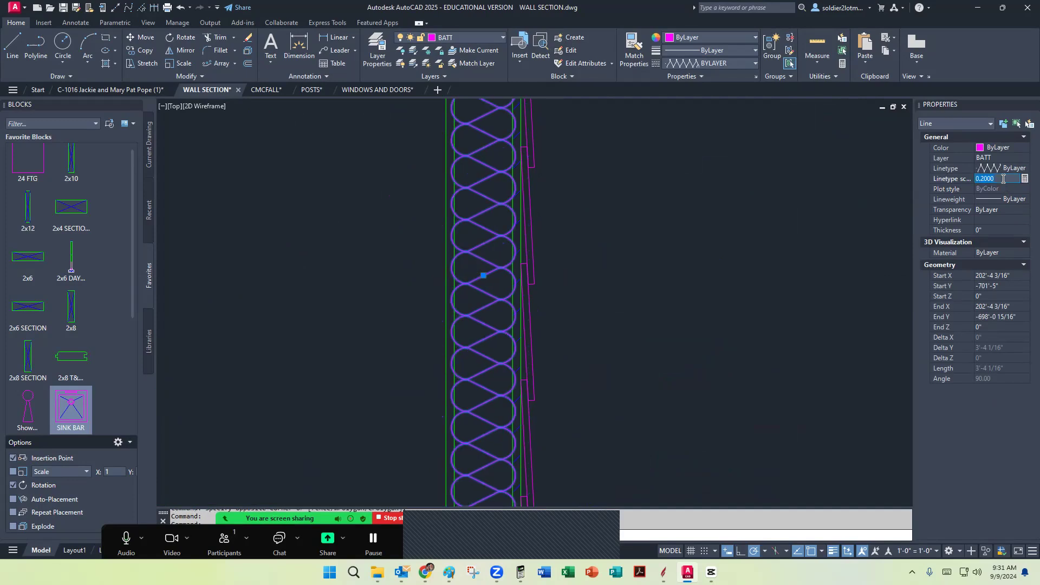
pyautogui.write('.1')
pyautogui.press('Return')
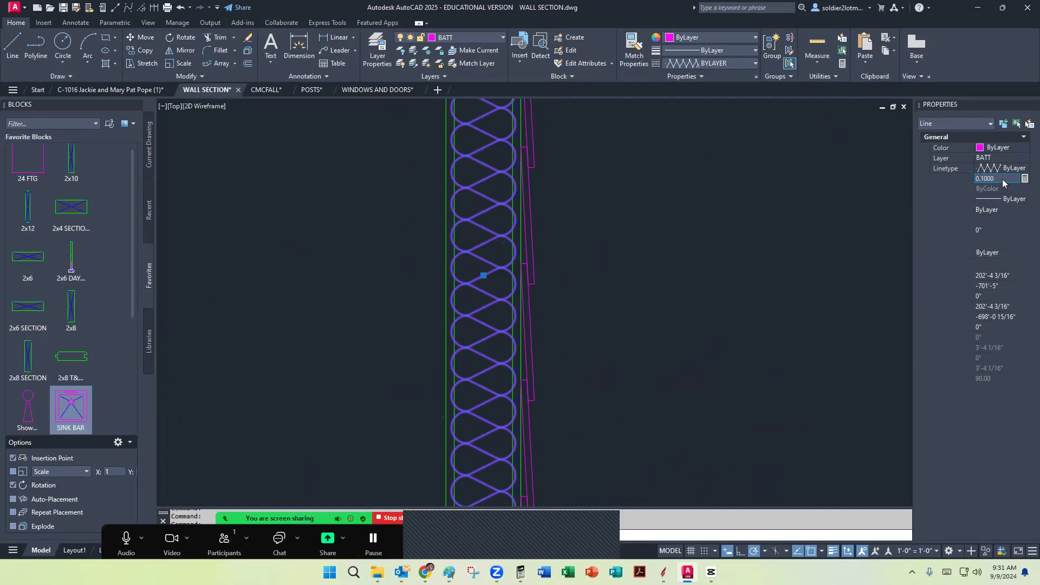
pyautogui.click(1002, 178)
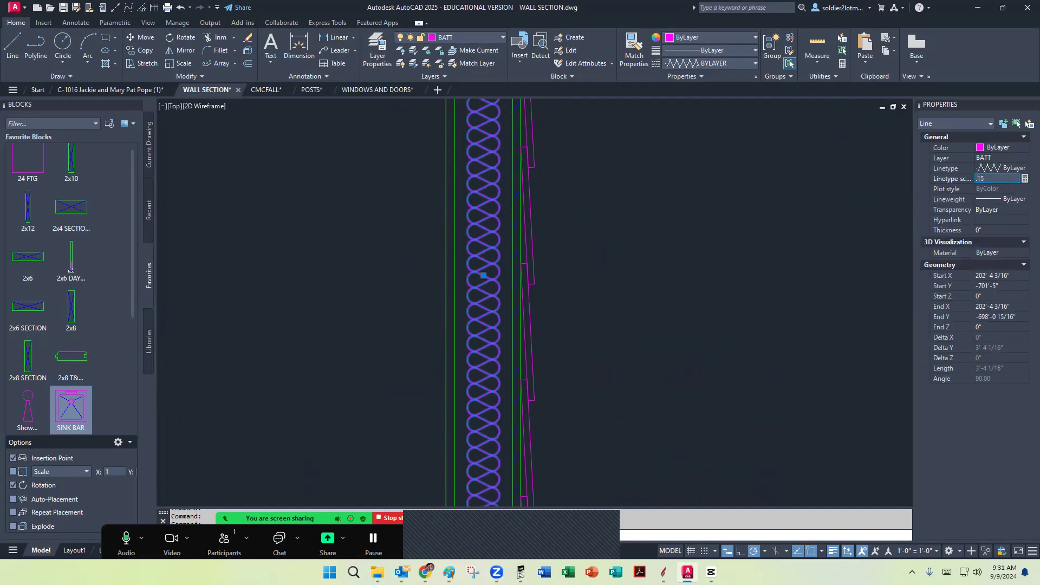
pyautogui.press('Return')
pyautogui.click(1002, 178)
pyautogui.write('.16')
pyautogui.press('Return')
# Set the wall batting line's linetype scale to 0.17 and deselect it
pyautogui.click(1001, 178)
pyautogui.press('BackSpace')
pyautogui.write('.17')
pyautogui.press('Return')
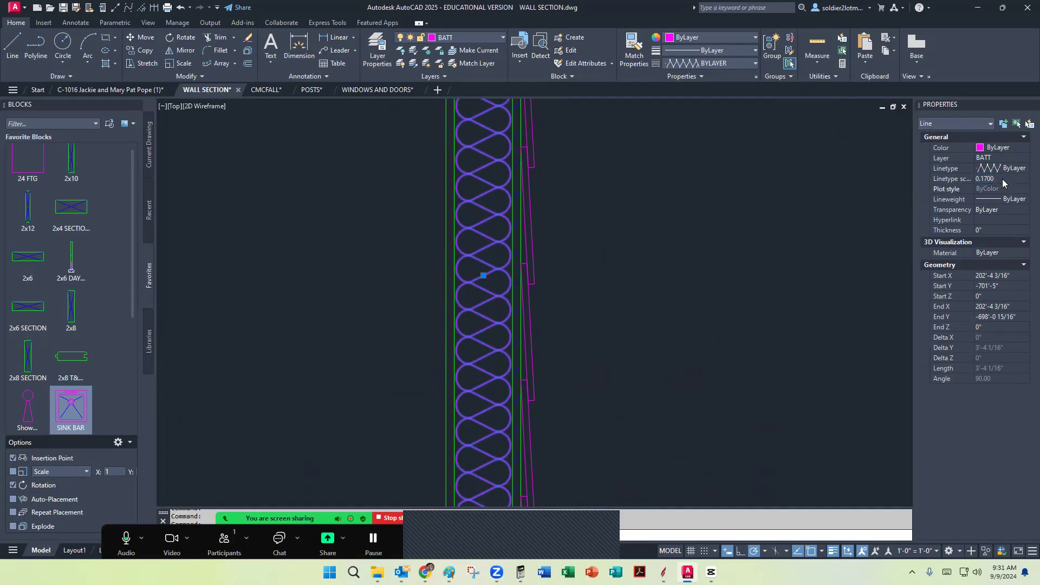
pyautogui.press('Escape')
pyautogui.scroll(-5, 627, 214)
pyautogui.moveTo(625, 214); pyautogui.dragTo(538, 332, button='middle')
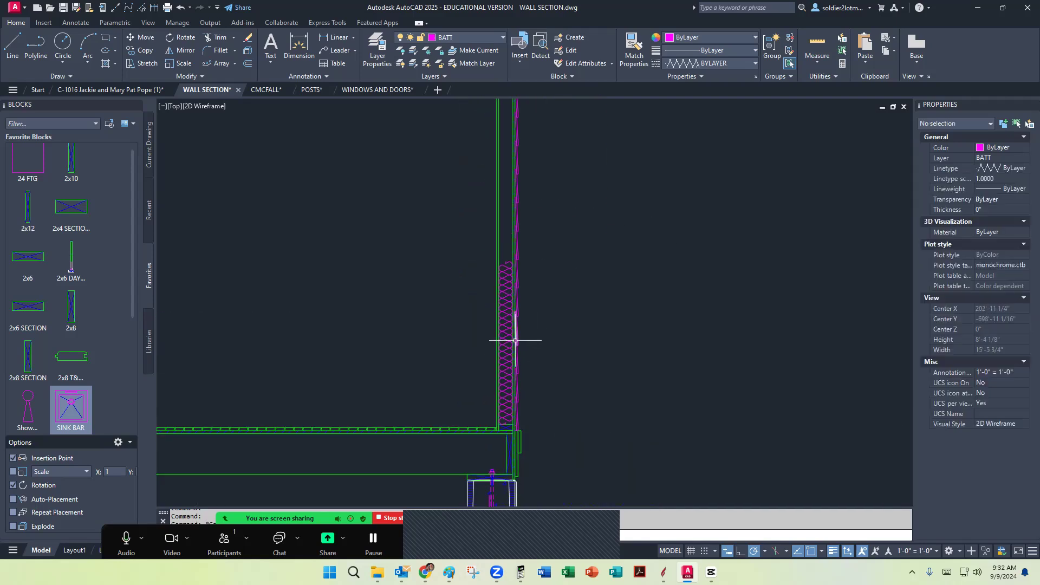
pyautogui.scroll(9, 514, 338)
pyautogui.scroll(-7, 509, 347)
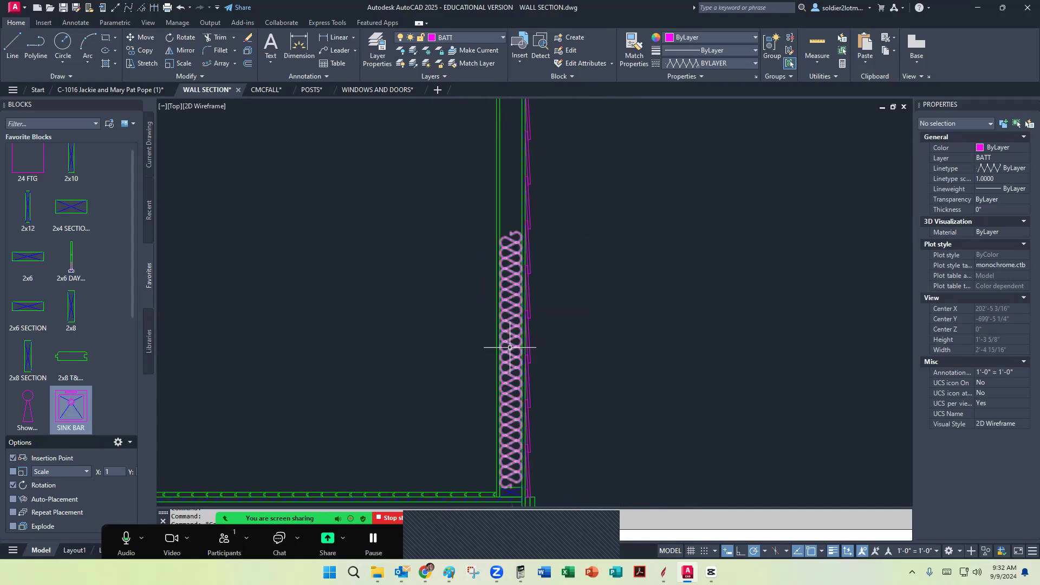
# Draw a second batting line about 2'-7" long down the stud cavity from the outer corner of the top plate's underside
pyautogui.scroll(-10, 509, 347)
pyautogui.moveTo(538, 297); pyautogui.dragTo(522, 301, button='middle')
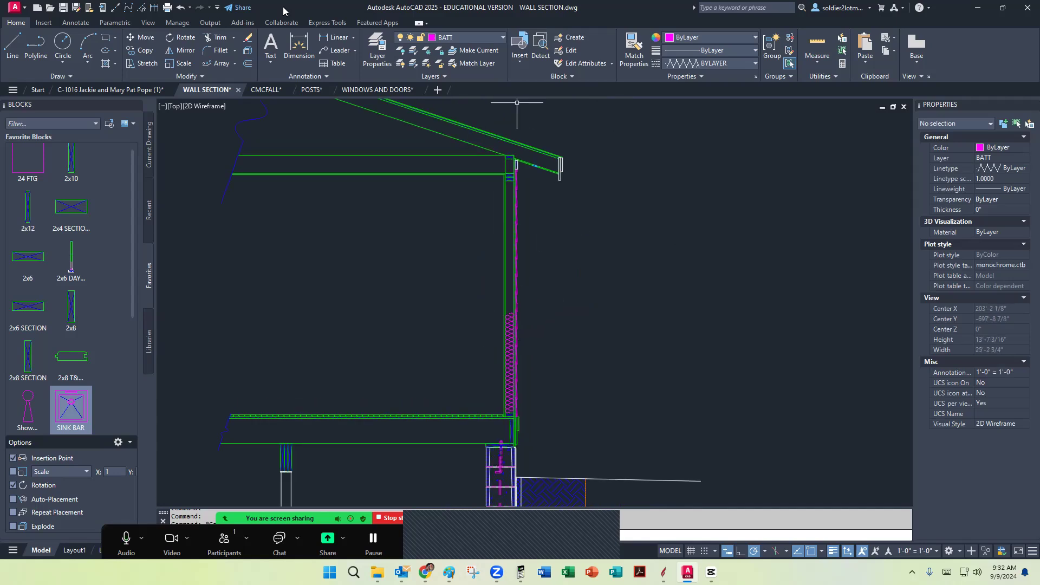
pyautogui.click(12, 46)
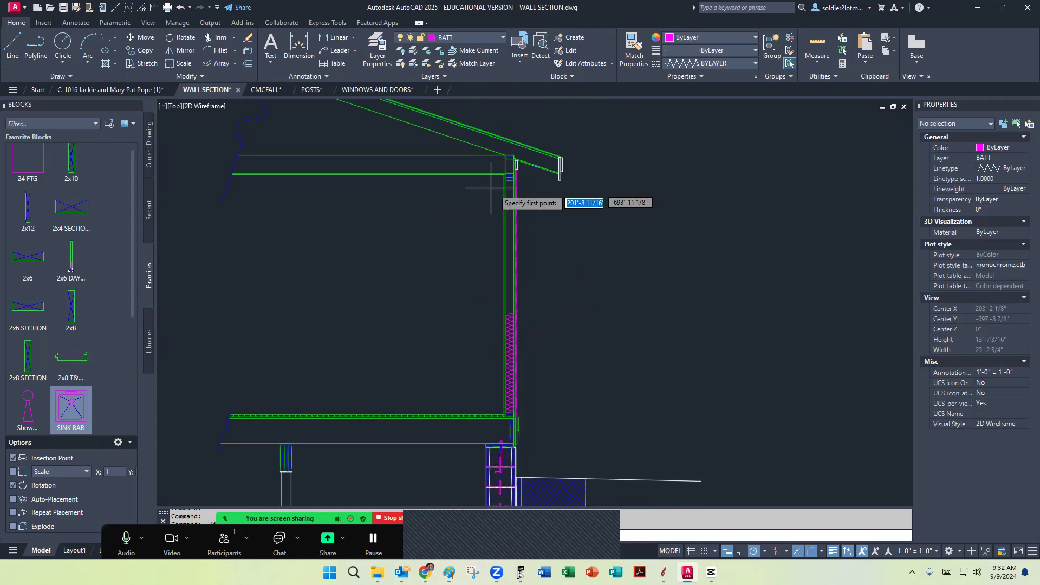
pyautogui.click(514, 179)
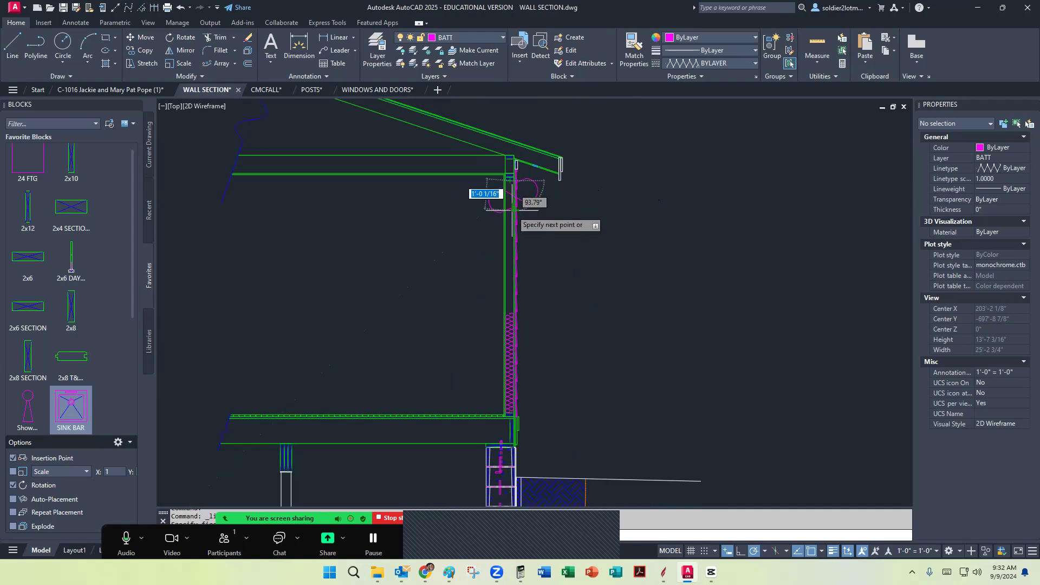
pyautogui.click(506, 258)
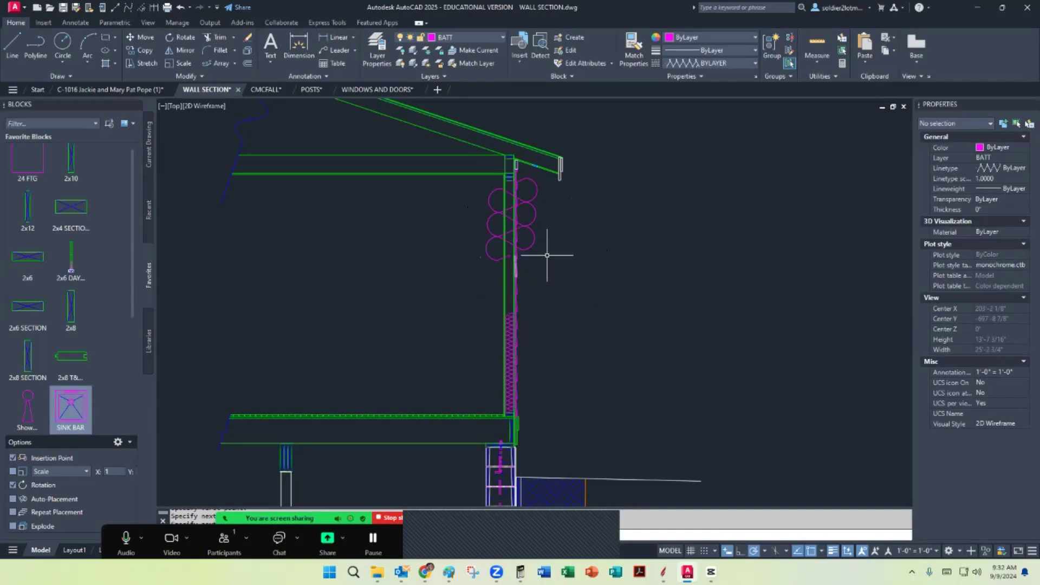
# Match the upper batting line's properties to the lower batting line in the wall
pyautogui.click(628, 47)
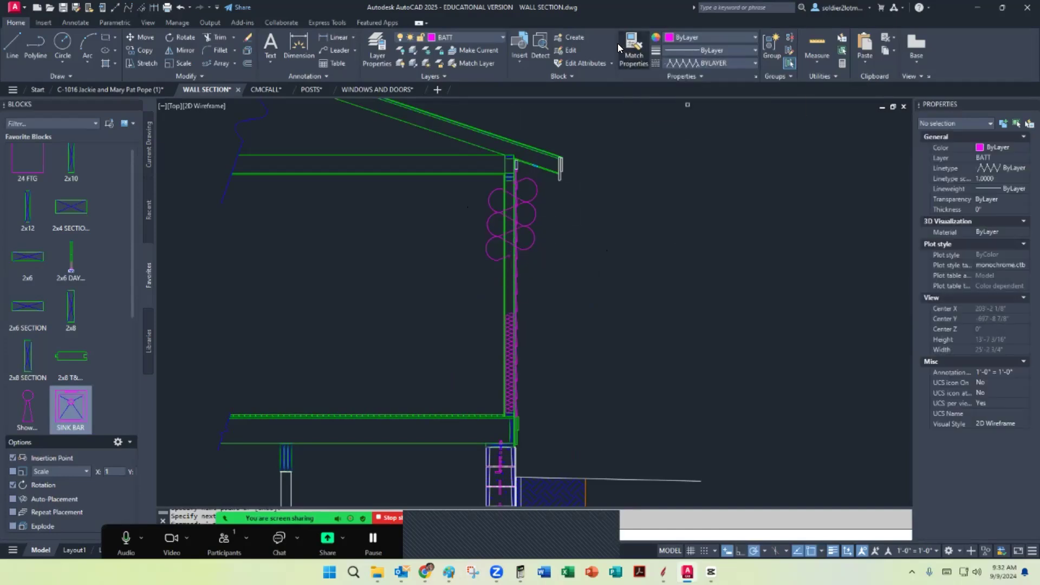
pyautogui.click(510, 323)
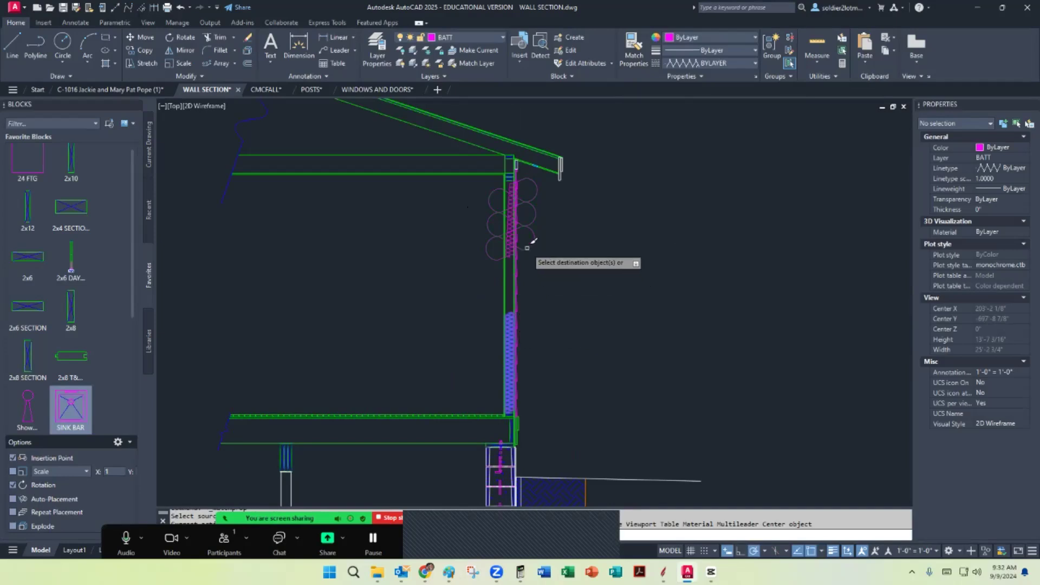
pyautogui.scroll(5, 523, 250)
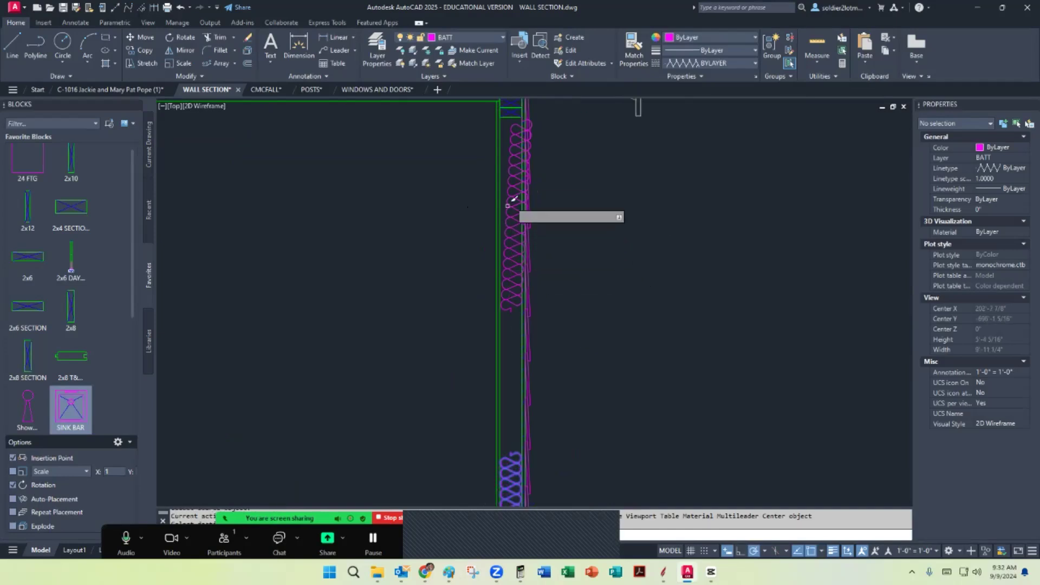
pyautogui.scroll(7, 514, 176)
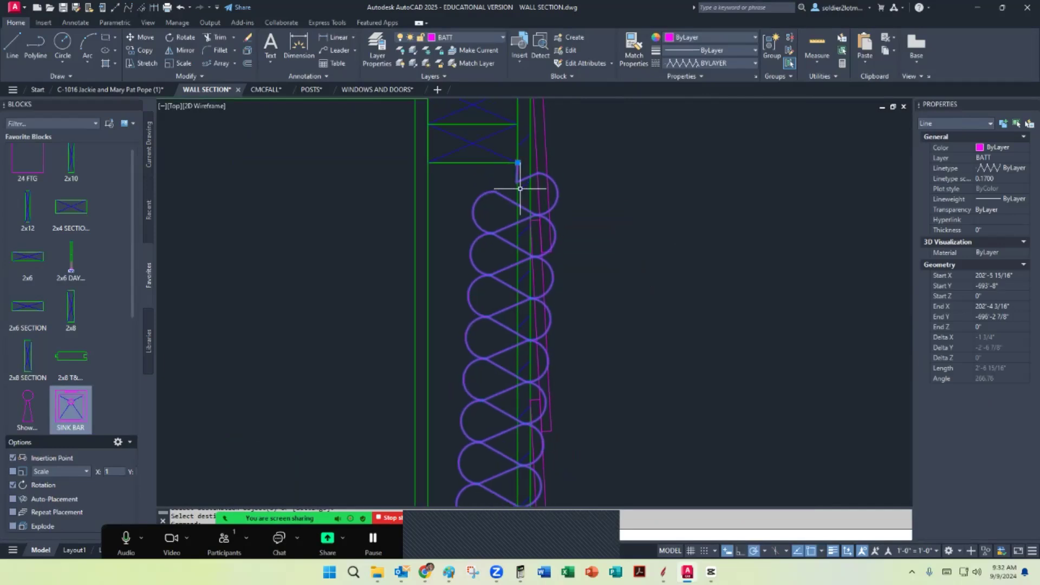
# Stretch the upper batting line's top end to the midpoint of the top plate's underside
pyautogui.click(518, 163)
pyautogui.press('Escape')
pyautogui.scroll(-10, 476, 158)
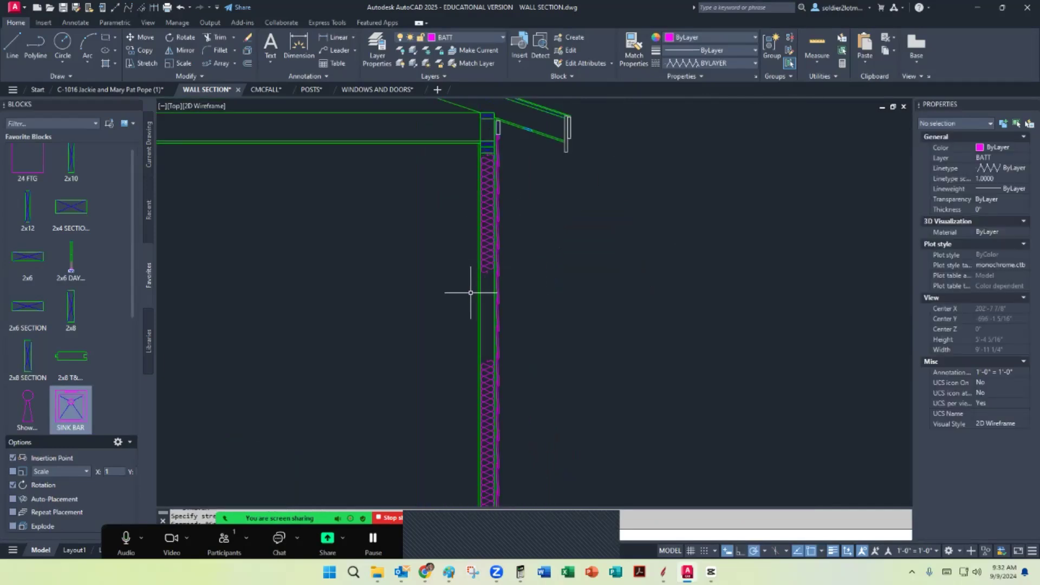
# Draw a horizontal batting line 5'9" long through the floor framing, starting at the midpoint of the rim joist's inner edge
pyautogui.scroll(2, 467, 287)
pyautogui.scroll(-3, 478, 295)
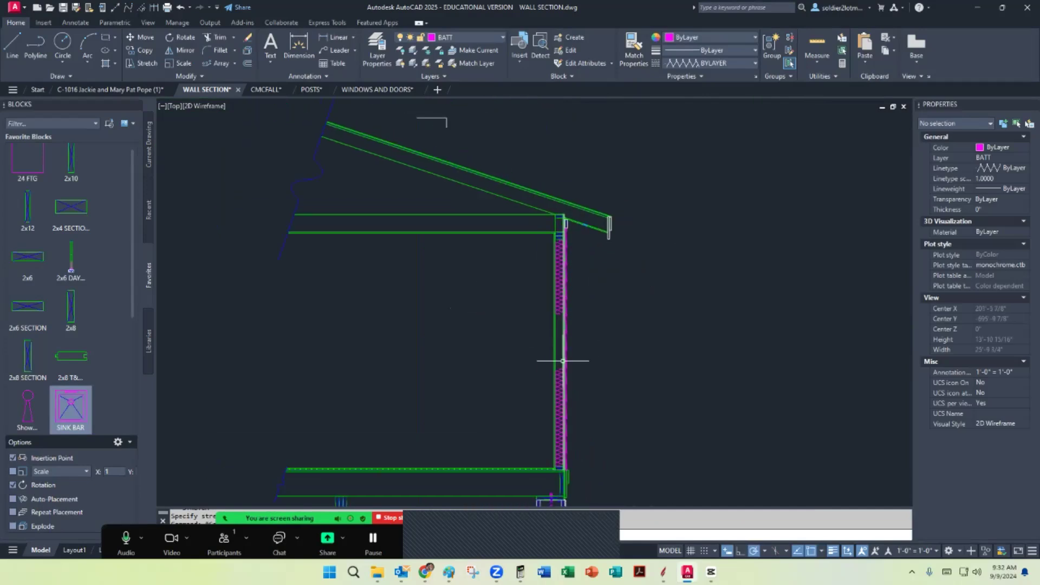
pyautogui.moveTo(550, 355); pyautogui.dragTo(531, 250, button='middle')
pyautogui.moveTo(490, 353); pyautogui.dragTo(494, 194, button='middle')
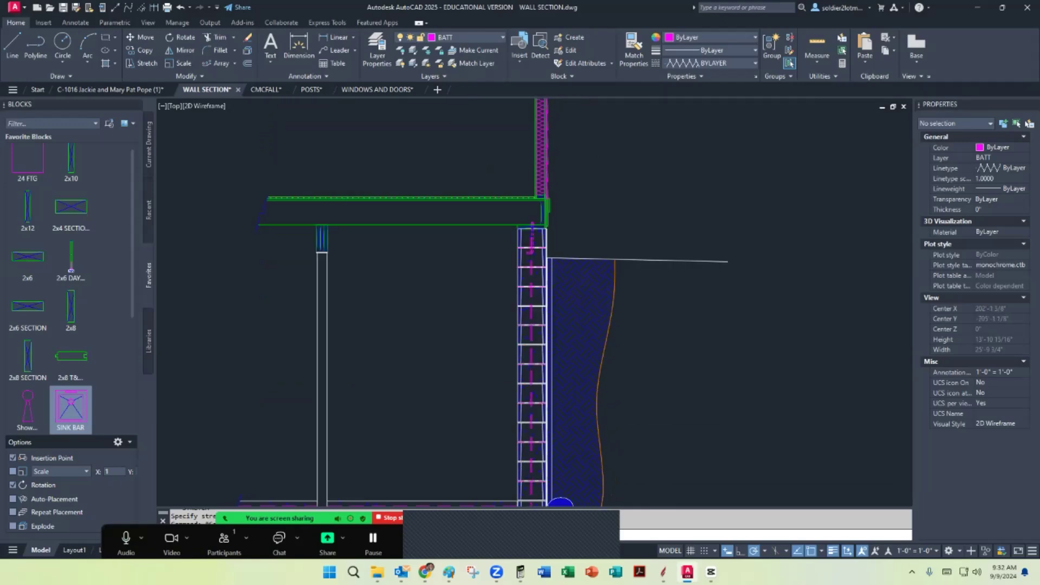
pyautogui.scroll(2, 491, 238)
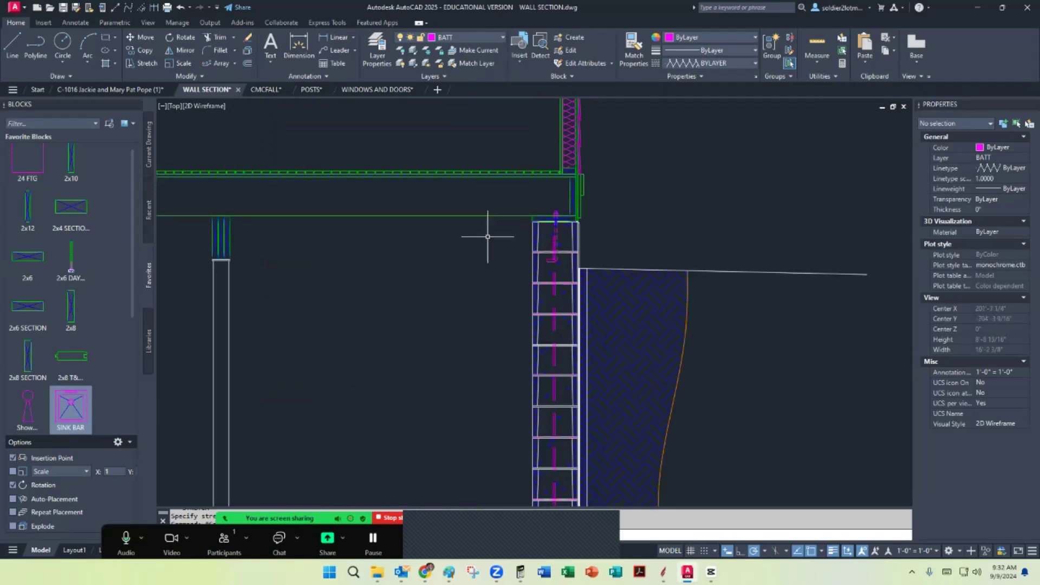
pyautogui.click(15, 46)
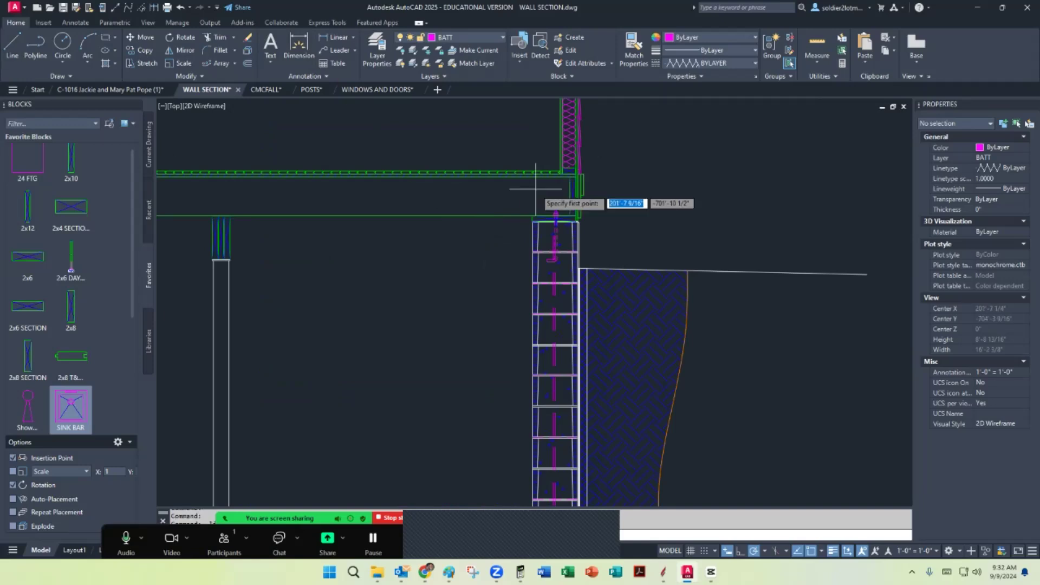
pyautogui.click(572, 196)
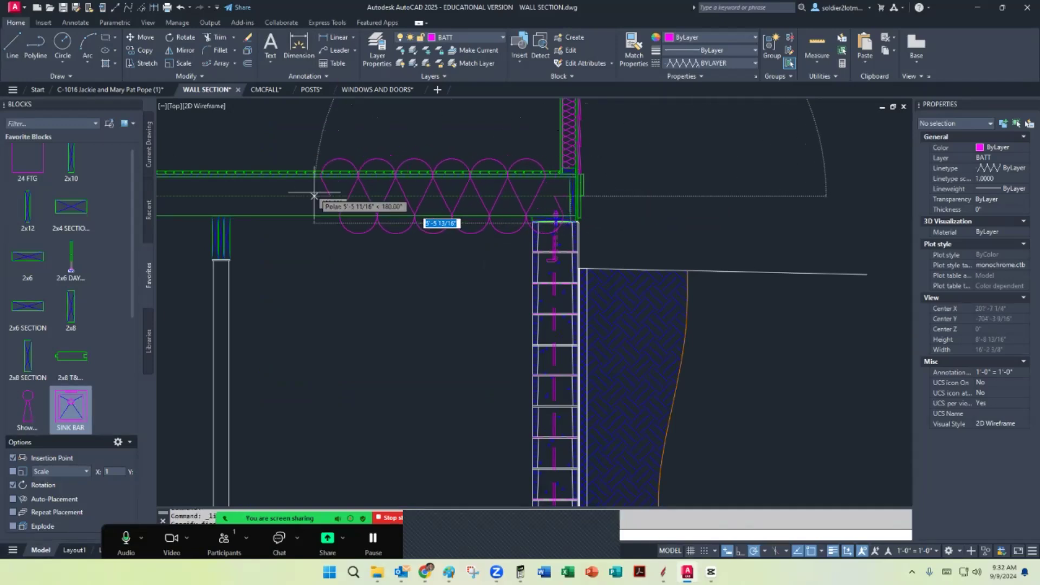
pyautogui.write("5'9")
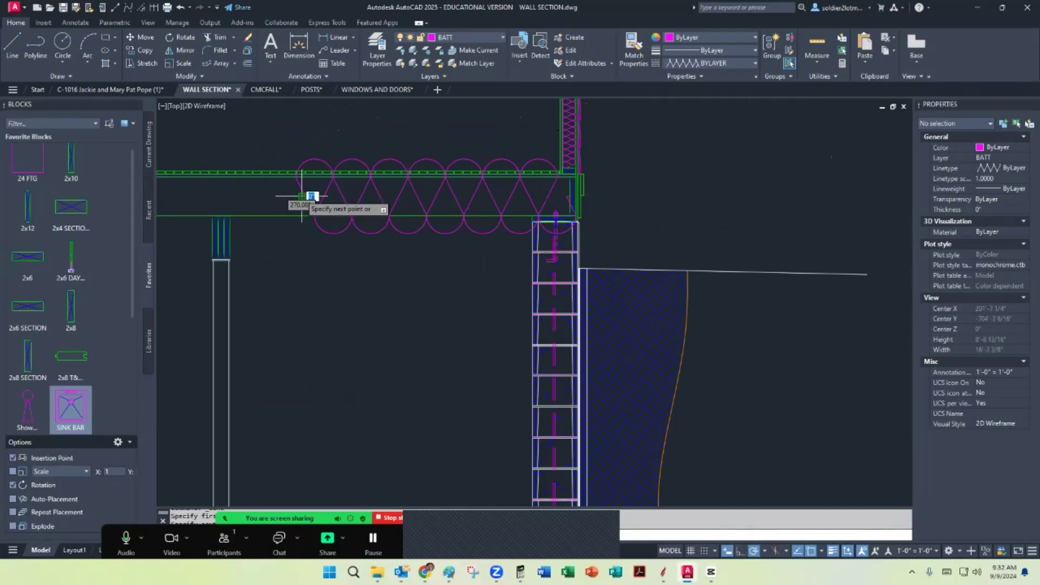
pyautogui.press('Return')
pyautogui.press('Return')
# Set the linetype scale of the floor batting line to 0.5 and deselect it
pyautogui.click(345, 200)
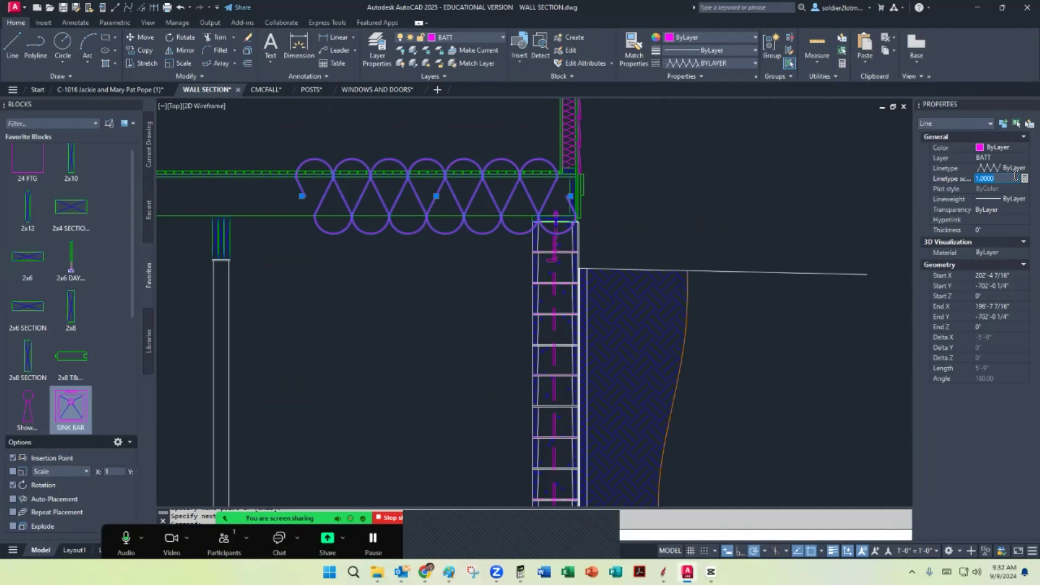
pyautogui.write('.5')
pyautogui.press('Return')
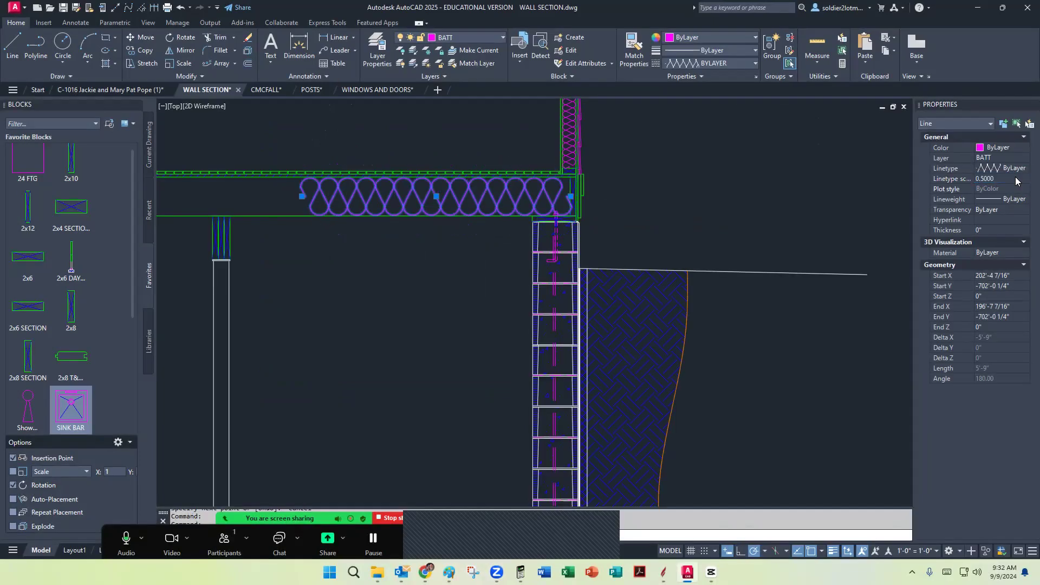
pyautogui.press('Escape')
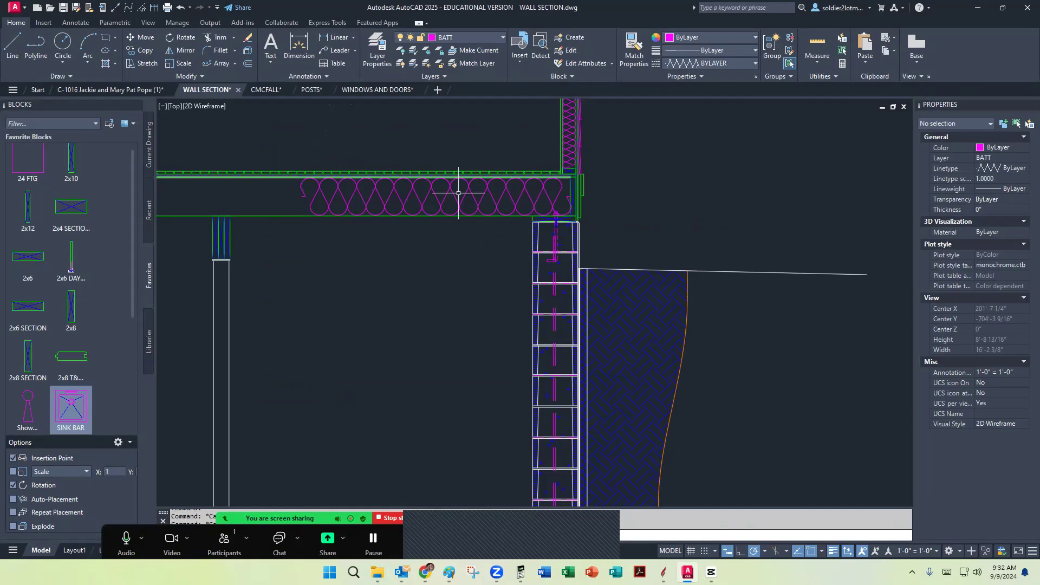
pyautogui.scroll(4, 448, 216)
pyautogui.scroll(-5, 497, 216)
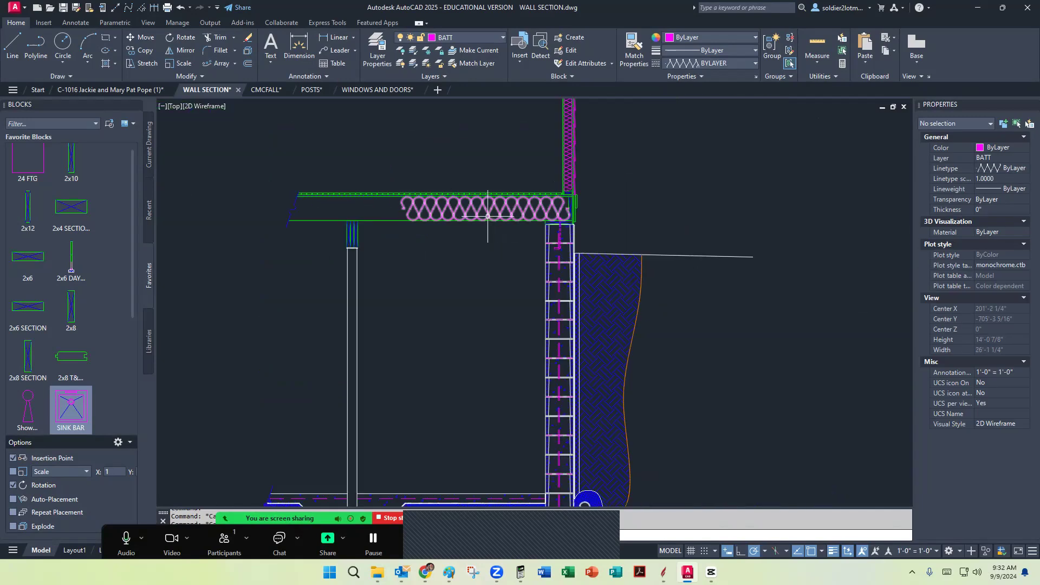
pyautogui.moveTo(483, 215); pyautogui.dragTo(479, 200, button='middle')
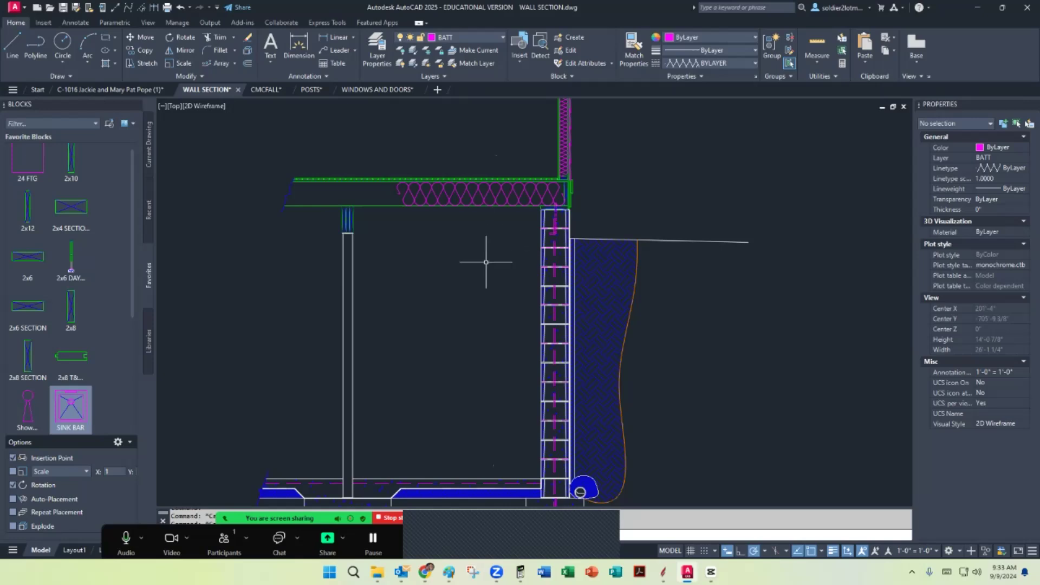
pyautogui.moveTo(486, 262); pyautogui.dragTo(514, 213, button='middle')
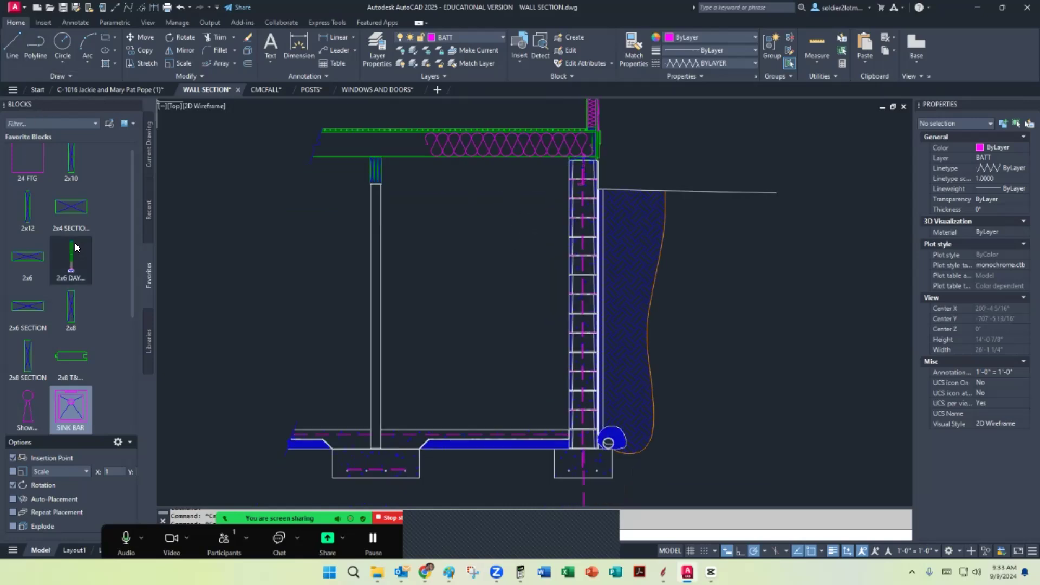
pyautogui.click(59, 217)
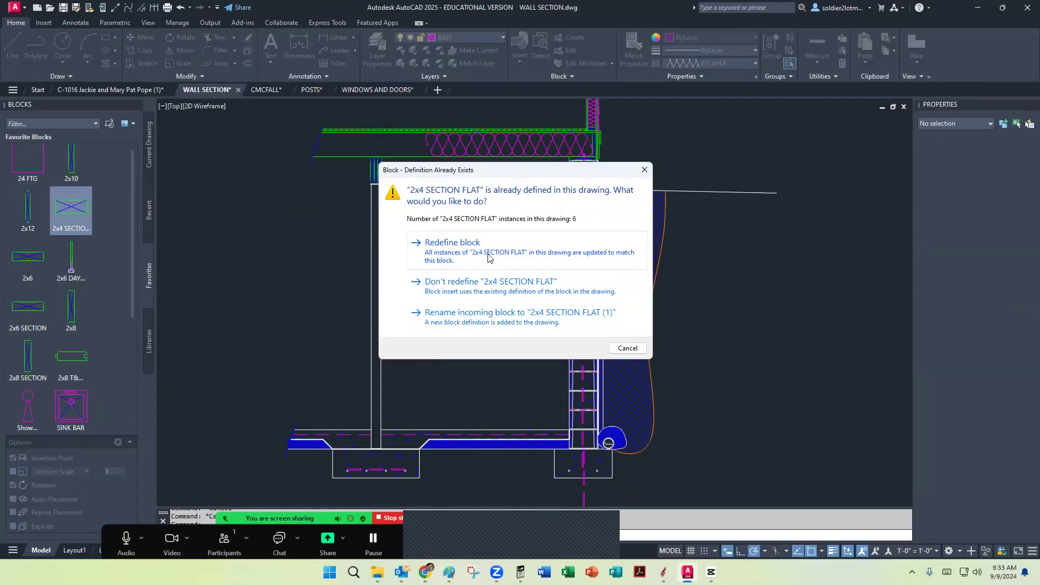
pyautogui.click(504, 279)
pyautogui.scroll(6, 547, 401)
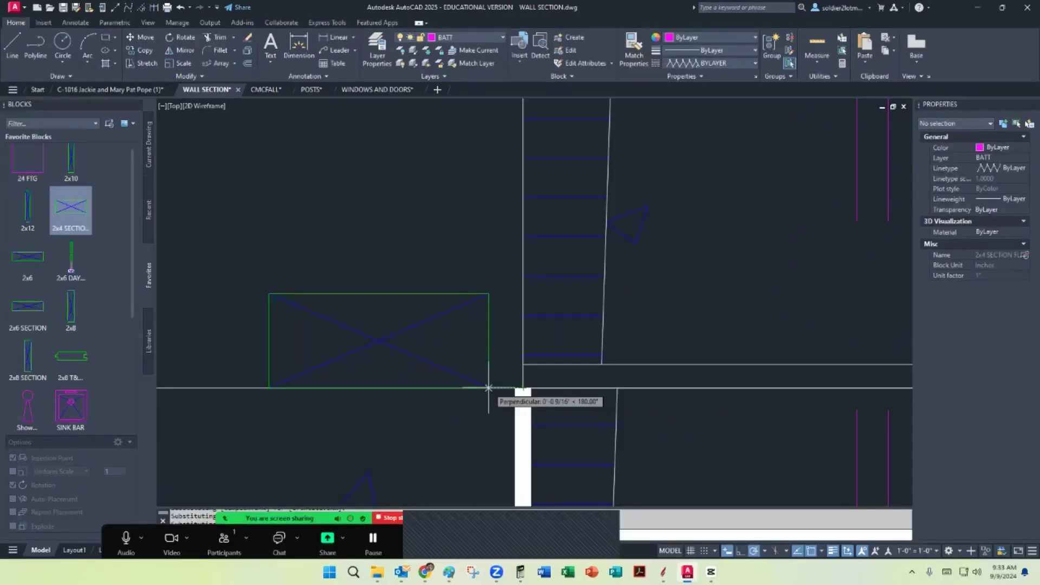
pyautogui.press('Escape')
# Insert the 2x4 SECTION FLAT block unrotated on the basement slab, slightly inside the masonry wall's inner face, redefining the existing block
pyautogui.click(71, 208)
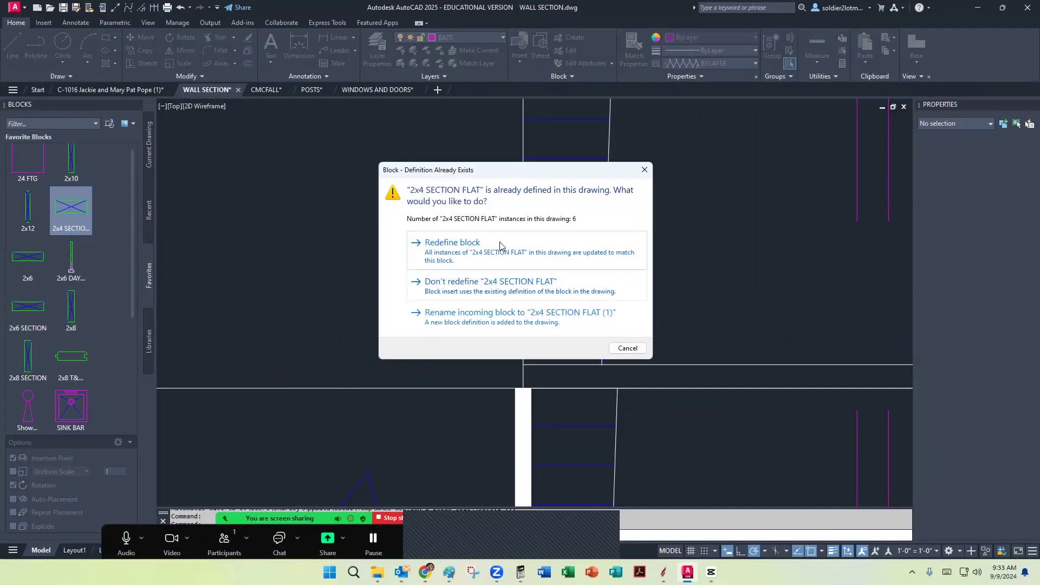
pyautogui.click(503, 247)
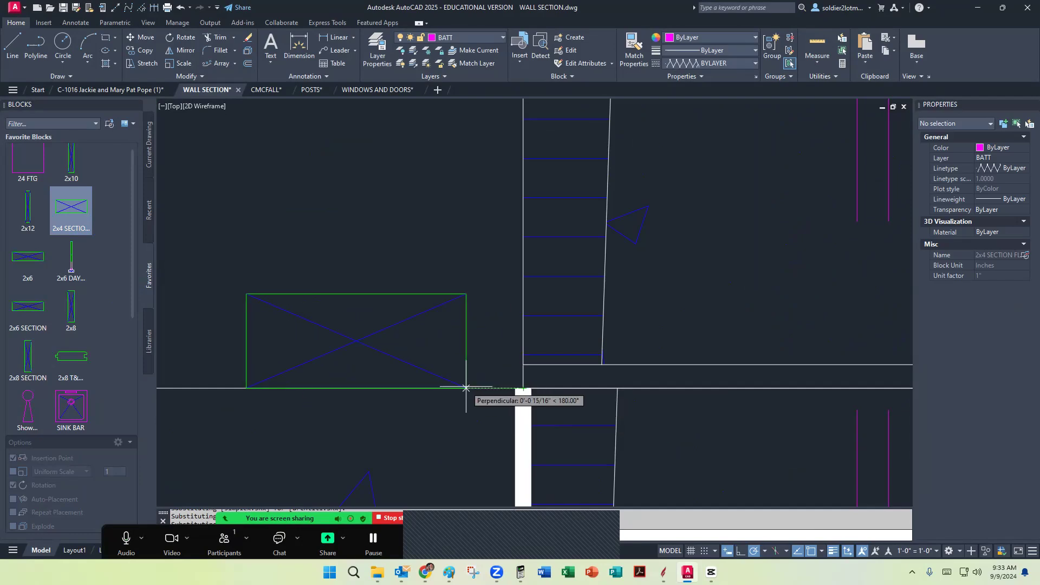
pyautogui.press('Return')
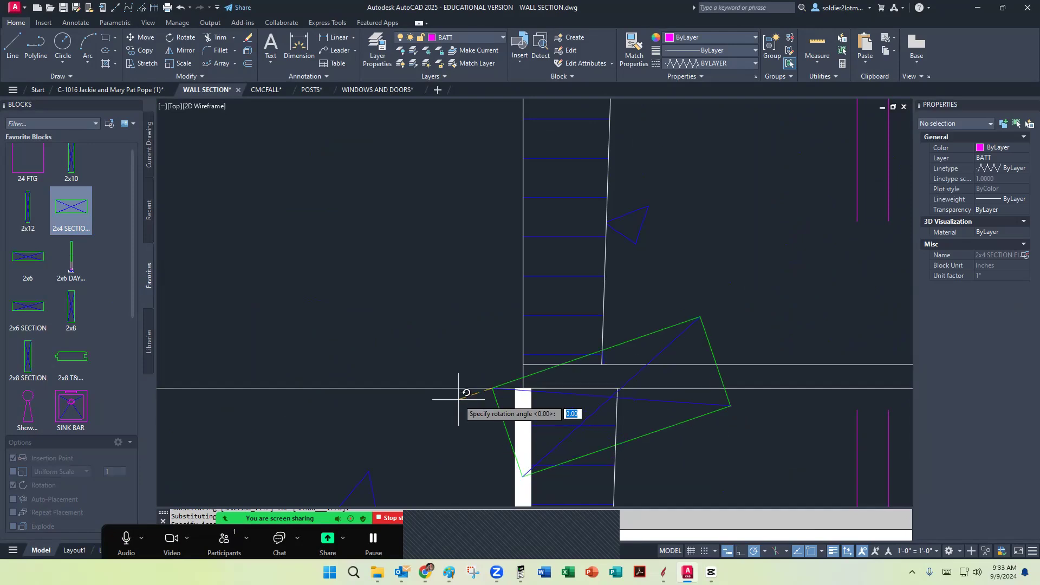
pyautogui.click(553, 387)
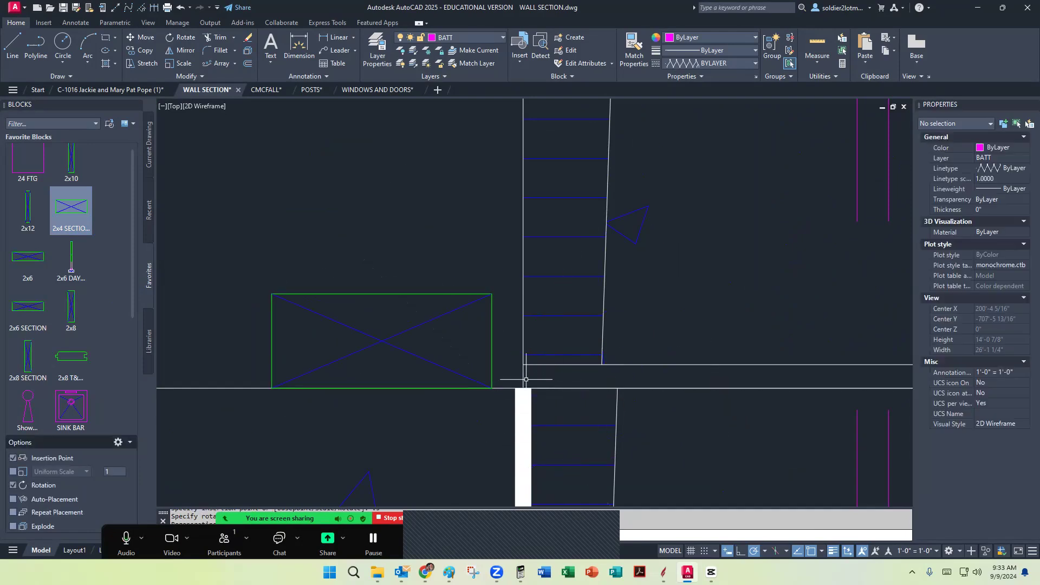
# Copy the 2x4 bottom plate on the basement slab straight up by 8'1.5"
pyautogui.scroll(3, 526, 380)
pyautogui.scroll(-3, 499, 390)
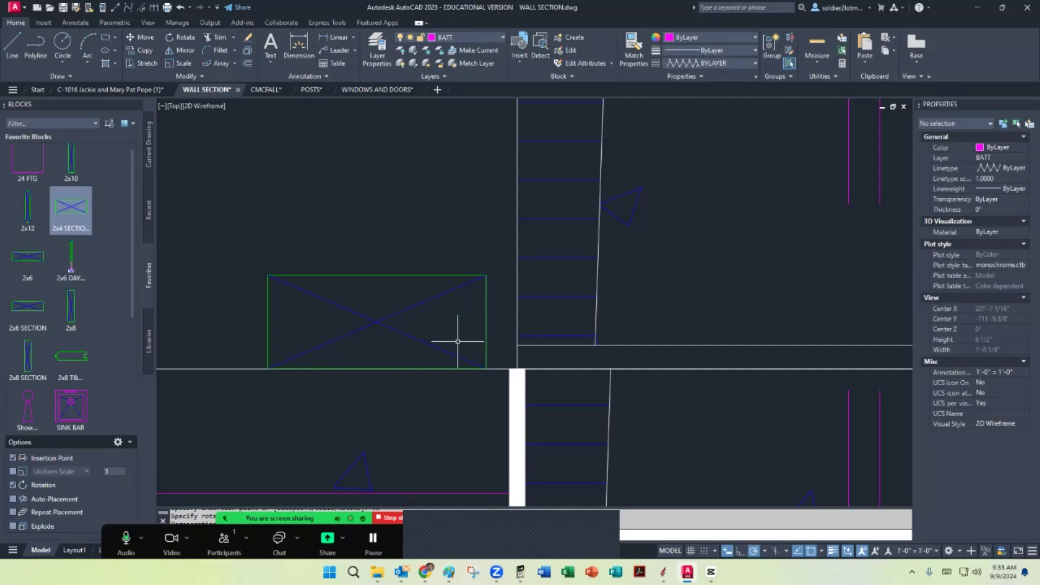
pyautogui.click(450, 285)
pyautogui.rightClick(450, 287)
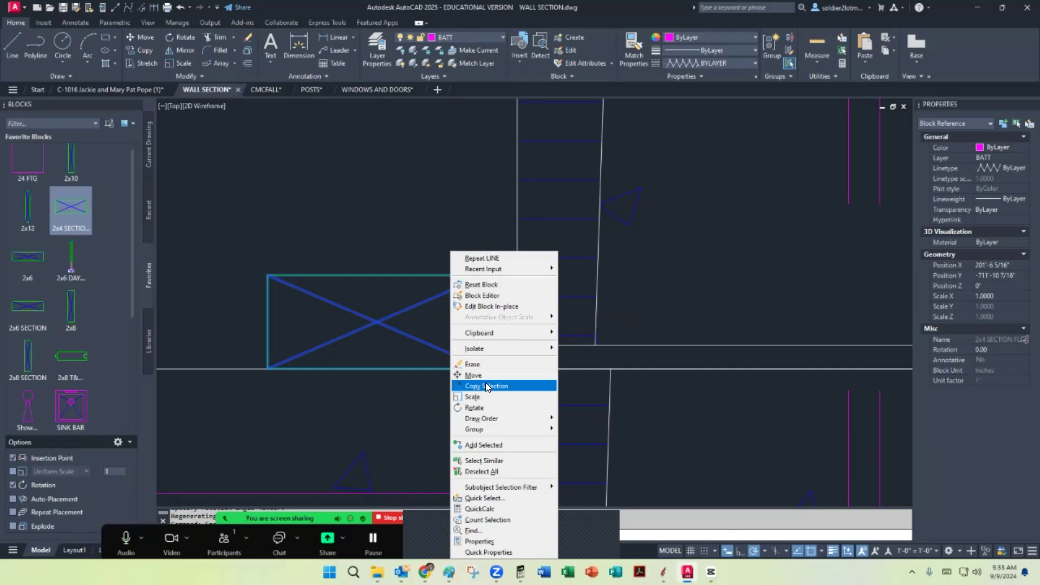
pyautogui.click(485, 383)
pyautogui.scroll(6, 243, 288)
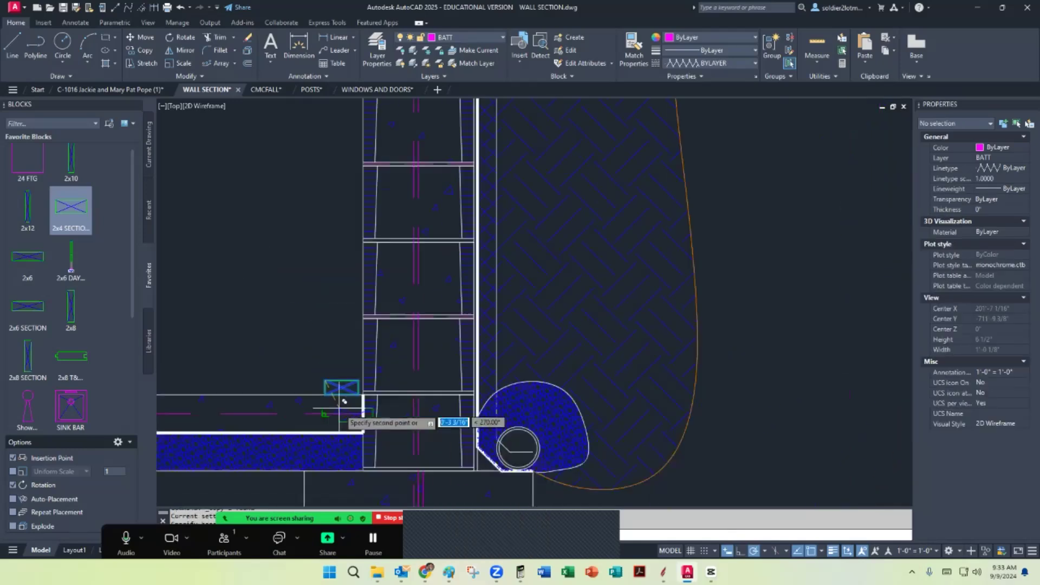
pyautogui.scroll(-2, 511, 422)
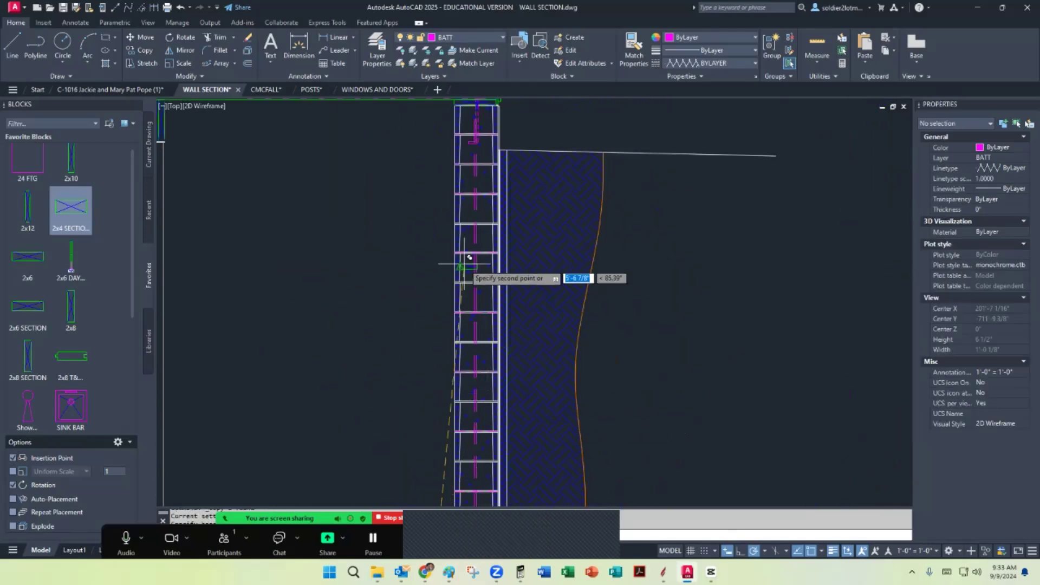
pyautogui.moveTo(447, 198); pyautogui.dragTo(473, 307, button='middle')
pyautogui.scroll(2, 451, 238)
pyautogui.scroll(4, 451, 237)
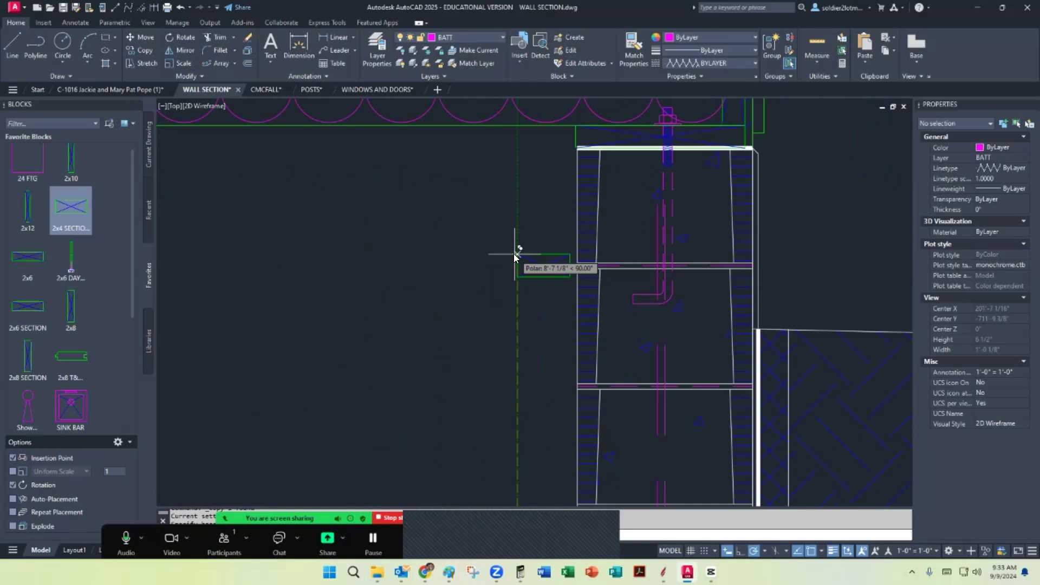
pyautogui.write("'1.5")
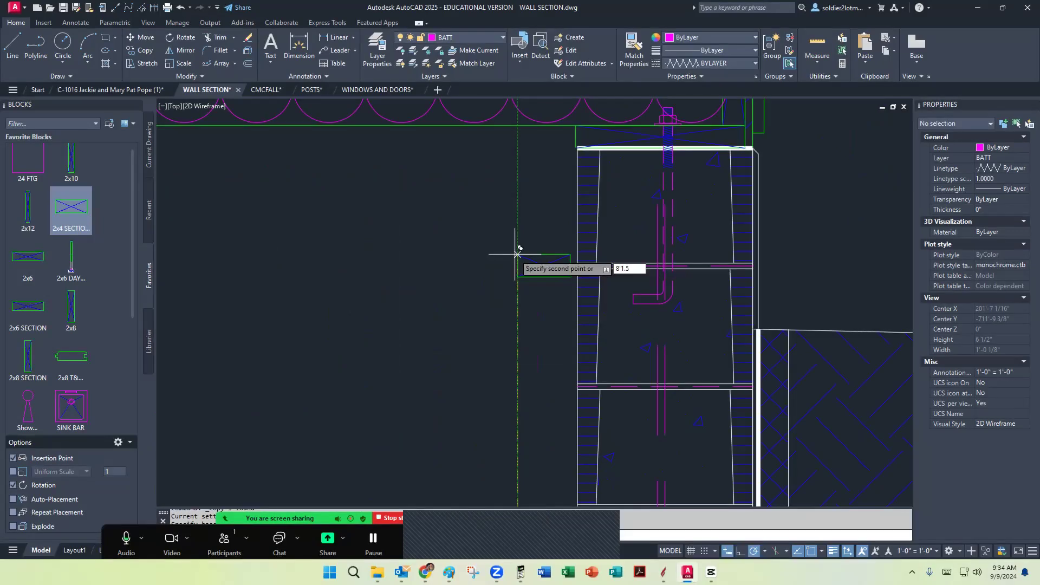
pyautogui.press('Return')
# Check the height between the copied plate and the basement slab with a temporary linear dimension
pyautogui.click(335, 36)
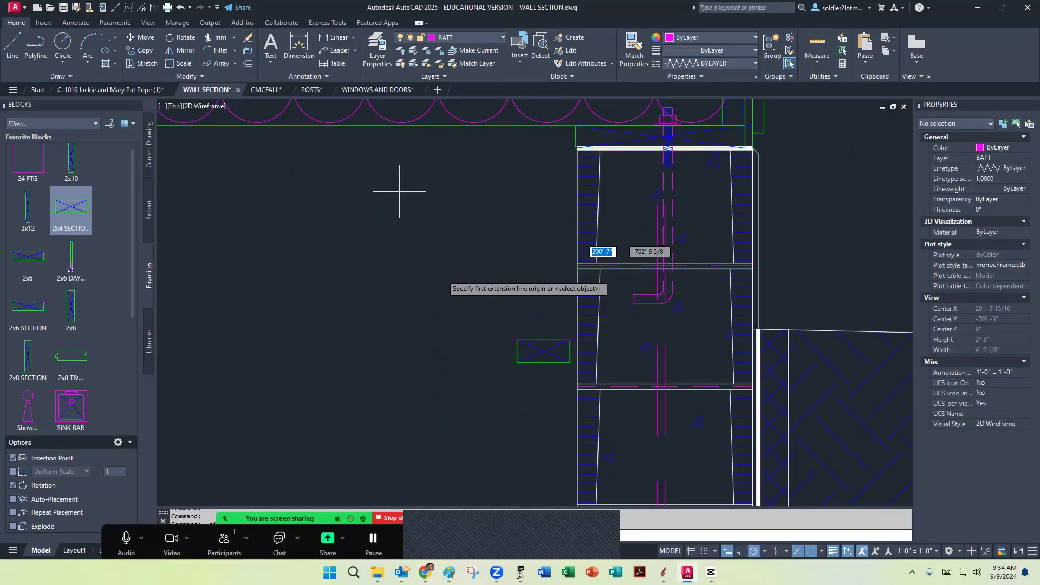
pyautogui.click(499, 349)
pyautogui.scroll(-4, 482, 242)
pyautogui.scroll(-3, 478, 239)
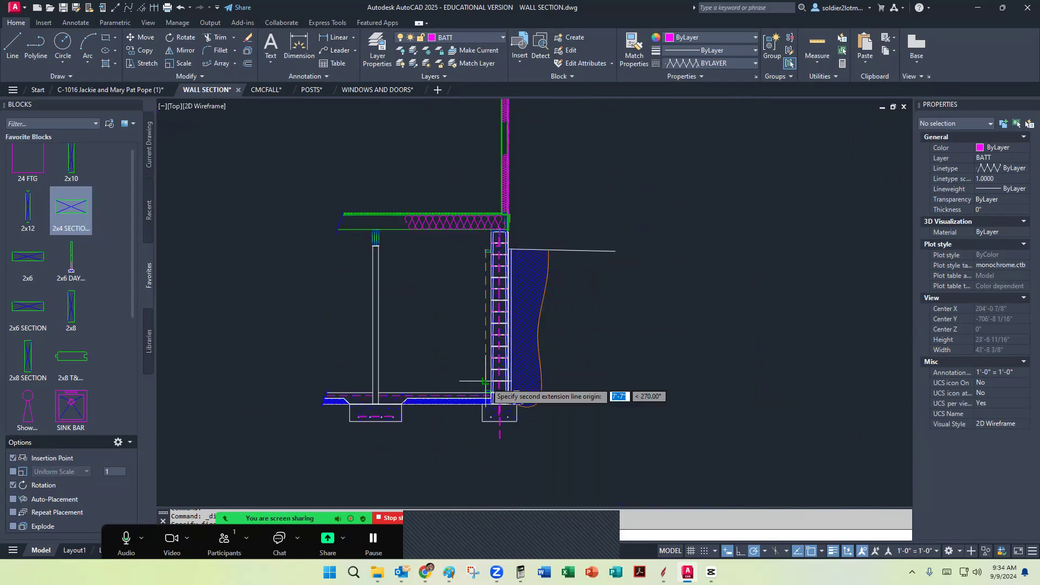
pyautogui.scroll(5, 433, 403)
pyautogui.click(445, 399)
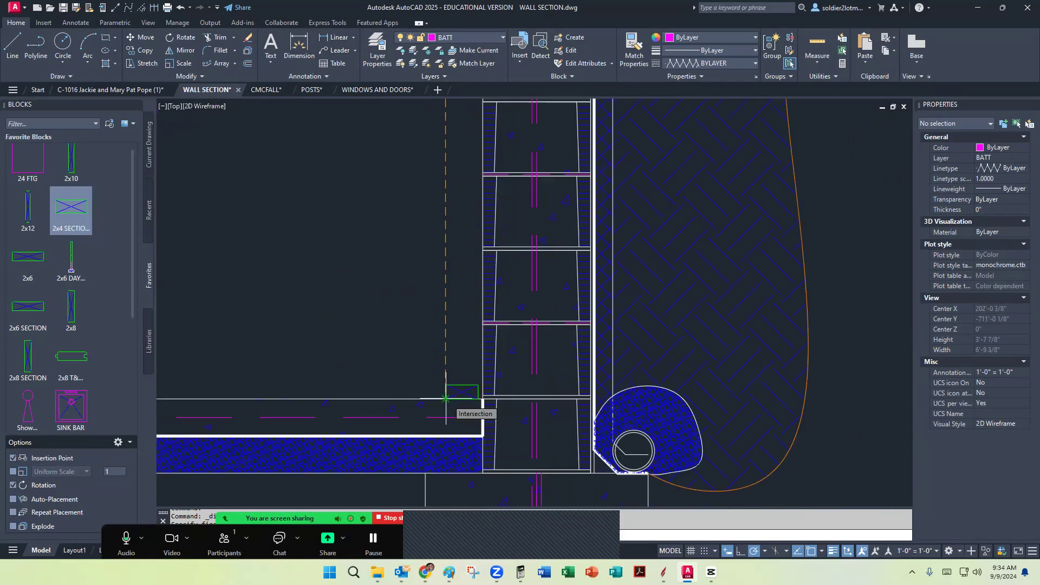
pyautogui.scroll(-3, 386, 373)
pyautogui.press('Escape')
# Move the upper 2x4 plate straight down by its own thickness, using its top and bottom wall-side corners as reference points
pyautogui.moveTo(410, 215); pyautogui.dragTo(419, 409, button='middle')
pyautogui.scroll(7, 453, 288)
pyautogui.click(468, 270)
pyautogui.click(449, 230)
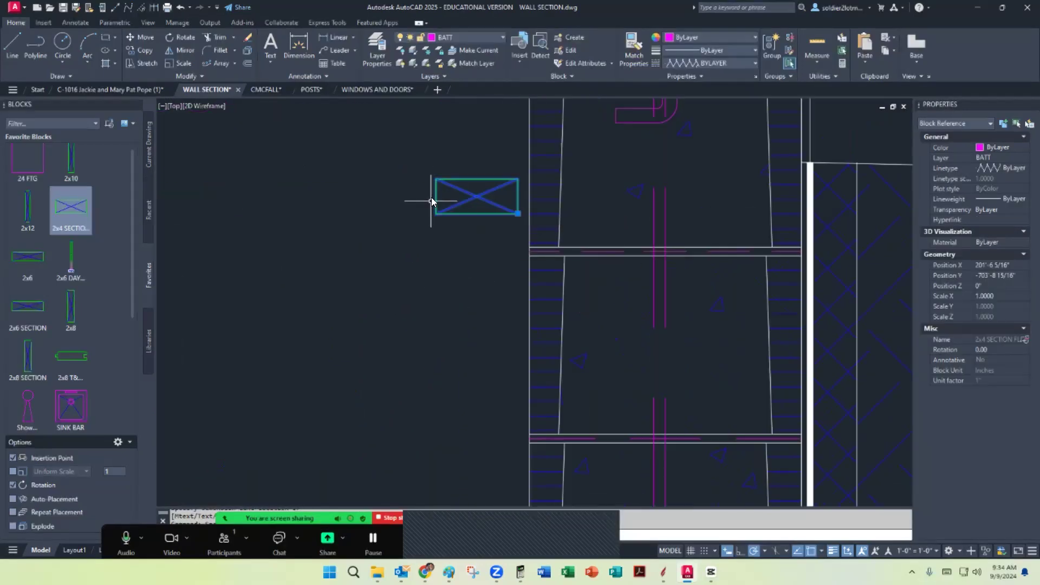
pyautogui.rightClick(434, 200)
pyautogui.click(457, 323)
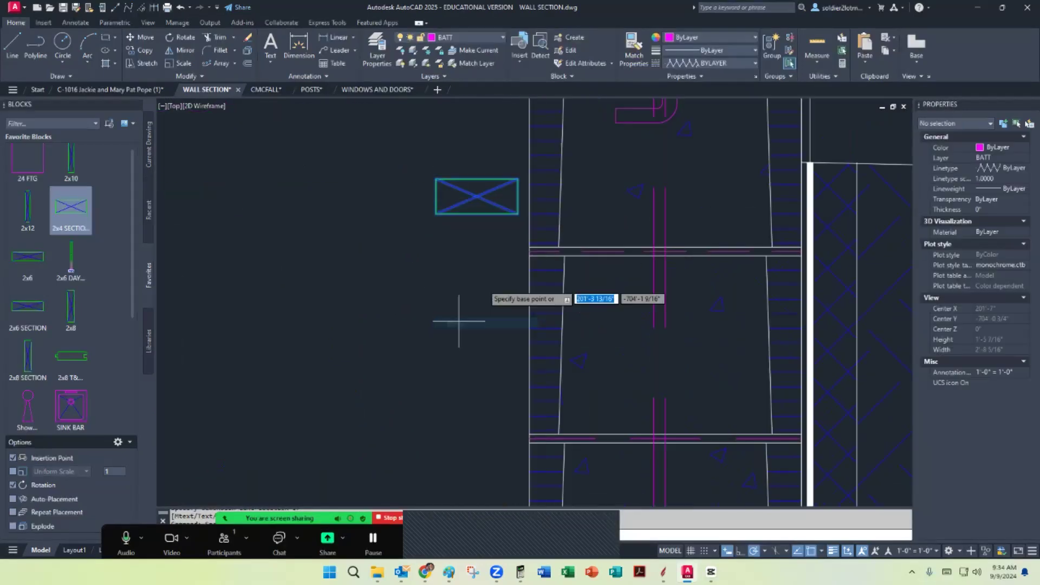
pyautogui.click(518, 180)
pyautogui.click(521, 209)
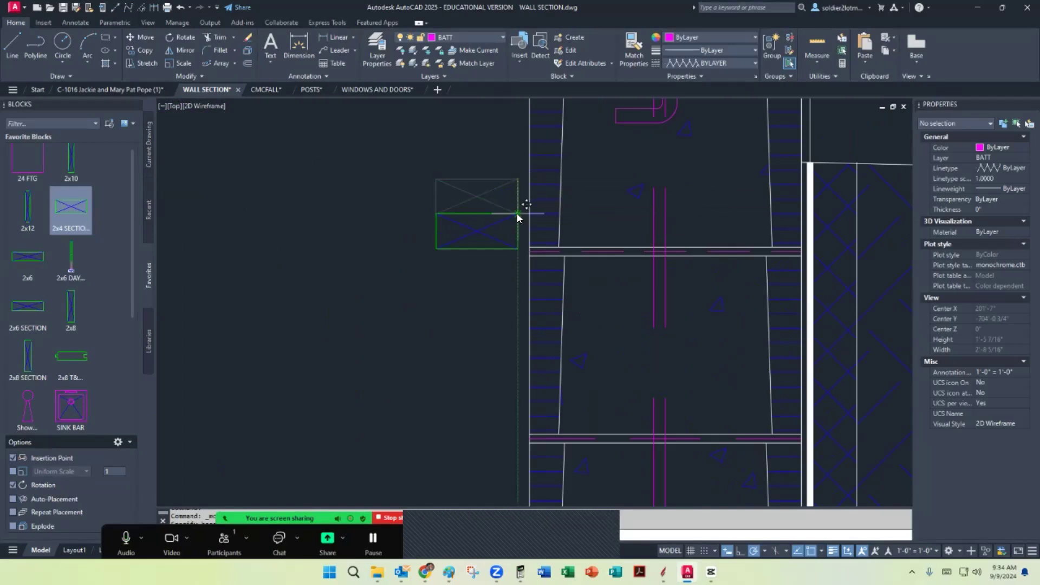
# Copy the upper 2x4 plate directly beneath itself to form a double top plate
pyautogui.click(472, 248)
pyautogui.rightClick(470, 245)
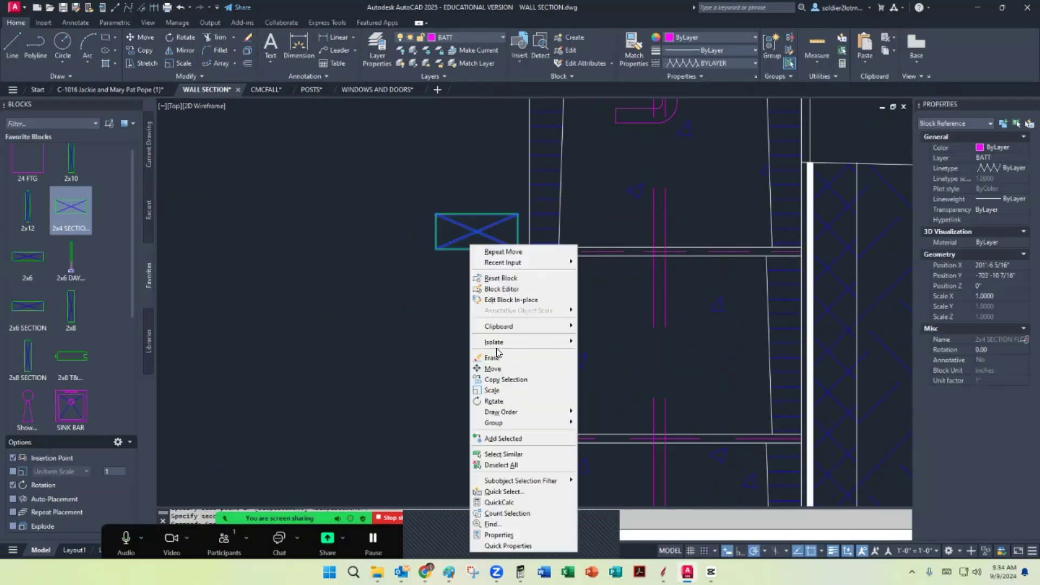
pyautogui.click(504, 379)
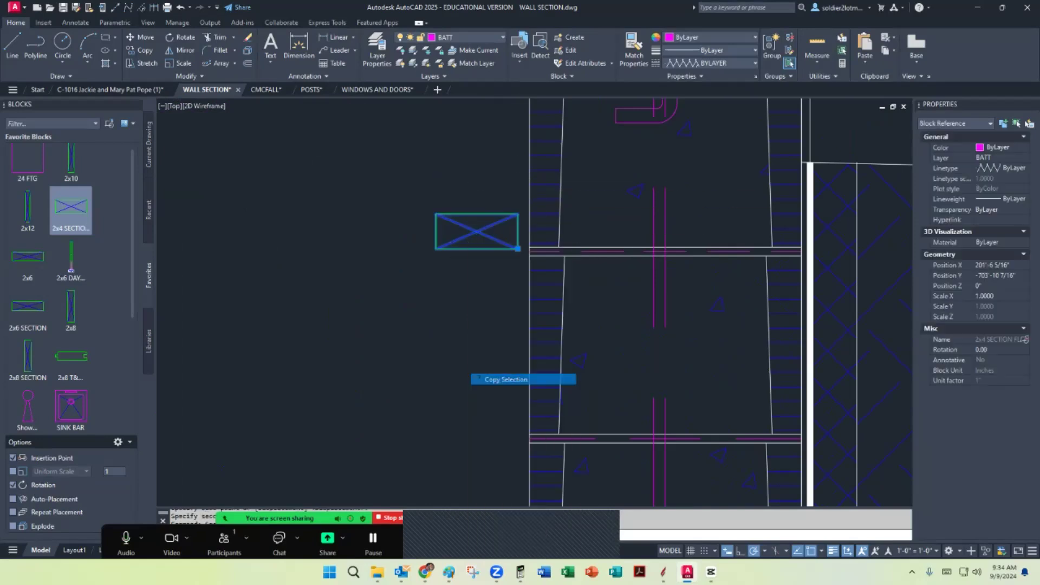
pyautogui.click(518, 215)
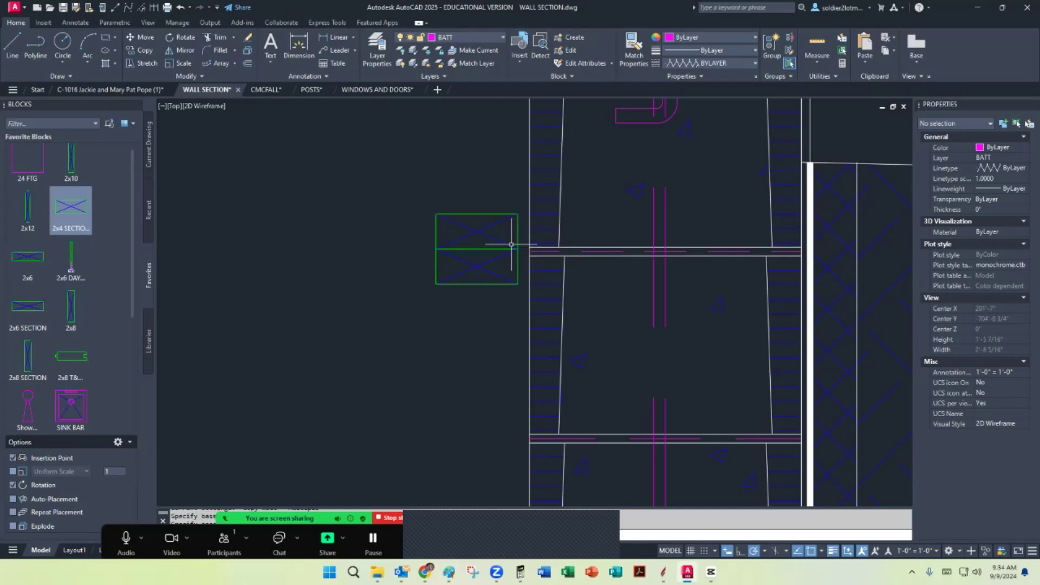
pyautogui.scroll(-10, 491, 227)
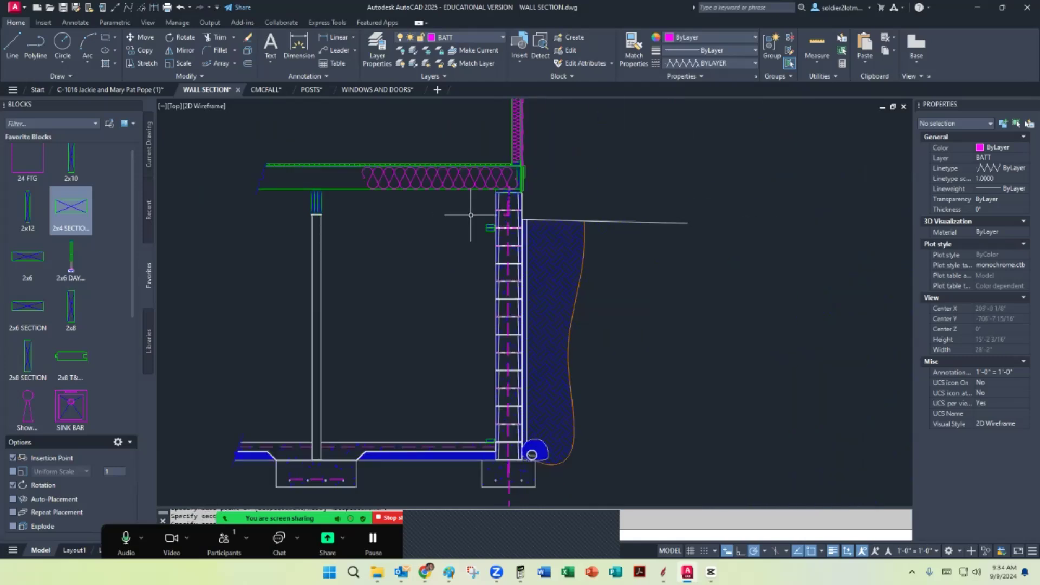
pyautogui.scroll(2, 471, 215)
pyautogui.scroll(-2, 470, 215)
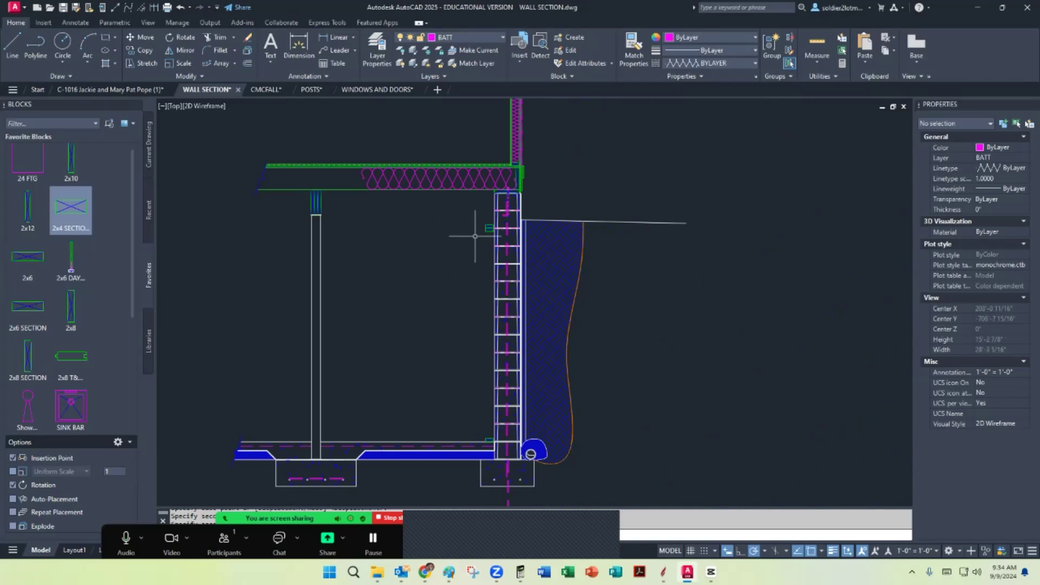
pyautogui.click(12, 47)
pyautogui.scroll(4, 517, 257)
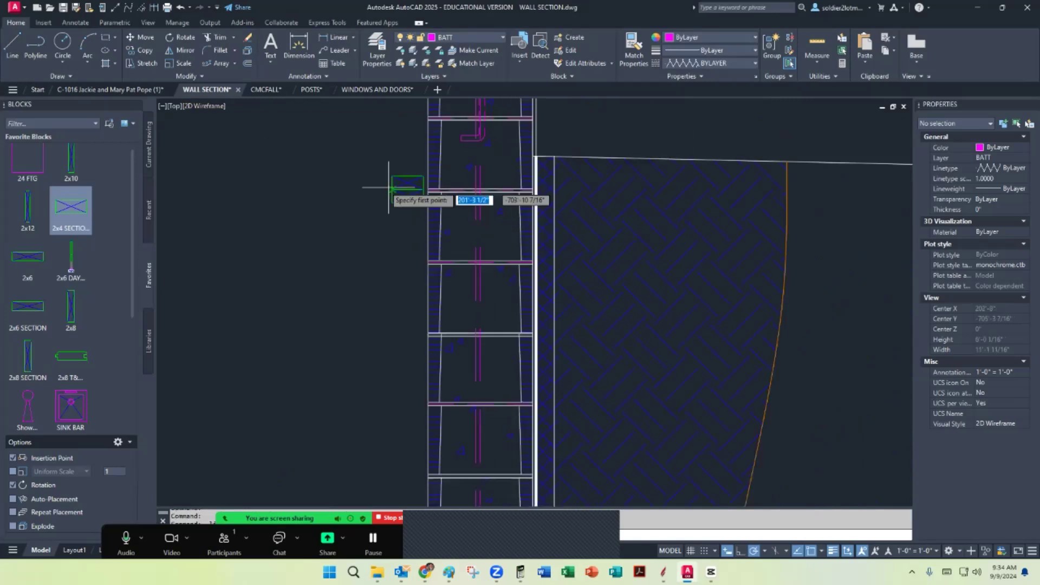
pyautogui.click(424, 204)
pyautogui.scroll(-4, 424, 203)
pyautogui.scroll(3, 448, 337)
pyautogui.press('Escape')
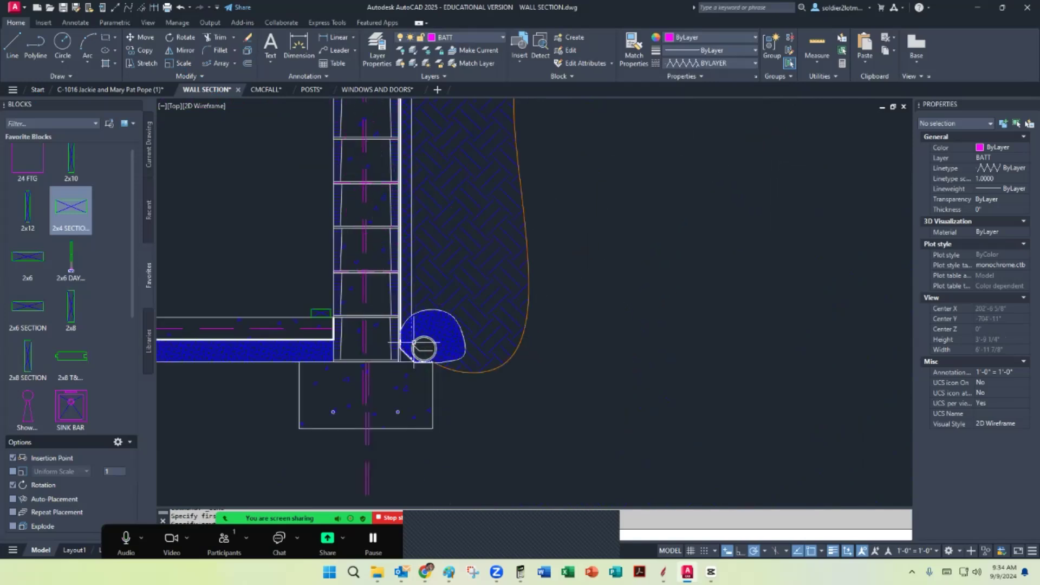
pyautogui.scroll(-3, 493, 383)
# Make DECK the current layer and draw the stud's masonry-side edge from the double top plate's lower corner down to the slab
pyautogui.click(475, 37)
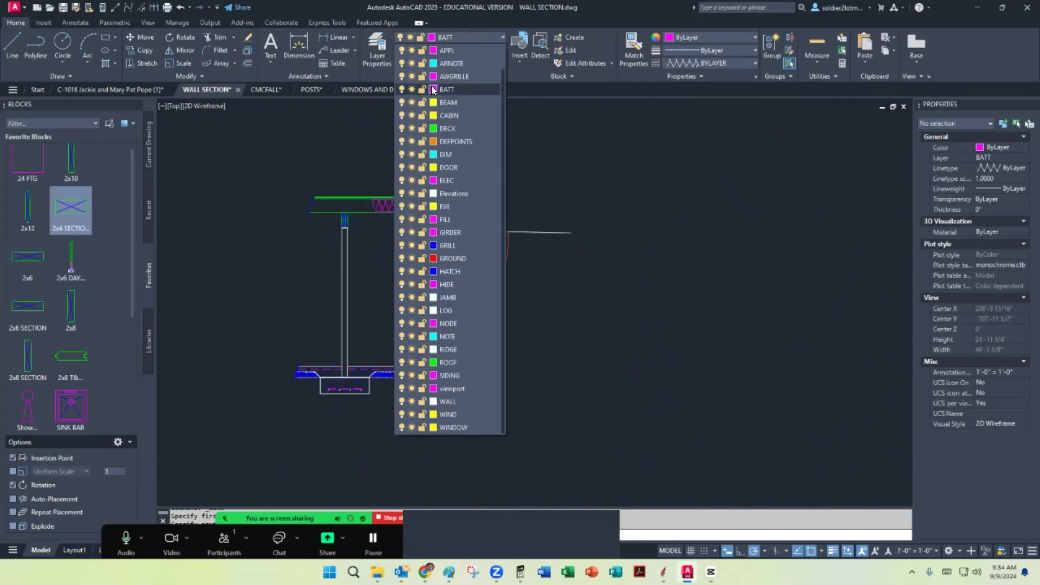
pyautogui.click(453, 129)
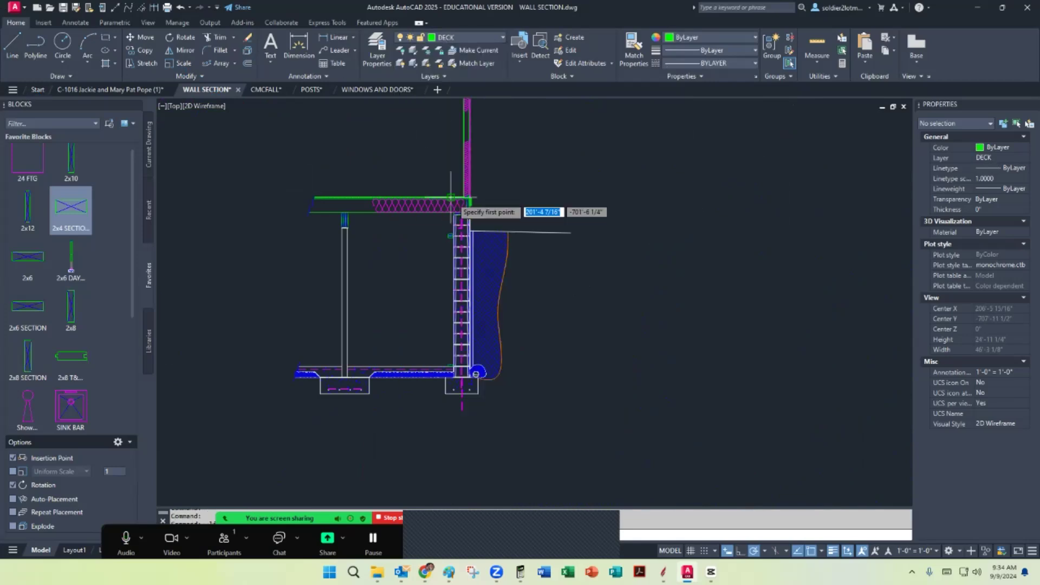
pyautogui.scroll(6, 456, 200)
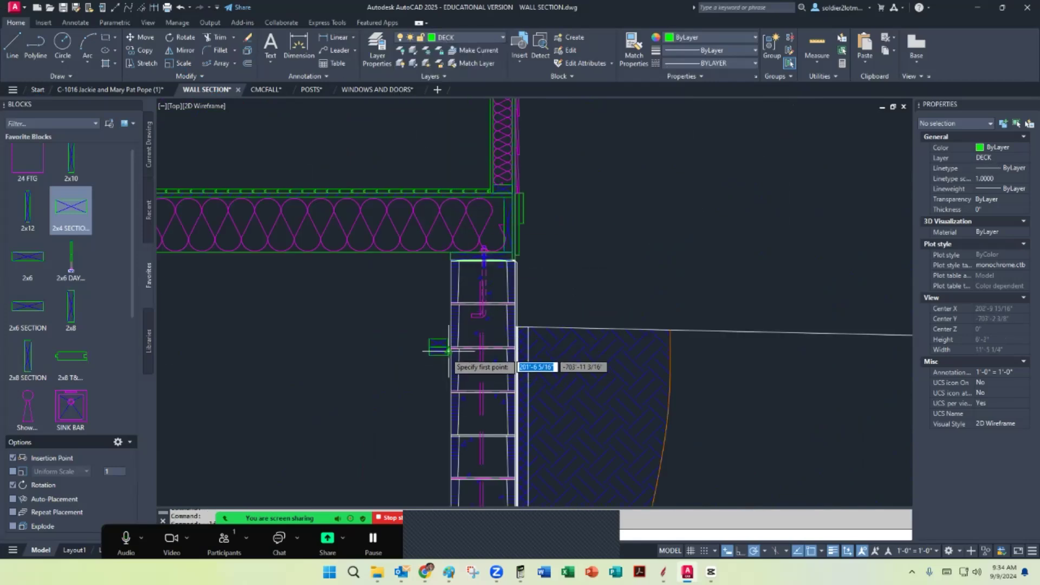
pyautogui.scroll(6, 437, 360)
pyautogui.click(455, 372)
pyautogui.scroll(-5, 466, 342)
pyautogui.scroll(4, 501, 372)
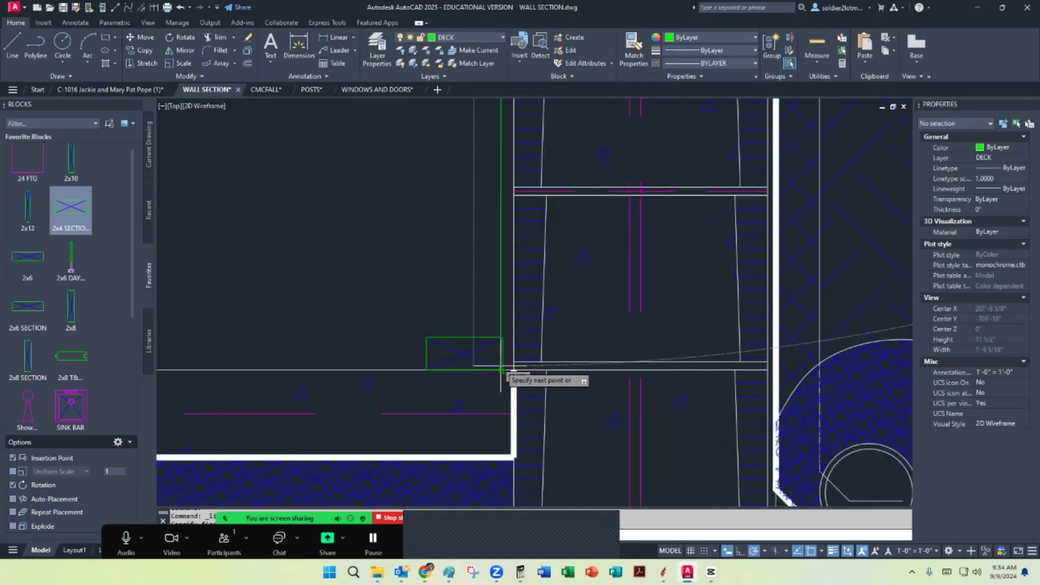
pyautogui.click(503, 370)
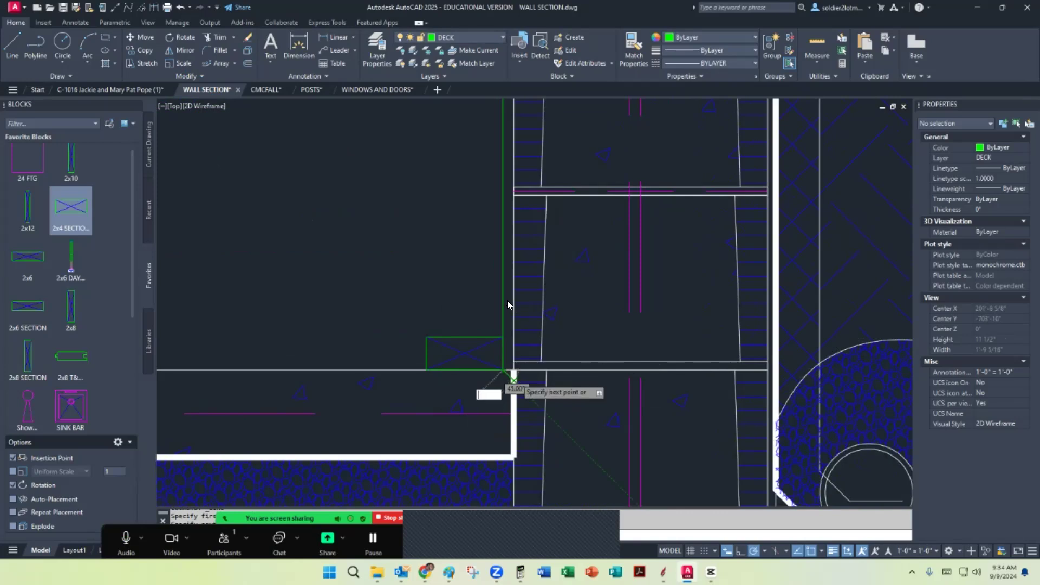
pyautogui.press('Escape')
# Copy the stud edge line to the bottom plate's room-side edge and again 1/2" beyond it
pyautogui.click(504, 320)
pyautogui.rightClick(504, 317)
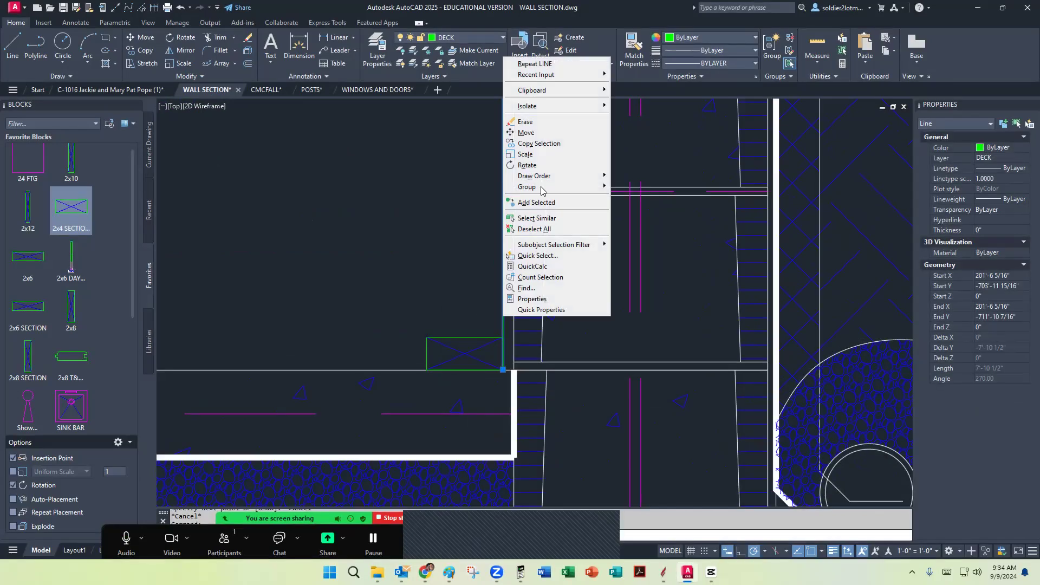
pyautogui.click(539, 143)
pyautogui.click(502, 370)
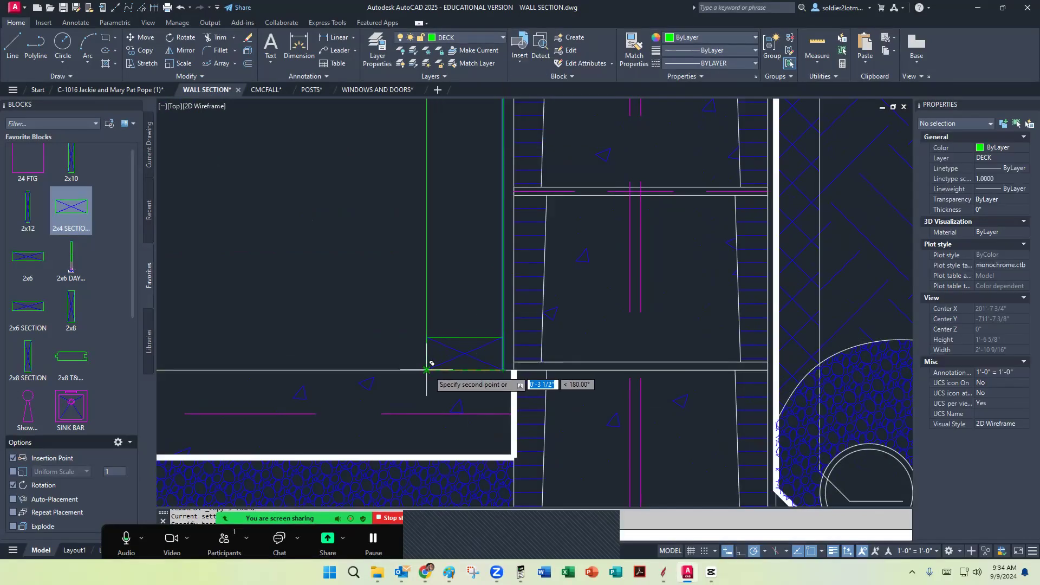
pyautogui.click(427, 370)
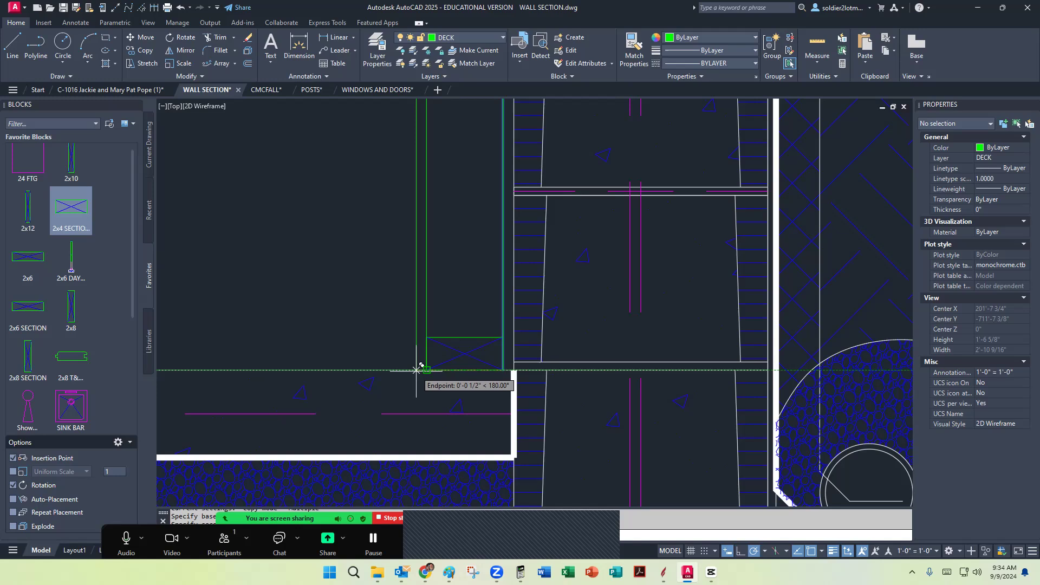
pyautogui.click(416, 370)
pyautogui.press('Return')
pyautogui.scroll(3, 412, 371)
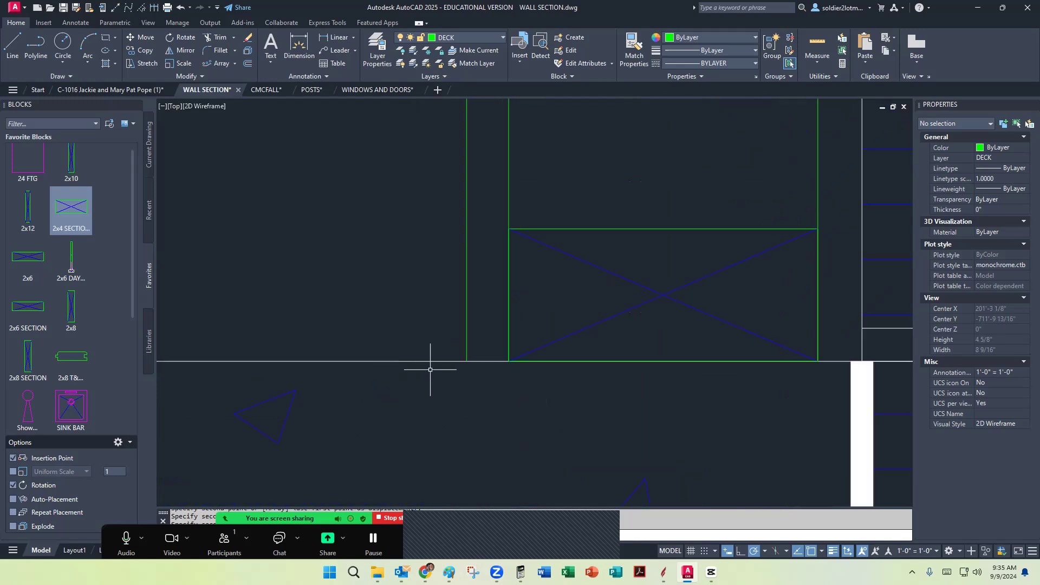
pyautogui.scroll(-5, 430, 352)
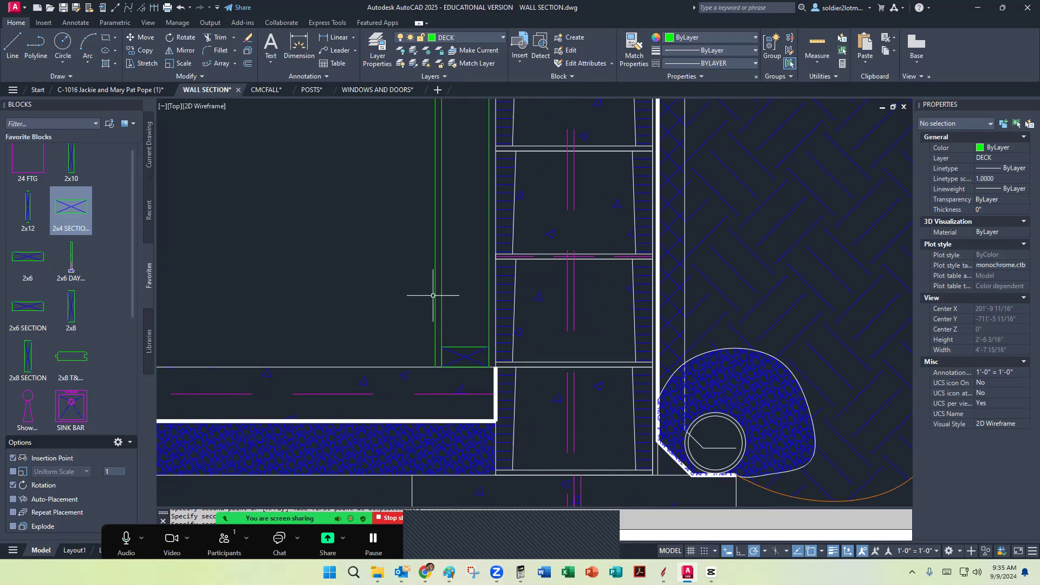
pyautogui.scroll(-5, 449, 344)
pyautogui.scroll(5, 441, 179)
pyautogui.moveTo(433, 165); pyautogui.dragTo(455, 269, button='middle')
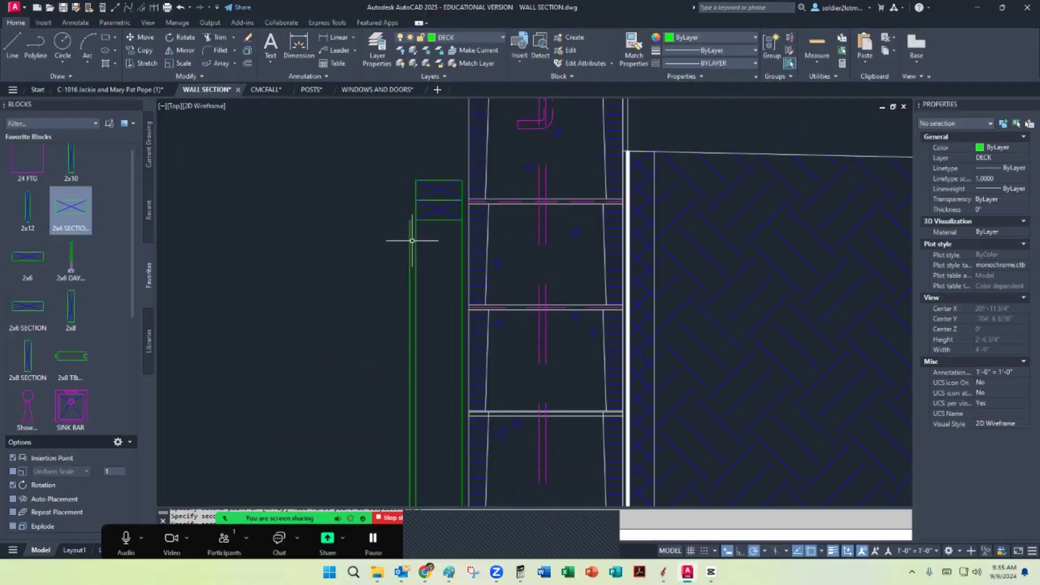
pyautogui.click(412, 239)
pyautogui.click(401, 238)
pyautogui.moveTo(467, 217); pyautogui.dragTo(472, 306, button='middle')
pyautogui.press('Escape')
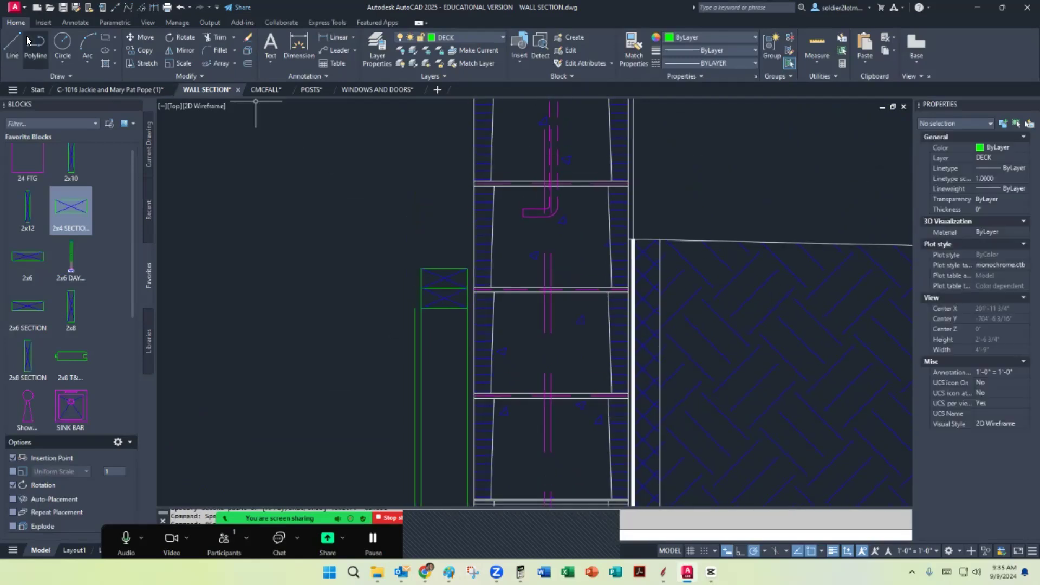
# Draw two vertical lines from the double top plate's upper corners up to the underside of the floor framing
pyautogui.click(12, 43)
pyautogui.click(467, 268)
pyautogui.moveTo(467, 269)
pyautogui.mouseDown(button='middle')
pyautogui.moveTo(460, 347)
pyautogui.moveTo(473, 373)
pyautogui.mouseUp(button='middle')
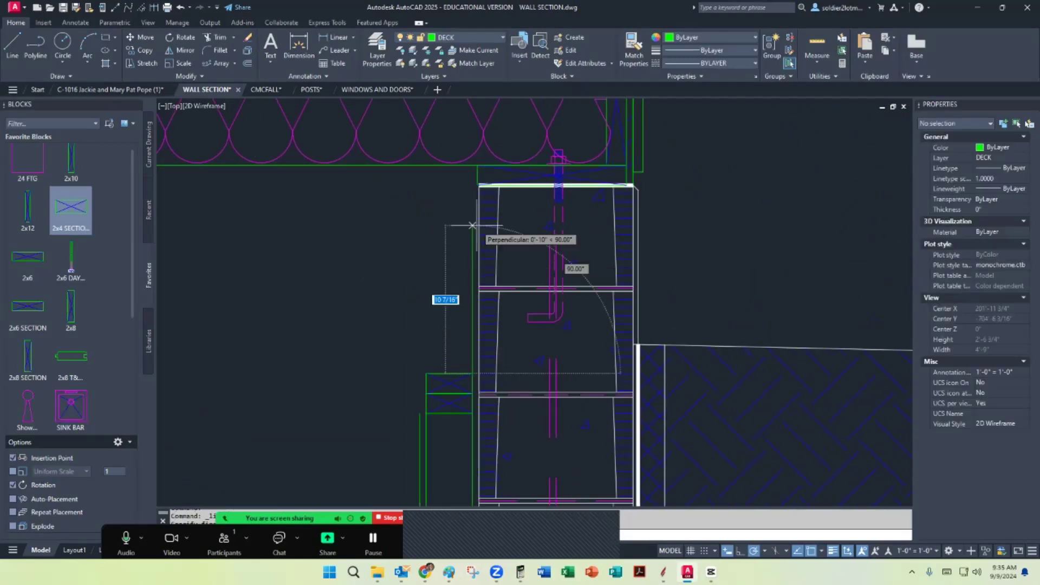
pyautogui.click(472, 165)
pyautogui.press('Return')
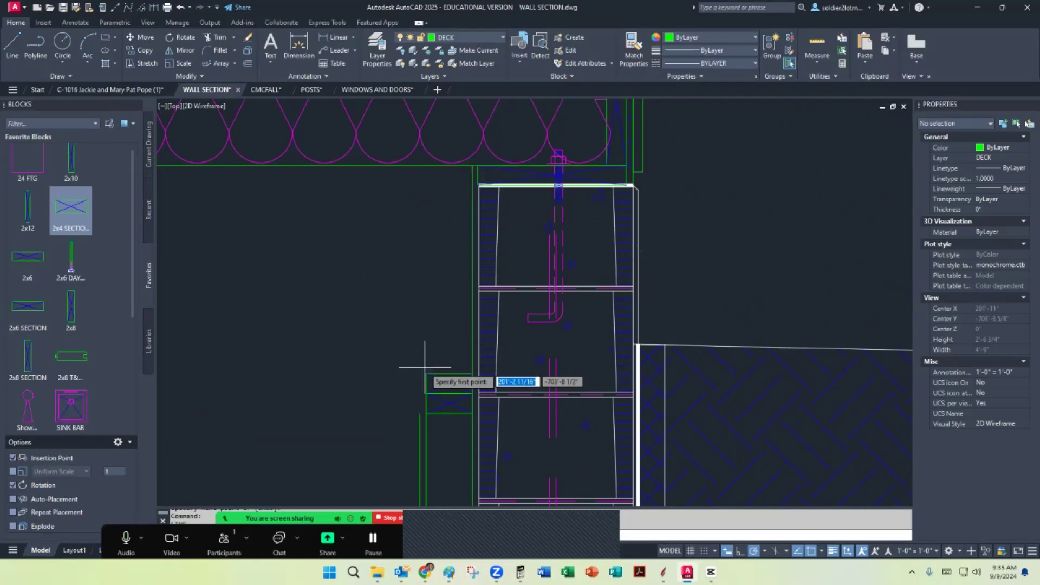
pyautogui.click(426, 374)
pyautogui.press('Escape')
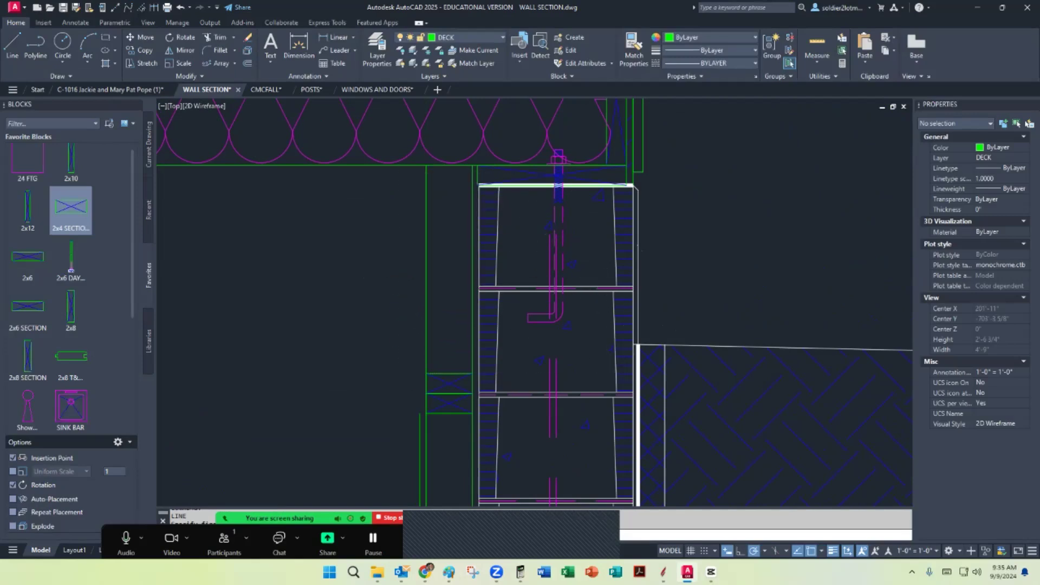
pyautogui.click(442, 379)
pyautogui.rightClick(453, 368)
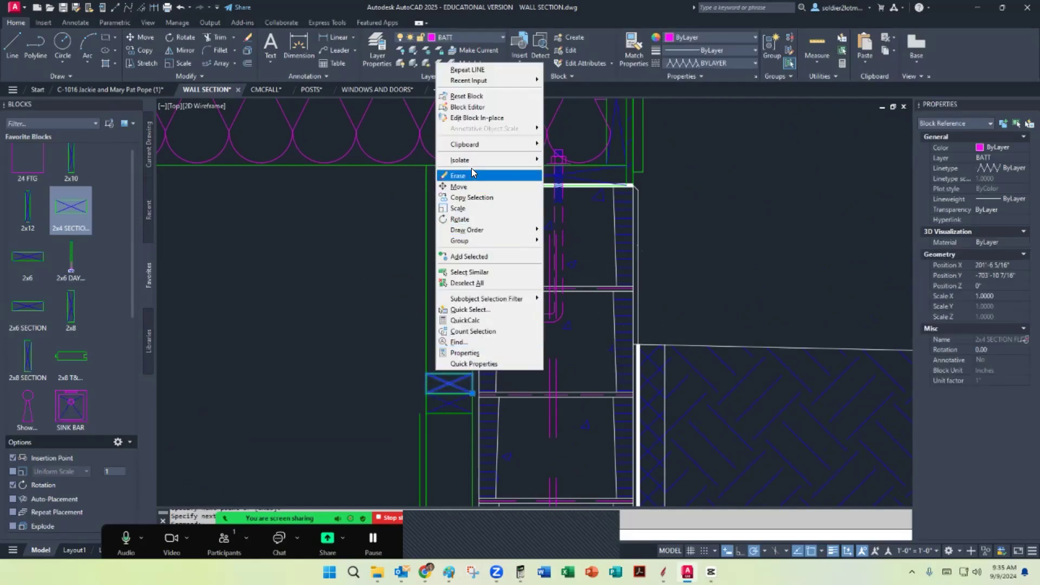
pyautogui.click(462, 198)
pyautogui.click(473, 393)
pyautogui.press('Escape')
# Copy the upper 2x4 of the double top plate to the underside of the floor framing, between the two short vertical lines
pyautogui.click(444, 384)
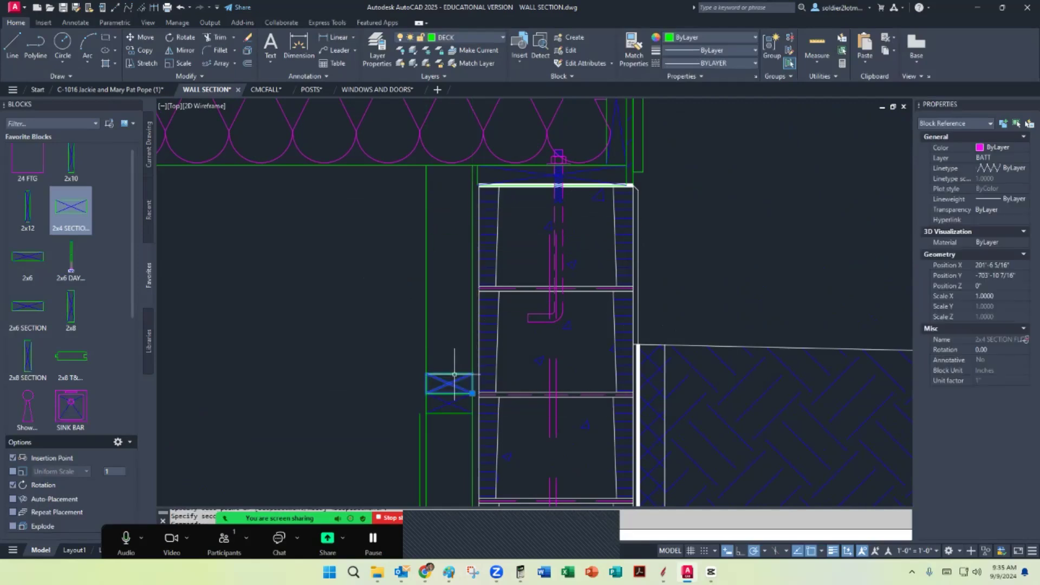
pyautogui.rightClick(452, 379)
pyautogui.click(476, 190)
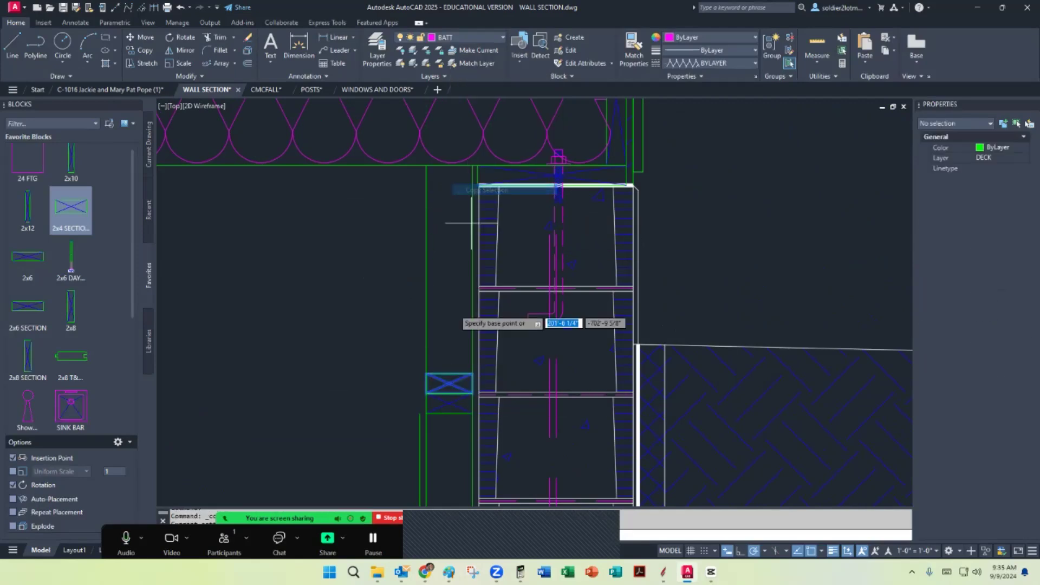
pyautogui.click(473, 373)
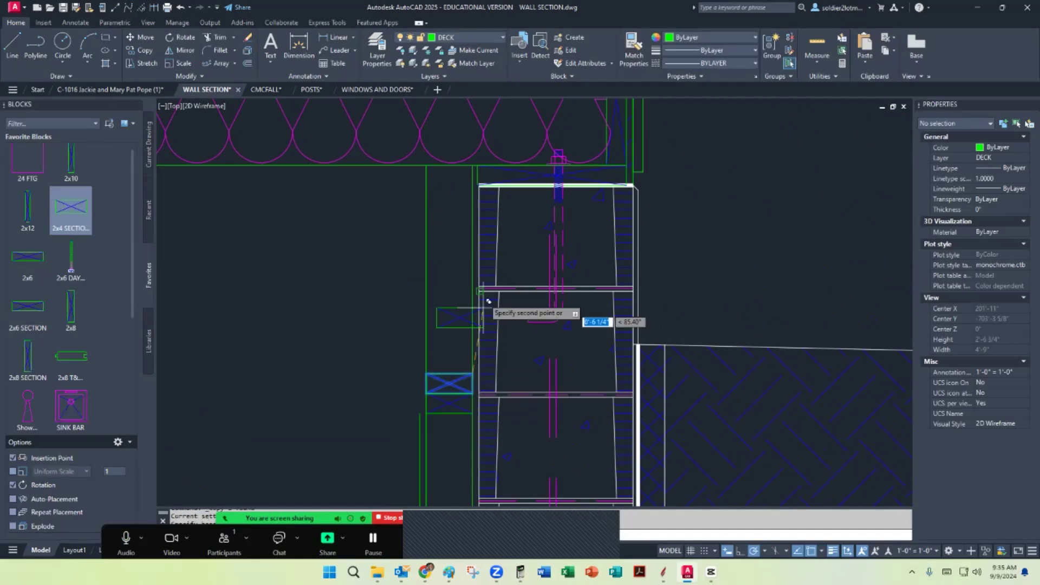
pyautogui.click(473, 165)
pyautogui.press('Return')
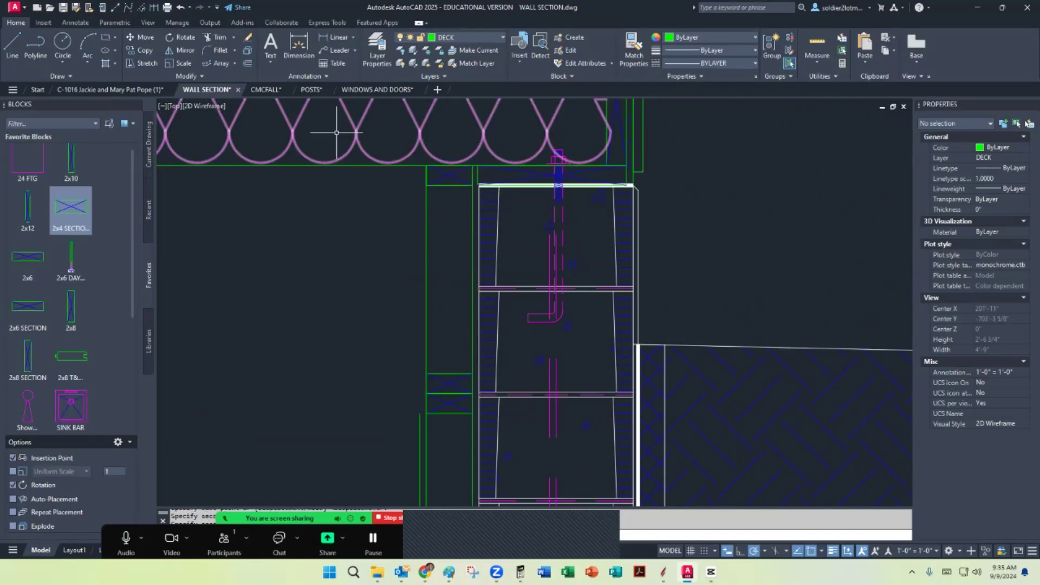
# Extend the room-side wall finish line up to the underside of the floor framing
pyautogui.click(220, 38)
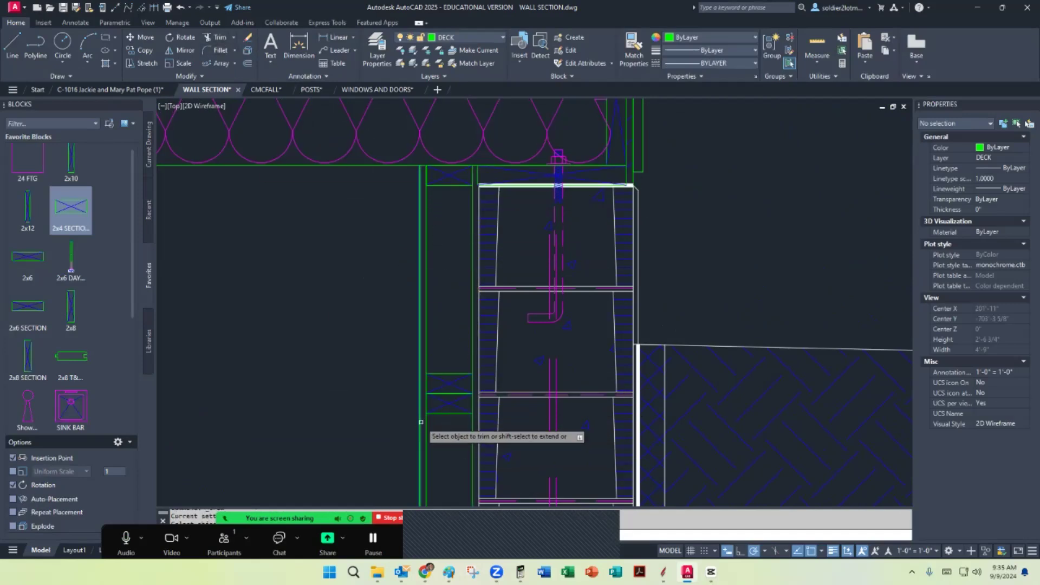
pyautogui.scroll(-5, 459, 317)
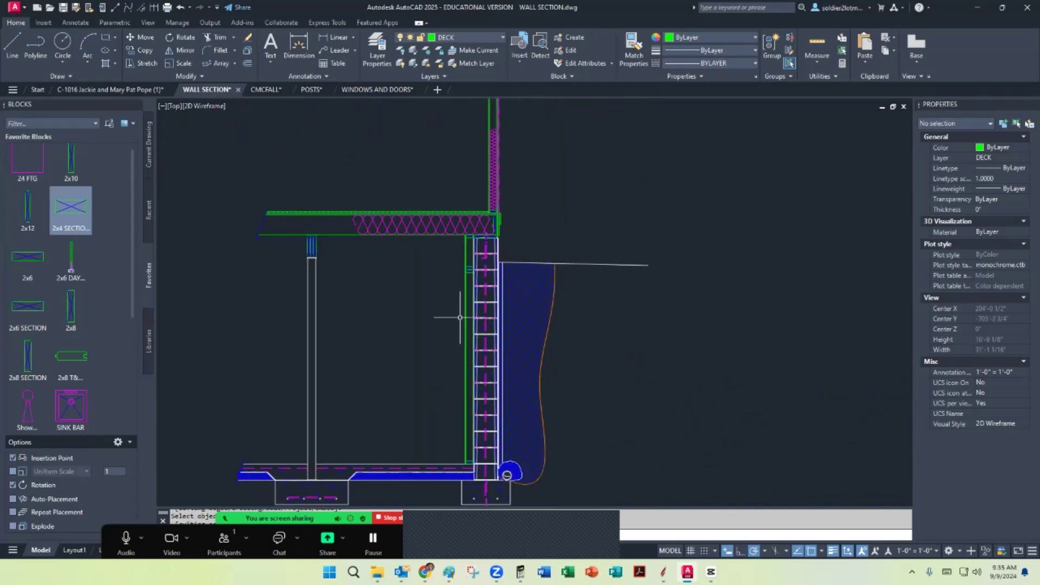
pyautogui.scroll(2, 412, 344)
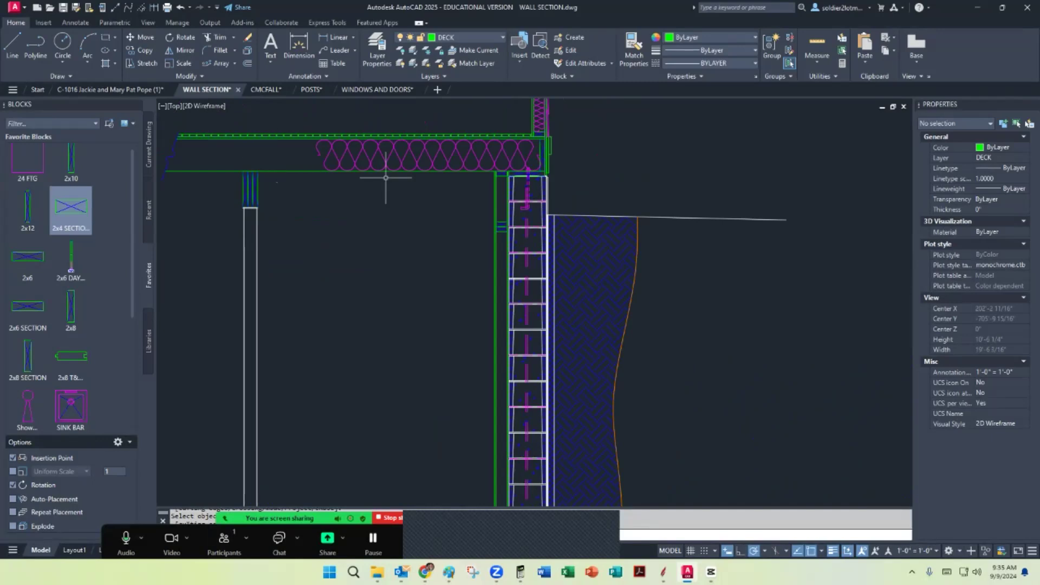
# Copy the upper wall's batt insulation line into the basement stud cavity so it starts on top of the bottom plate
pyautogui.click(540, 125)
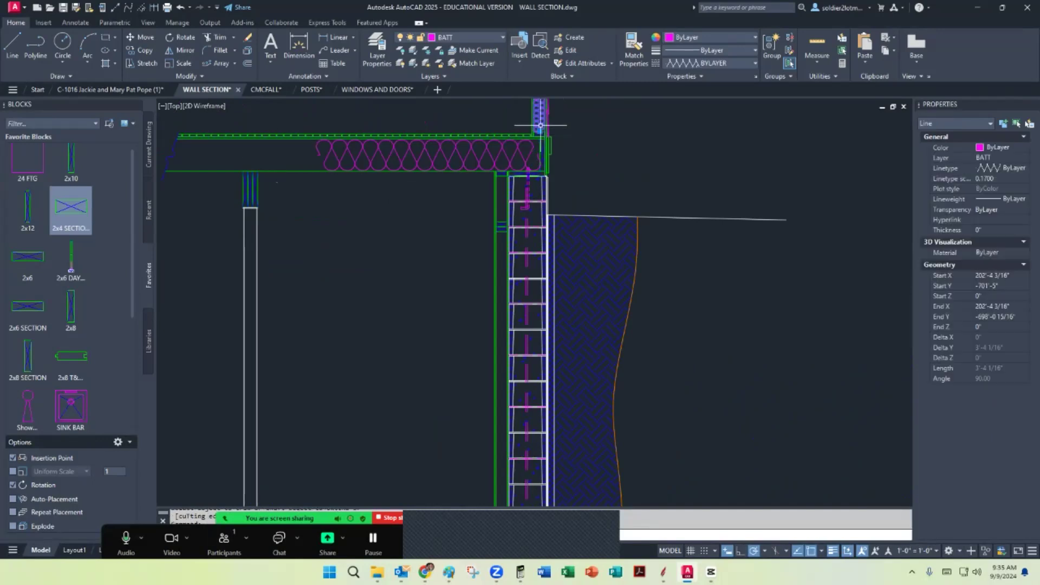
pyautogui.moveTo(540, 125)
pyautogui.mouseDown(button='middle')
pyautogui.moveTo(515, 147)
pyautogui.moveTo(516, 226)
pyautogui.mouseUp(button='middle')
pyautogui.rightClick(528, 216)
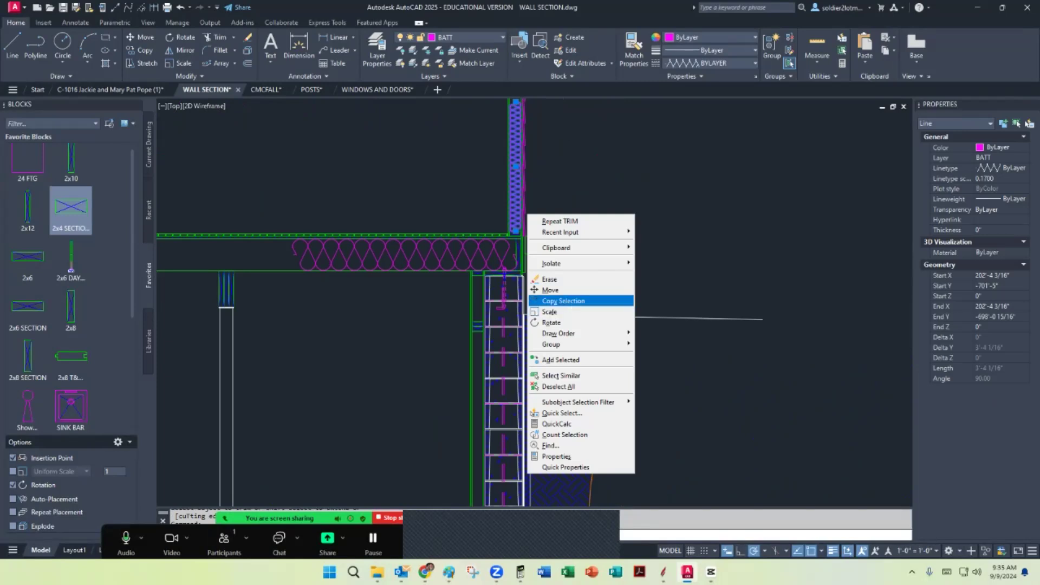
pyautogui.click(563, 301)
pyautogui.scroll(4, 509, 273)
pyautogui.click(508, 273)
pyautogui.scroll(-6, 490, 201)
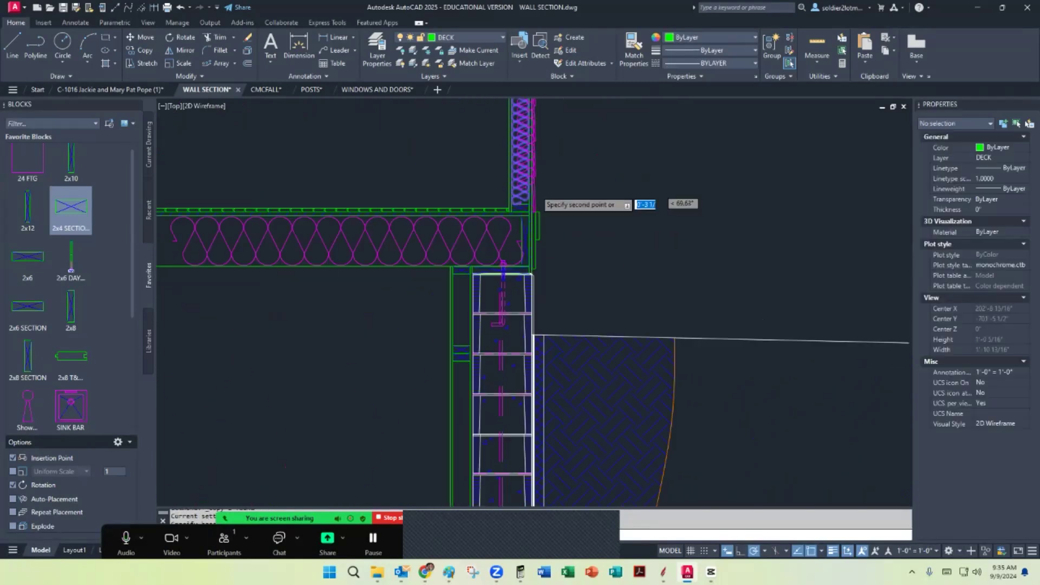
pyautogui.scroll(5, 516, 282)
pyautogui.scroll(5, 563, 375)
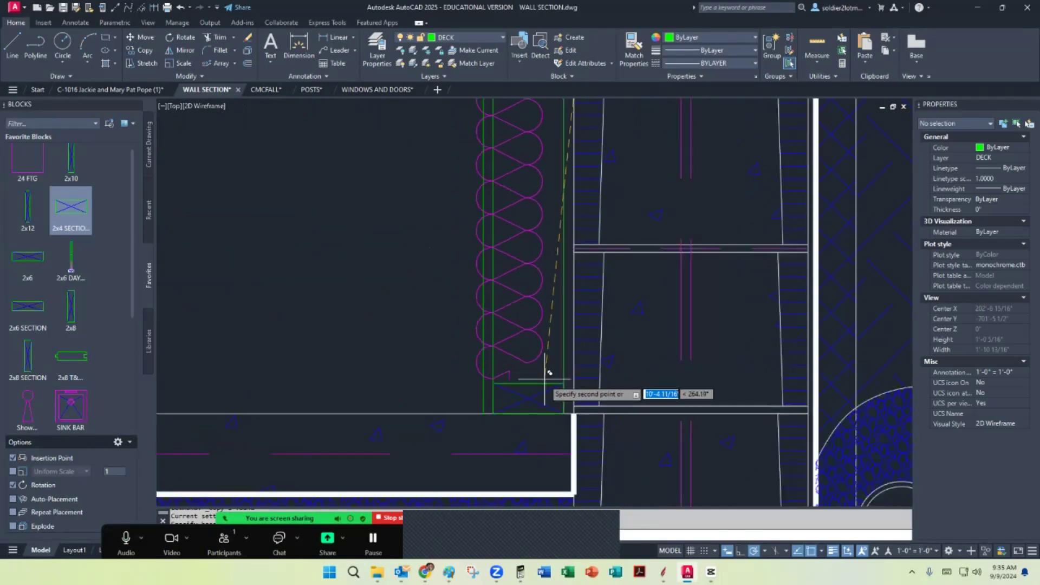
pyautogui.scroll(-5, 563, 375)
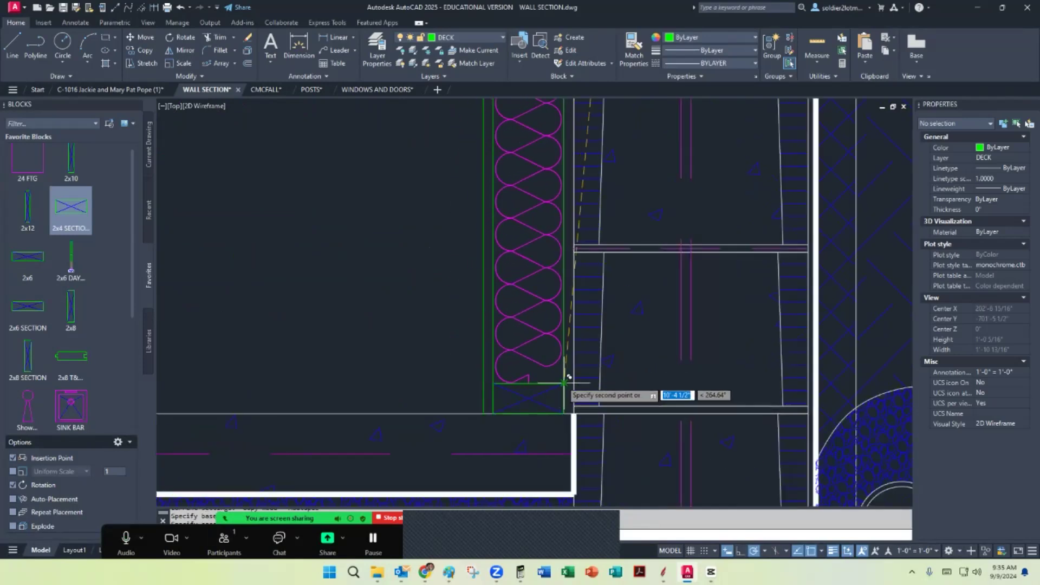
pyautogui.scroll(6, 538, 297)
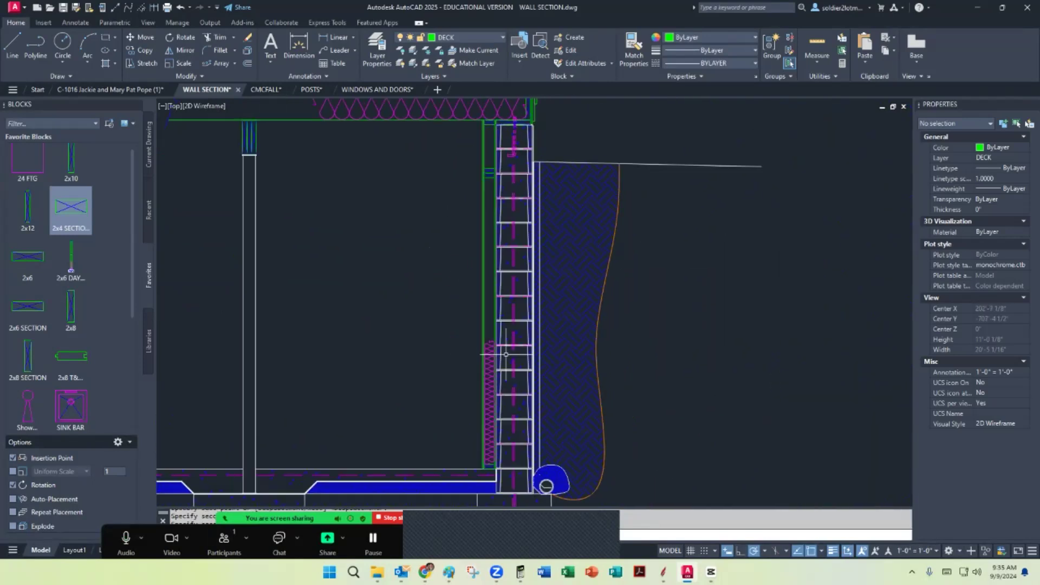
# Draw centred vertical lines in the stud cavities, one between the uppermost plate and the double plate, another running partway down below it
pyautogui.click(12, 43)
pyautogui.scroll(-5, 399, 348)
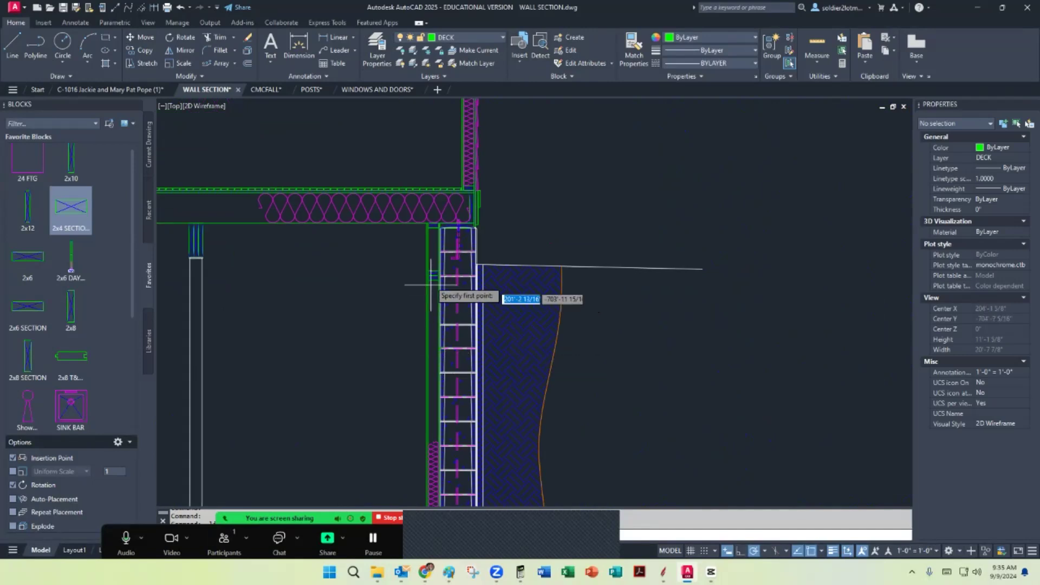
pyautogui.scroll(6, 430, 261)
pyautogui.click(433, 228)
pyautogui.click(441, 307)
pyautogui.press('Return')
pyautogui.press('Return')
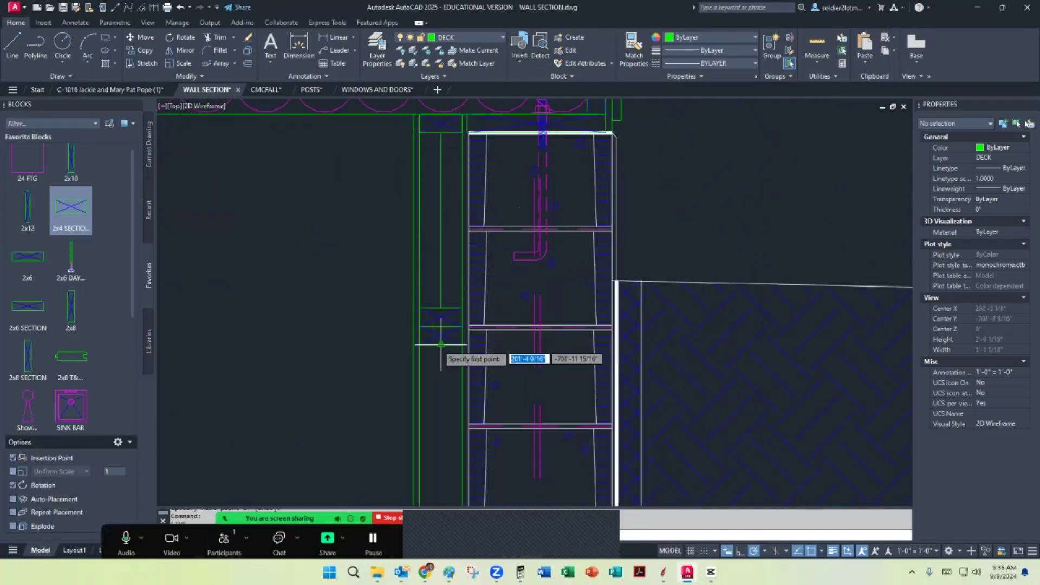
pyautogui.scroll(-6, 441, 344)
pyautogui.click(440, 335)
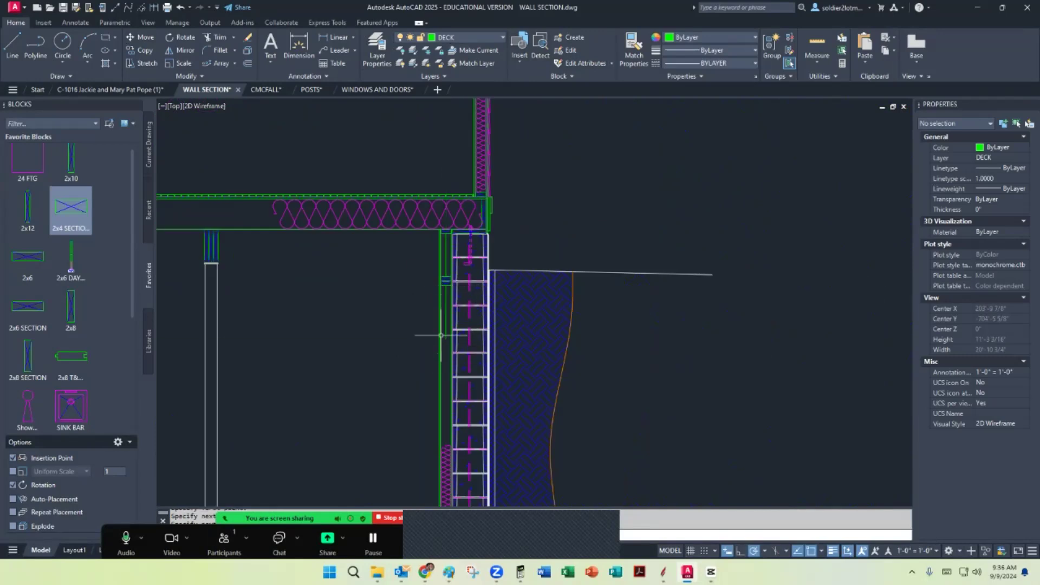
# Match the properties of the basement wall's batt insulation line onto the two new vertical cavity lines
pyautogui.click(631, 54)
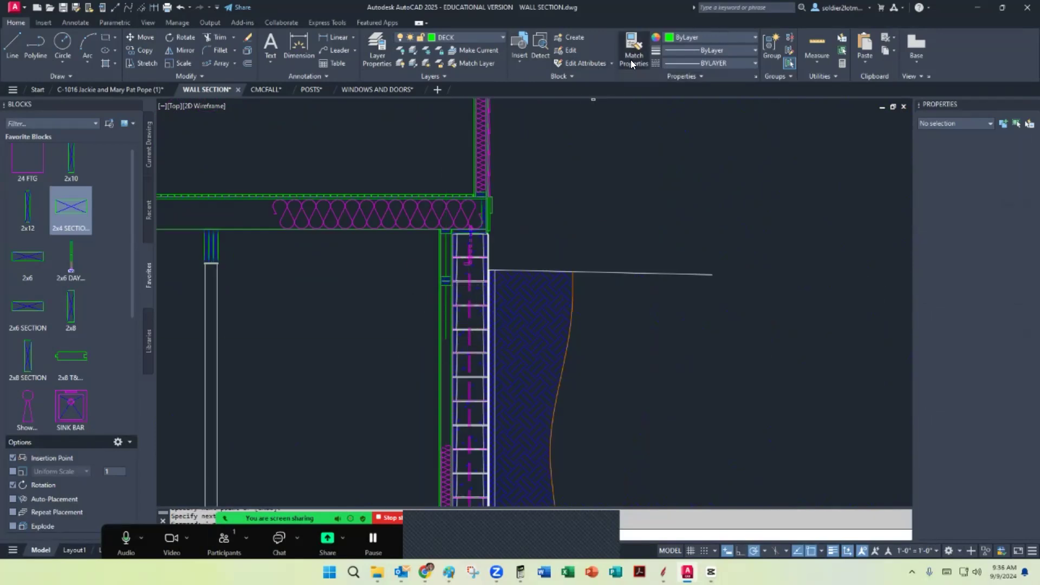
pyautogui.click(440, 464)
pyautogui.scroll(4, 444, 311)
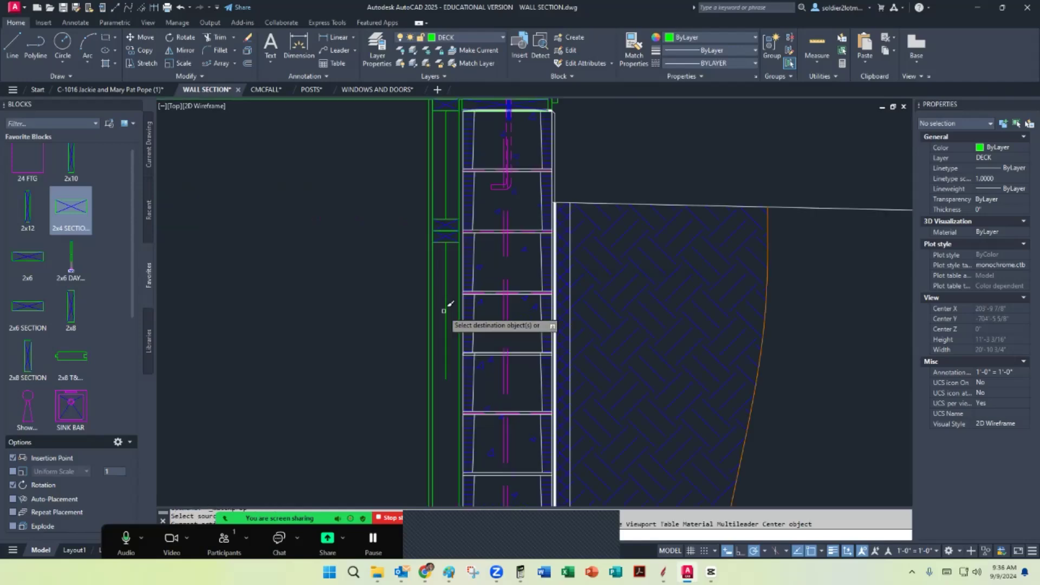
pyautogui.scroll(2, 444, 310)
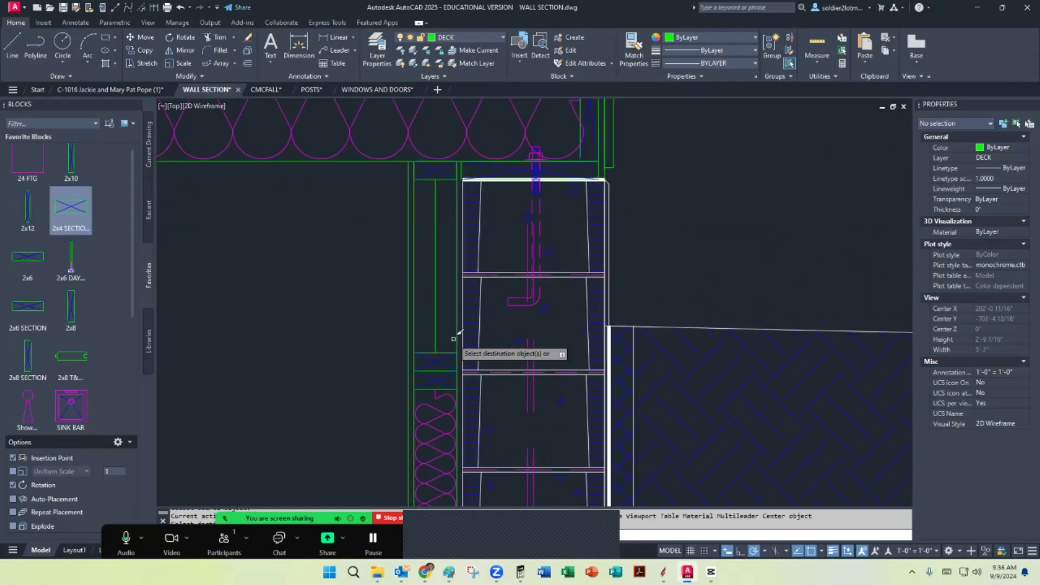
pyautogui.scroll(-5, 590, 267)
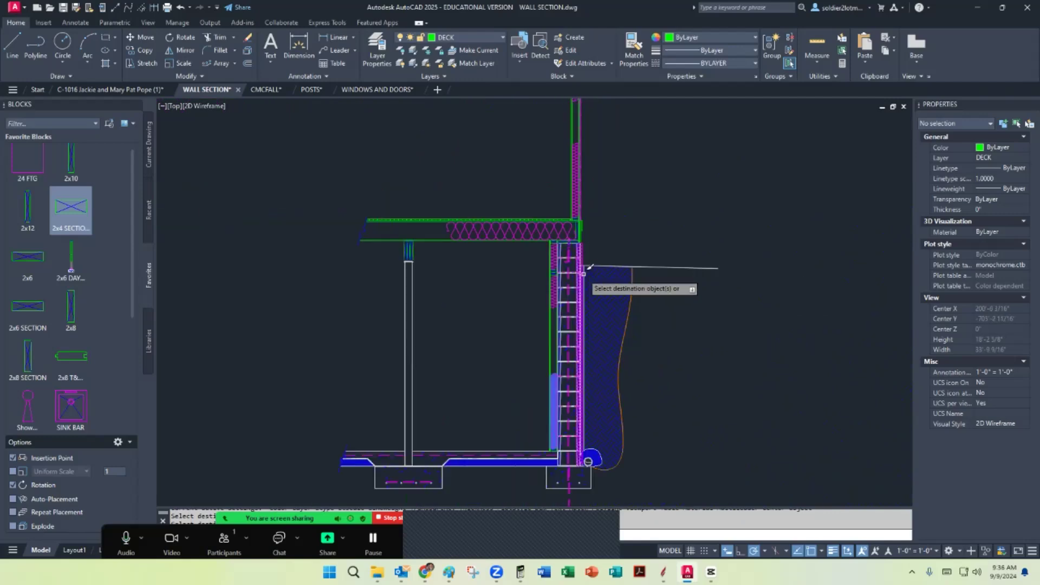
pyautogui.scroll(2, 662, 379)
pyautogui.moveTo(661, 379); pyautogui.dragTo(652, 366, button='middle')
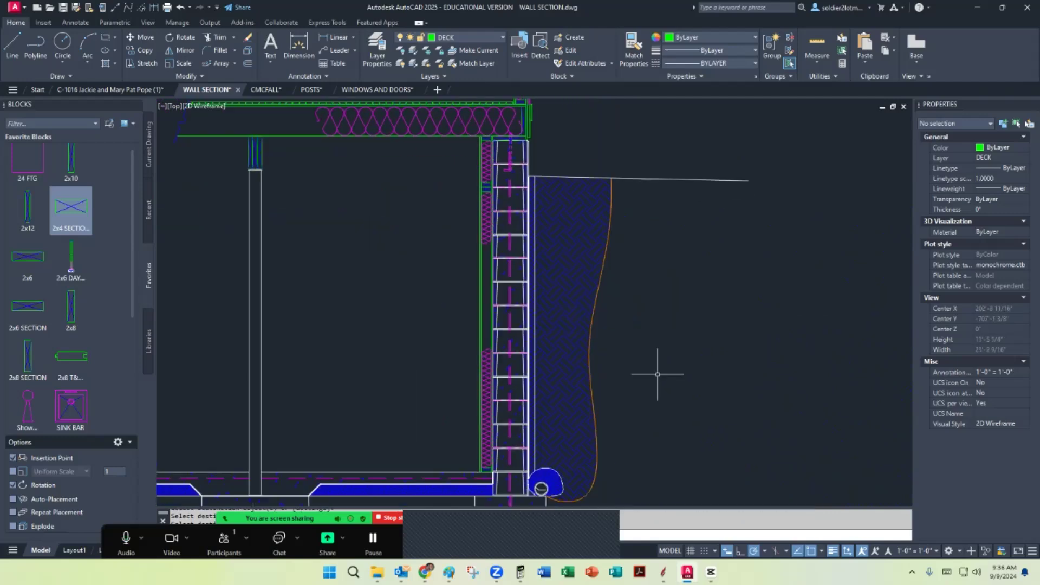
# Shorten the floor's batt insulation by stretching its rim joist end back to the basement stud wall
pyautogui.scroll(-1, 657, 373)
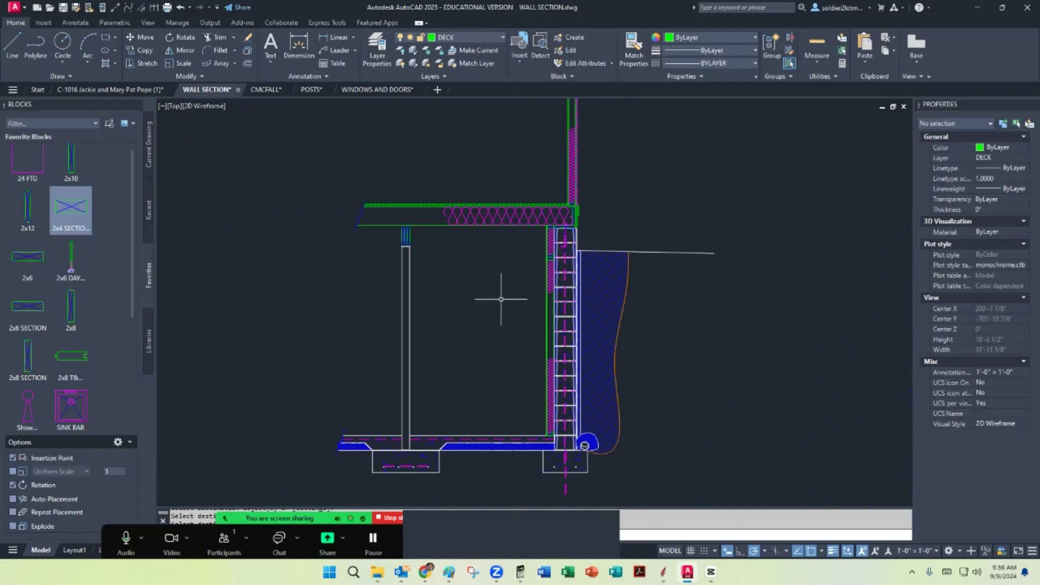
pyautogui.scroll(7, 538, 258)
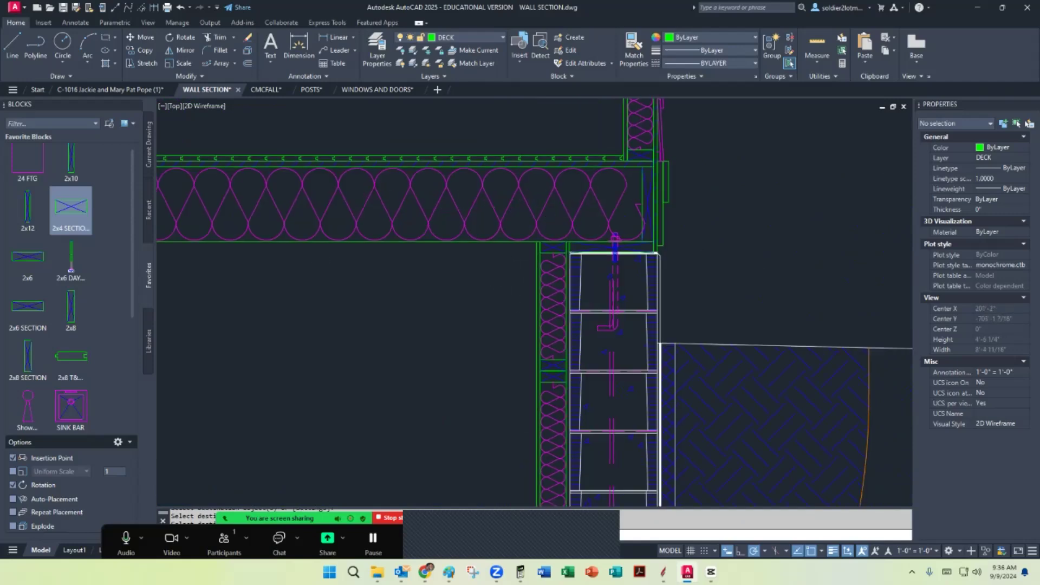
pyautogui.click(553, 211)
pyautogui.click(548, 215)
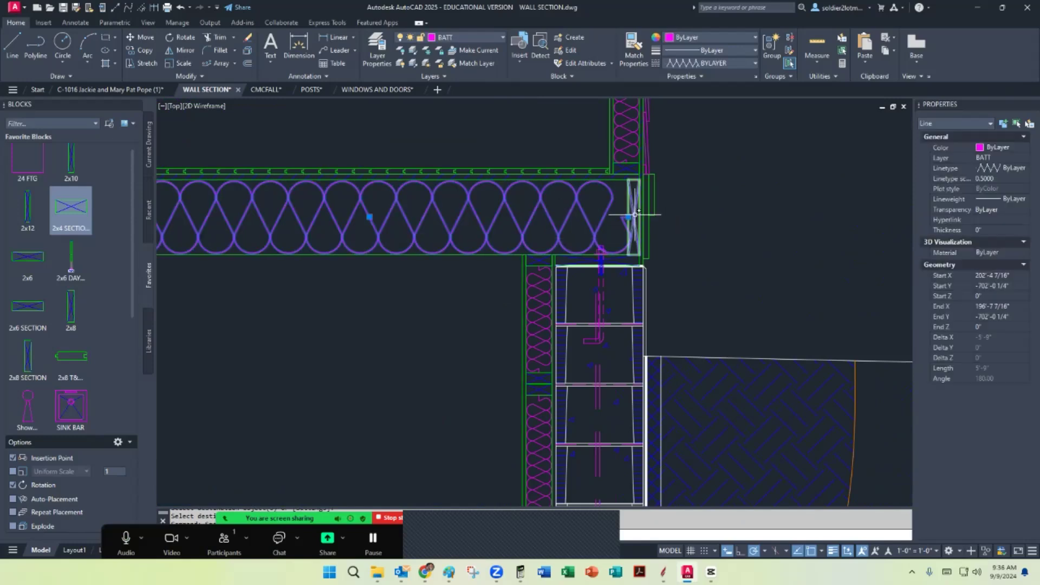
pyautogui.click(627, 217)
pyautogui.click(555, 217)
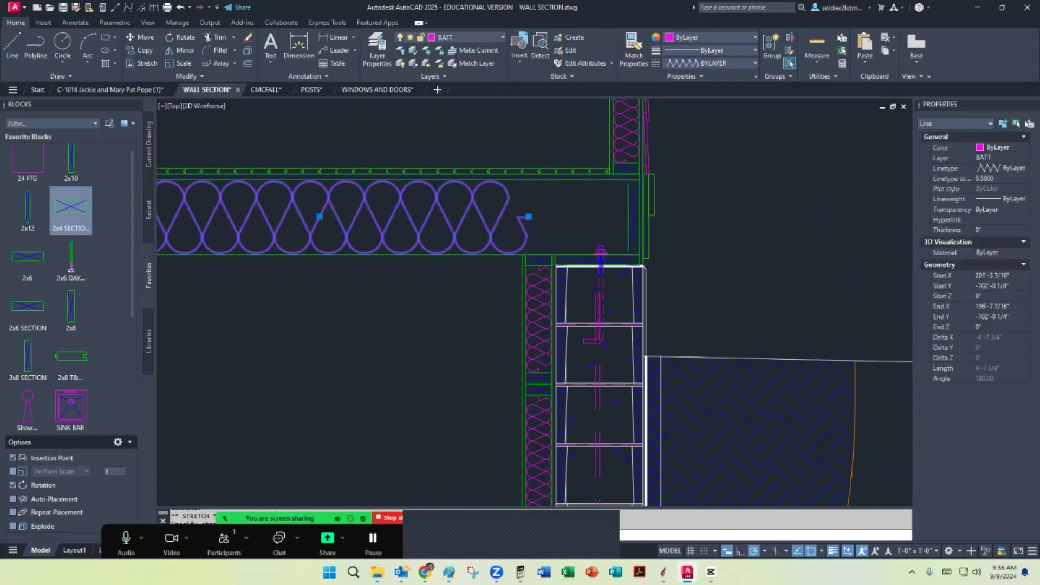
pyautogui.press('Escape')
# Stretch the floor batt insulation's shortened end back out to the rim joist
pyautogui.moveTo(628, 231); pyautogui.dragTo(586, 291, button='middle')
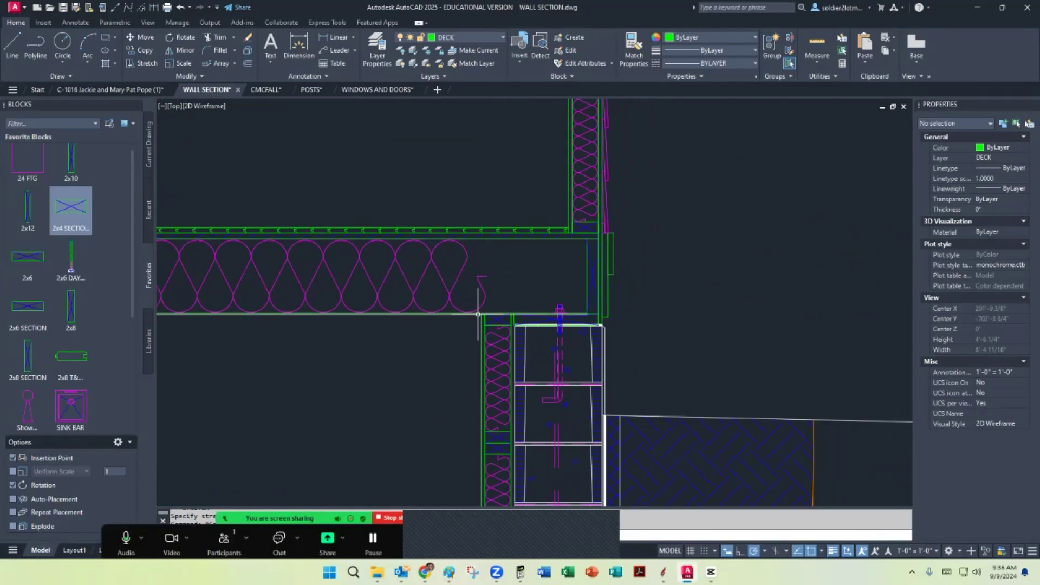
pyautogui.click(488, 276)
pyautogui.click(488, 276)
pyautogui.click(587, 276)
# Stretch the floor batt insulation's interior end to the room-side face of the basement stud wall
pyautogui.scroll(-4, 589, 279)
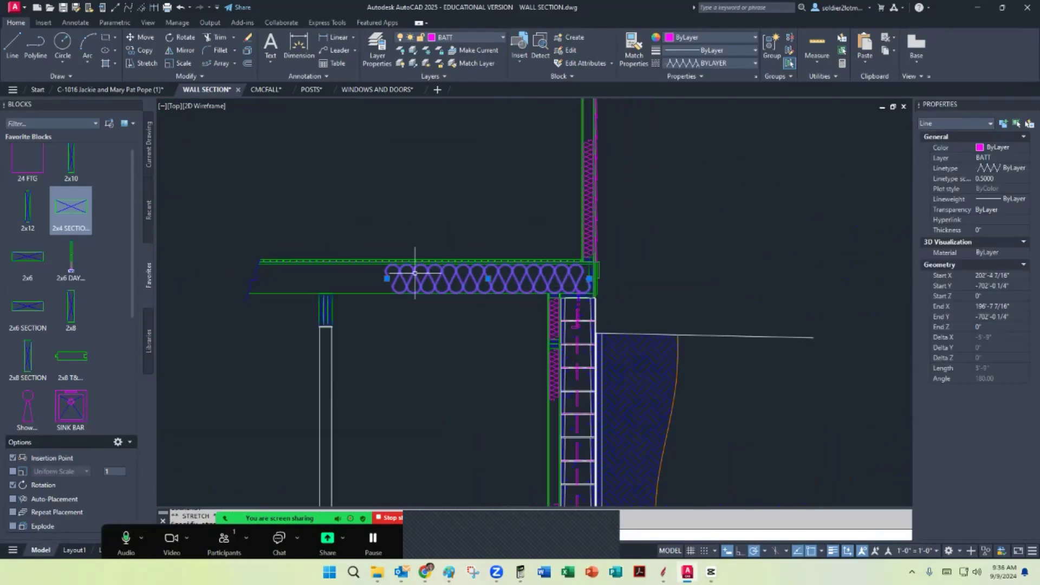
pyautogui.click(388, 279)
pyautogui.scroll(6, 557, 287)
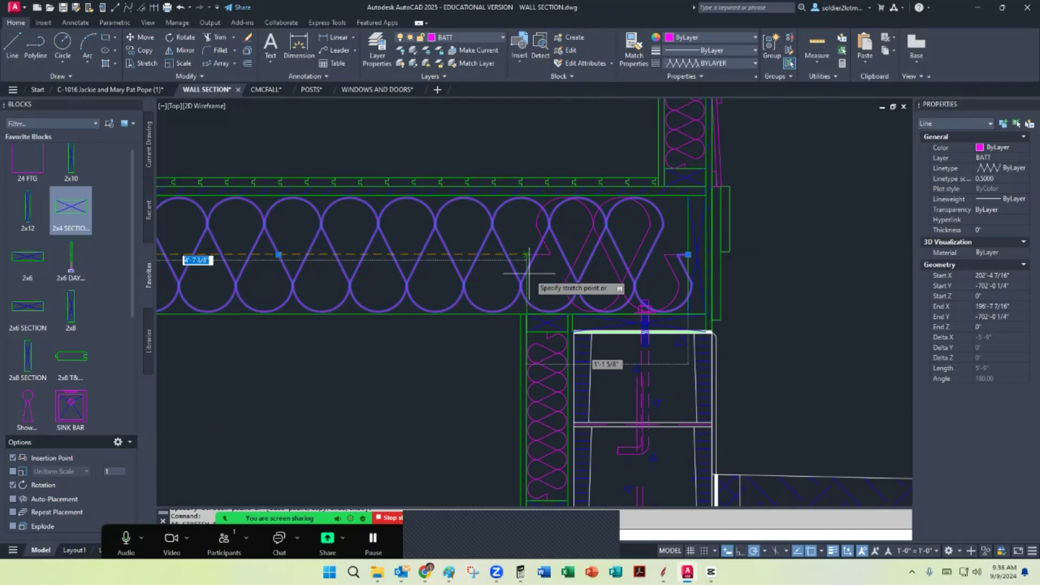
pyautogui.click(529, 267)
pyautogui.press('Escape')
pyautogui.scroll(-6, 557, 233)
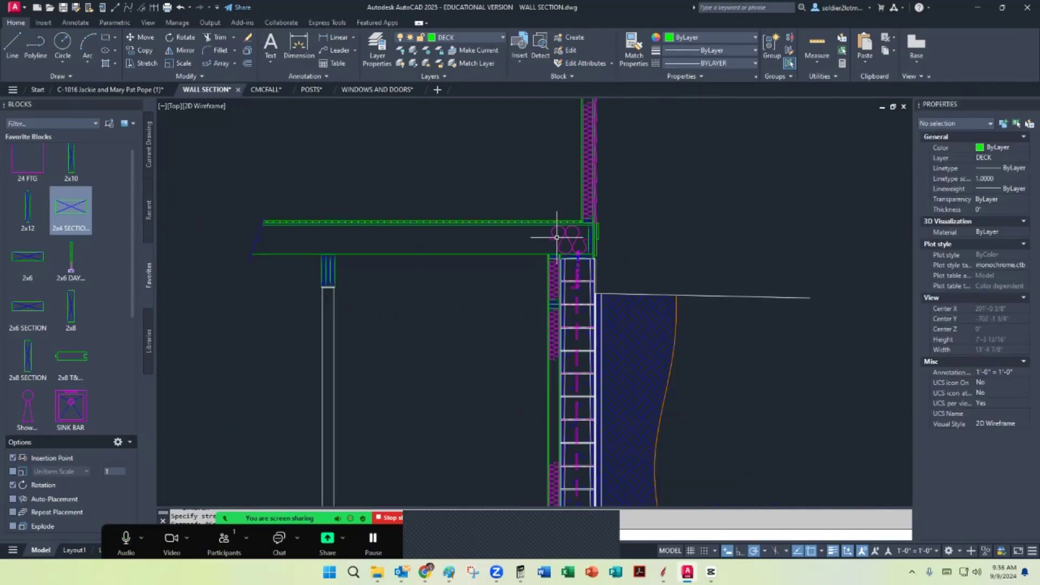
# Stretch the floor batt insulation's interior end back along the joist to just short of the basement post
pyautogui.scroll(6, 558, 244)
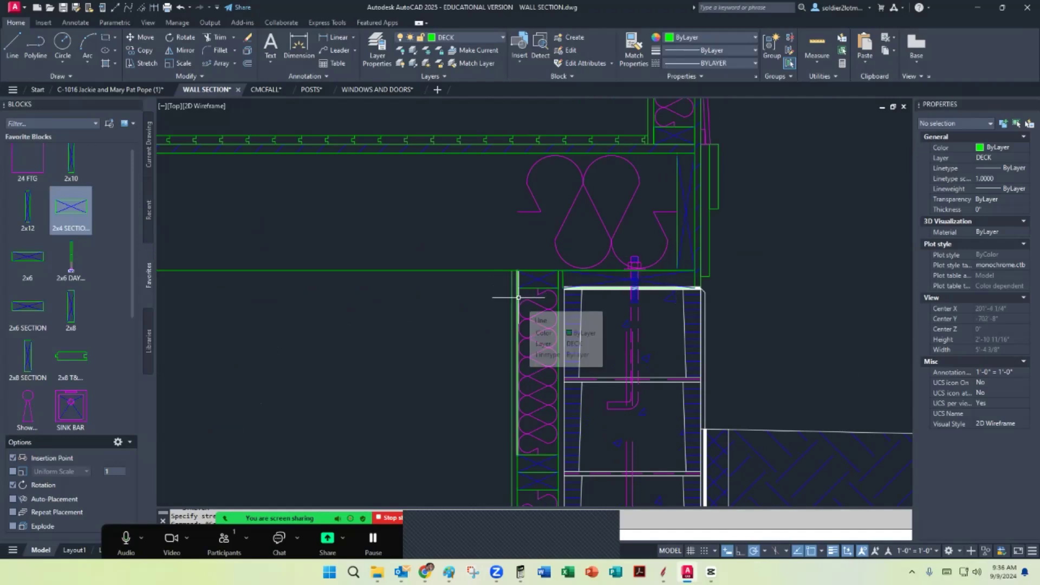
pyautogui.click(514, 217)
pyautogui.click(517, 211)
pyautogui.scroll(-5, 548, 227)
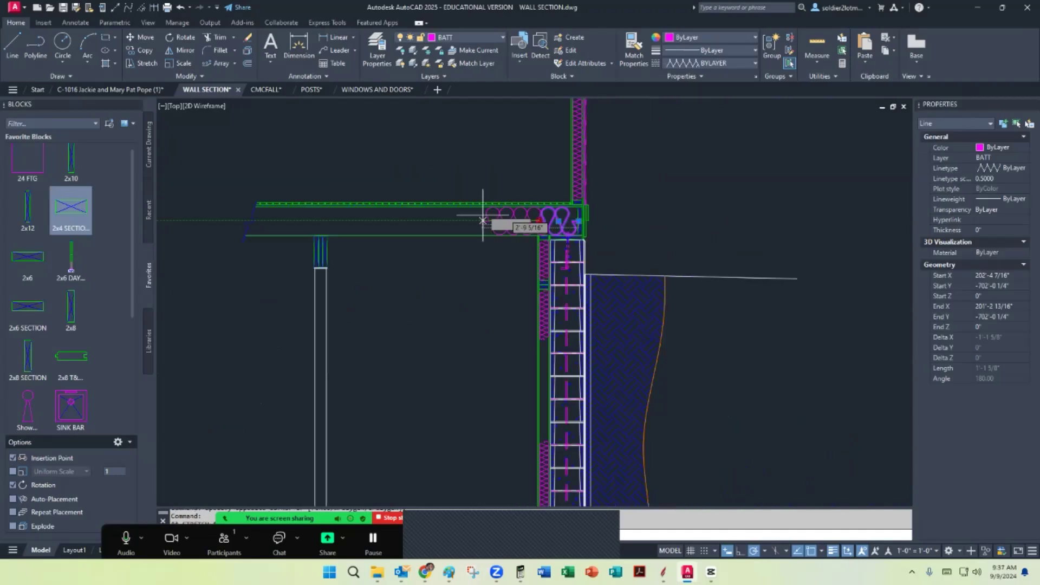
pyautogui.click(361, 221)
pyautogui.press('Escape')
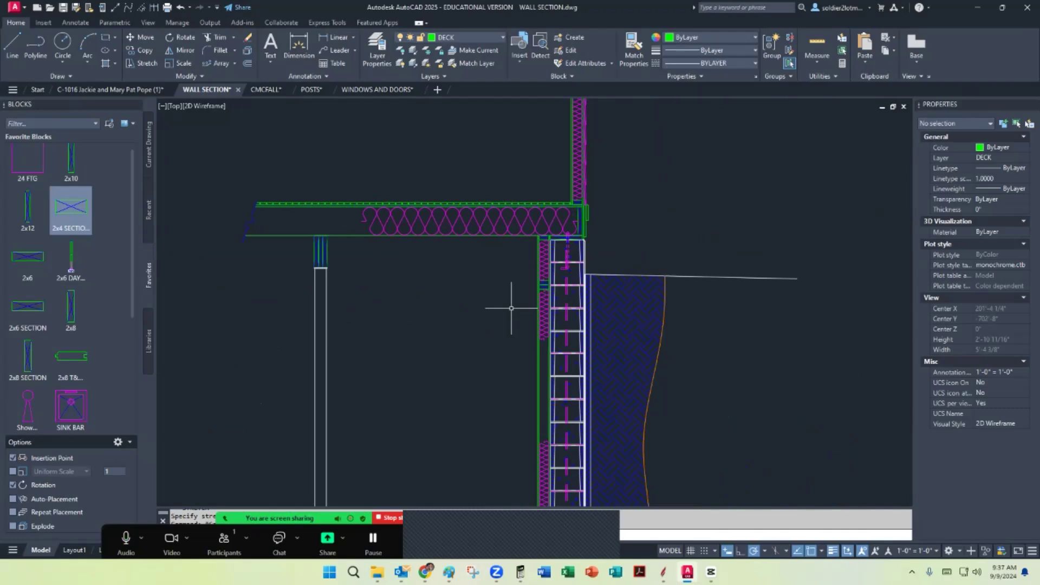
# Draw a vertical line at the eave from the outer corner of the wall's upper plate up to the underside of the roof deck
pyautogui.scroll(-2, 500, 293)
pyautogui.moveTo(513, 325); pyautogui.dragTo(477, 418, button='middle')
pyautogui.moveTo(496, 154); pyautogui.dragTo(471, 238, button='middle')
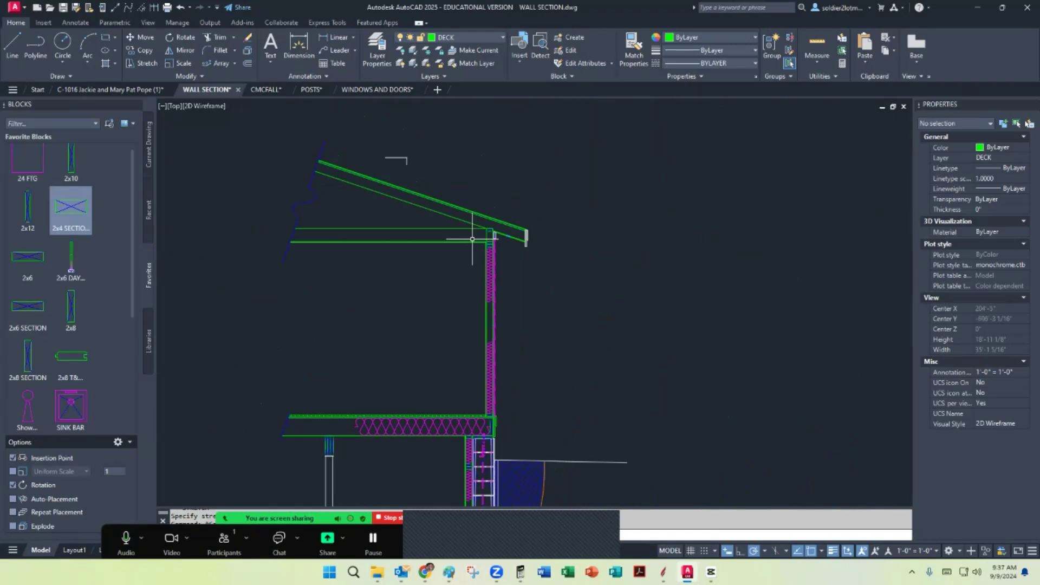
pyautogui.scroll(8, 473, 239)
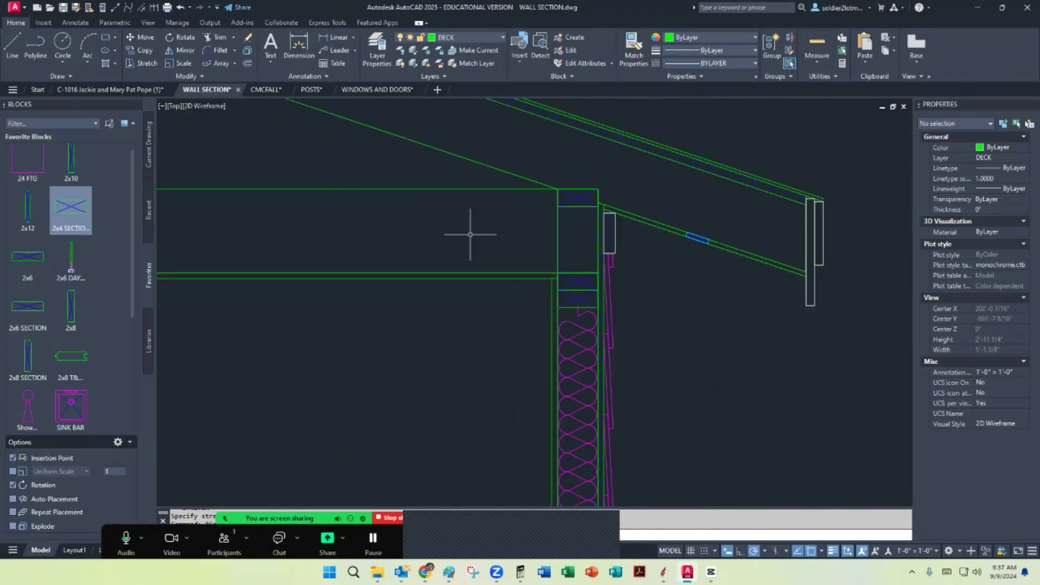
pyautogui.moveTo(470, 235); pyautogui.dragTo(368, 327, button='middle')
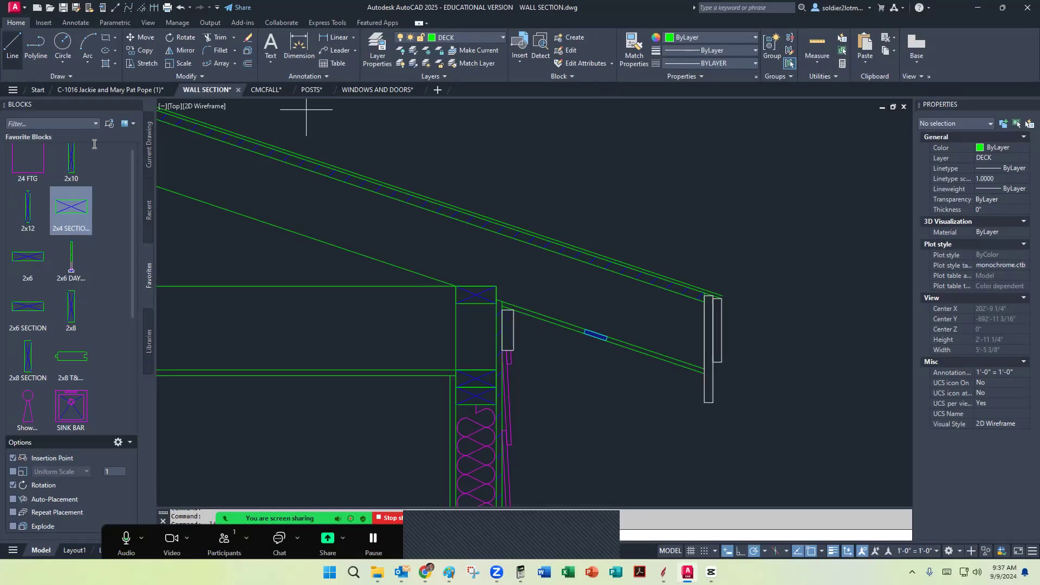
pyautogui.click(496, 285)
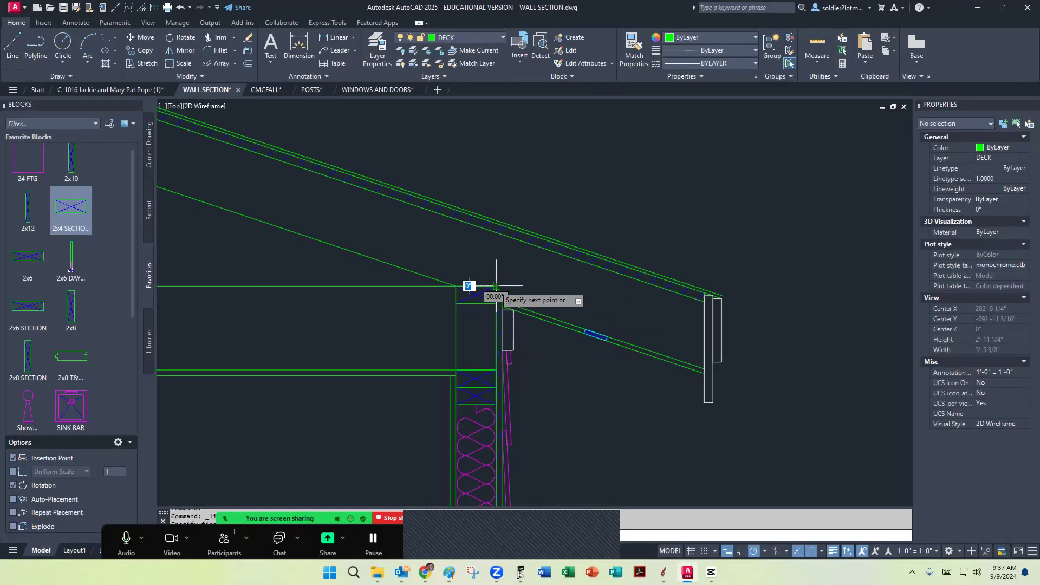
pyautogui.click(496, 233)
pyautogui.press('Escape')
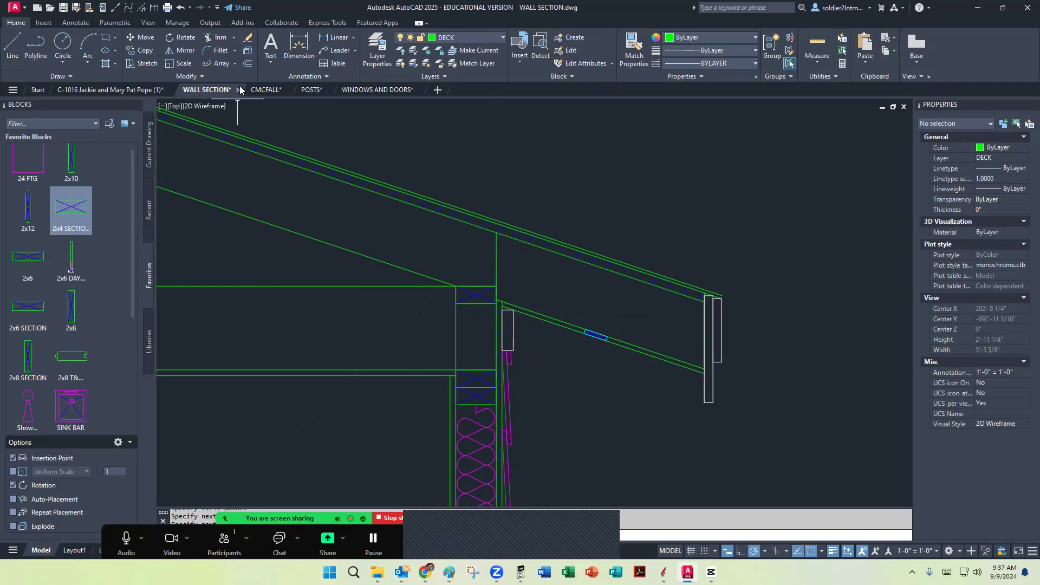
# Offset the vertical line above the upper plate 1/4 inch toward the exterior
pyautogui.write('.25')
pyautogui.press('Return')
pyautogui.click(496, 252)
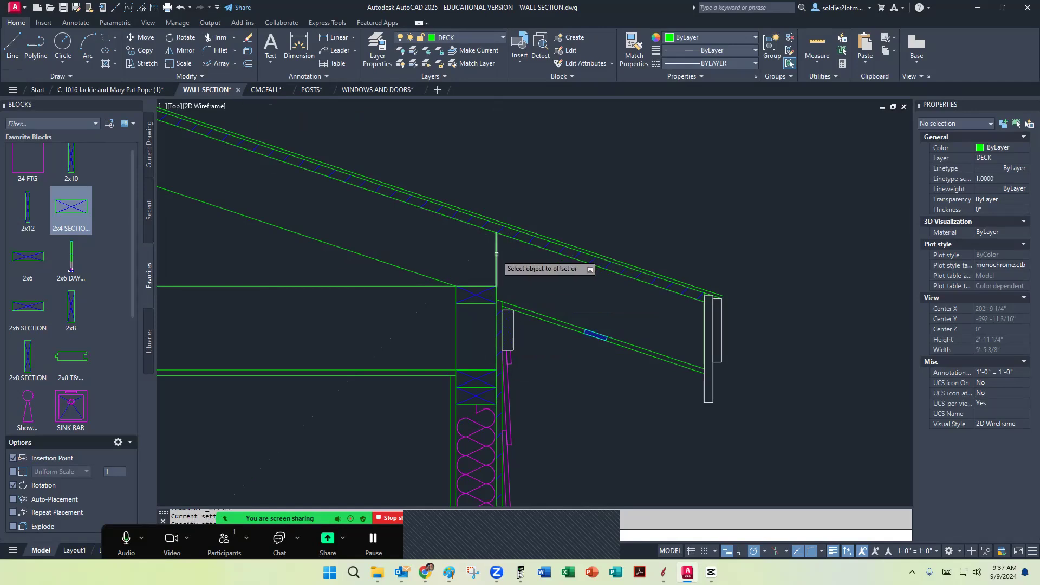
pyautogui.click(508, 253)
# Trim and extend the offset vertical line so it runs from the roof deck's underside down to the soffit
pyautogui.click(216, 36)
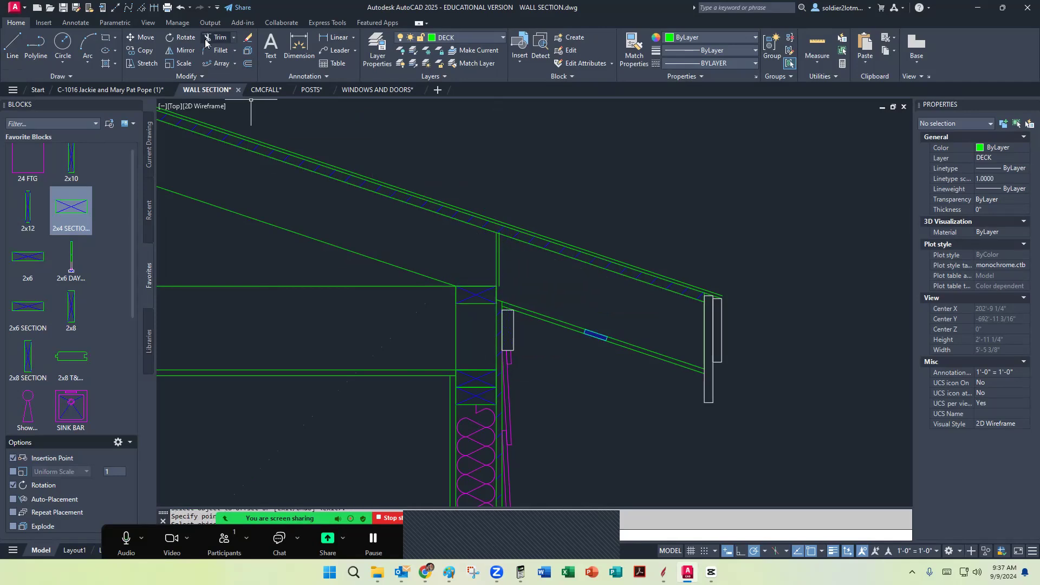
pyautogui.scroll(3, 507, 345)
pyautogui.scroll(-1, 499, 330)
pyautogui.scroll(4, 479, 157)
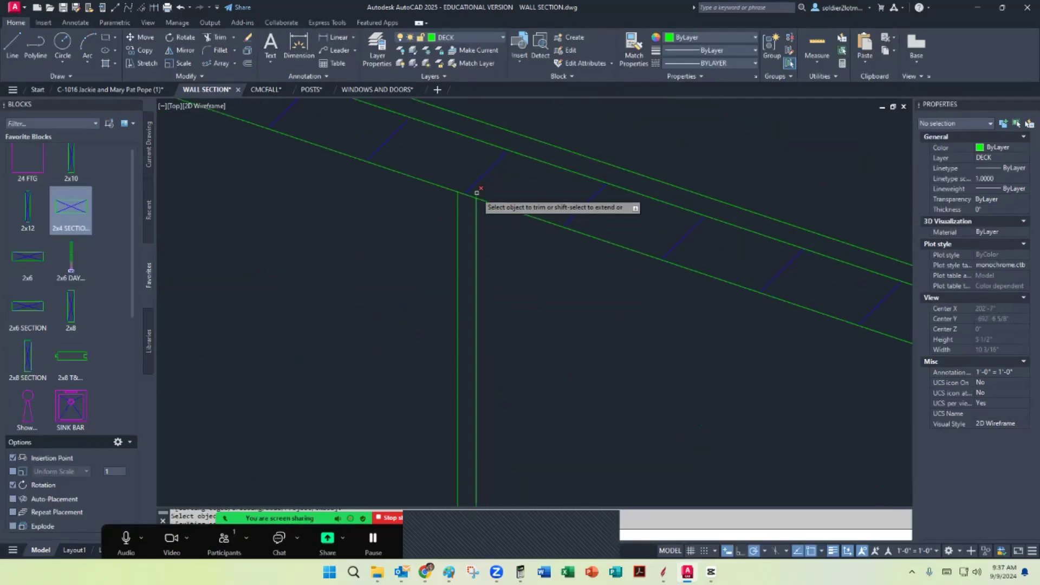
pyautogui.scroll(-5, 513, 211)
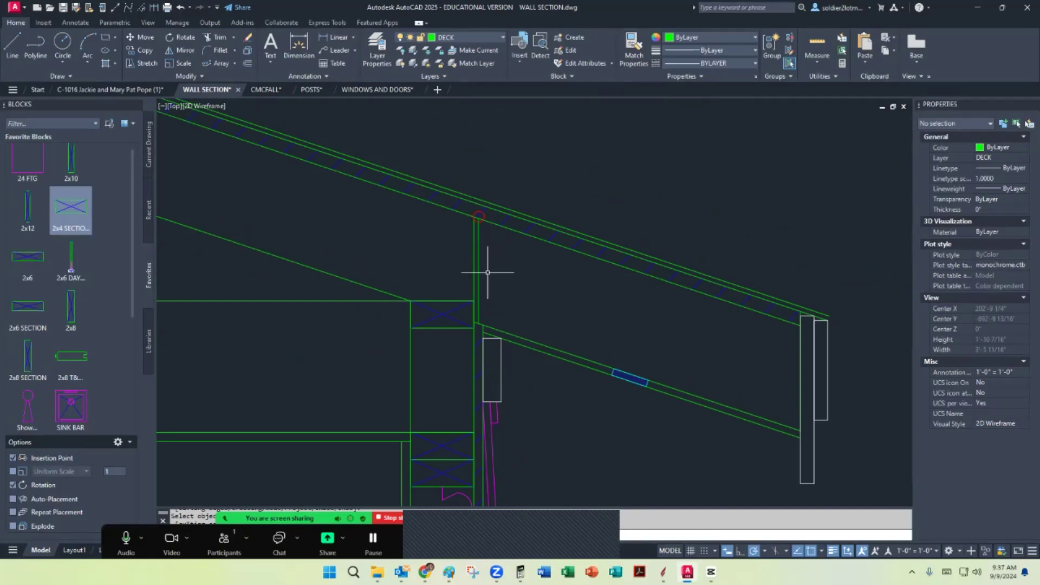
pyautogui.scroll(-8, 488, 273)
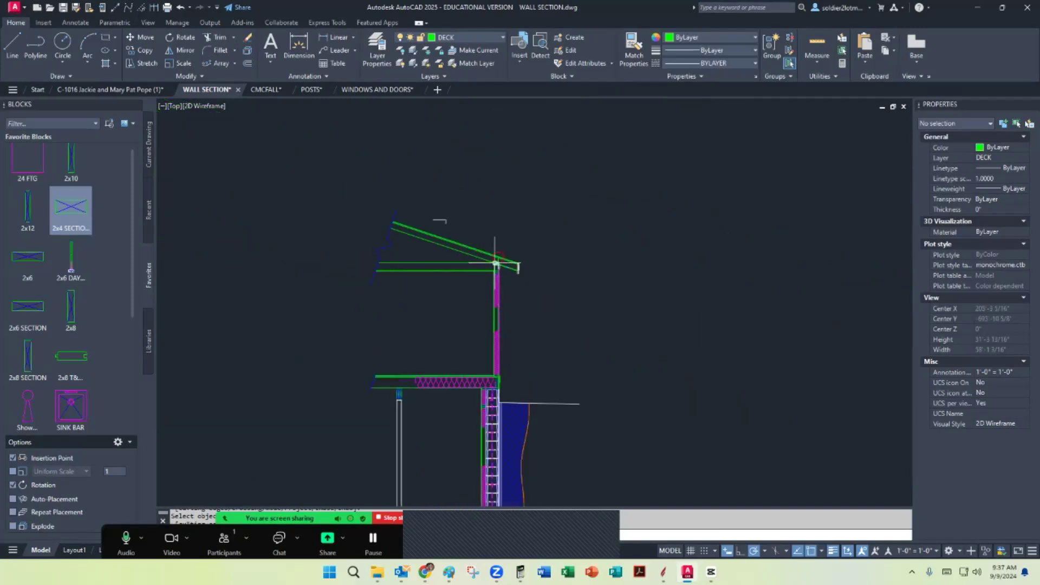
pyautogui.scroll(5, 495, 264)
pyautogui.scroll(3, 523, 252)
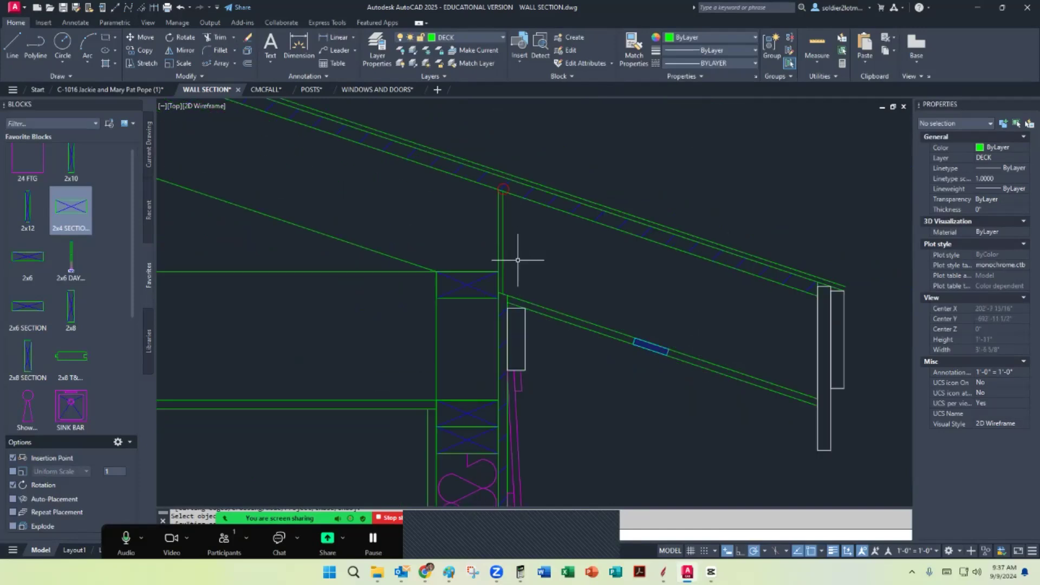
# Offset the roof deck's bottom line 1 inch downward
pyautogui.click(247, 66)
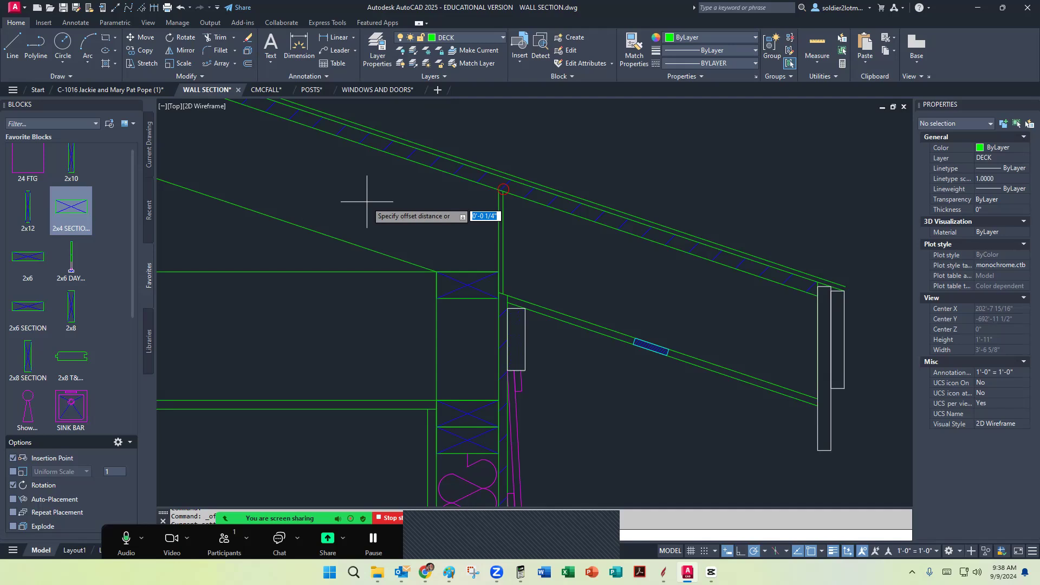
pyautogui.press('Return')
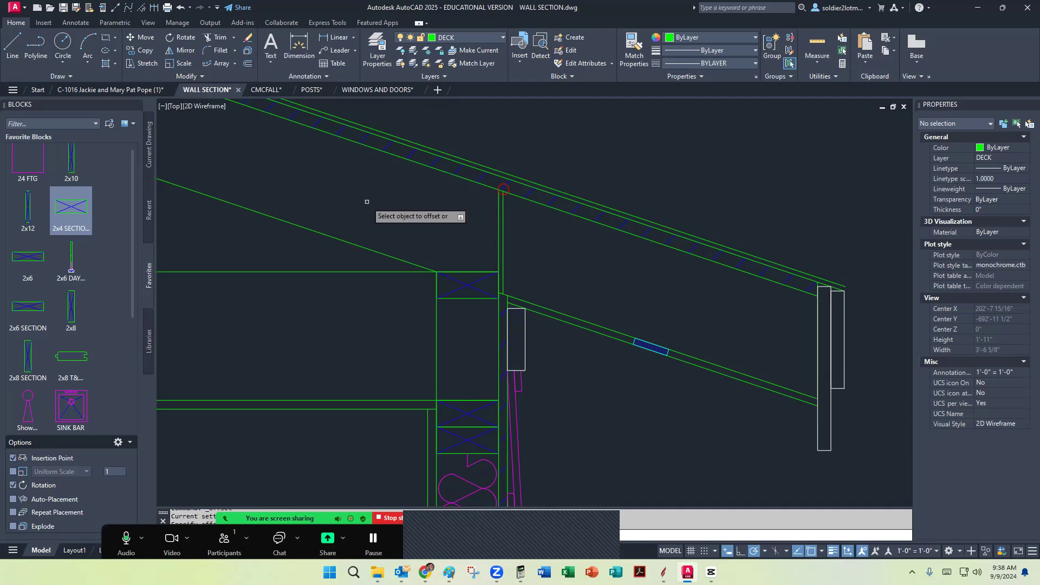
pyautogui.click(422, 165)
pyautogui.click(398, 190)
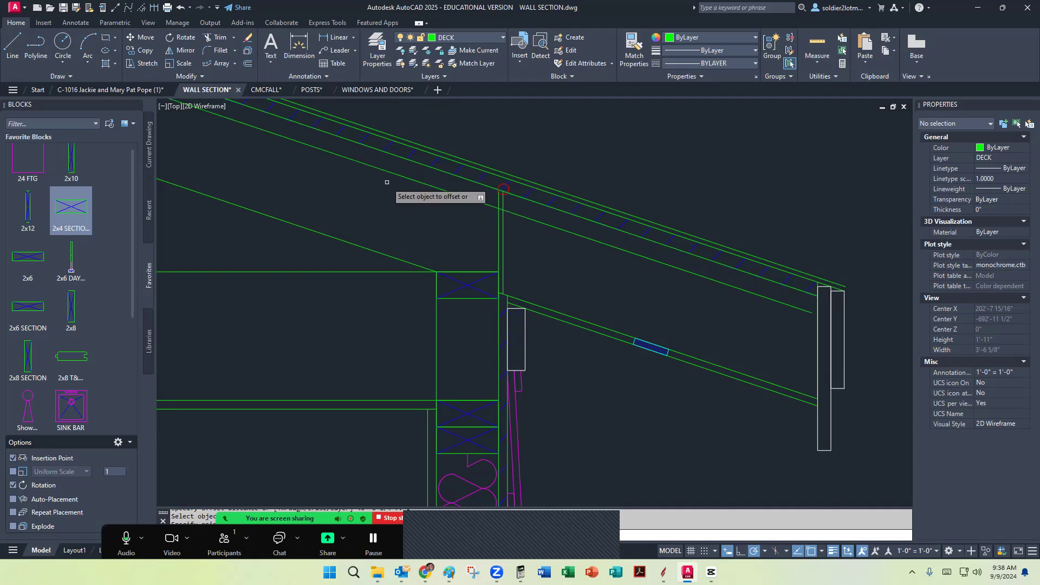
# Draw a perpendicular end line from the offset line to the roof deck just outside the wall, enabling the Nearest object snap
pyautogui.click(11, 47)
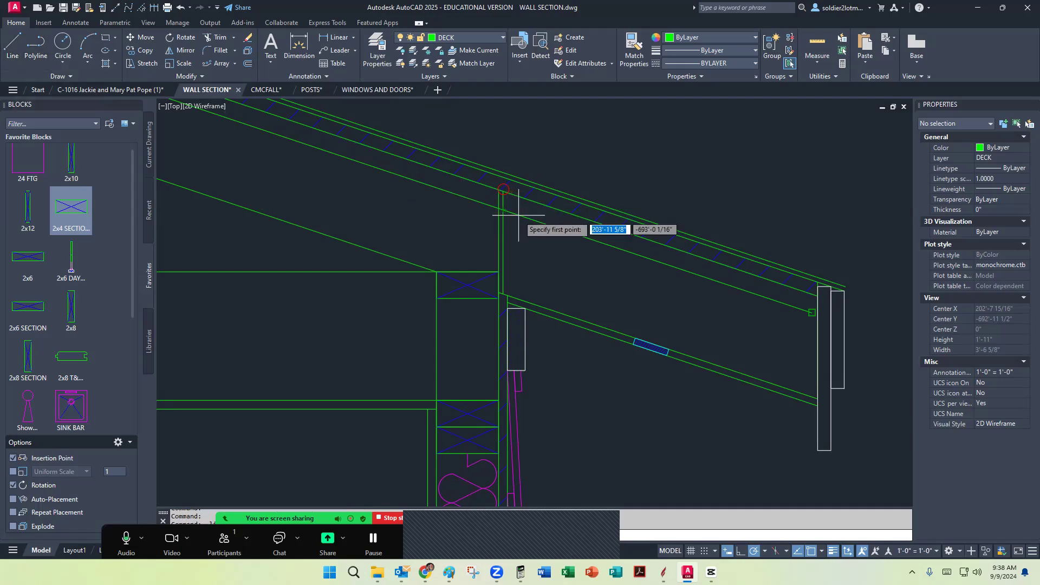
pyautogui.scroll(3, 523, 217)
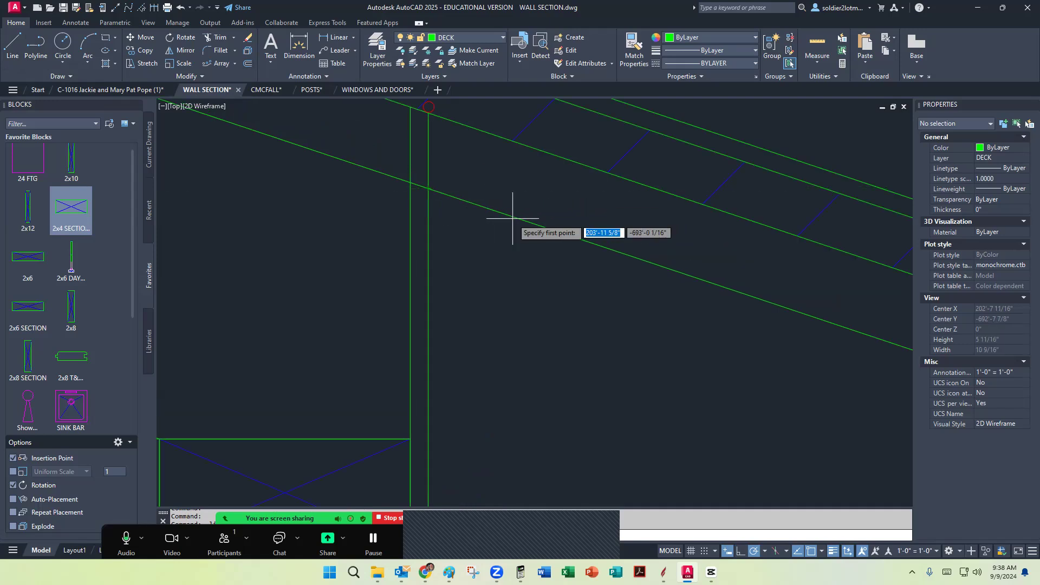
pyautogui.click(821, 551)
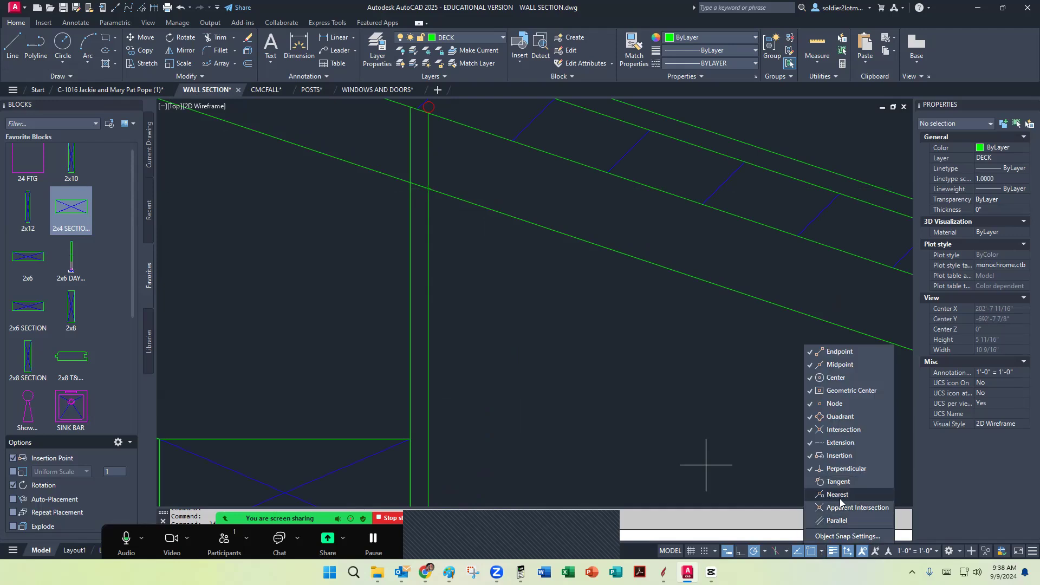
pyautogui.click(540, 234)
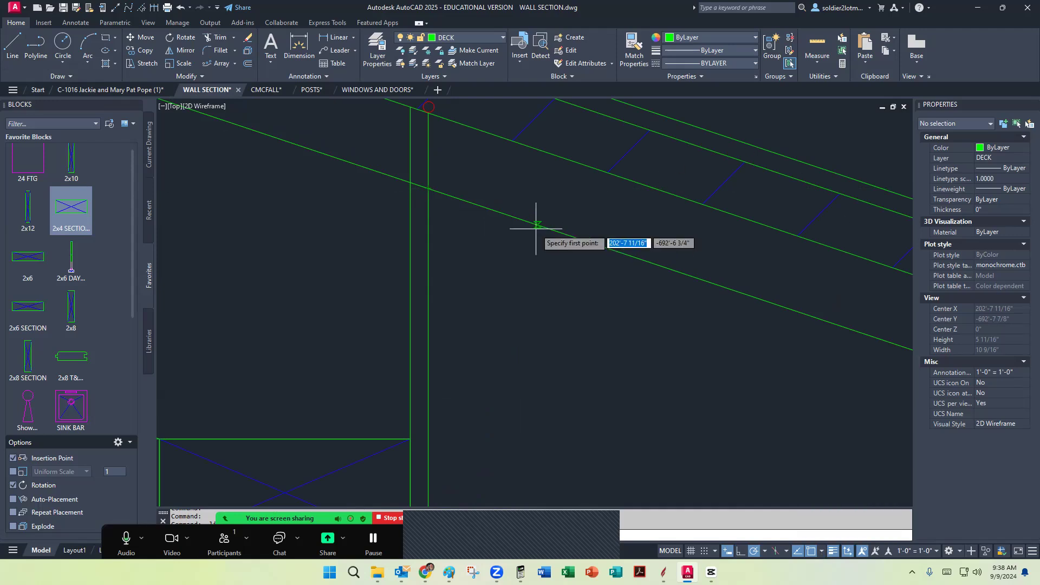
pyautogui.click(537, 225)
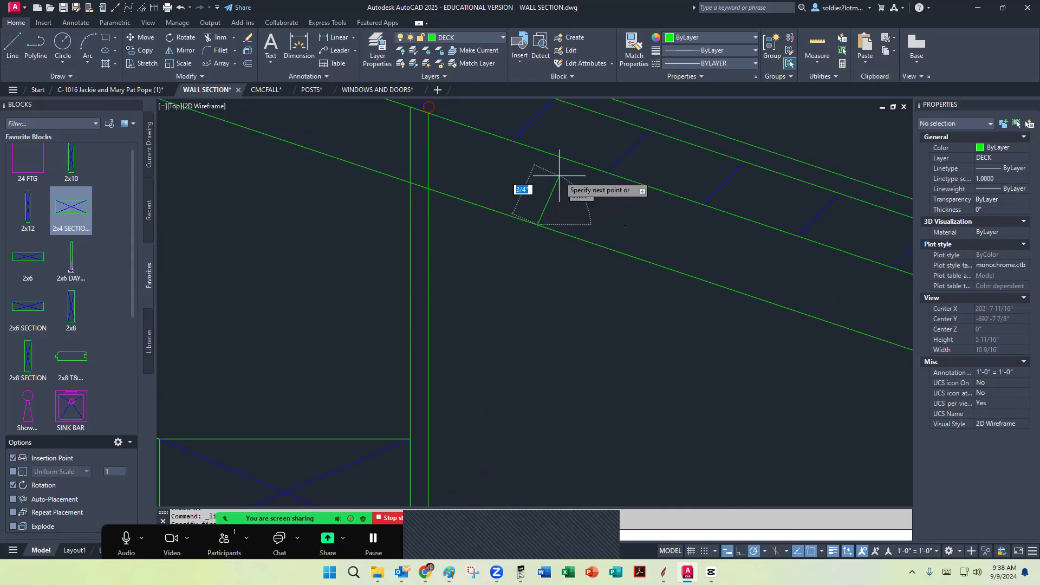
pyautogui.click(559, 158)
pyautogui.press('Return')
pyautogui.scroll(-4, 528, 181)
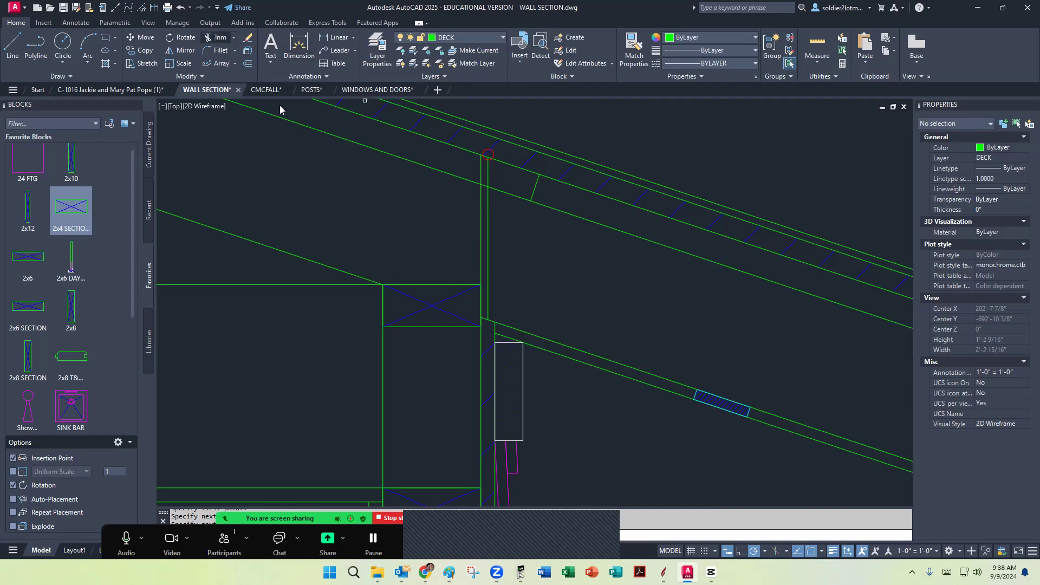
# Trim the offset roof line's tail on the eave side of the short end line
pyautogui.click(567, 213)
pyautogui.press('Return')
pyautogui.moveTo(553, 223); pyautogui.dragTo(573, 250, button='middle')
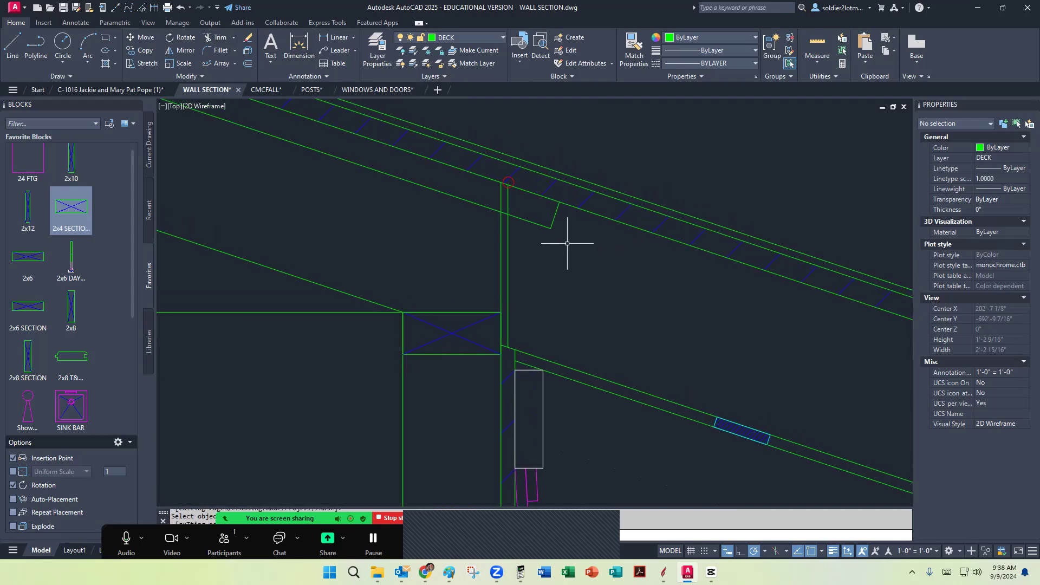
pyautogui.click(554, 218)
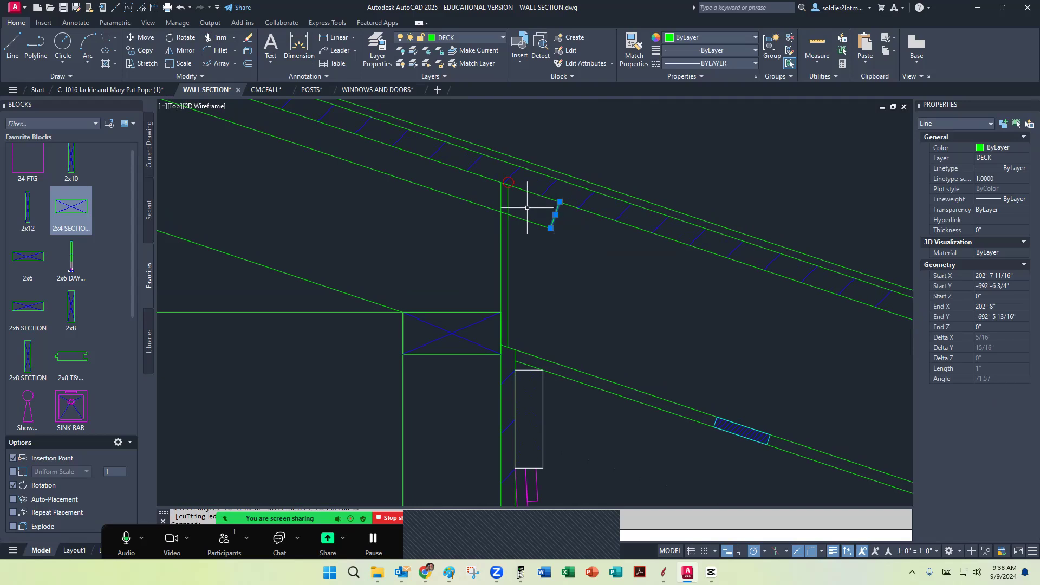
pyautogui.press('Escape')
# Offset the short end line up the roof slope to mark the strip's upper end
pyautogui.click(247, 66)
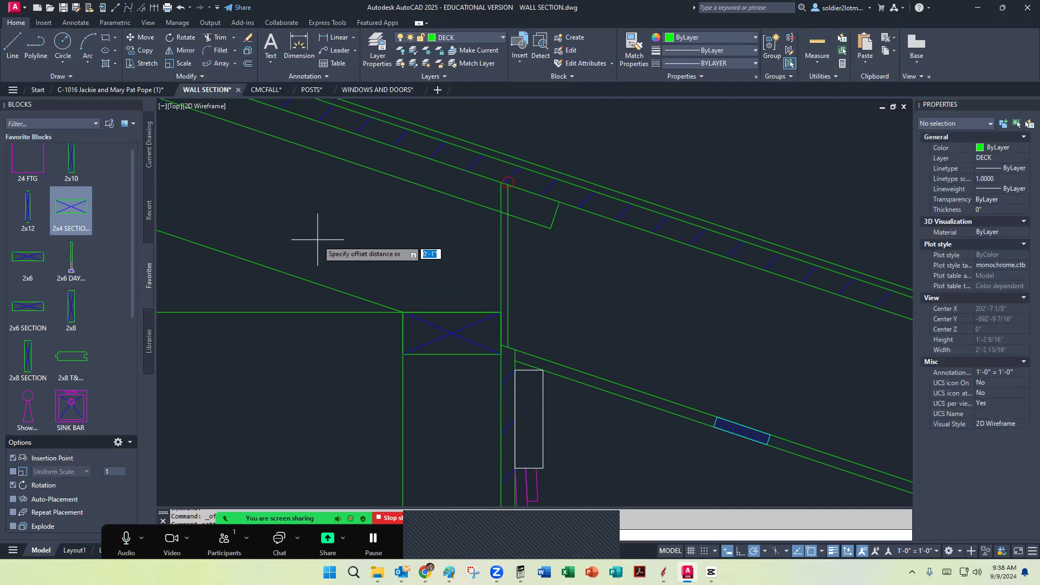
pyautogui.press('Return')
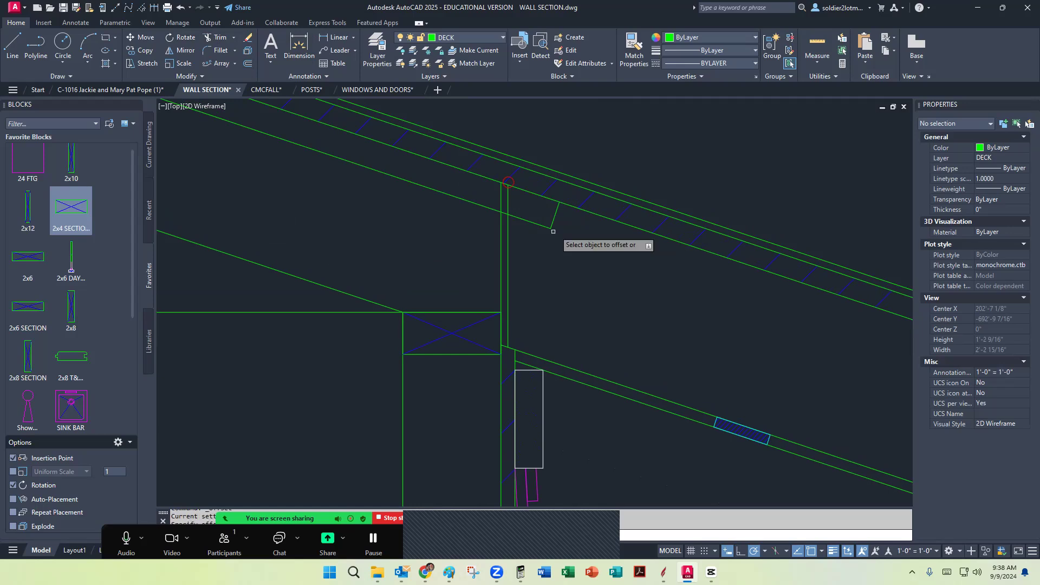
pyautogui.click(554, 215)
pyautogui.click(511, 207)
pyautogui.scroll(-7, 424, 194)
pyautogui.scroll(2, 340, 165)
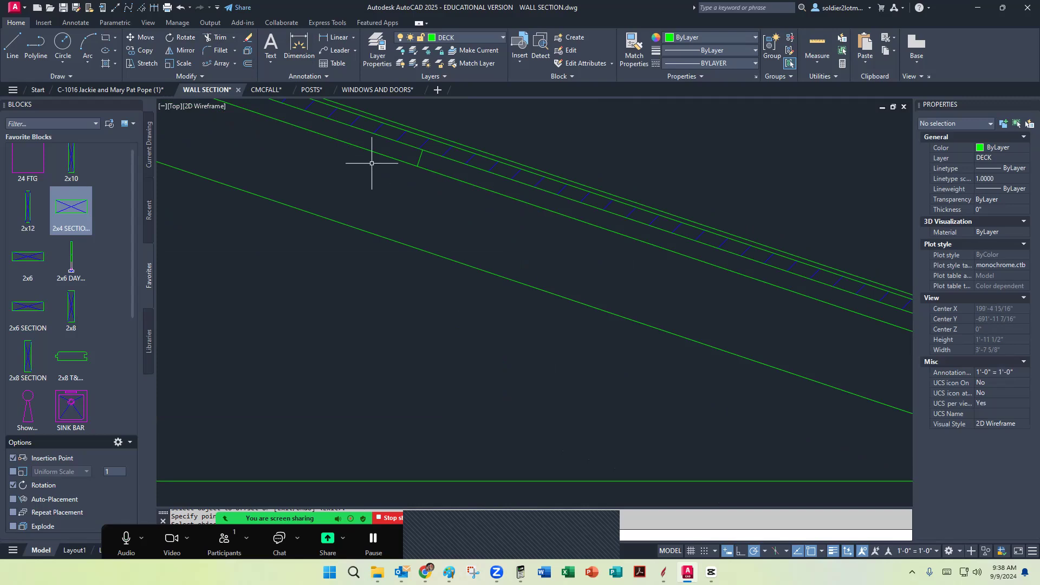
# Trim the offset roof line beyond the strip's upper end line
pyautogui.click(216, 37)
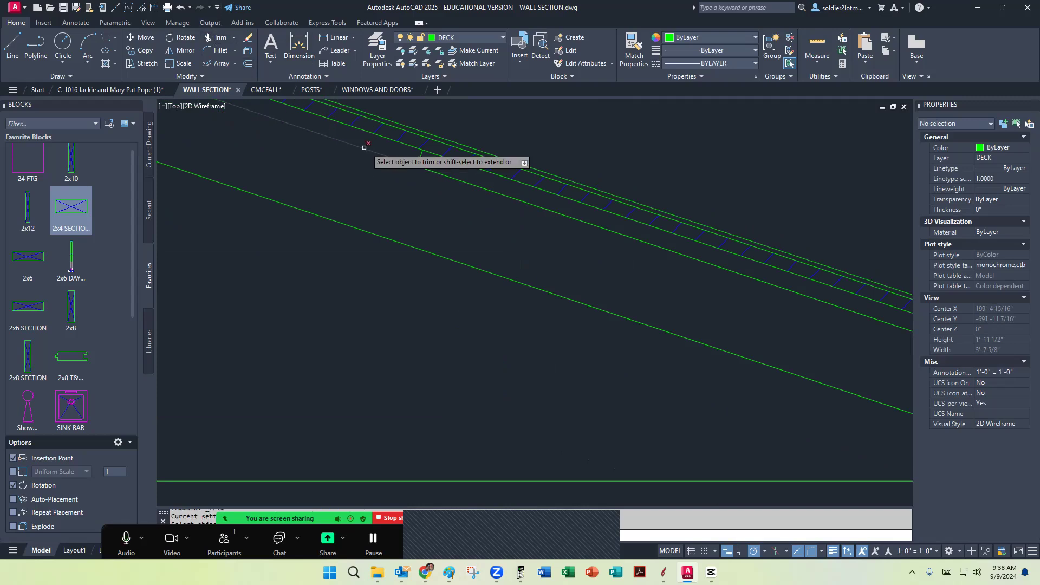
pyautogui.click(366, 147)
pyautogui.scroll(-2, 372, 164)
pyautogui.moveTo(404, 193); pyautogui.dragTo(370, 205, button='middle')
# Trim the two vertical wall lines out of the strip beneath the roof deck and regenerate the drawing
pyautogui.click(216, 37)
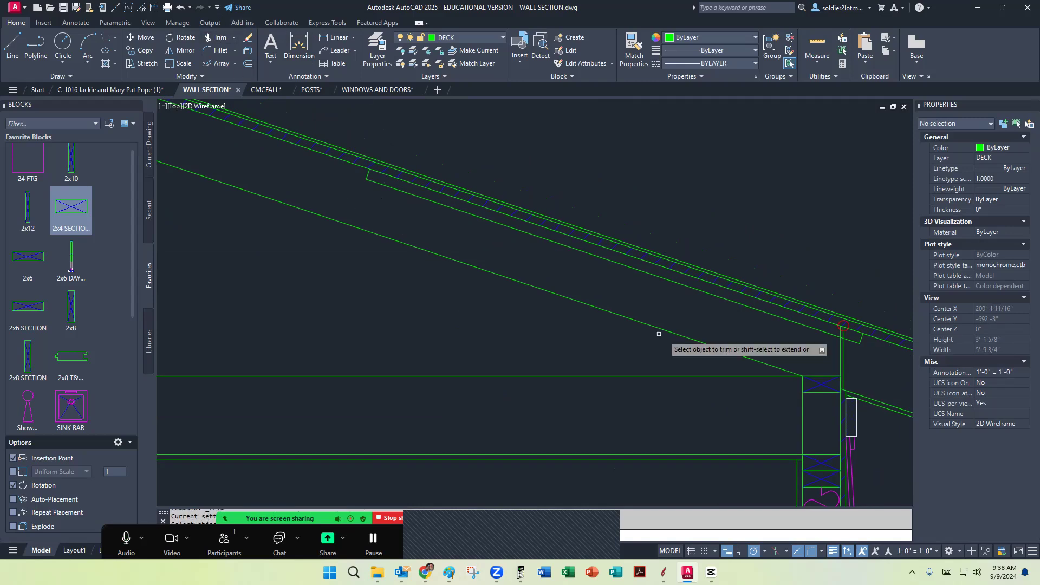
pyautogui.scroll(8, 859, 336)
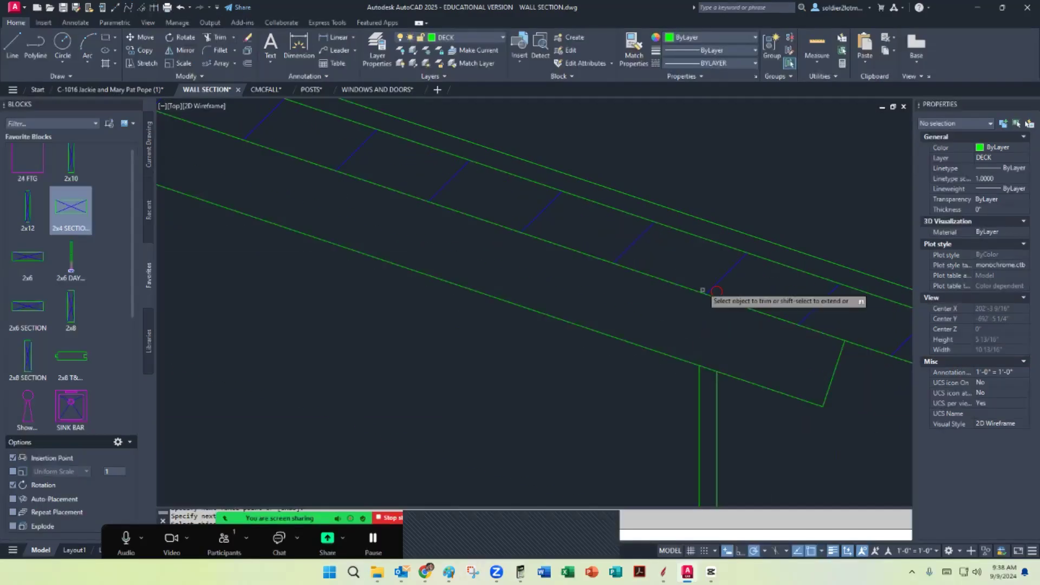
pyautogui.scroll(-8, 704, 319)
pyautogui.press('Return')
pyautogui.moveTo(710, 308); pyautogui.dragTo(735, 325, button='middle')
pyautogui.press('Escape')
pyautogui.write('re')
pyautogui.press('Return')
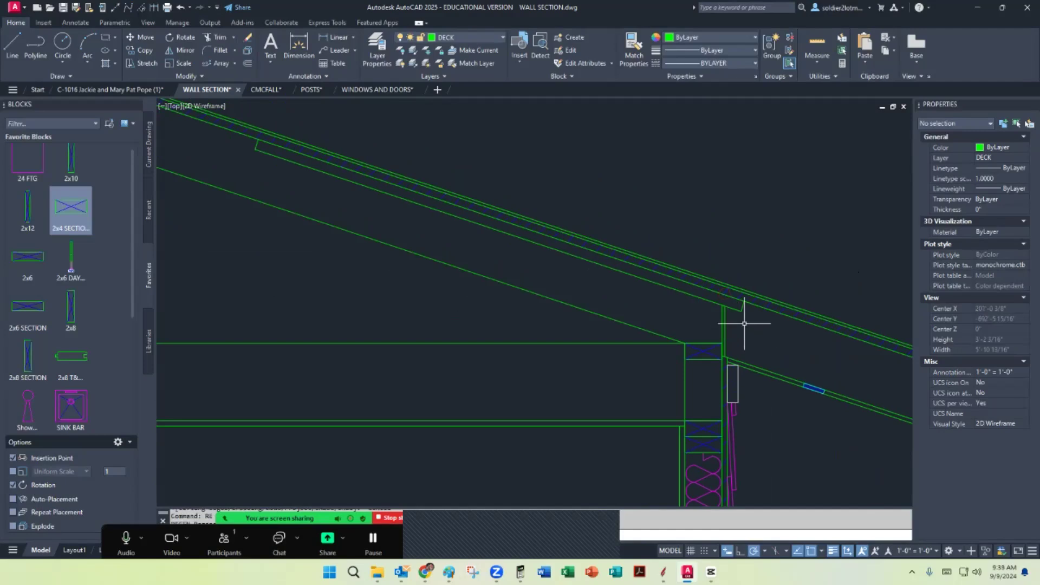
pyautogui.scroll(2, 745, 314)
pyautogui.scroll(-2, 743, 312)
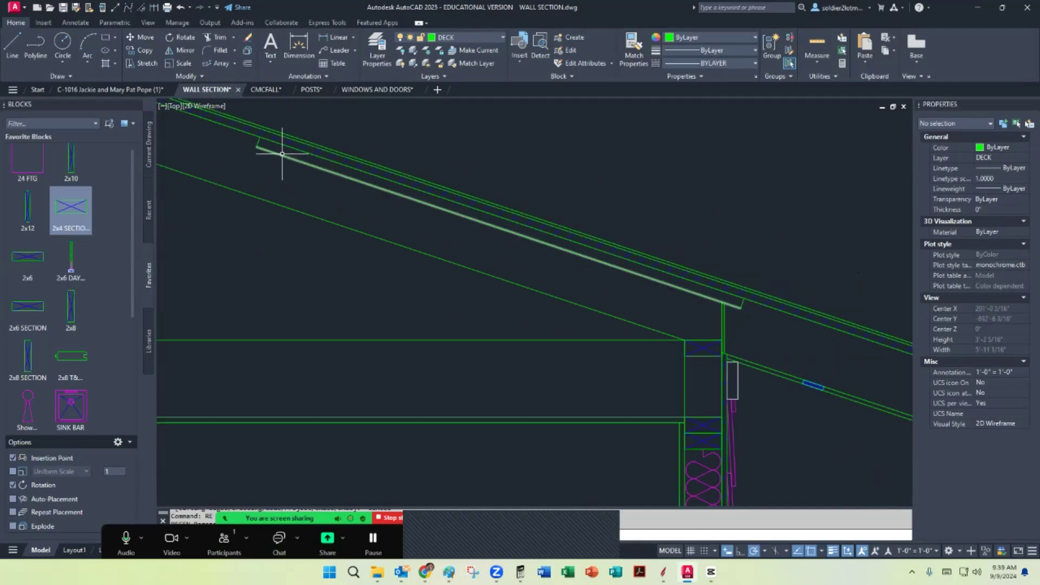
# Move the strip's long line and its two end lines to the HIDE layer
pyautogui.scroll(2, 747, 309)
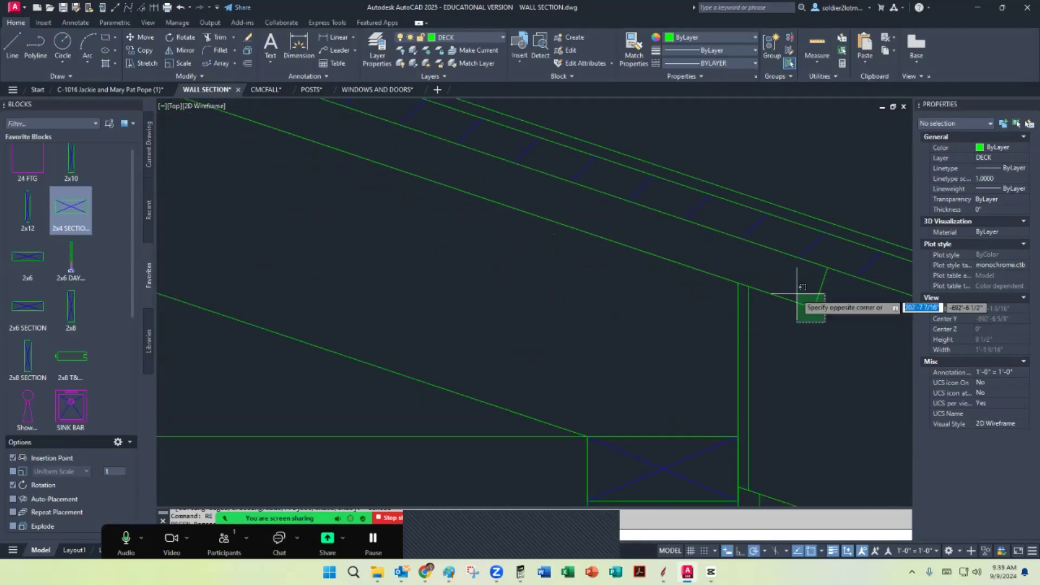
pyautogui.click(832, 332)
pyautogui.moveTo(389, 214); pyautogui.dragTo(701, 397, button='middle')
pyautogui.click(392, 289)
pyautogui.click(368, 264)
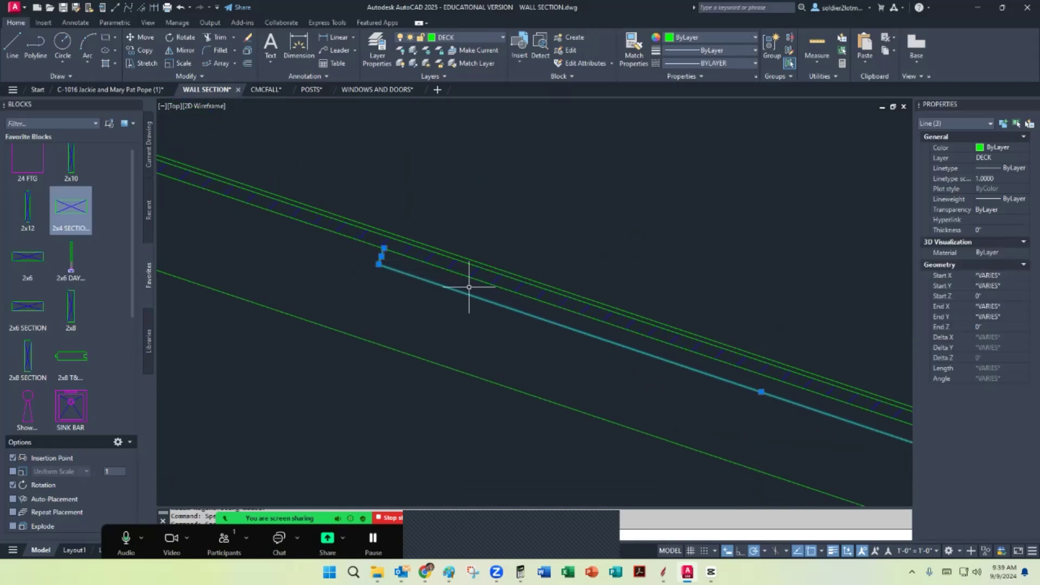
pyautogui.click(461, 36)
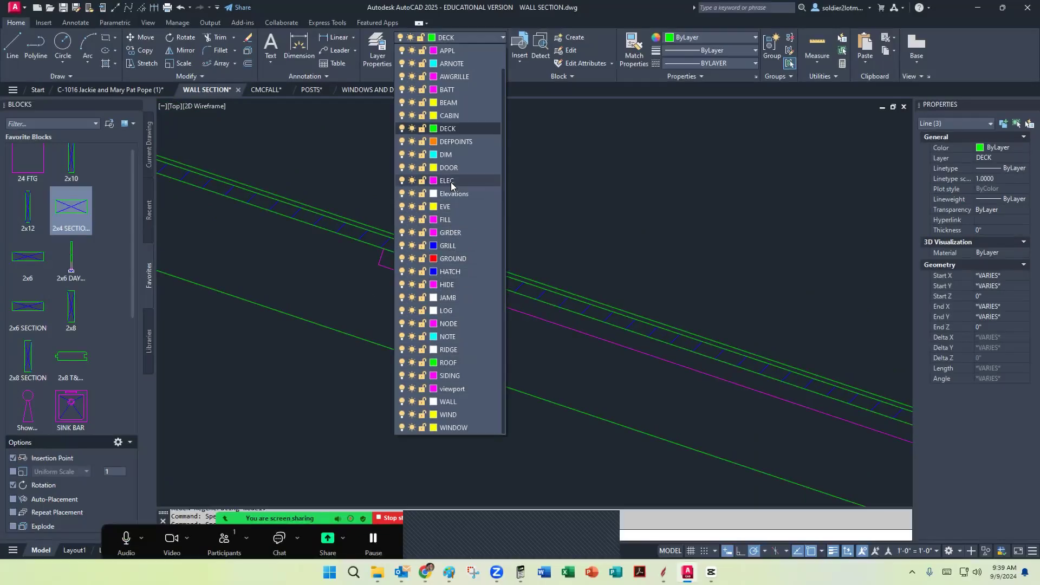
pyautogui.click(454, 285)
pyautogui.scroll(-3, 581, 298)
pyautogui.press('Escape')
pyautogui.scroll(4, 599, 324)
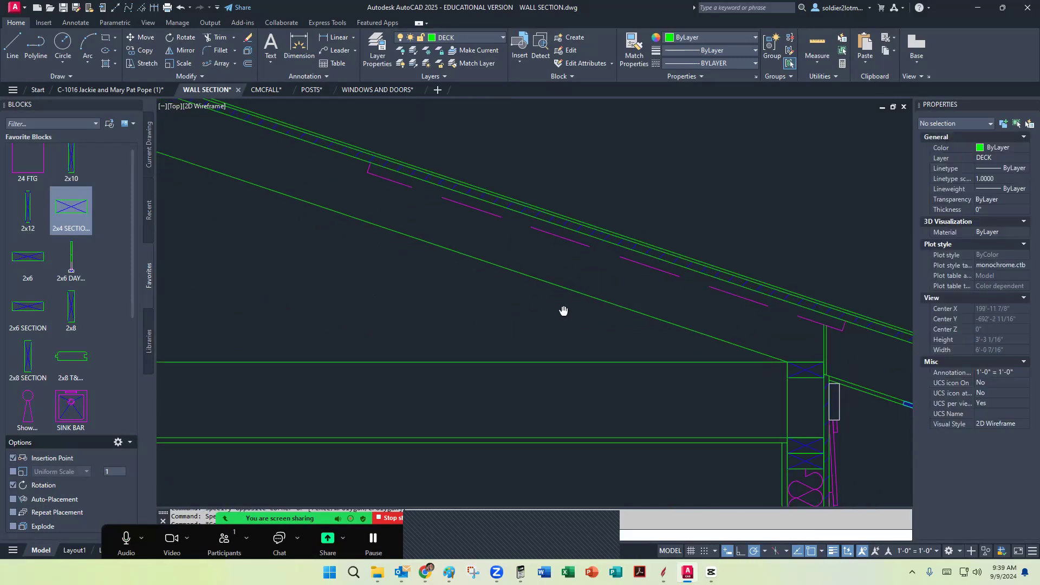
pyautogui.scroll(-2, 557, 318)
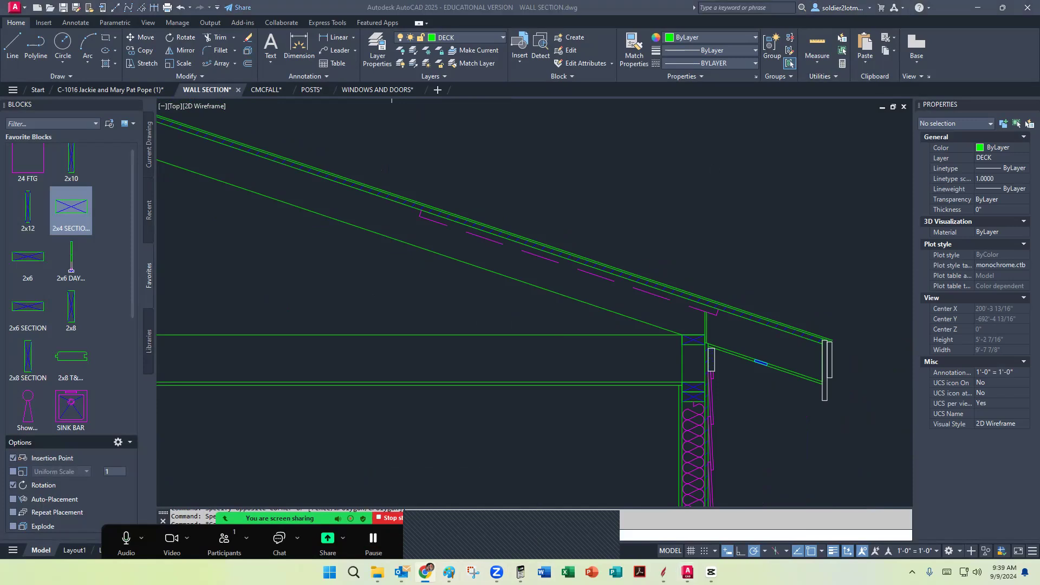
# Switch to Chrome and search the web for insulation vents
pyautogui.hotkey('alt', 'Tab')
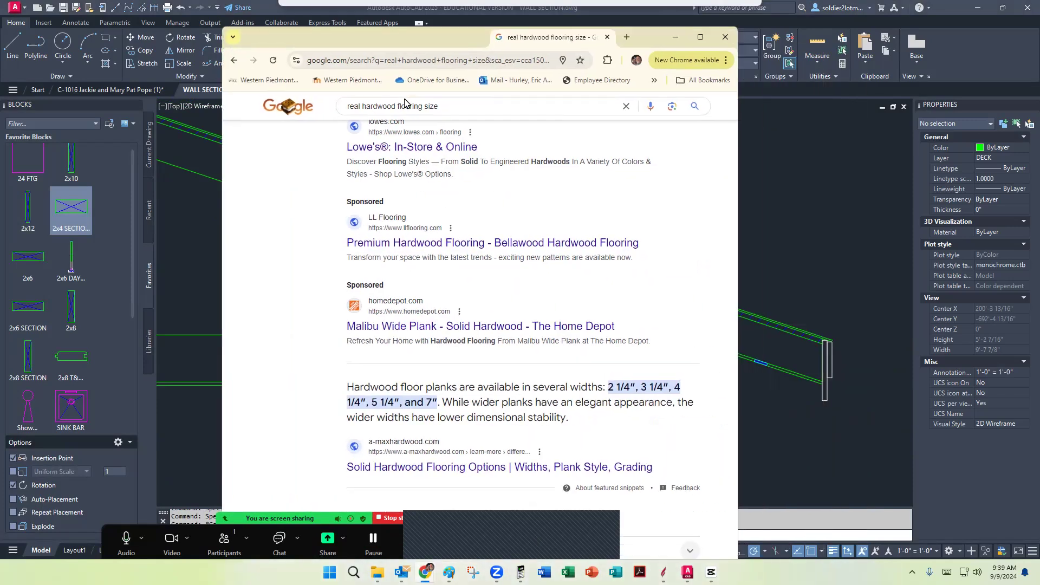
pyautogui.doubleClick(433, 39)
pyautogui.click(287, 34)
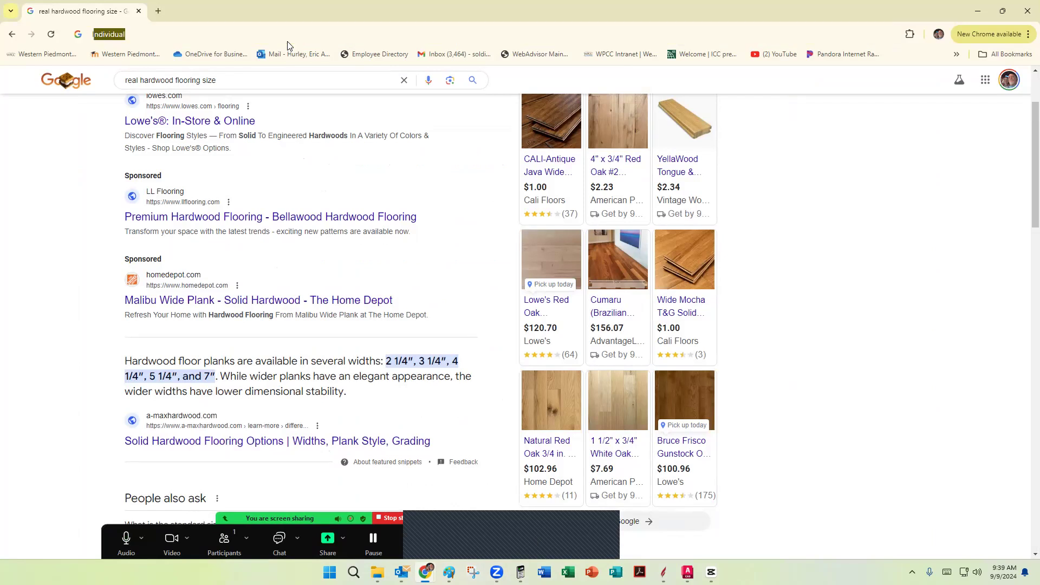
pyautogui.write('INSULATION')
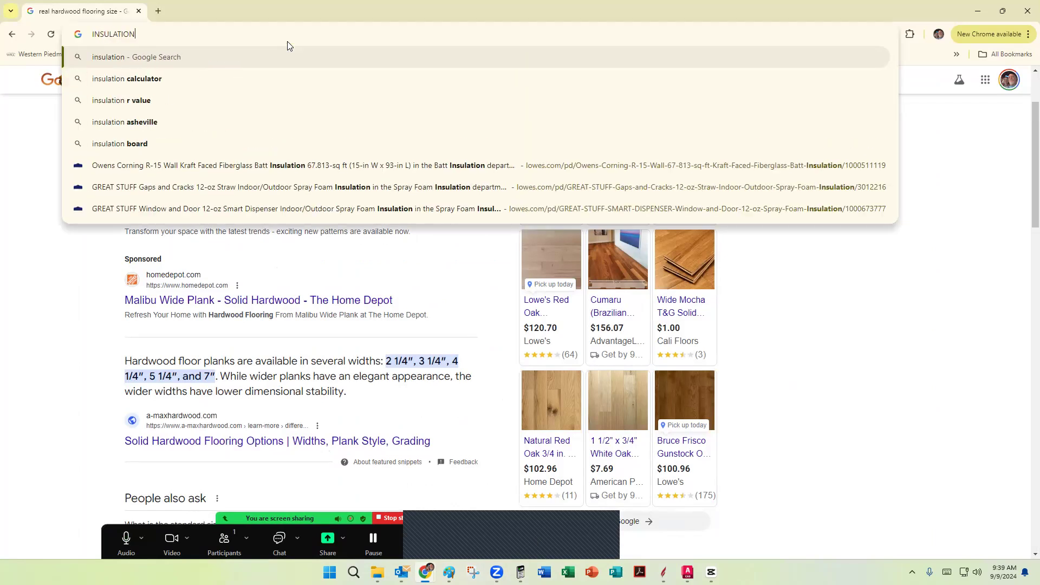
pyautogui.write(' VENT')
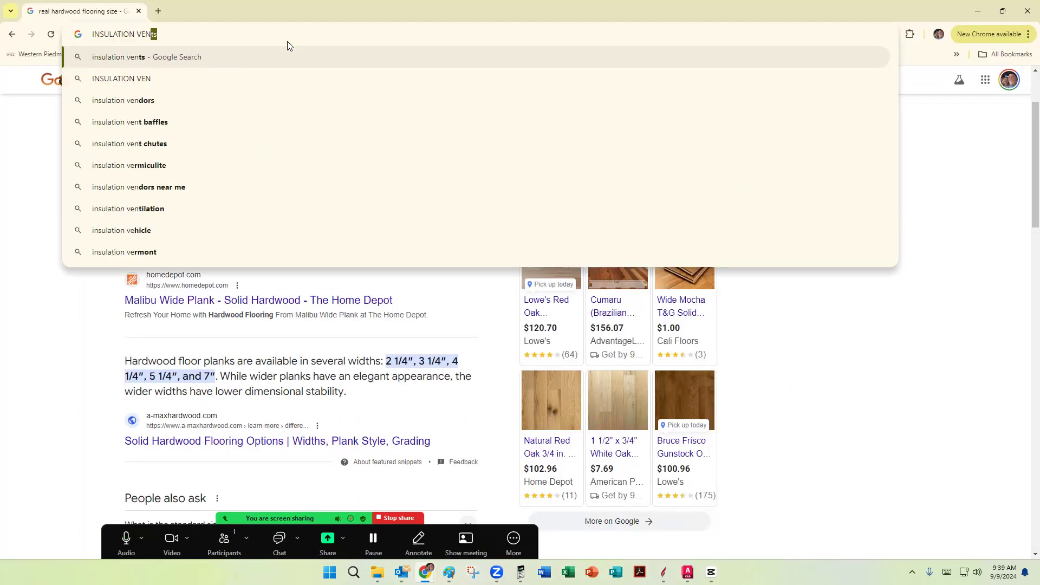
pyautogui.press('Return')
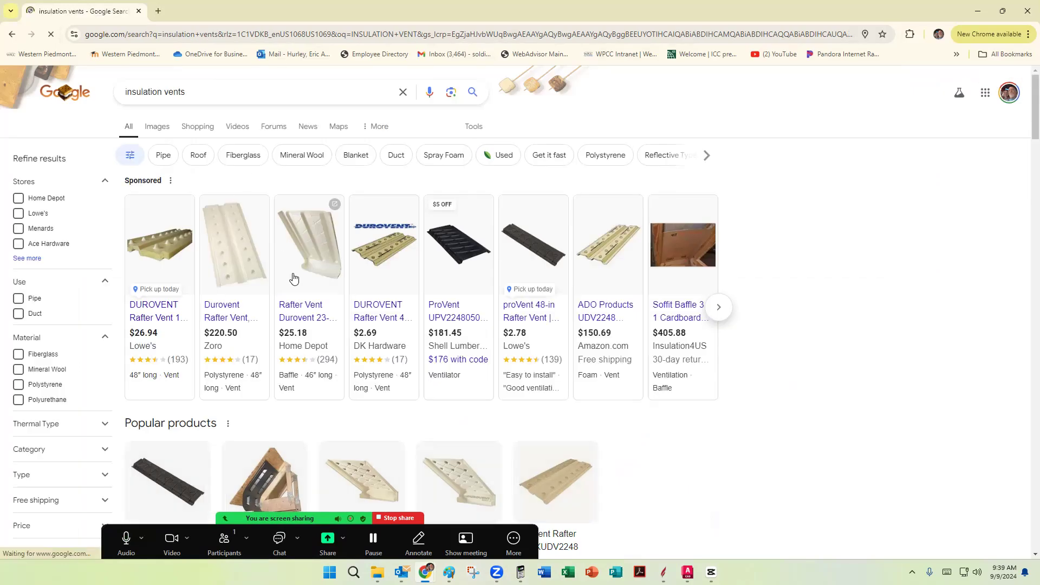
# Examine the product and image results showing how attic baffles sit between rafters at the eave, and return to AutoCAD
pyautogui.moveTo(241, 265)
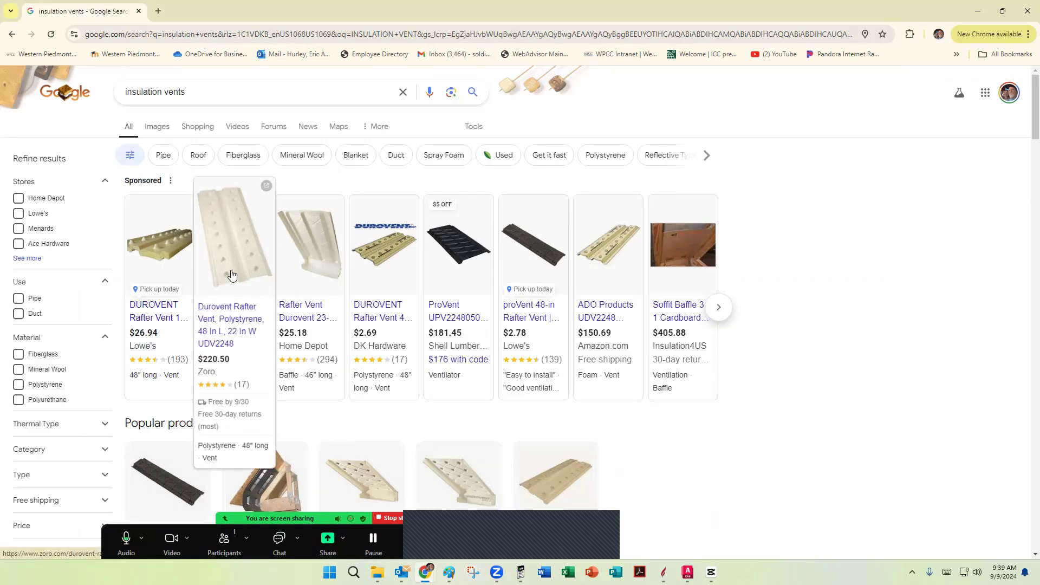
pyautogui.moveTo(658, 247)
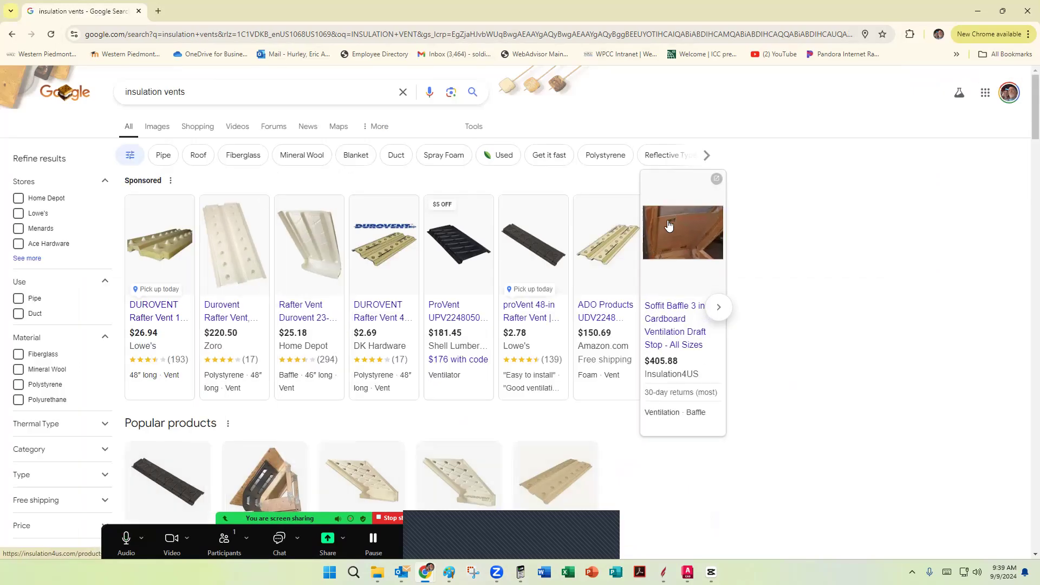
pyautogui.click(157, 127)
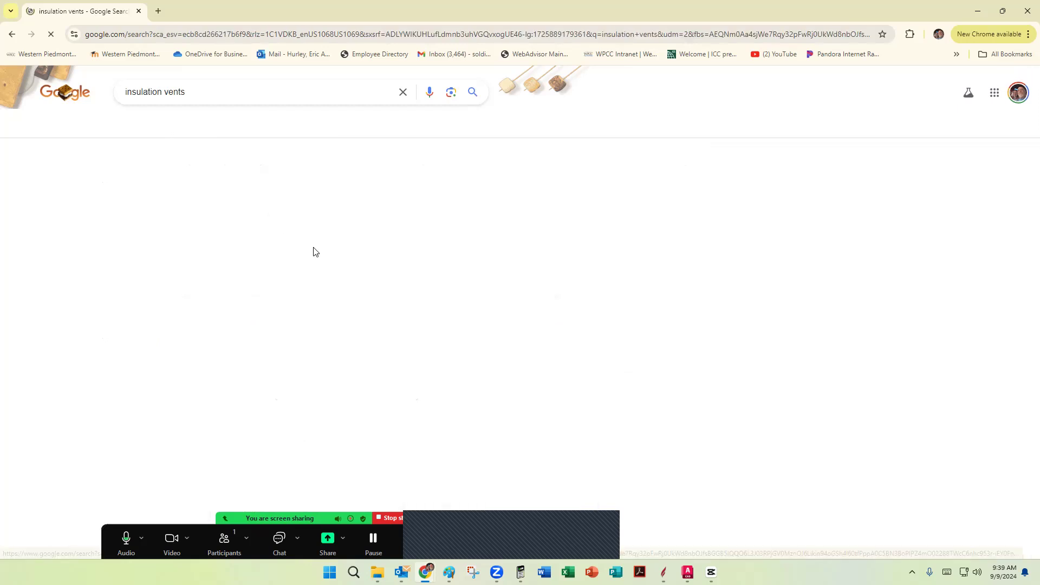
pyautogui.scroll(-3, 335, 303)
pyautogui.click(340, 317)
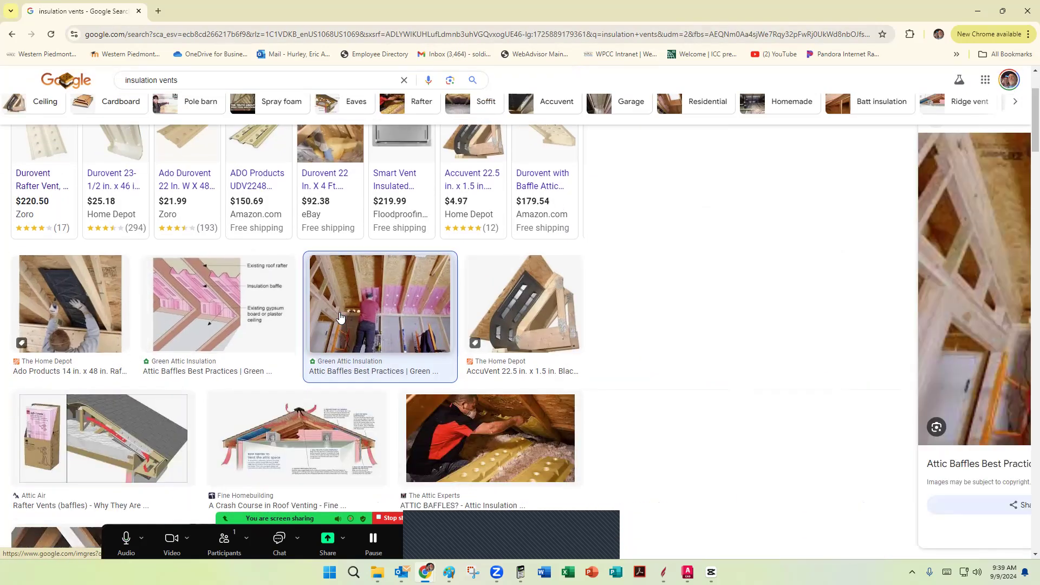
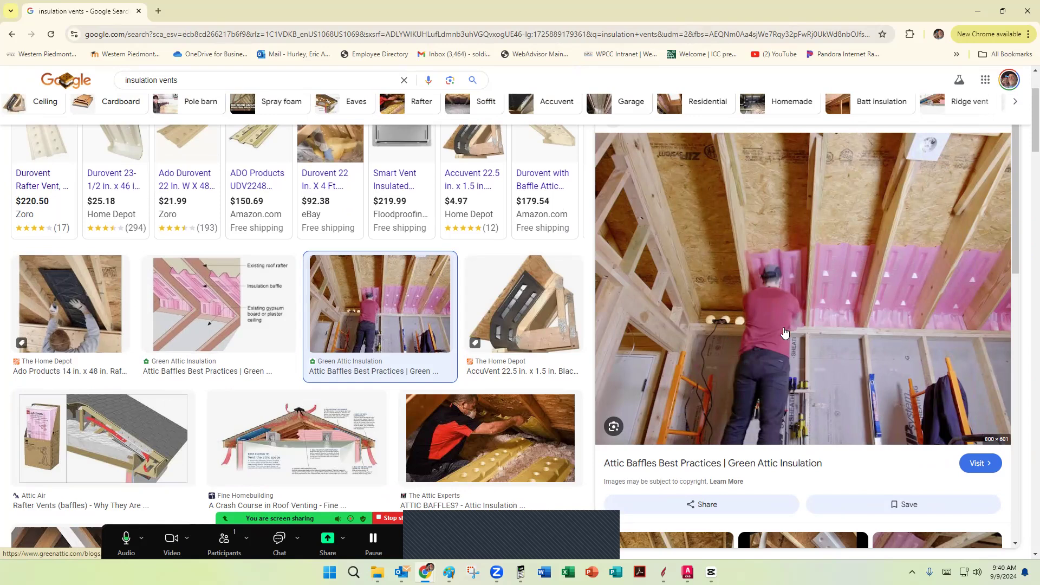
pyautogui.click(216, 332)
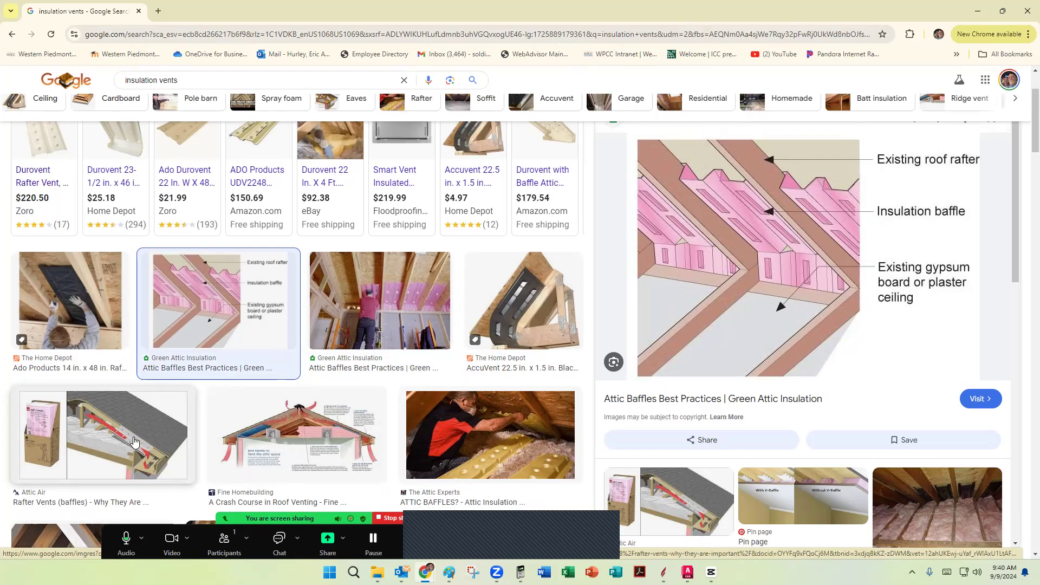
pyautogui.scroll(-5, 135, 442)
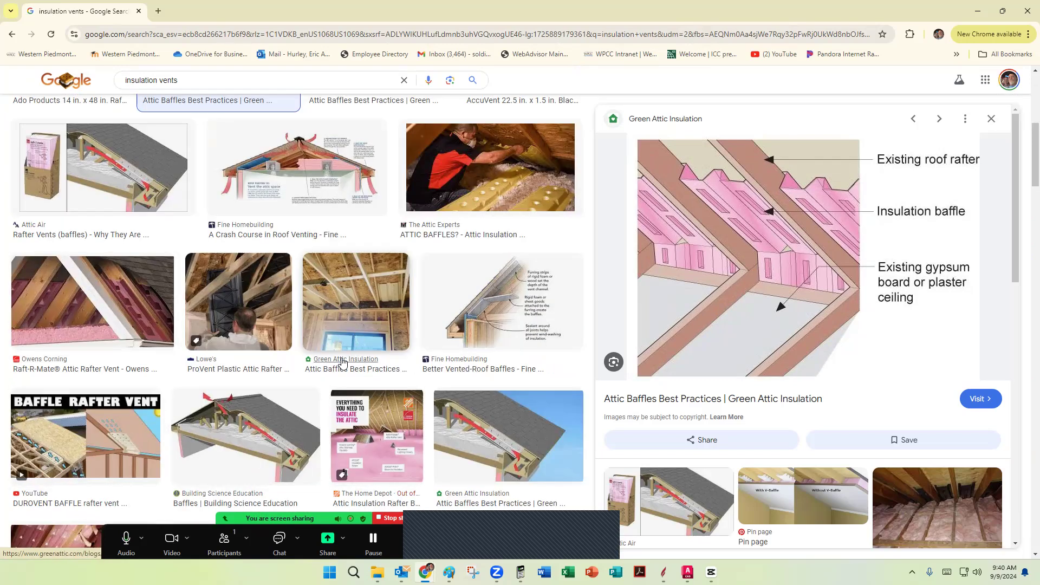
pyautogui.click(534, 476)
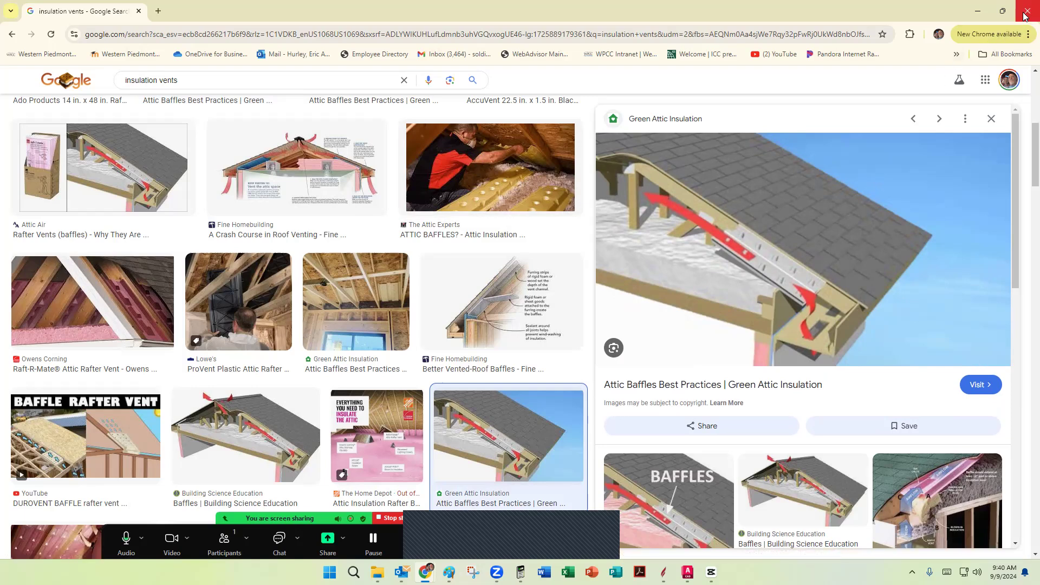
pyautogui.hotkey('alt', 'Tab')
pyautogui.hotkey('alt', 'Tab')
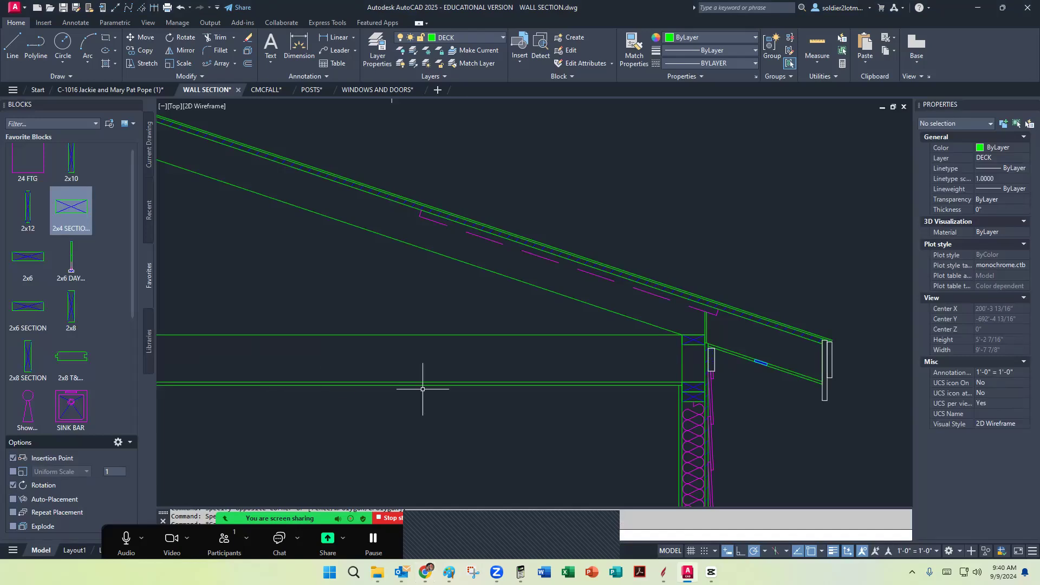
# Make BATT the current layer and draw a horizontal insulation line from the exterior wall inward along the ceiling joist
pyautogui.moveTo(453, 383); pyautogui.dragTo(426, 360, button='middle')
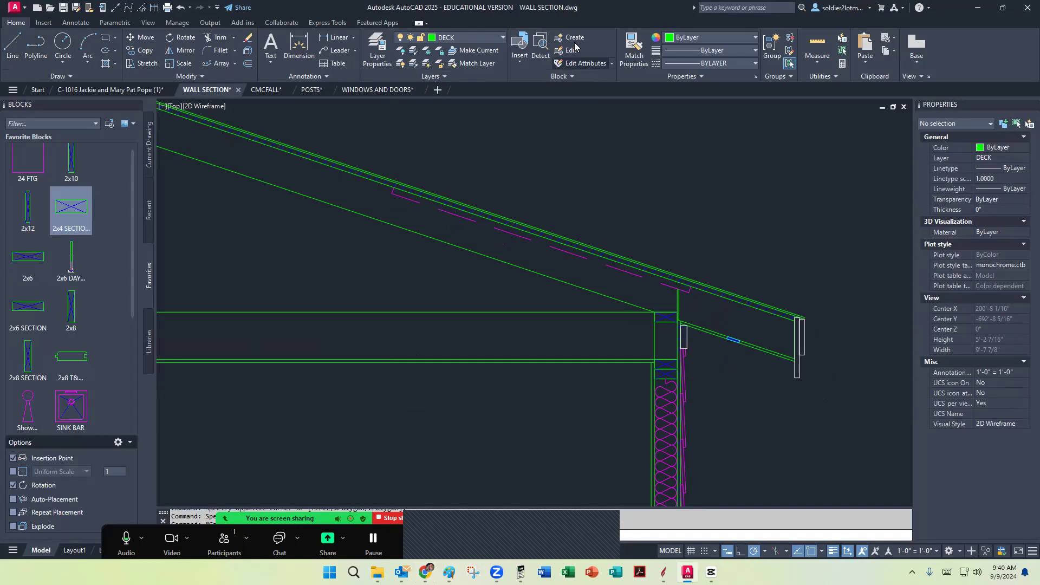
pyautogui.click(473, 38)
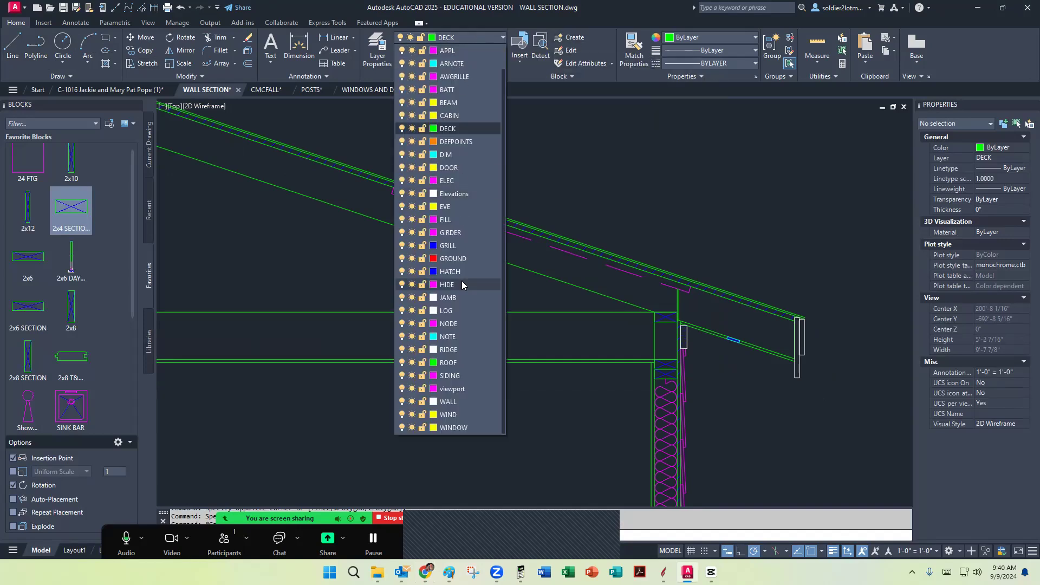
pyautogui.click(447, 90)
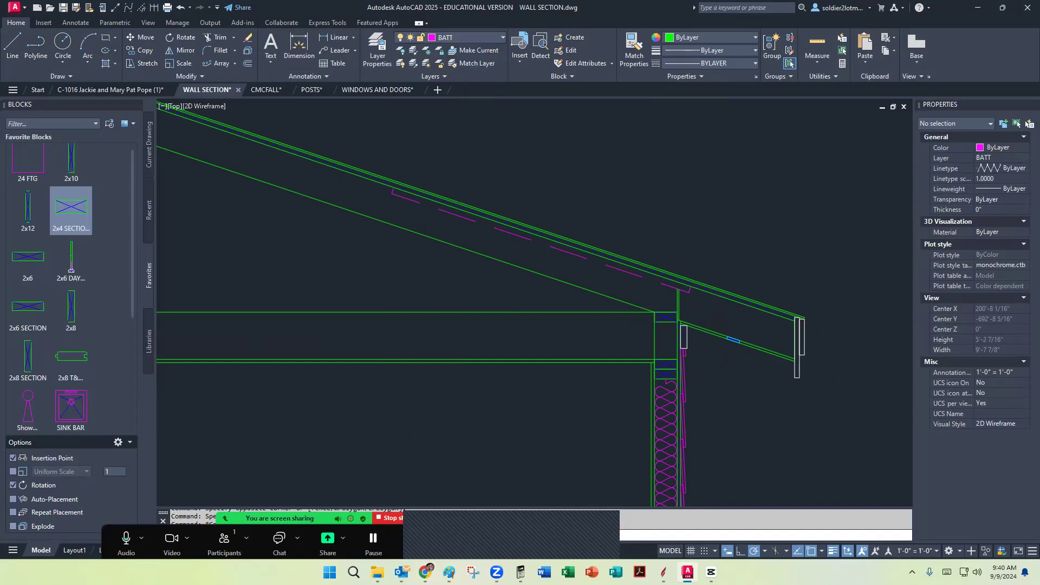
pyautogui.click(12, 39)
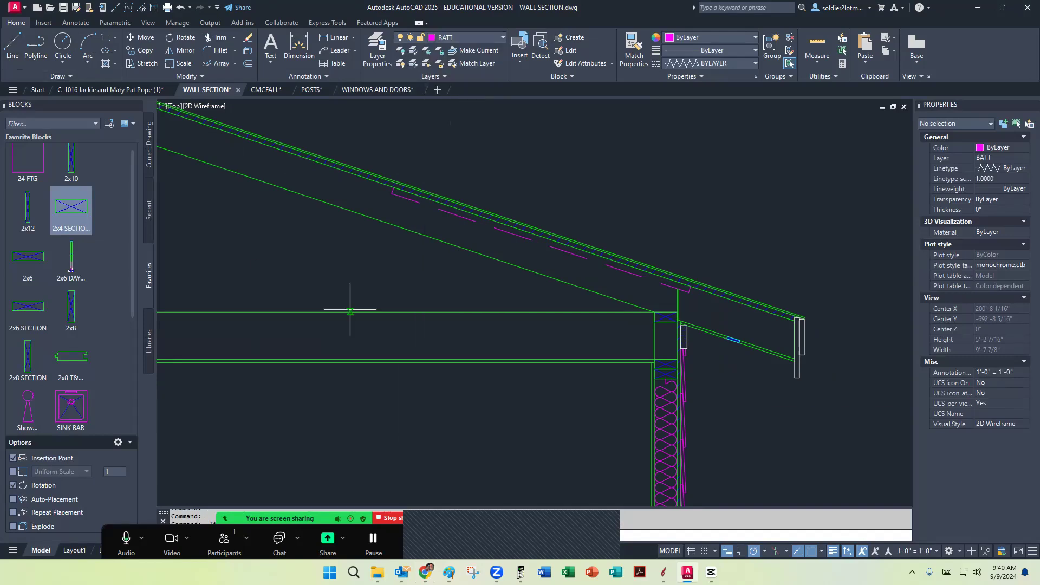
pyautogui.scroll(4, 677, 320)
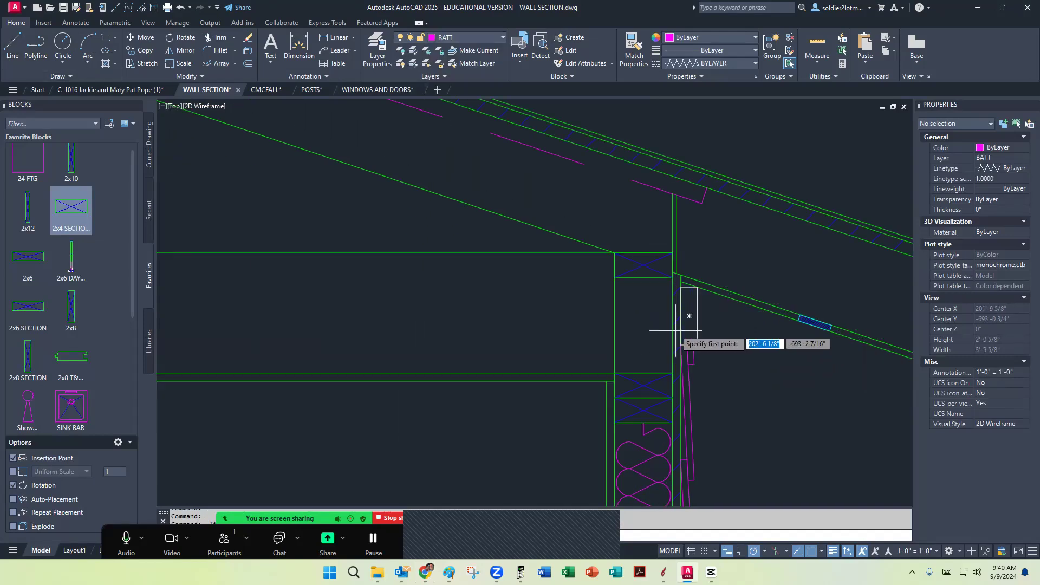
pyautogui.click(672, 300)
pyautogui.scroll(-3, 469, 282)
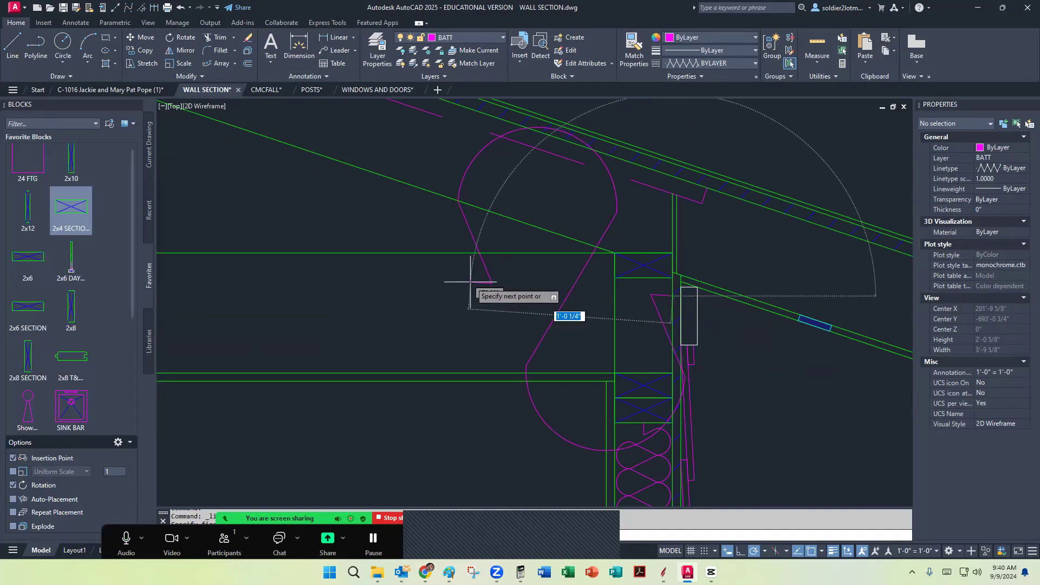
pyautogui.scroll(-2, 469, 281)
pyautogui.click(377, 285)
pyautogui.press('Return')
pyautogui.scroll(4, 377, 285)
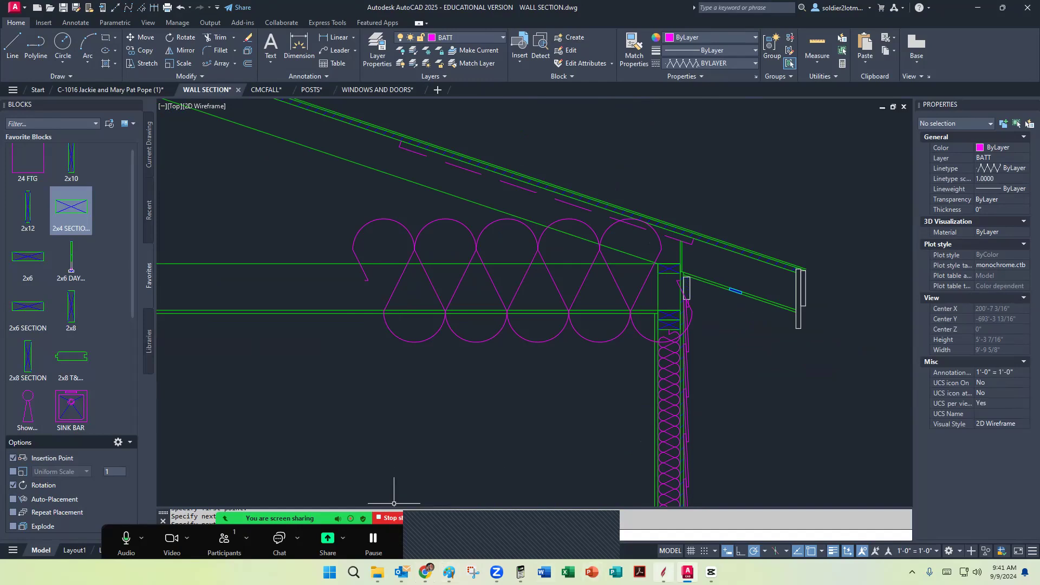
# Switch to Chrome and search the web for an R-value table
pyautogui.hotkey('alt', 'Tab')
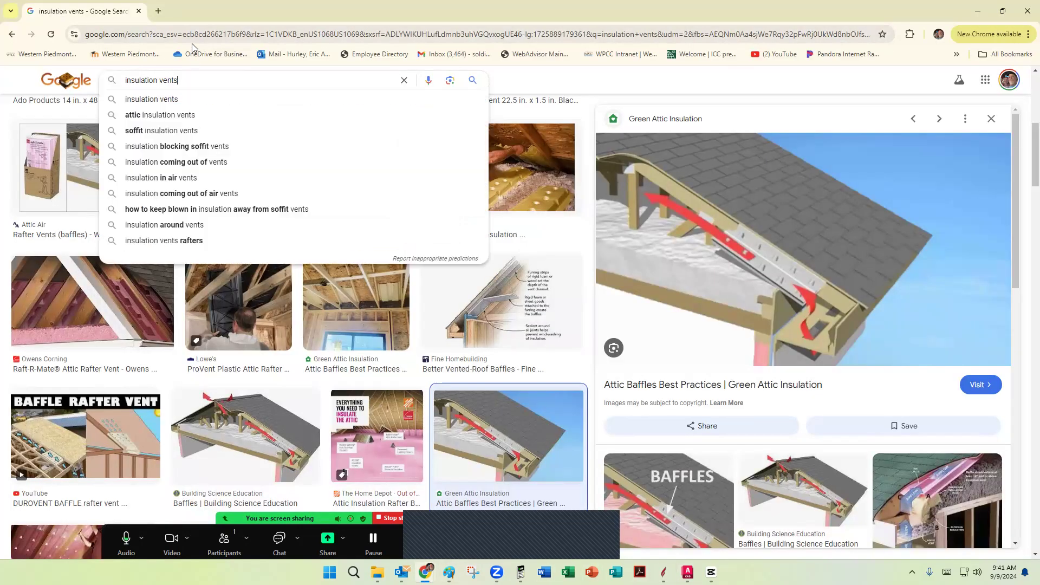
pyautogui.moveTo(191, 36); pyautogui.dragTo(139, 36)
pyautogui.doubleClick(139, 35)
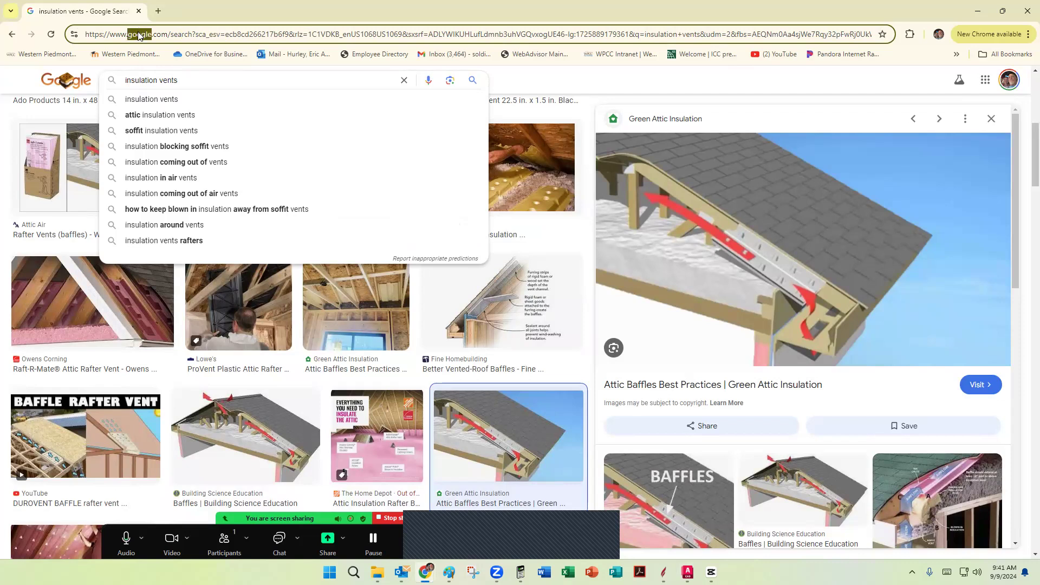
pyautogui.tripleClick(139, 36)
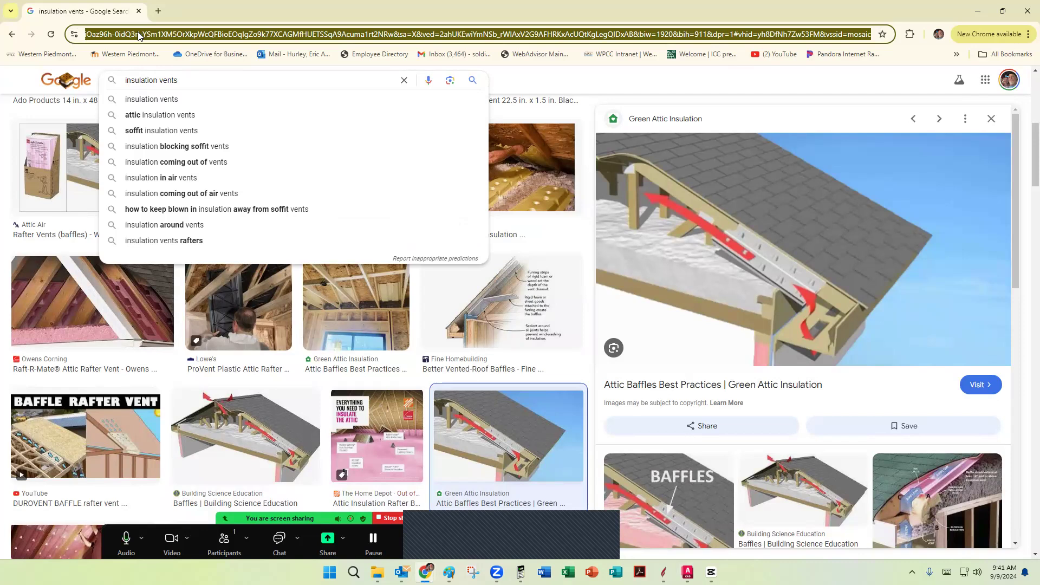
pyautogui.write('R-VA')
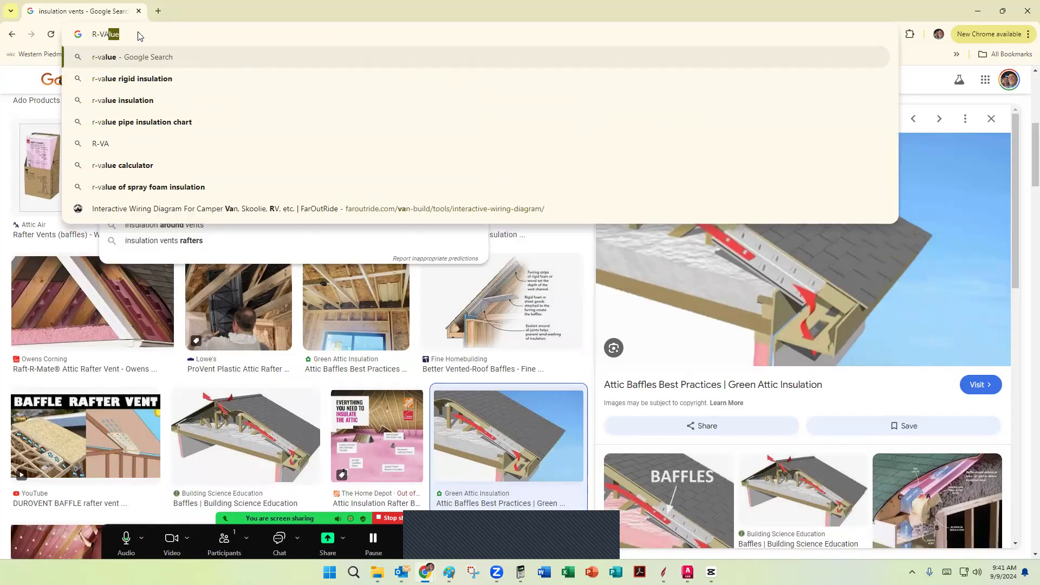
pyautogui.write('L')
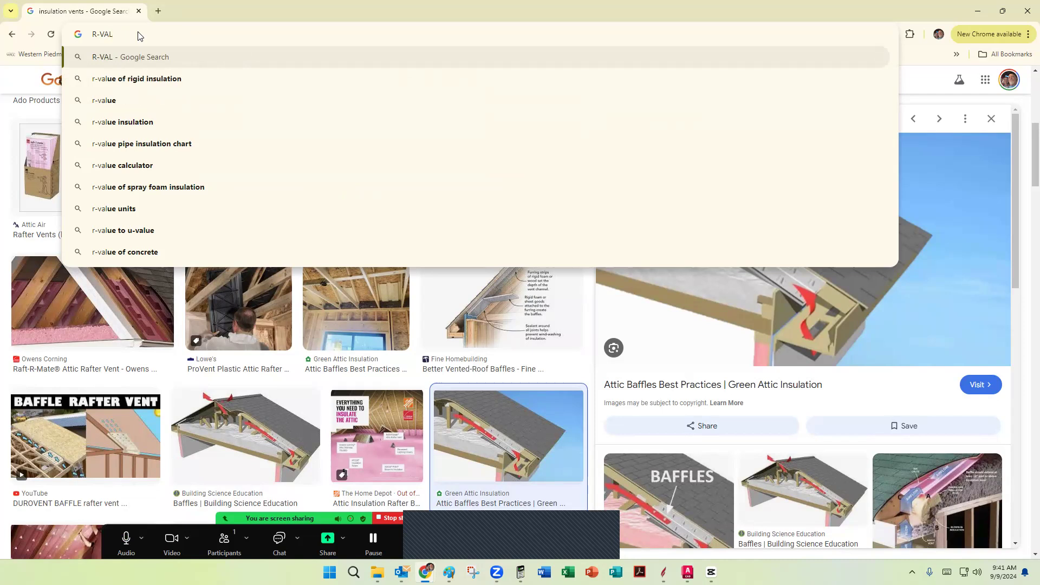
pyautogui.write('UE TABLE')
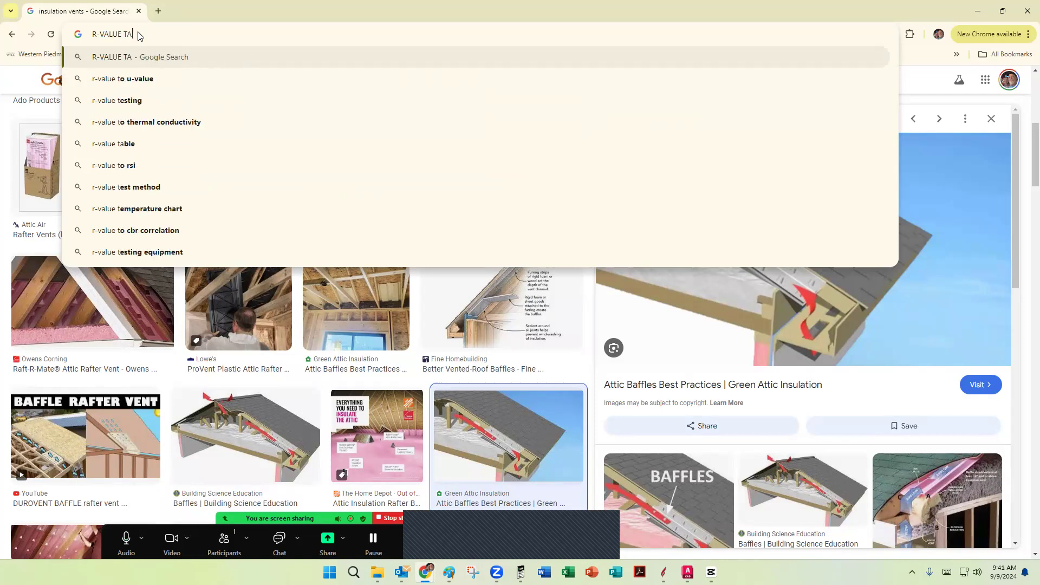
pyautogui.press('Return')
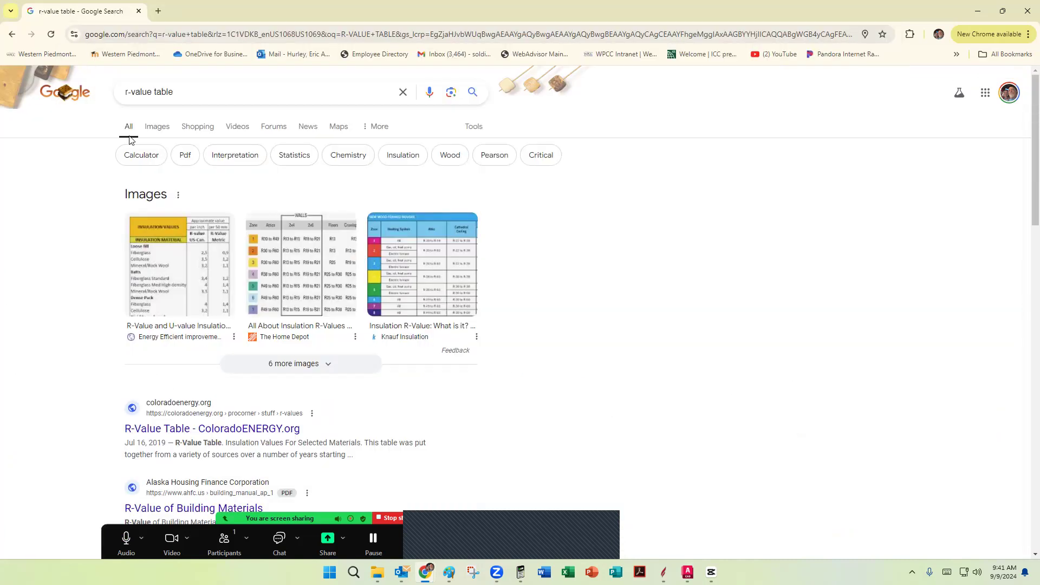
# Open the ColoradoENERGY.org R-Value Table, look up the 12" fiberglass batt's R-value, and return to AutoCAD
pyautogui.click(203, 429)
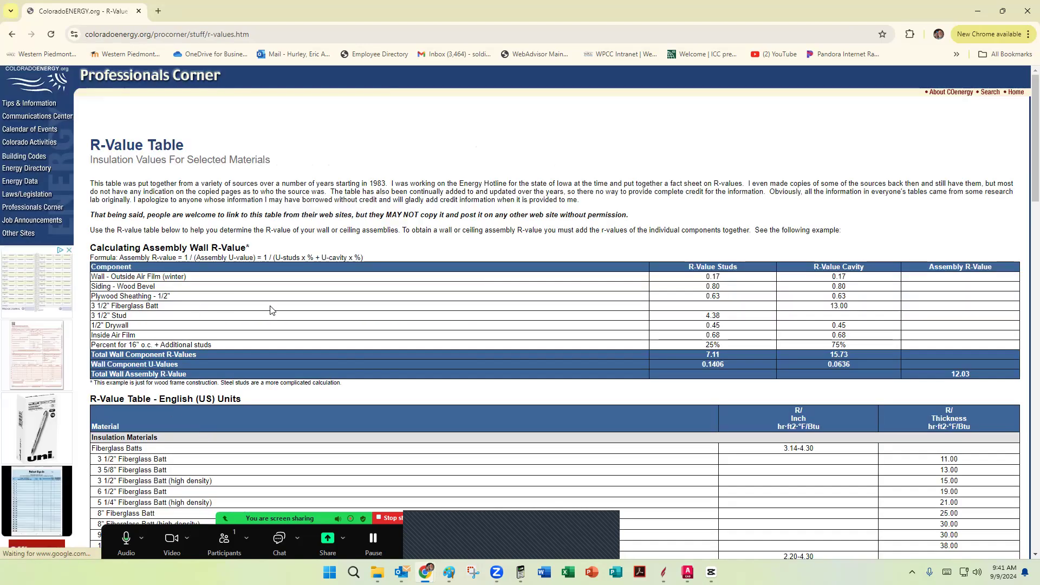
pyautogui.scroll(-5, 308, 347)
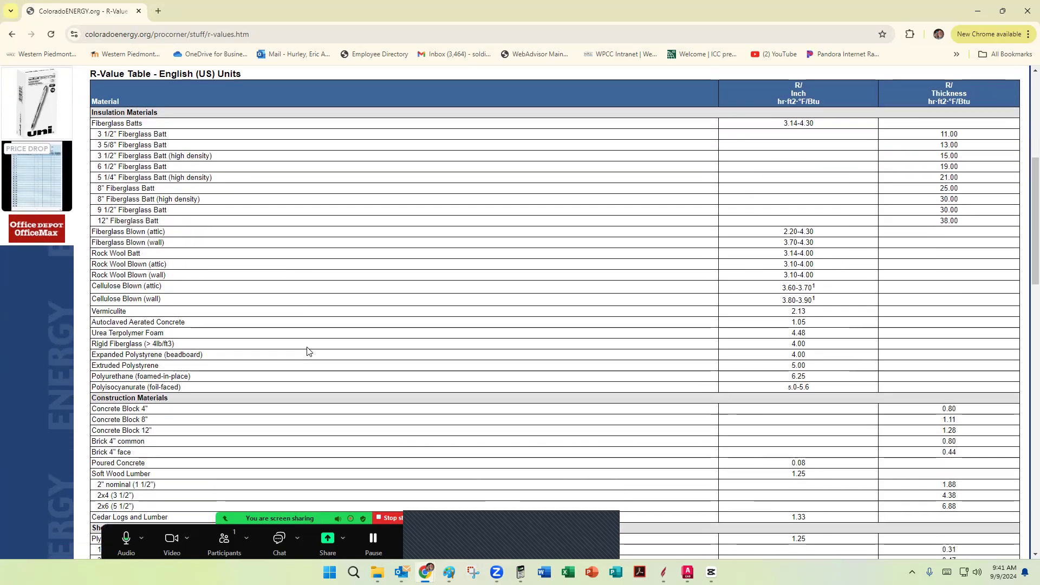
pyautogui.scroll(1, 277, 296)
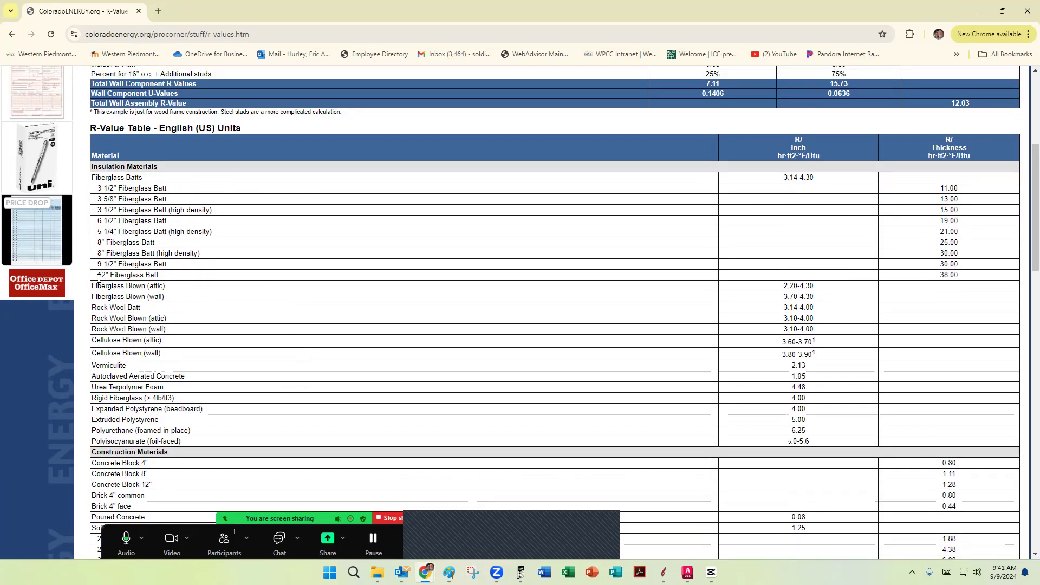
pyautogui.moveTo(946, 284); pyautogui.dragTo(928, 280)
pyautogui.moveTo(163, 278); pyautogui.dragTo(93, 276)
pyautogui.hotkey('alt', 'Tab')
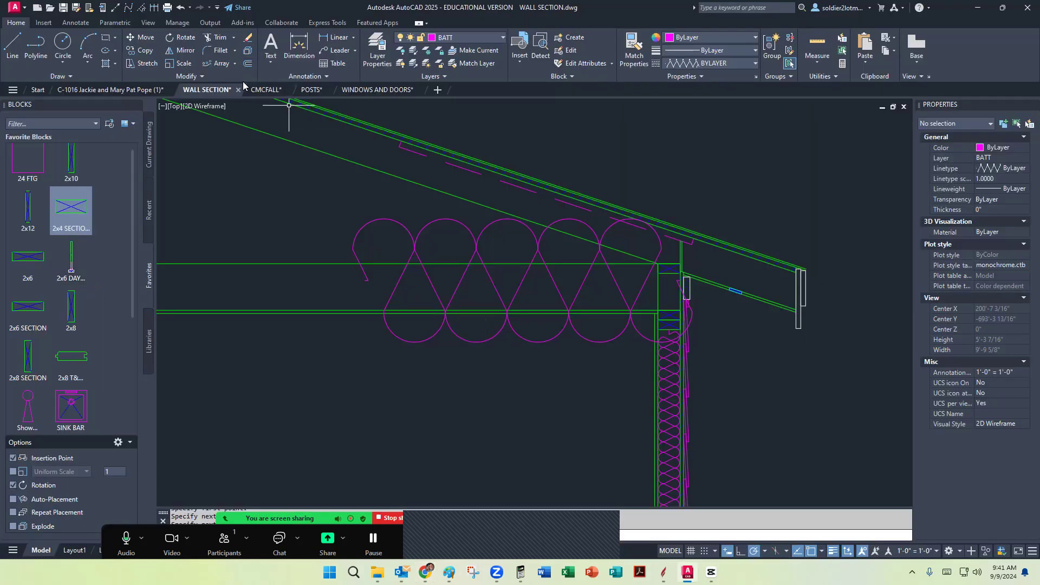
# Offset the ceiling line upward above the joist to mark the top of the attic insulation, and select the new line
pyautogui.click(247, 63)
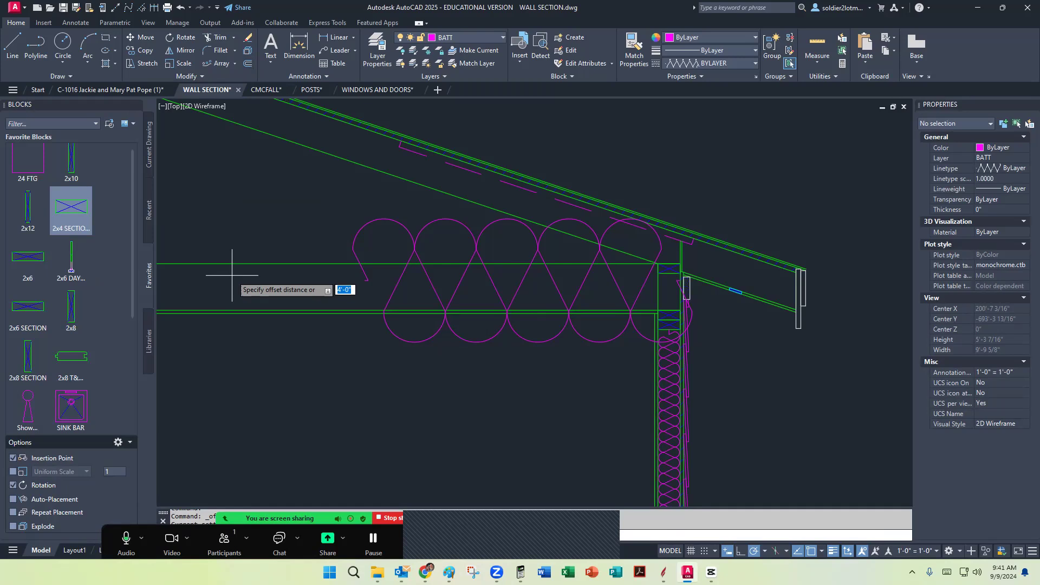
pyautogui.press('Return')
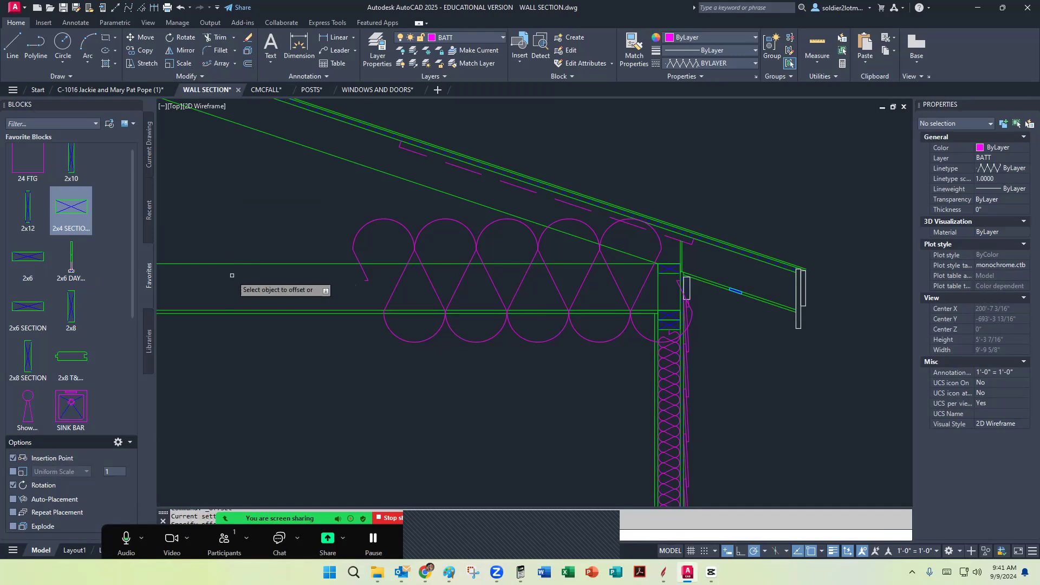
pyautogui.click(237, 312)
pyautogui.click(272, 251)
pyautogui.press('Escape')
pyautogui.click(273, 247)
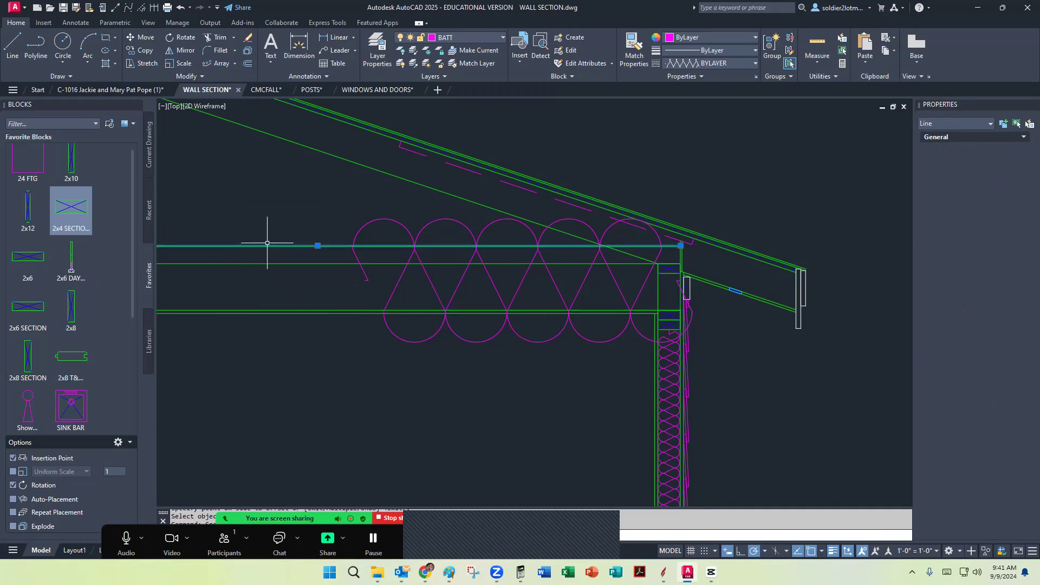
# Put the offset line marking the top of the attic insulation on the DEFPOINTS layer
pyautogui.click(477, 39)
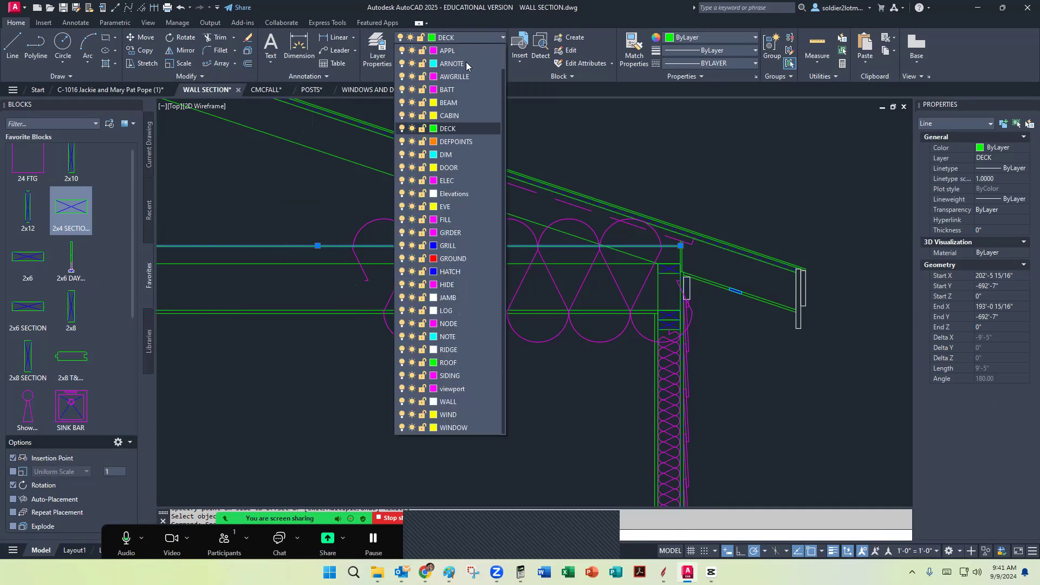
pyautogui.click(445, 142)
pyautogui.press('Escape')
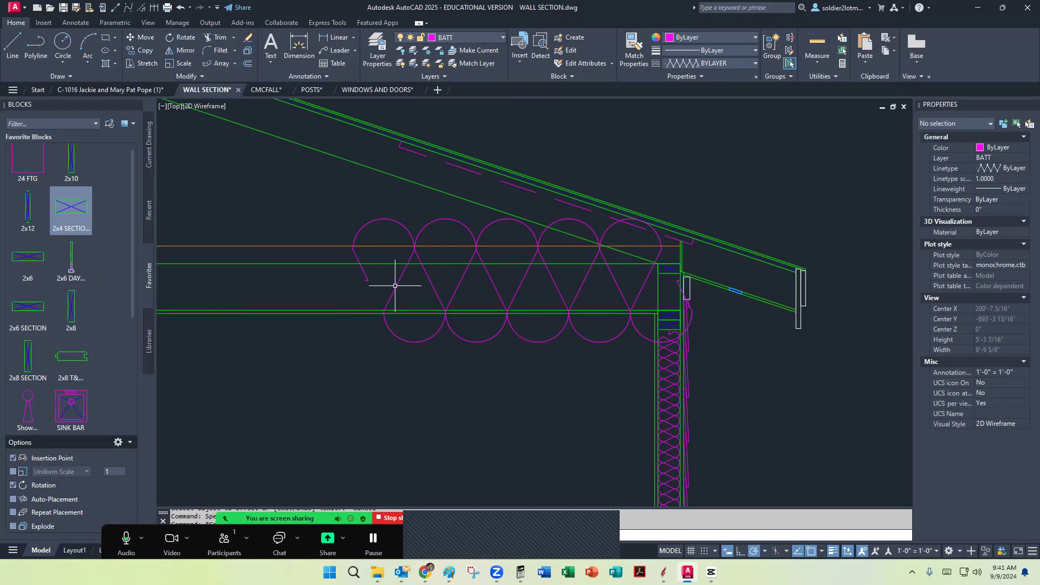
# Set the linetype scale of the attic batt insulation line to 0.5
pyautogui.click(394, 285)
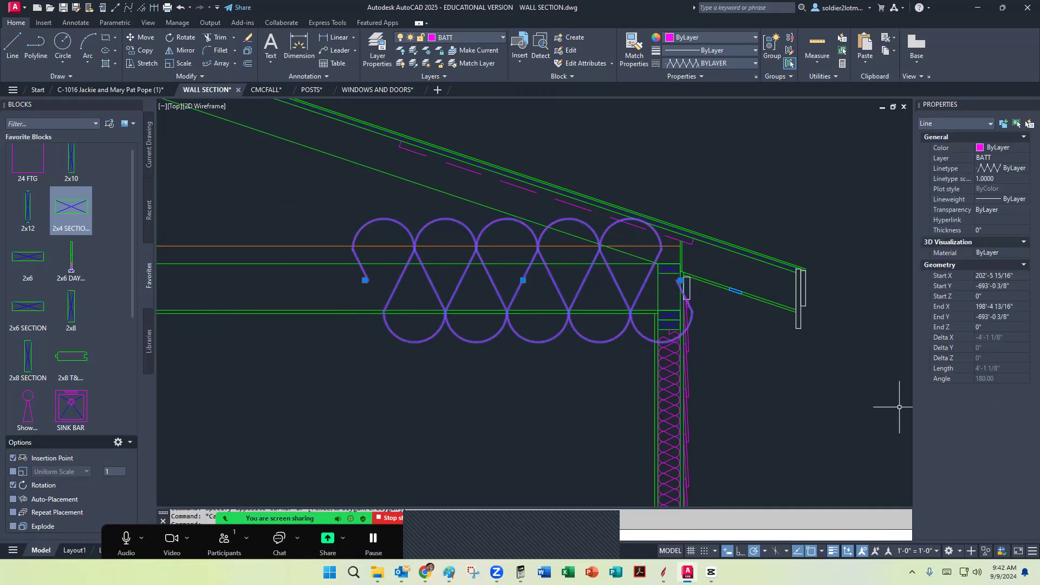
pyautogui.click(1005, 179)
pyautogui.write('.5')
pyautogui.press('Return')
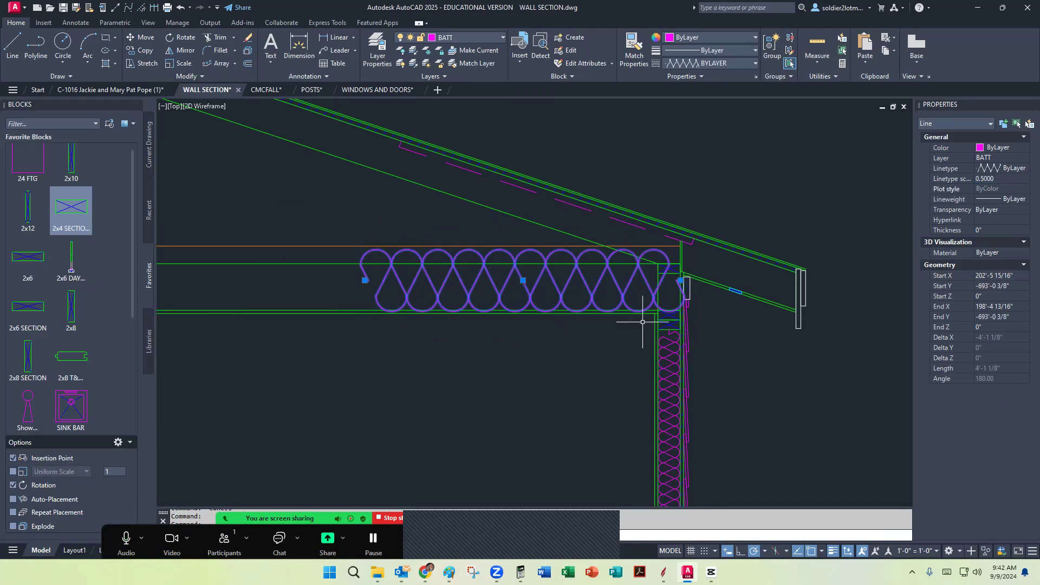
# Move the attic batt insulation line slightly upward so the bottoms of its loops rest on the ceiling line
pyautogui.scroll(5, 720, 298)
pyautogui.rightClick(604, 293)
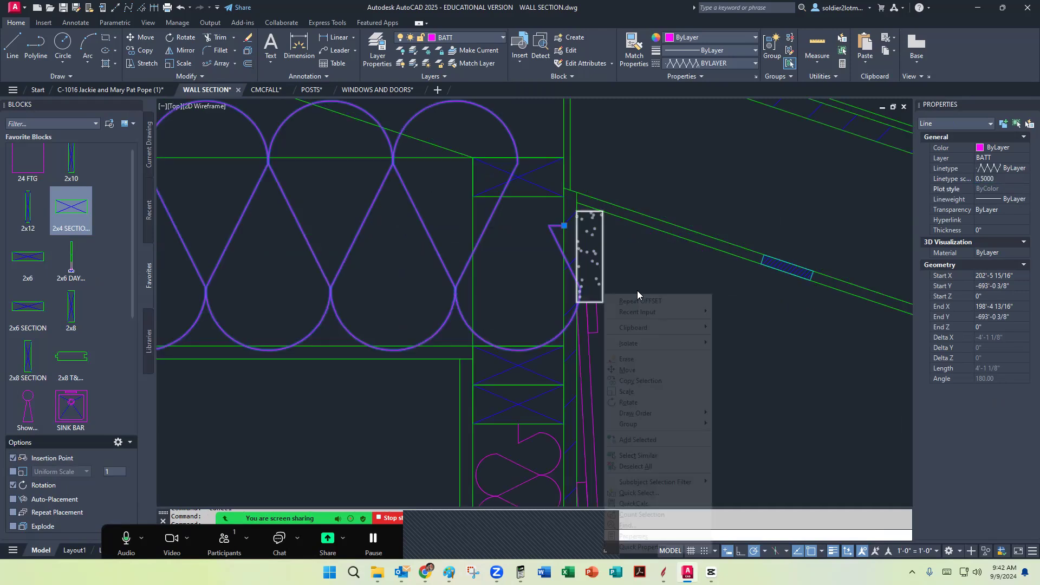
pyautogui.click(629, 369)
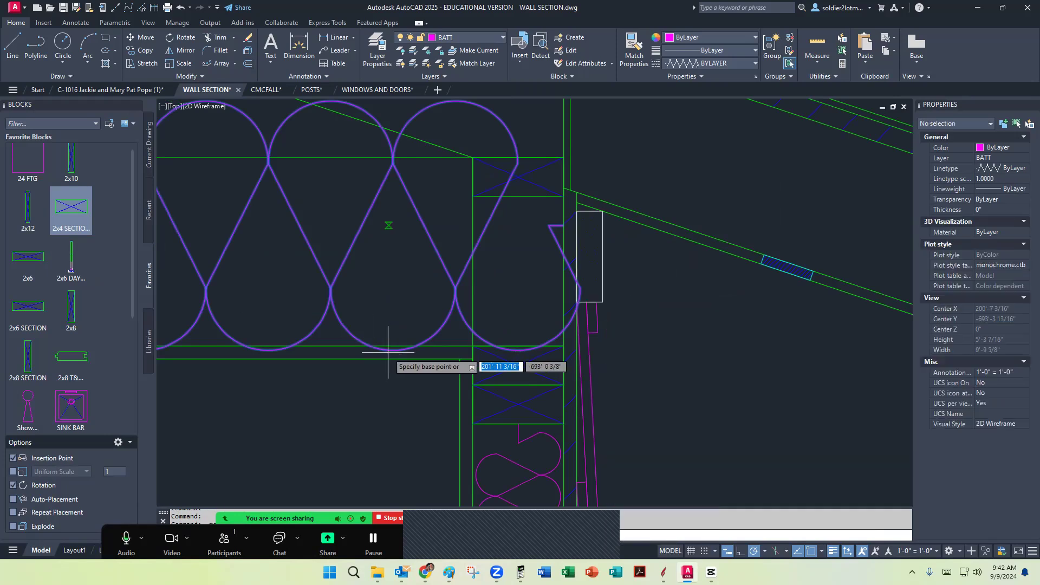
pyautogui.scroll(5, 382, 391)
pyautogui.click(378, 435)
pyautogui.click(379, 398)
pyautogui.scroll(-5, 386, 390)
pyautogui.scroll(-3, 538, 262)
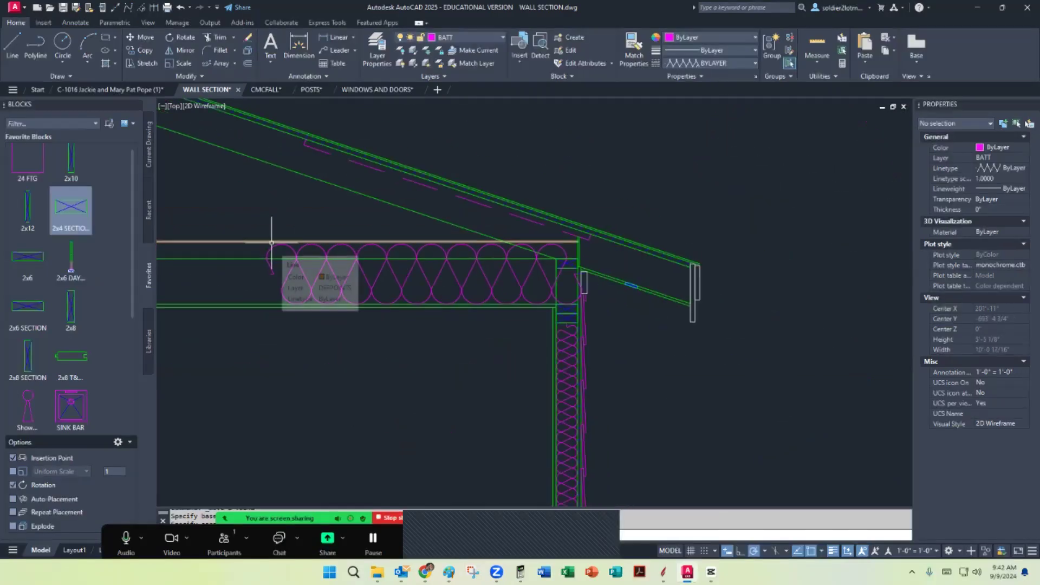
# Shorten the attic insulation line by stretching its outer end about 1 3/16" inward from the exterior wall
pyautogui.scroll(4, 572, 279)
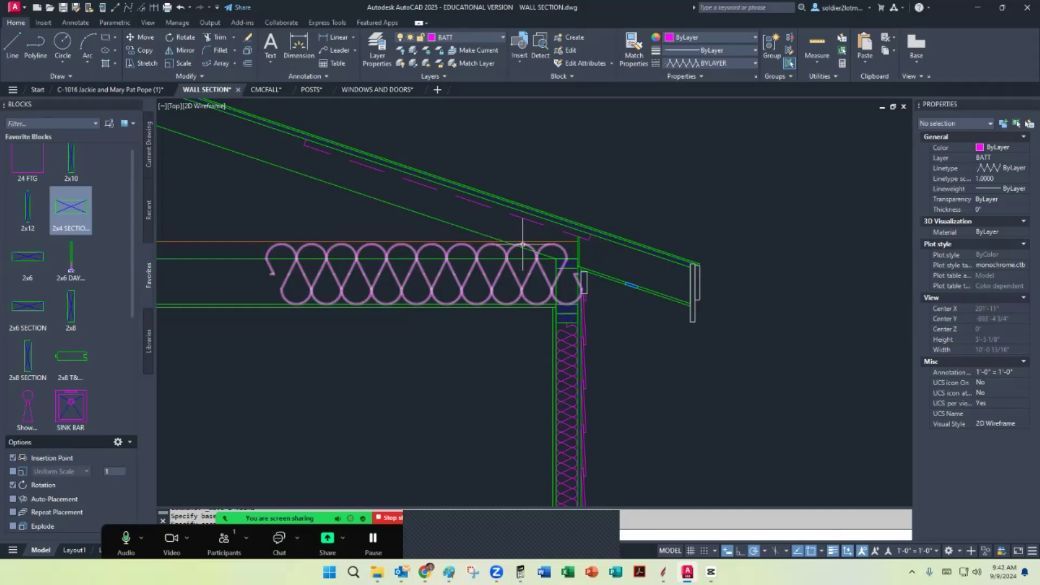
pyautogui.click(572, 279)
pyautogui.click(567, 278)
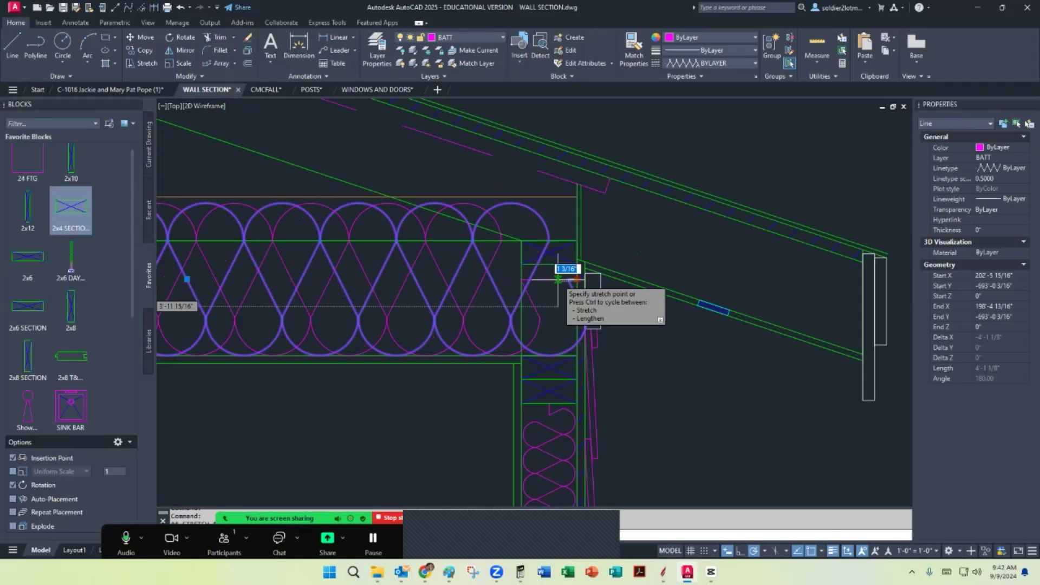
pyautogui.click(558, 278)
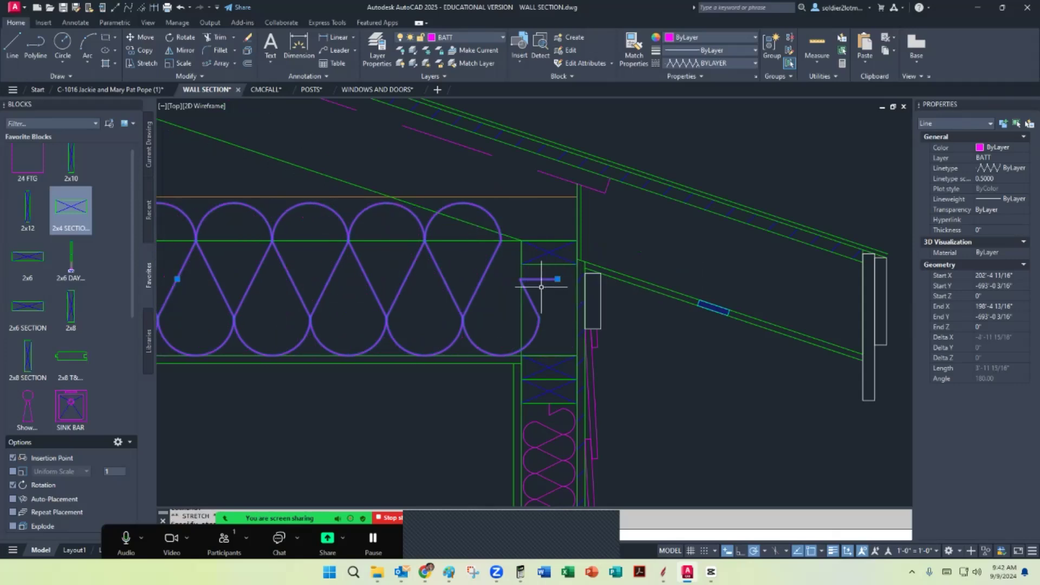
pyautogui.press('Escape')
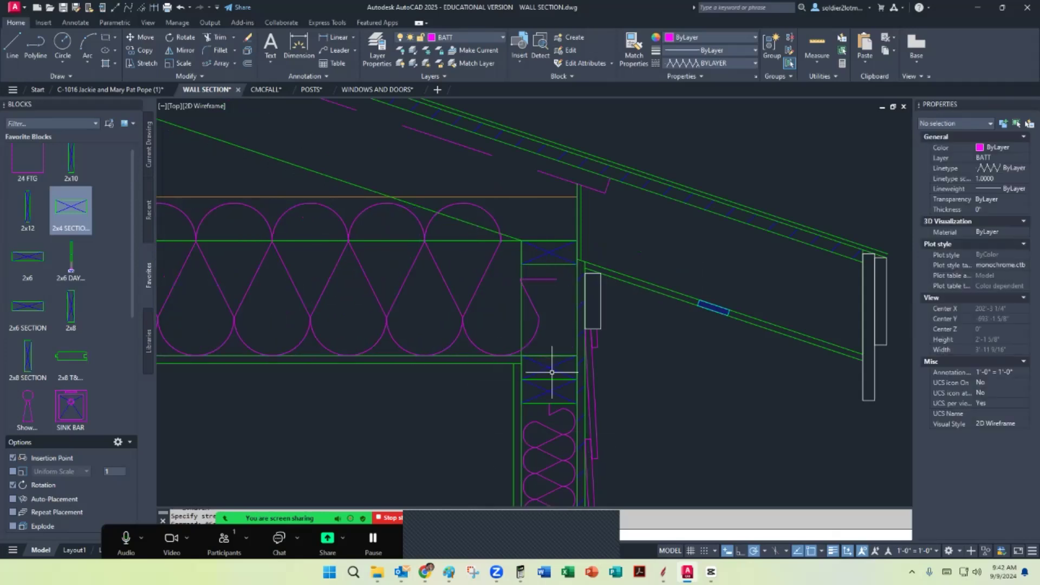
# Erase the DEFPOINTS guide line above the attic insulation
pyautogui.scroll(-4, 562, 387)
pyautogui.scroll(3, 512, 356)
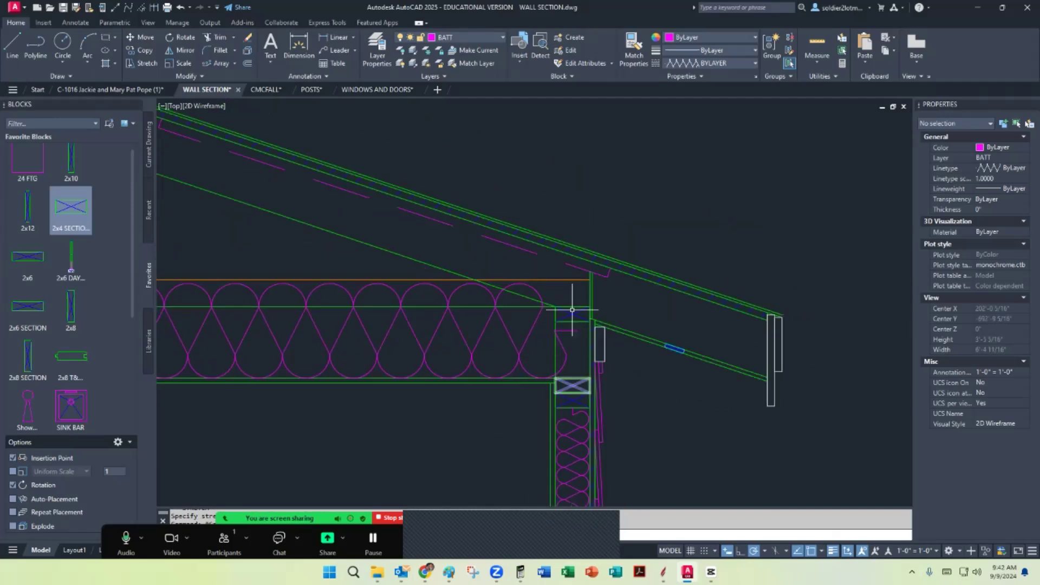
pyautogui.click(567, 278)
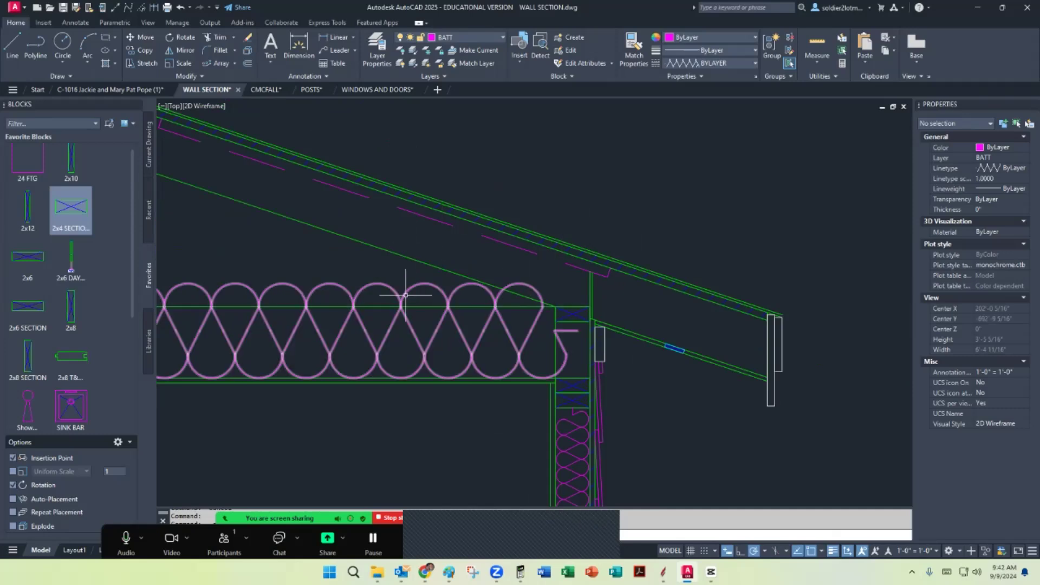
pyautogui.moveTo(402, 297); pyautogui.dragTo(486, 309, button='middle')
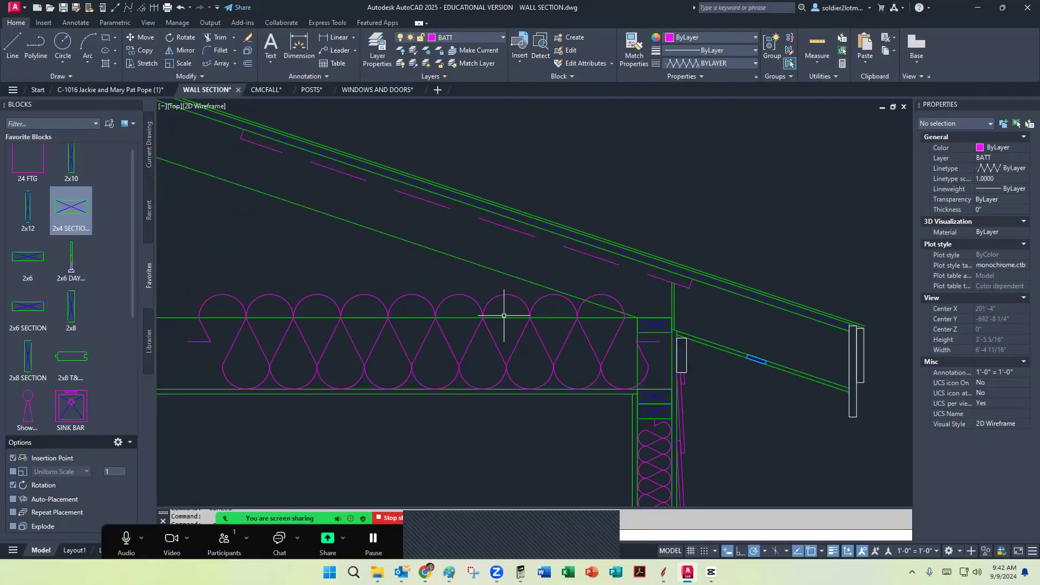
# Examine the annotated reference wall section from the roof and attic insulation down to the floor and foundation notes
pyautogui.scroll(-6, 476, 258)
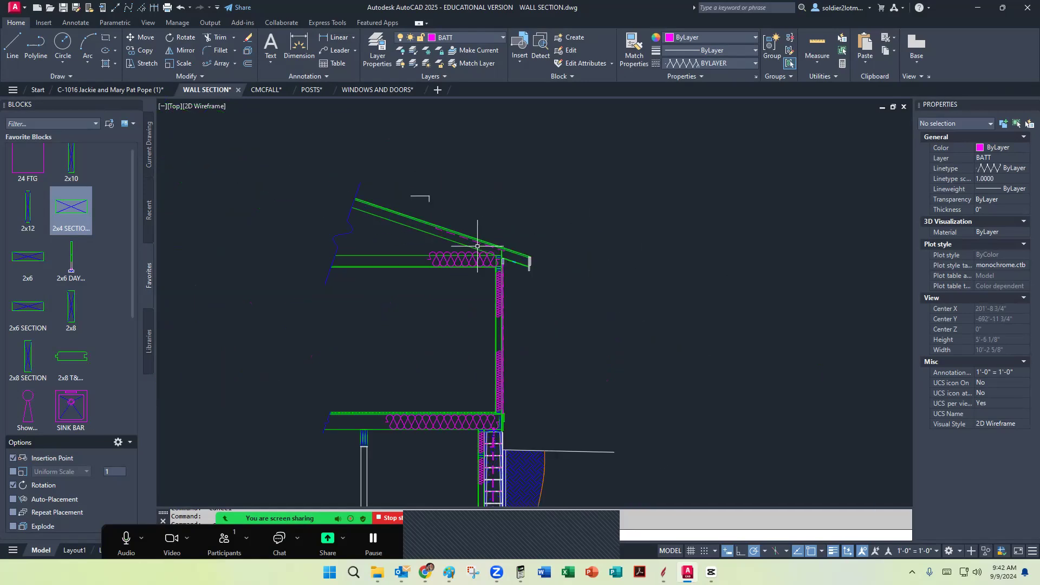
pyautogui.scroll(5, 831, 263)
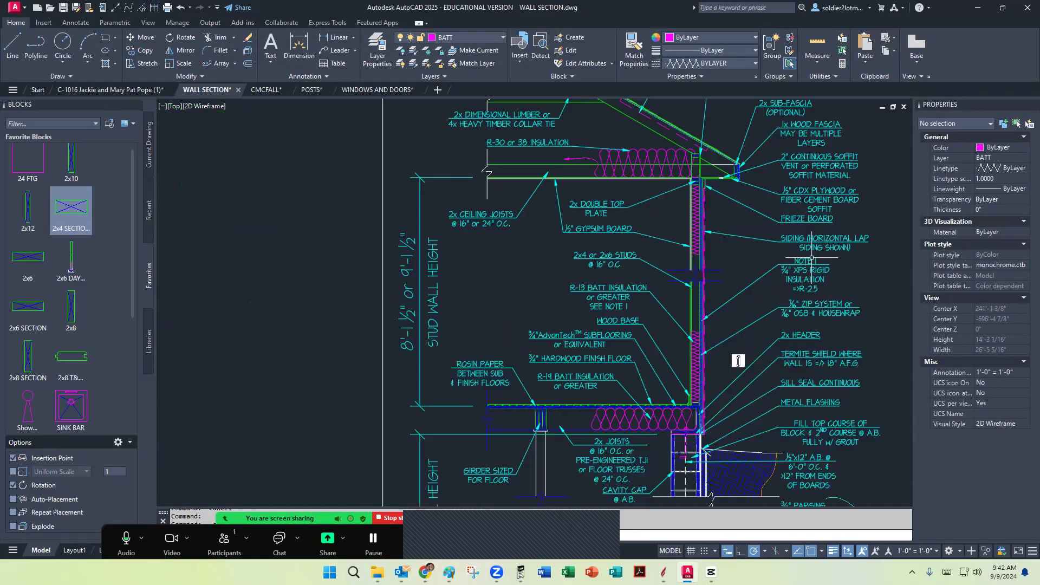
pyautogui.moveTo(760, 245); pyautogui.dragTo(711, 313, button='middle')
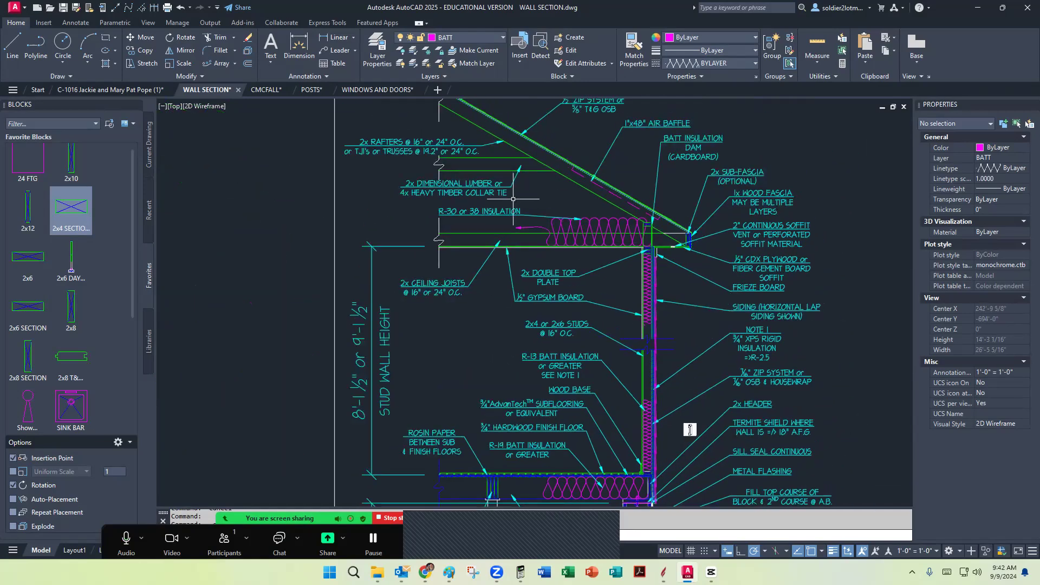
pyautogui.scroll(-6, 513, 198)
pyautogui.scroll(5, 814, 362)
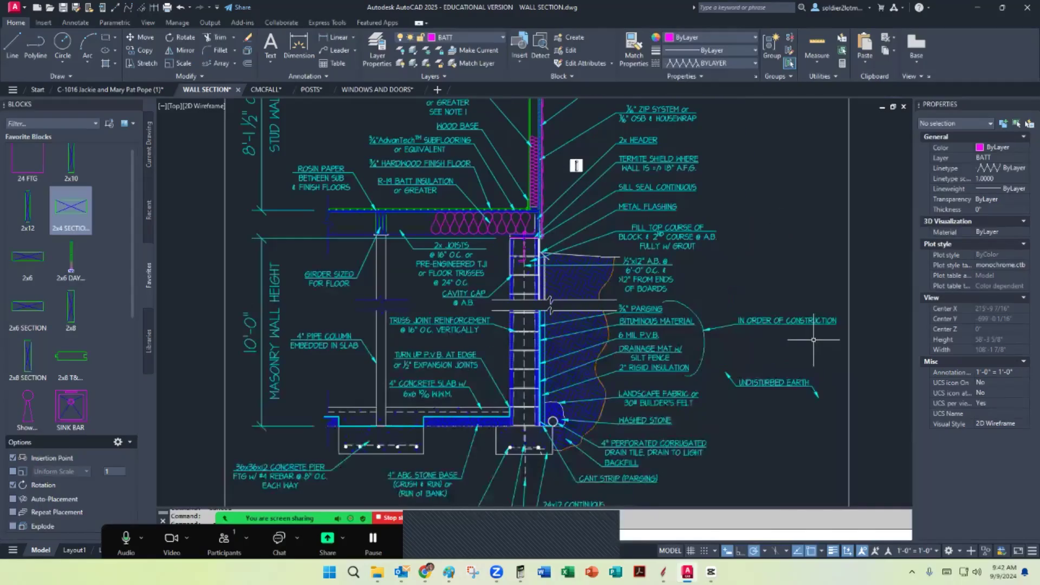
pyautogui.scroll(5, 512, 239)
pyautogui.scroll(-2, 515, 229)
pyautogui.scroll(-2, 514, 229)
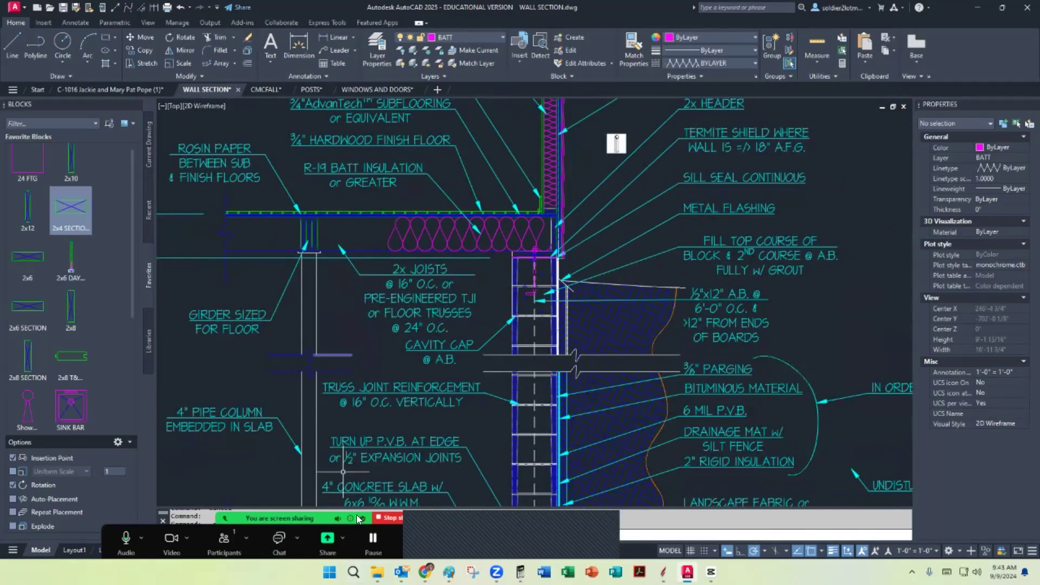
# Switch to Chrome and search the web for baseboard moulding profiles
pyautogui.moveTo(425, 571)
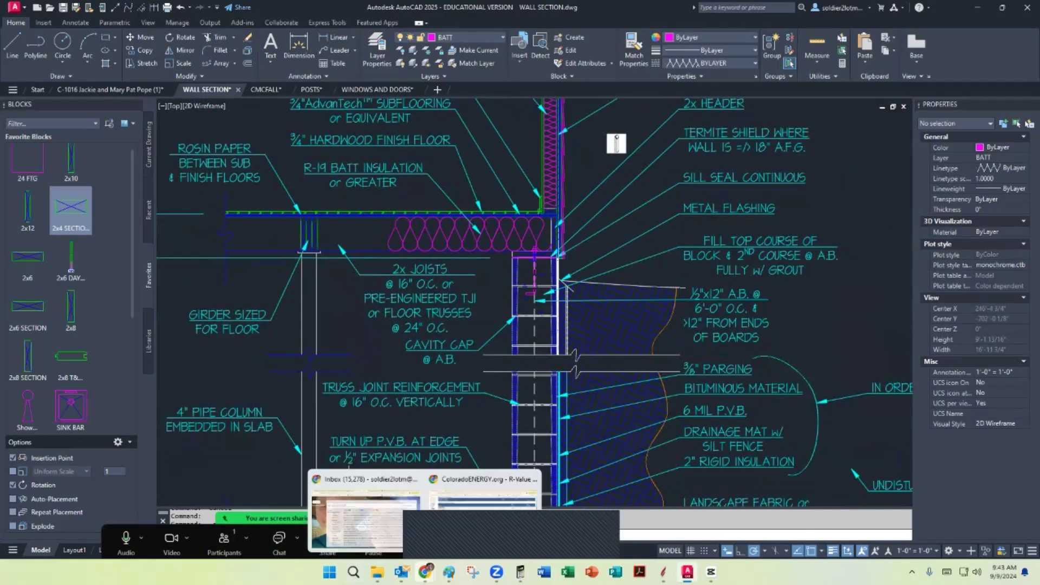
pyautogui.click(484, 503)
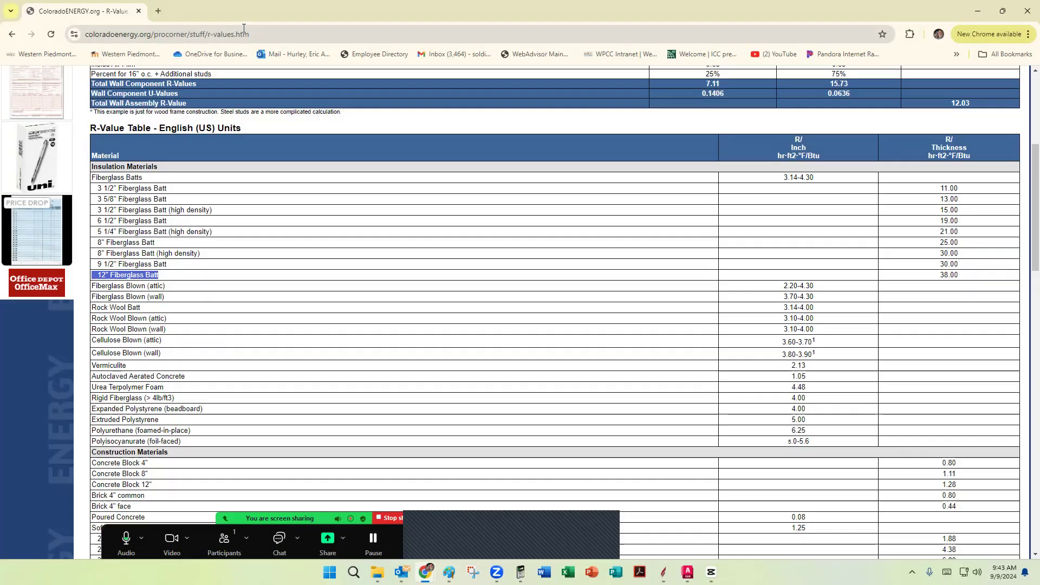
pyautogui.click(242, 33)
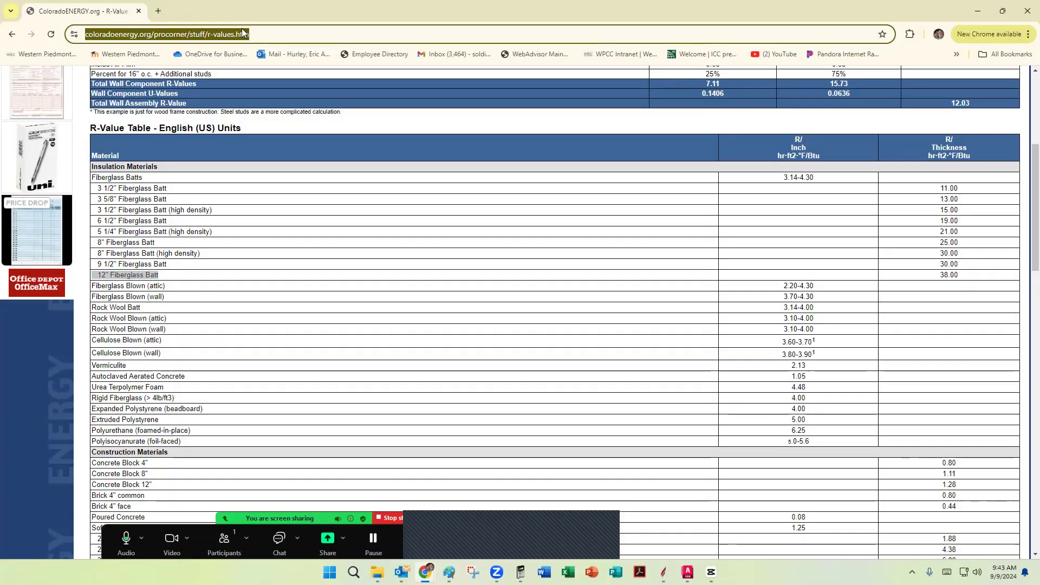
pyautogui.write('BASE')
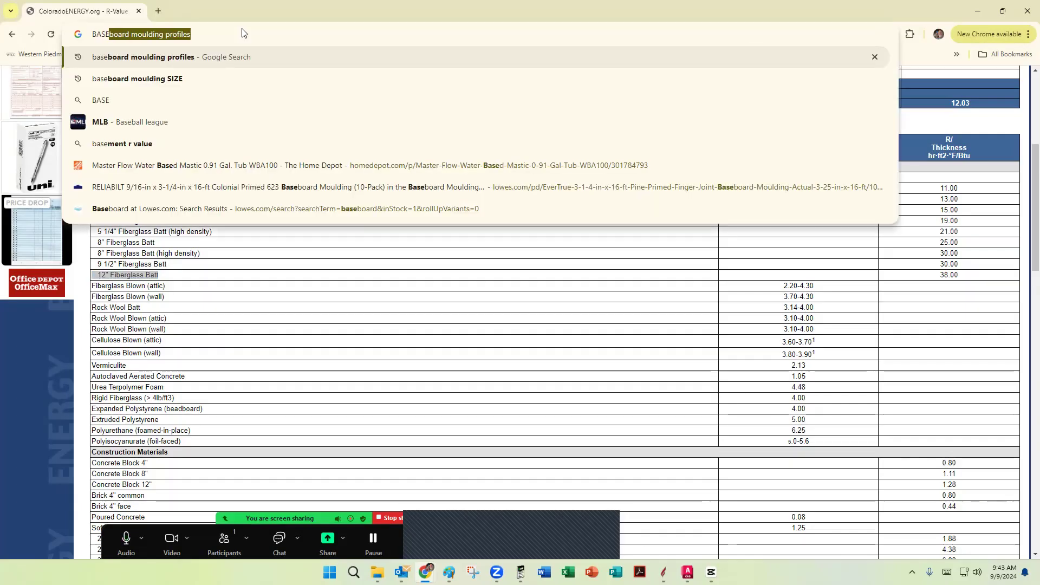
pyautogui.click(183, 63)
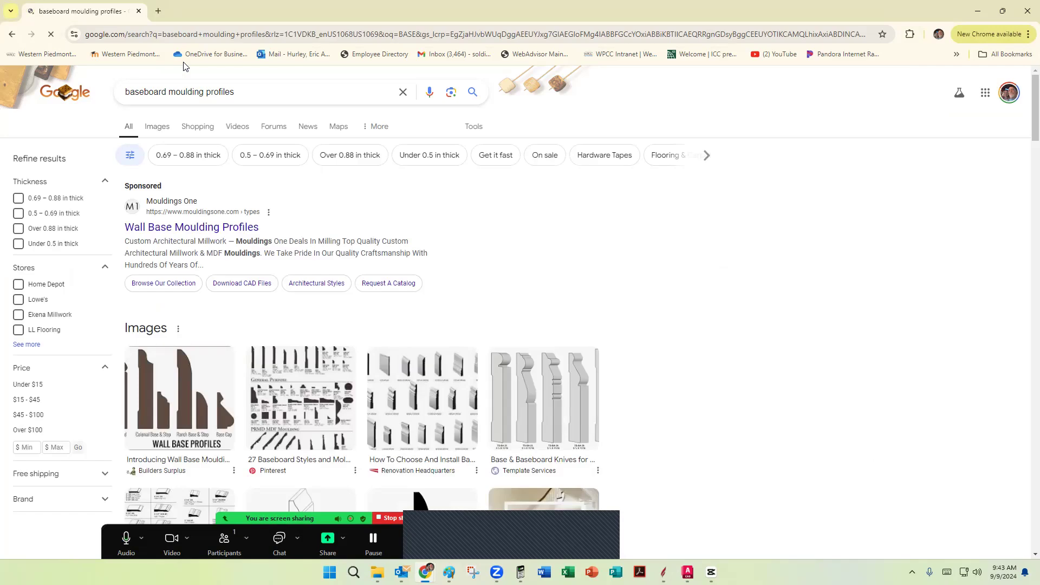
# Open the Wood Baseboard Moulding picture from Mouldings One in the image results and copy the image
pyautogui.scroll(-3, 295, 269)
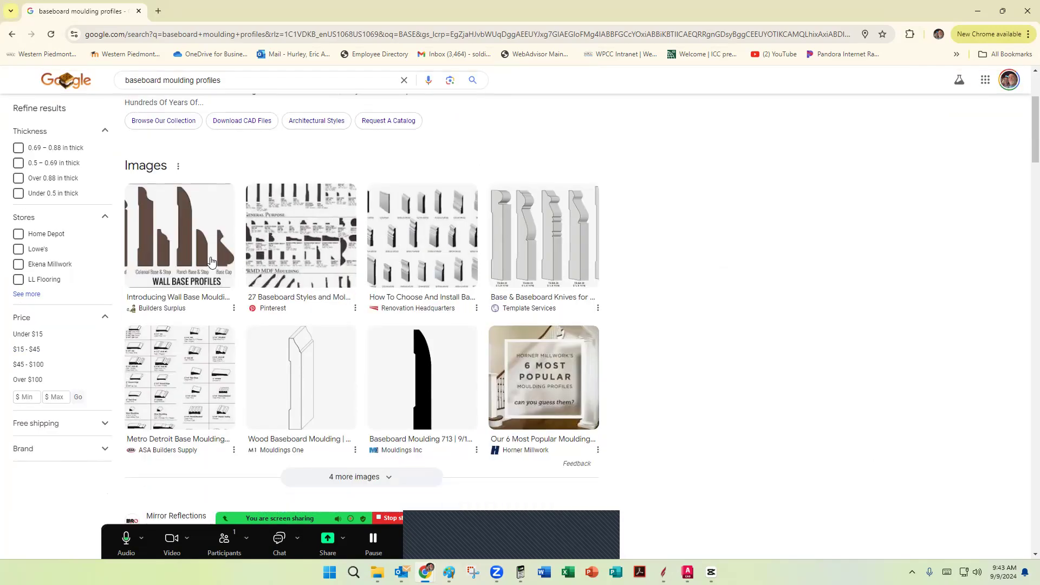
pyautogui.click(293, 386)
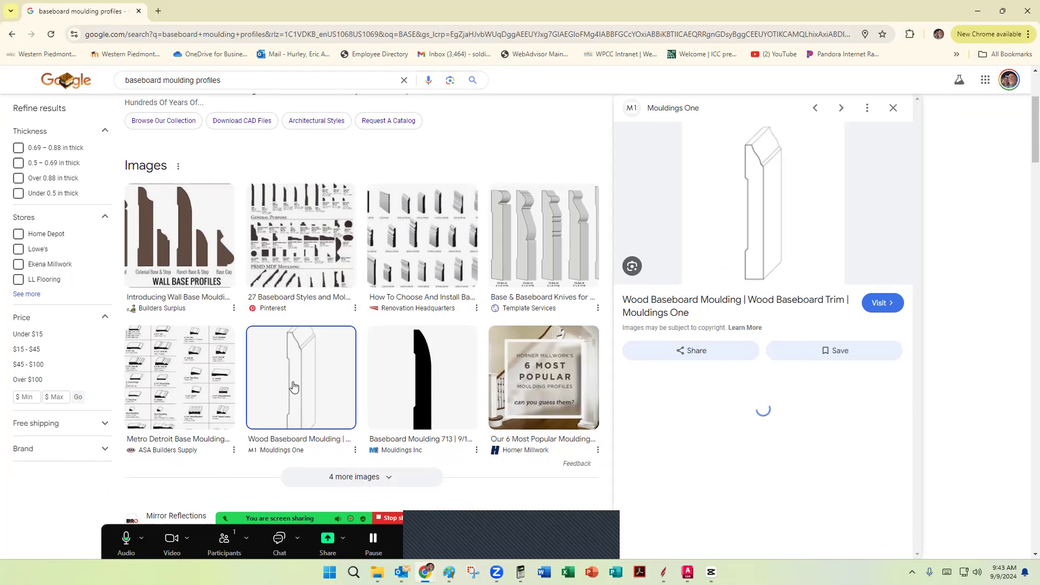
pyautogui.rightClick(749, 202)
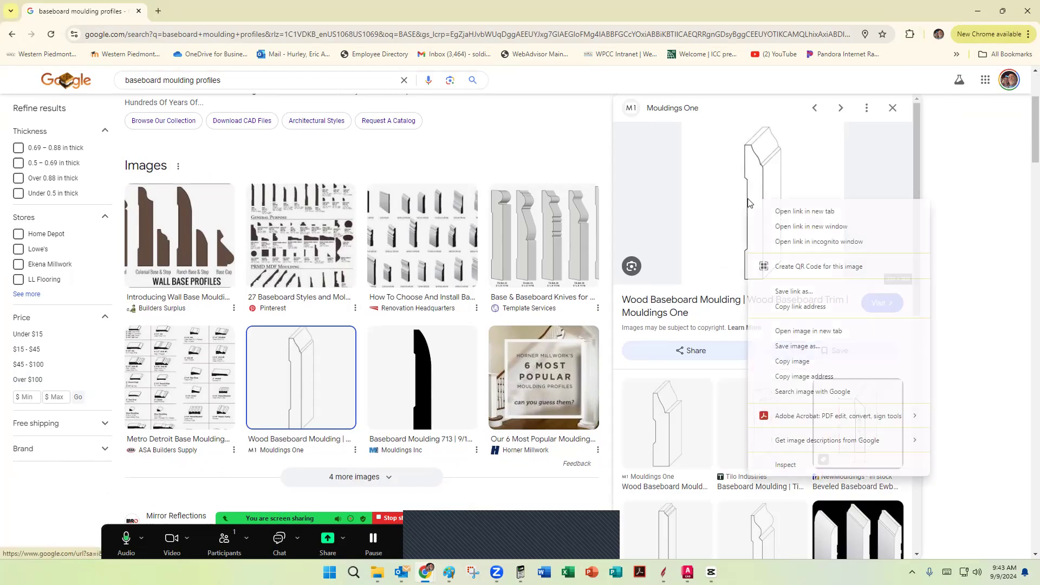
pyautogui.click(783, 365)
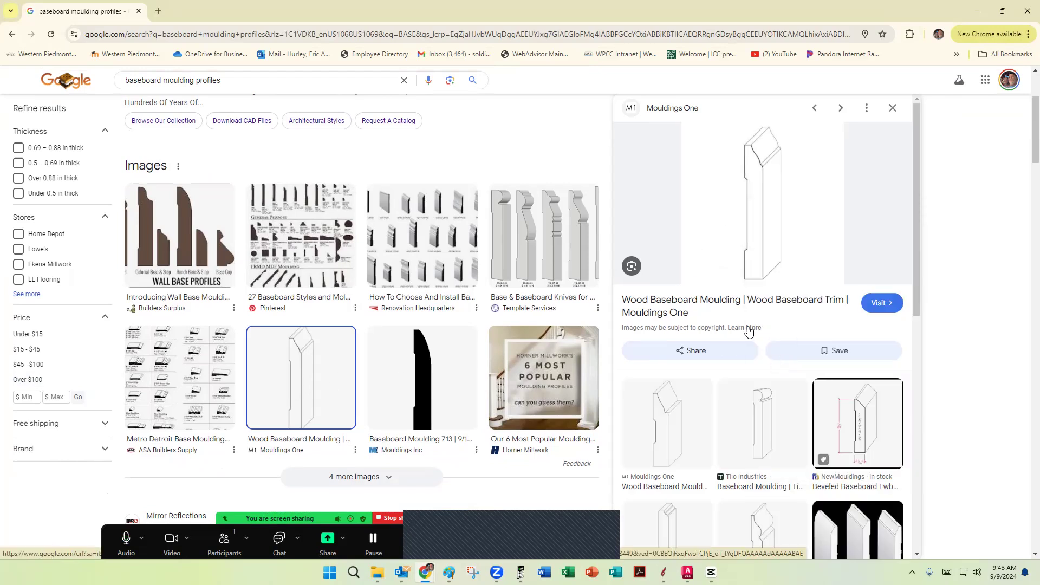
# Switch to AutoCAD and paste the copied baseboard image into the empty area beside the wall section
pyautogui.click(687, 572)
pyautogui.scroll(-9, 661, 277)
pyautogui.hotkey('ctrl', 'v')
pyautogui.moveTo(242, 303); pyautogui.dragTo(435, 330, button='middle')
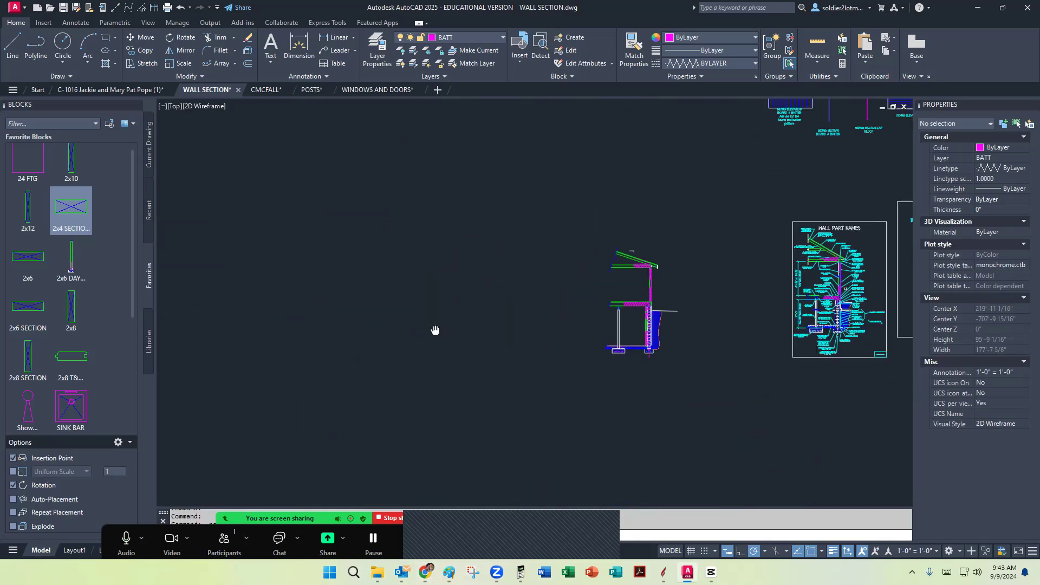
pyautogui.click(337, 343)
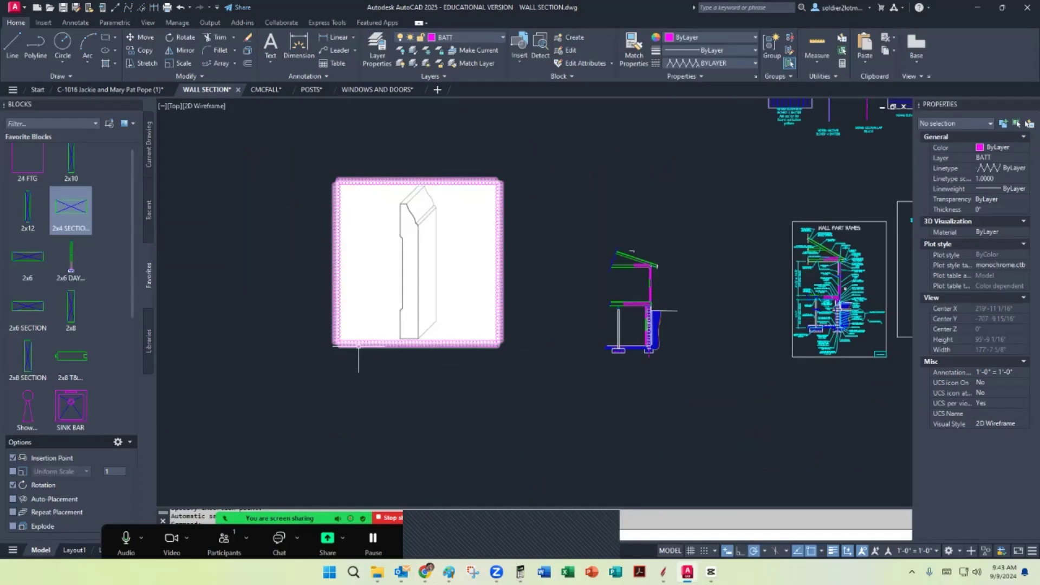
# Assign the pasted baseboard image to the DIM layer and make DIM the current layer
pyautogui.click(478, 42)
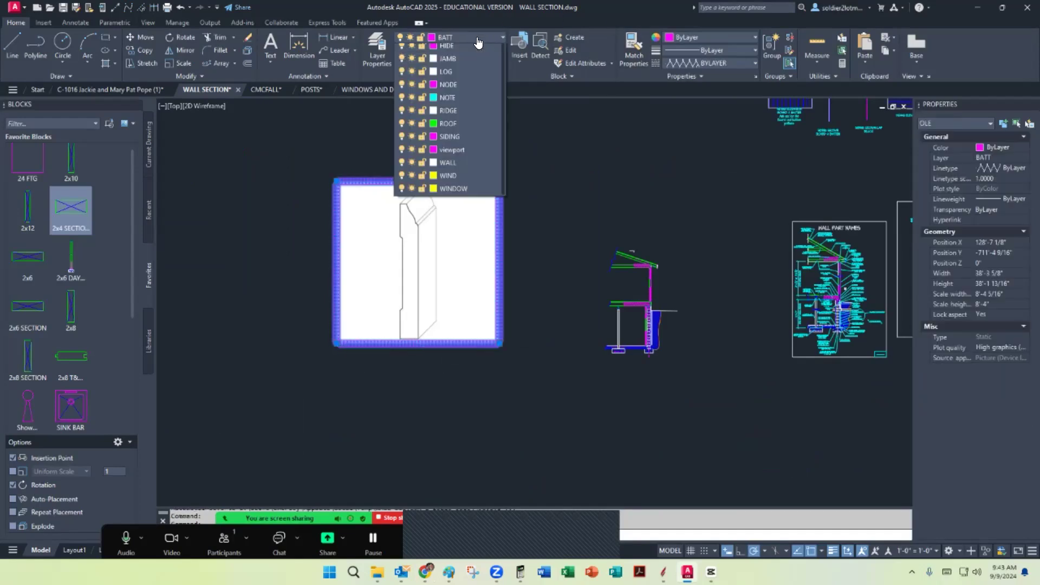
pyautogui.click(453, 158)
pyautogui.press('Escape')
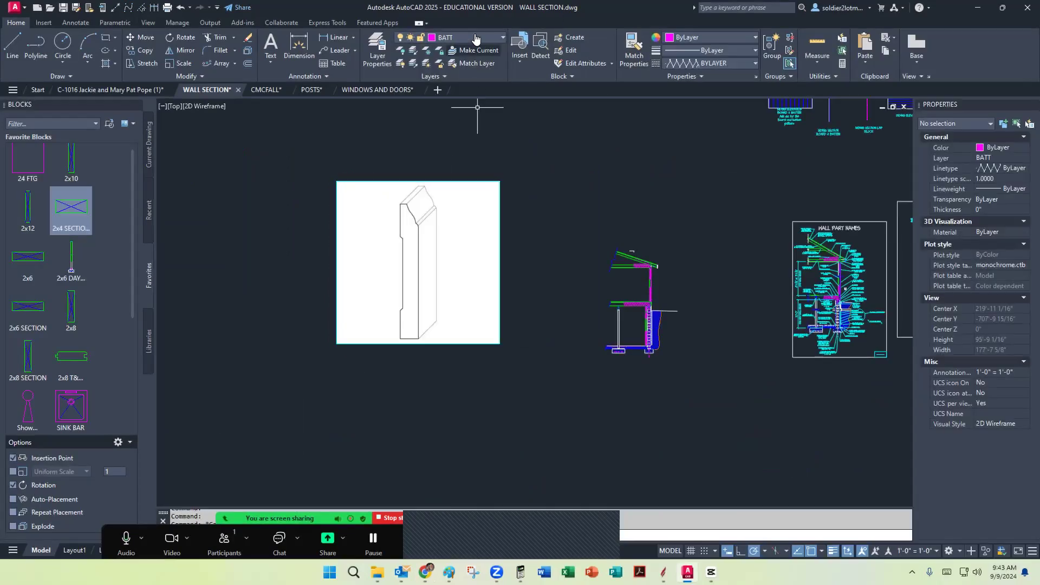
pyautogui.click(474, 42)
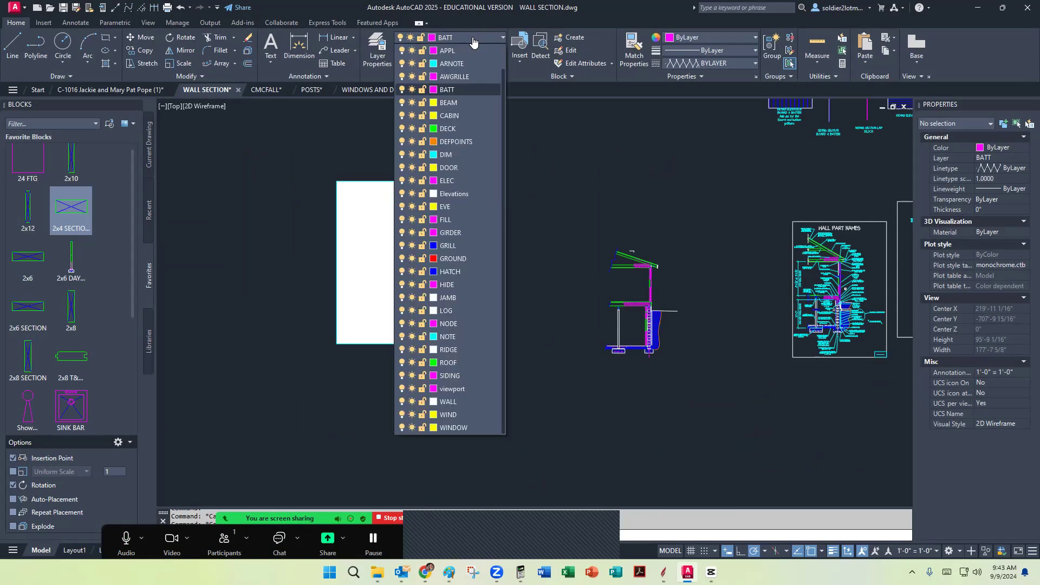
pyautogui.click(452, 158)
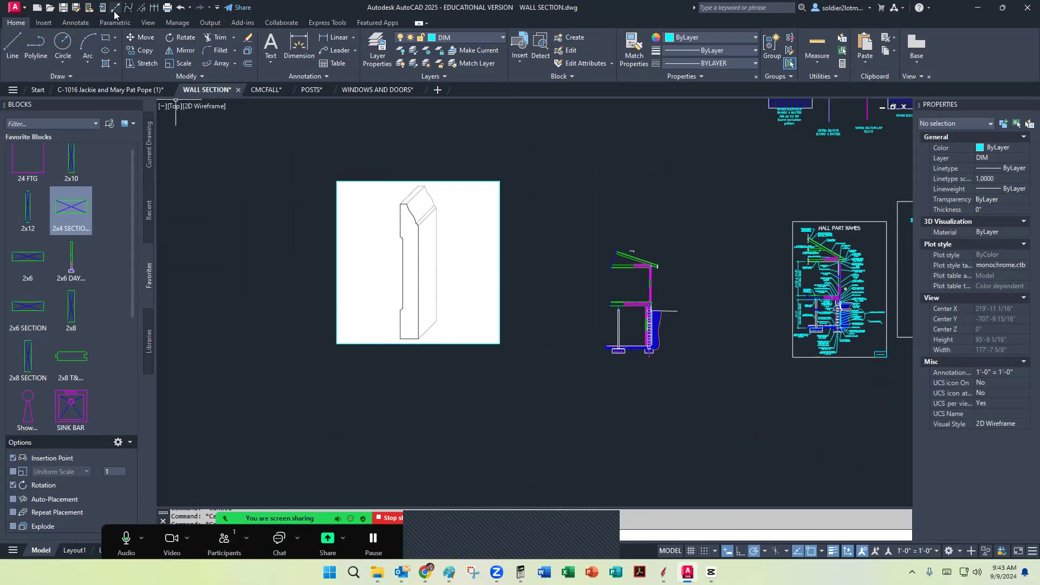
# Draw a vertical construction line through the lower-left corner of the baseboard profile in the pasted image
pyautogui.rightClick(320, 269)
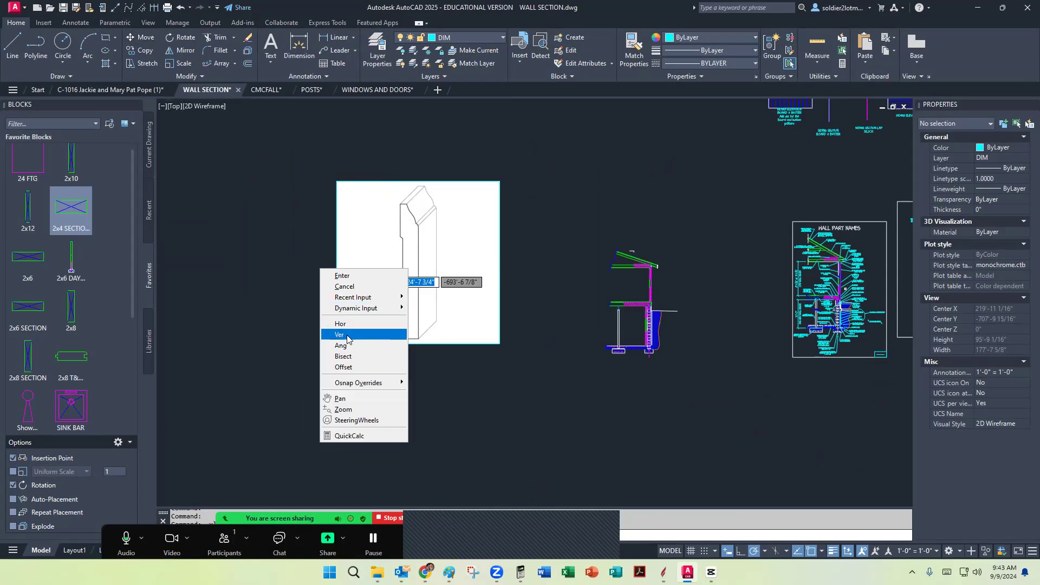
pyautogui.click(347, 336)
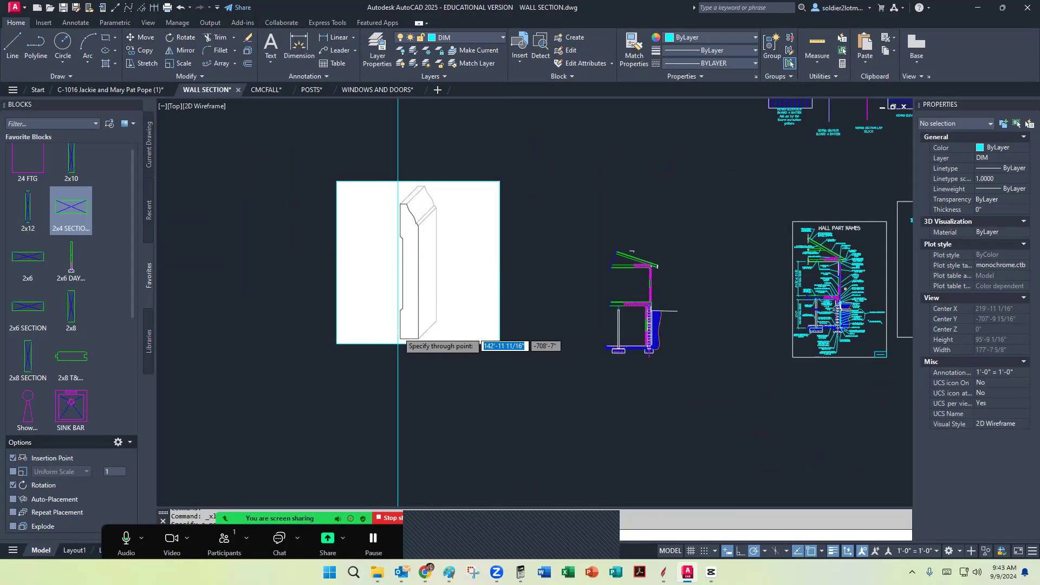
pyautogui.scroll(-2, 398, 335)
pyautogui.scroll(6, 397, 337)
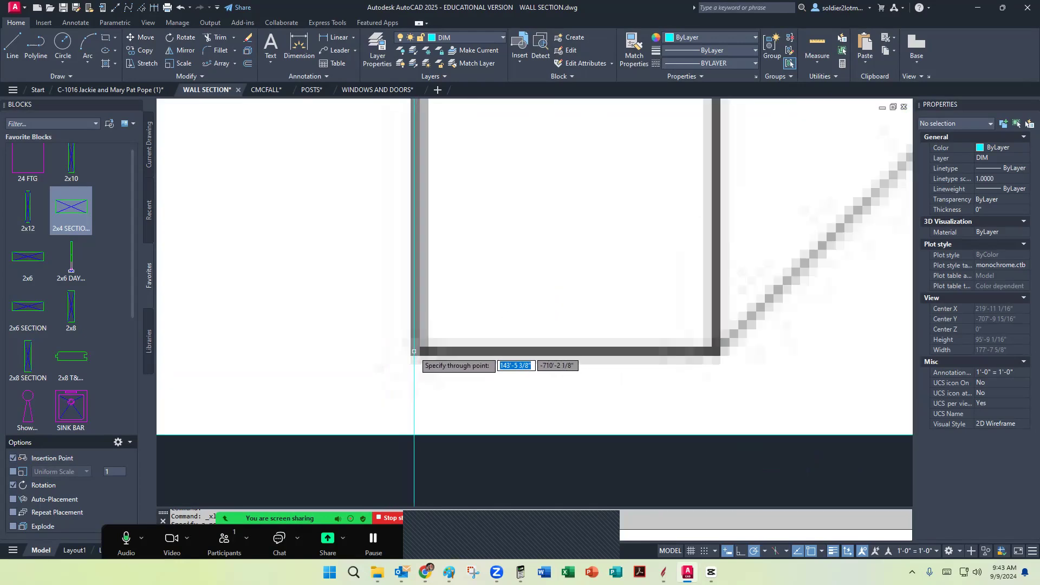
pyautogui.click(413, 352)
pyautogui.press('Escape')
pyautogui.scroll(-5, 394, 368)
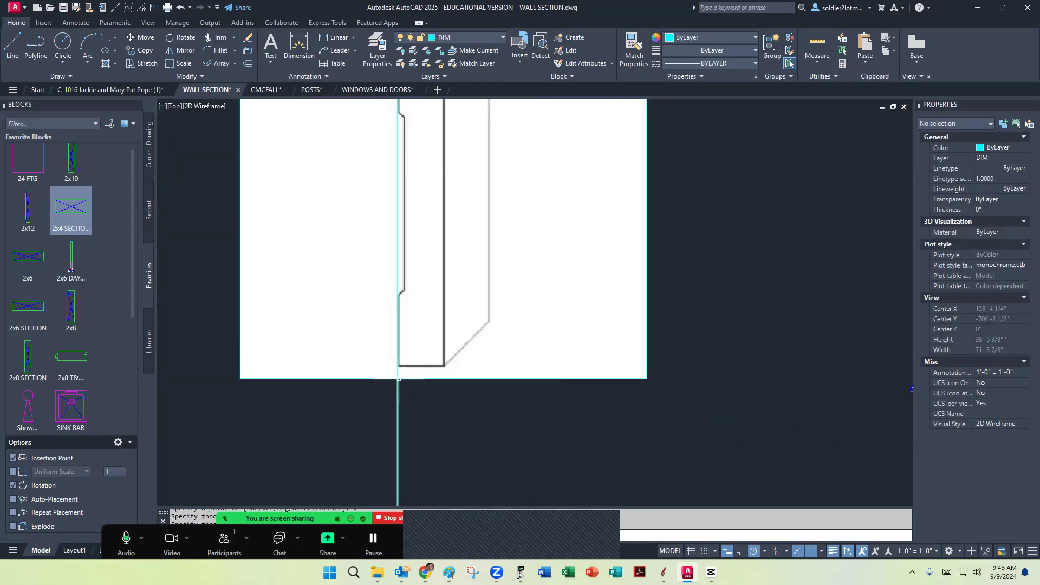
# Offset the vertical construction line 9/16" to the right to mark the baseboard thickness
pyautogui.click(248, 65)
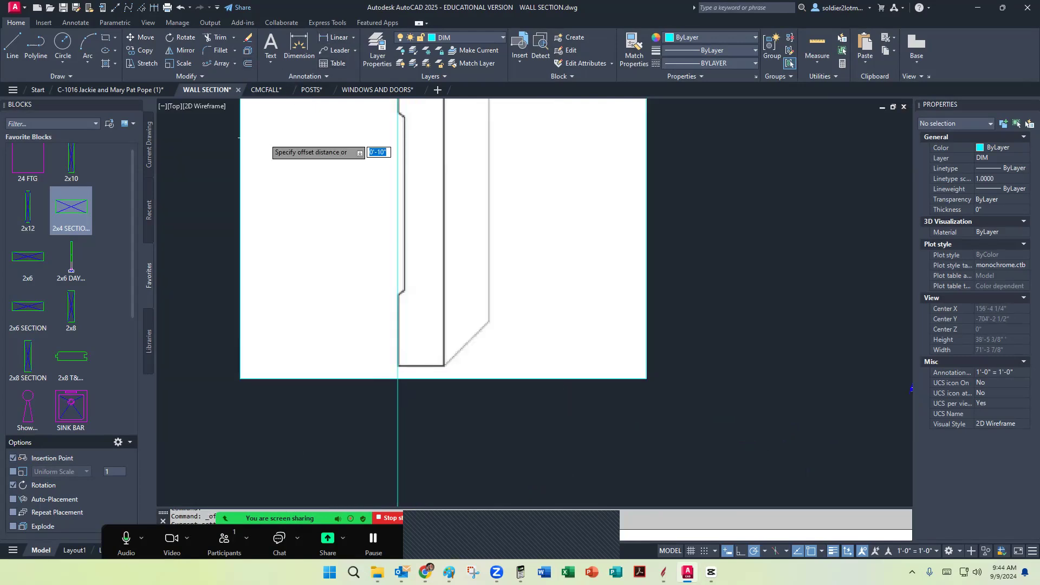
pyautogui.press('Return')
pyautogui.click(398, 424)
pyautogui.click(427, 424)
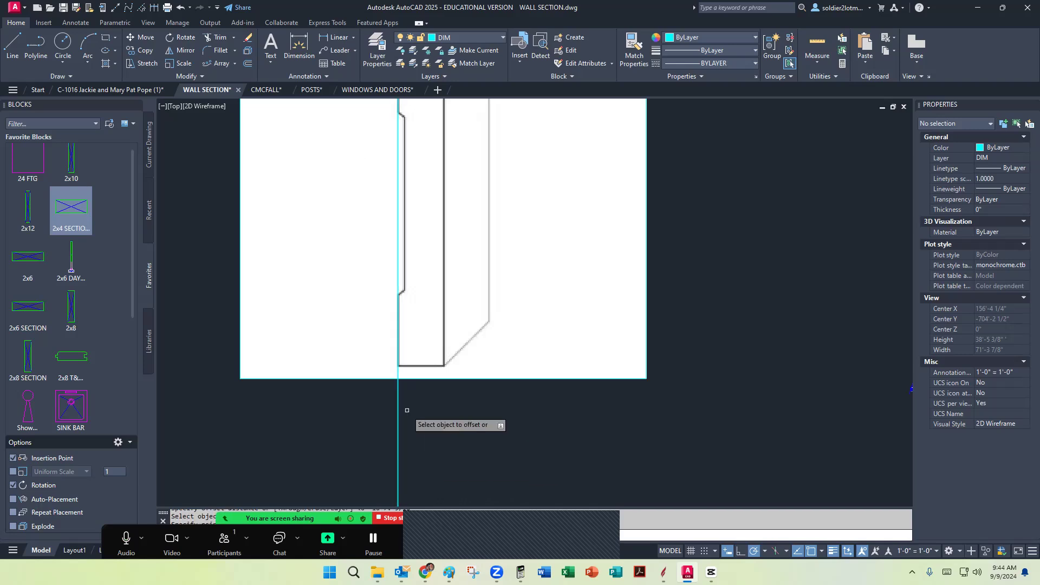
# Scale the baseboard image by reference from its lower-left profile corner so the profile's bottom width fits between the two construction lines
pyautogui.scroll(10, 398, 401)
pyautogui.scroll(-5, 401, 311)
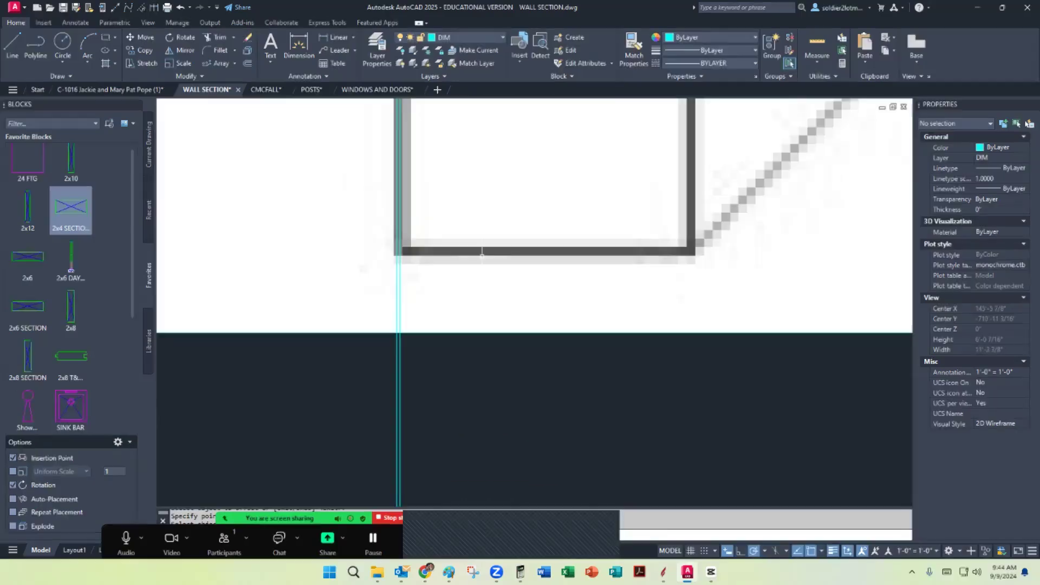
pyautogui.scroll(3, 420, 241)
pyautogui.scroll(-5, 406, 234)
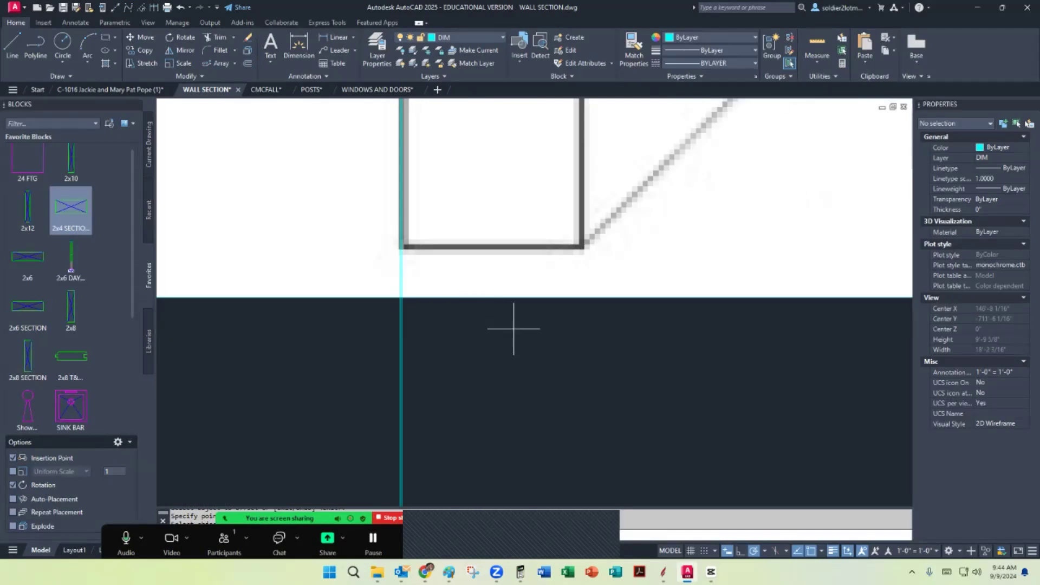
pyautogui.click(486, 298)
pyautogui.scroll(-3, 476, 341)
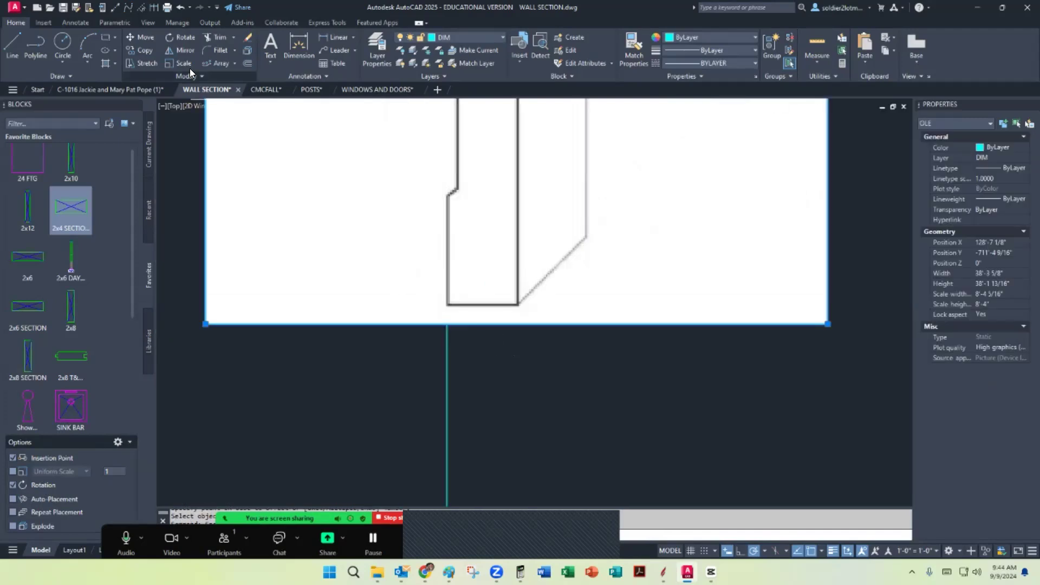
pyautogui.click(174, 60)
pyautogui.scroll(5, 446, 303)
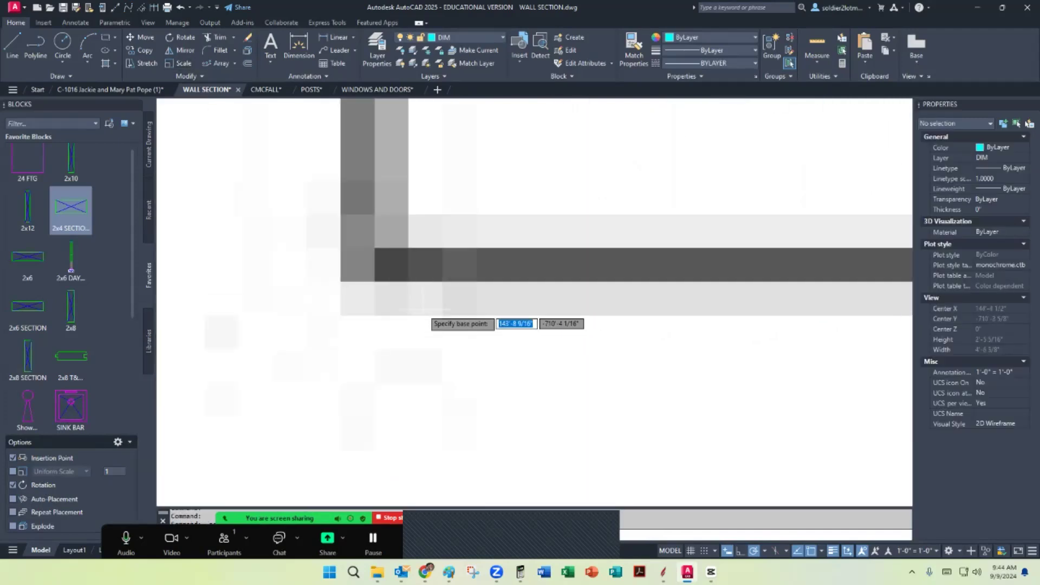
pyautogui.scroll(-3, 351, 276)
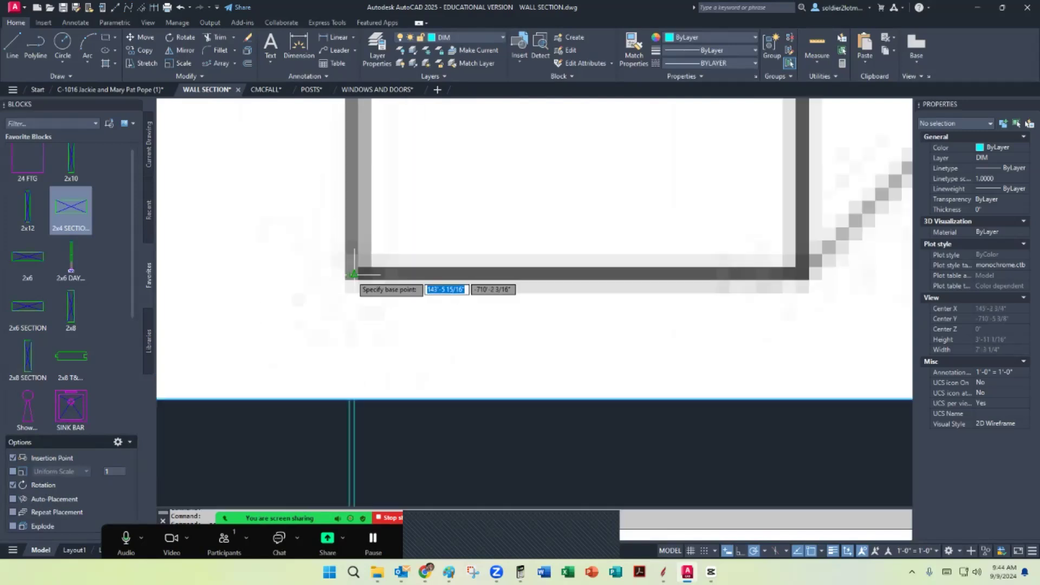
pyautogui.click(350, 274)
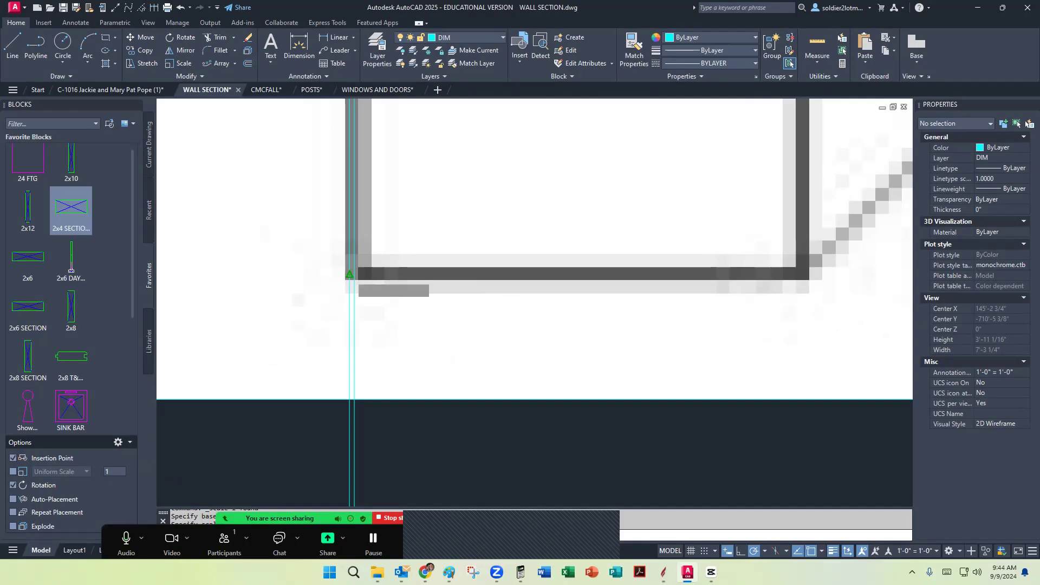
pyautogui.click(350, 274)
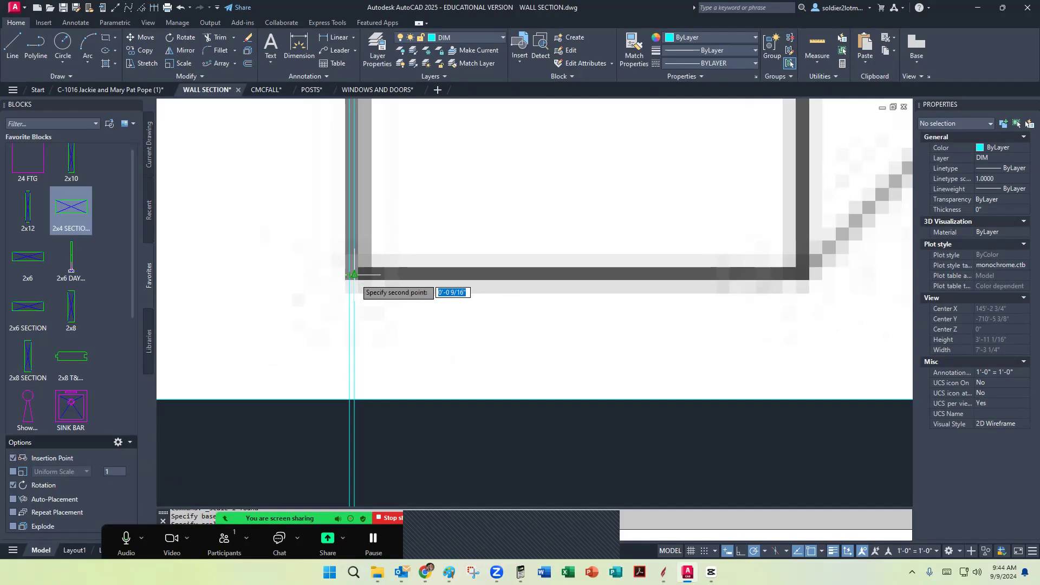
pyautogui.click(802, 274)
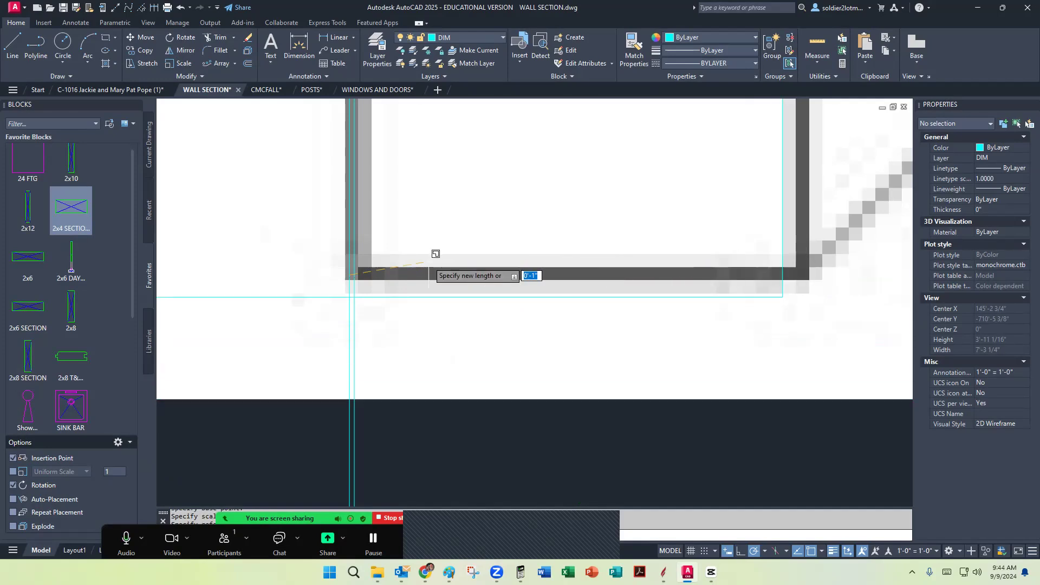
pyautogui.scroll(4, 355, 275)
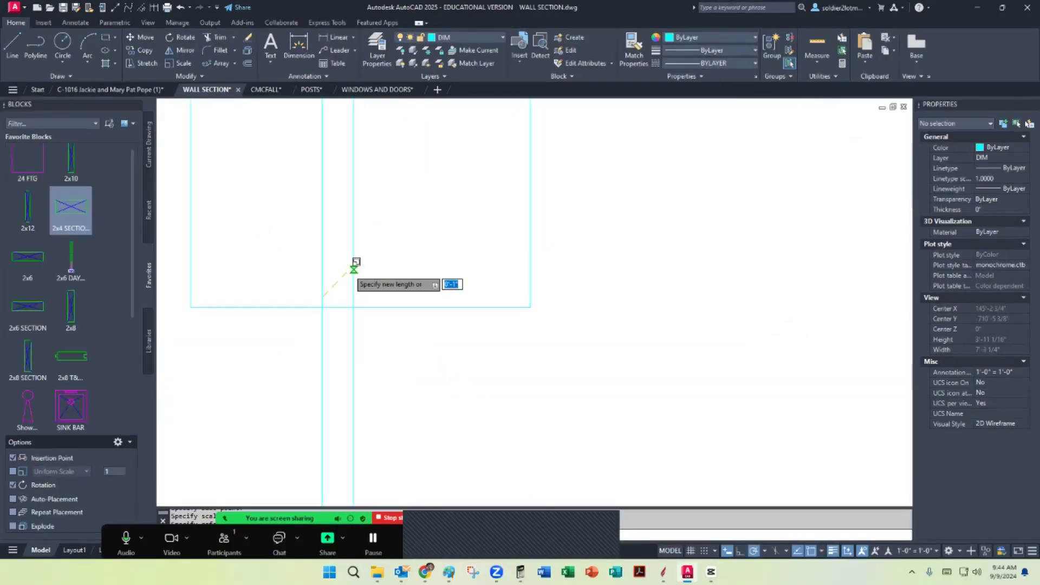
pyautogui.click(353, 296)
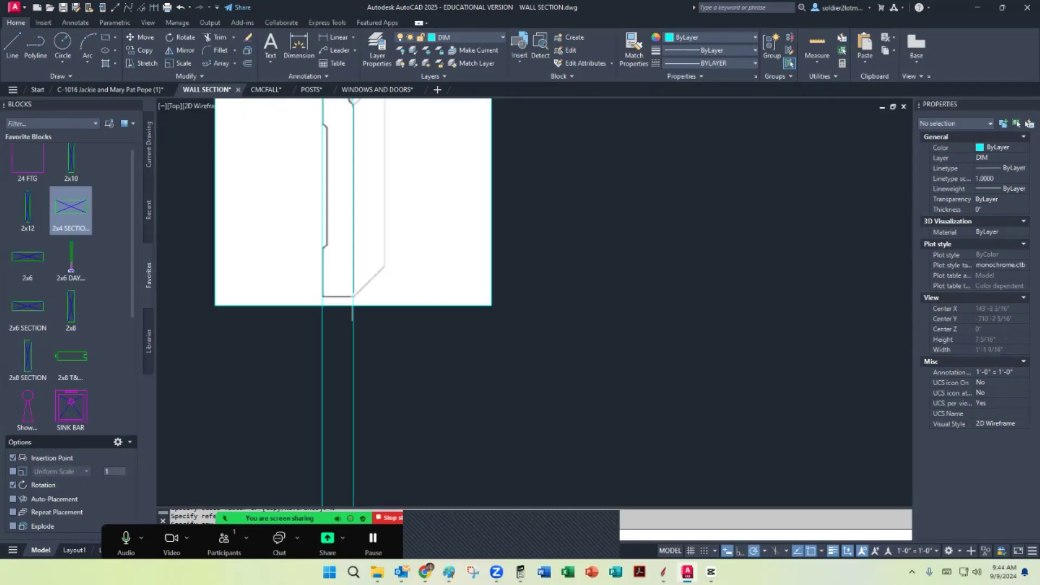
# Delete both vertical construction lines running through the scaled baseboard image
pyautogui.scroll(-4, 464, 256)
pyautogui.scroll(4, 401, 209)
pyautogui.moveTo(399, 204); pyautogui.dragTo(453, 236, button='middle')
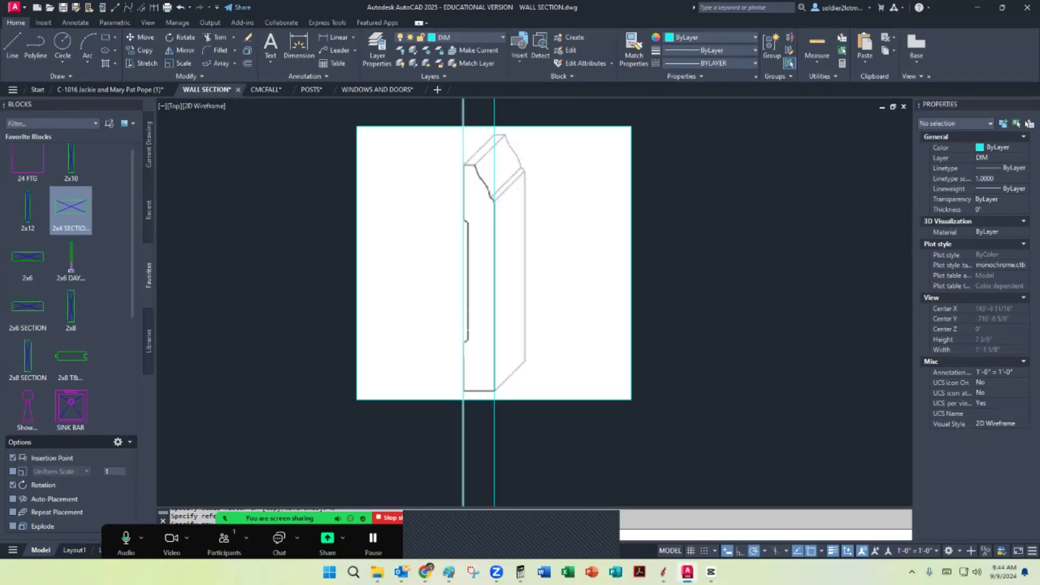
pyautogui.click(637, 411)
pyautogui.click(614, 386)
pyautogui.press('Escape')
pyautogui.press('Escape')
pyautogui.click(544, 410)
pyautogui.click(449, 423)
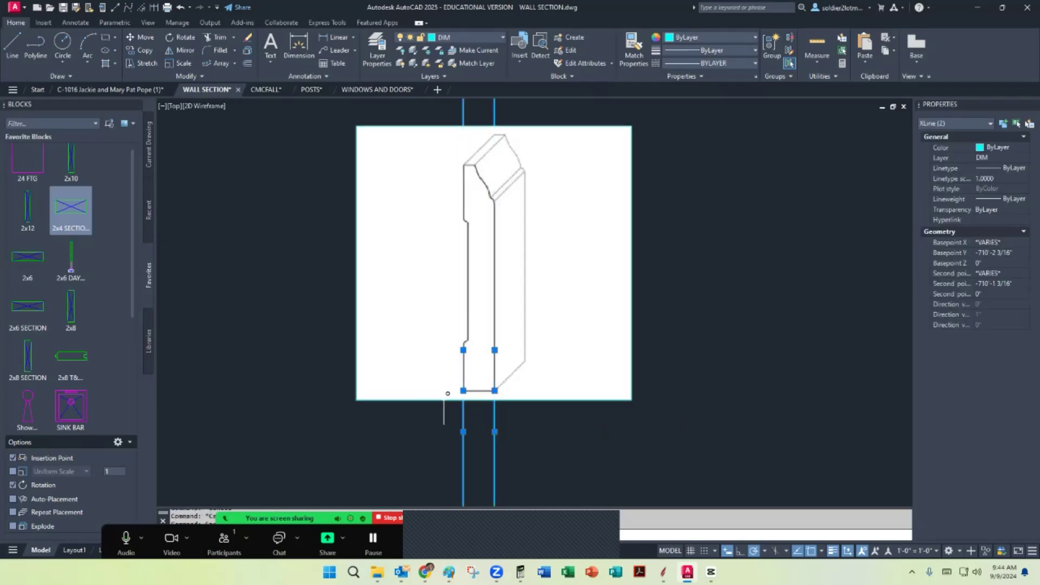
pyautogui.press('Delete')
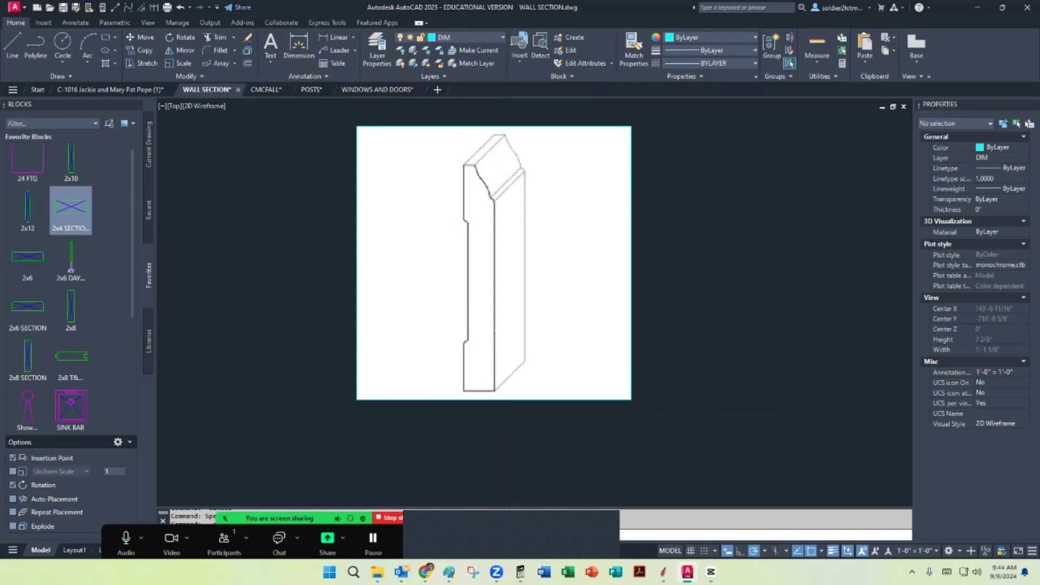
# Start a polyline at the lower end of the moulding's curved top and trace the front face down to the bottom front corner
pyautogui.click(37, 42)
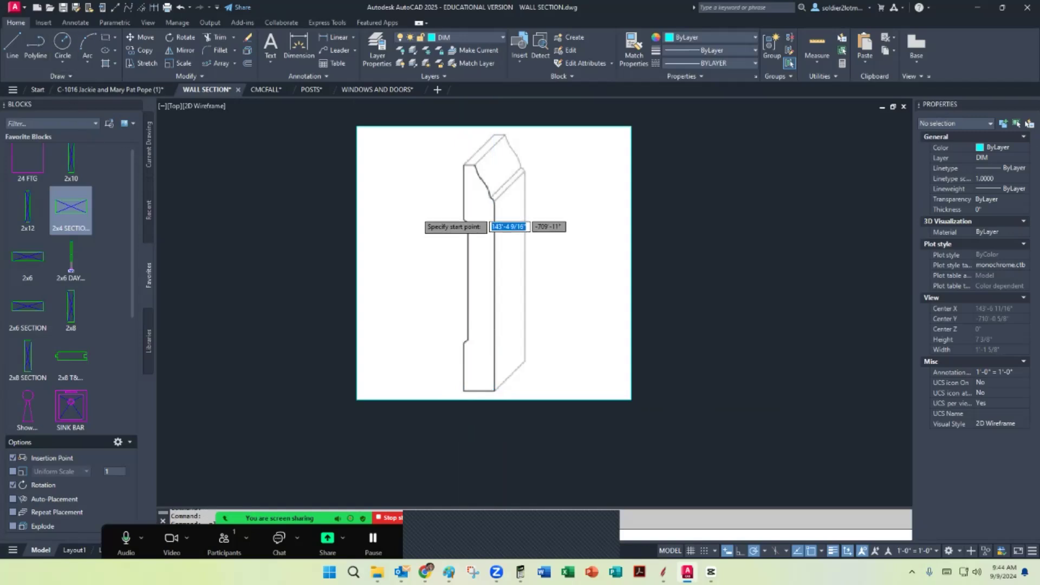
pyautogui.scroll(6, 467, 195)
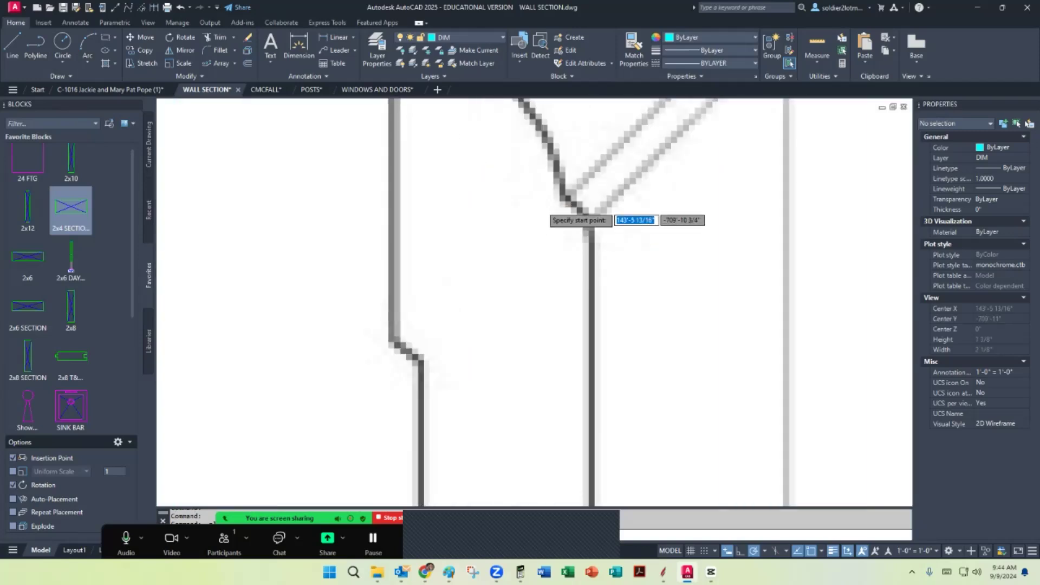
pyautogui.scroll(4, 582, 236)
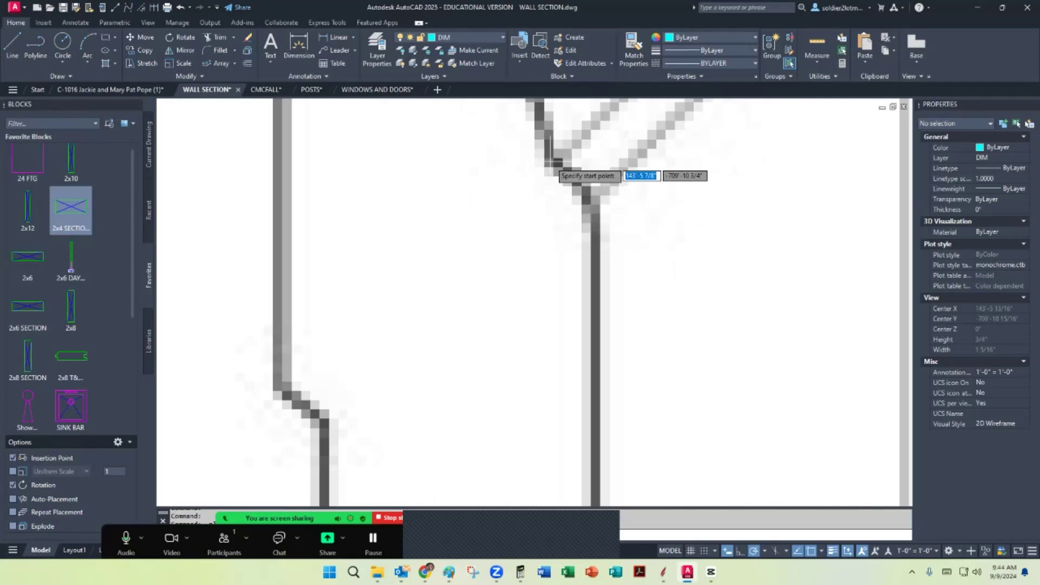
pyautogui.scroll(-3, 549, 162)
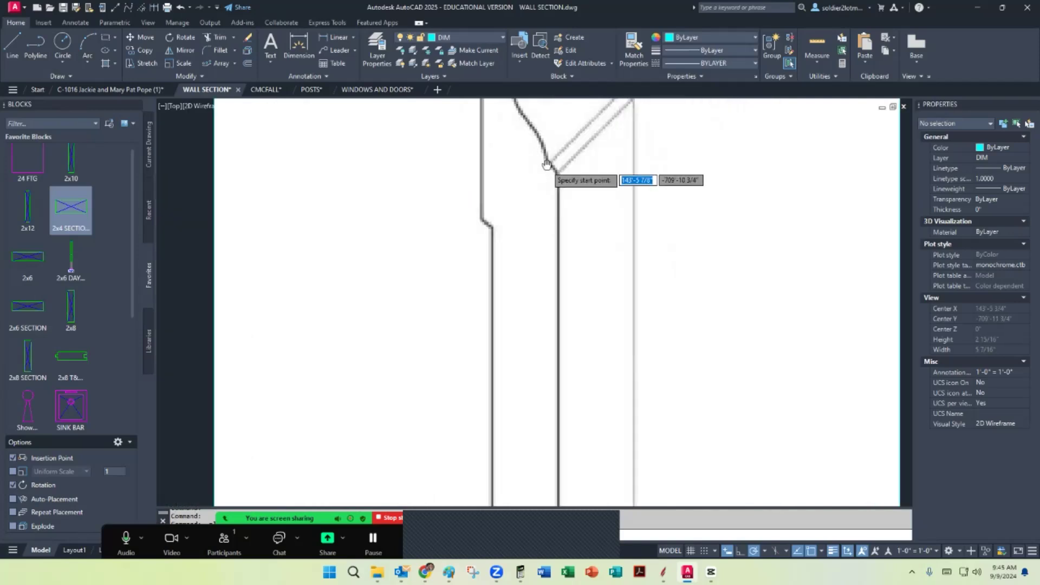
pyautogui.scroll(2, 482, 176)
pyautogui.scroll(3, 515, 205)
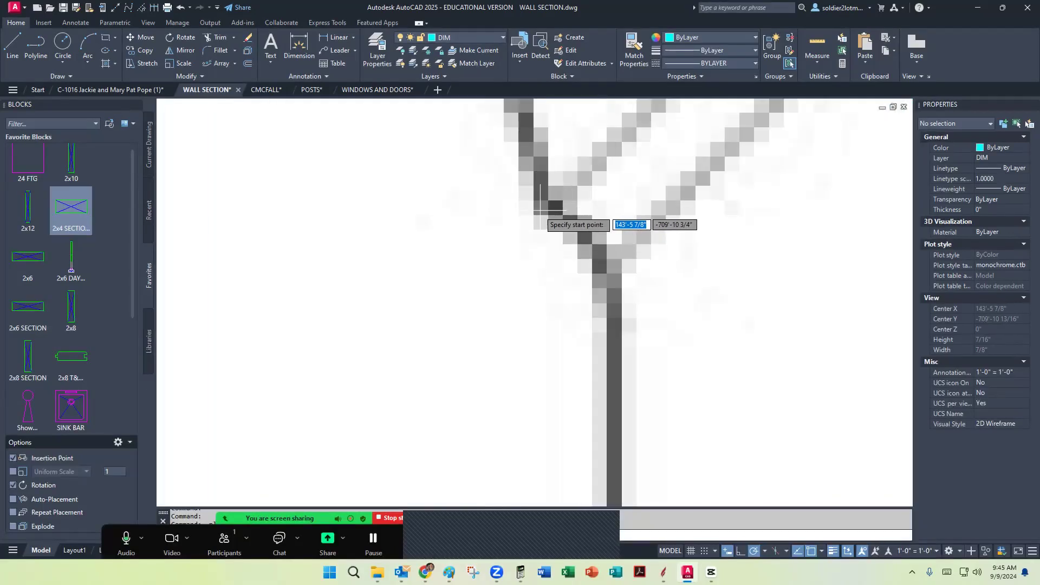
pyautogui.click(537, 208)
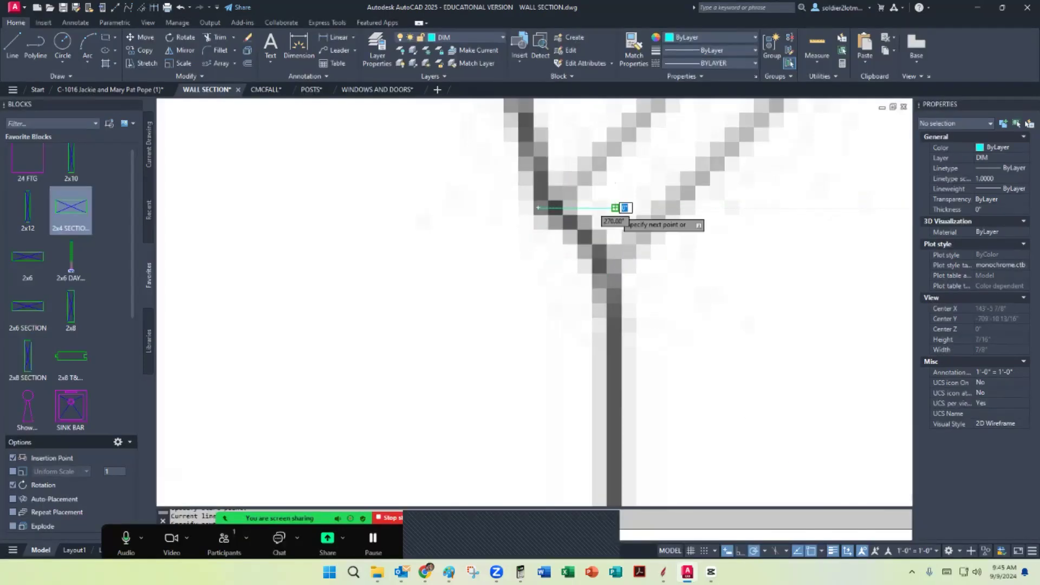
pyautogui.scroll(-5, 595, 207)
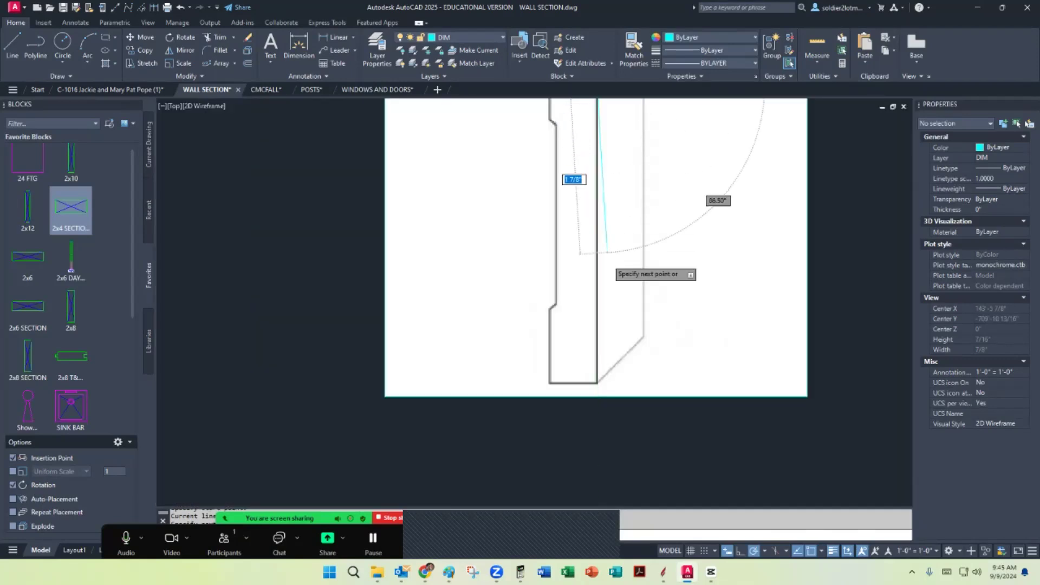
pyautogui.scroll(5, 593, 428)
pyautogui.scroll(-5, 622, 319)
pyautogui.scroll(5, 599, 336)
pyautogui.click(598, 244)
pyautogui.scroll(-3, 569, 241)
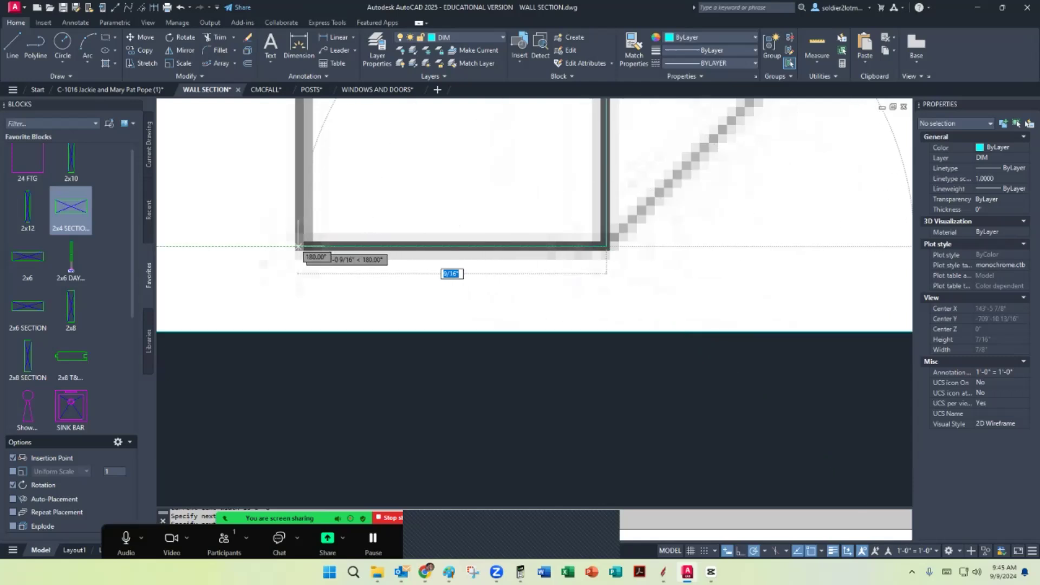
# Continue the polyline along the baseboard's bottom edge and up its back face to the start of the lower bevel
pyautogui.click(298, 247)
pyautogui.scroll(-6, 349, 317)
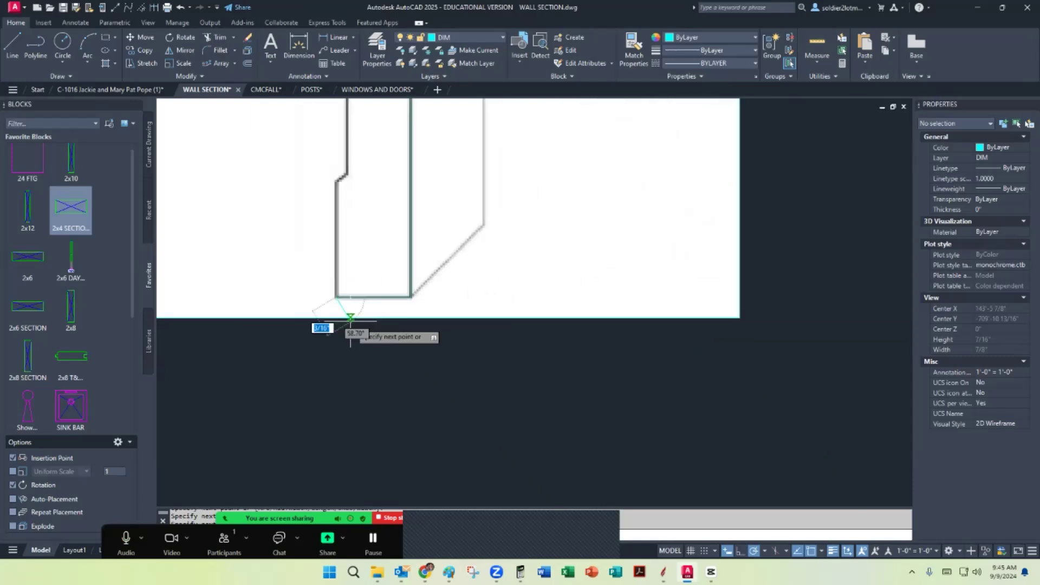
pyautogui.scroll(8, 338, 271)
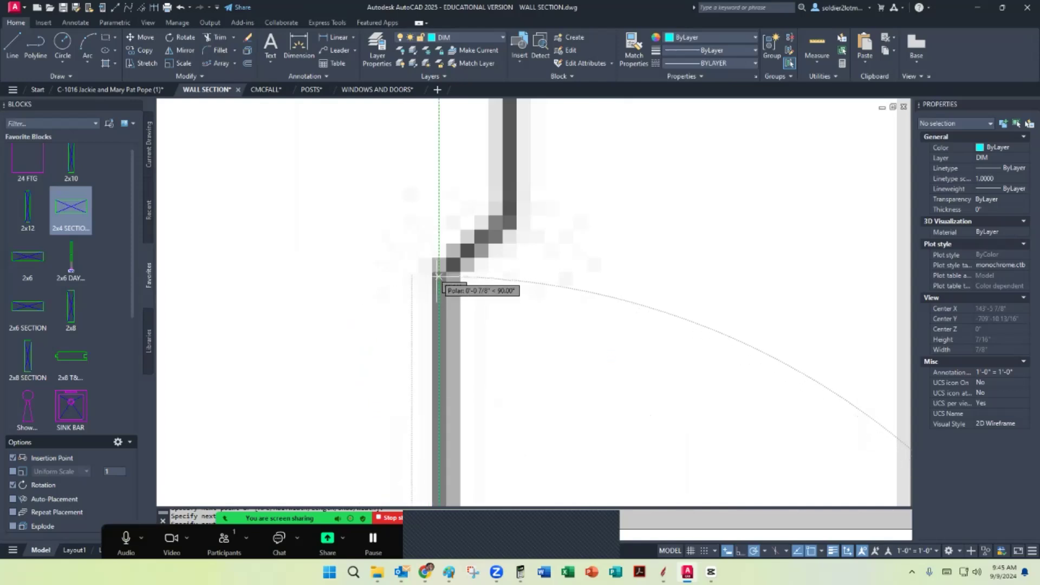
pyautogui.click(443, 271)
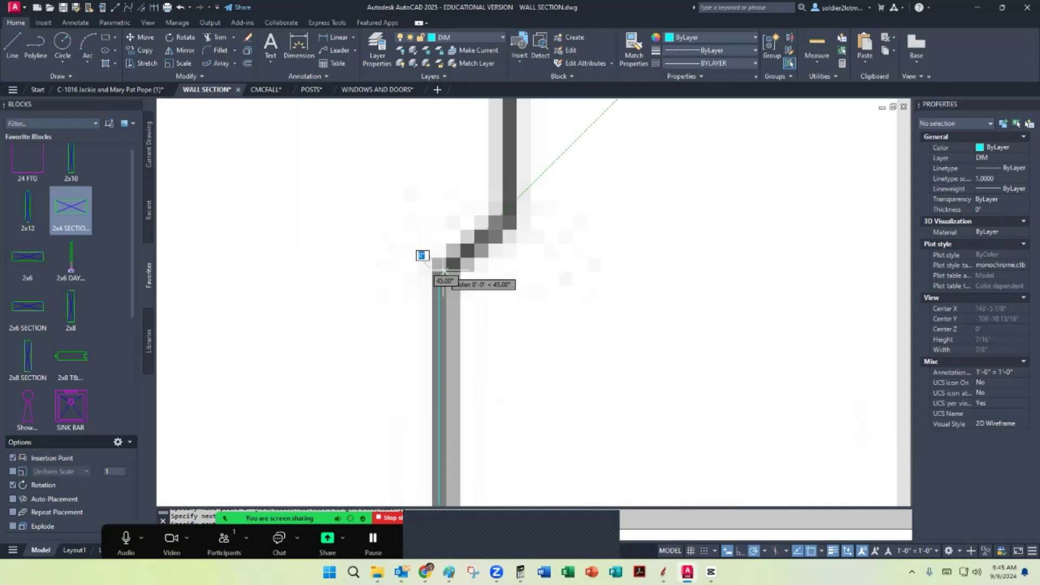
# Trace the lower bevel and the recessed back edge with the polyline up to the start of the upper bevel
pyautogui.click(505, 203)
pyautogui.scroll(-6, 499, 317)
pyautogui.scroll(-4, 489, 266)
pyautogui.scroll(8, 482, 108)
pyautogui.scroll(2, 484, 110)
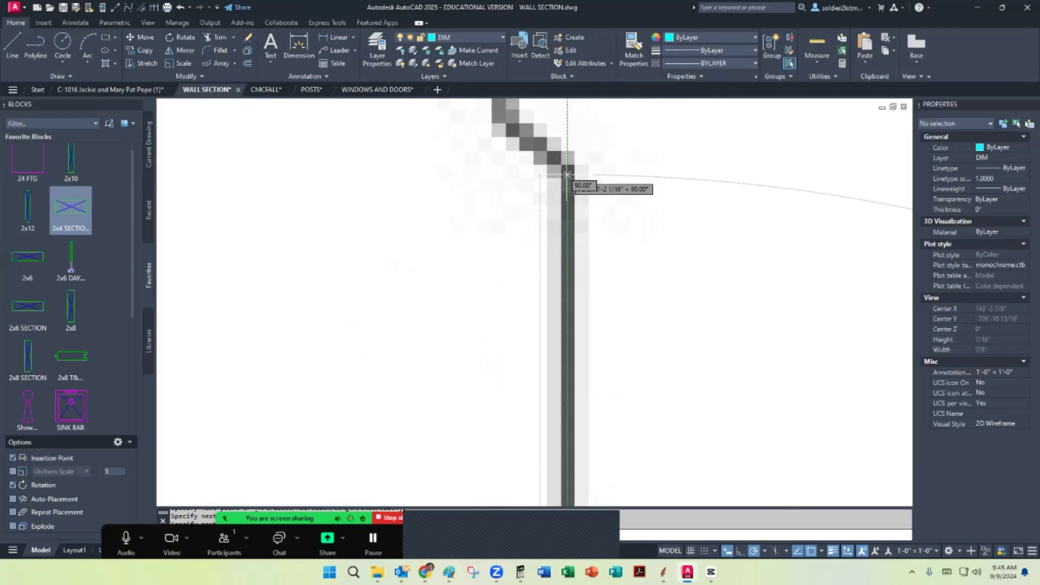
pyautogui.click(568, 172)
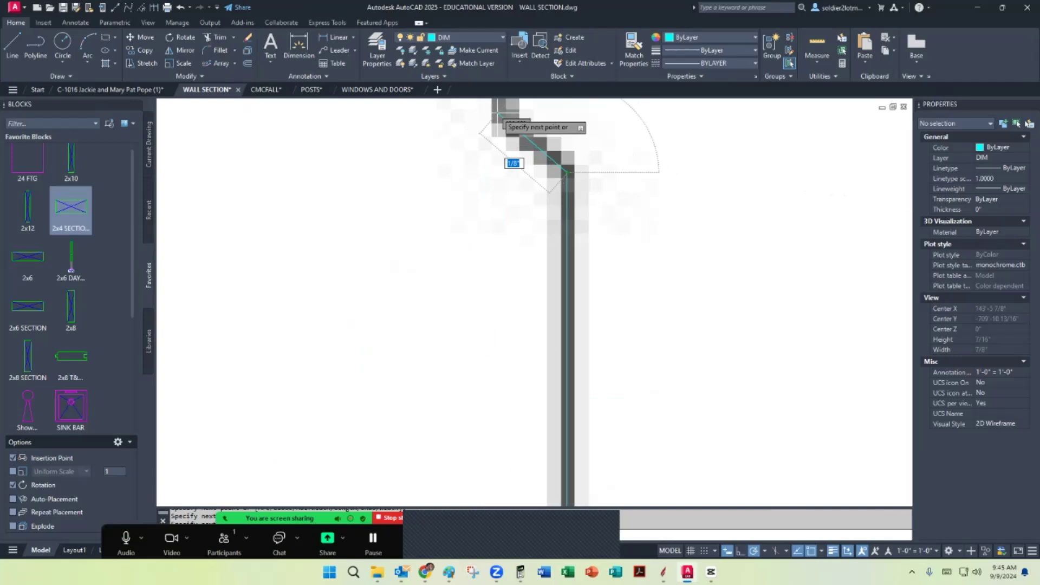
# Continue the polyline trace past the back notch of the moulding, up the back edge and across the flat top
pyautogui.moveTo(503, 110); pyautogui.dragTo(489, 180, button='middle')
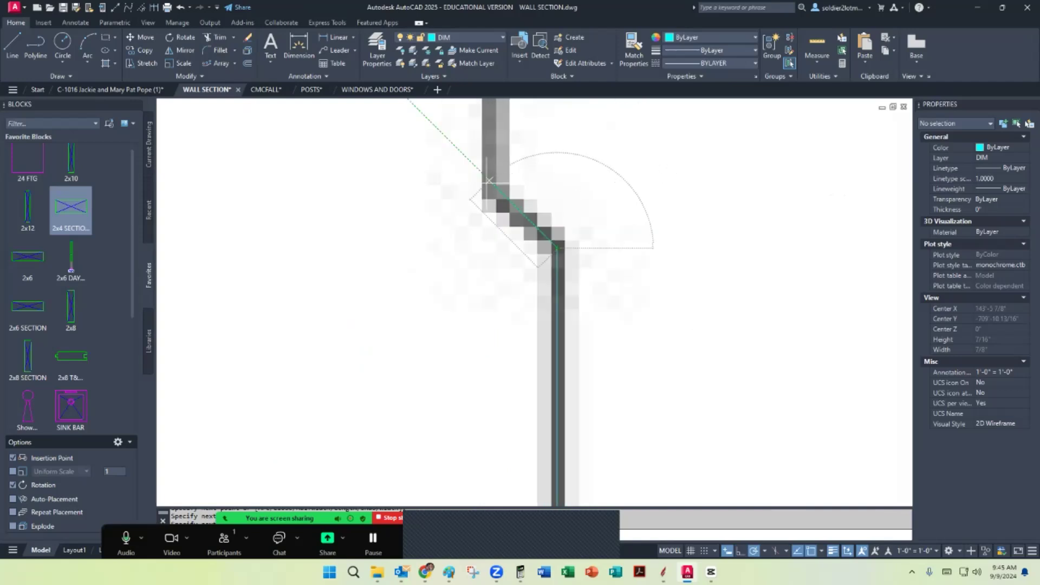
pyautogui.scroll(-3, 489, 180)
pyautogui.scroll(6, 483, 138)
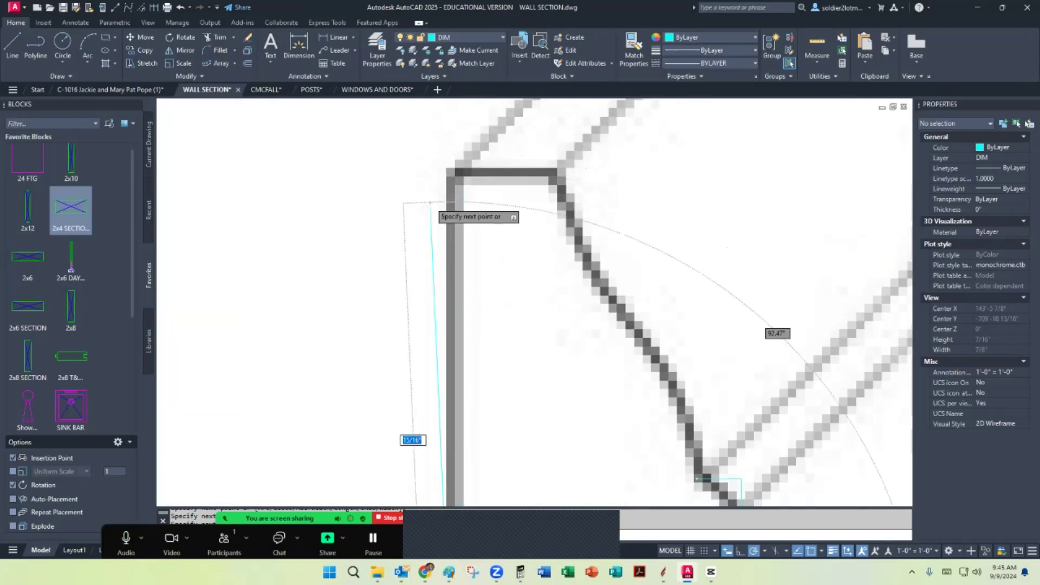
pyautogui.click(468, 168)
pyautogui.click(732, 168)
pyautogui.scroll(-6, 650, 163)
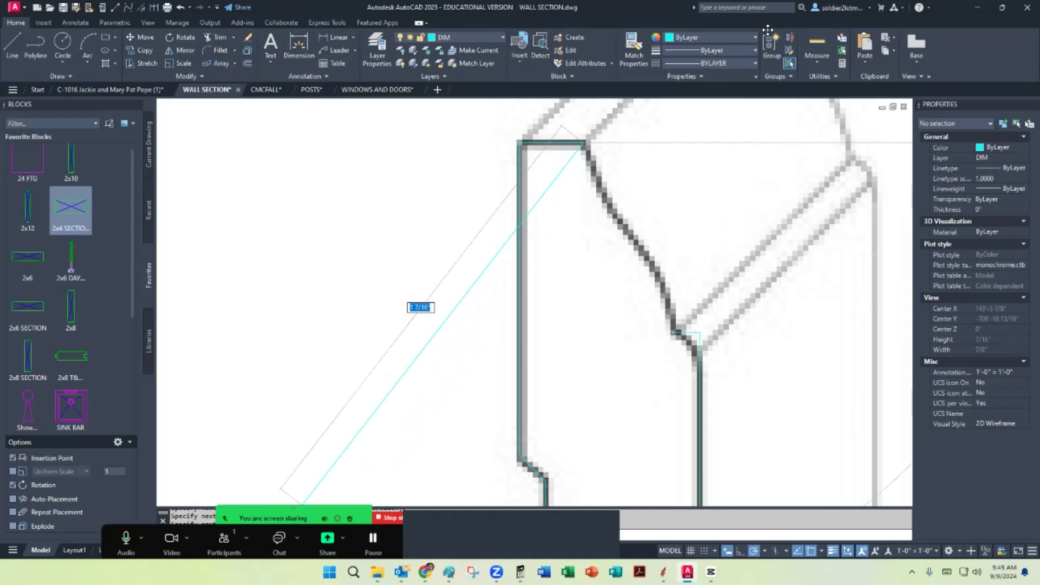
# Add two polyline arc segments along the moulding's curved front, meeting mid-curve and ending at the small ledge below
pyautogui.moveTo(768, 29); pyautogui.dragTo(769, 31)
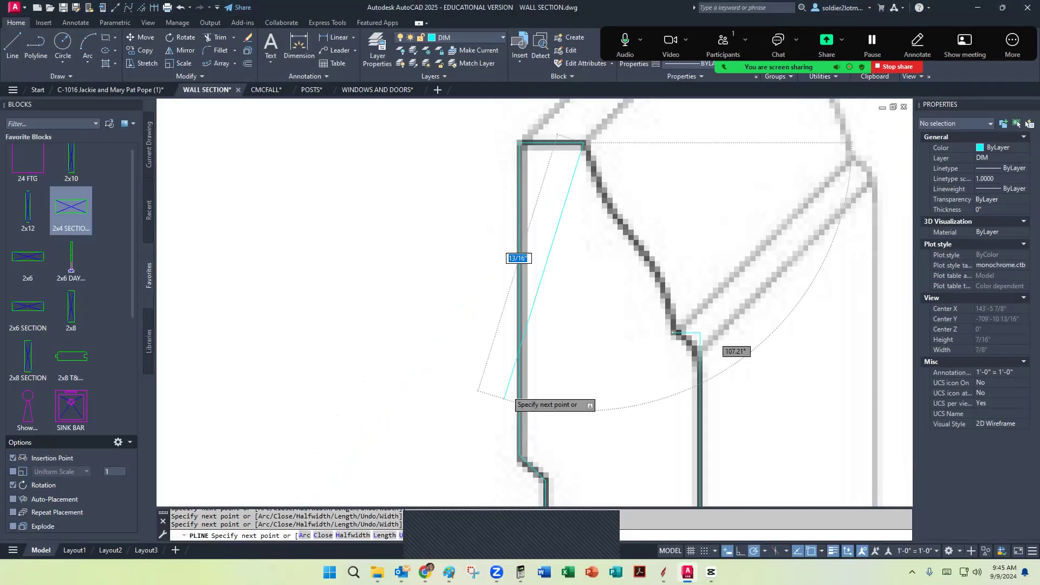
pyautogui.scroll(5, 553, 171)
pyautogui.scroll(-3, 591, 270)
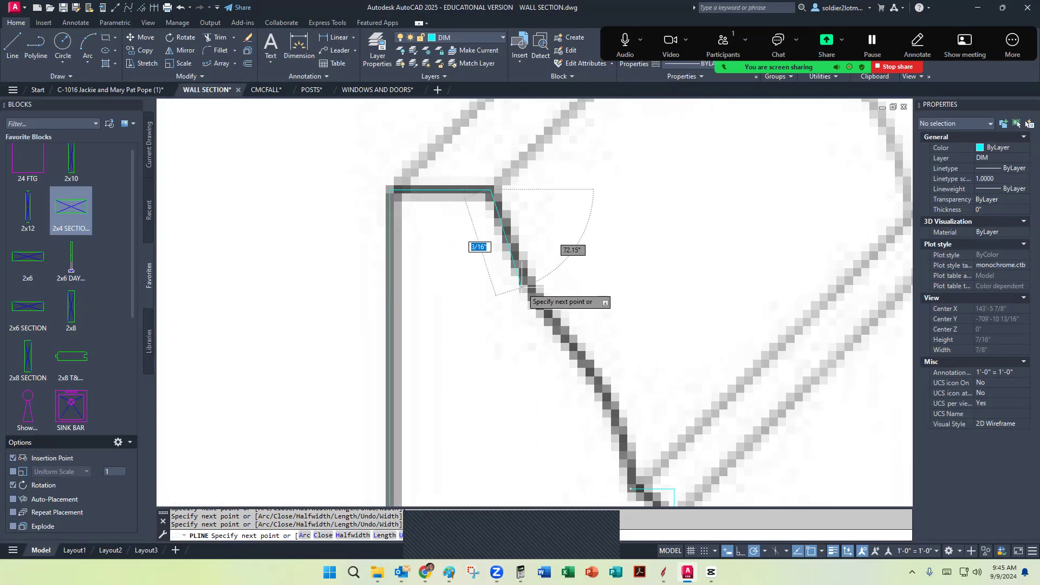
pyautogui.click(303, 536)
pyautogui.scroll(5, 490, 293)
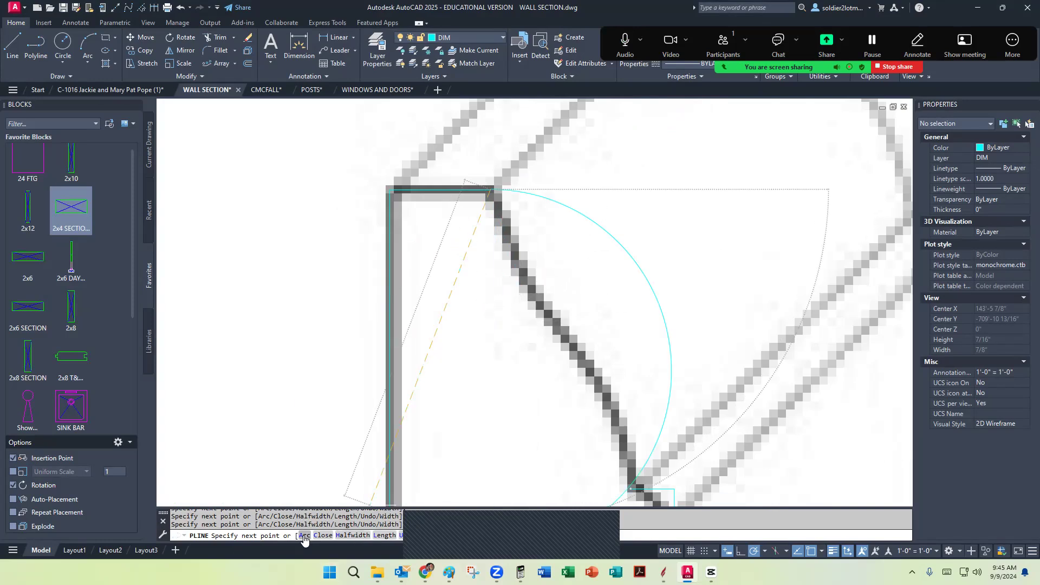
pyautogui.scroll(-4, 491, 292)
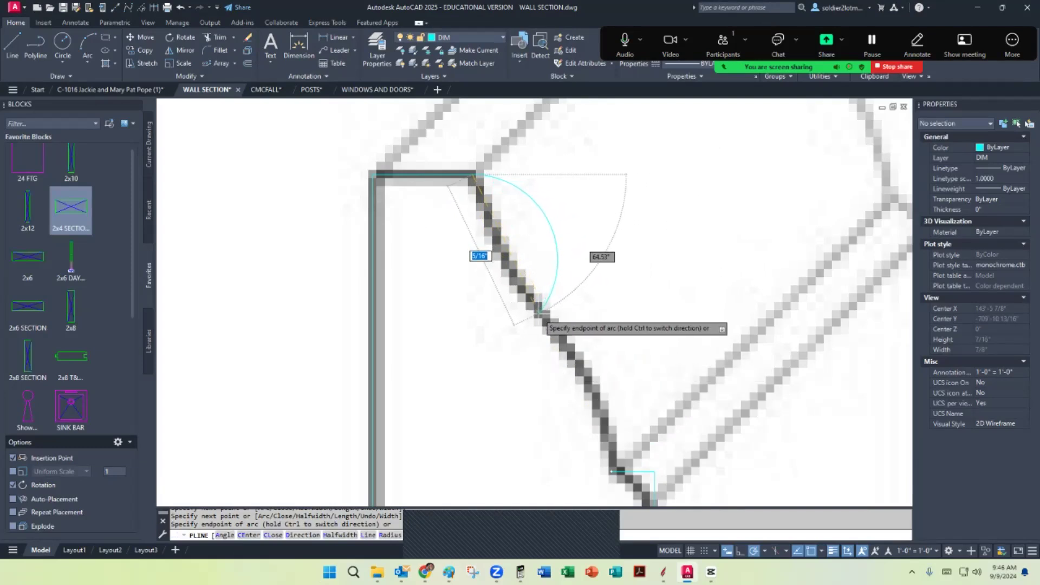
pyautogui.click(540, 313)
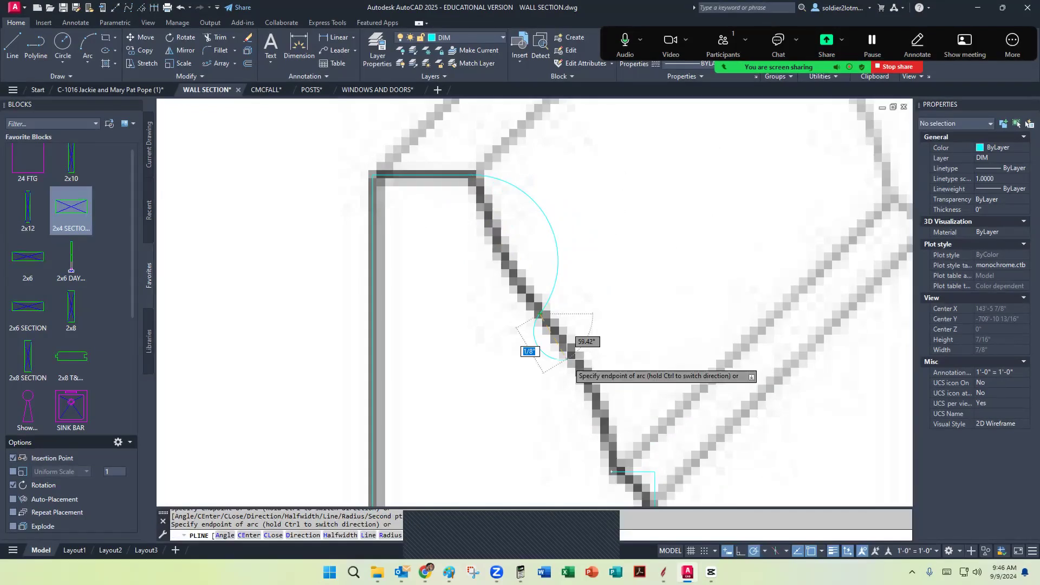
pyautogui.moveTo(587, 432); pyautogui.dragTo(530, 312, button='middle')
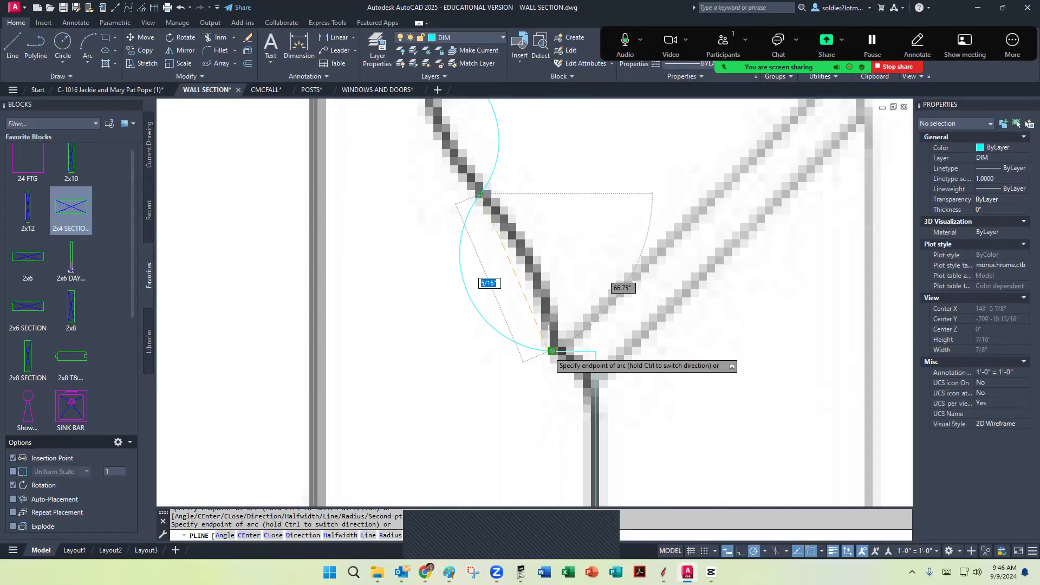
pyautogui.click(552, 351)
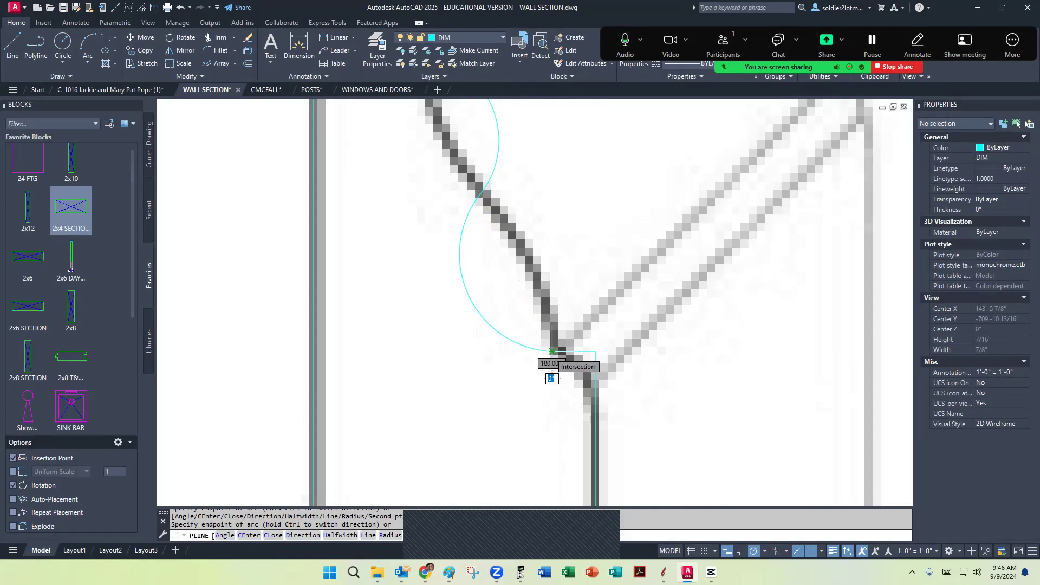
# Close the polyline at its starting point on the ledge with the CLose option
pyautogui.write('c')
pyautogui.press('Return')
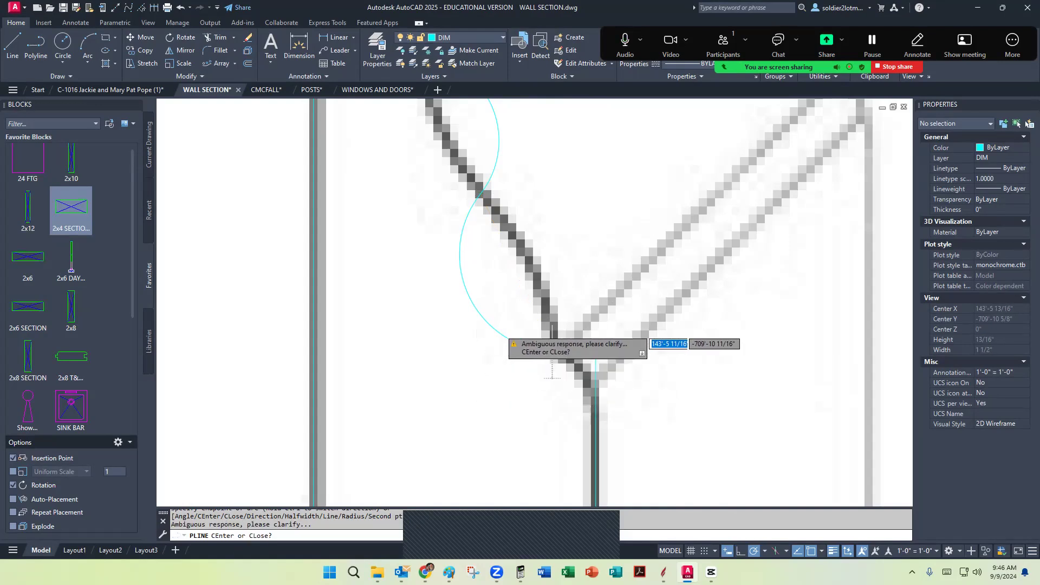
pyautogui.click(552, 351)
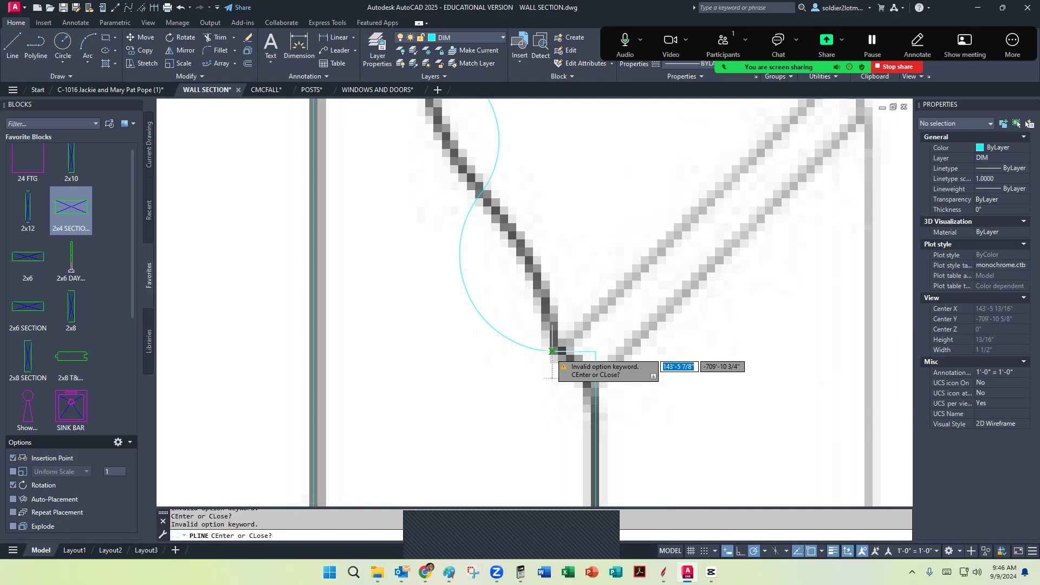
pyautogui.write('CL')
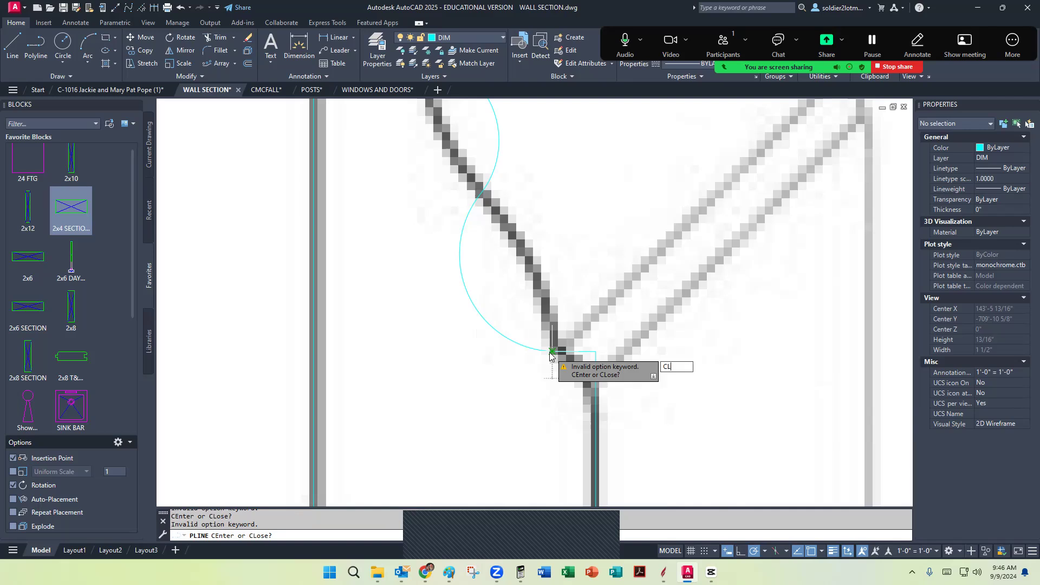
pyautogui.press('Return')
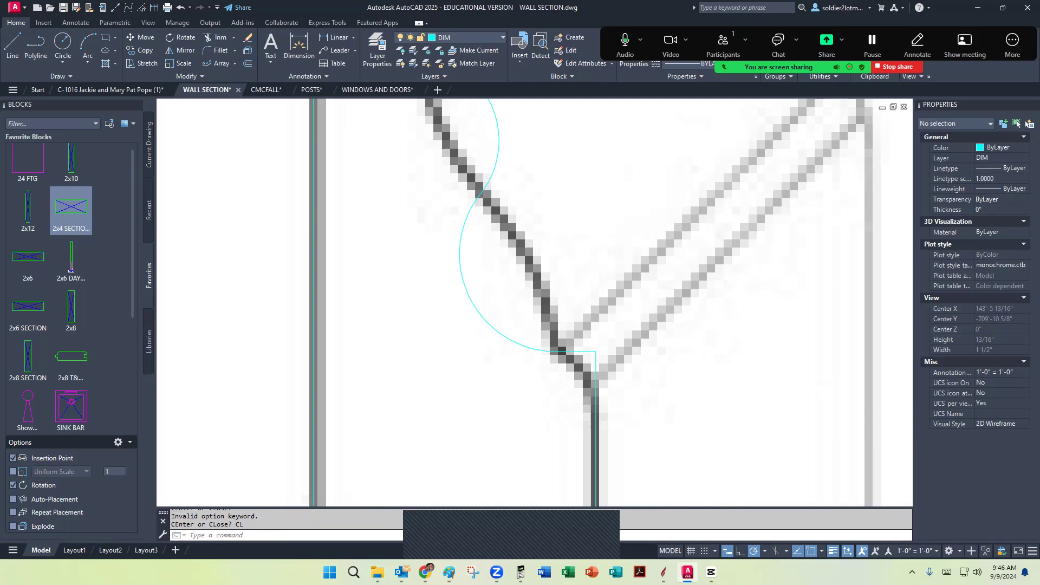
# Stretch the lower arc's midpoint onto the lower half of the moulding's curved edge in the reference image
pyautogui.scroll(-3, 601, 264)
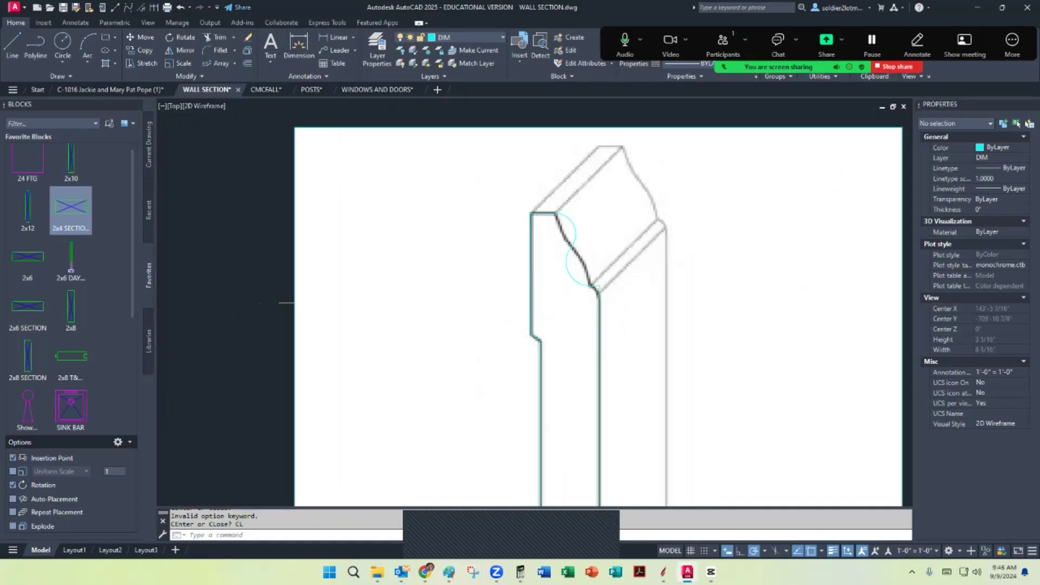
pyautogui.scroll(4, 585, 277)
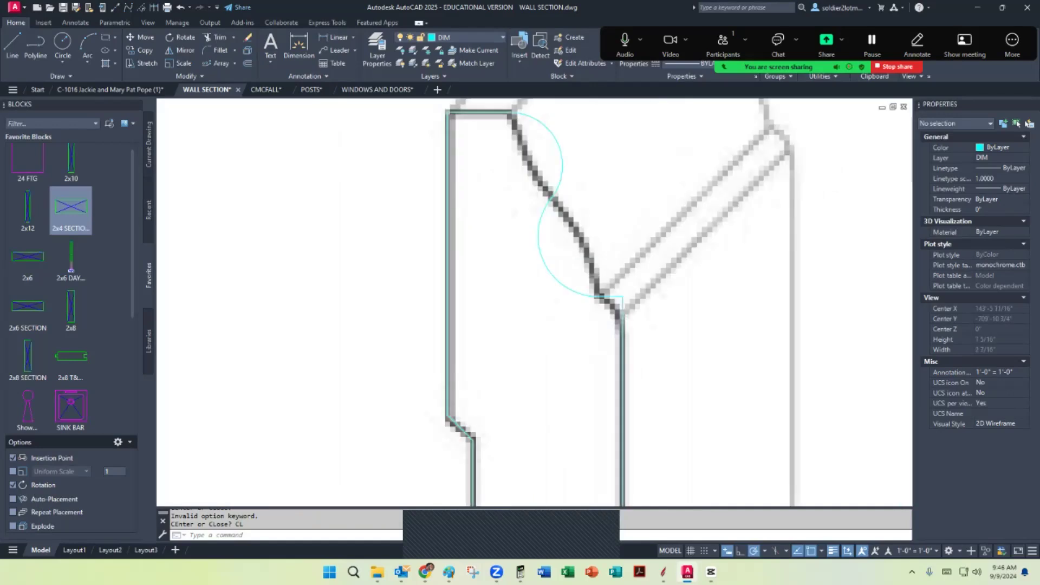
pyautogui.click(550, 273)
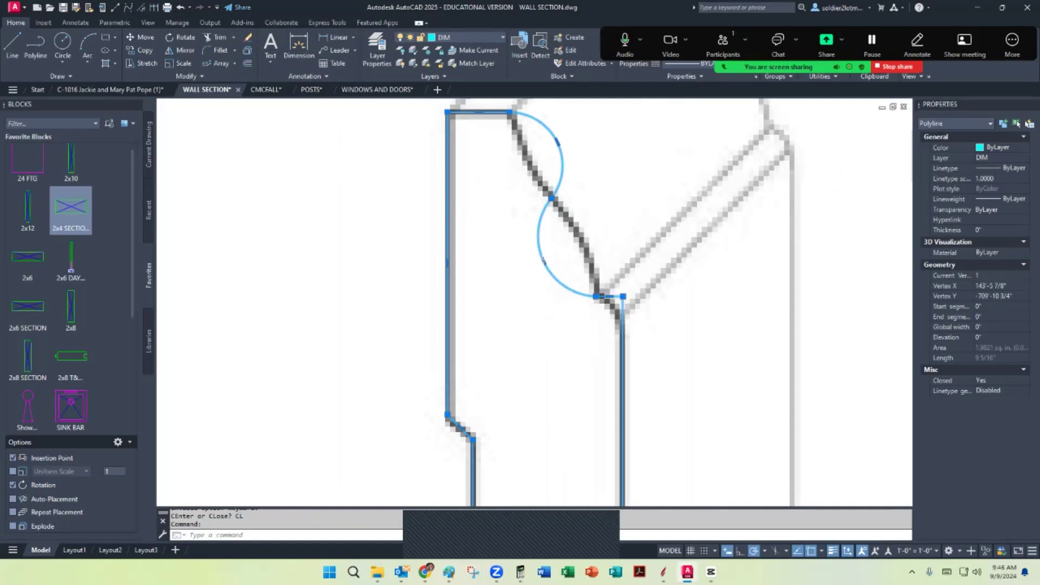
pyautogui.click(543, 260)
pyautogui.scroll(5, 564, 244)
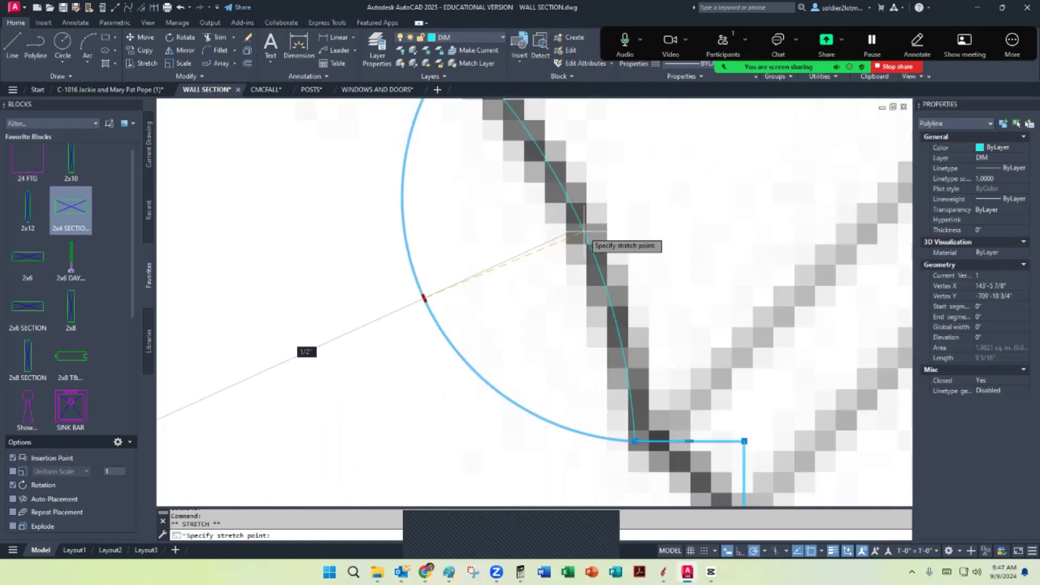
pyautogui.click(588, 239)
pyautogui.scroll(-5, 588, 240)
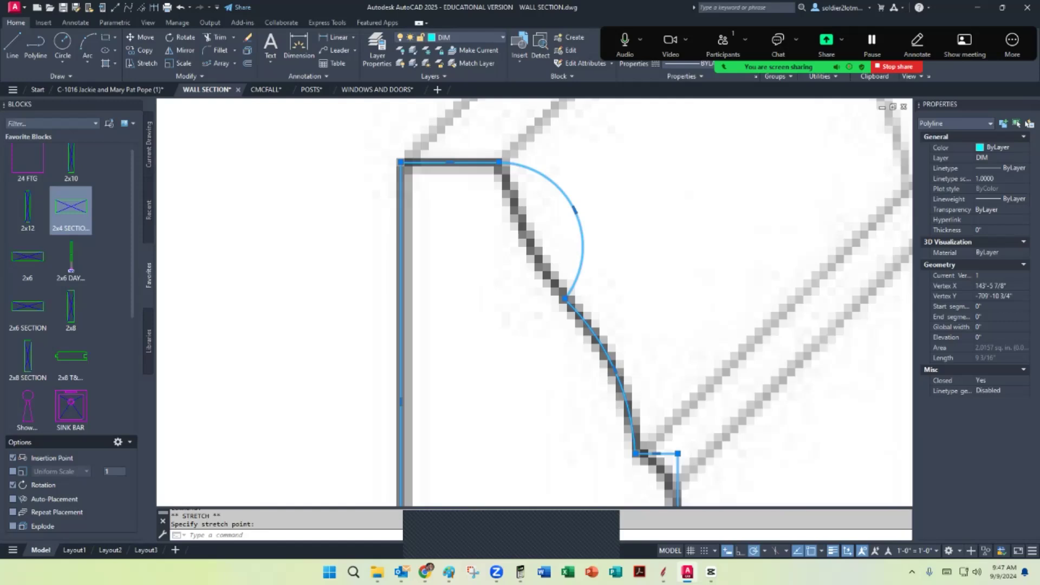
# Stretch the upper arc's midpoint onto the upper half of the moulding's curved edge and deselect the polyline
pyautogui.scroll(4, 599, 208)
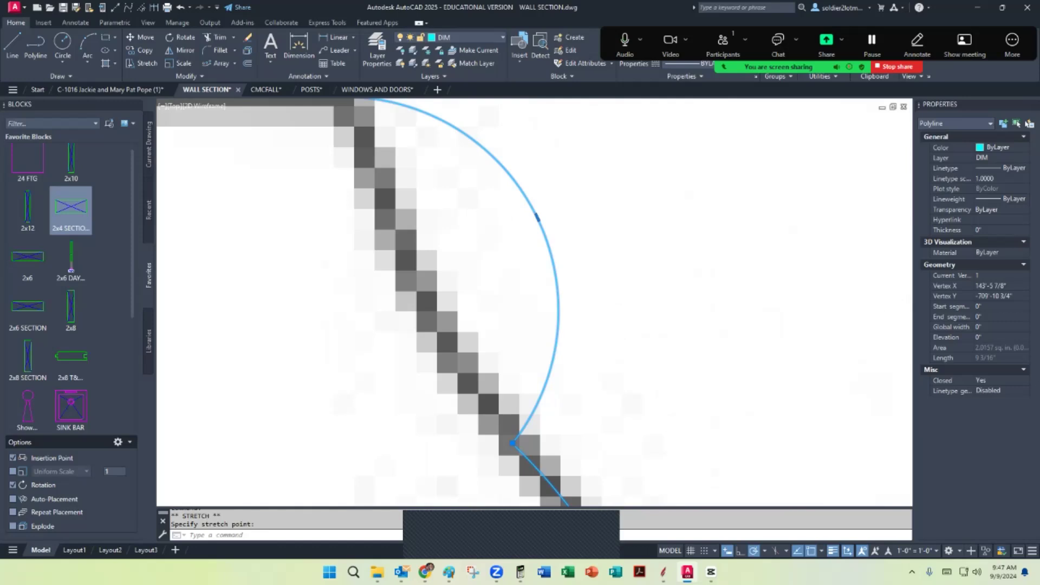
pyautogui.click(538, 218)
pyautogui.scroll(-2, 423, 260)
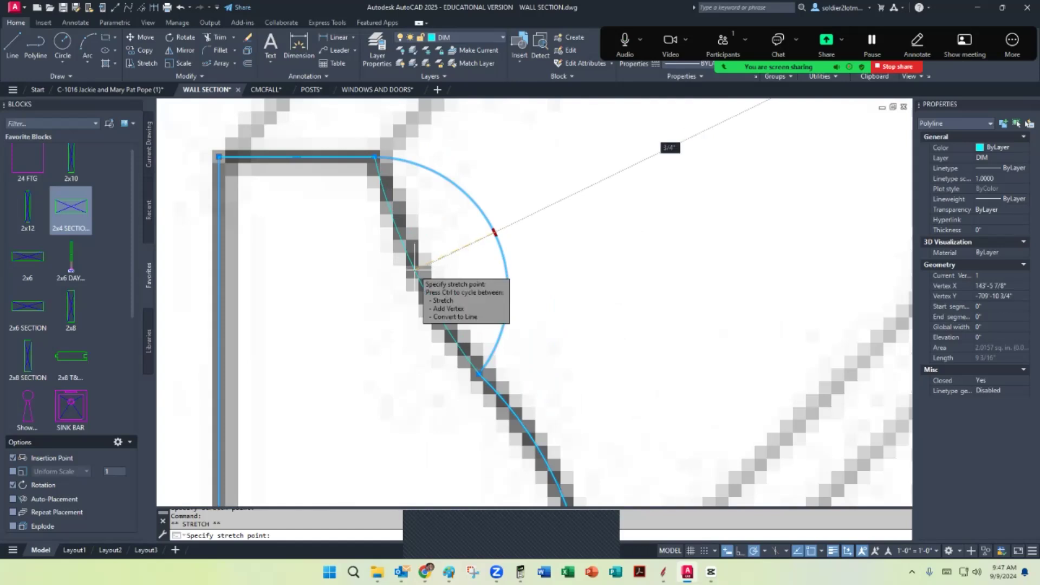
pyautogui.scroll(-6, 528, 278)
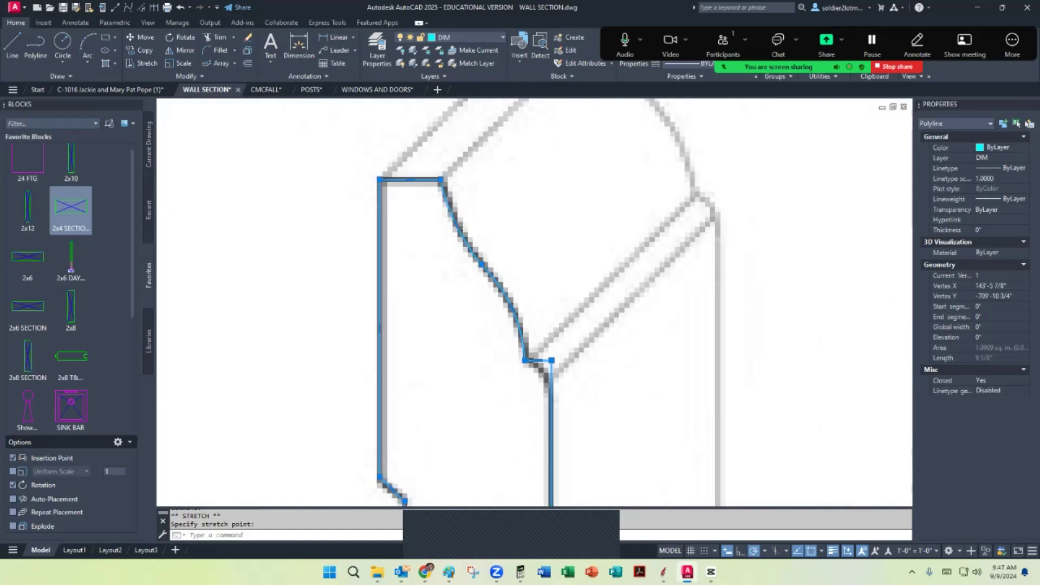
pyautogui.press('Escape')
# Move the reference image away from the traced moulding profile
pyautogui.scroll(-3, 520, 255)
pyautogui.click(643, 186)
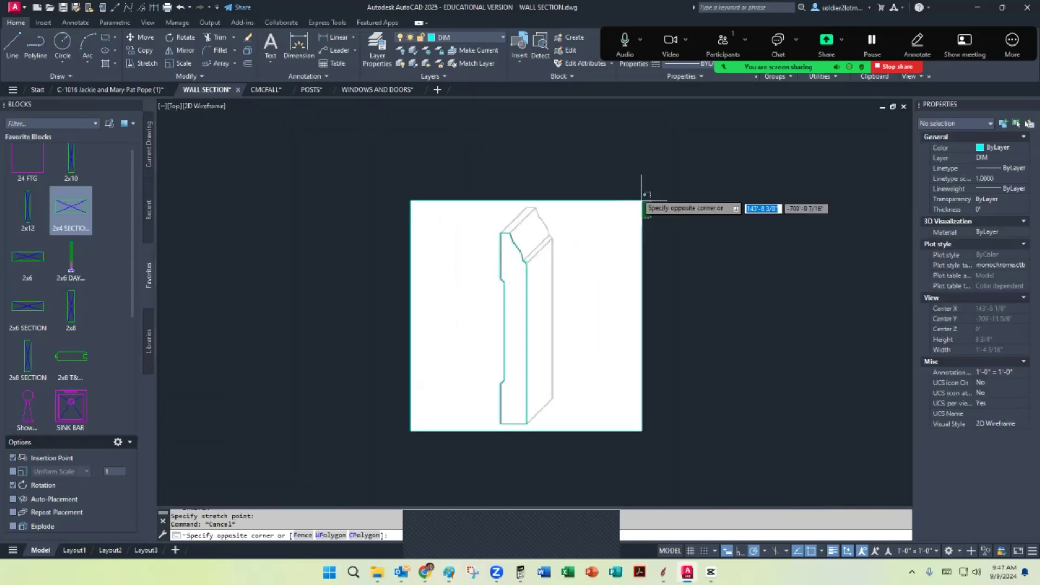
pyautogui.click(628, 205)
pyautogui.rightClick(632, 187)
pyautogui.click(658, 262)
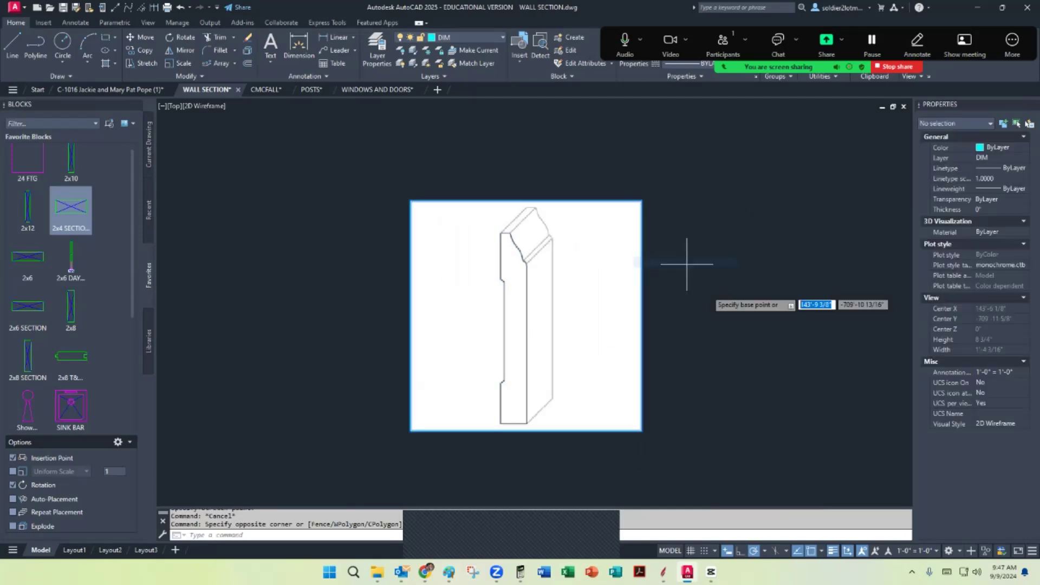
pyautogui.scroll(-5, 682, 286)
pyautogui.click(708, 289)
pyautogui.press('Escape')
# Convert the traced profile into a block named MOULDING BASE with its base point at the profile's bottom back corner
pyautogui.scroll(4, 708, 325)
pyautogui.moveTo(588, 323); pyautogui.dragTo(576, 298, button='middle')
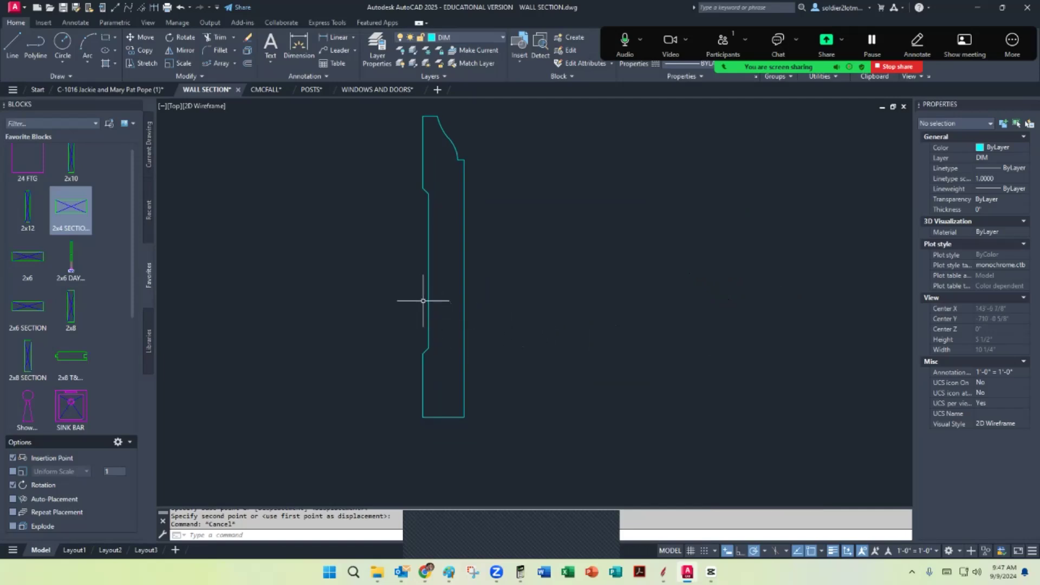
pyautogui.scroll(-3, 423, 300)
pyautogui.click(402, 416)
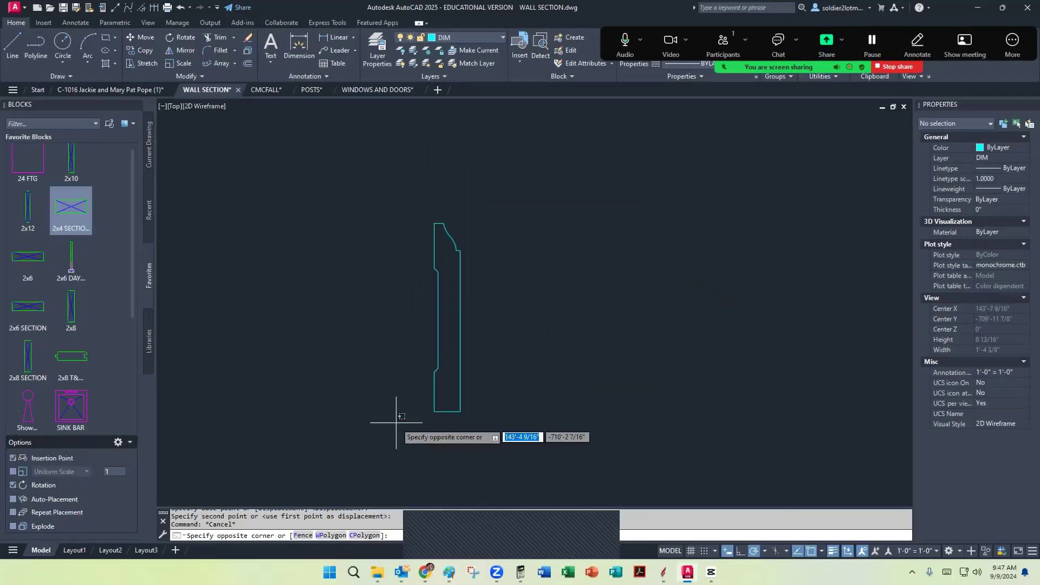
pyautogui.click(517, 194)
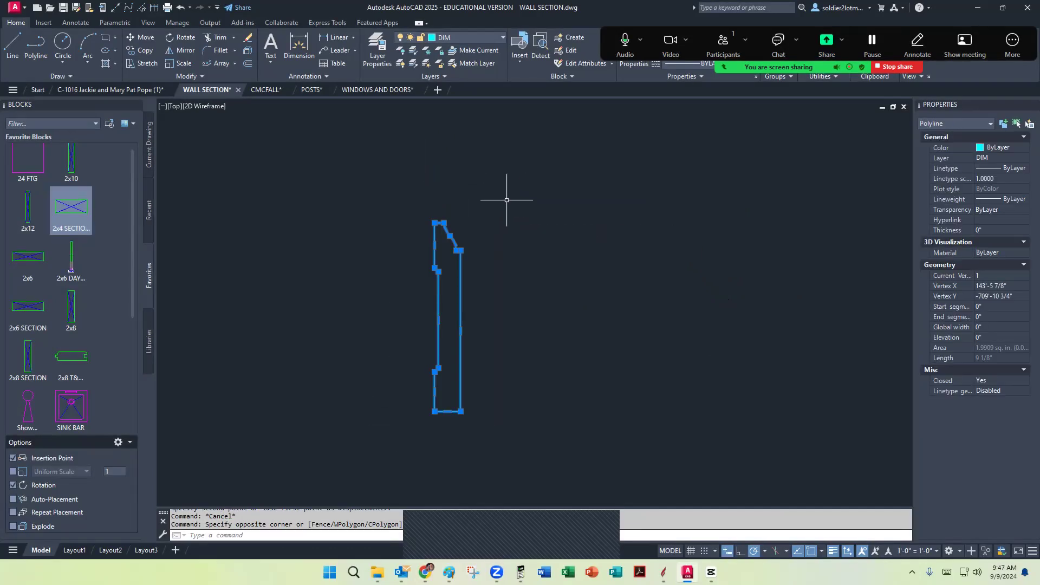
pyautogui.click(566, 38)
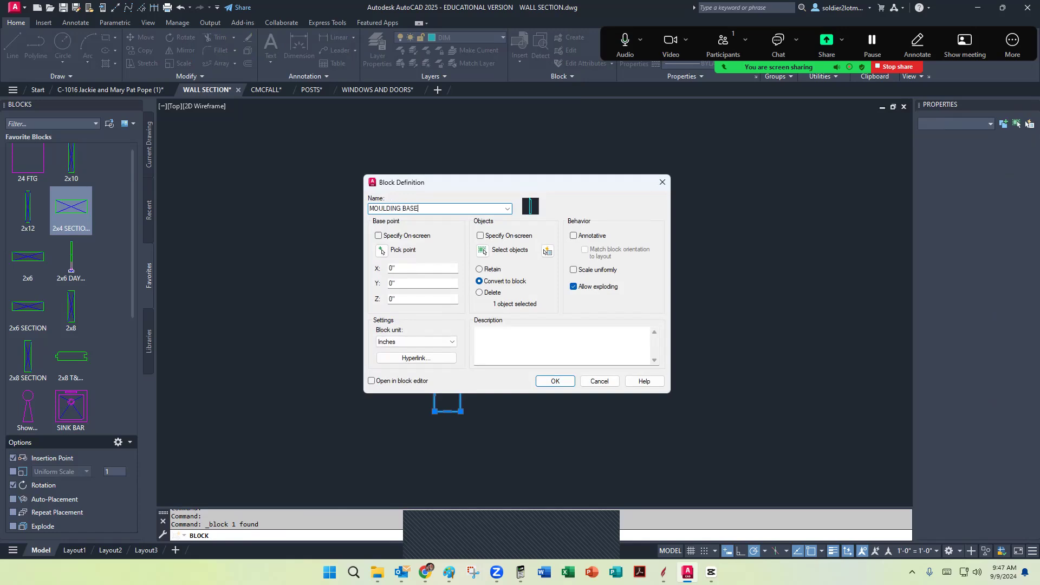
pyautogui.click(381, 251)
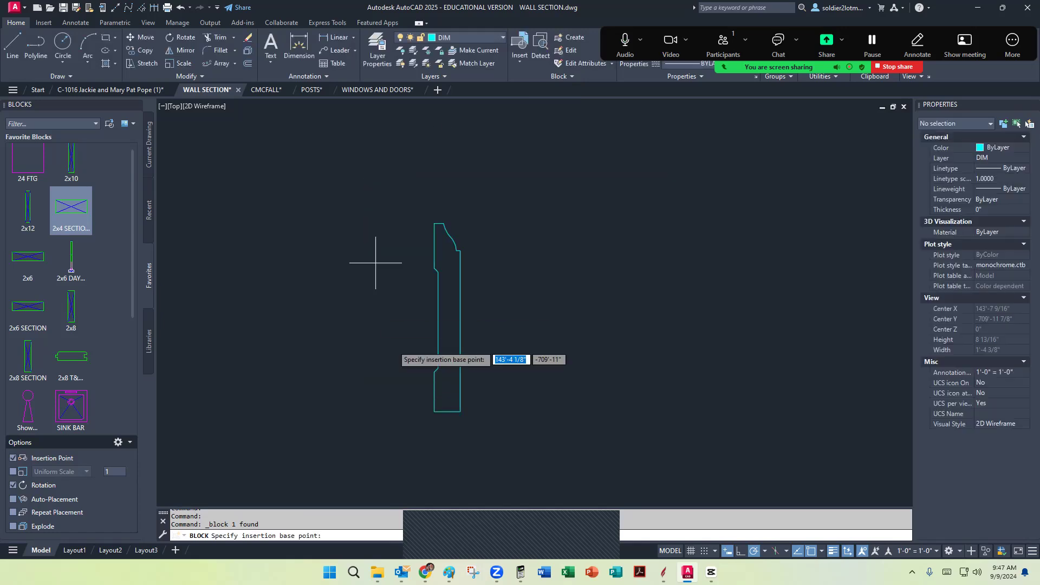
pyautogui.click(434, 412)
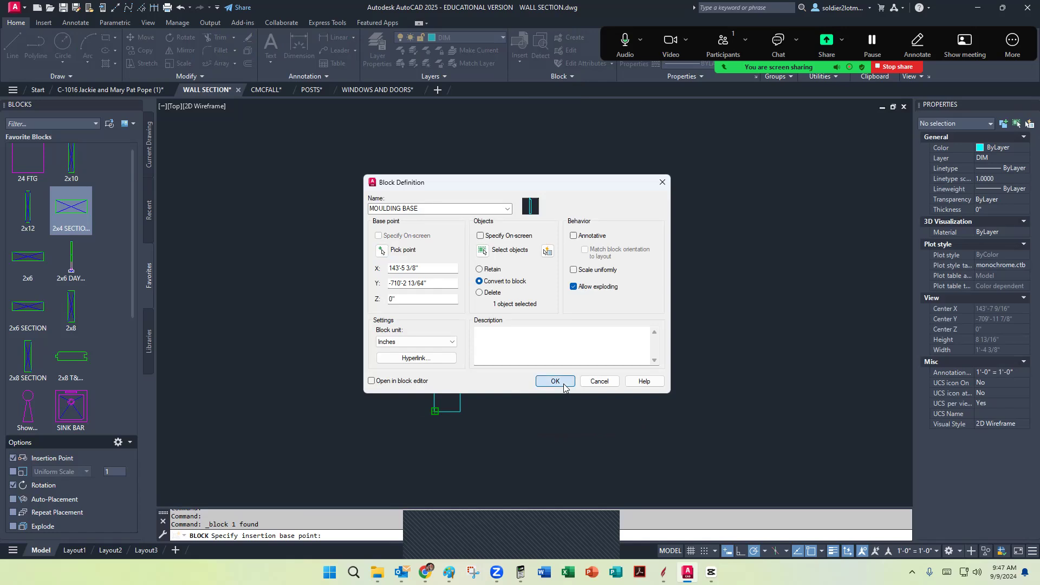
pyautogui.click(555, 381)
# Select the new moulding block and look through the current drawing's block library, leaving the block deselected
pyautogui.click(489, 414)
pyautogui.click(457, 373)
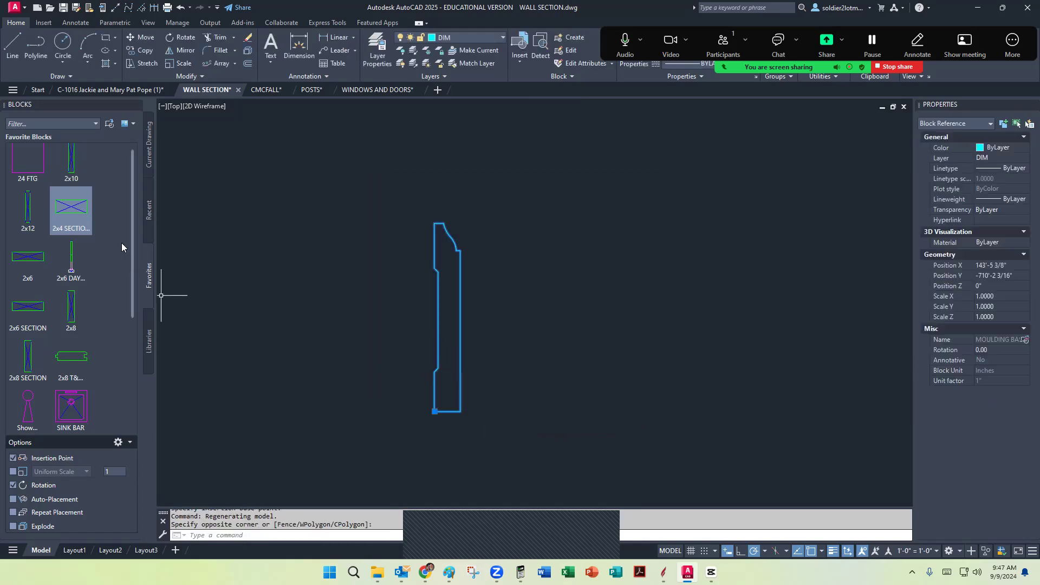
pyautogui.click(150, 143)
pyautogui.scroll(-5, 89, 311)
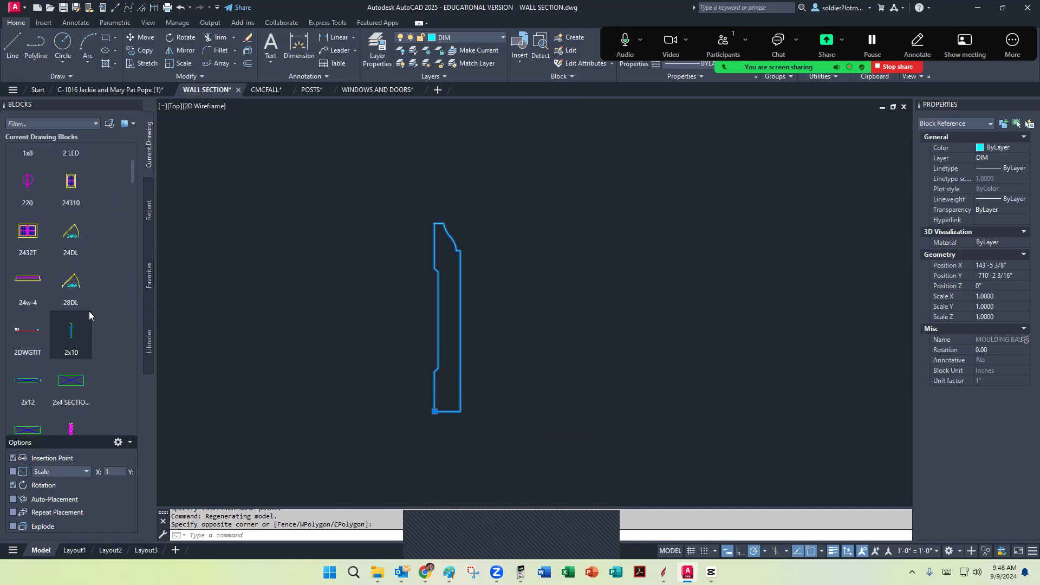
pyautogui.scroll(3, 90, 314)
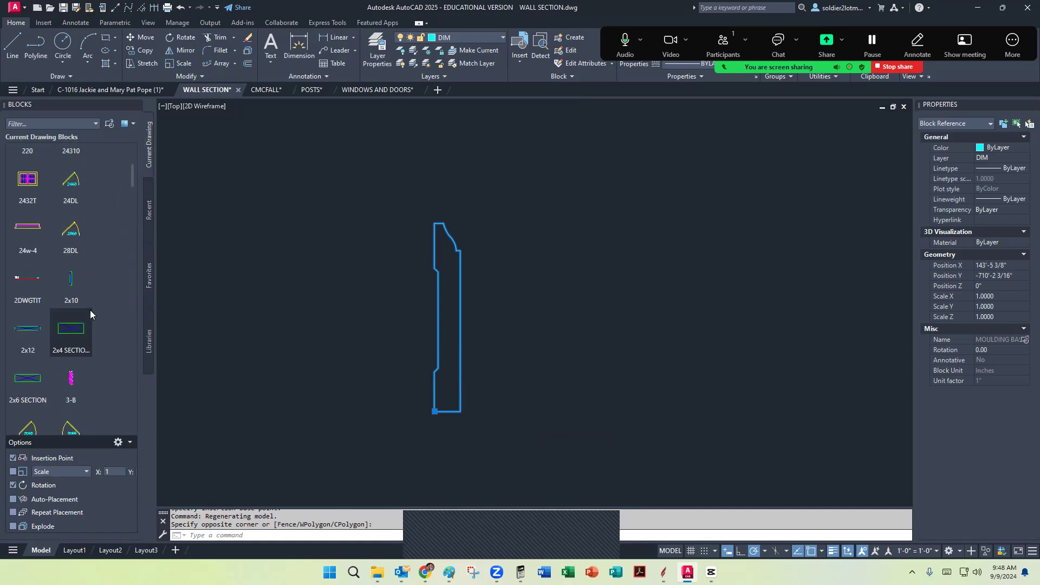
pyautogui.moveTo(91, 313)
pyautogui.scroll(-3, 91, 314)
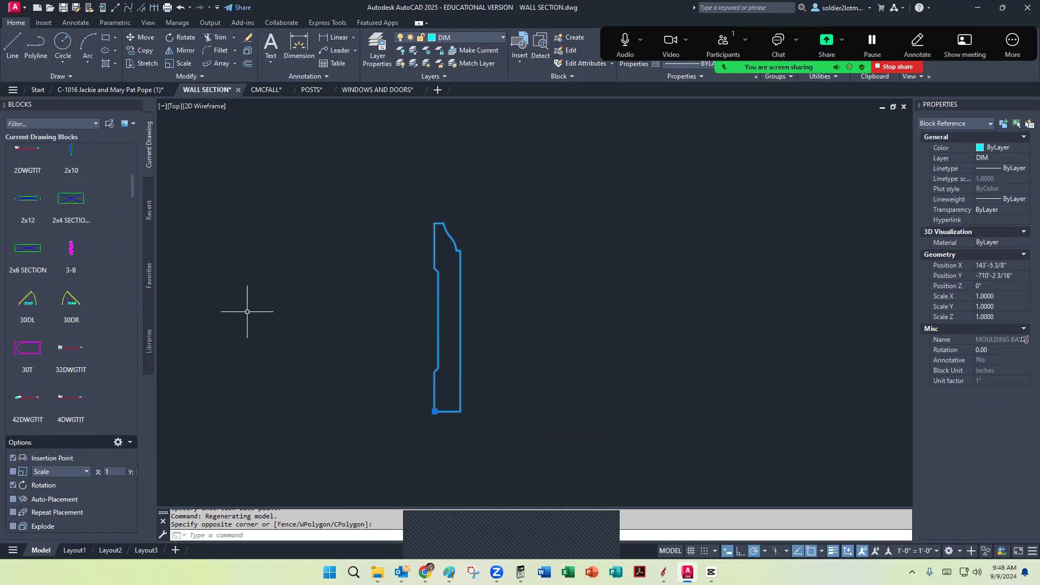
pyautogui.press('Escape')
pyautogui.press('Escape')
pyautogui.moveTo(428, 290); pyautogui.dragTo(349, 277, button='middle')
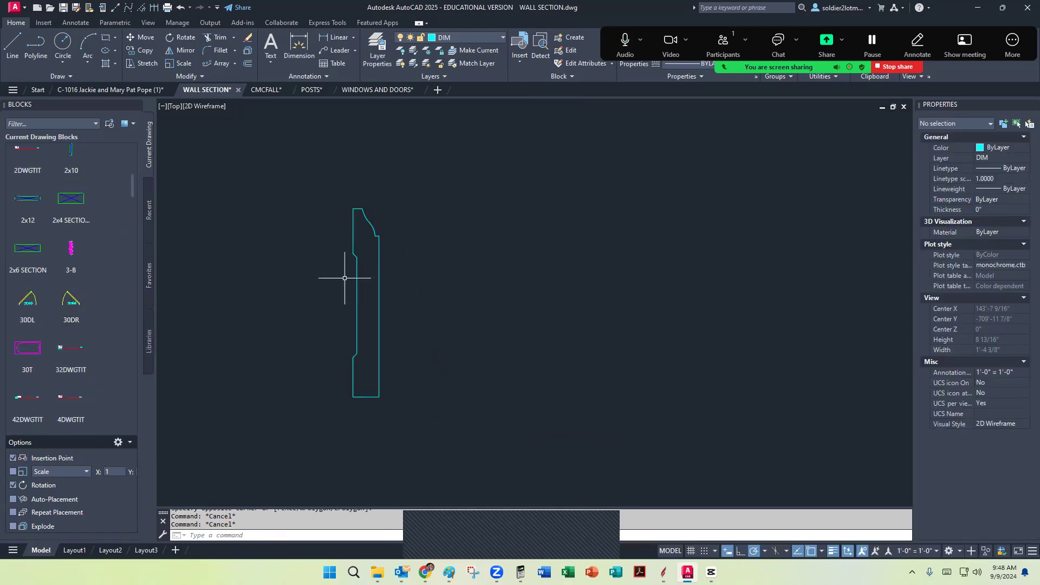
# Draw a horizontal construction line just below the bottom edge of the moulding profile
pyautogui.click(115, 10)
pyautogui.rightClick(534, 382)
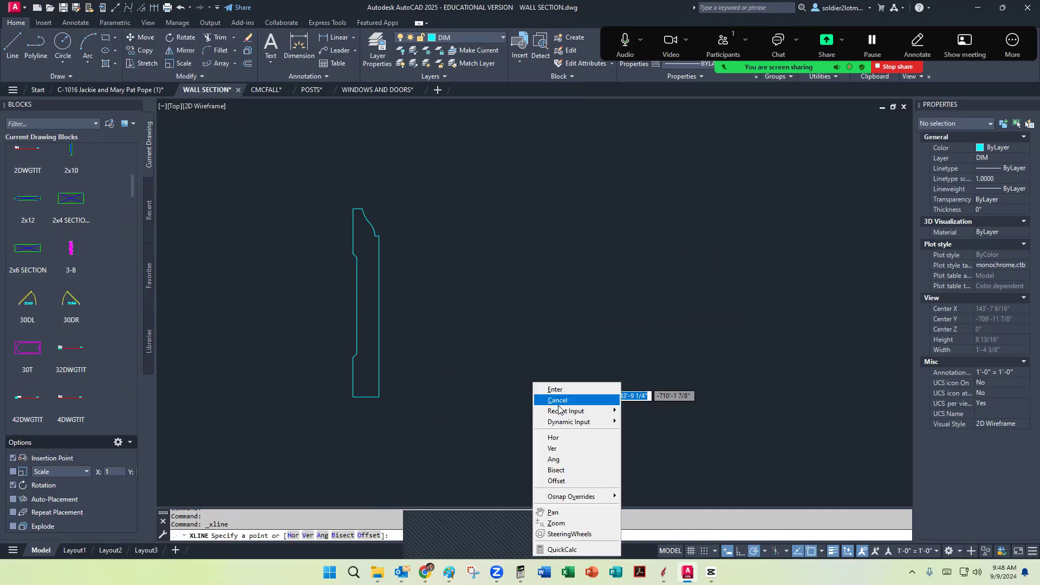
pyautogui.click(554, 438)
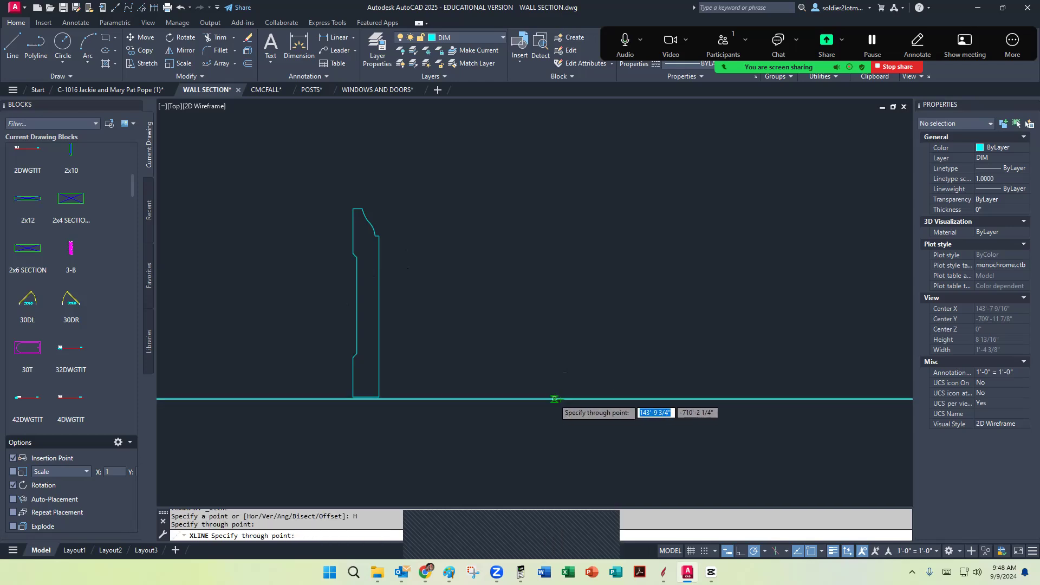
pyautogui.click(552, 399)
pyautogui.press('Return')
pyautogui.press('Return')
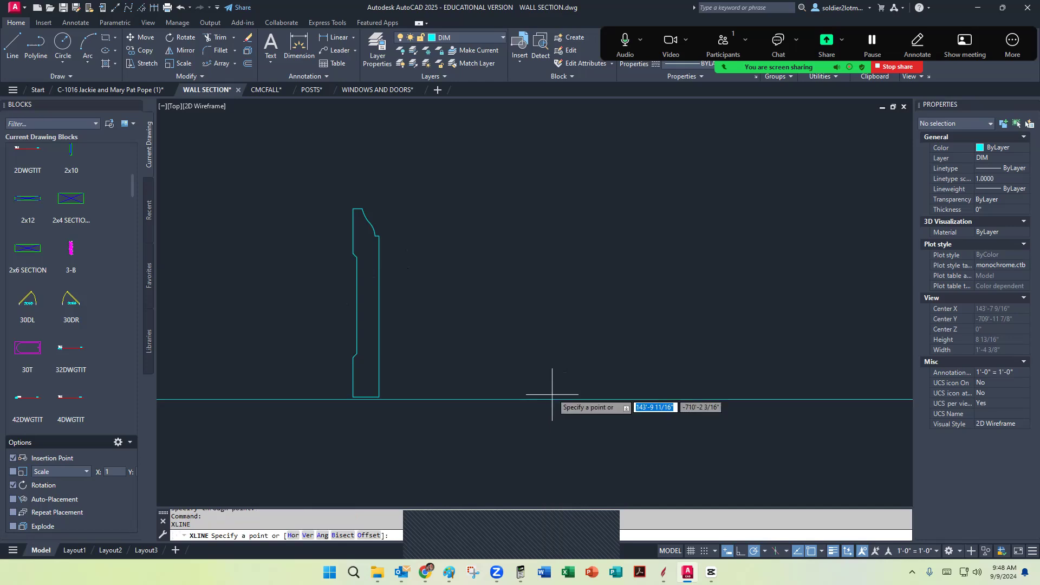
# Draw a vertical construction line crossing the horizontal one, to the right of the moulding profile
pyautogui.rightClick(560, 352)
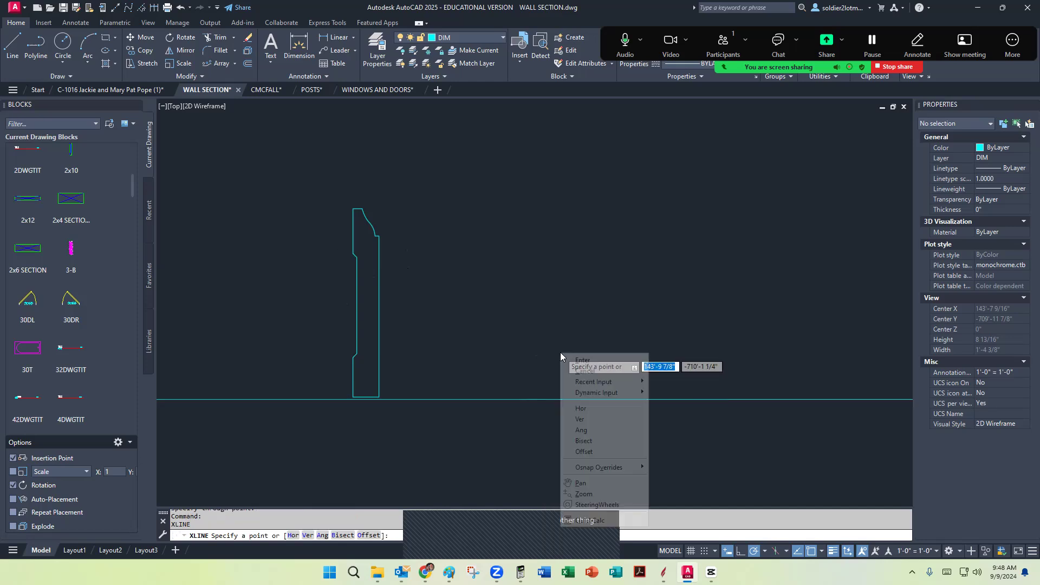
pyautogui.click(595, 421)
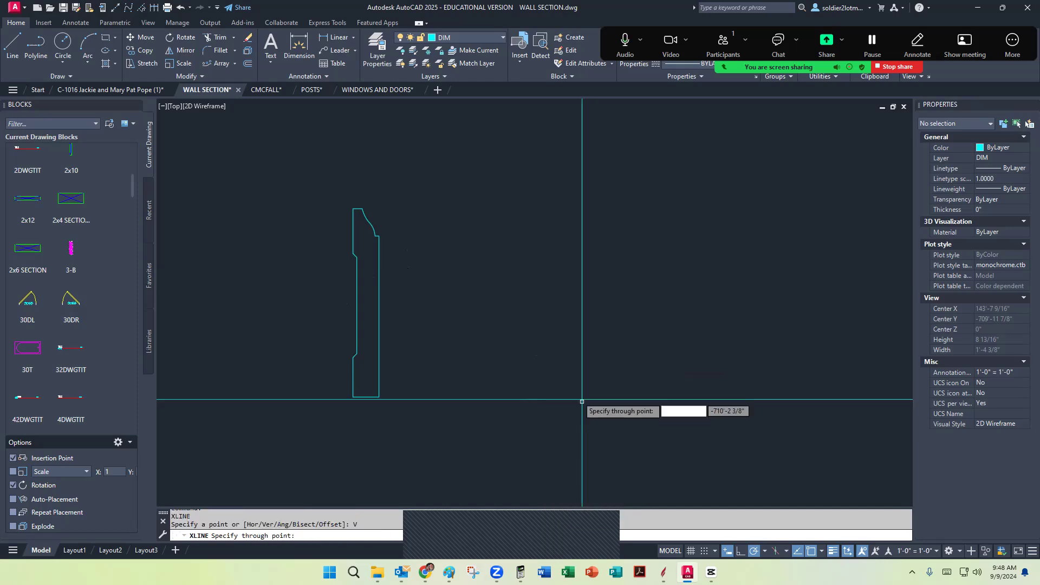
pyautogui.click(552, 406)
pyautogui.press('Return')
pyautogui.moveTo(508, 418); pyautogui.dragTo(430, 304, button='middle')
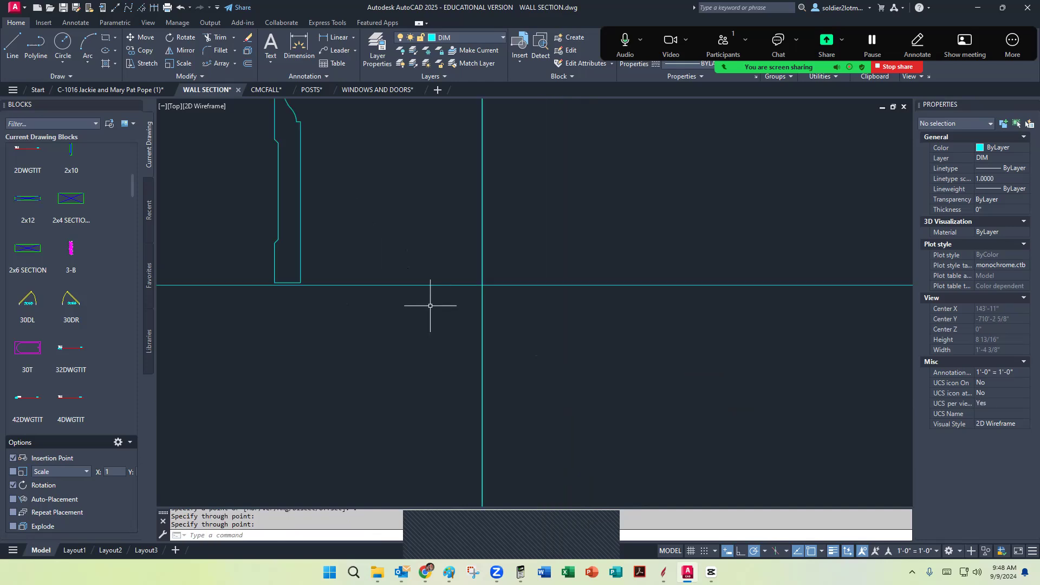
# Offset the vertical construction line 1/2" to its right
pyautogui.click(248, 64)
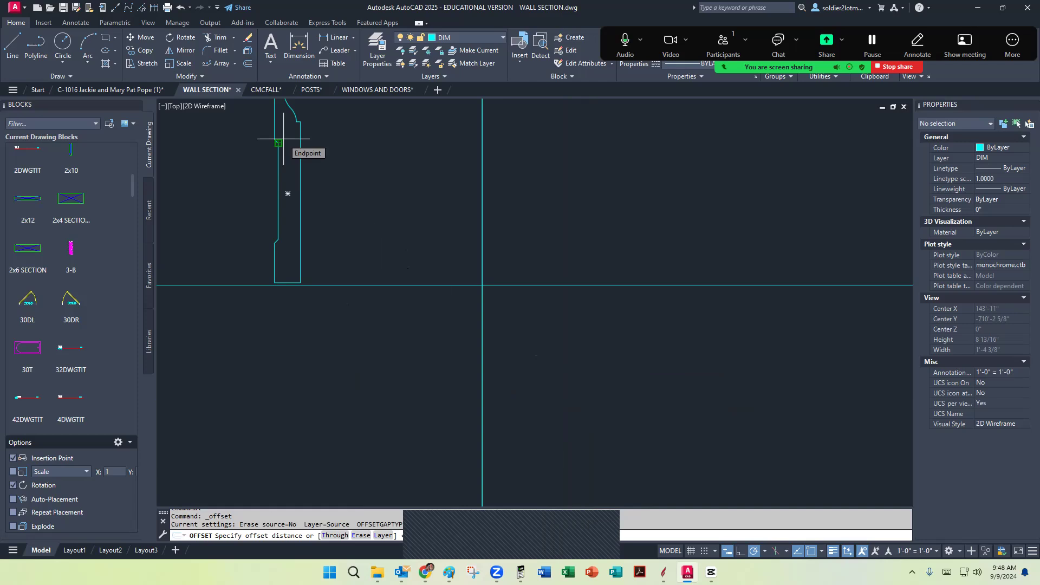
pyautogui.press('Return')
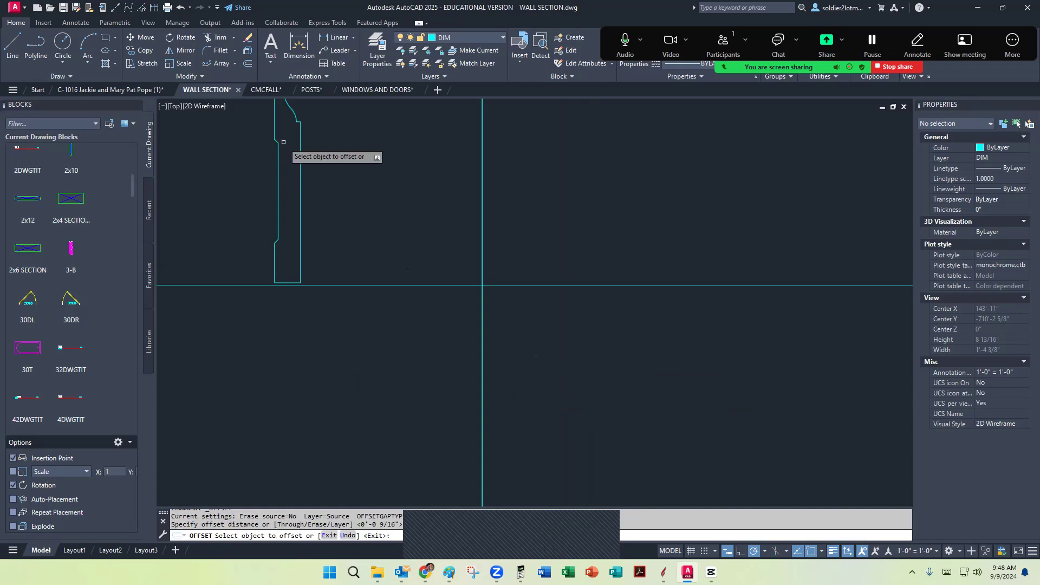
pyautogui.click(483, 300)
pyautogui.click(500, 295)
pyautogui.press('Return')
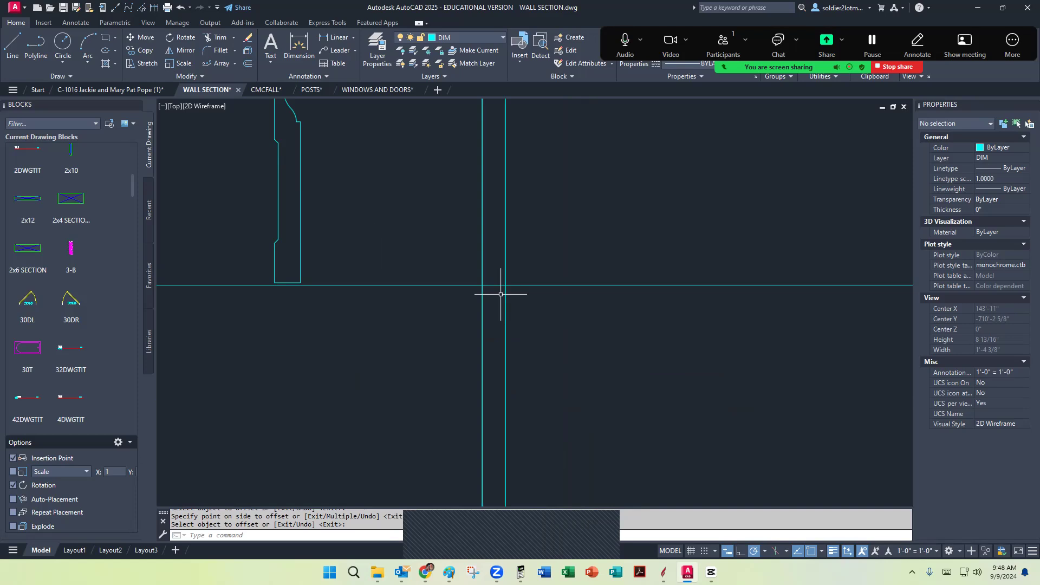
# Offset the horizontal construction line 0.75" upward
pyautogui.click(248, 63)
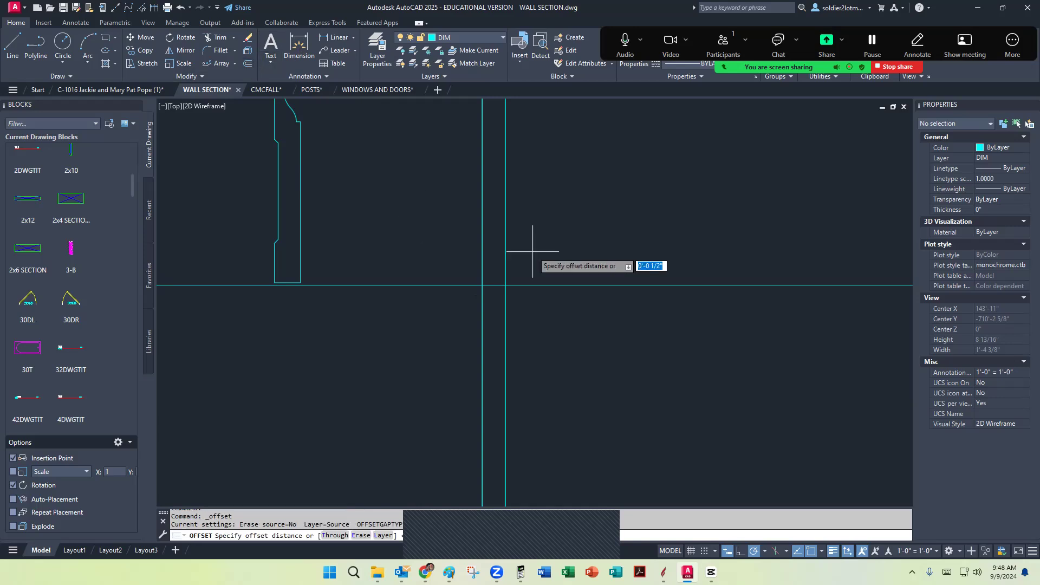
pyautogui.write('.75')
pyautogui.press('Return')
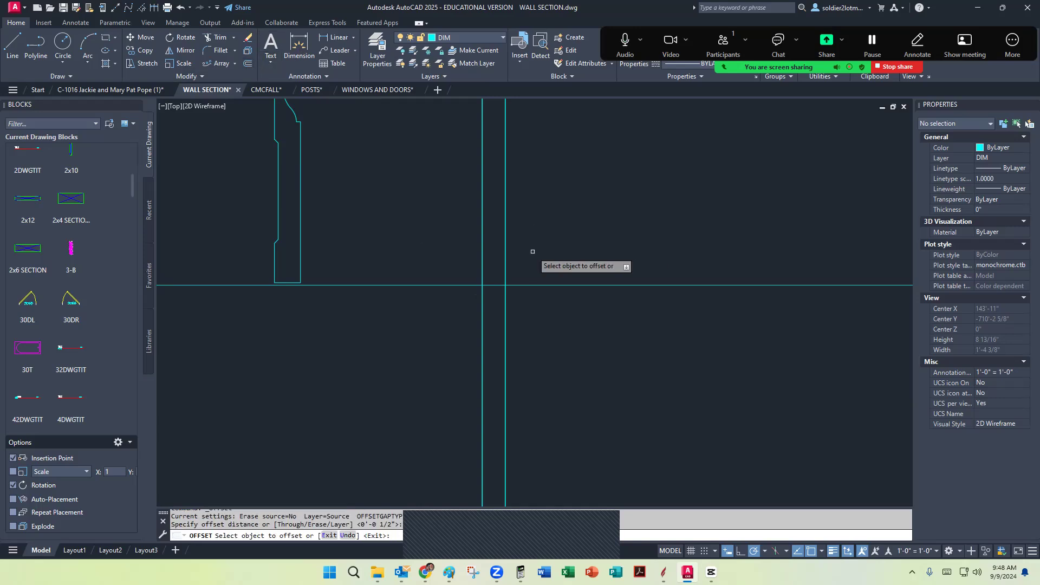
pyautogui.click(522, 285)
pyautogui.click(514, 262)
pyautogui.press('Escape')
pyautogui.scroll(4, 489, 277)
pyautogui.moveTo(489, 278); pyautogui.dragTo(449, 235, button='middle')
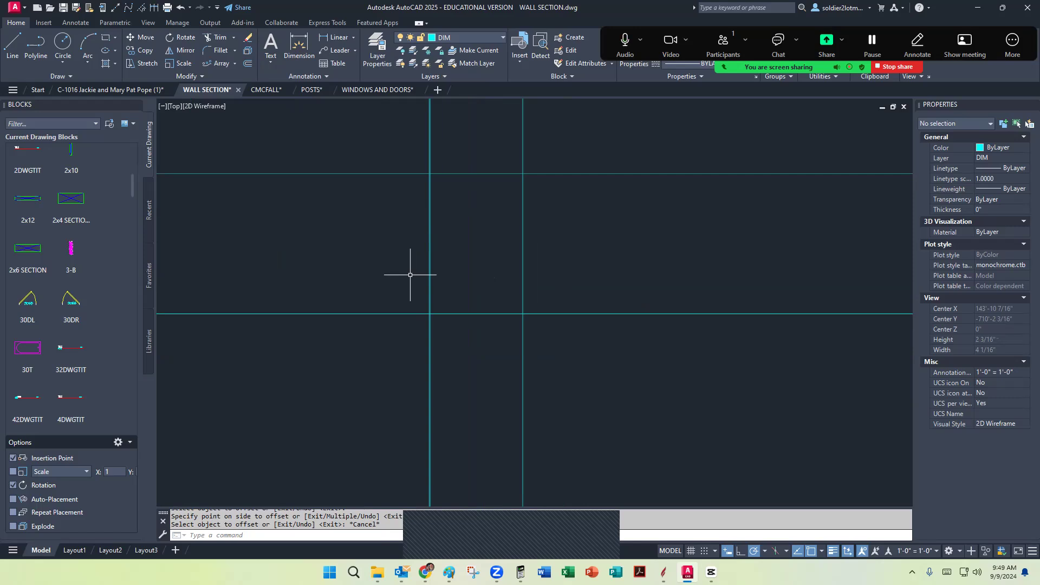
# Offset the lowest horizontal construction line 0.5" upward to add an intermediate guide
pyautogui.click(248, 63)
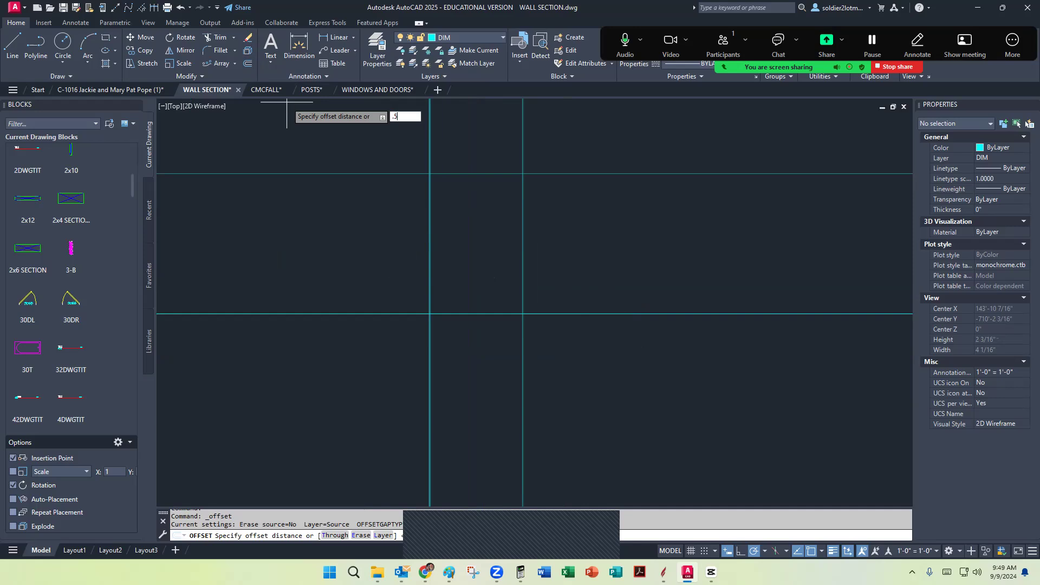
pyautogui.write('.5')
pyautogui.press('Return')
pyautogui.click(566, 314)
pyautogui.click(558, 271)
pyautogui.press('Escape')
pyautogui.moveTo(540, 268); pyautogui.dragTo(504, 241, button='middle')
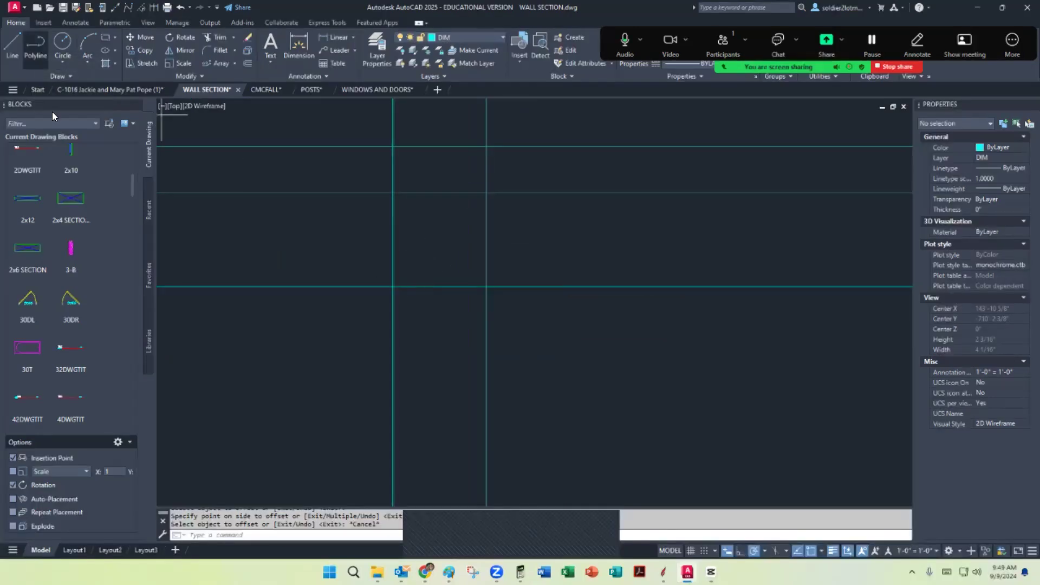
# Draw a closed polyline on the guides: straight base and sides, with an arc from the left side's 0.5" height to the upper-right intersection
pyautogui.click(36, 46)
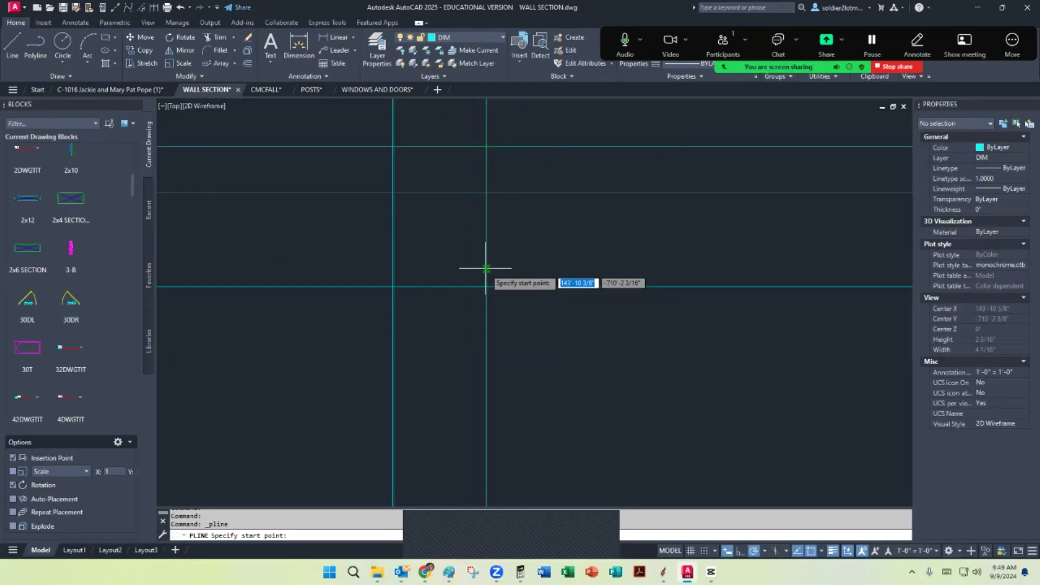
pyautogui.click(486, 287)
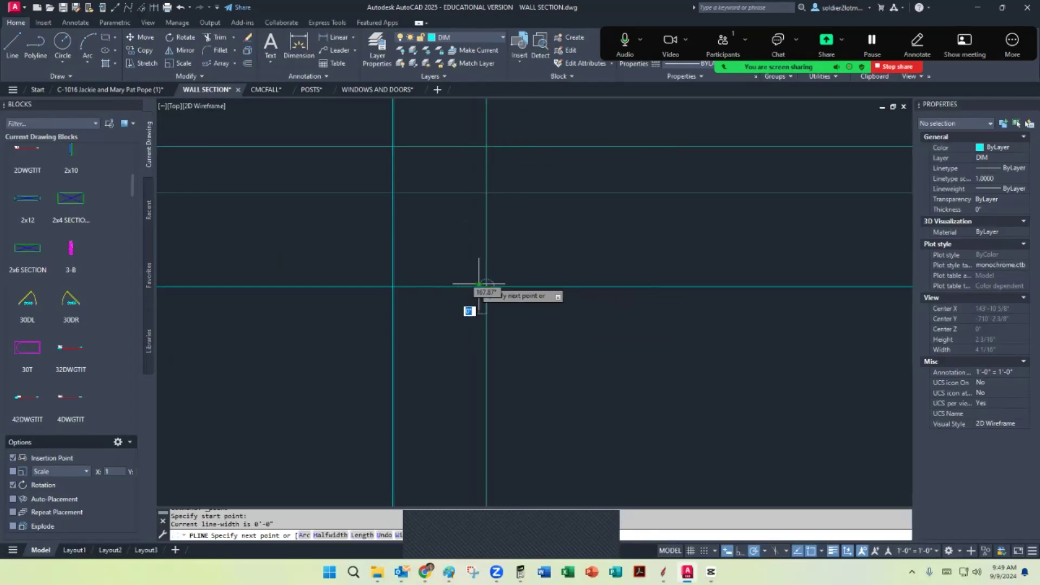
pyautogui.click(393, 287)
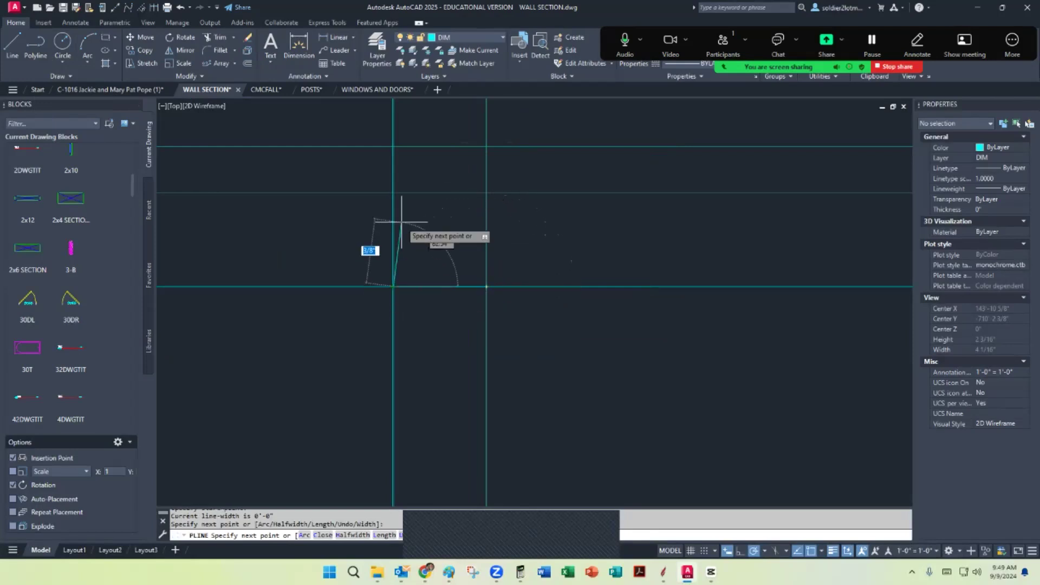
pyautogui.click(393, 193)
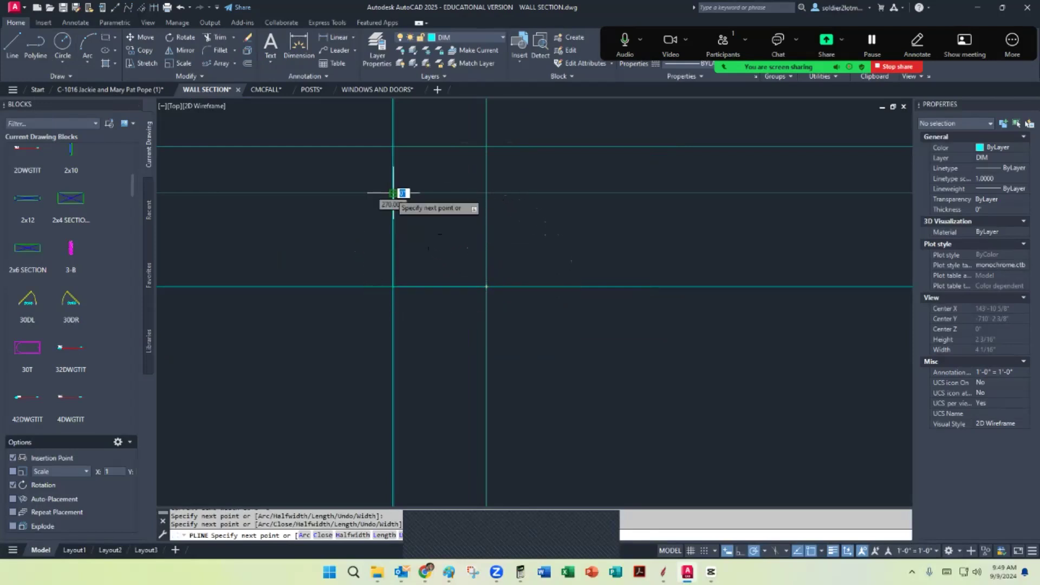
pyautogui.click(304, 534)
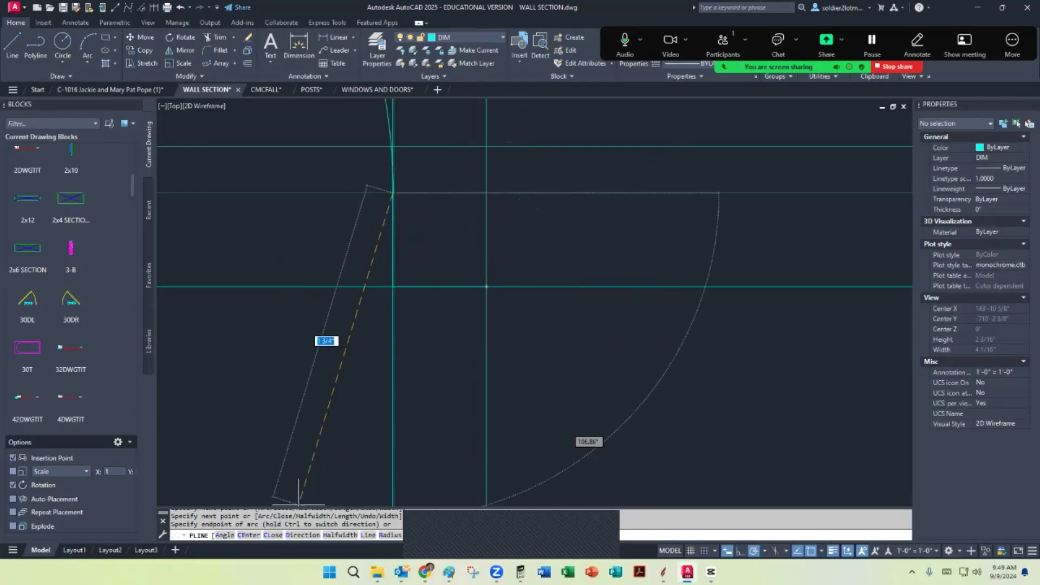
pyautogui.click(486, 146)
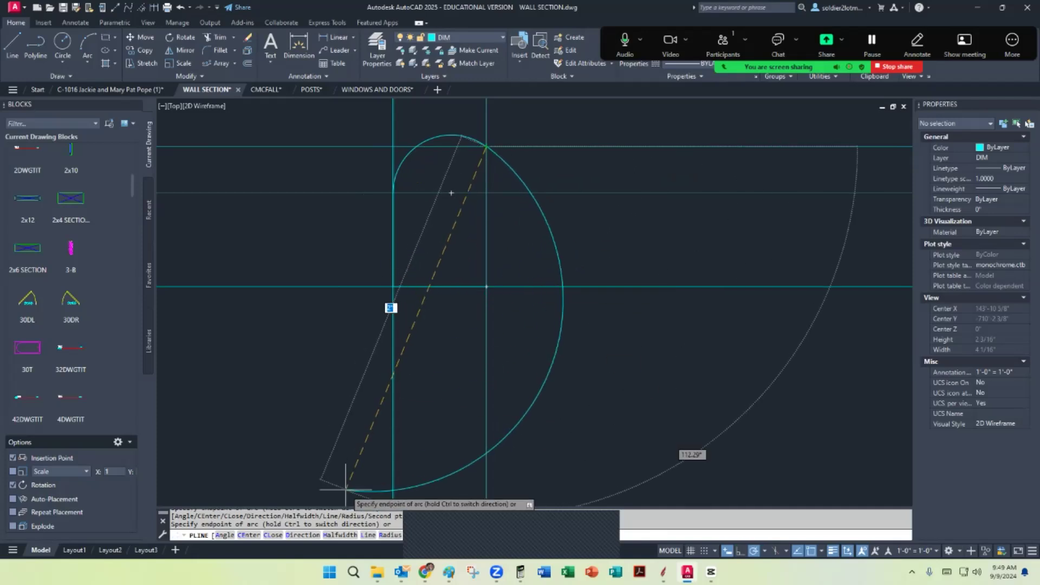
pyautogui.click(368, 535)
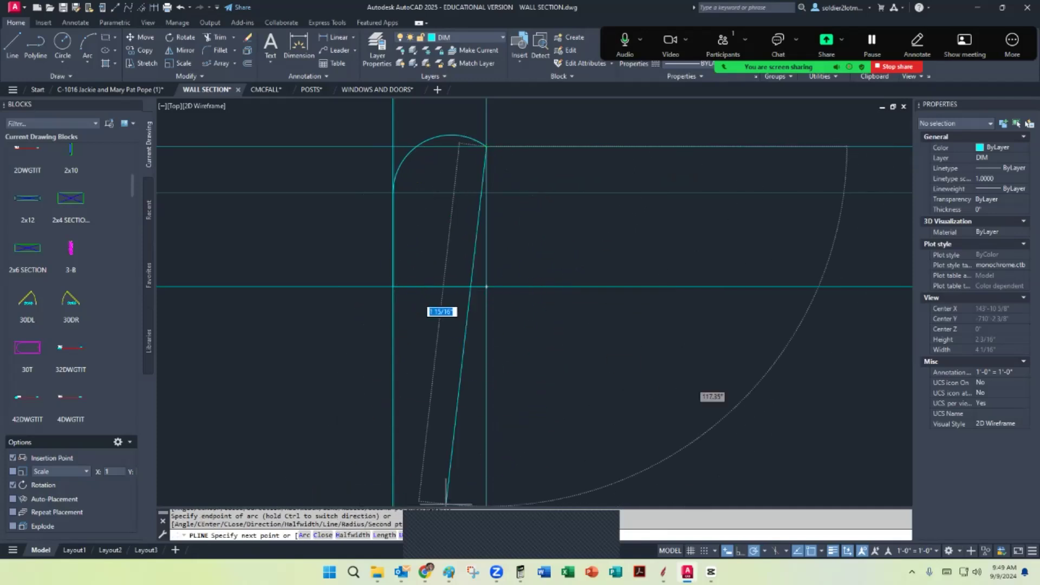
pyautogui.click(485, 287)
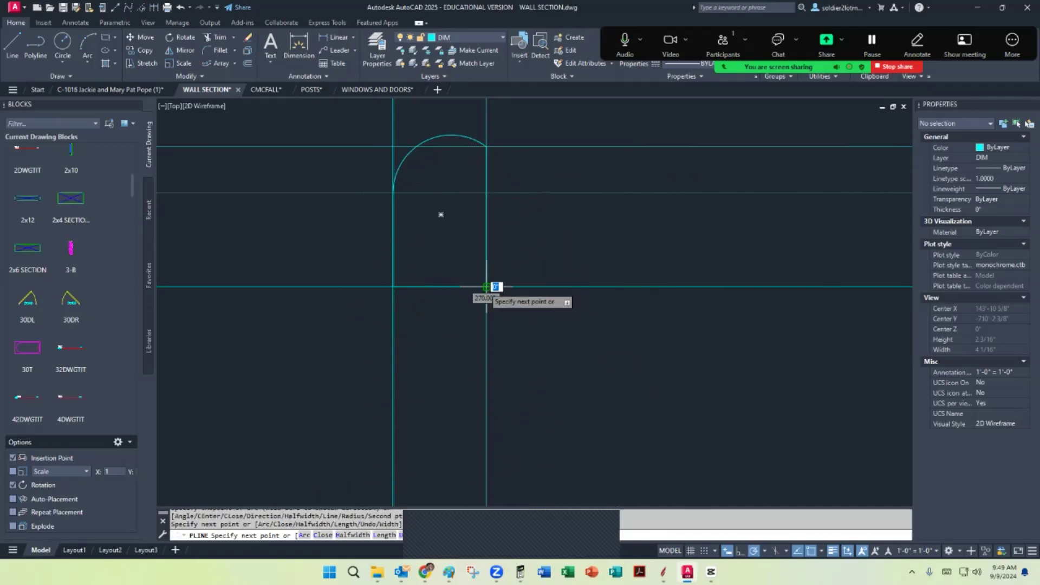
pyautogui.press('Return')
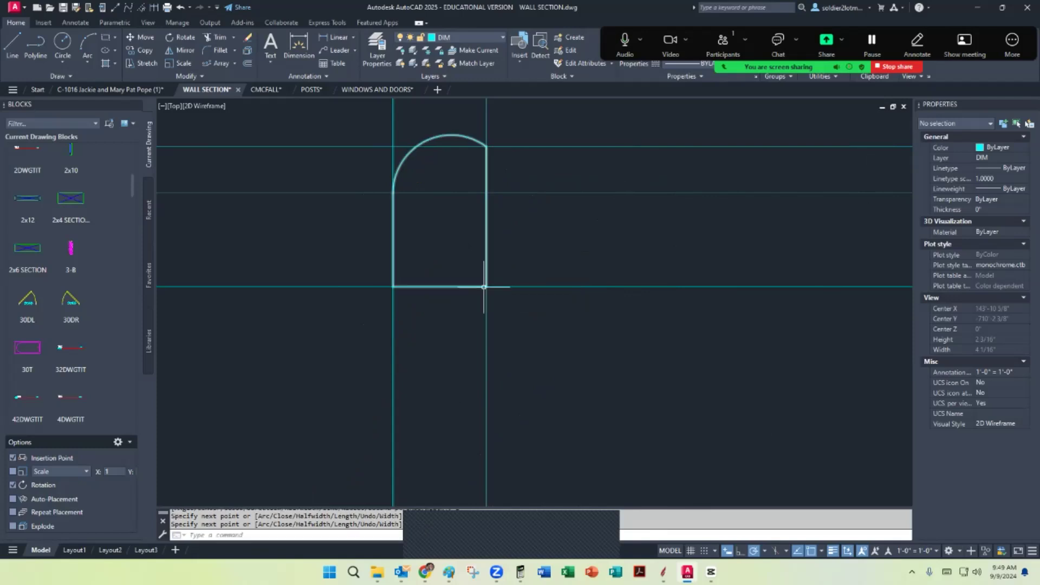
# Stretch the arc's midpoint inward to flatten the curve until it ends level with the upper guide, and deselect the polyline
pyautogui.click(424, 142)
pyautogui.moveTo(426, 141)
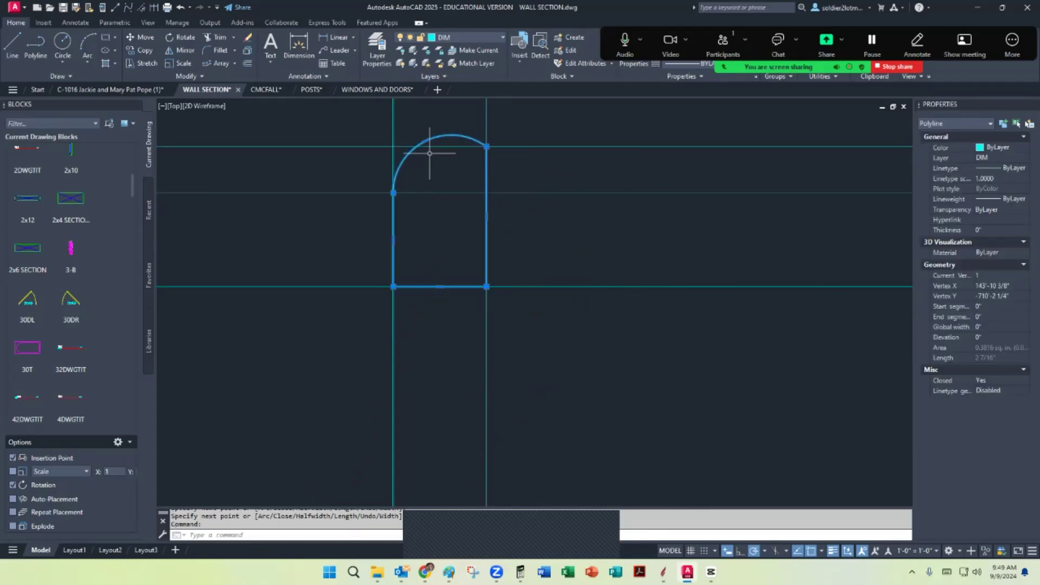
pyautogui.click(425, 141)
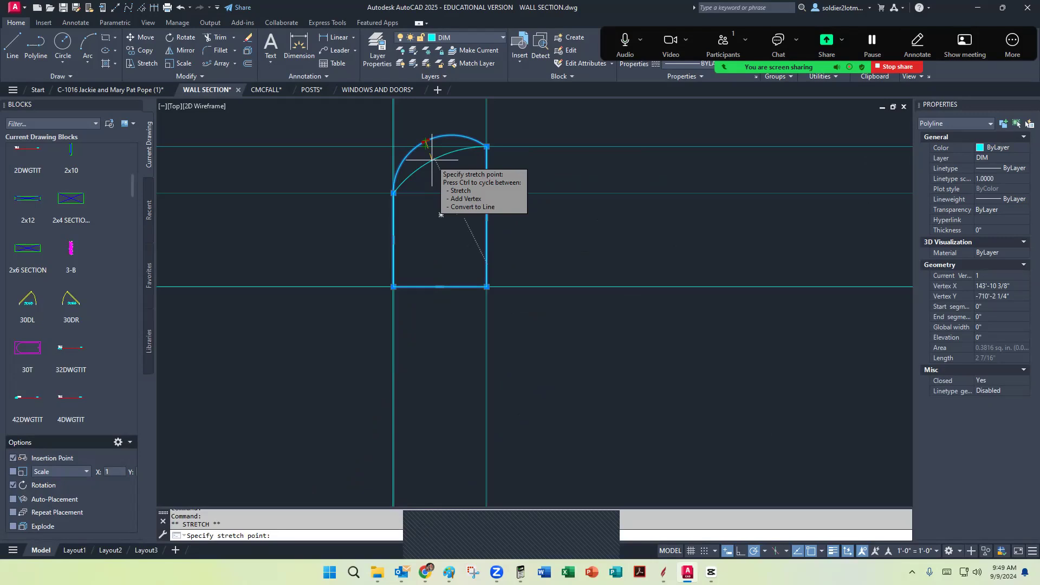
pyautogui.click(432, 159)
pyautogui.scroll(-1, 403, 185)
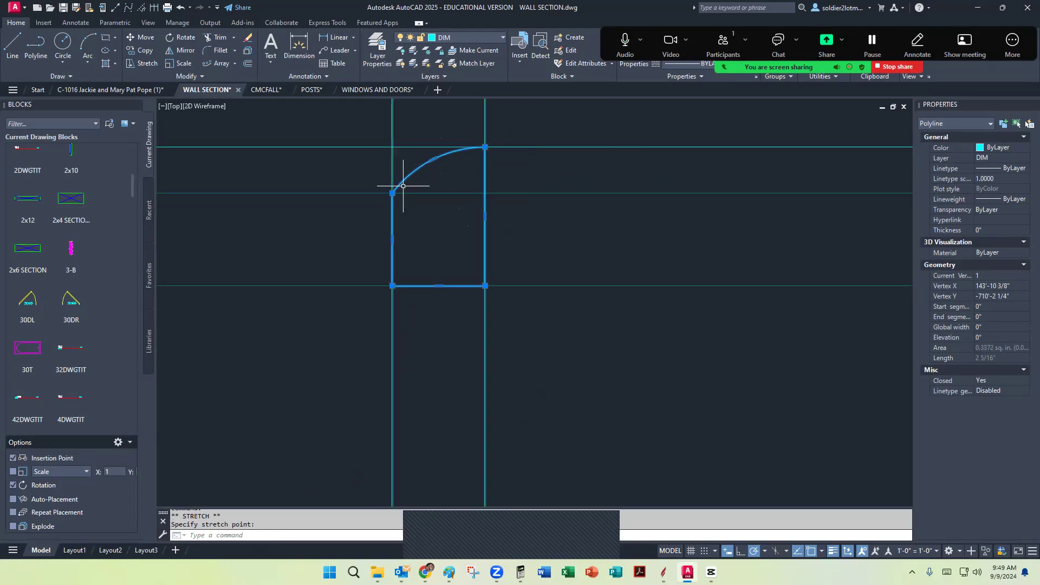
pyautogui.press('Escape')
# Delete the middle horizontal construction line, leaving no Offset command running
pyautogui.click(552, 216)
pyautogui.click(528, 188)
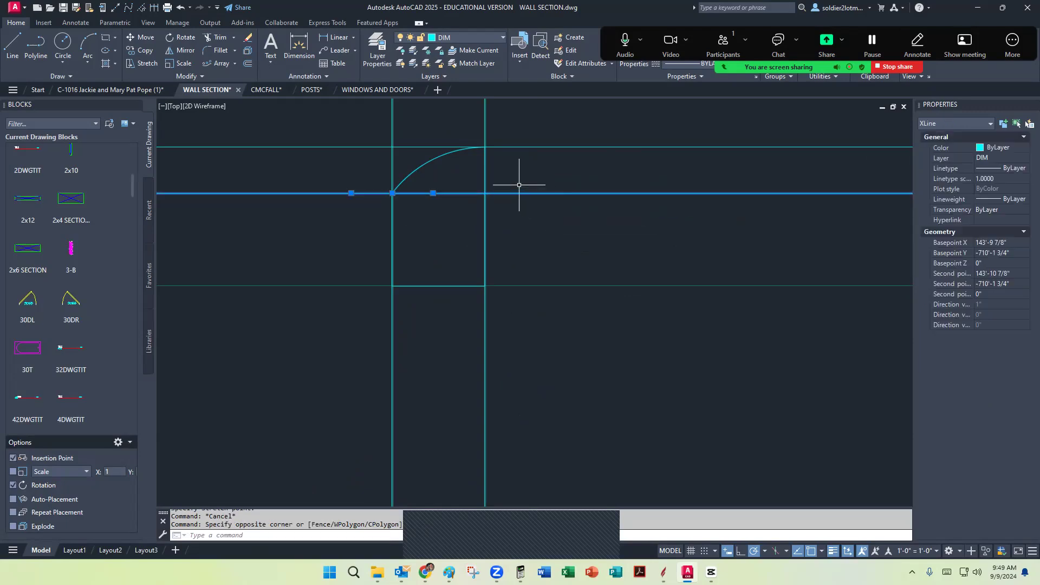
pyautogui.press('Delete')
pyautogui.click(245, 65)
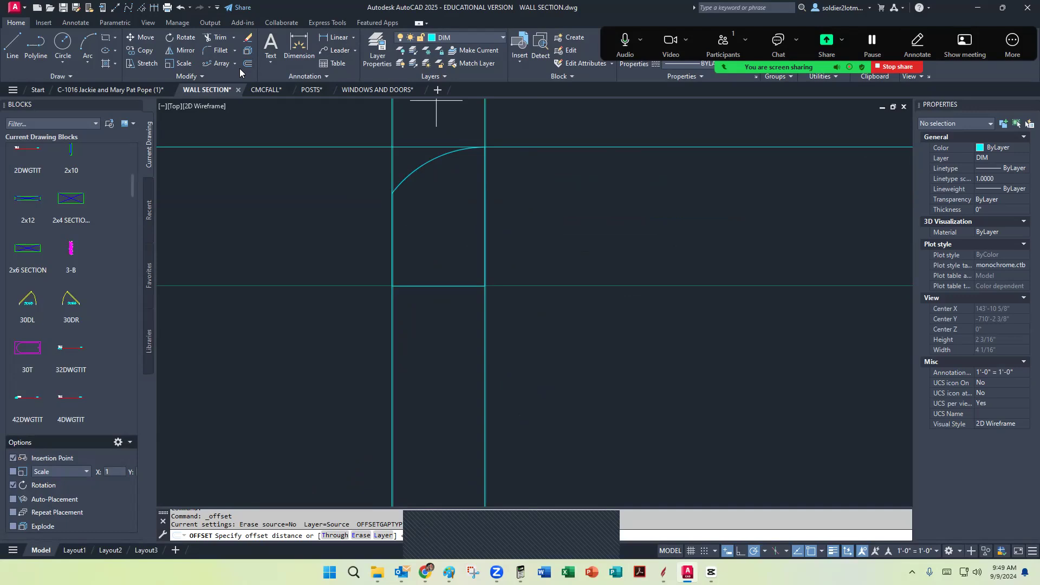
pyautogui.press('Escape')
# Erase the small arched profile together with all its remaining construction lines
pyautogui.scroll(-4, 300, 153)
pyautogui.click(411, 232)
pyautogui.click(304, 138)
pyautogui.press('Delete')
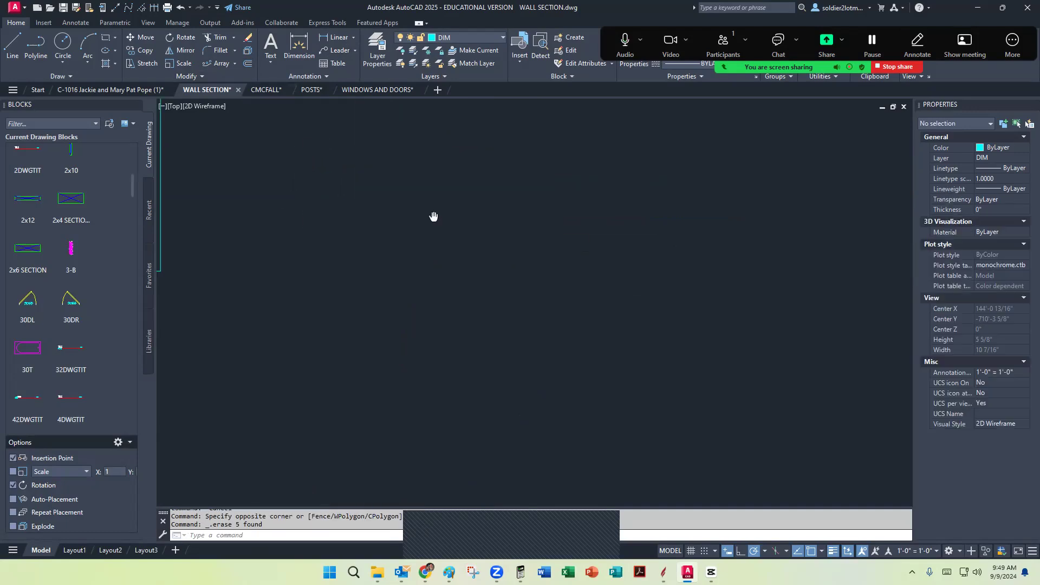
# Draw a new horizontal construction line roughly level with the bottom of the base moulding
pyautogui.click(115, 7)
pyautogui.rightClick(402, 207)
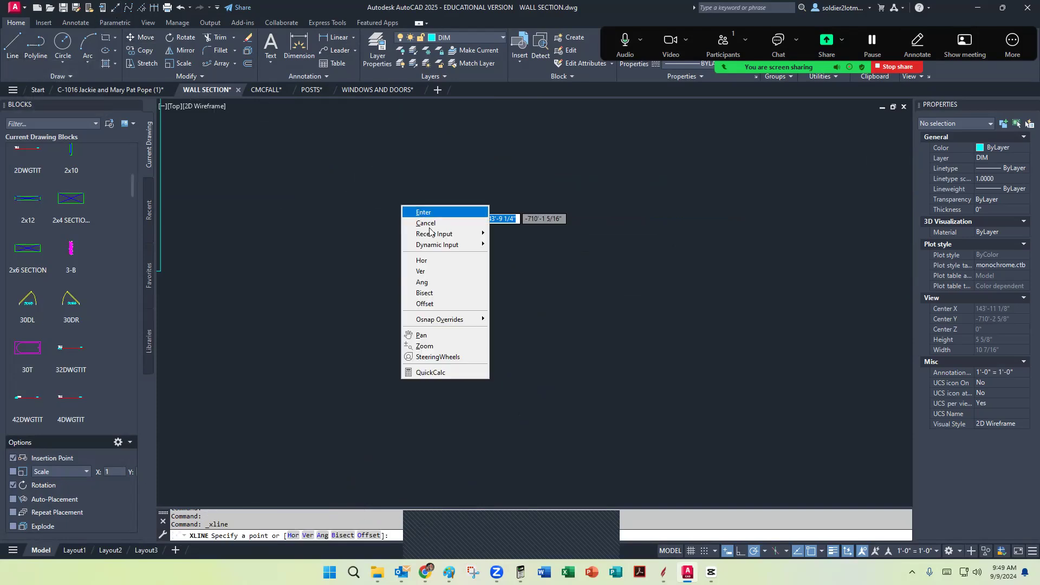
pyautogui.click(425, 260)
pyautogui.click(430, 268)
pyautogui.press('Return')
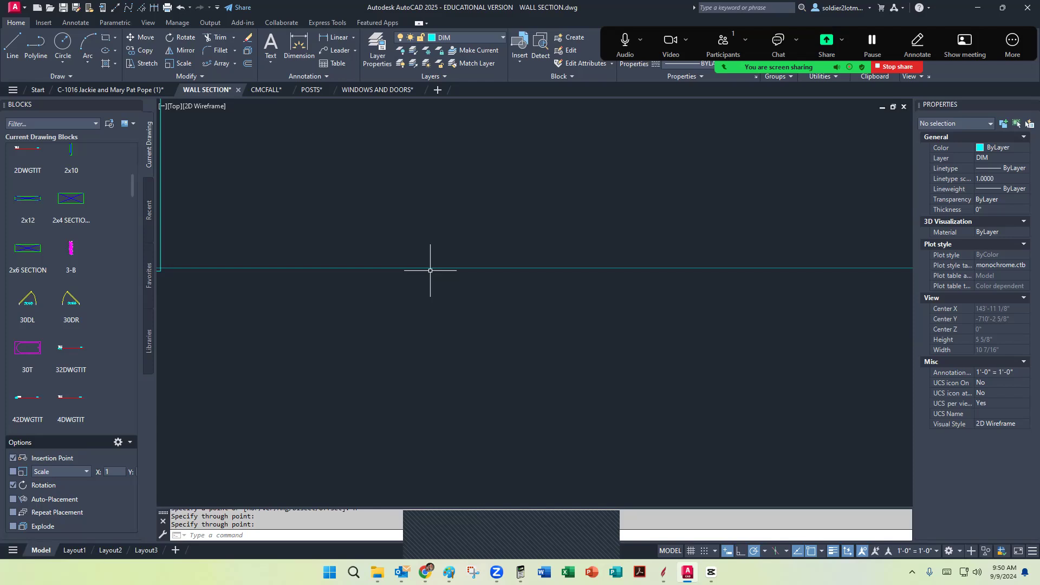
# Offset the new horizontal construction line 0.75" upward
pyautogui.click(249, 64)
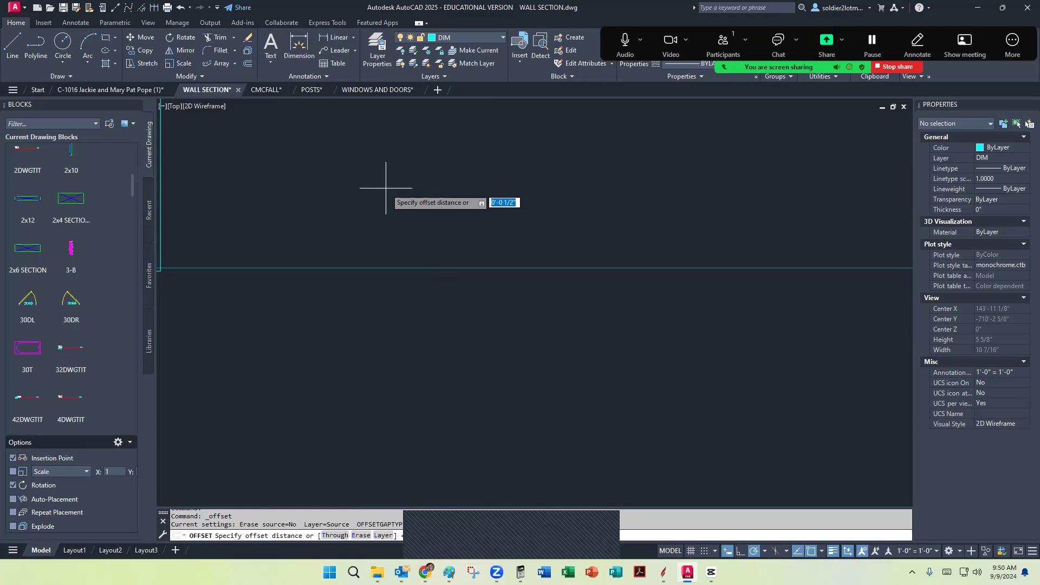
pyautogui.write('.75')
pyautogui.press('Return')
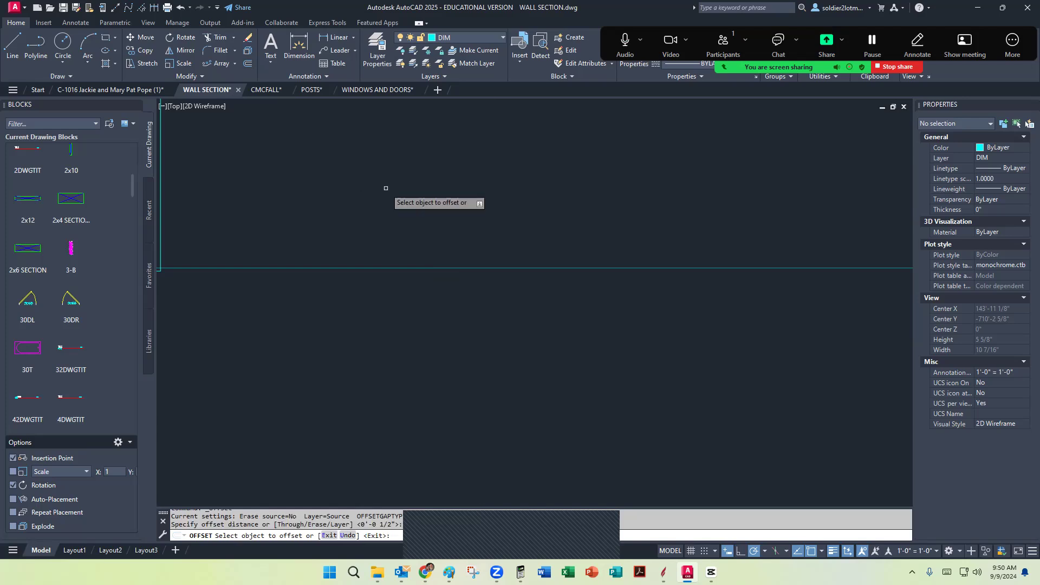
pyautogui.click(408, 268)
pyautogui.click(404, 239)
pyautogui.press('Return')
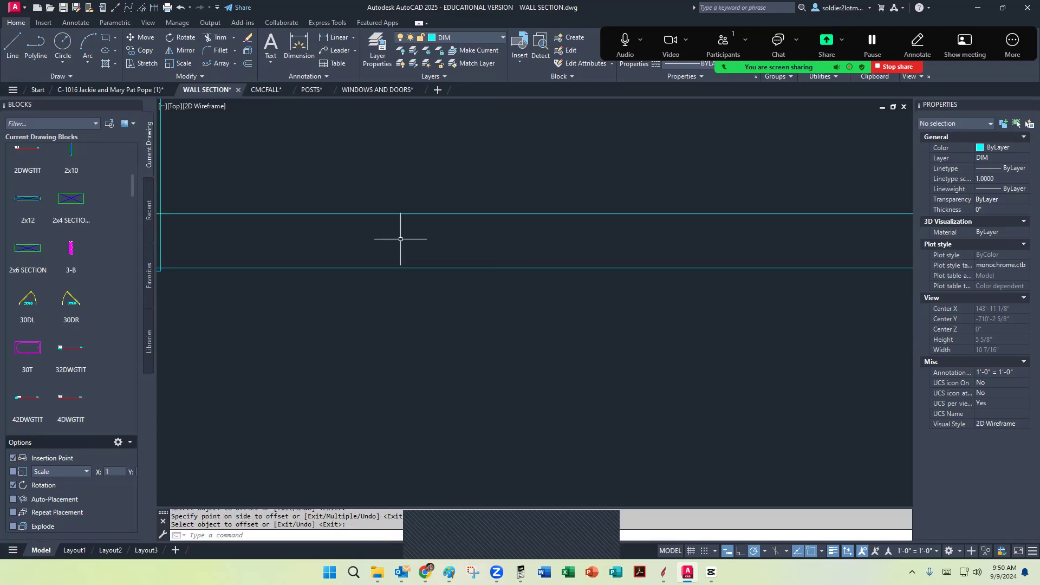
# Offset the upper horizontal construction line 0.5" downward
pyautogui.press('Return')
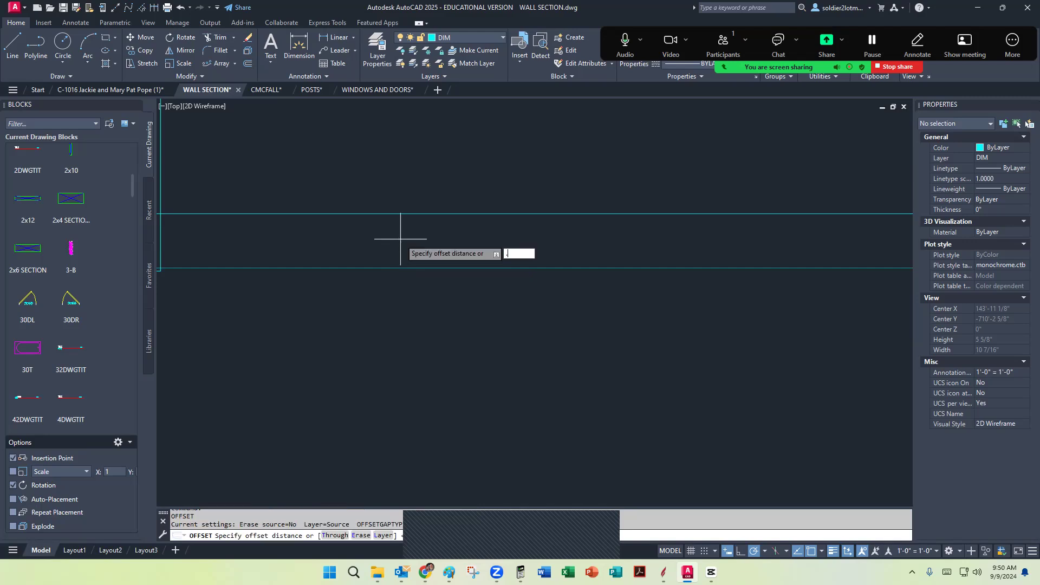
pyautogui.write('.5')
pyautogui.press('Return')
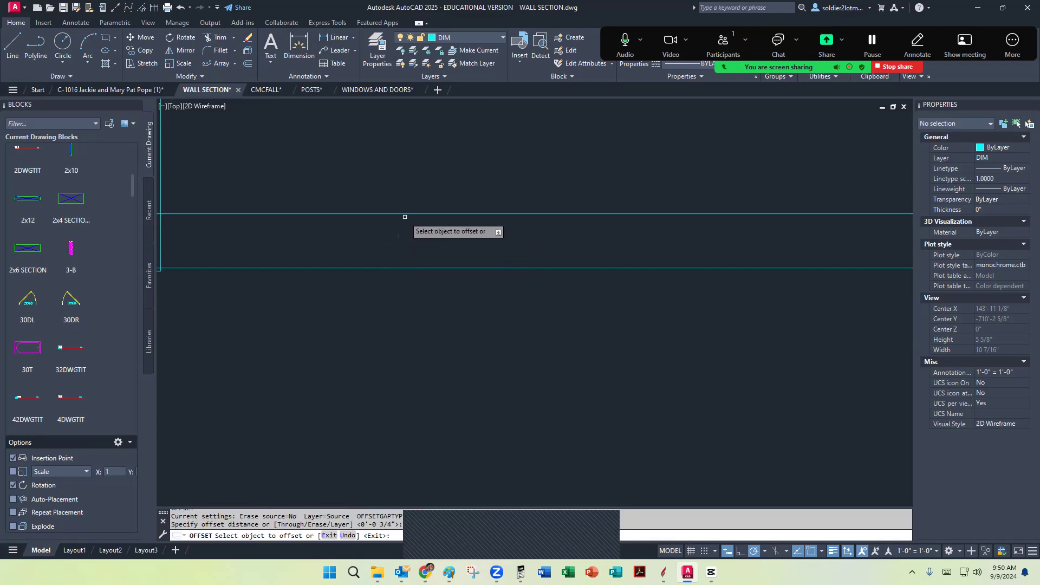
pyautogui.click(404, 213)
pyautogui.click(407, 254)
pyautogui.press('Escape')
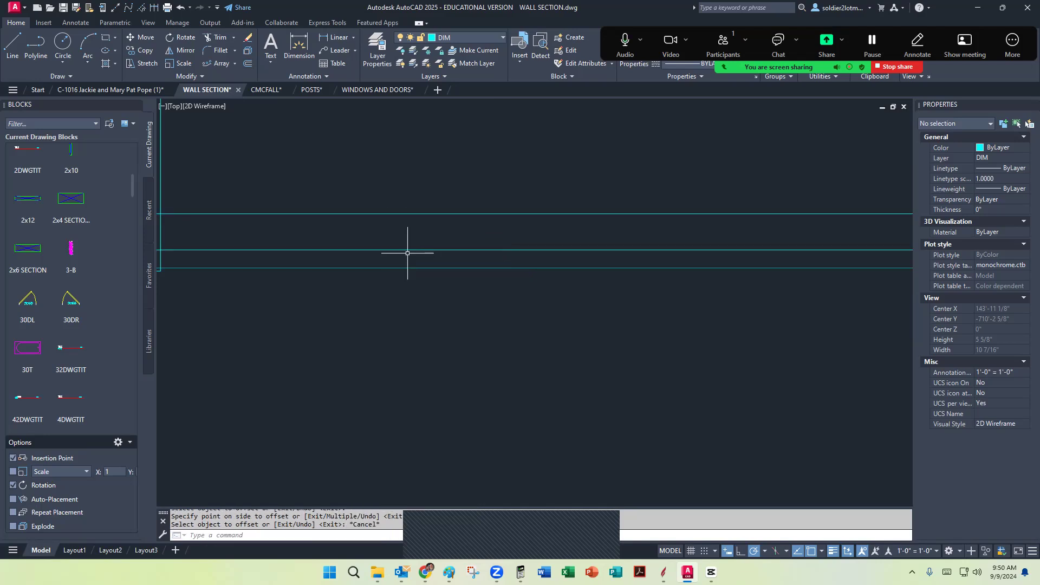
# Draw a vertical construction line crossing the three horizontal construction lines, a short distance from the base moulding
pyautogui.write('xl')
pyautogui.press('Return')
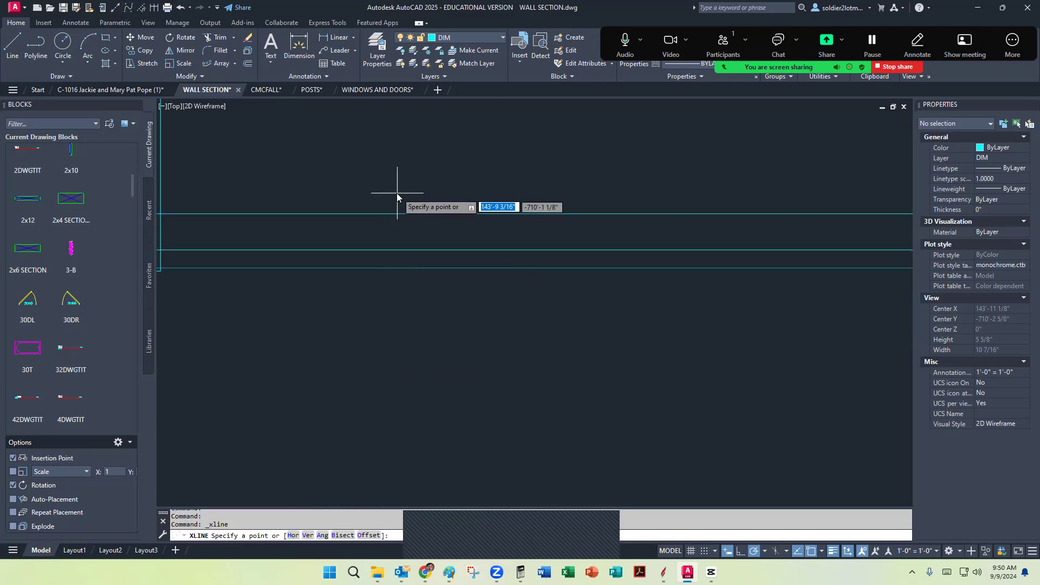
pyautogui.rightClick(399, 195)
pyautogui.click(416, 258)
pyautogui.click(416, 256)
pyautogui.press('Return')
# Offset the vertical construction line 0.5" to the side facing away from the base moulding
pyautogui.click(248, 64)
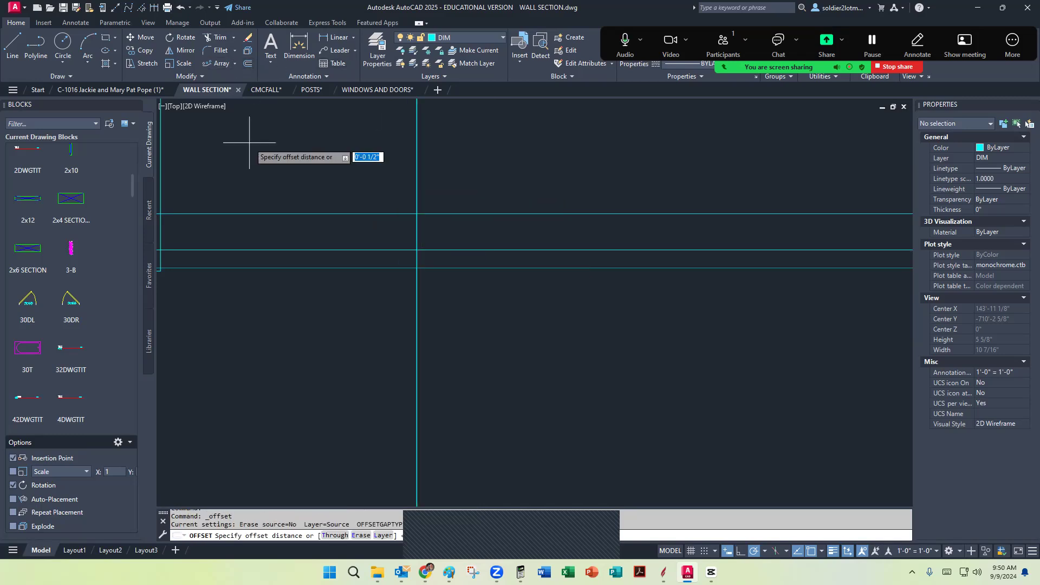
pyautogui.write('.')
pyautogui.press('Return')
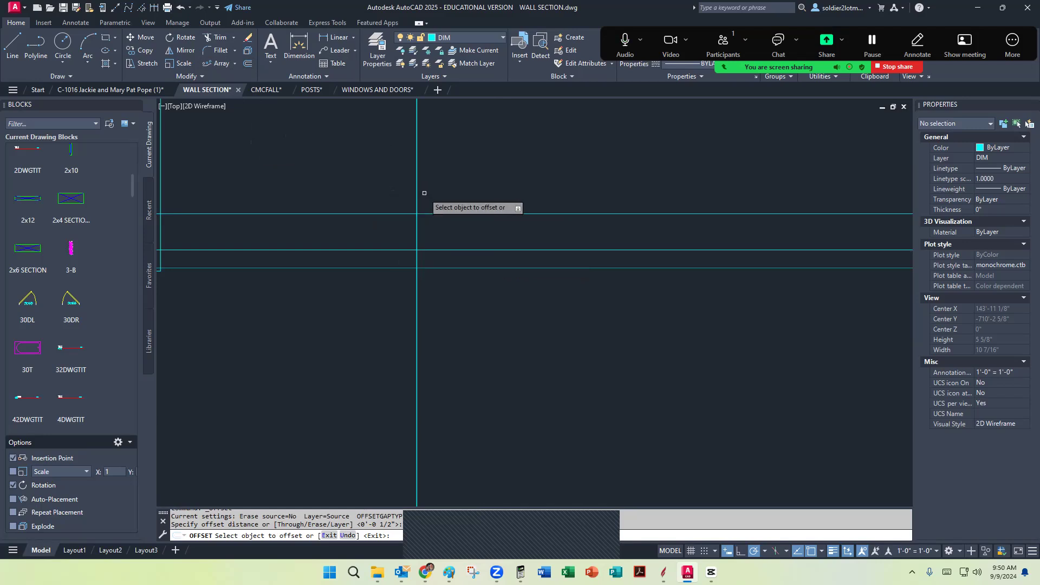
pyautogui.click(419, 194)
pyautogui.click(485, 196)
pyautogui.press('Escape')
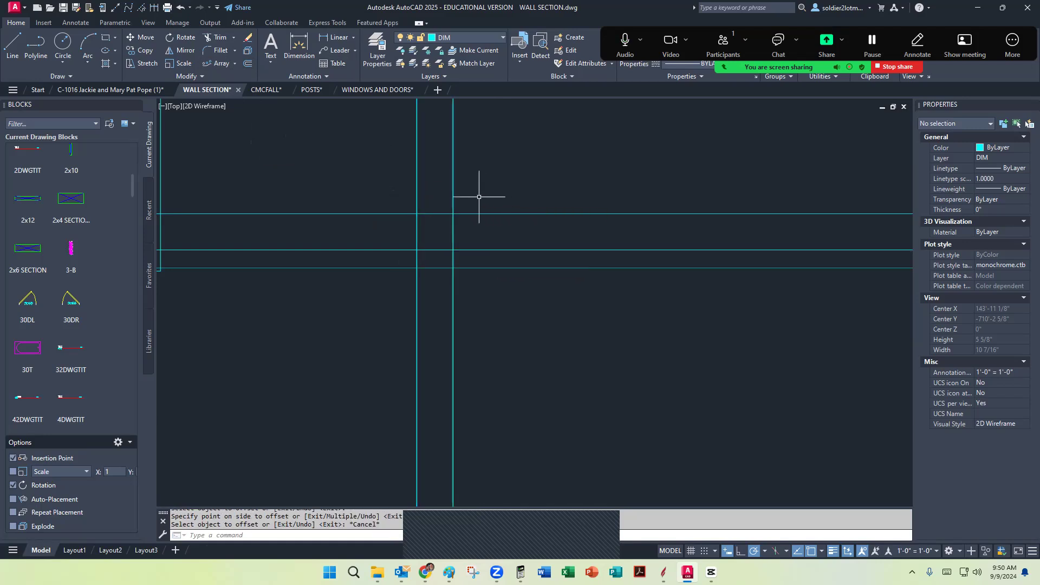
# Draw a closed polyline on the construction intersections: flat bottom, short straight side up to the middle line, arc to the top, vertical back
pyautogui.click(36, 47)
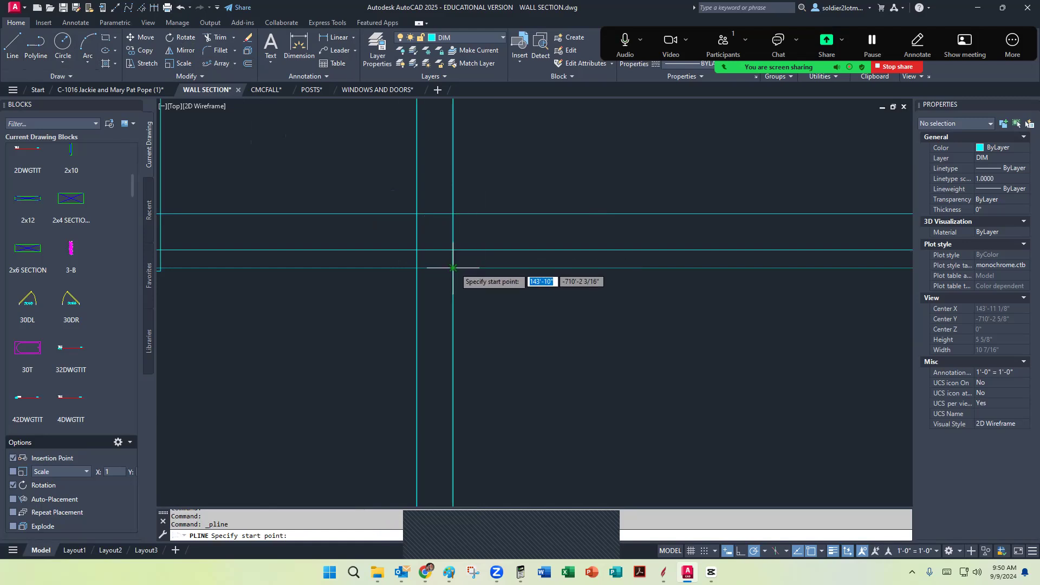
pyautogui.click(417, 267)
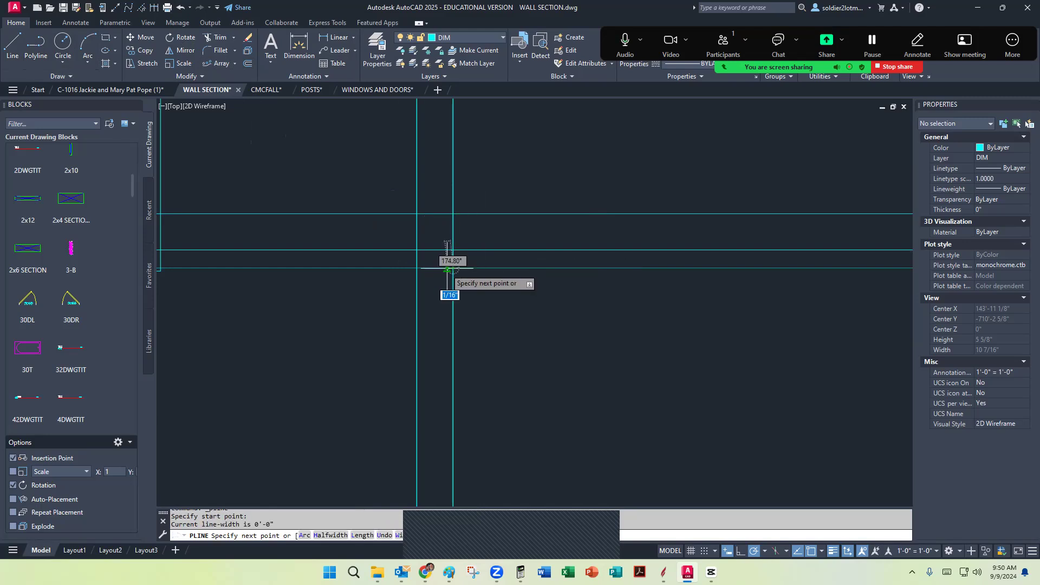
pyautogui.click(417, 250)
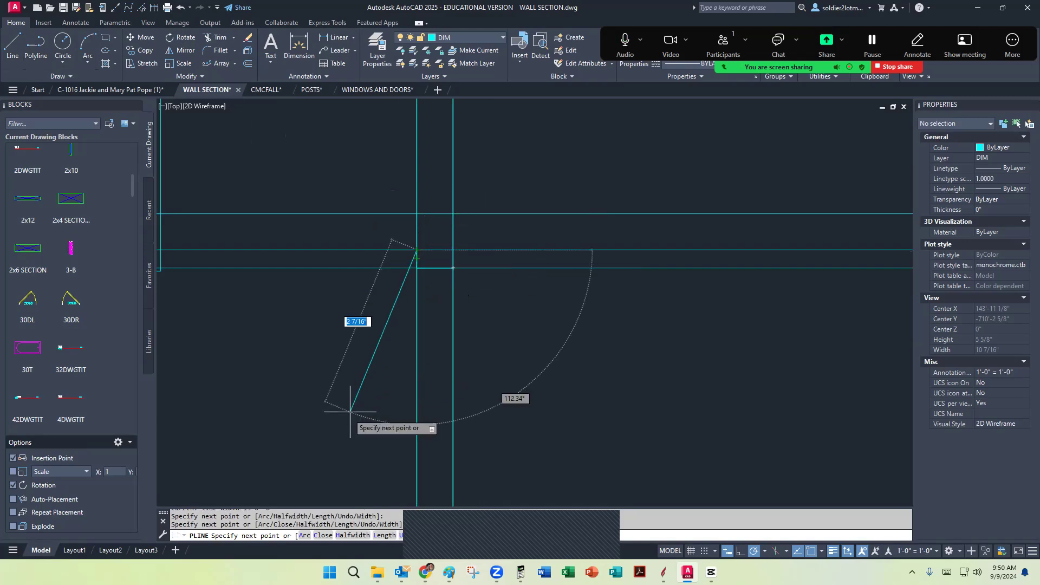
pyautogui.click(303, 535)
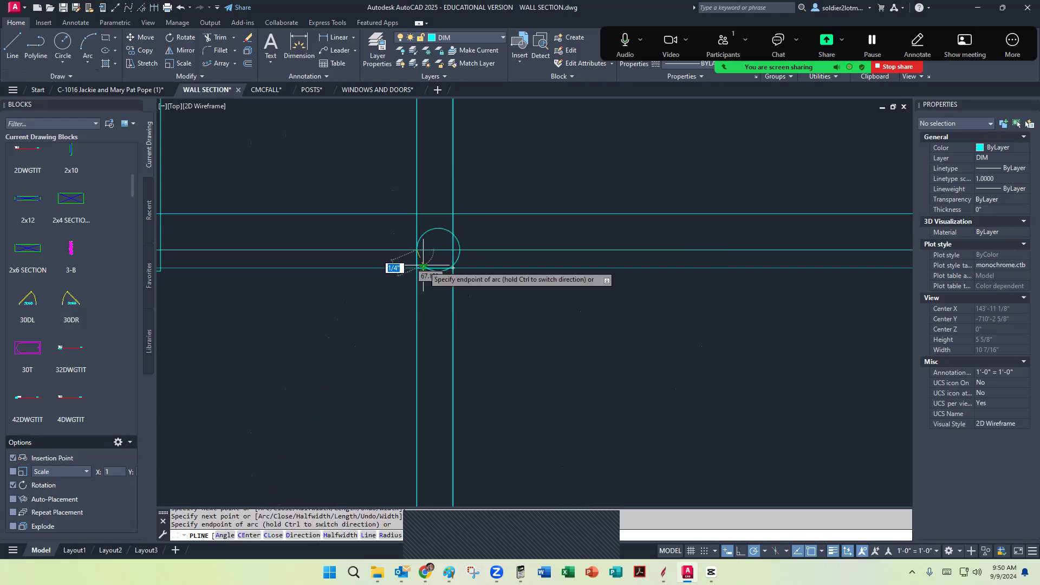
pyautogui.click(453, 214)
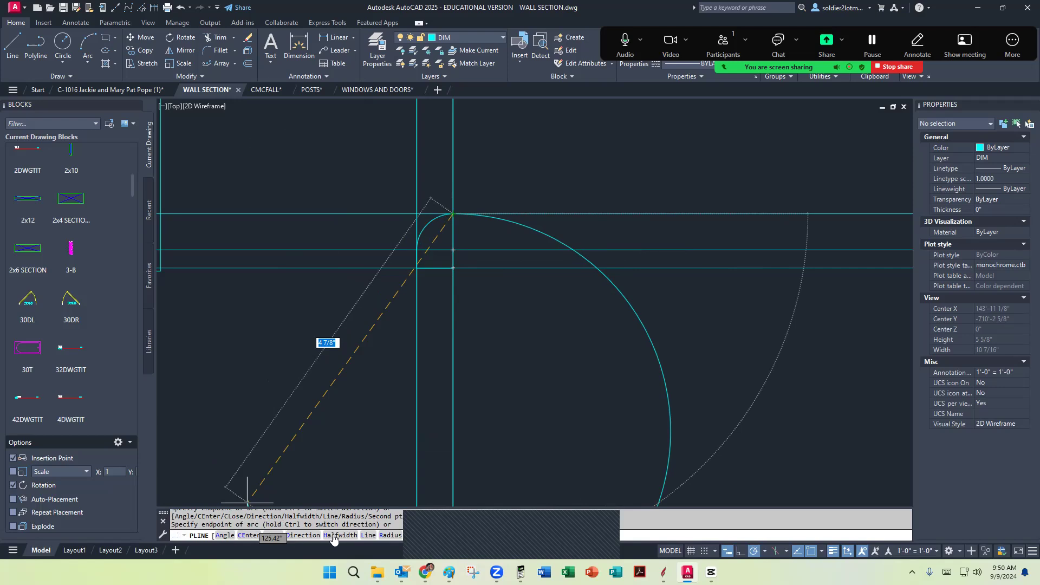
pyautogui.click(368, 535)
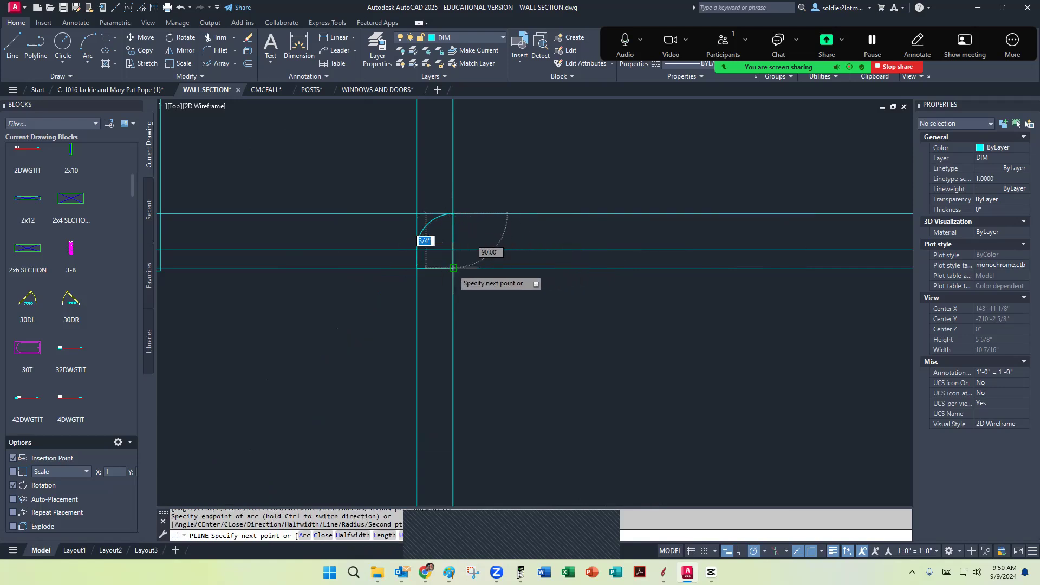
pyautogui.click(453, 268)
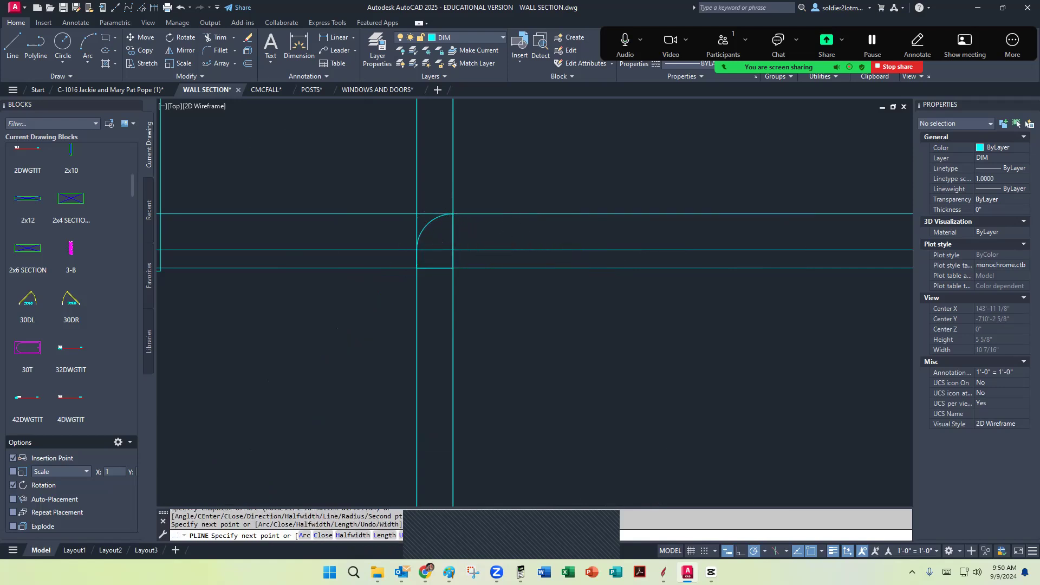
pyautogui.press('Return')
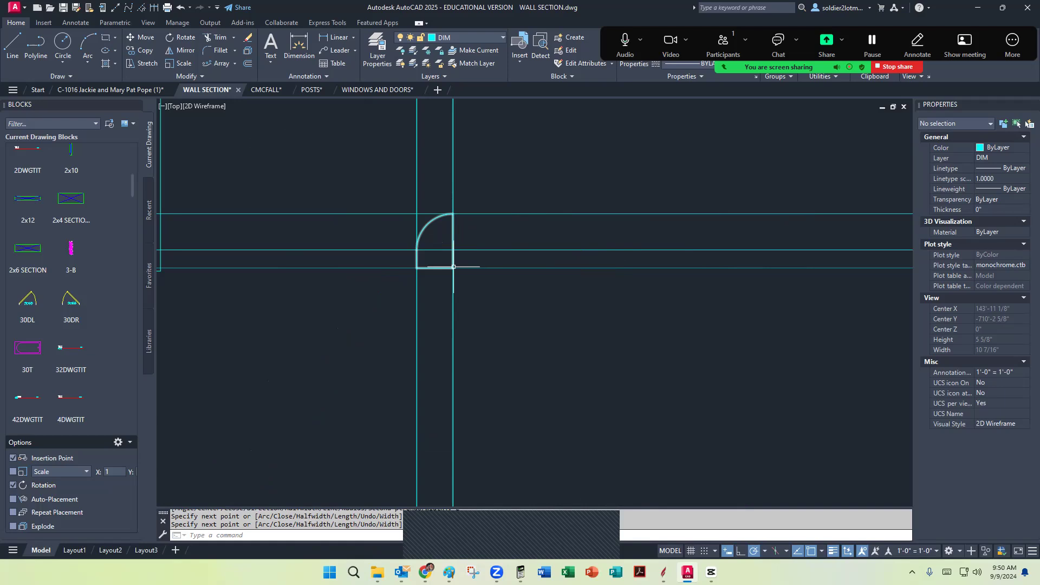
# Erase all five construction lines around the small arched profile, keeping only the polyline
pyautogui.click(593, 273)
pyautogui.click(529, 182)
pyautogui.click(470, 157)
pyautogui.click(359, 103)
pyautogui.press('Delete')
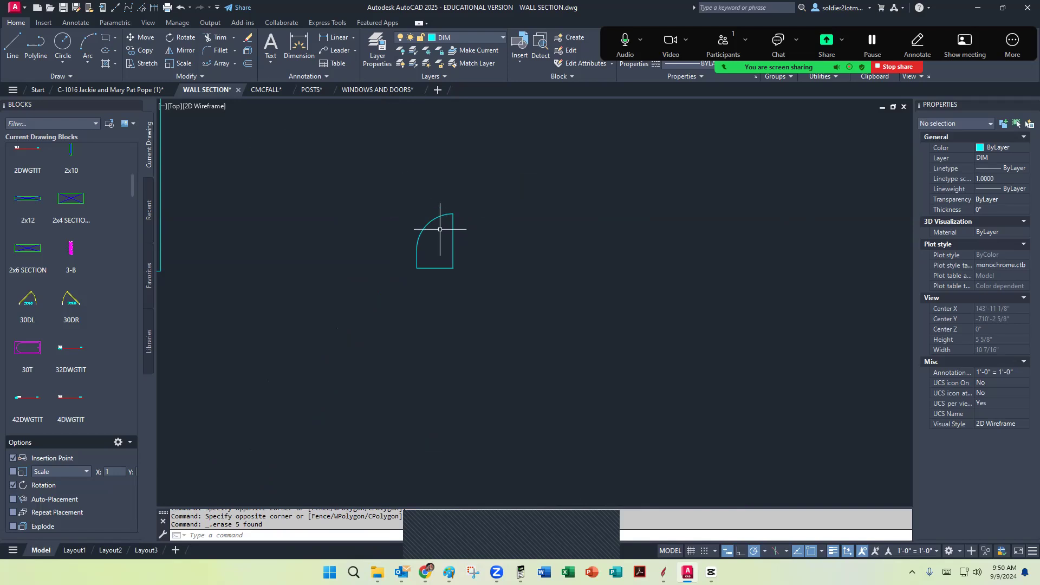
pyautogui.click(448, 230)
pyautogui.scroll(-2, 507, 214)
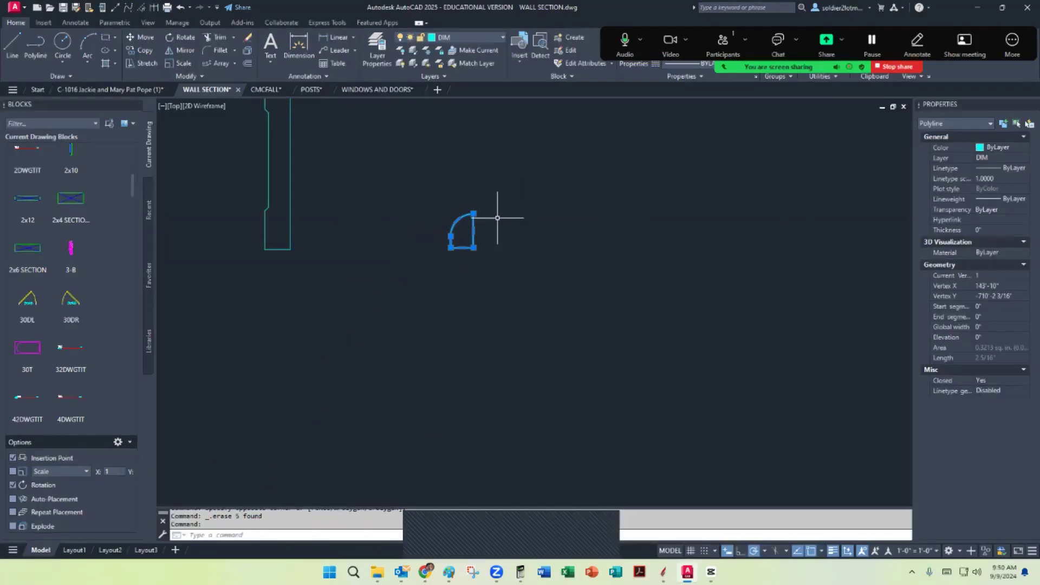
pyautogui.press('Escape')
# Define the arched profile as the block MOULDING SHOE with its lower-right corner as base point, redefining the existing block
pyautogui.scroll(5, 467, 269)
pyautogui.scroll(-2, 469, 273)
pyautogui.click(401, 325)
pyautogui.click(487, 205)
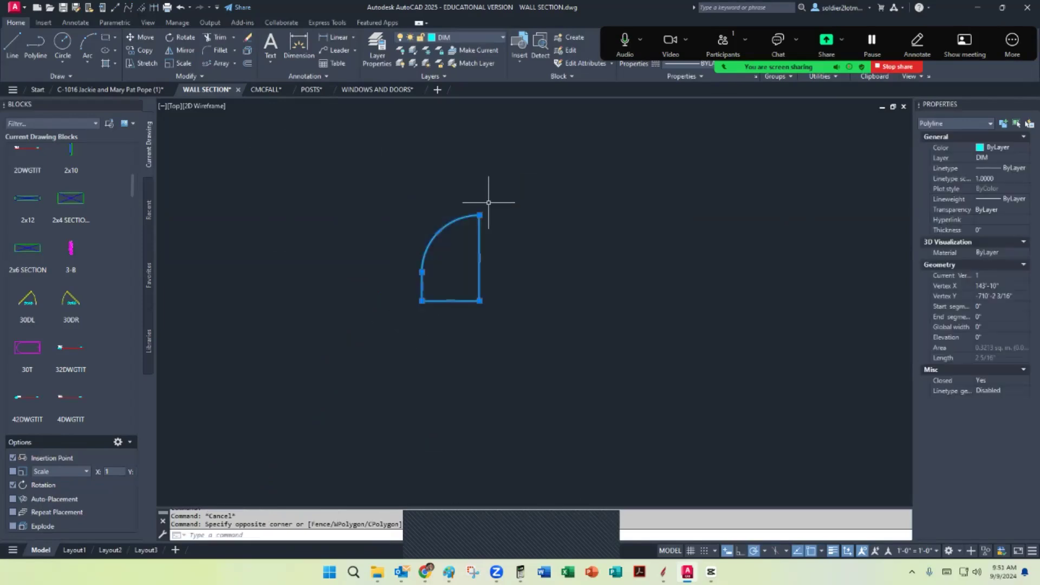
pyautogui.click(573, 37)
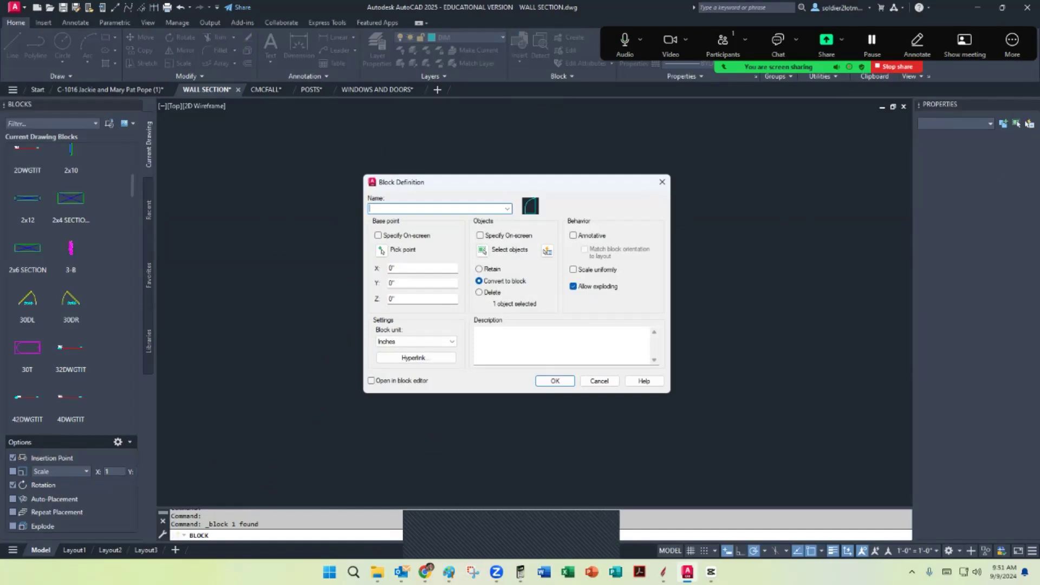
pyautogui.press('BackSpace')
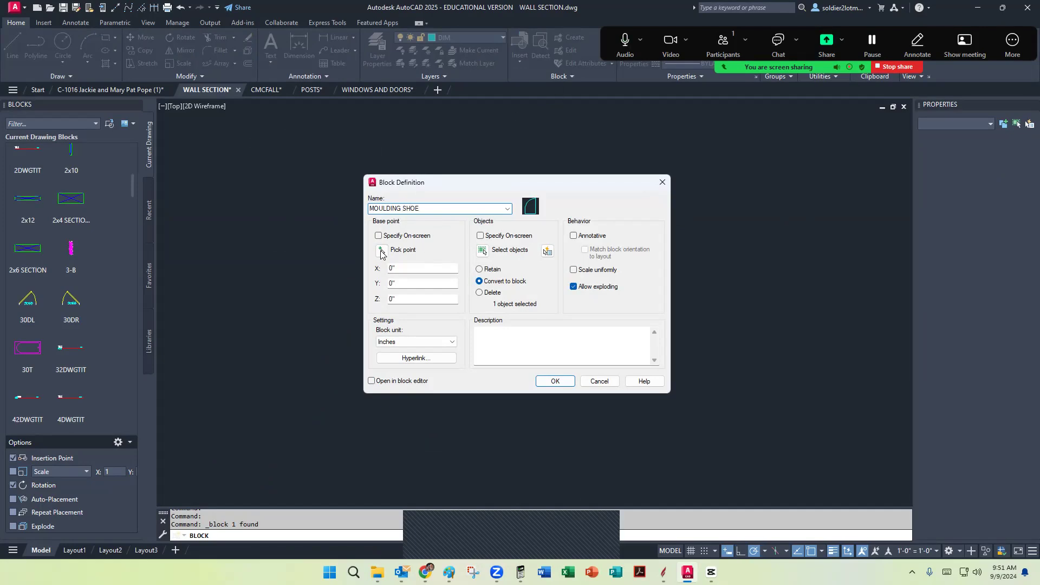
pyautogui.click(381, 251)
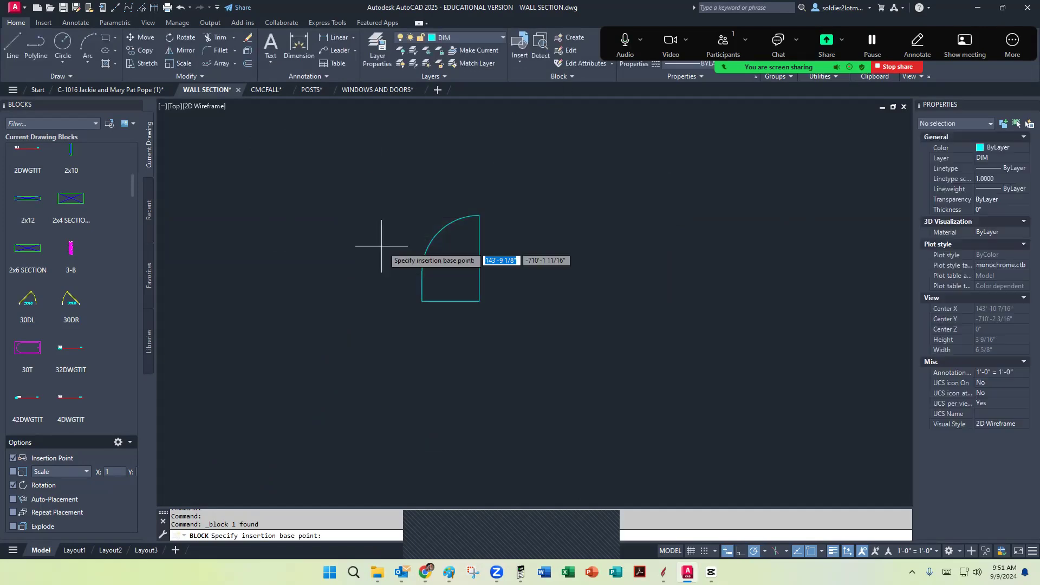
pyautogui.click(479, 301)
pyautogui.click(551, 382)
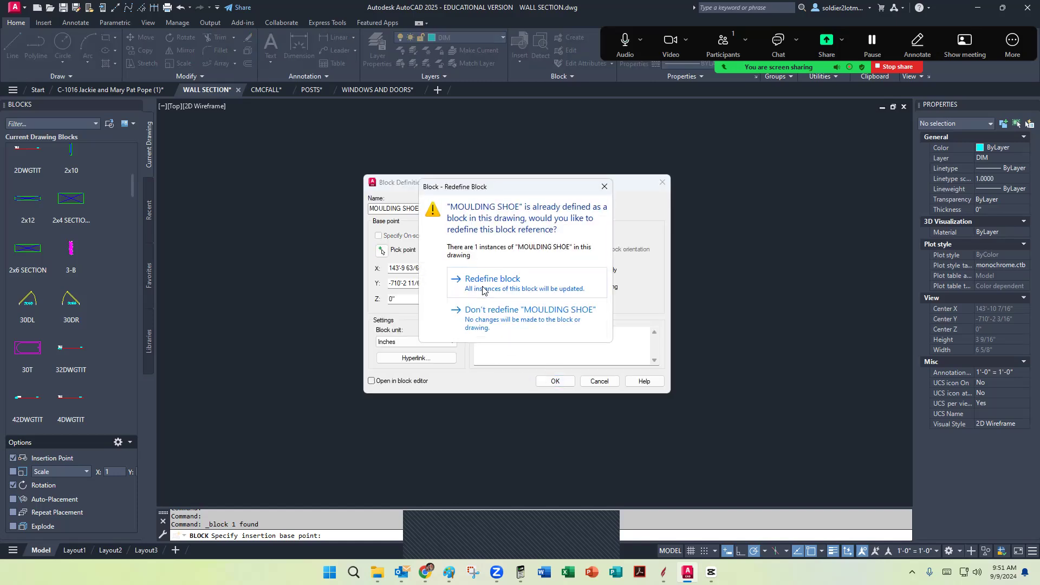
pyautogui.click(484, 280)
# Filter the drawing's blocks by MO* and insert the cyan base moulding on top of the upper floor's tongue-and-groove flooring, near the wall
pyautogui.scroll(-15, 490, 276)
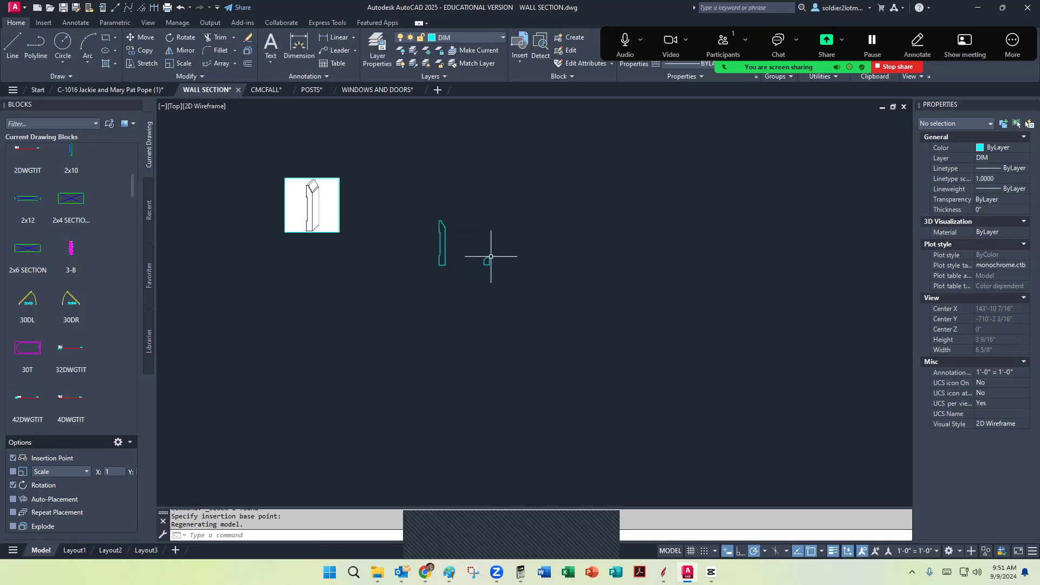
pyautogui.scroll(9, 490, 277)
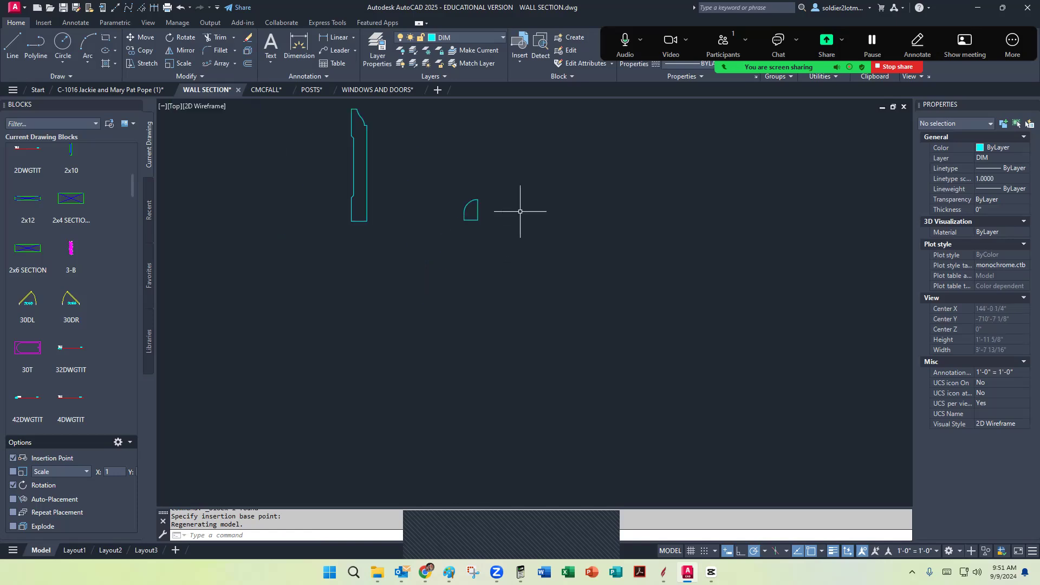
pyautogui.moveTo(489, 238); pyautogui.dragTo(406, 313, button='middle')
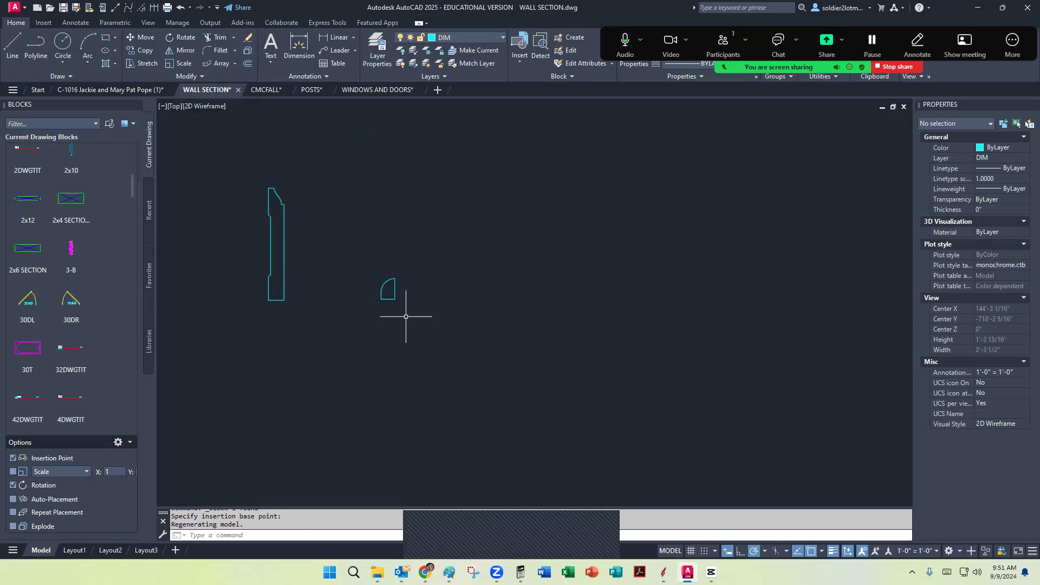
pyautogui.scroll(-8, 368, 288)
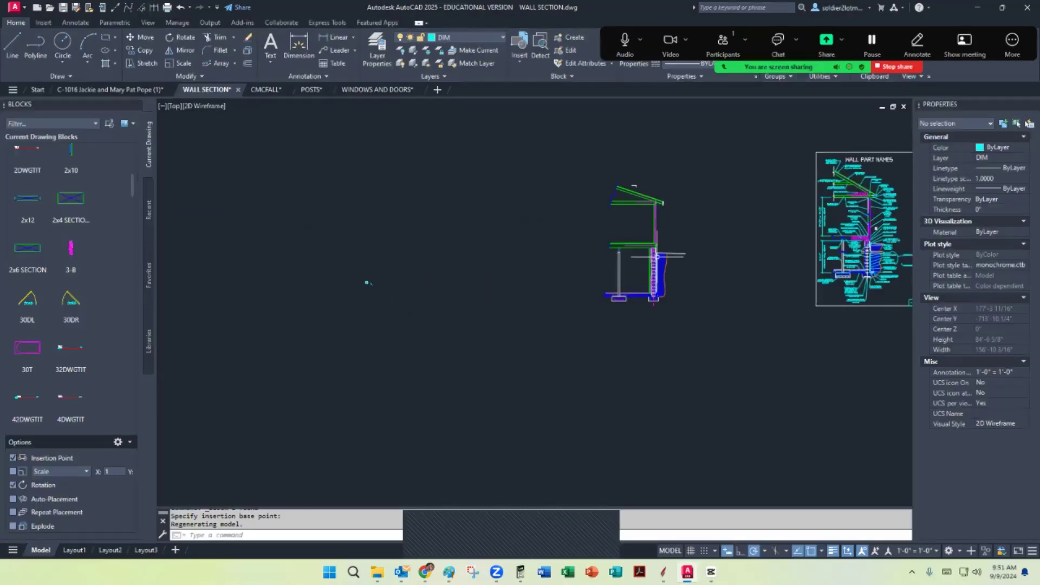
pyautogui.scroll(8, 650, 238)
pyautogui.moveTo(602, 201); pyautogui.dragTo(573, 255, button='middle')
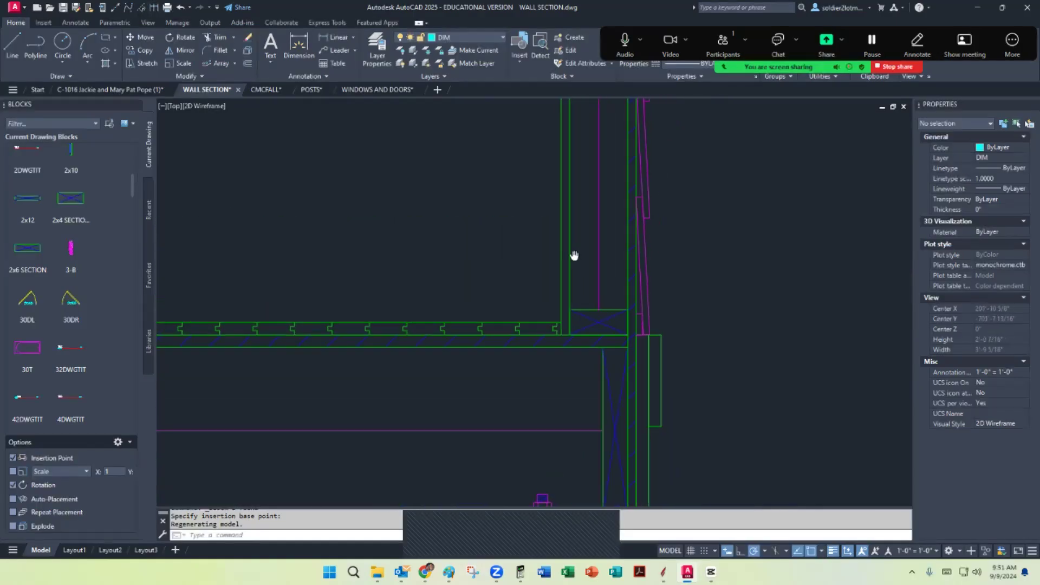
pyautogui.click(36, 124)
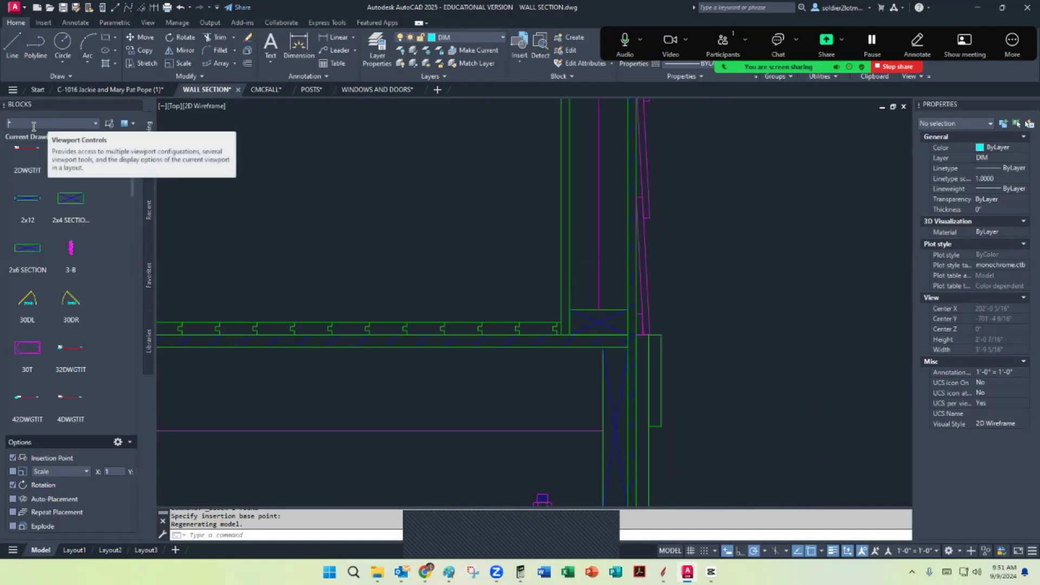
pyautogui.write('MO*')
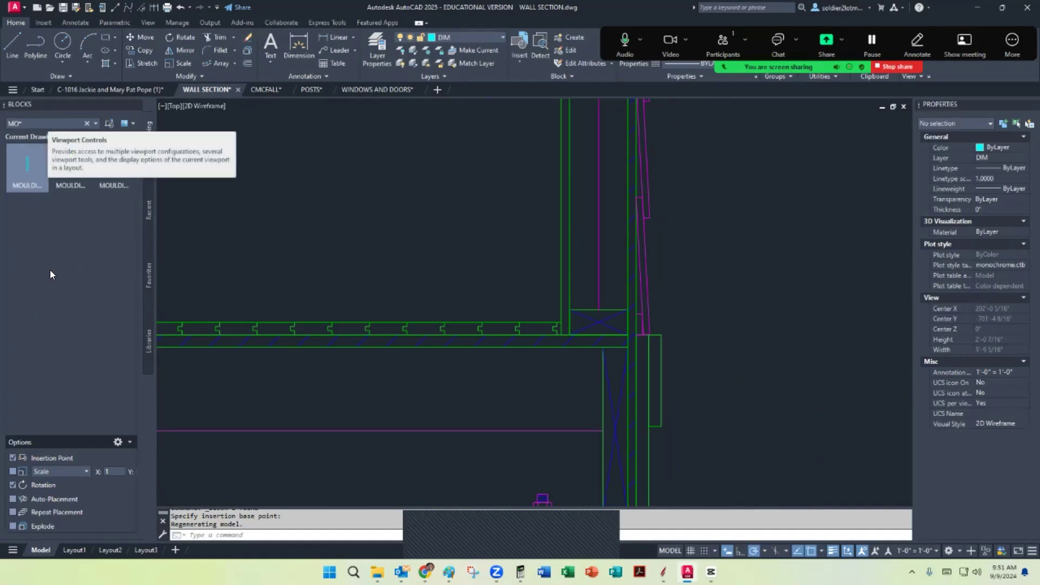
pyautogui.click(33, 166)
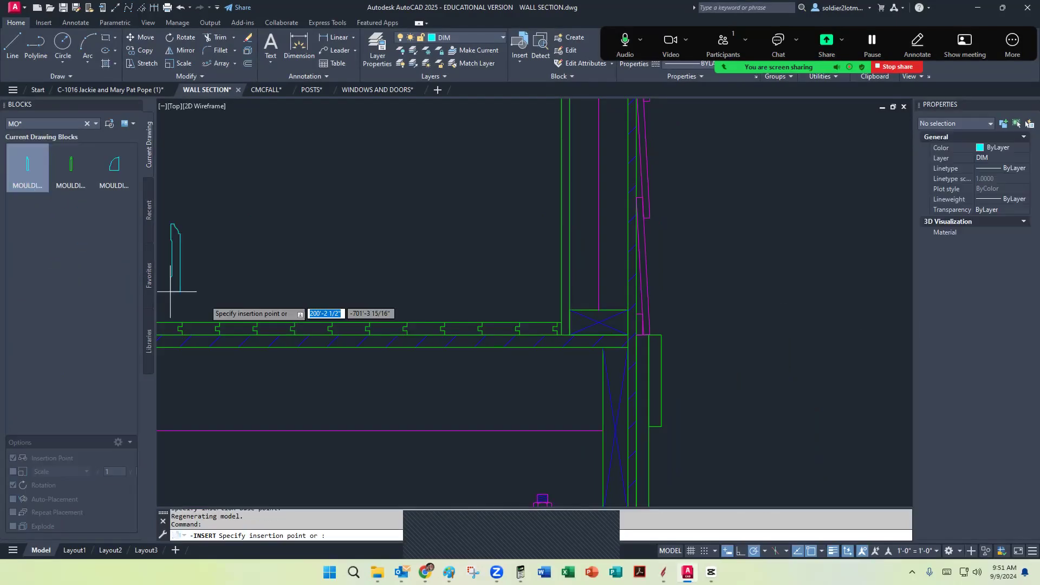
pyautogui.scroll(4, 487, 309)
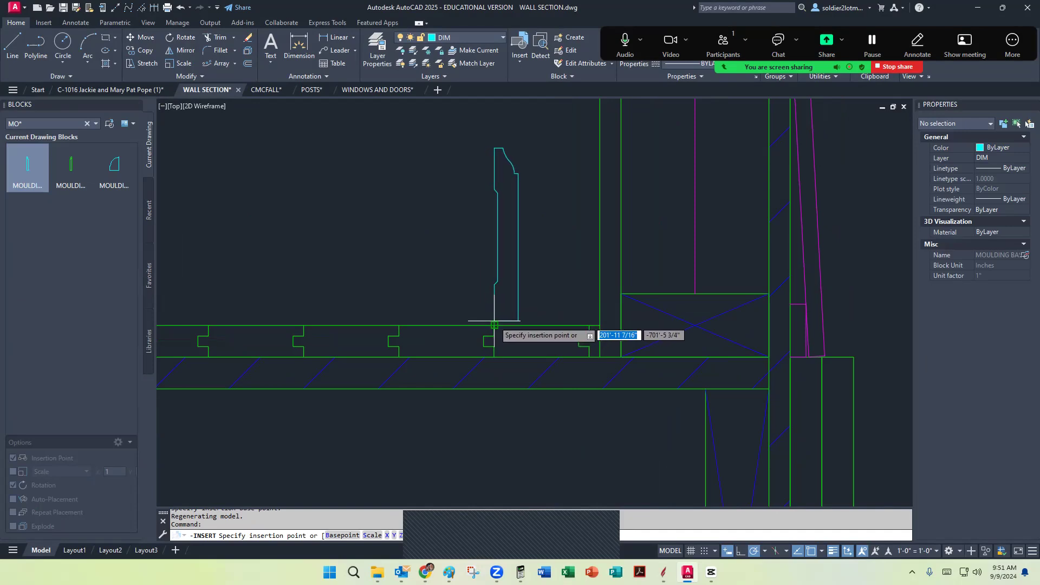
pyautogui.click(494, 325)
# Mirror the inserted base moulding about a vertical line through its lower-left corner, erasing the source object
pyautogui.click(536, 285)
pyautogui.click(449, 258)
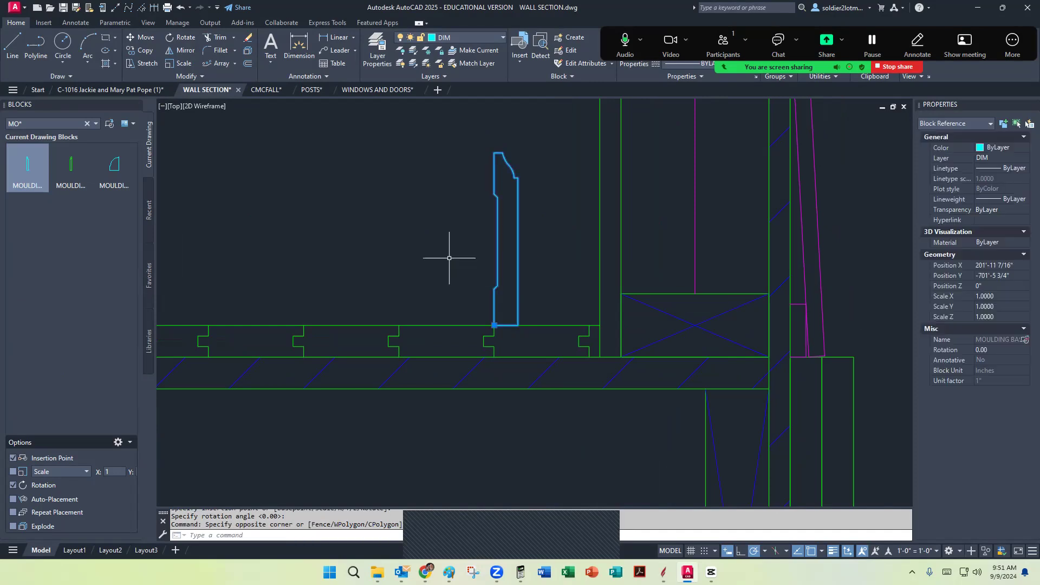
pyautogui.click(181, 51)
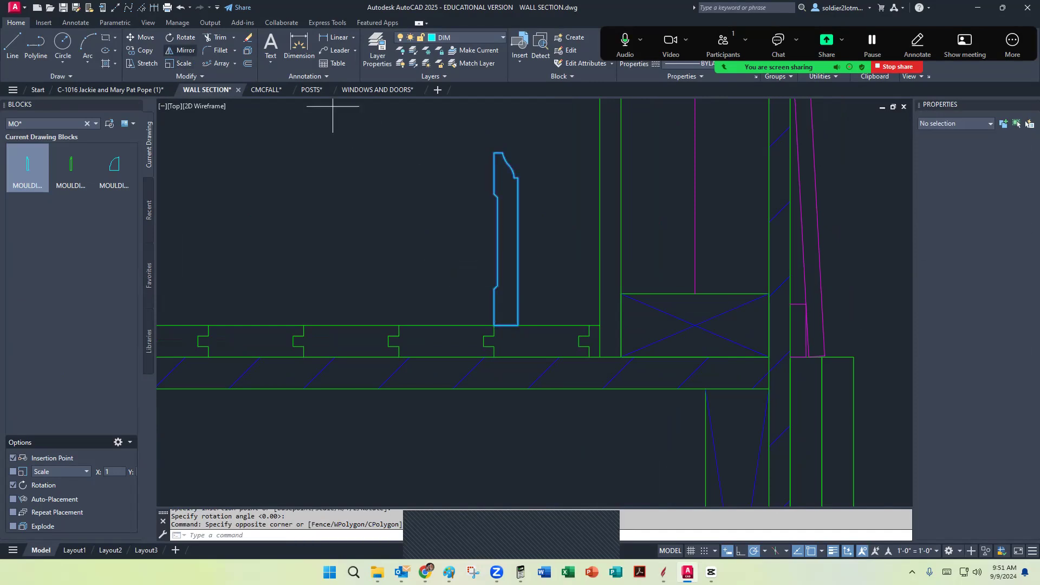
pyautogui.click(494, 324)
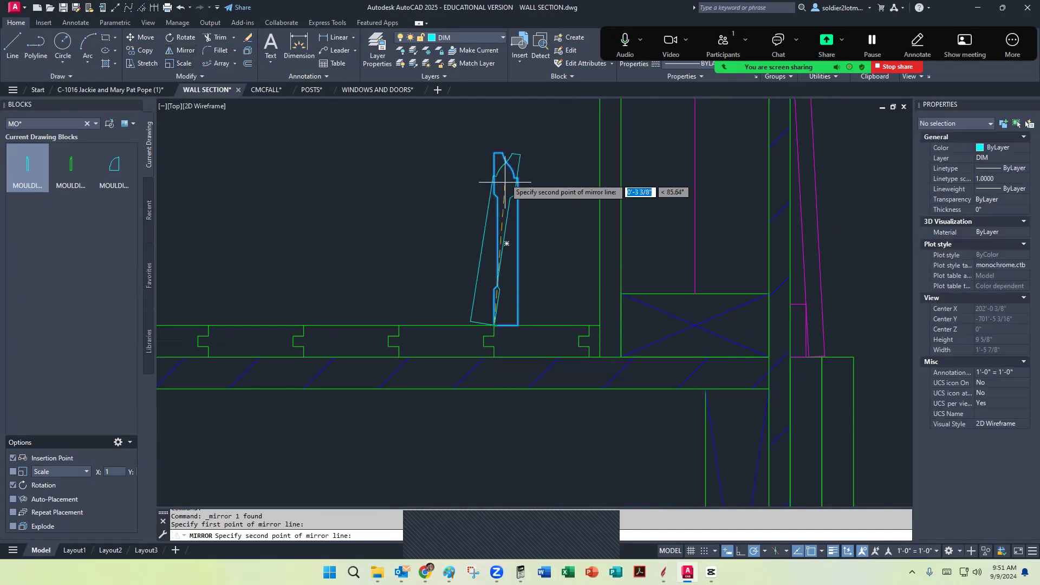
pyautogui.click(494, 127)
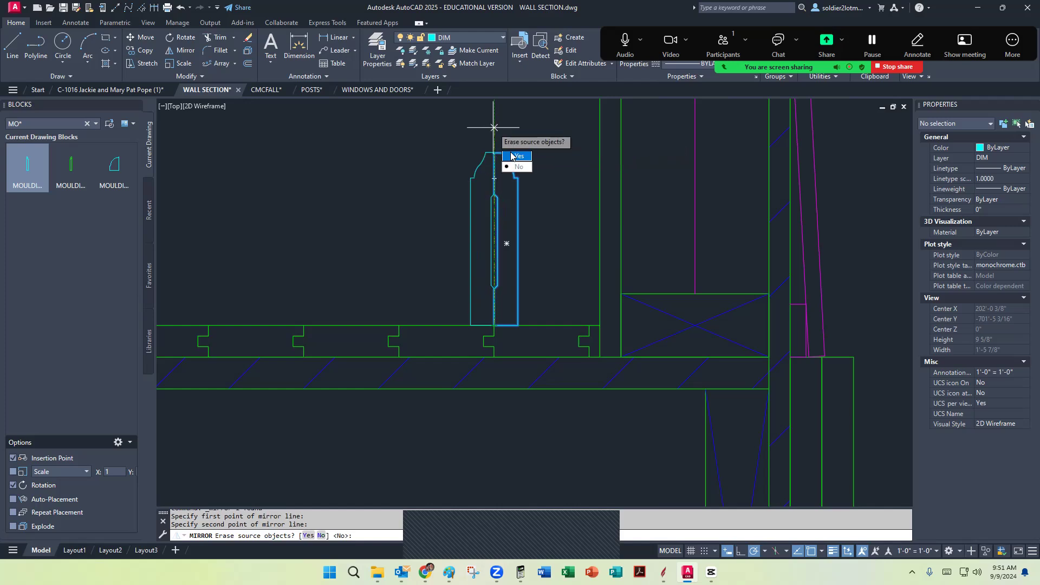
pyautogui.click(517, 156)
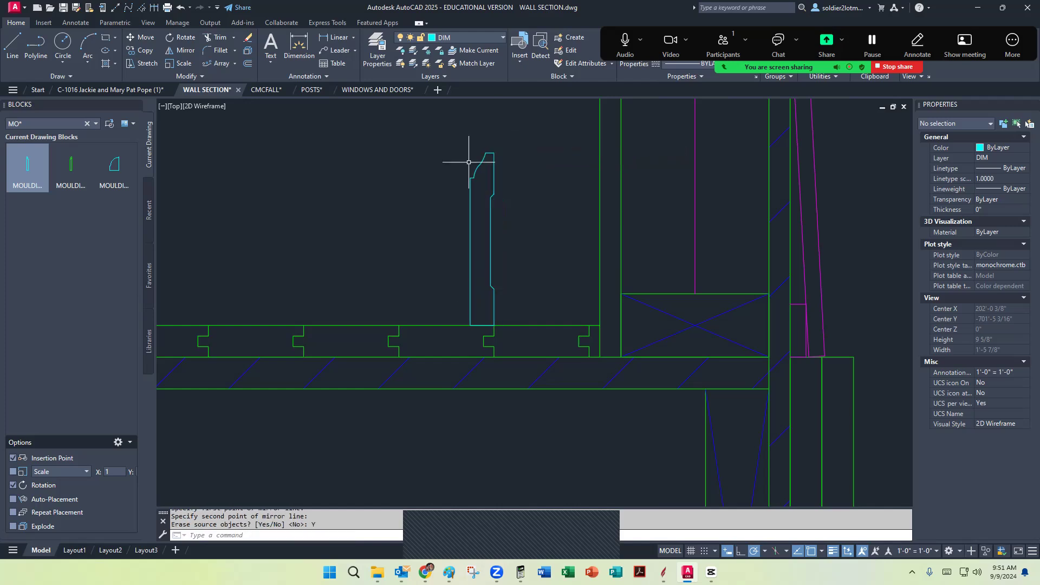
# Move the mirrored base moulding by its lower-right corner to where the finish floor meets the gypsum board
pyautogui.click(496, 253)
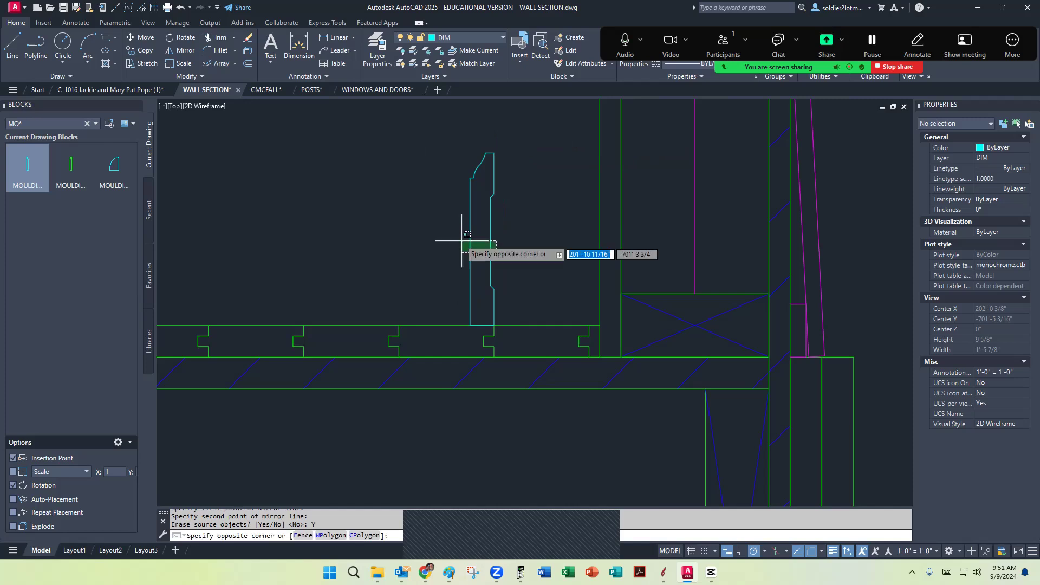
pyautogui.click(413, 292)
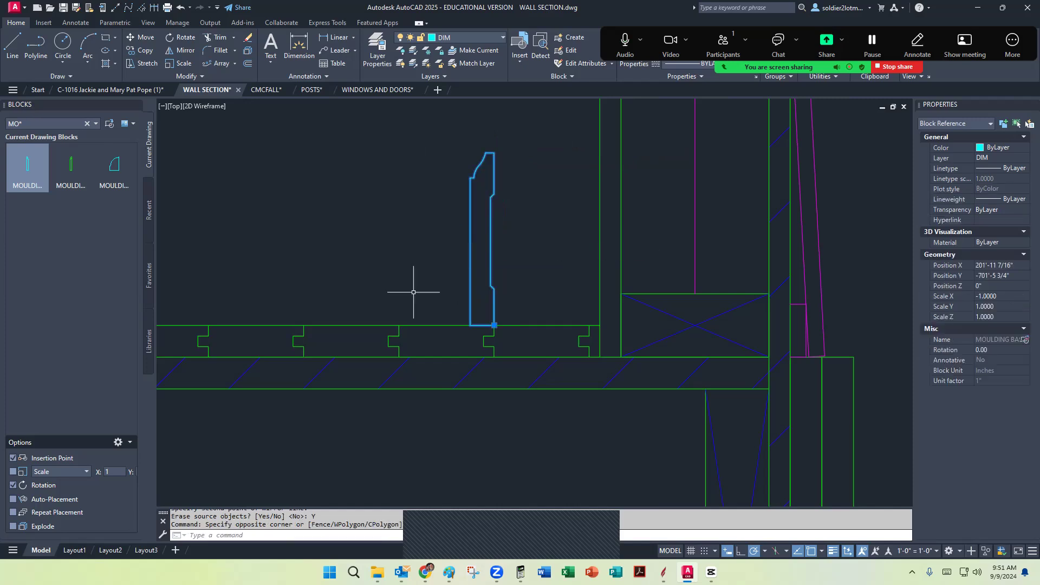
pyautogui.click(494, 325)
pyautogui.click(600, 325)
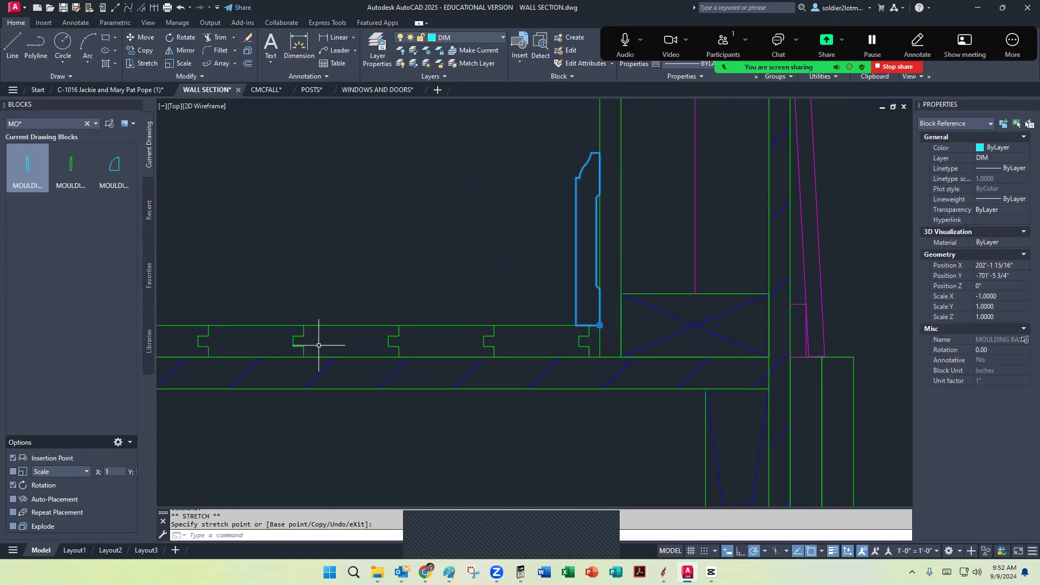
pyautogui.press('Escape')
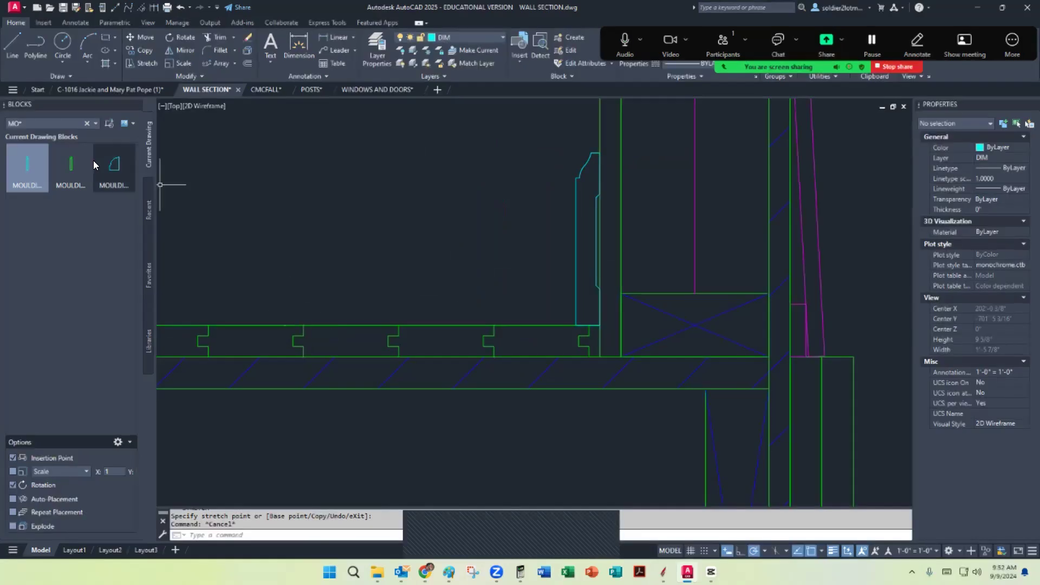
# Insert the shoe moulding block at the base moulding's lower-left corner on the floor, keeping the default rotation of 0
pyautogui.click(108, 163)
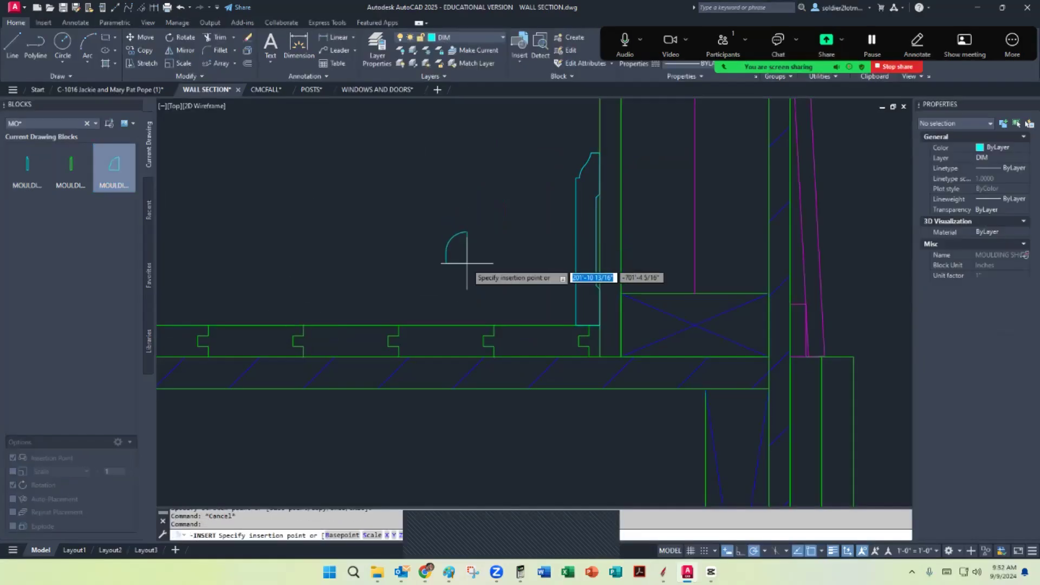
pyautogui.click(575, 325)
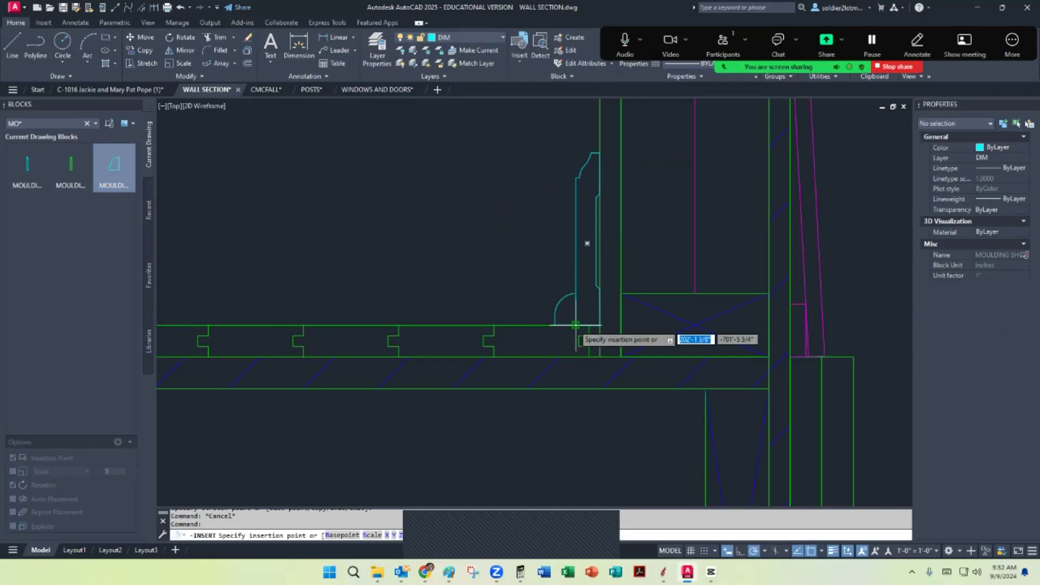
pyautogui.press('Return')
pyautogui.scroll(-4, 477, 270)
pyautogui.scroll(4, 548, 293)
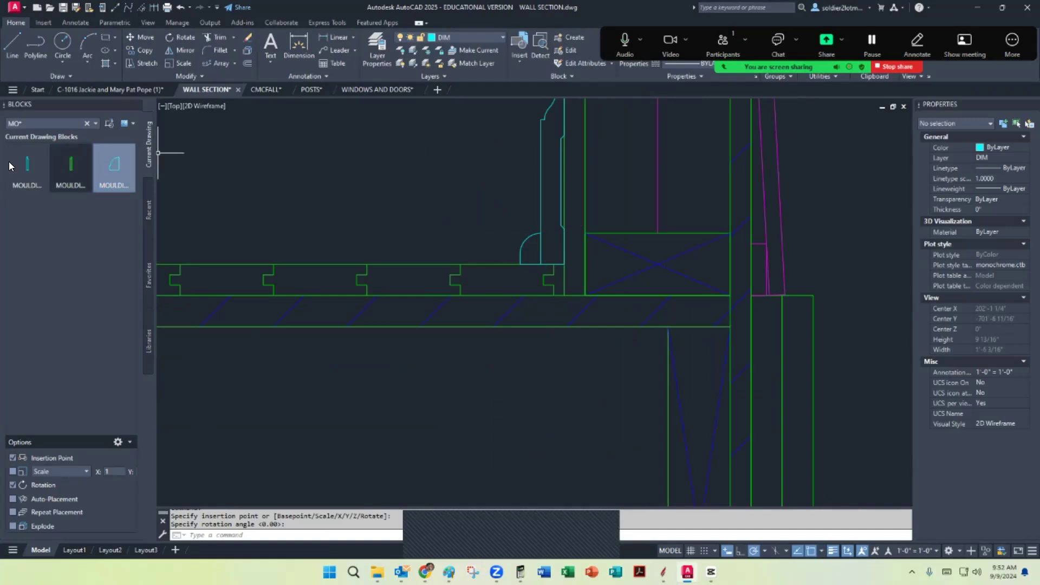
pyautogui.click(71, 163)
pyautogui.moveTo(404, 263); pyautogui.dragTo(381, 323, button='middle')
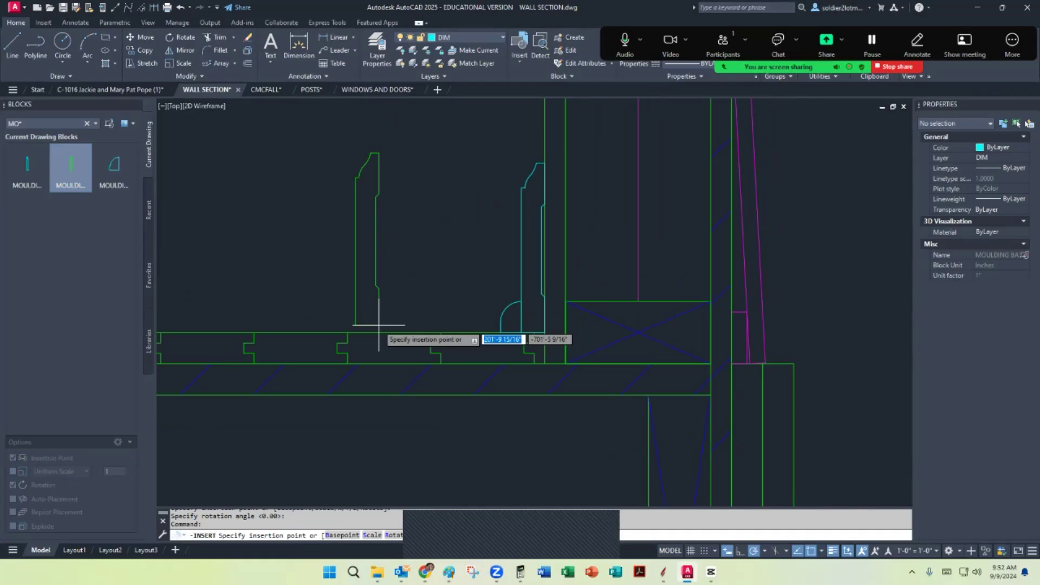
pyautogui.press('Escape')
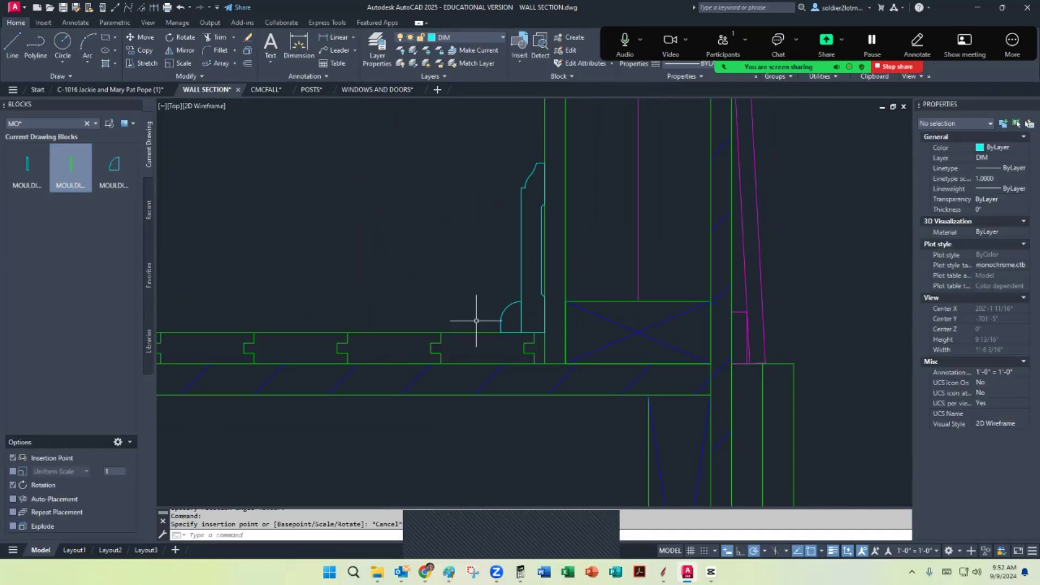
# Regenerate the drawing so the batt insulation linetype in the stud wall is redrawn
pyautogui.scroll(-5, 521, 315)
pyautogui.scroll(3, 522, 314)
pyautogui.scroll(-8, 517, 302)
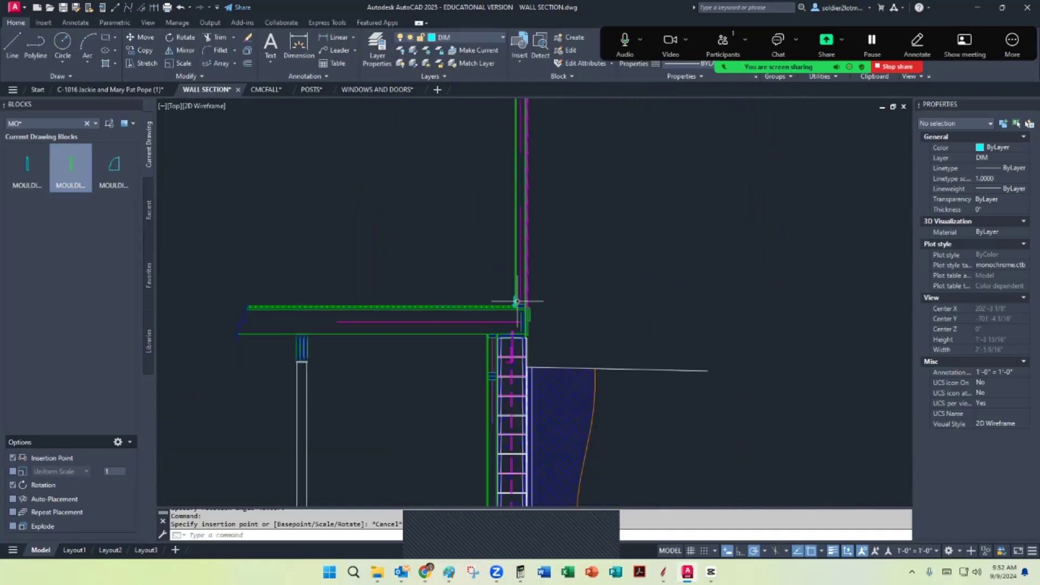
pyautogui.scroll(-2, 512, 325)
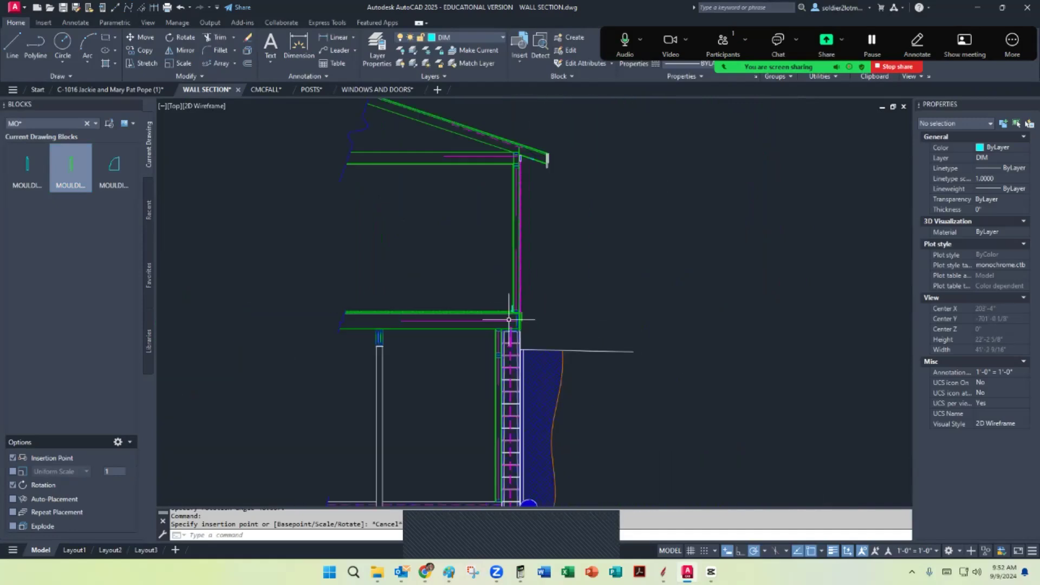
pyautogui.scroll(7, 516, 239)
pyautogui.moveTo(522, 209); pyautogui.dragTo(475, 302, button='middle')
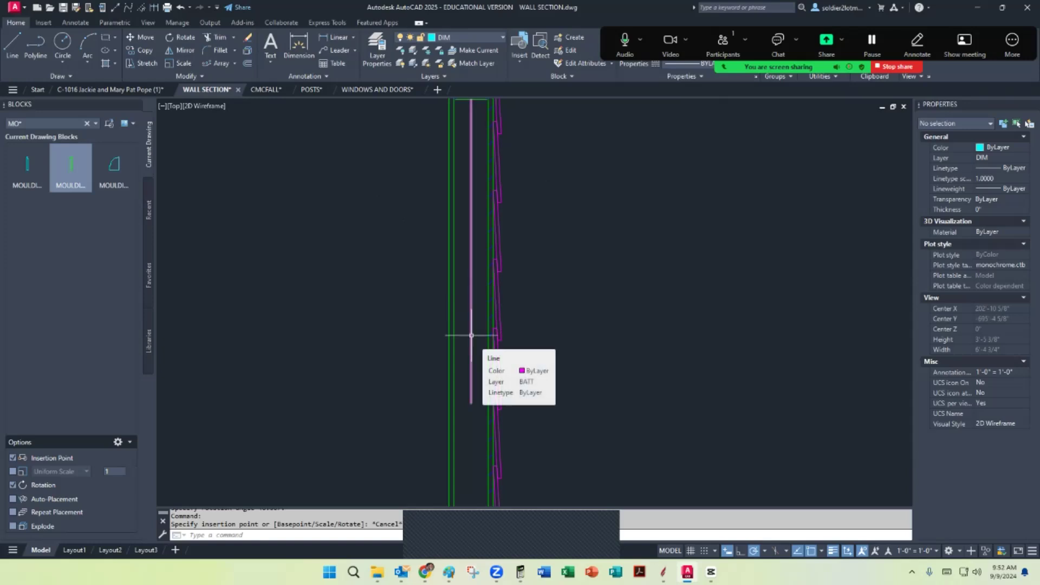
pyautogui.write('RE')
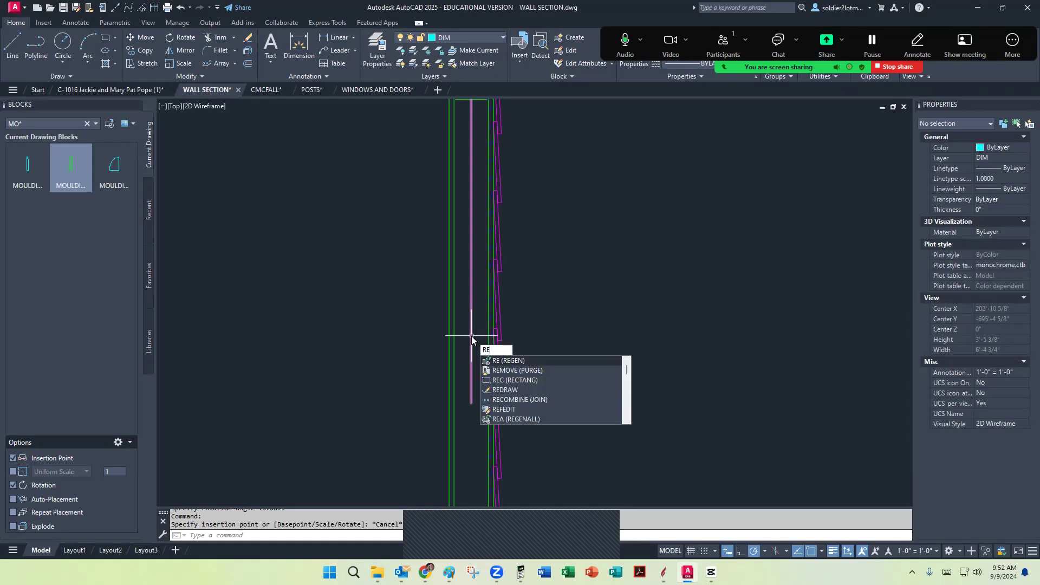
pyautogui.press('Return')
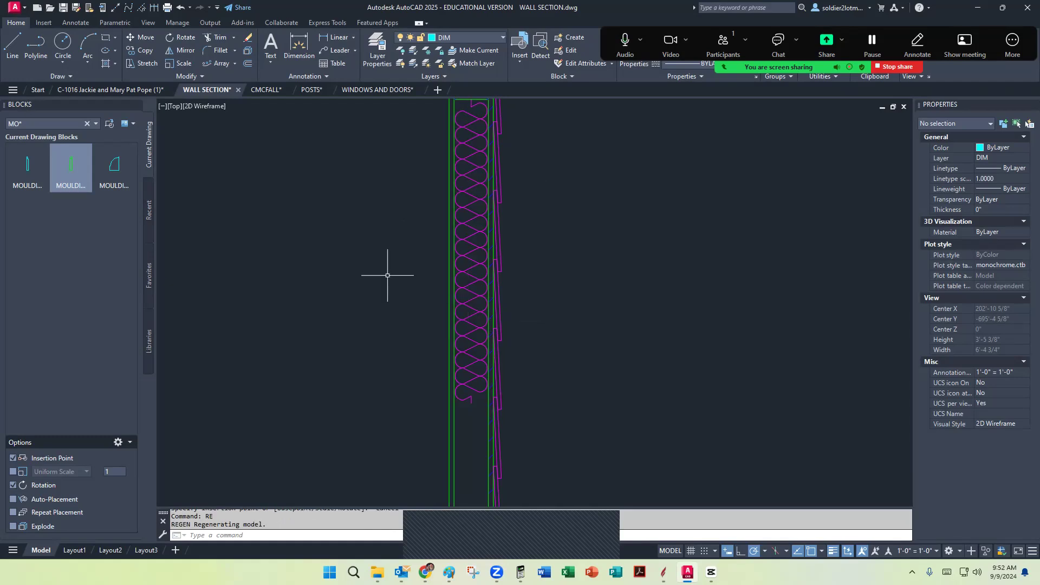
# Examine the notes and height dimensions on the annotated reference wall section and compare them with the section being drawn
pyautogui.scroll(-5, 387, 275)
pyautogui.scroll(4, 572, 293)
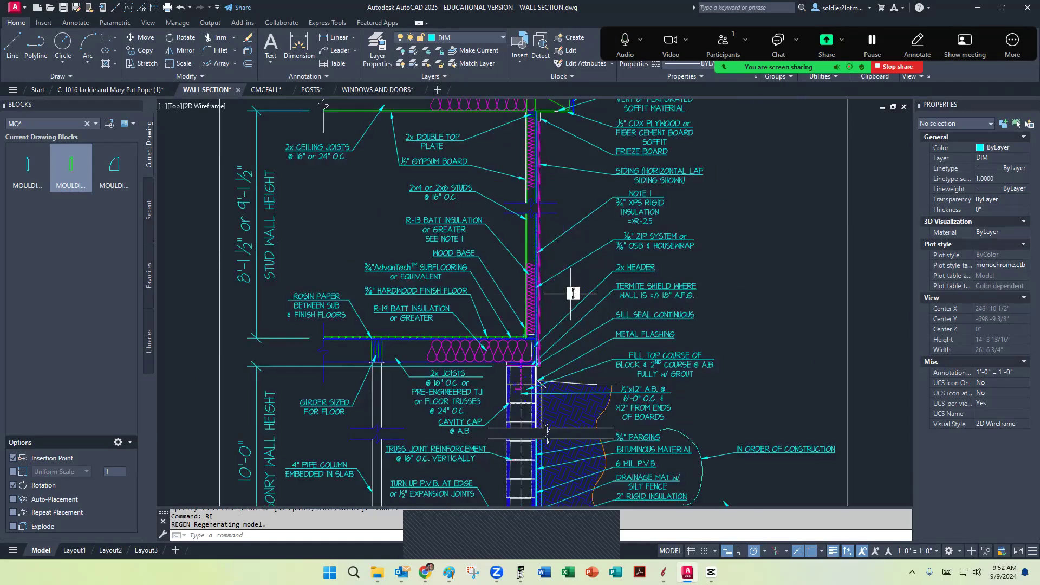
pyautogui.moveTo(528, 251); pyautogui.dragTo(506, 341, button='middle')
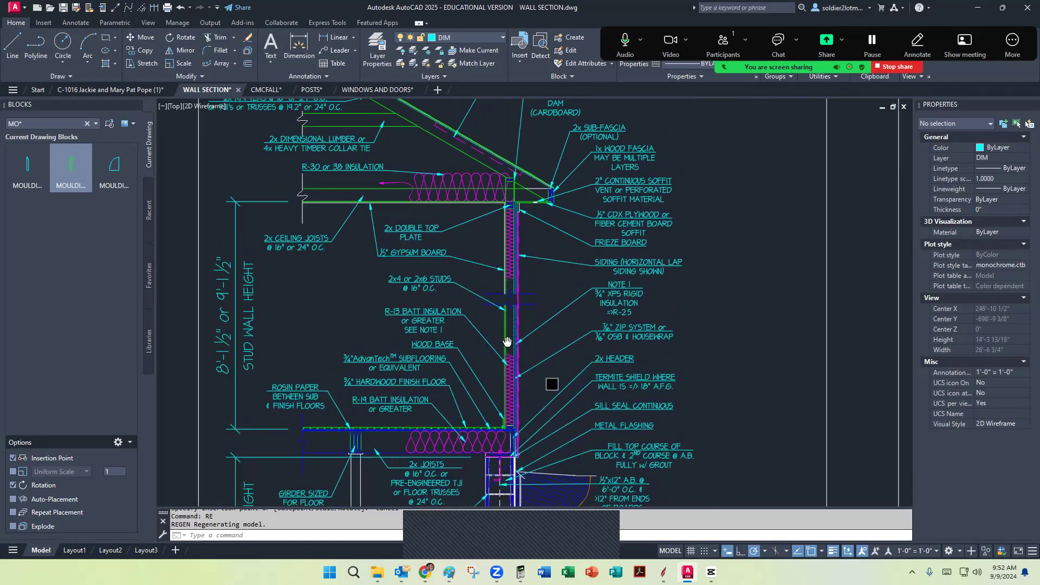
pyautogui.moveTo(426, 222); pyautogui.dragTo(446, 292, button='middle')
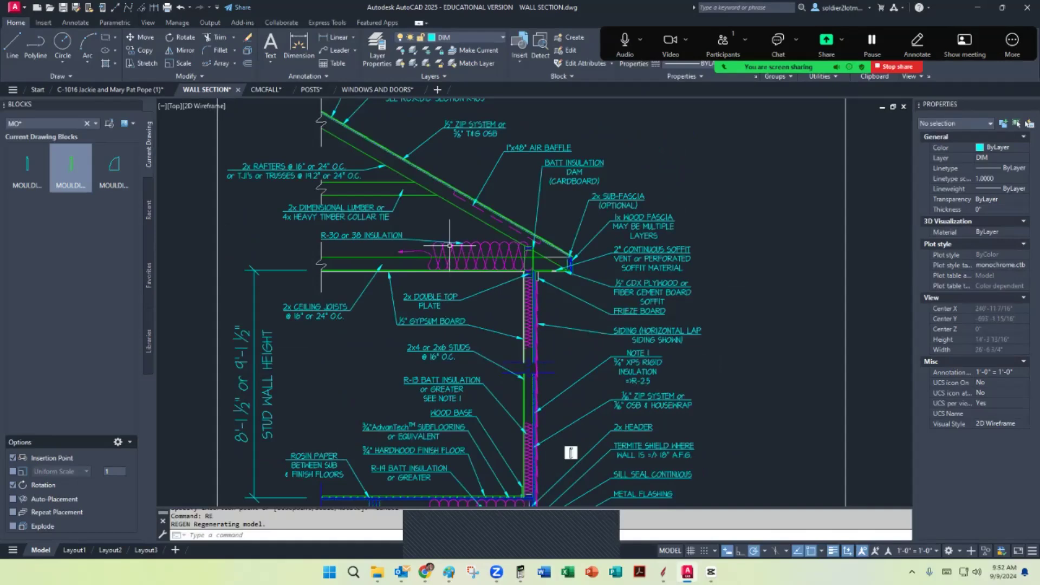
pyautogui.scroll(-5, 450, 245)
pyautogui.scroll(4, 539, 325)
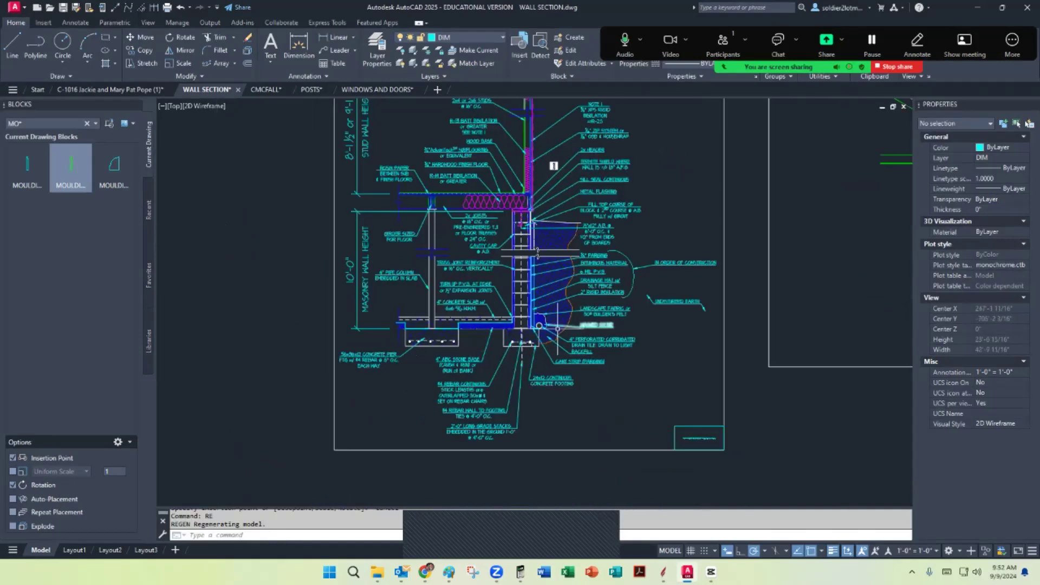
pyautogui.scroll(2, 461, 379)
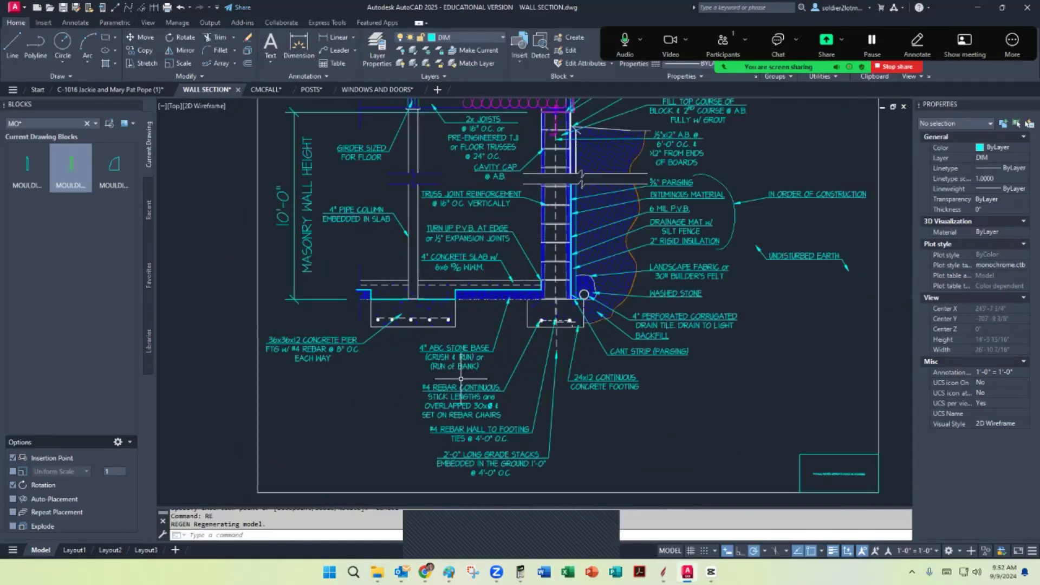
pyautogui.scroll(-5, 461, 379)
pyautogui.scroll(5, 541, 242)
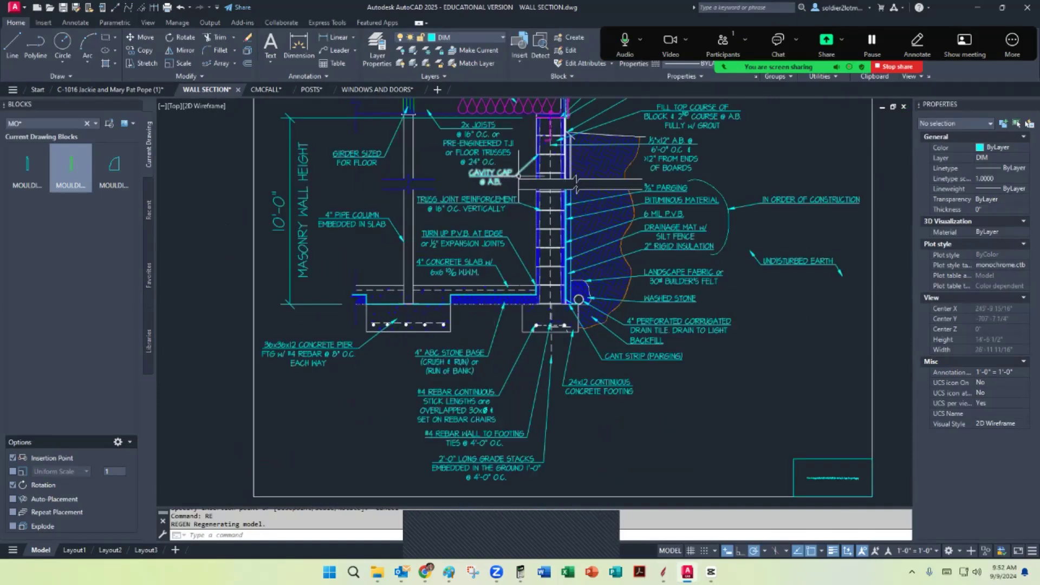
pyautogui.moveTo(537, 184); pyautogui.dragTo(524, 271, button='middle')
pyautogui.scroll(-8, 524, 271)
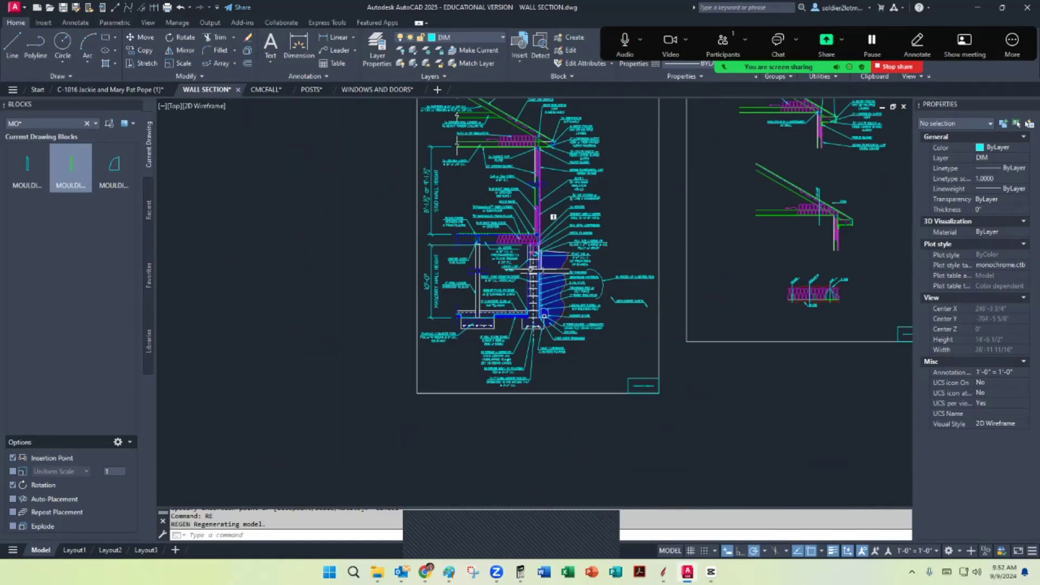
pyautogui.scroll(8, 376, 253)
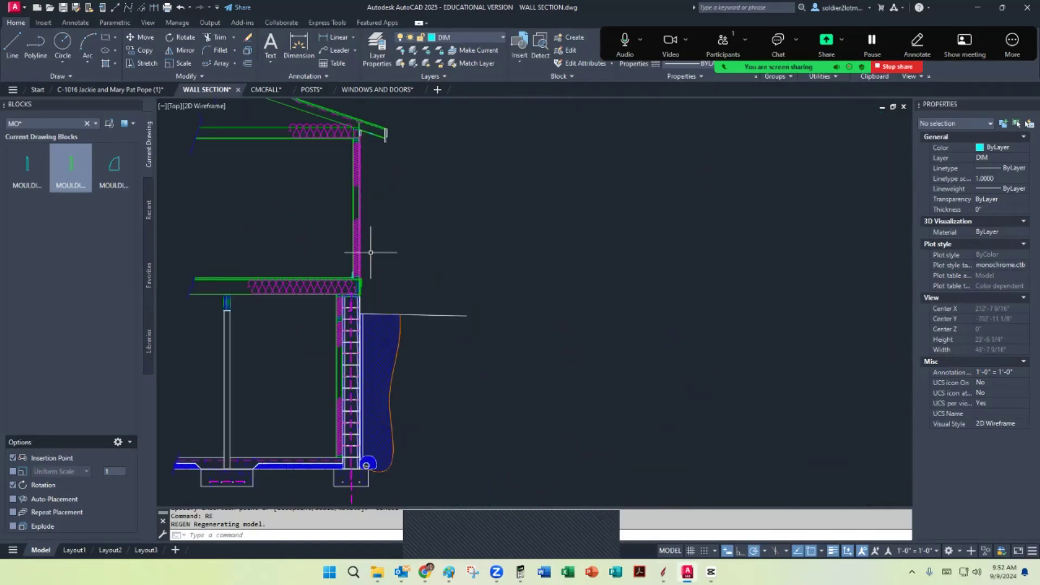
pyautogui.moveTo(365, 244); pyautogui.dragTo(477, 262, button='middle')
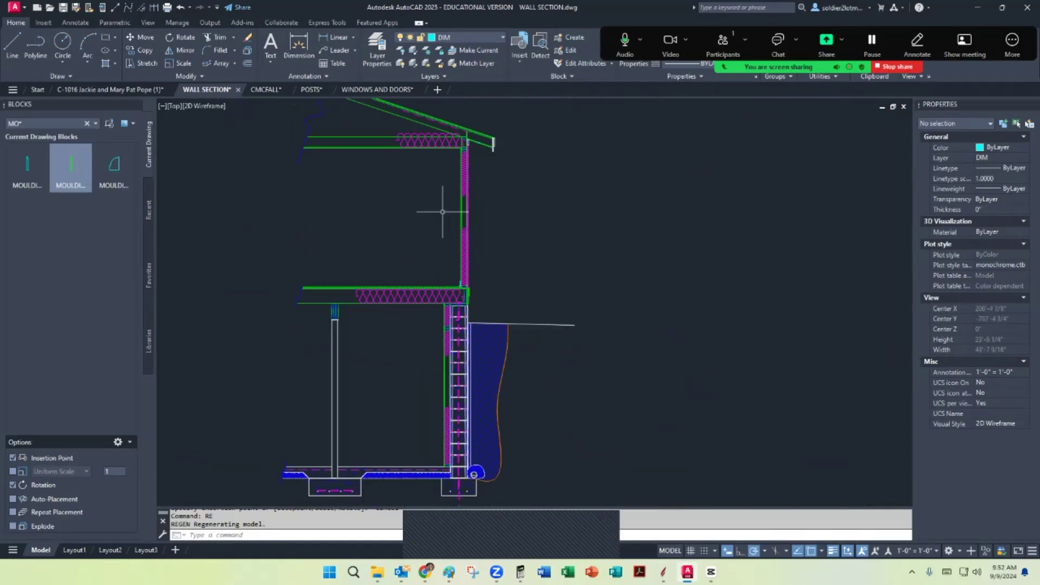
pyautogui.moveTo(455, 293)
pyautogui.mouseDown(button='middle')
pyautogui.moveTo(542, 279)
pyautogui.moveTo(543, 266)
pyautogui.mouseUp(button='middle')
pyautogui.click(339, 40)
pyautogui.scroll(6, 369, 455)
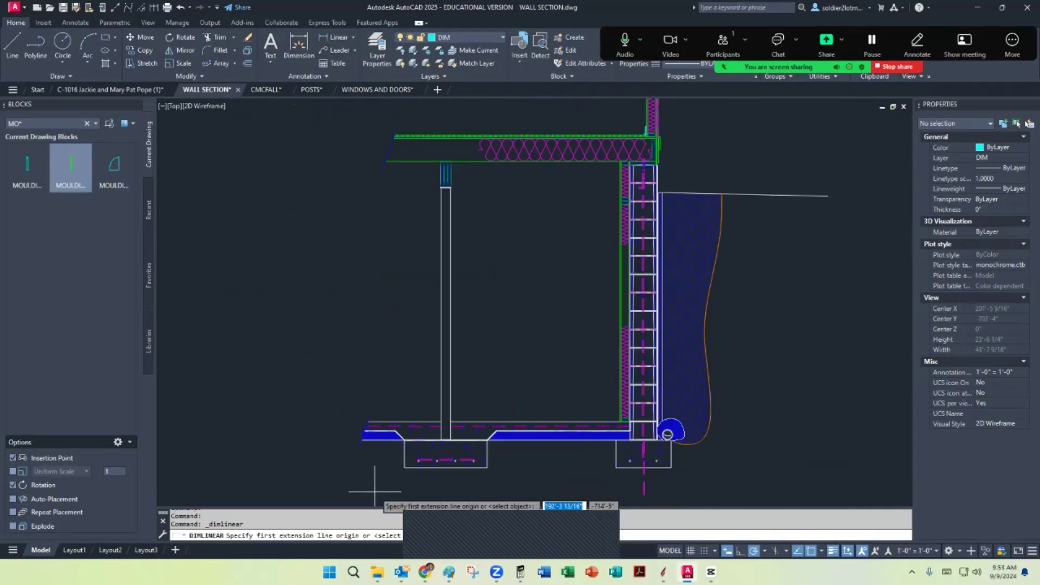
pyautogui.click(363, 369)
pyautogui.scroll(-5, 363, 375)
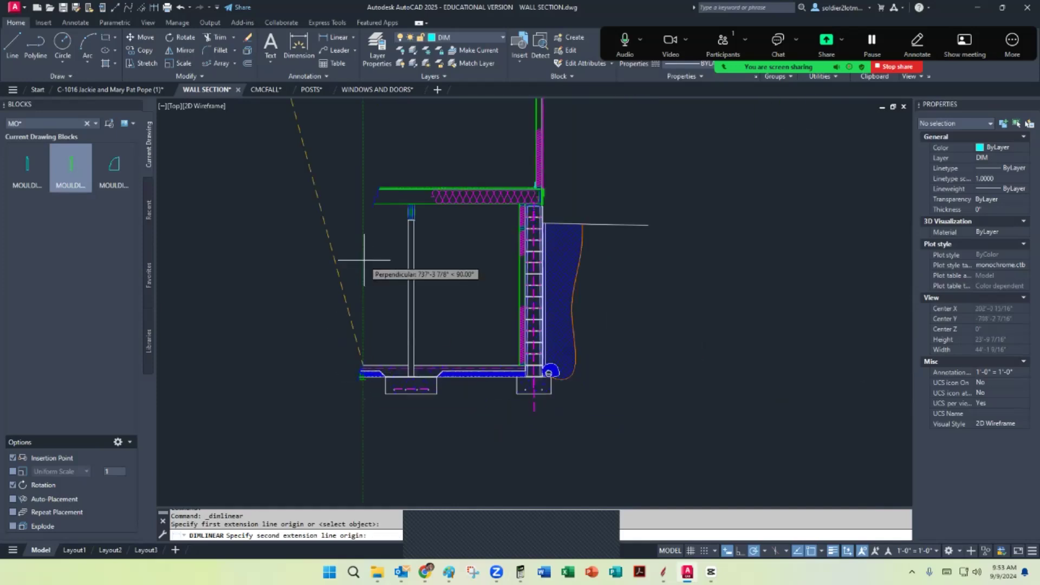
pyautogui.press('Escape')
# Add a vertical linear dimension from the pier footing's upper-left corner to the top of the masonry wall, placed beside the pipe column
pyautogui.scroll(-6, 339, 241)
pyautogui.scroll(5, 440, 254)
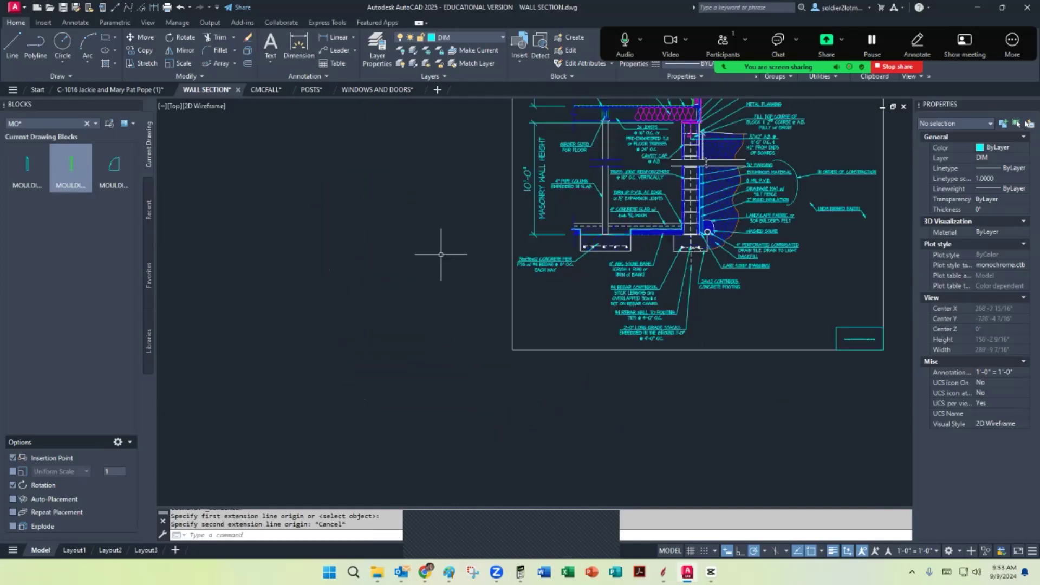
pyautogui.scroll(-5, 553, 249)
pyautogui.scroll(6, 549, 248)
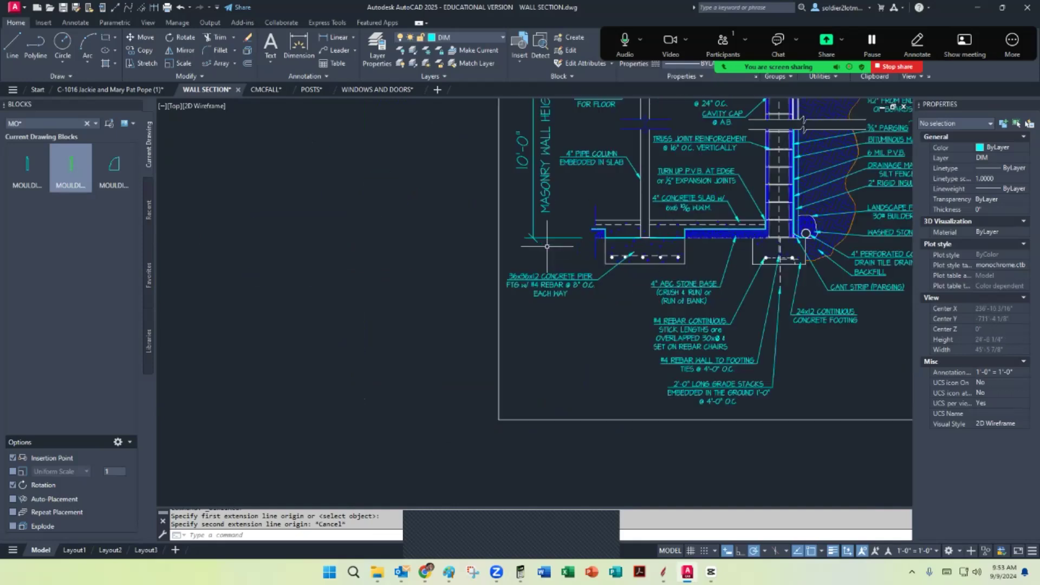
pyautogui.scroll(-2, 547, 247)
pyautogui.click(328, 36)
pyautogui.scroll(-3, 567, 260)
pyautogui.scroll(7, 436, 274)
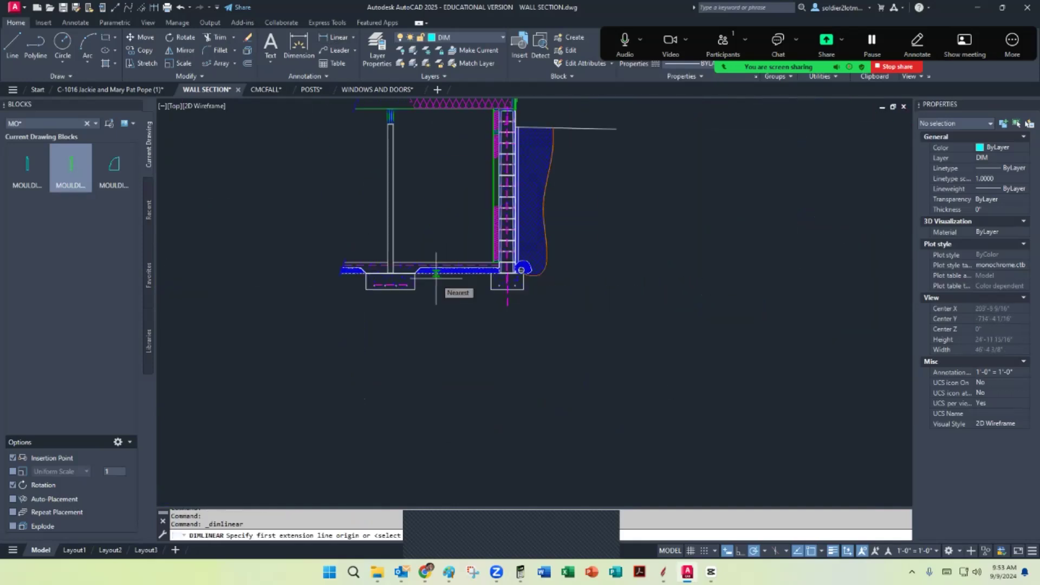
pyautogui.scroll(3, 436, 274)
pyautogui.scroll(3, 481, 298)
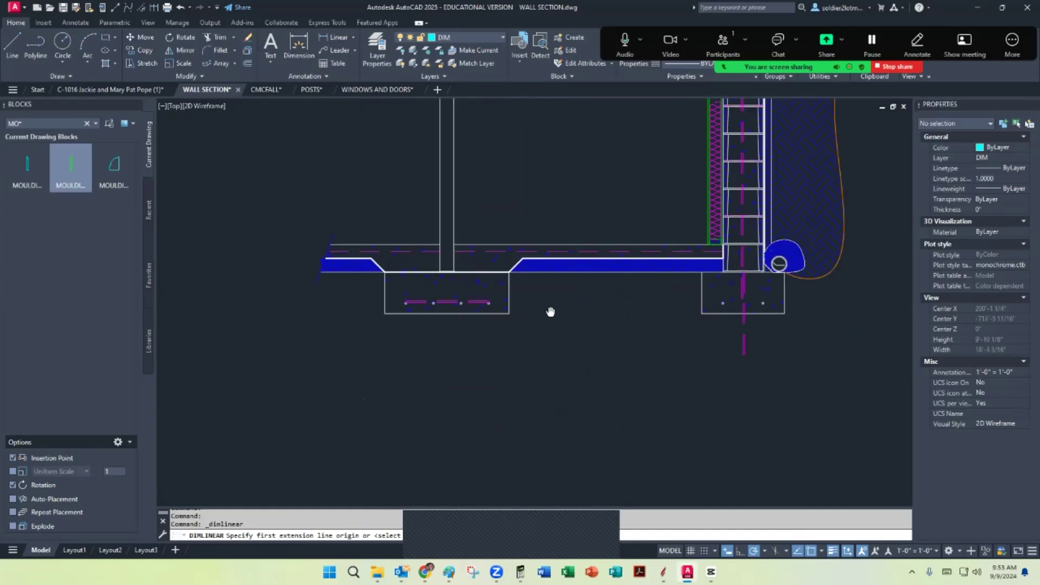
pyautogui.scroll(5, 428, 275)
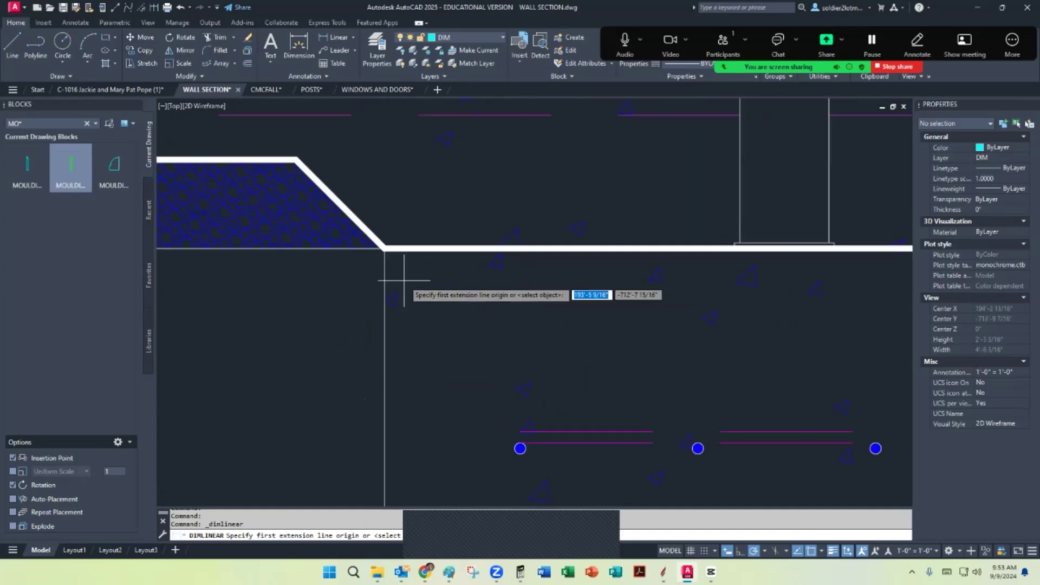
pyautogui.click(385, 248)
pyautogui.scroll(-6, 379, 336)
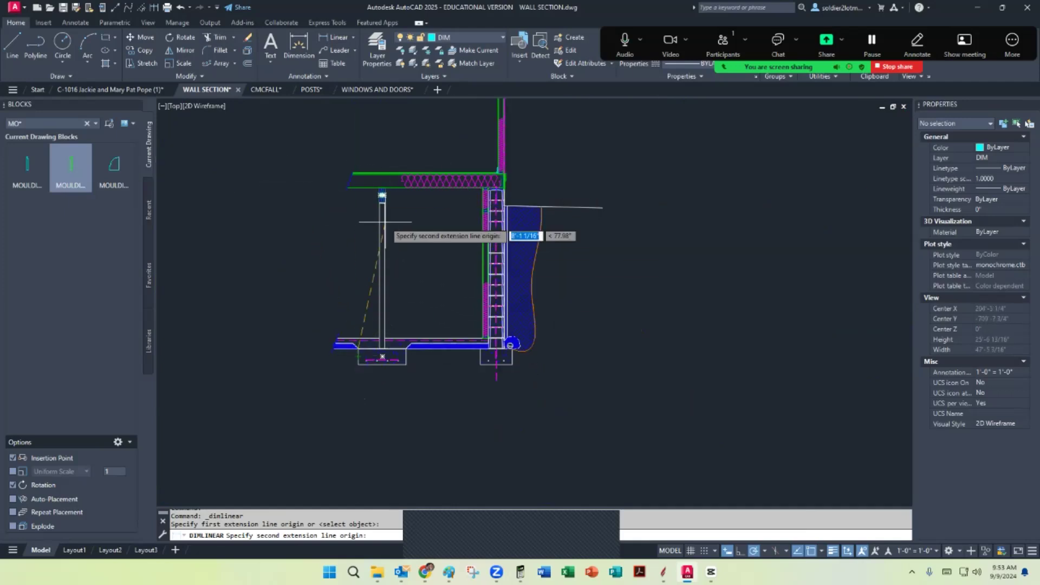
pyautogui.scroll(8, 452, 206)
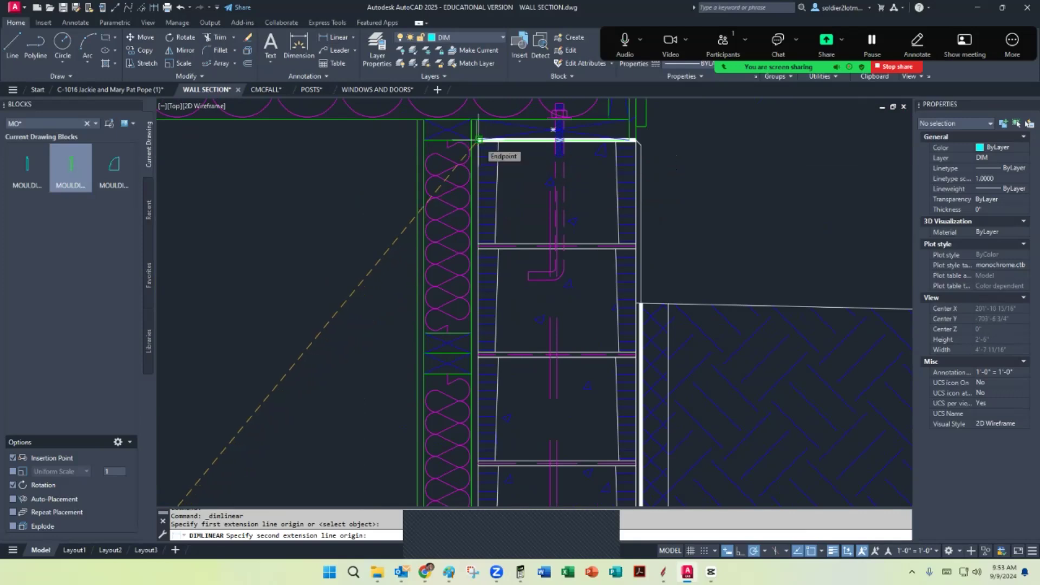
pyautogui.click(478, 140)
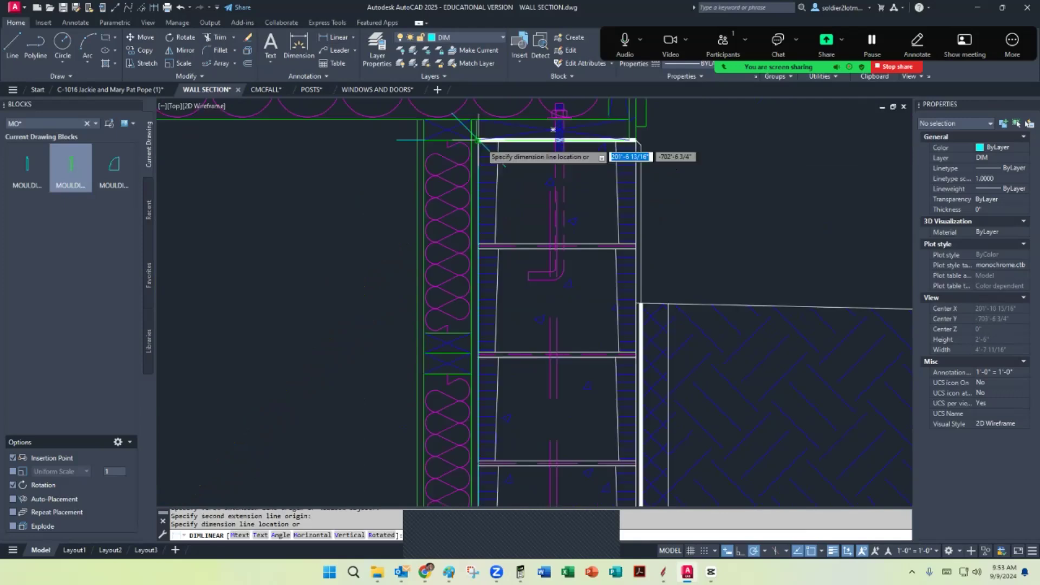
pyautogui.scroll(-8, 481, 142)
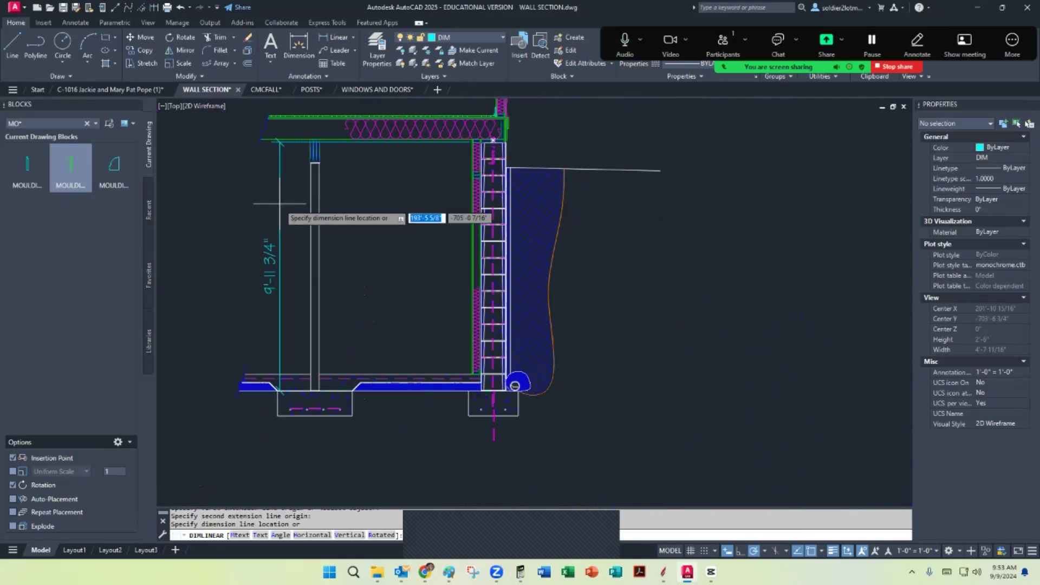
pyautogui.click(290, 205)
# Select the interior masonry height dimension and examine where its ends attach at the wall top and at the pier footing
pyautogui.scroll(10, 493, 133)
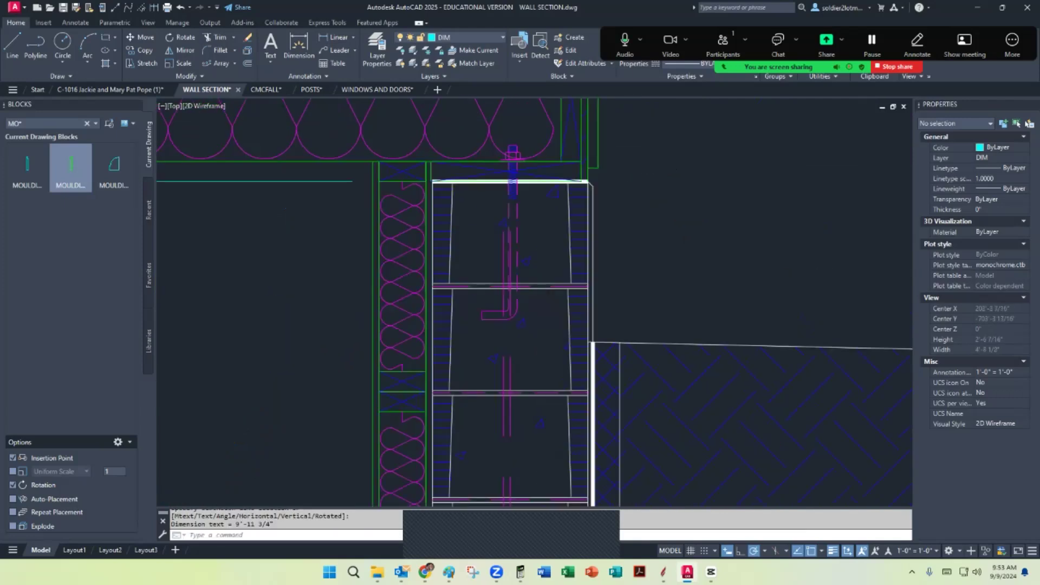
pyautogui.click(364, 244)
pyautogui.click(253, 199)
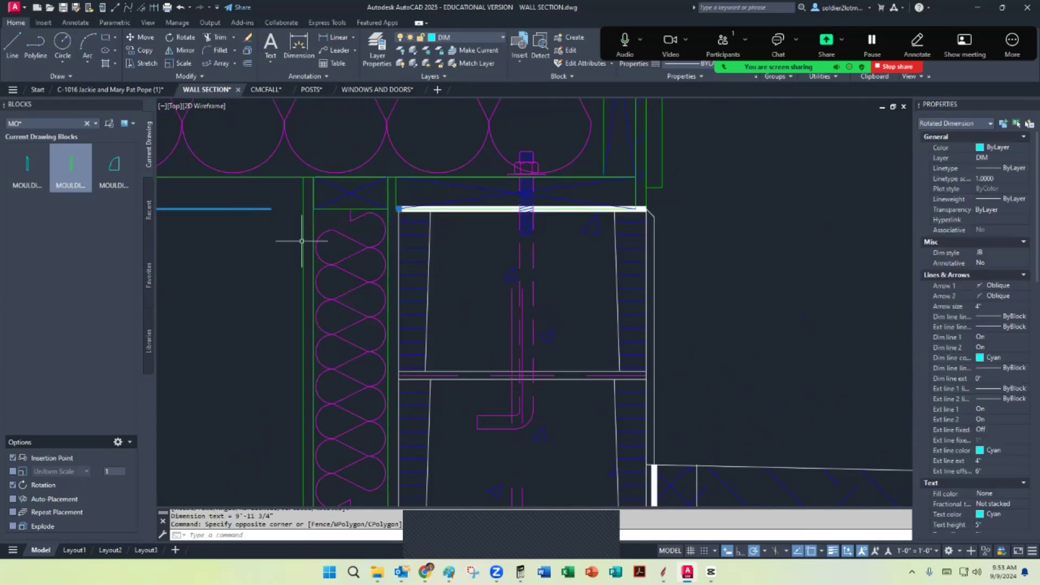
pyautogui.scroll(4, 394, 197)
pyautogui.scroll(-6, 410, 229)
pyautogui.scroll(-8, 410, 228)
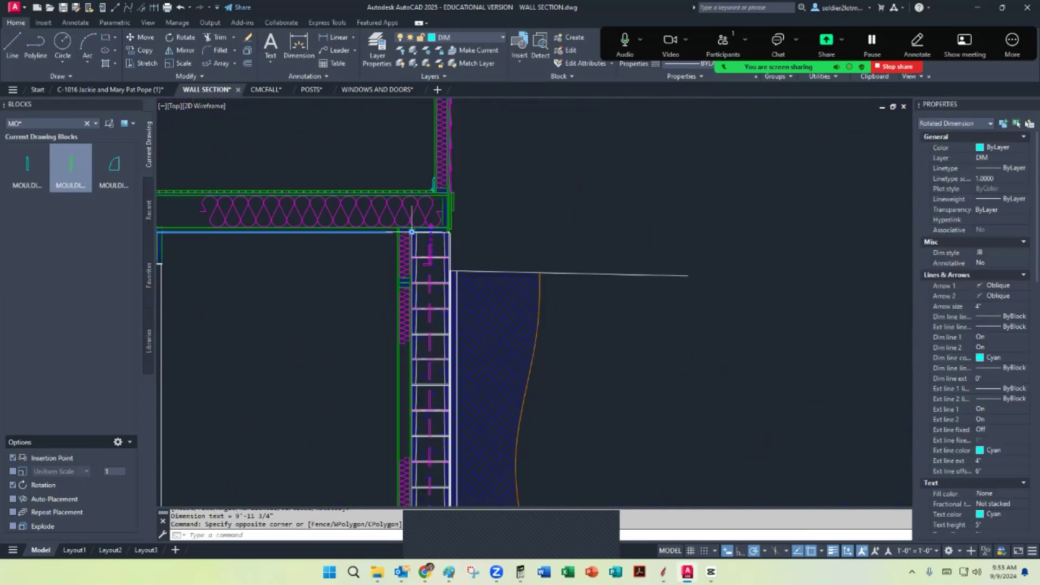
pyautogui.scroll(8, 414, 328)
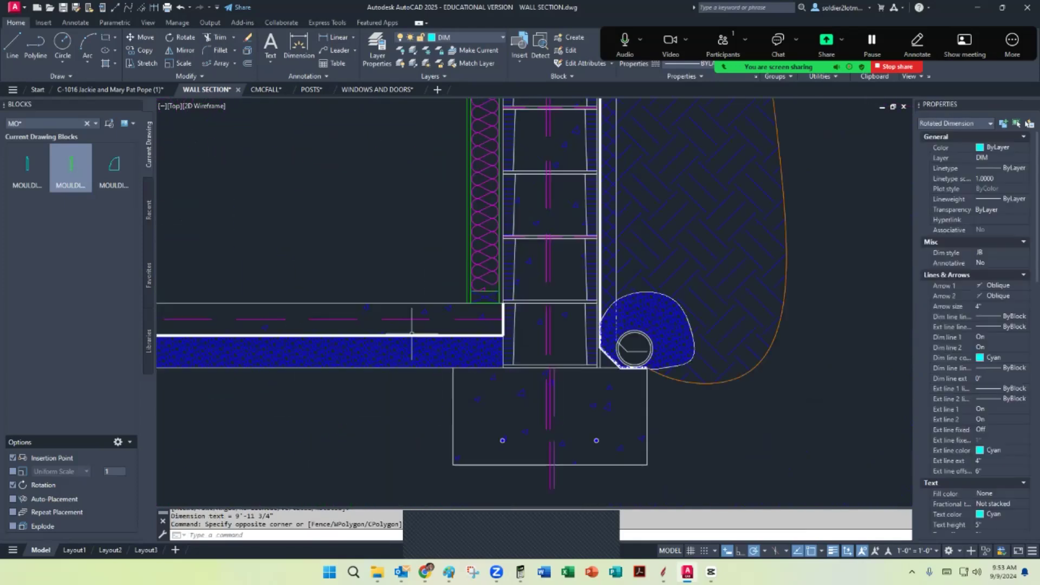
pyautogui.scroll(-6, 477, 303)
pyautogui.scroll(6, 321, 325)
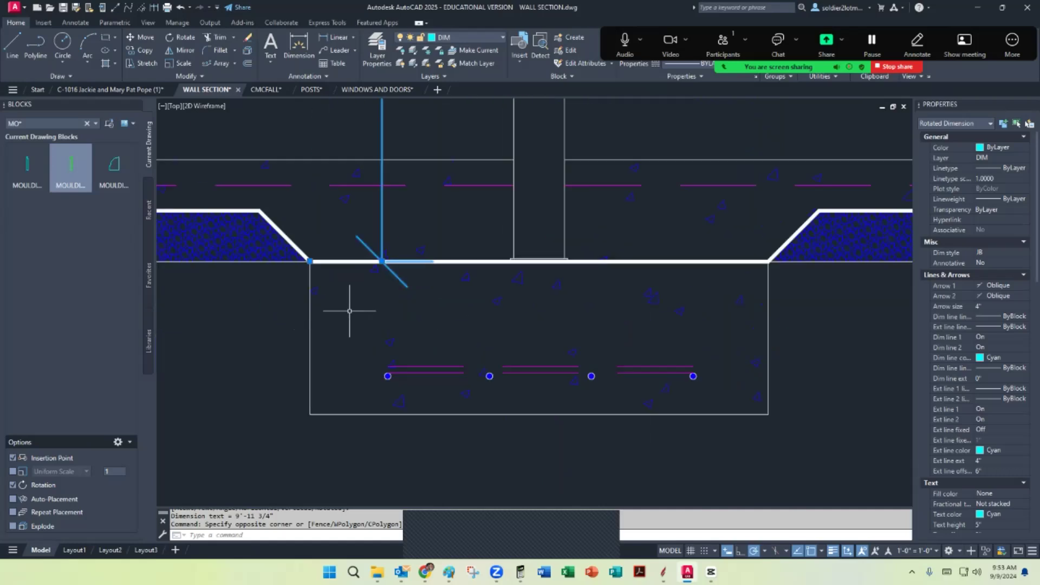
pyautogui.scroll(-6, 372, 283)
pyautogui.press('Escape')
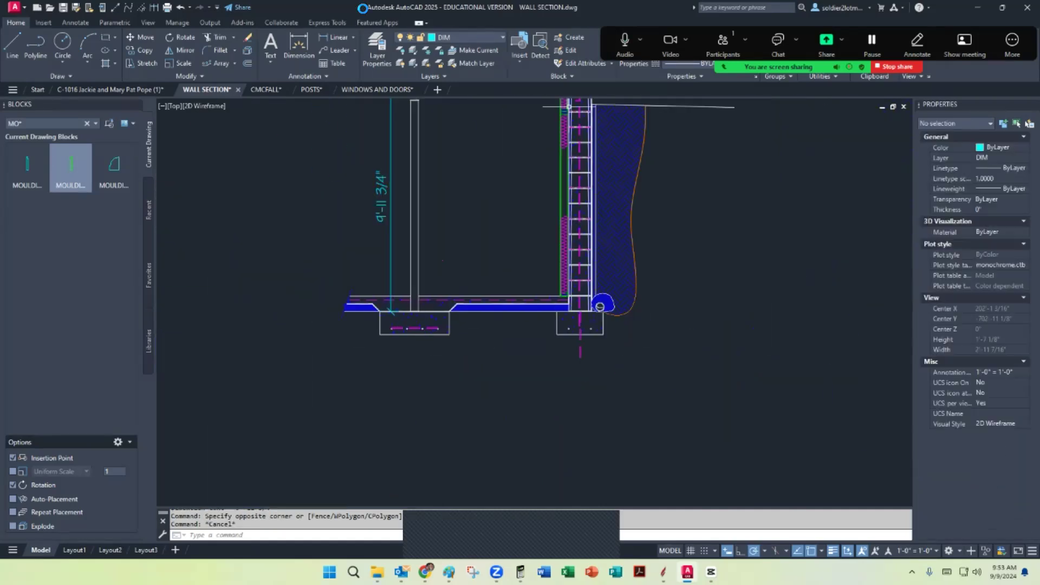
# Add a vertical linear dimension from the wall footing's top near the drain tile to the masonry wall's outer top corner, placed outside the backfill
pyautogui.click(334, 36)
pyautogui.scroll(5, 627, 313)
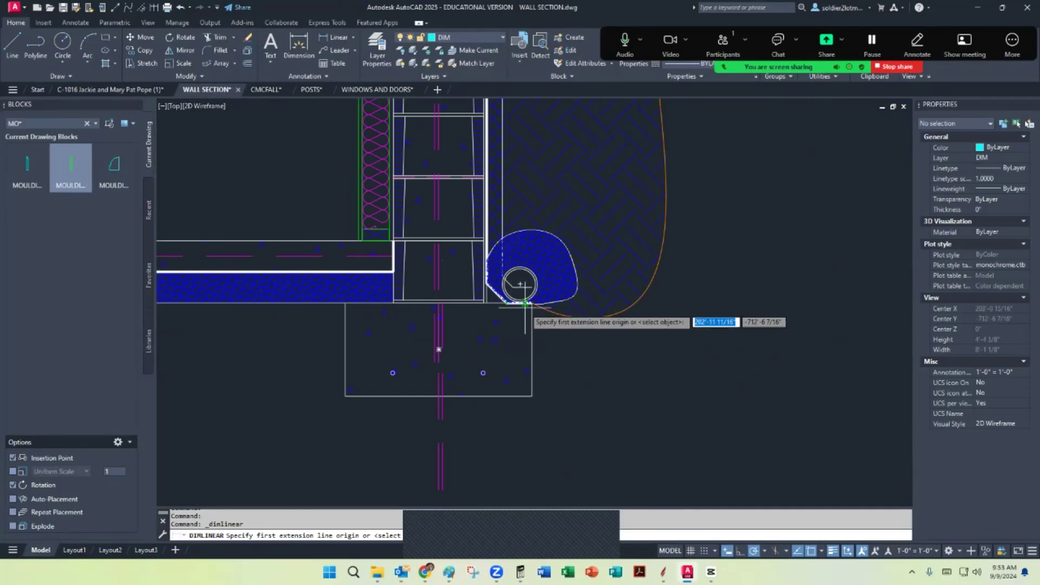
pyautogui.click(520, 284)
pyautogui.scroll(-2, 516, 372)
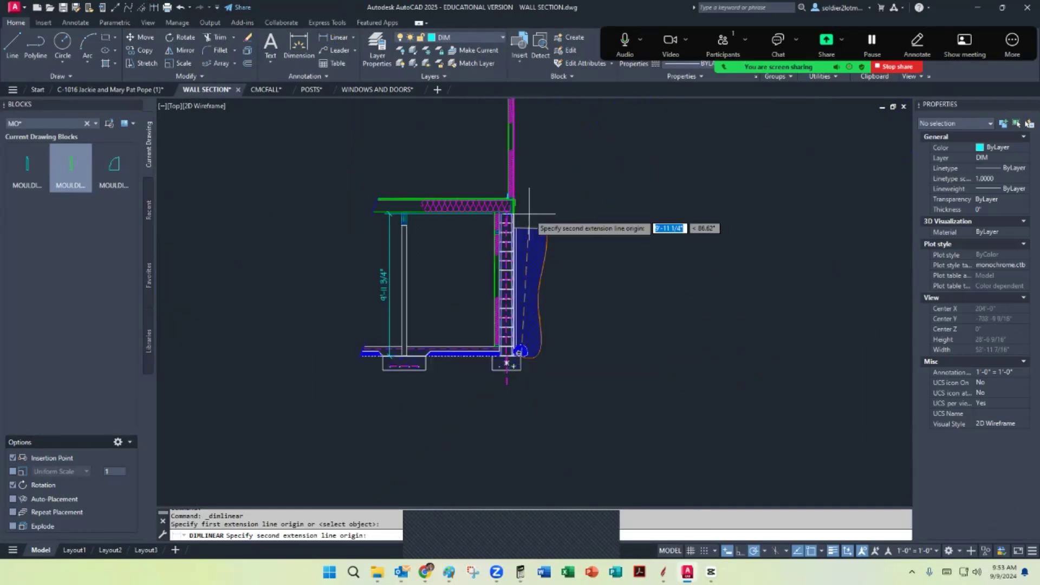
pyautogui.scroll(2, 477, 220)
pyautogui.scroll(5, 425, 217)
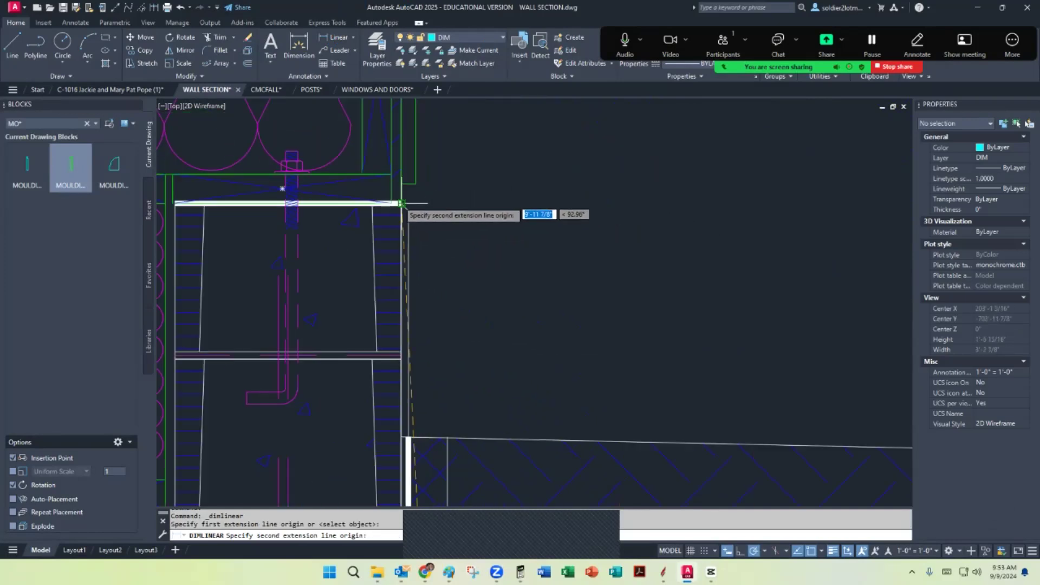
pyautogui.click(401, 203)
pyautogui.scroll(-5, 401, 203)
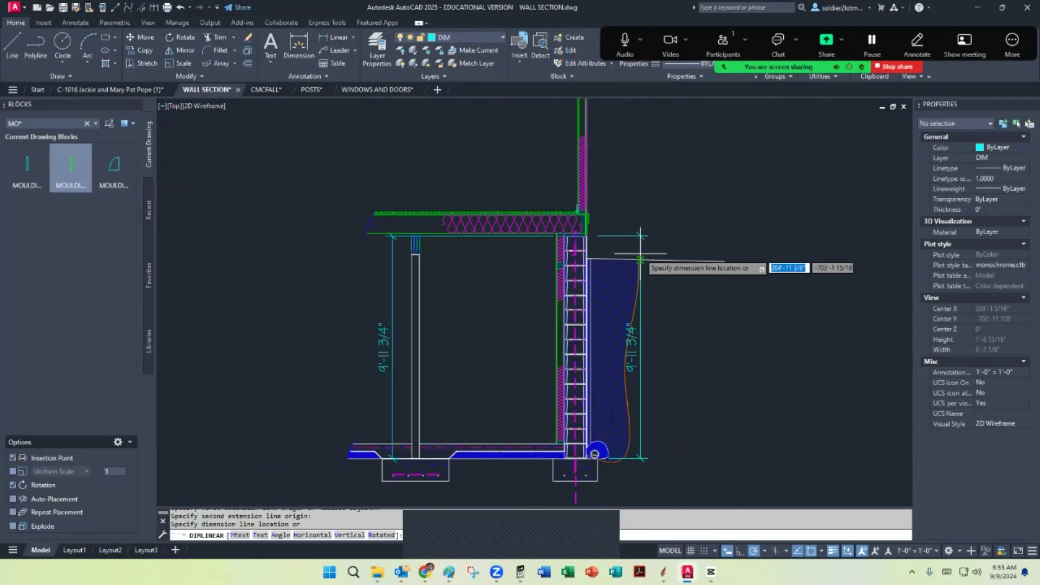
pyautogui.click(684, 271)
pyautogui.moveTo(667, 280)
pyautogui.mouseDown(button='middle')
pyautogui.moveTo(454, 312)
pyautogui.moveTo(566, 280)
pyautogui.mouseUp(button='middle')
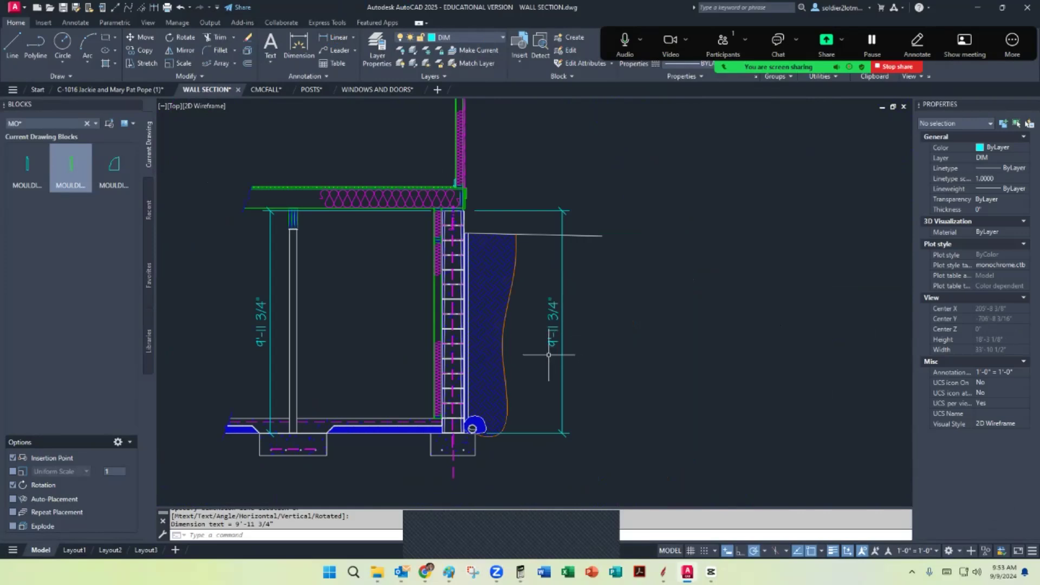
pyautogui.click(328, 40)
pyautogui.scroll(10, 447, 217)
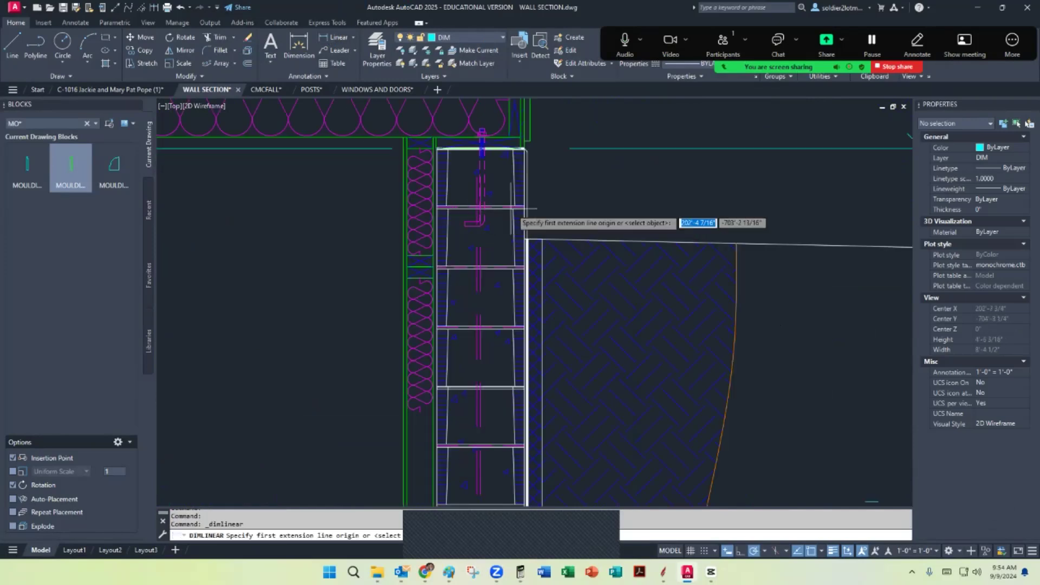
pyautogui.click(523, 327)
pyautogui.scroll(-4, 528, 331)
pyautogui.scroll(4, 524, 257)
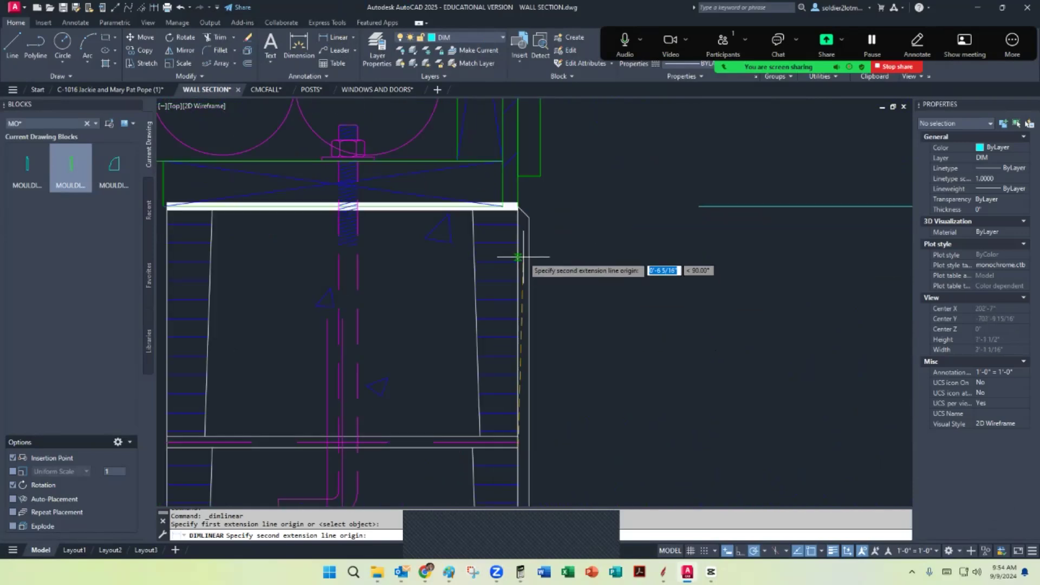
pyautogui.click(518, 206)
pyautogui.scroll(-3, 534, 217)
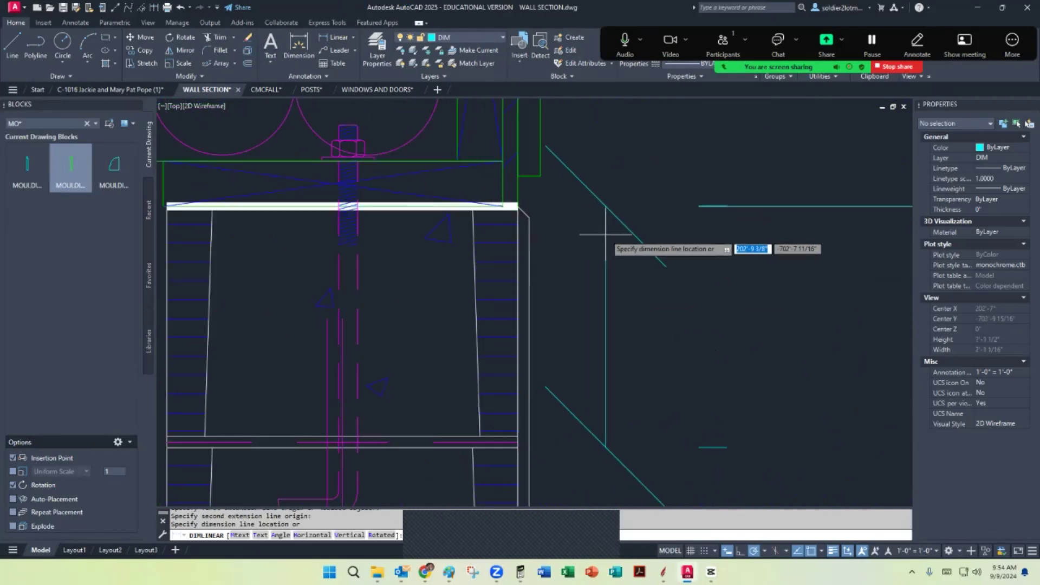
pyautogui.press('Escape')
# Draw a horizontal construction line through the top of the wall footing at the masonry wall's outer face
pyautogui.scroll(-2, 534, 233)
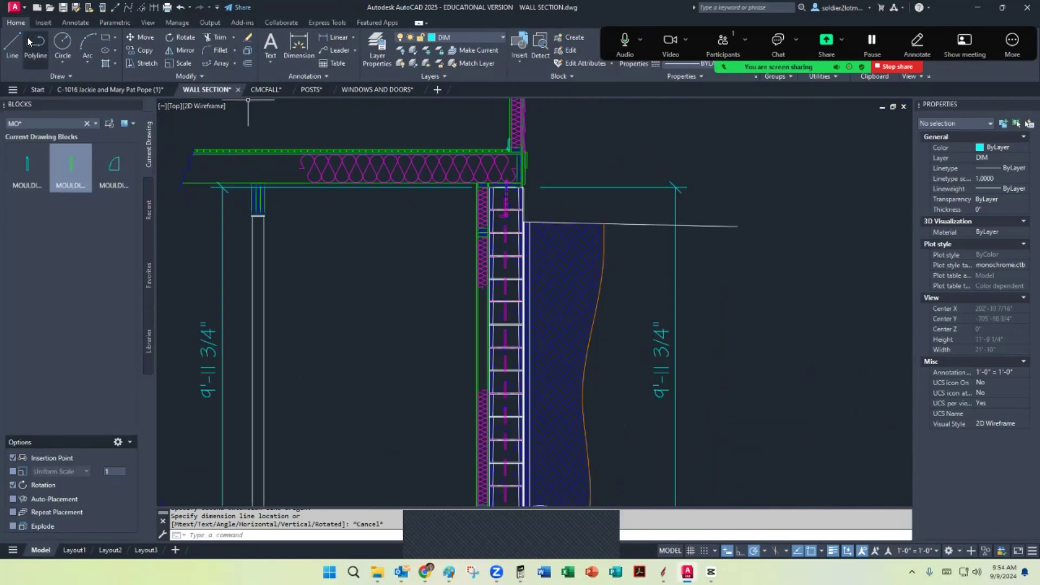
pyautogui.scroll(-4, 282, 108)
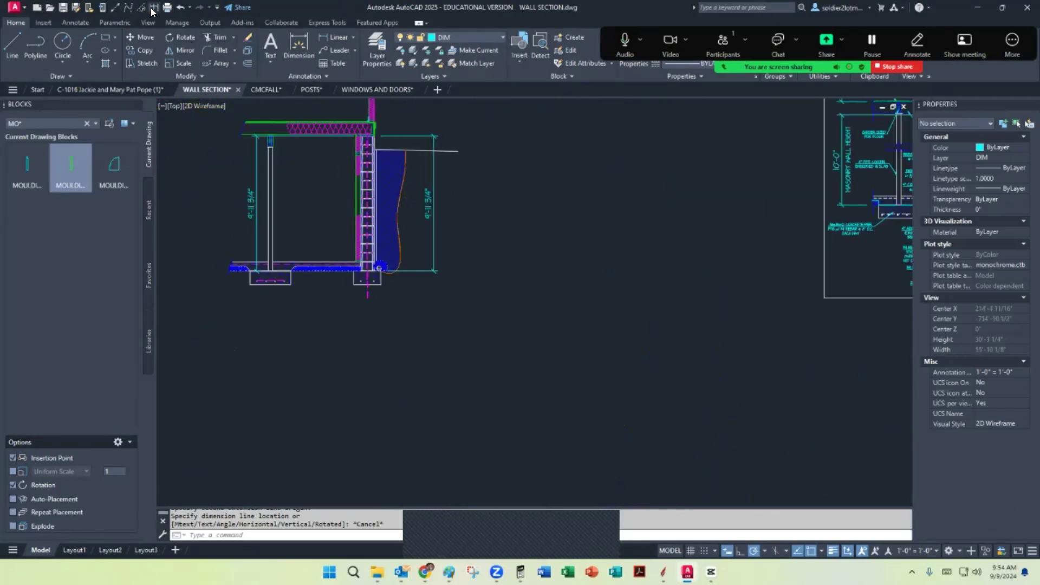
pyautogui.click(114, 8)
pyautogui.rightClick(464, 204)
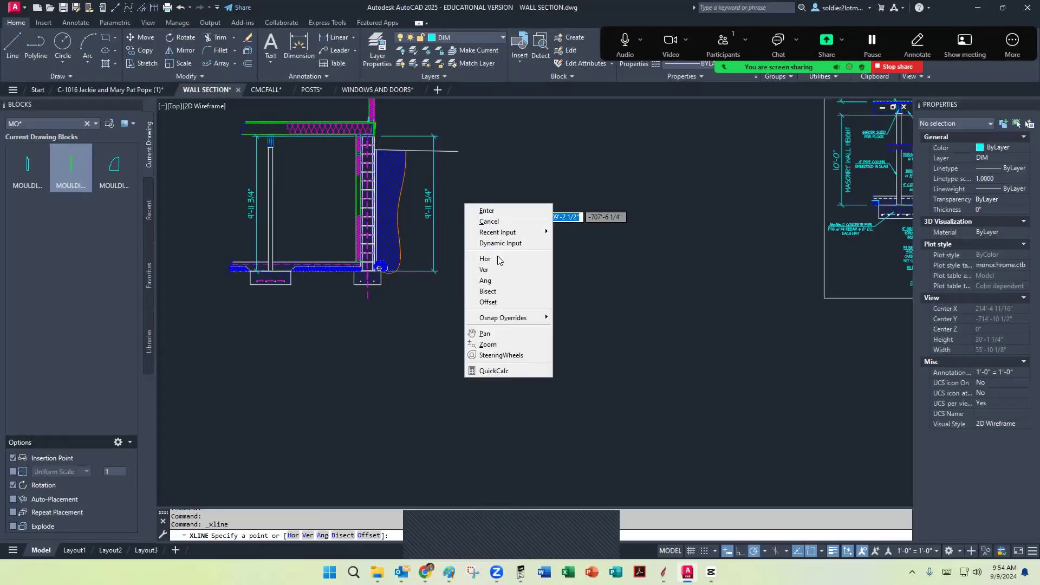
pyautogui.click(491, 257)
pyautogui.scroll(5, 390, 268)
pyautogui.scroll(3, 295, 305)
pyautogui.moveTo(294, 305); pyautogui.dragTo(723, 375, button='middle')
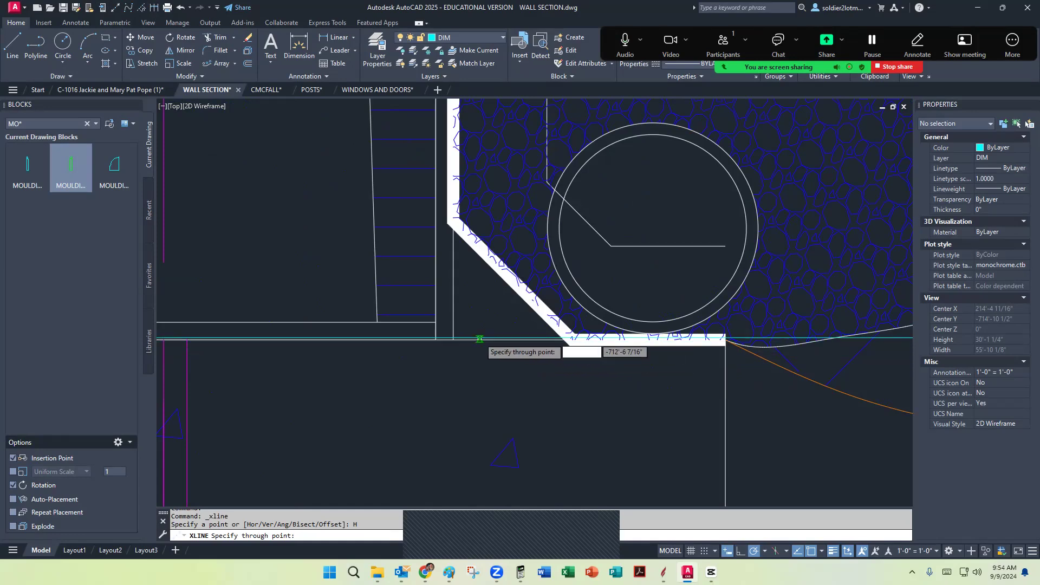
pyautogui.click(453, 339)
pyautogui.scroll(-5, 454, 339)
pyautogui.press('Escape')
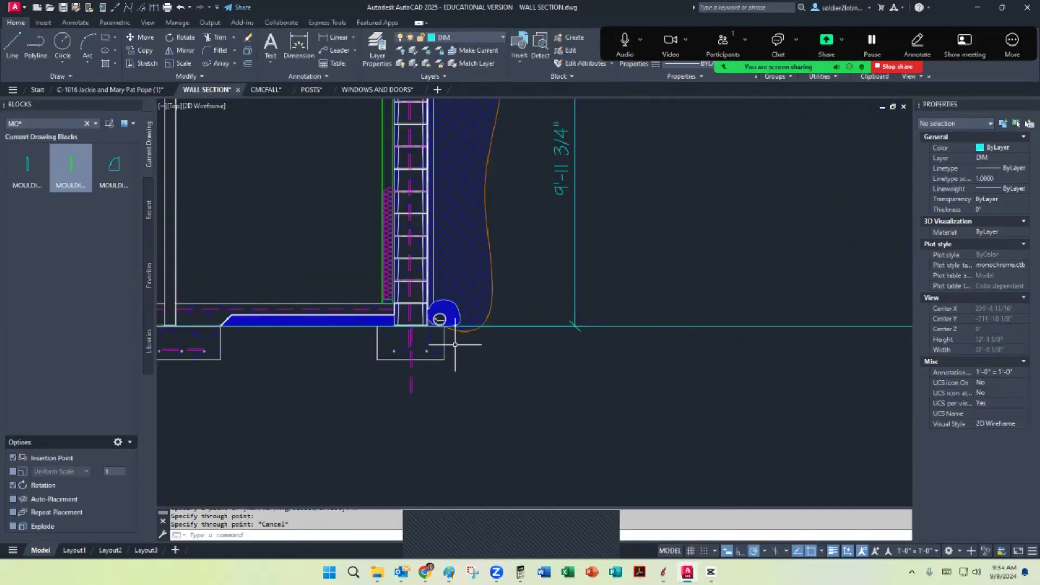
# Offset the horizontal construction line upward by 10'-0" to mark the masonry wall height
pyautogui.click(244, 64)
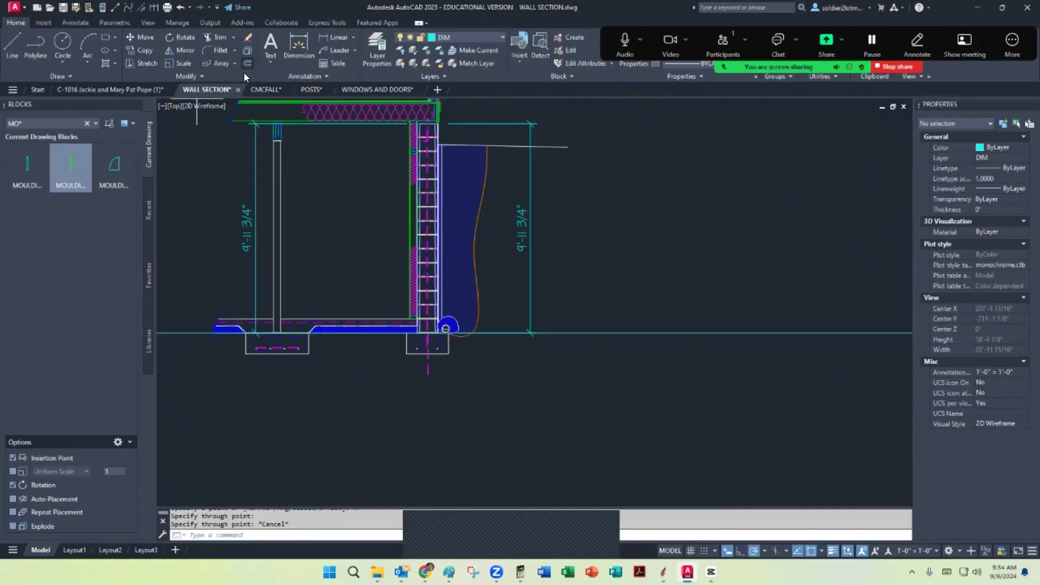
pyautogui.press('Return')
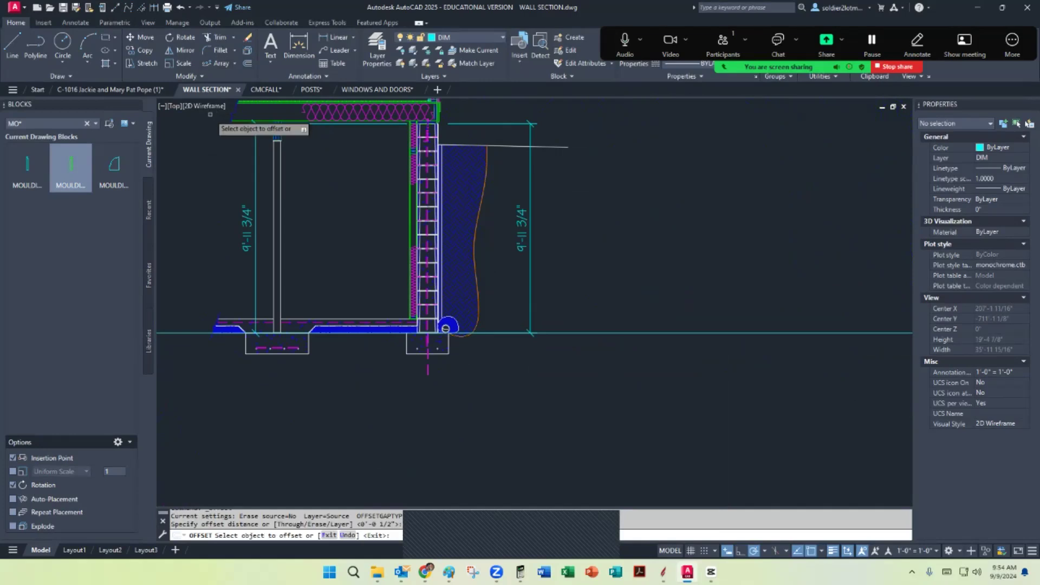
pyautogui.click(671, 332)
pyautogui.click(616, 222)
pyautogui.press('Escape')
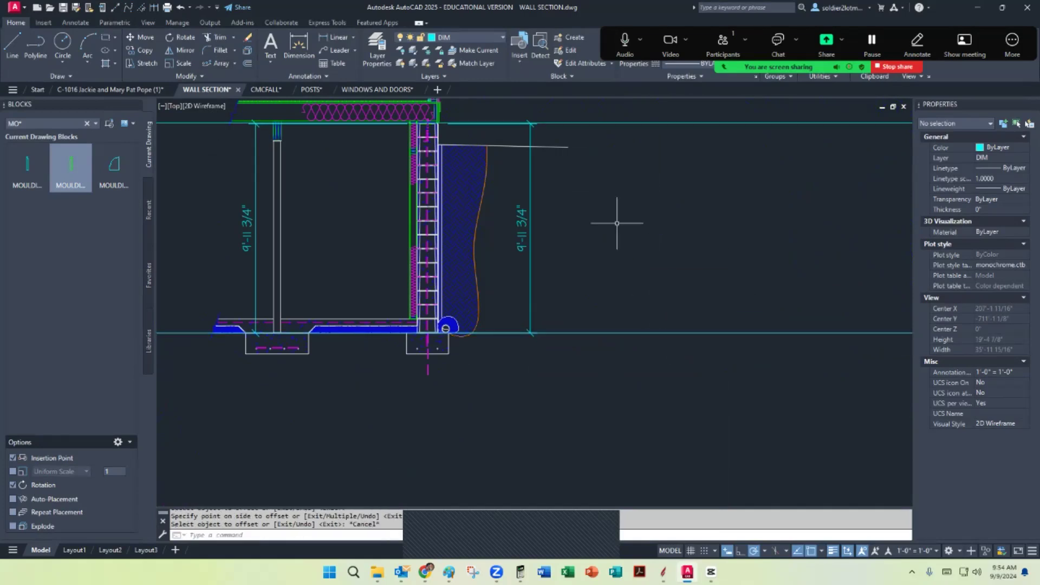
# Stretch the upper end of the exterior masonry height dimension up to the offset construction line above the wall
pyautogui.scroll(6, 499, 116)
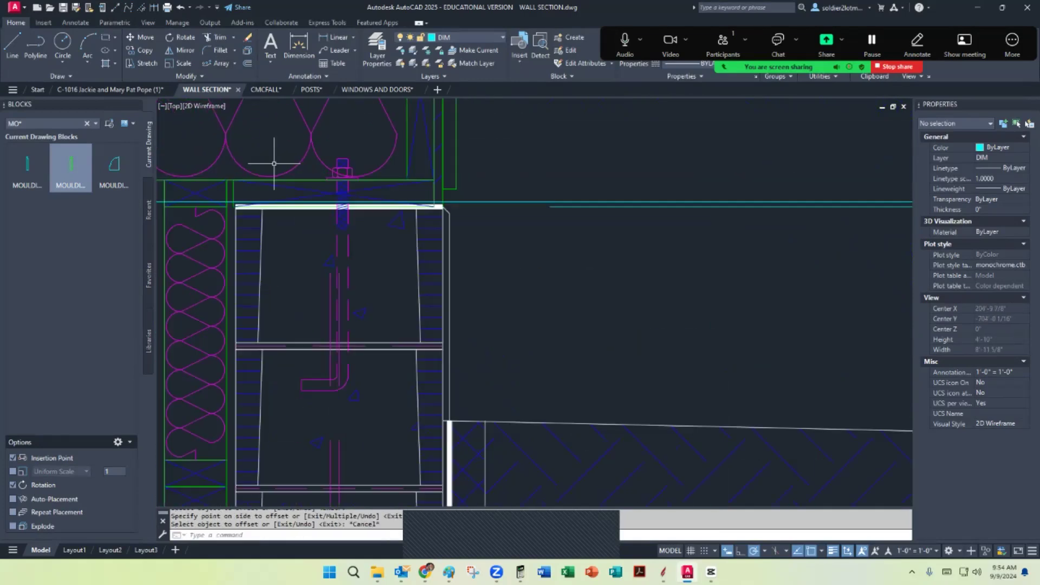
pyautogui.scroll(-4, 275, 163)
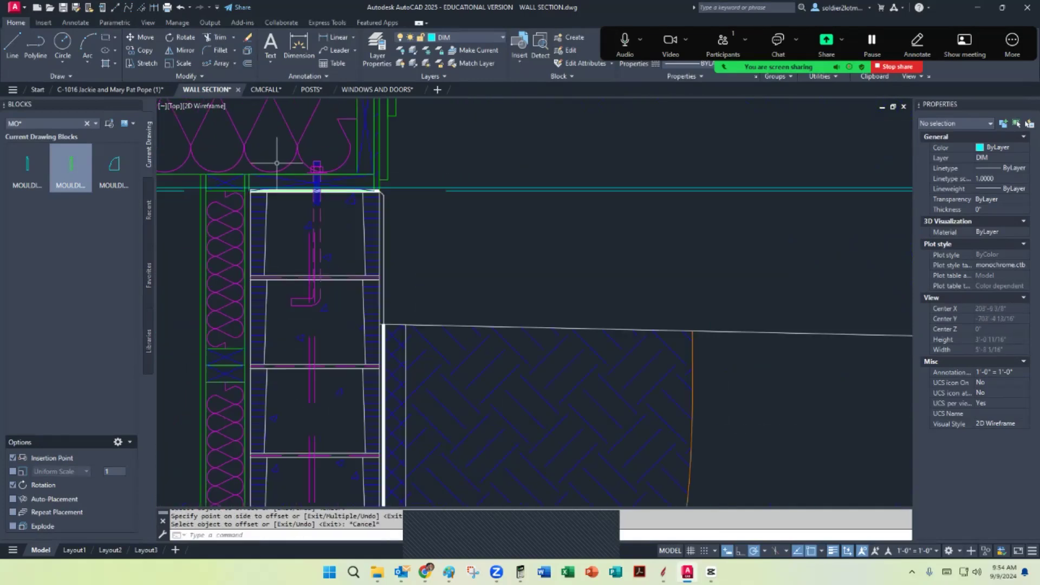
pyautogui.scroll(-2, 277, 162)
pyautogui.click(714, 245)
pyautogui.click(691, 234)
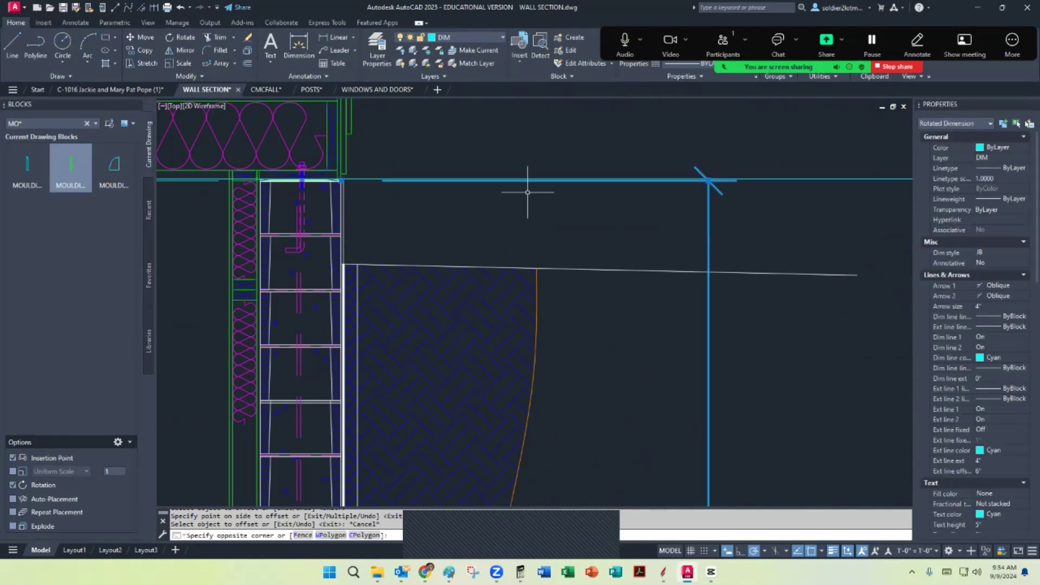
pyautogui.scroll(6, 327, 171)
pyautogui.click(379, 203)
pyautogui.press('Escape')
pyautogui.scroll(-5, 379, 195)
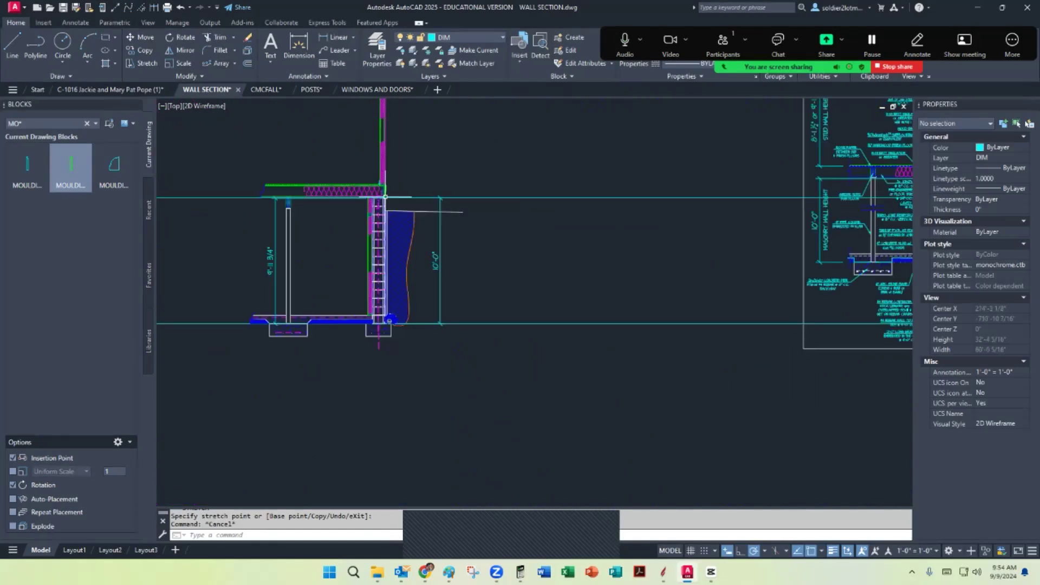
# Erase the two horizontal construction lines and the 9'-11 3/4" dimension on the interior side of the basement
pyautogui.click(625, 381)
pyautogui.click(537, 116)
pyautogui.press('Delete')
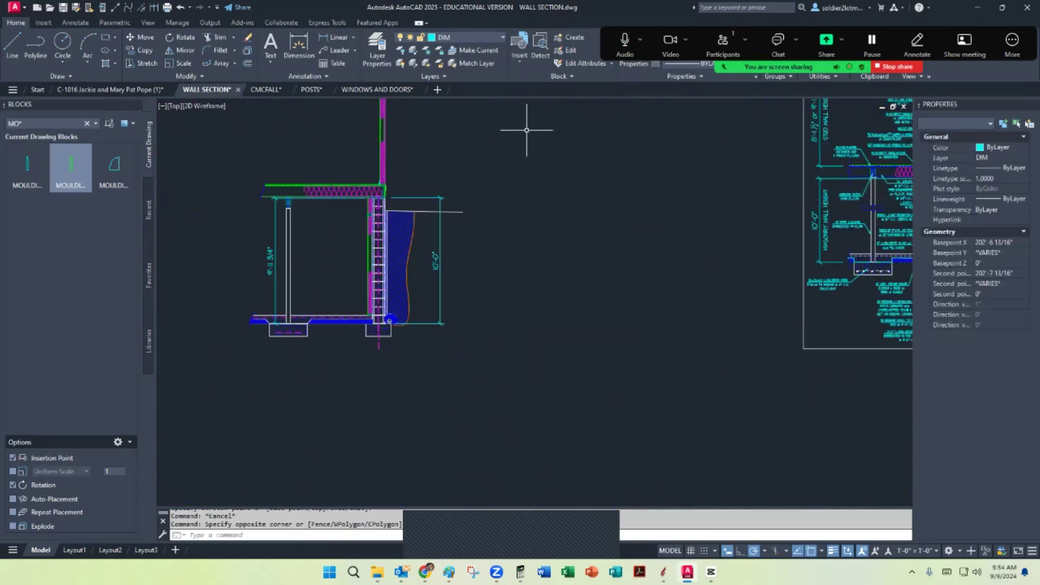
pyautogui.click(279, 255)
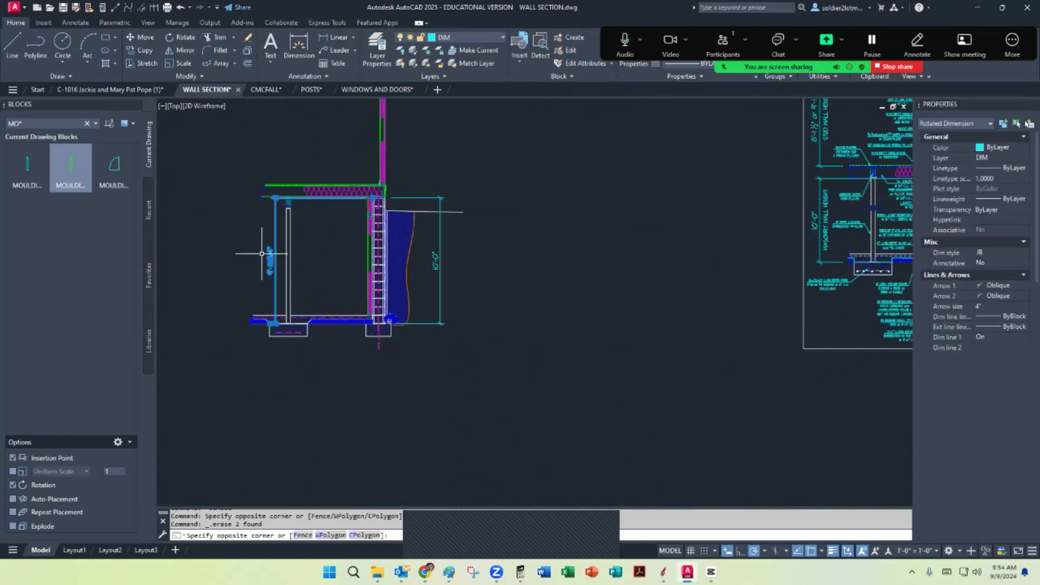
pyautogui.press('Delete')
# Move the exterior masonry height dimension to the interior side and attach its lower extension line to the post footing's outer top corner
pyautogui.click(426, 324)
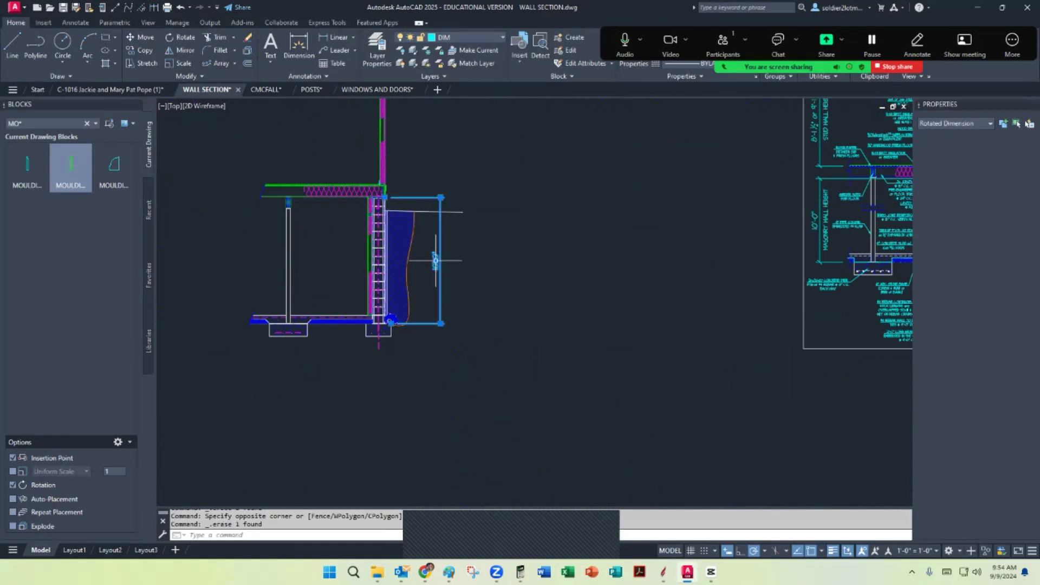
pyautogui.click(441, 323)
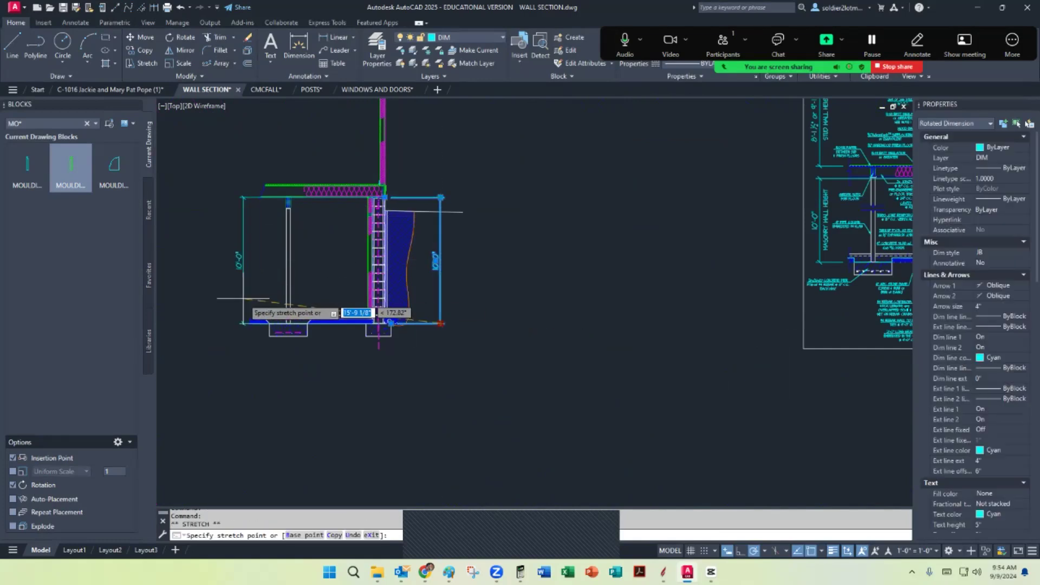
pyautogui.scroll(4, 243, 308)
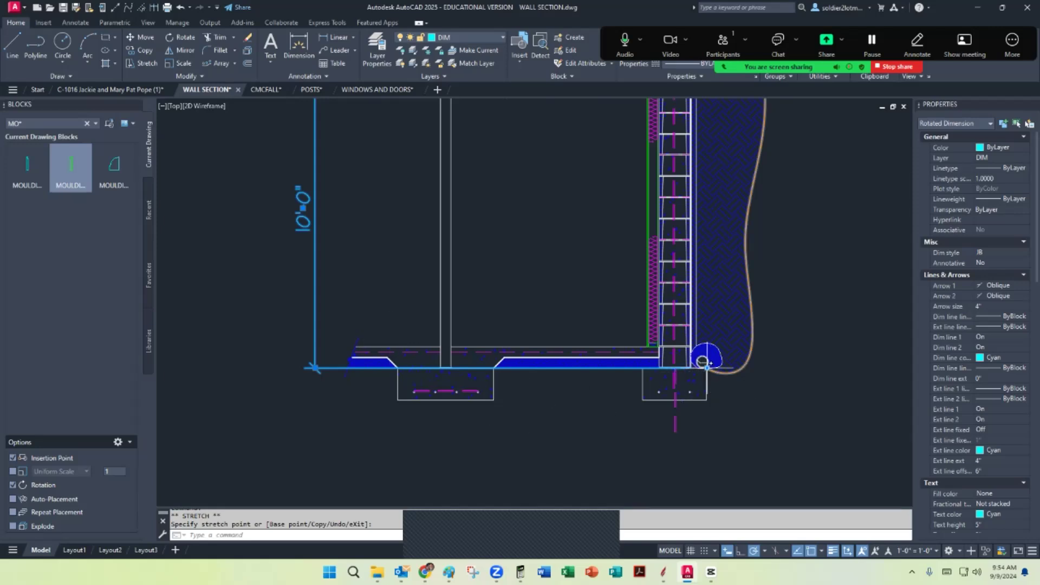
pyautogui.click(707, 368)
pyautogui.click(399, 368)
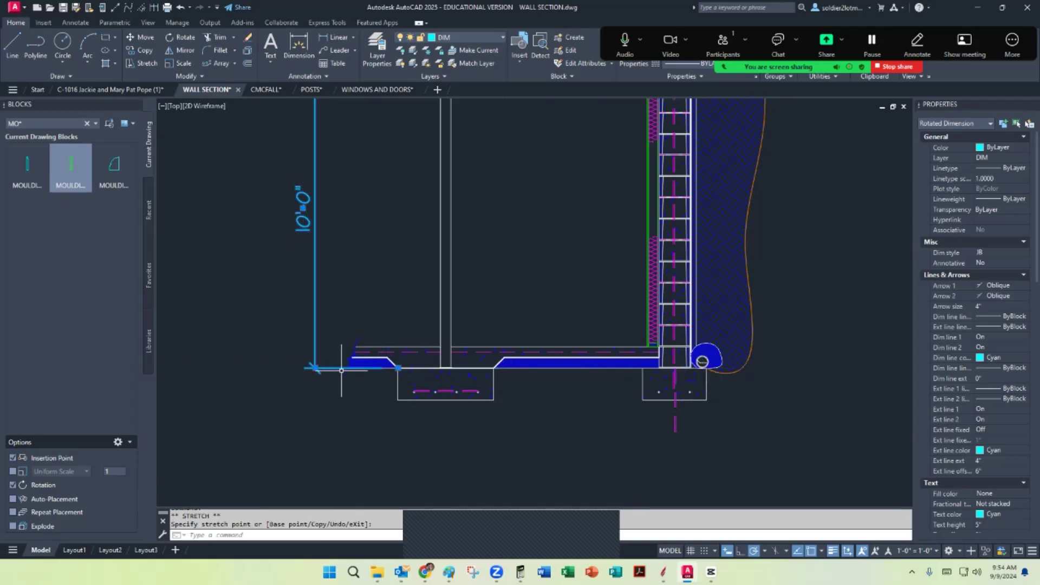
pyautogui.press('Escape')
pyautogui.scroll(-5, 322, 487)
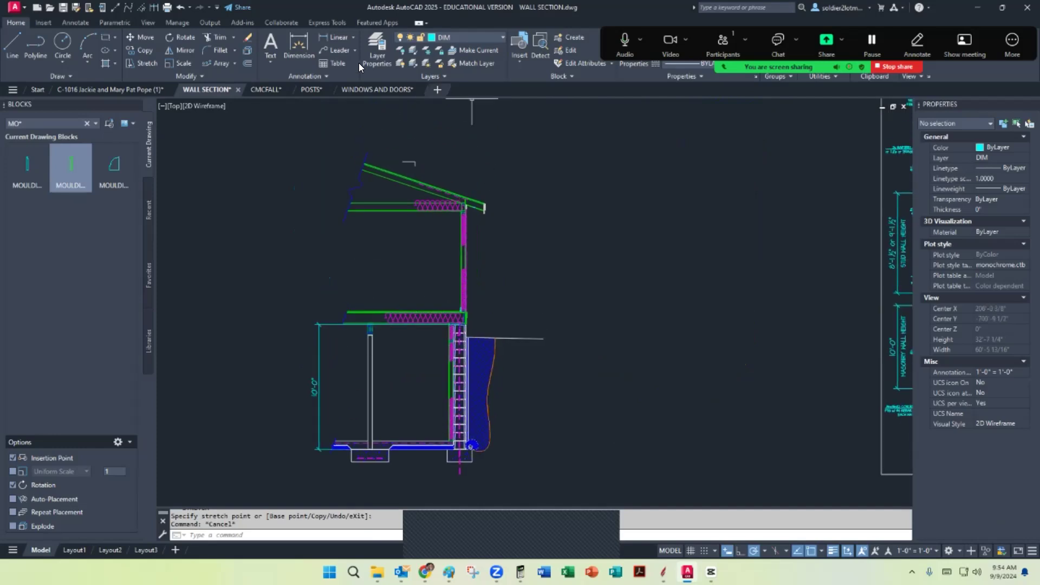
# Add a vertical linear dimension from the main floor's subfloor edge to the underside of the ceiling joists, aligned above the masonry height dimension
pyautogui.click(336, 40)
pyautogui.scroll(8, 379, 315)
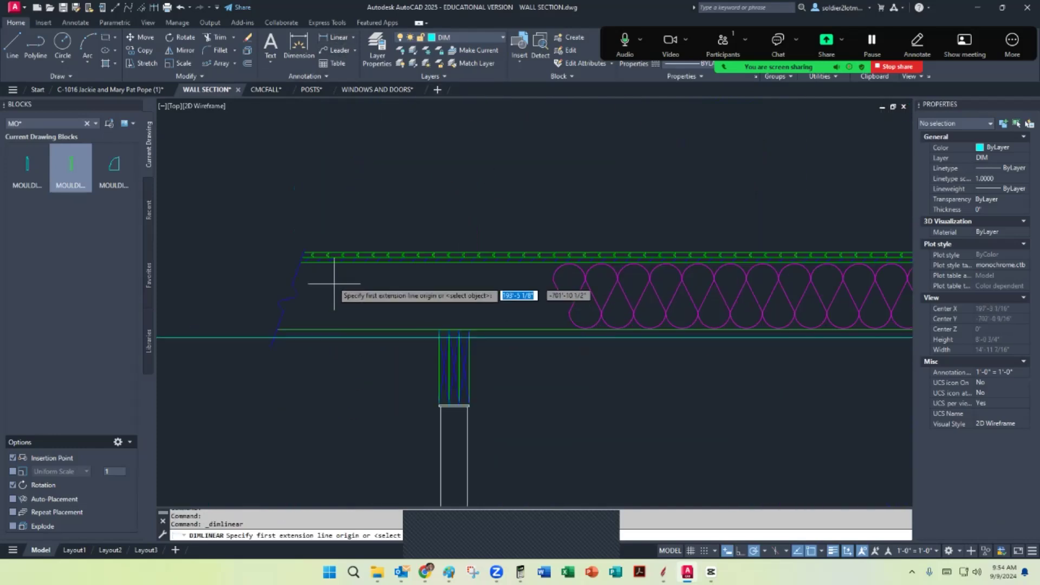
pyautogui.click(284, 261)
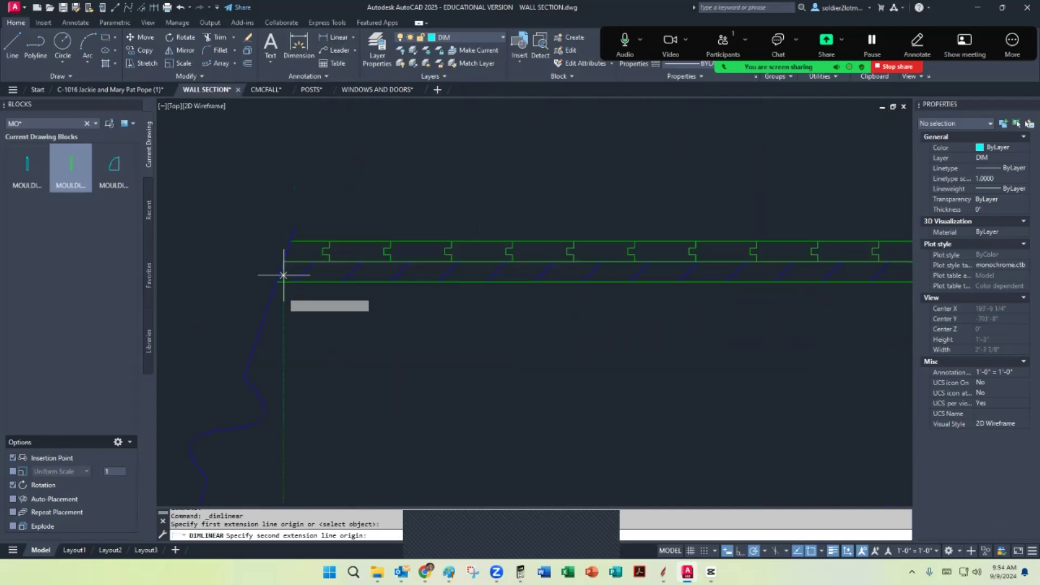
pyautogui.scroll(-5, 290, 274)
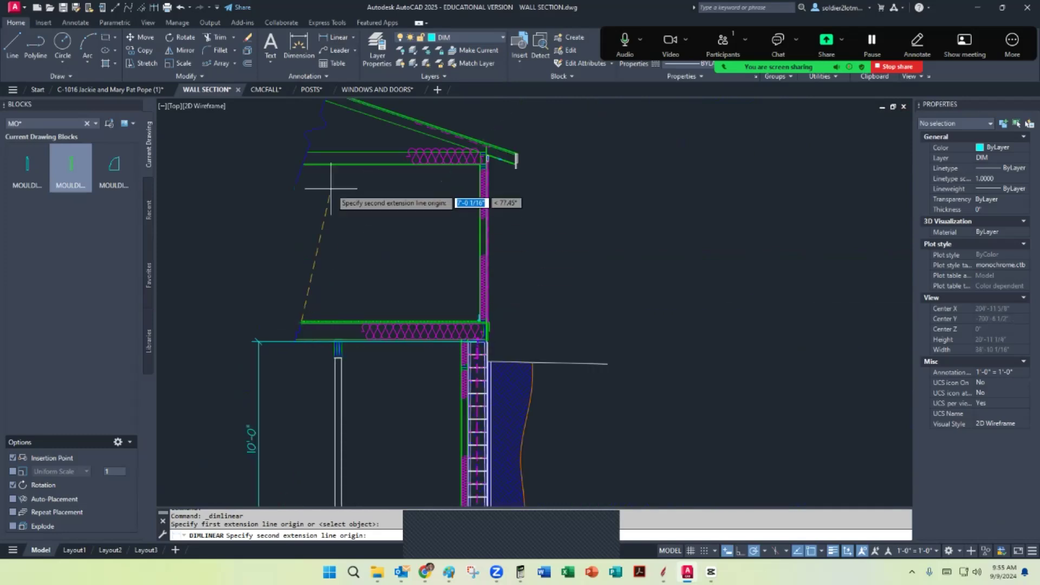
pyautogui.scroll(5, 311, 169)
pyautogui.scroll(6, 278, 158)
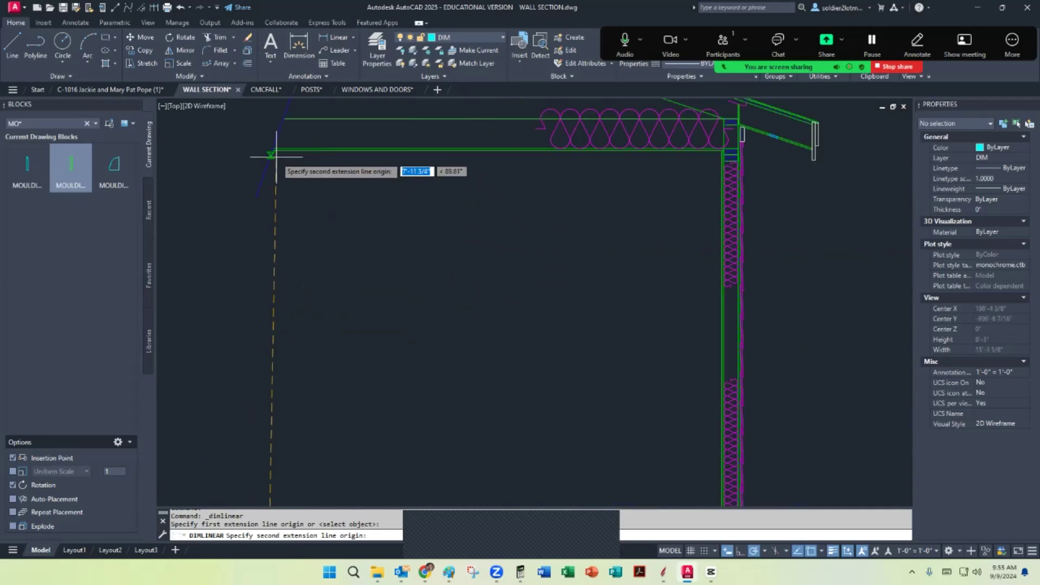
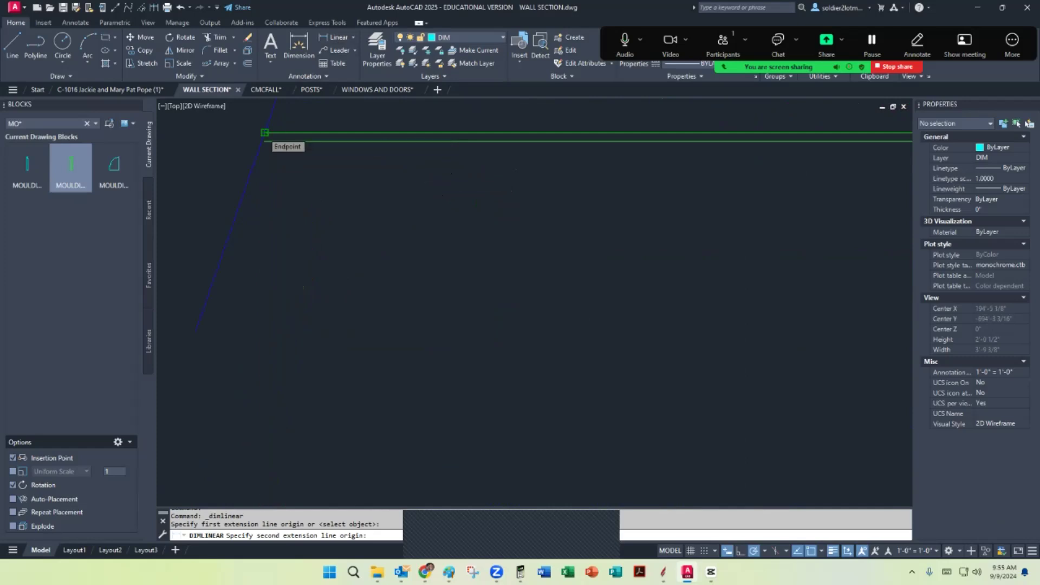
pyautogui.click(265, 132)
pyautogui.scroll(-10, 265, 133)
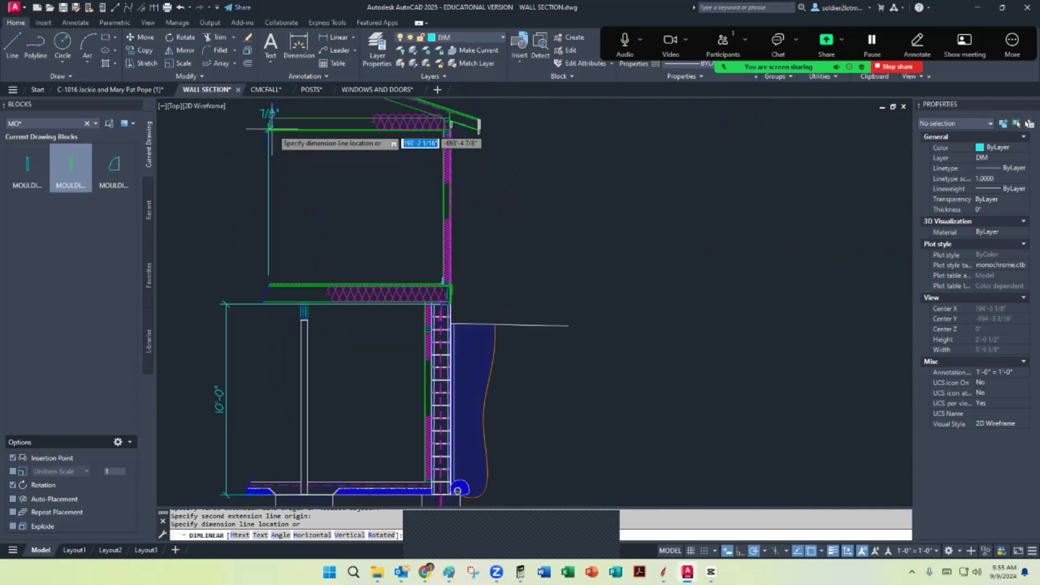
pyautogui.click(221, 344)
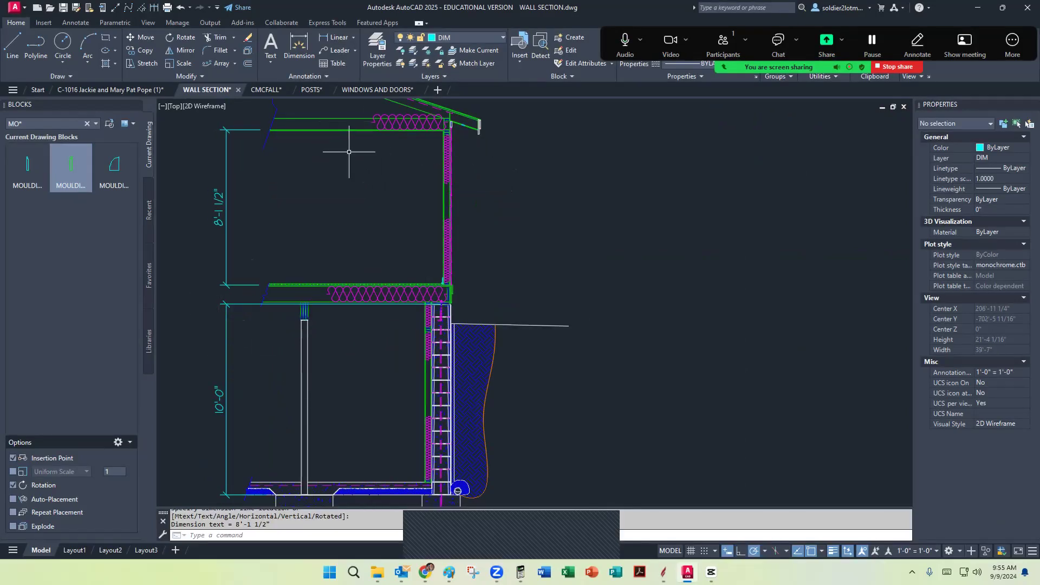
# Append "or 9'-1 1/2"" on a second line of the stud wall dimension text, with the fraction unstacked
pyautogui.moveTo(270, 223); pyautogui.dragTo(382, 232, button='middle')
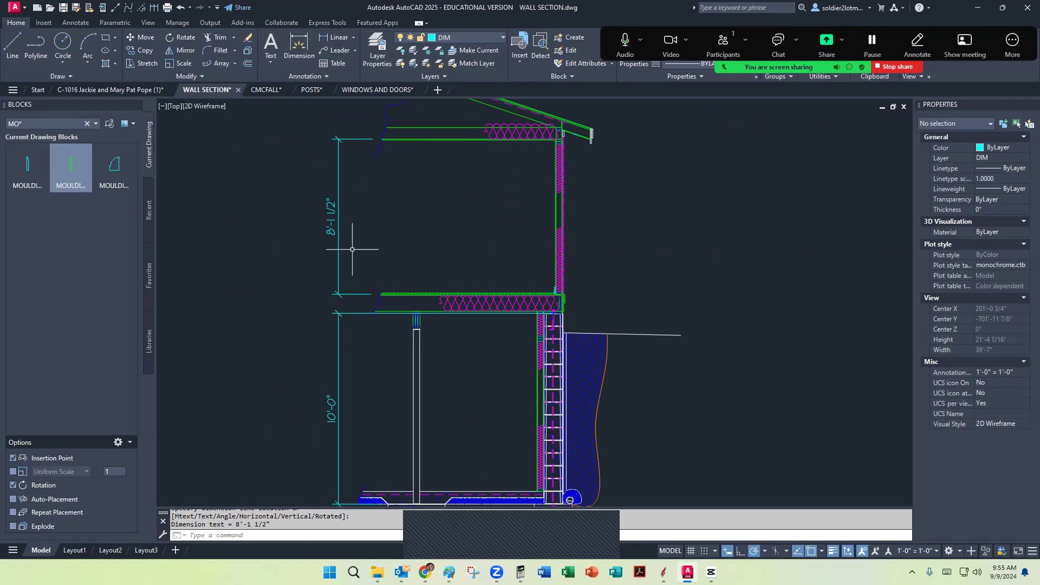
pyautogui.doubleClick(332, 230)
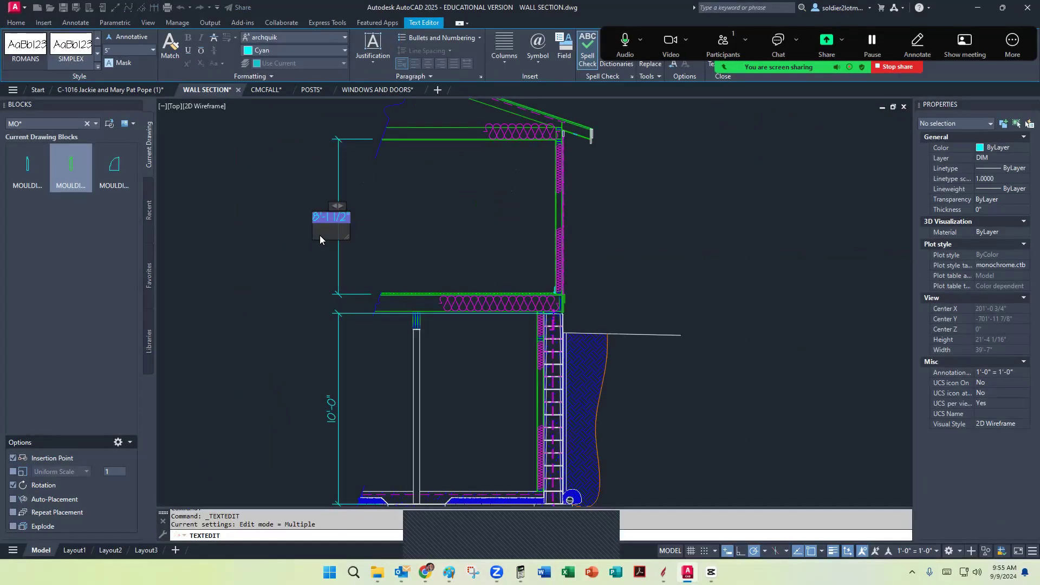
pyautogui.write('0')
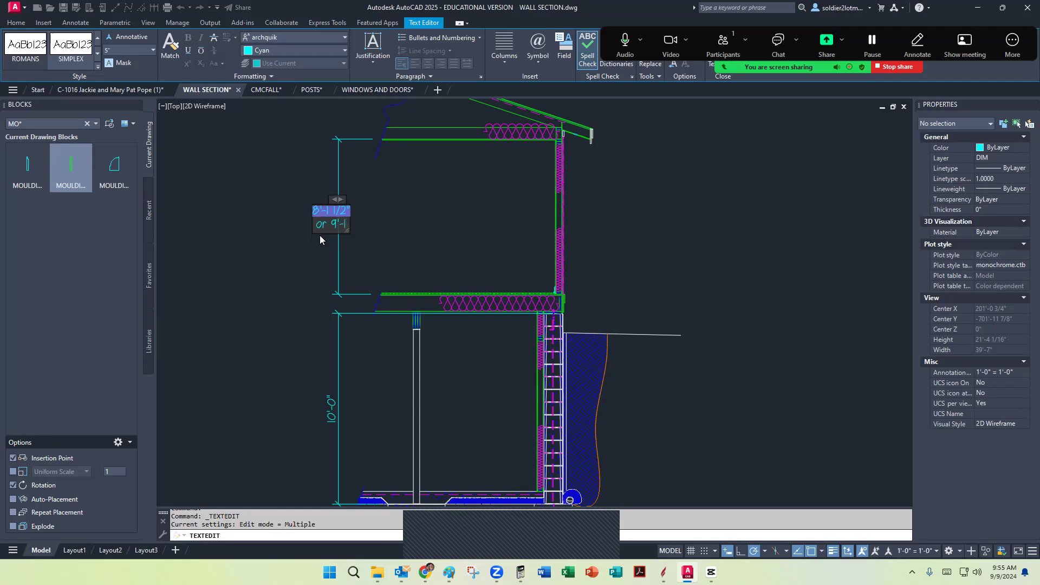
pyautogui.write('1/2"')
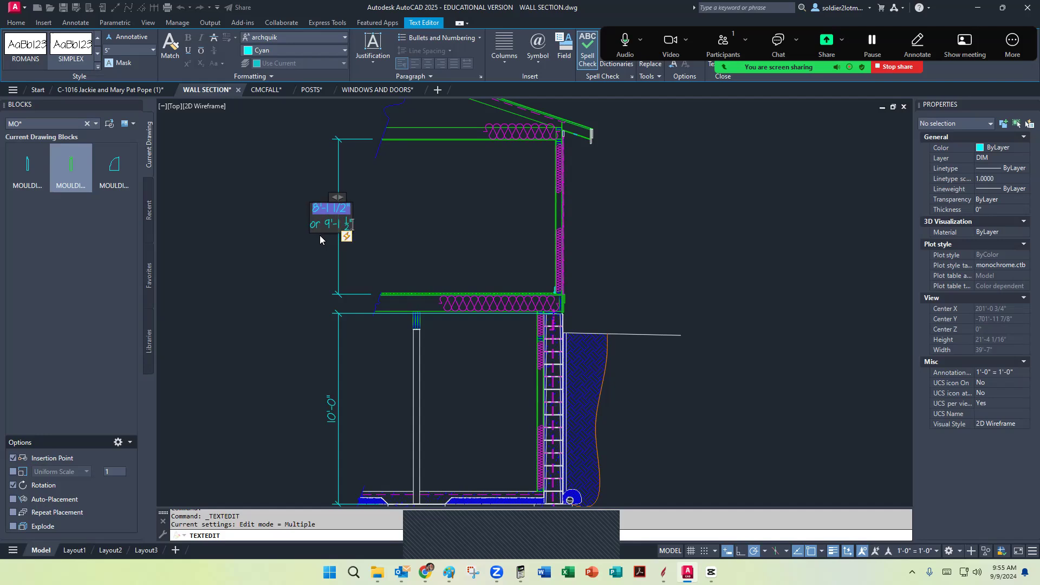
pyautogui.click(348, 239)
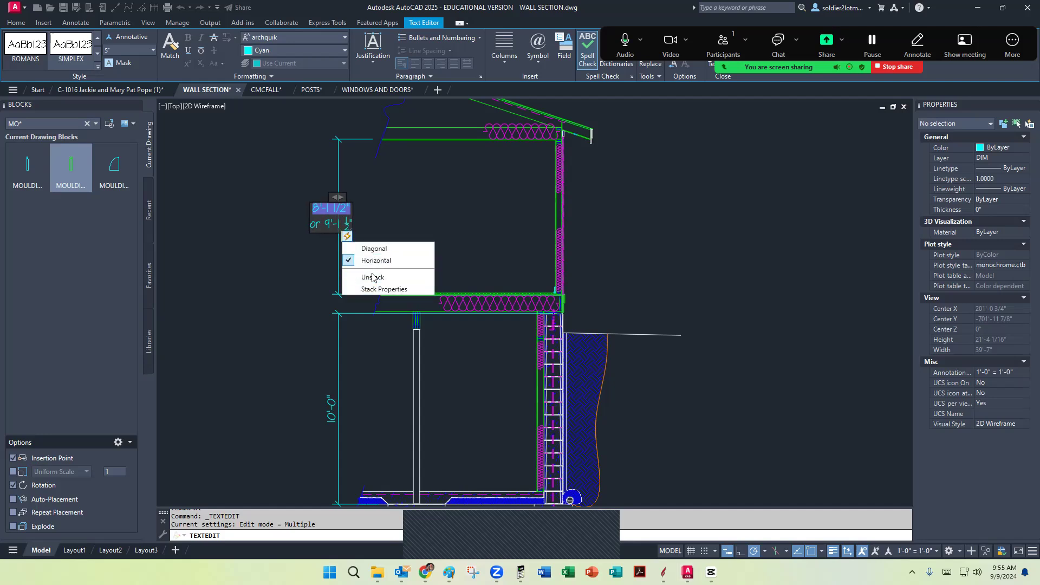
pyautogui.click(373, 276)
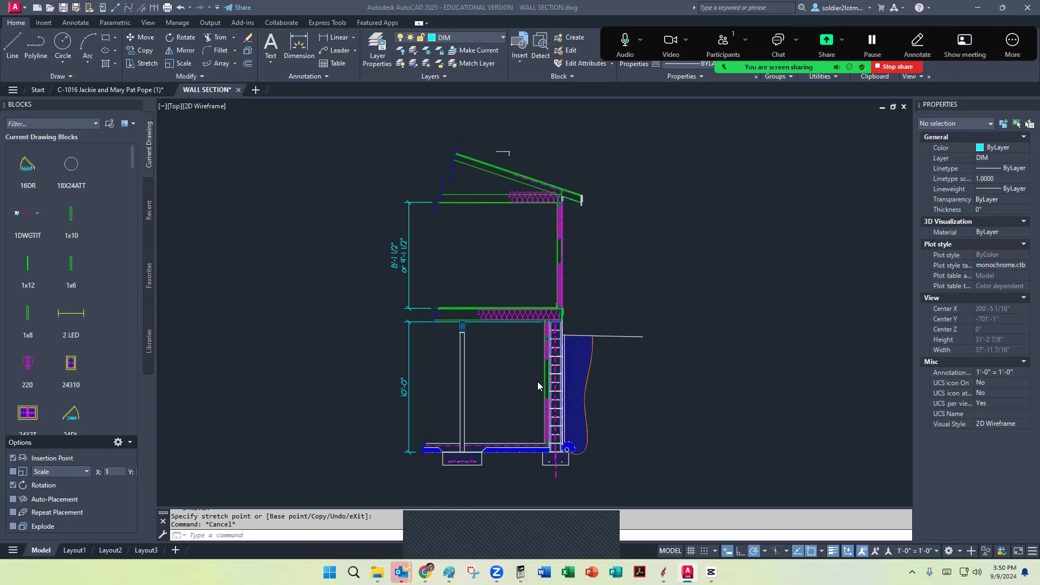
# Move one mid-height CMU 12-IN block down 3/8" onto the block below and return it to its original mortar joint
pyautogui.scroll(5, 557, 362)
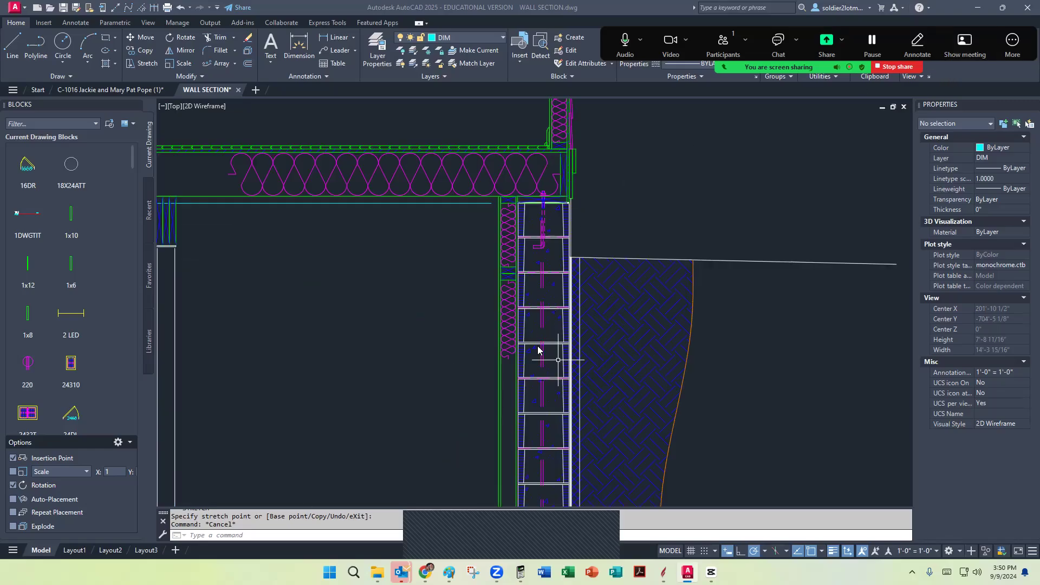
pyautogui.scroll(-5, 545, 377)
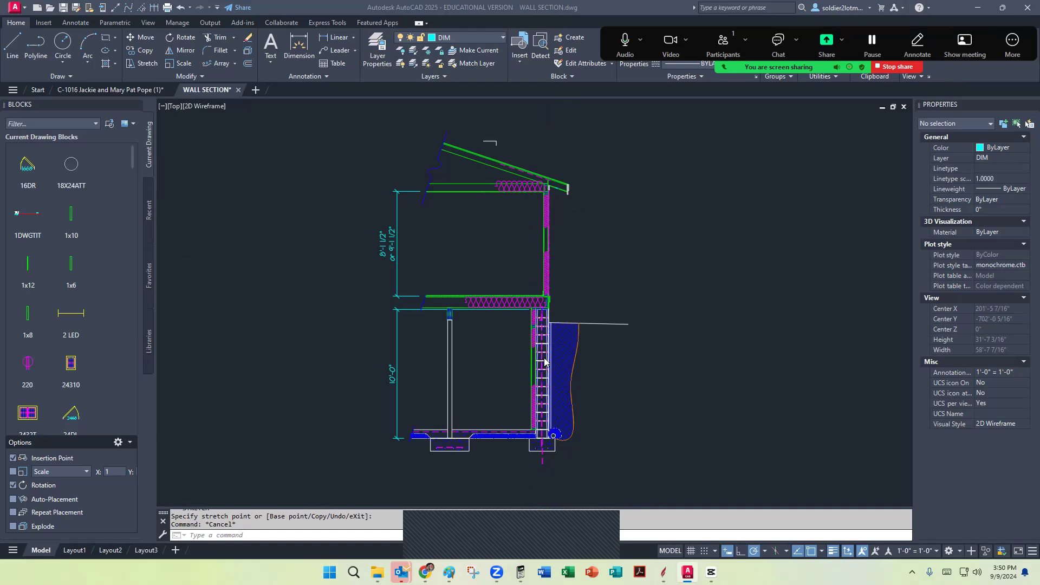
pyautogui.scroll(10, 544, 362)
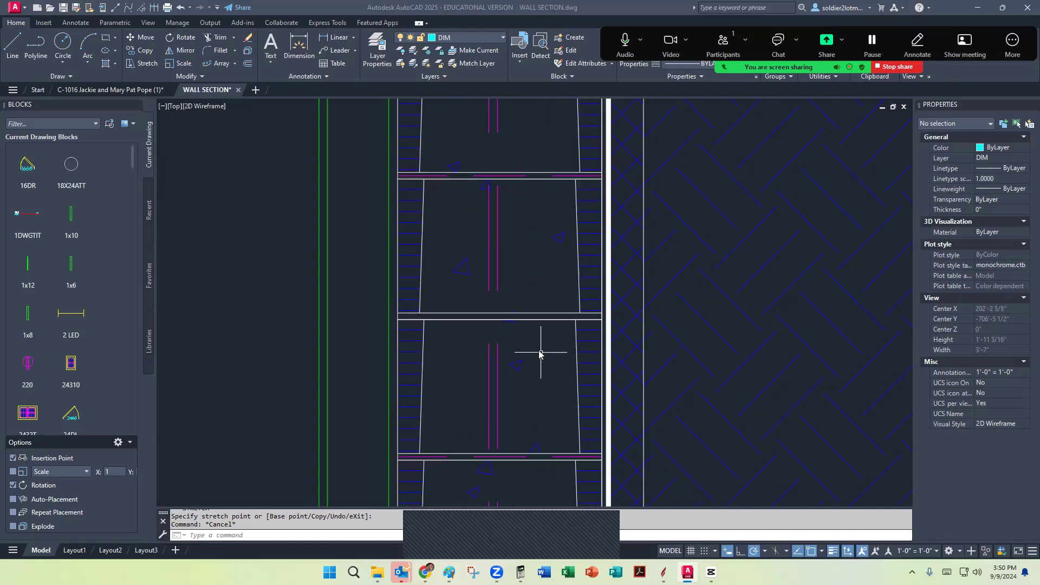
pyautogui.click(572, 196)
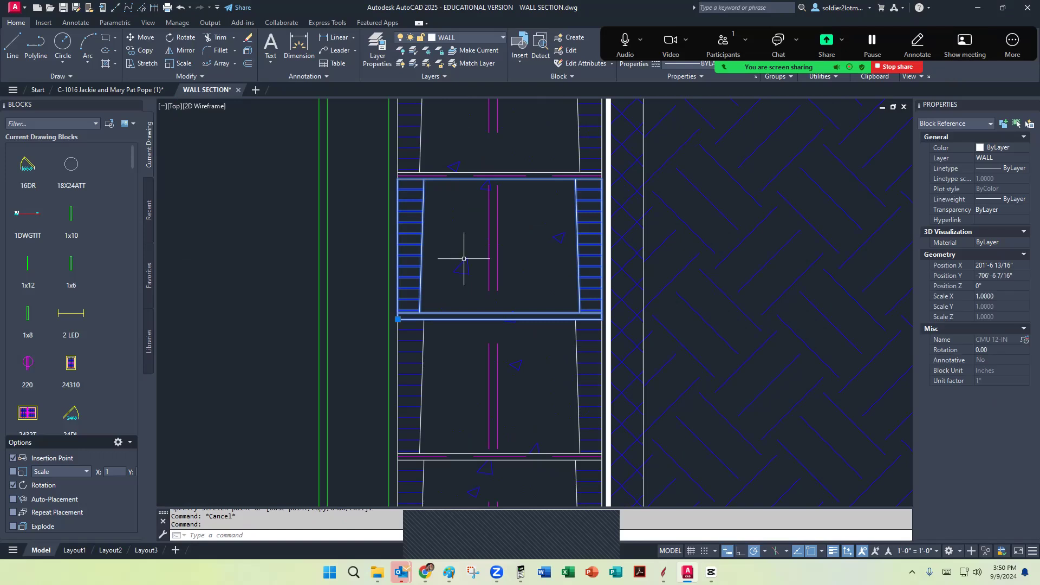
pyautogui.scroll(4, 390, 323)
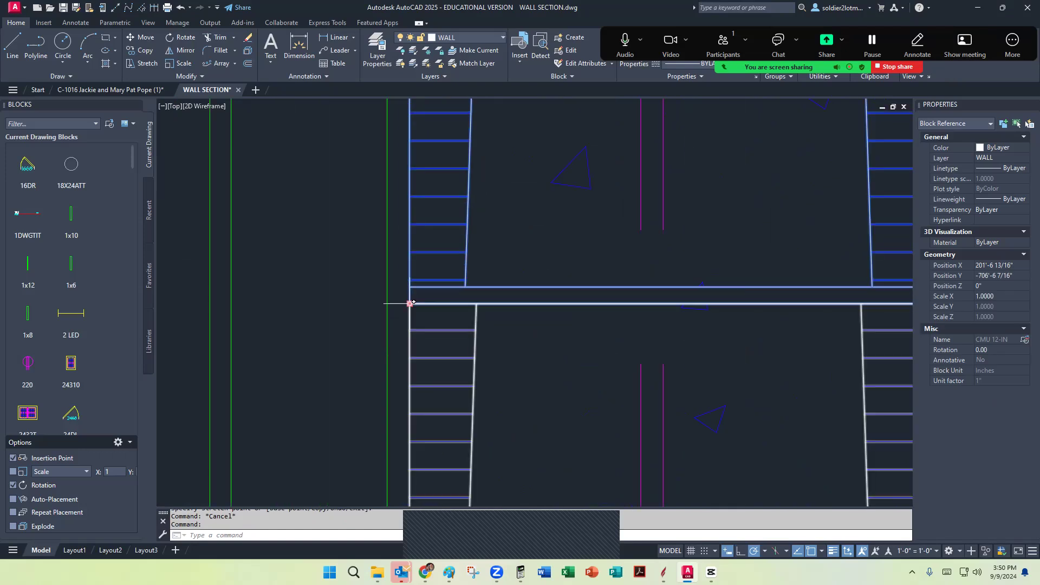
pyautogui.click(410, 304)
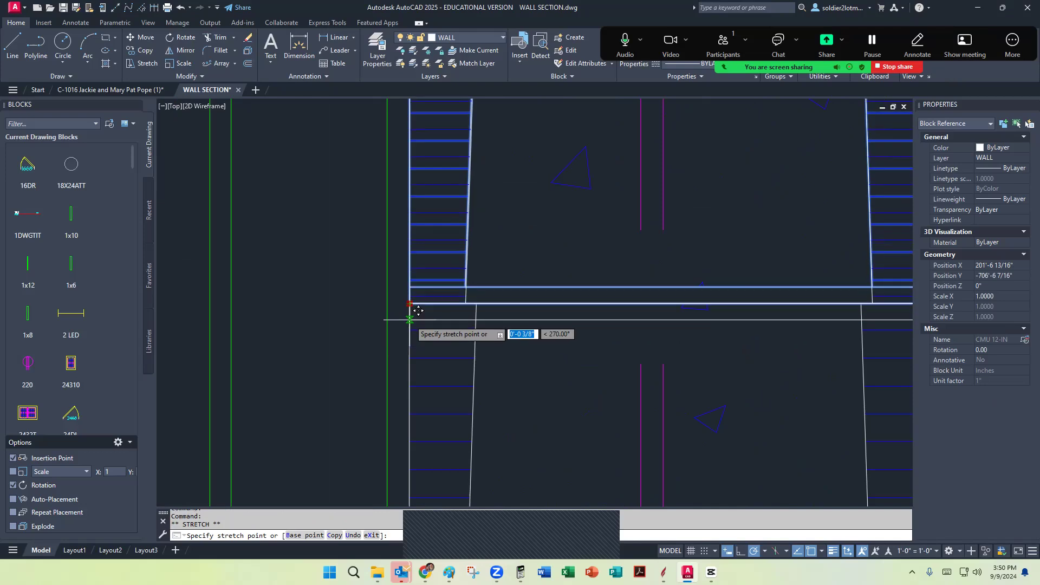
pyautogui.click(410, 319)
pyautogui.scroll(-3, 410, 334)
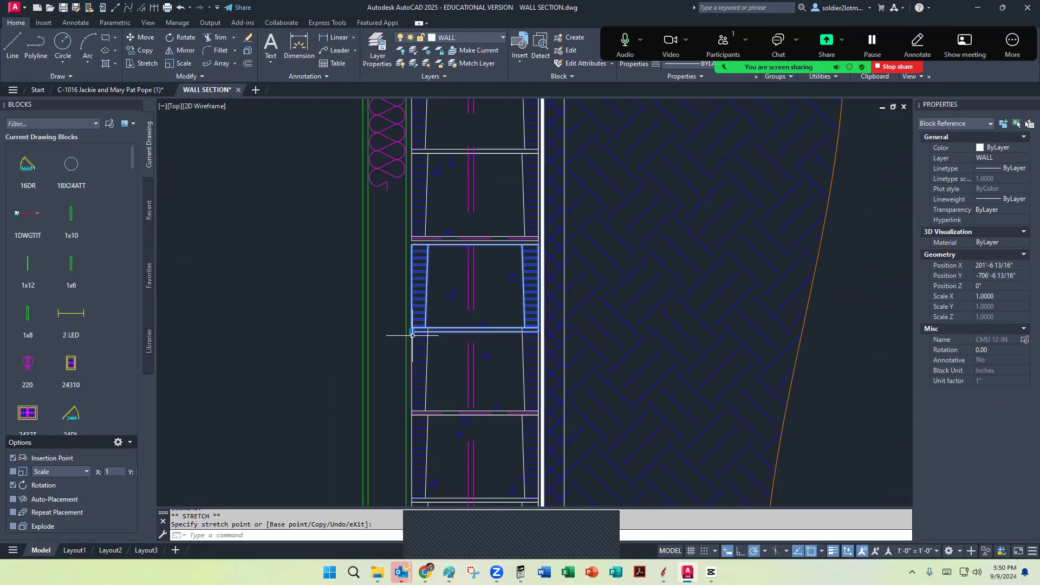
pyautogui.scroll(5, 411, 325)
pyautogui.click(399, 308)
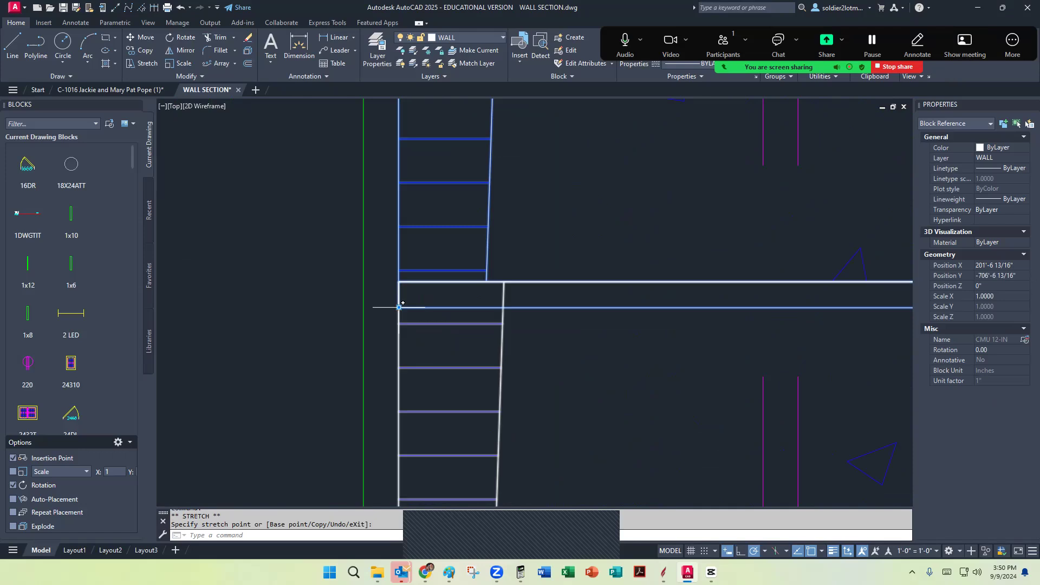
pyautogui.click(400, 281)
pyautogui.press('Escape')
pyautogui.scroll(-8, 514, 332)
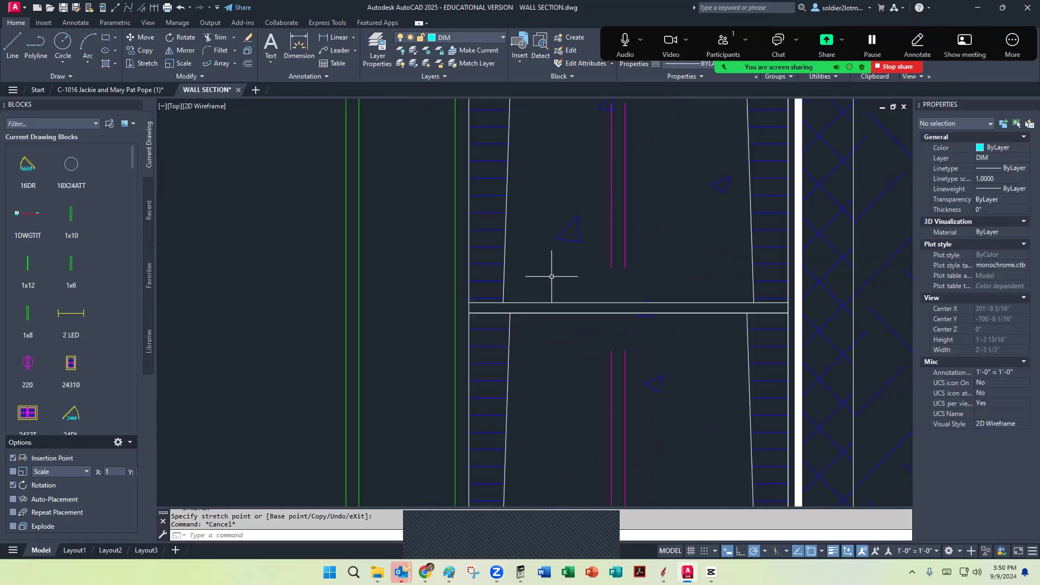
# Examine where the wall height dimensions start and end at the footing, the sill plate on the masonry wall and the subfloor
pyautogui.scroll(8, 565, 113)
pyautogui.scroll(-6, 564, 113)
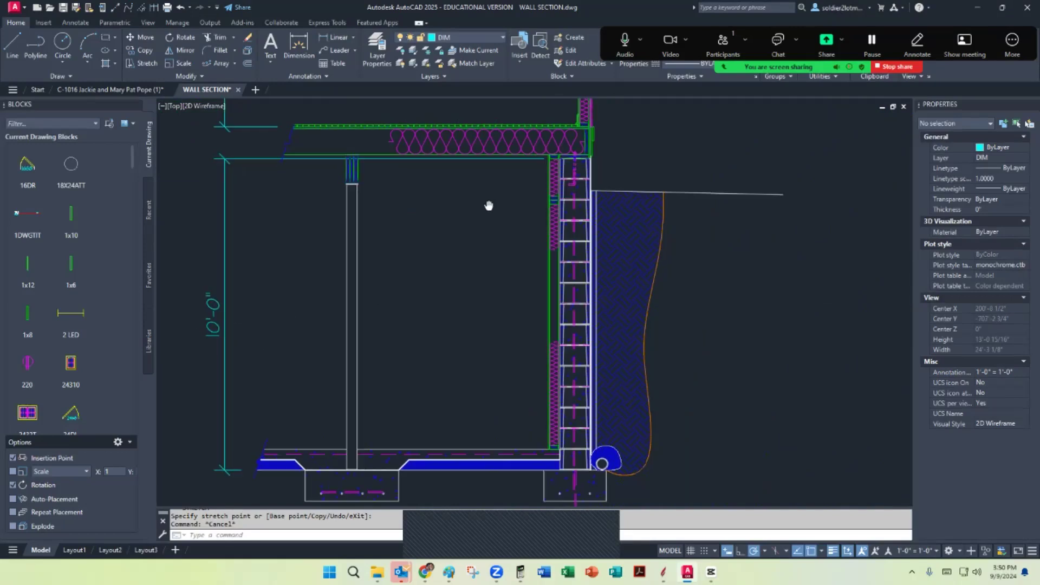
pyautogui.moveTo(489, 204); pyautogui.dragTo(470, 233, button='middle')
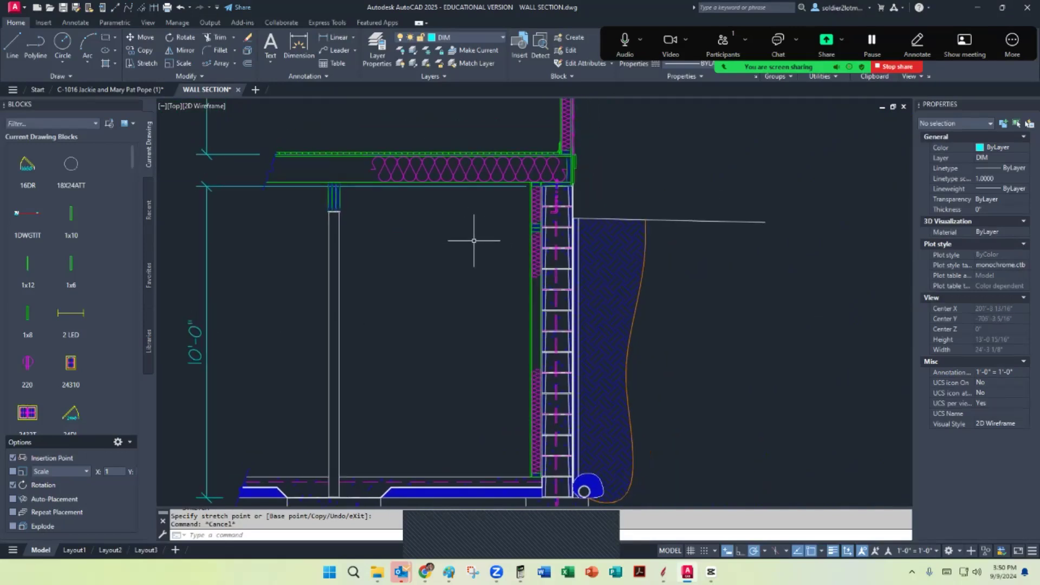
pyautogui.scroll(-2, 474, 240)
pyautogui.moveTo(449, 272); pyautogui.dragTo(509, 337, button='middle')
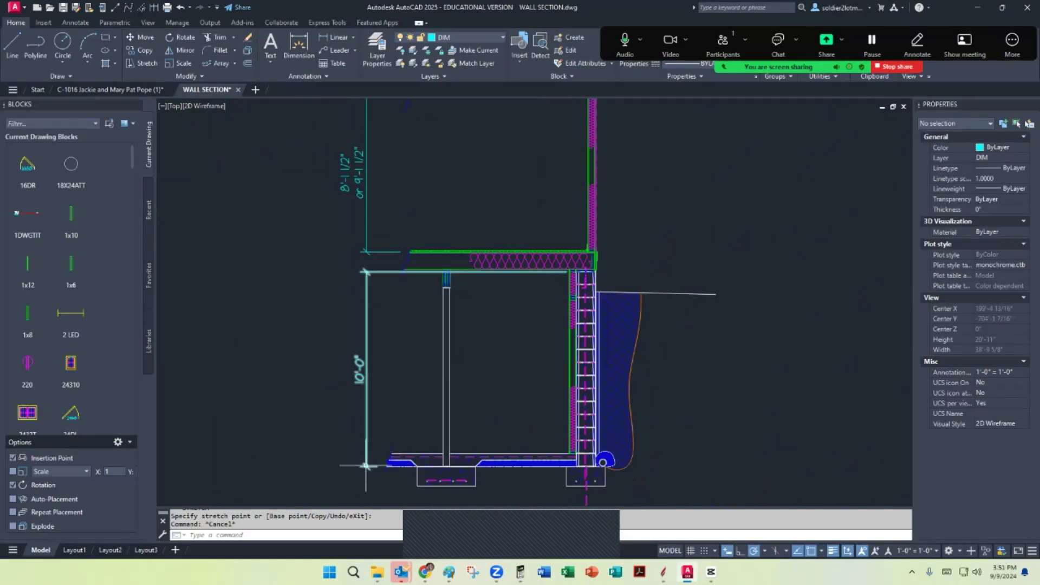
pyautogui.scroll(10, 366, 466)
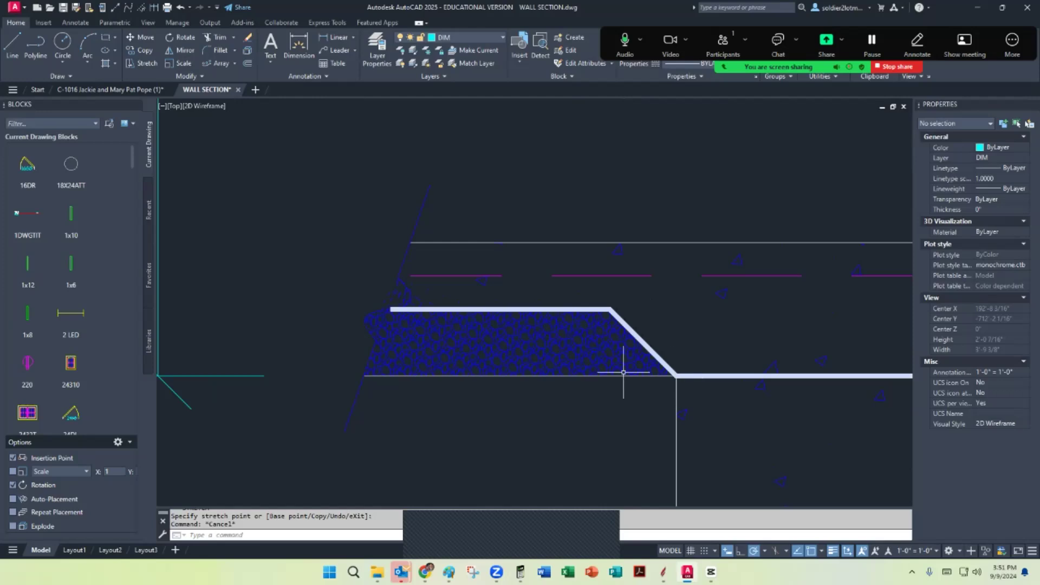
pyautogui.scroll(-5, 622, 371)
pyautogui.scroll(5, 422, 197)
pyautogui.moveTo(422, 198); pyautogui.dragTo(574, 270, button='middle')
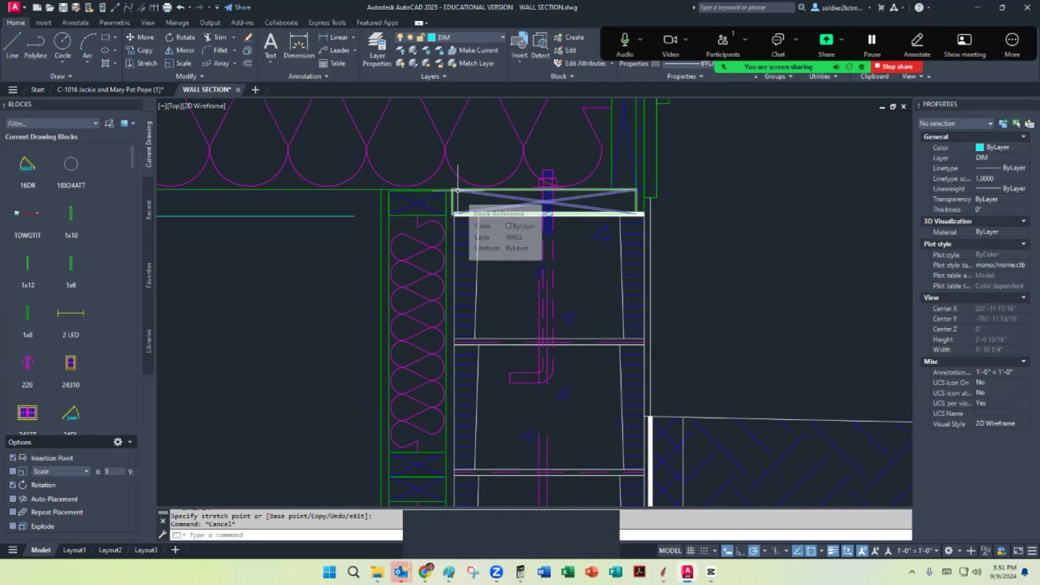
pyautogui.scroll(-10, 463, 217)
pyautogui.moveTo(575, 259); pyautogui.dragTo(505, 325, button='middle')
pyautogui.scroll(6, 474, 342)
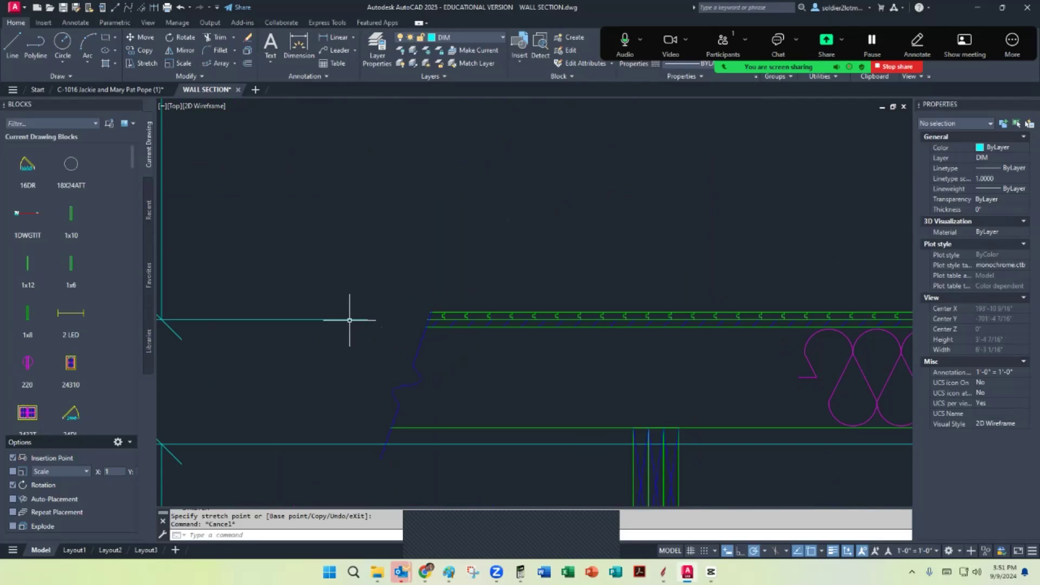
# Examine where the stud wall height dimension's upper extension line meets the ceiling framing at the break line
pyautogui.click(378, 327)
pyautogui.click(360, 298)
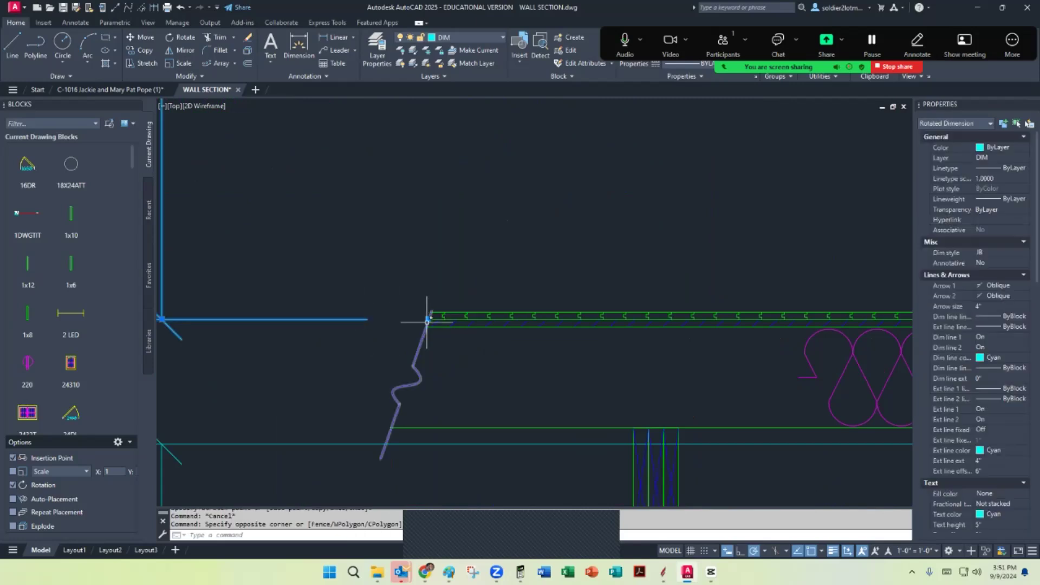
pyautogui.scroll(-5, 429, 357)
pyautogui.scroll(8, 436, 216)
pyautogui.scroll(2, 436, 216)
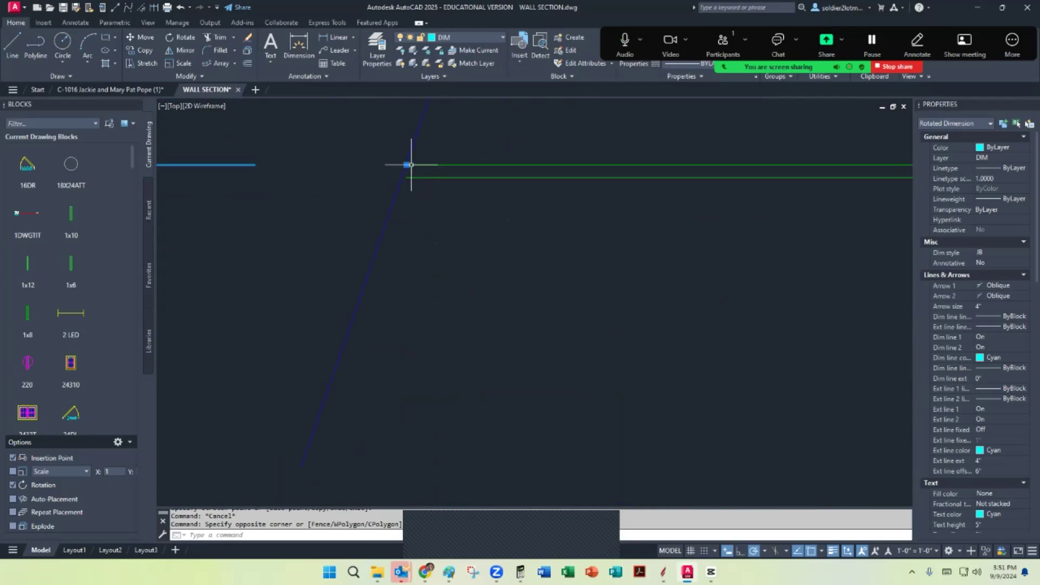
pyautogui.scroll(-4, 406, 164)
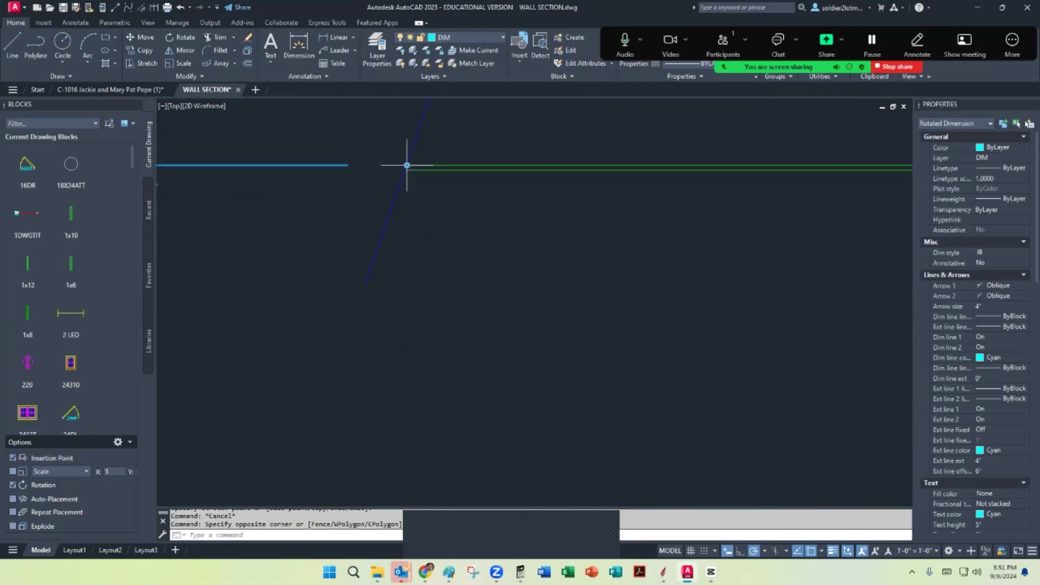
pyautogui.moveTo(486, 157); pyautogui.dragTo(418, 268, button='middle')
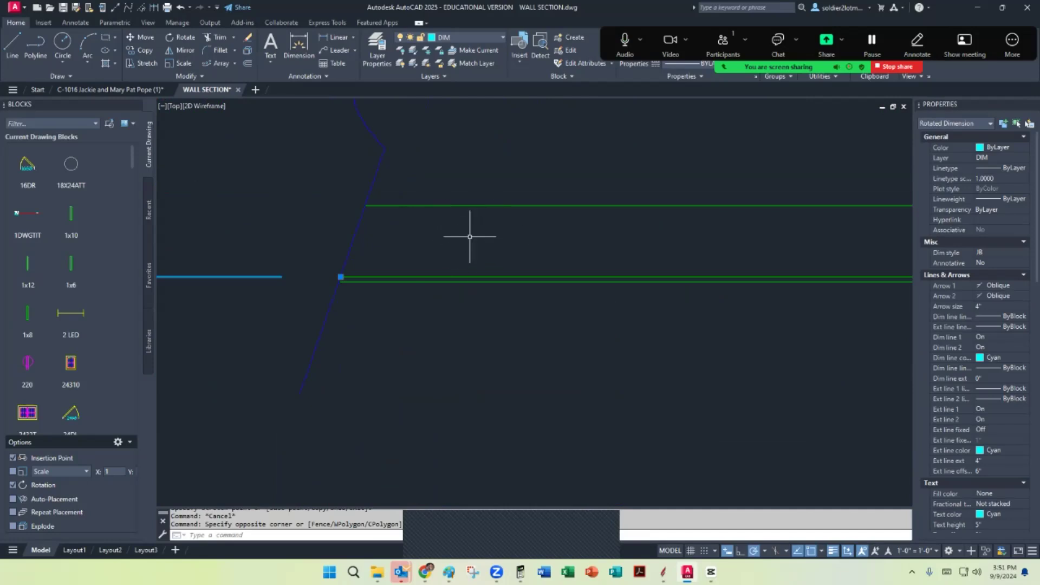
pyautogui.press('Escape')
# Draw a horizontal line from the rafter's top edge to the break line as the collar tie's lower edge
pyautogui.scroll(-5, 478, 226)
pyautogui.scroll(3, 486, 217)
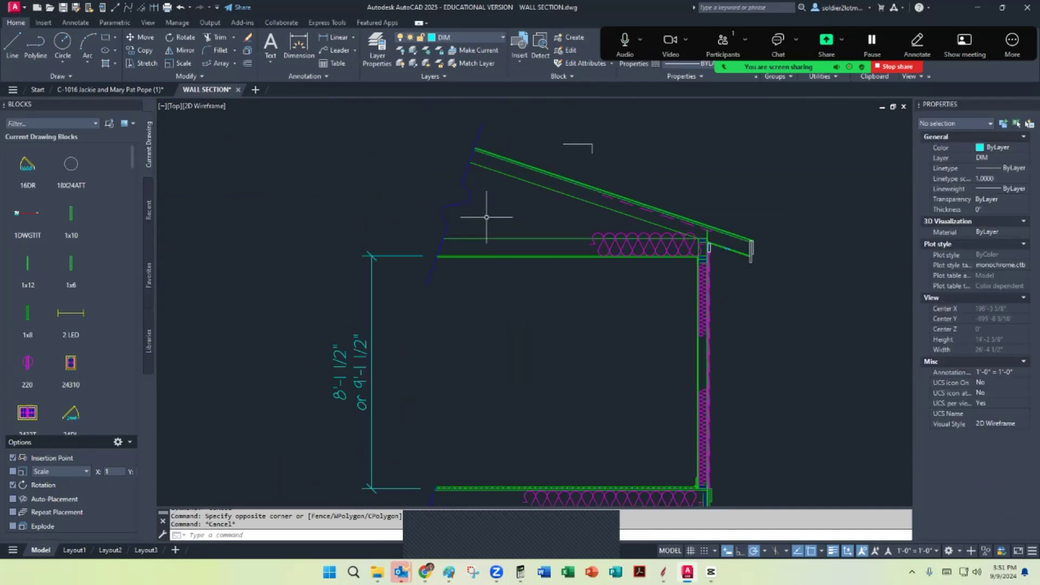
pyautogui.moveTo(482, 202); pyautogui.dragTo(465, 247, button='middle')
pyautogui.click(12, 43)
pyautogui.scroll(6, 553, 237)
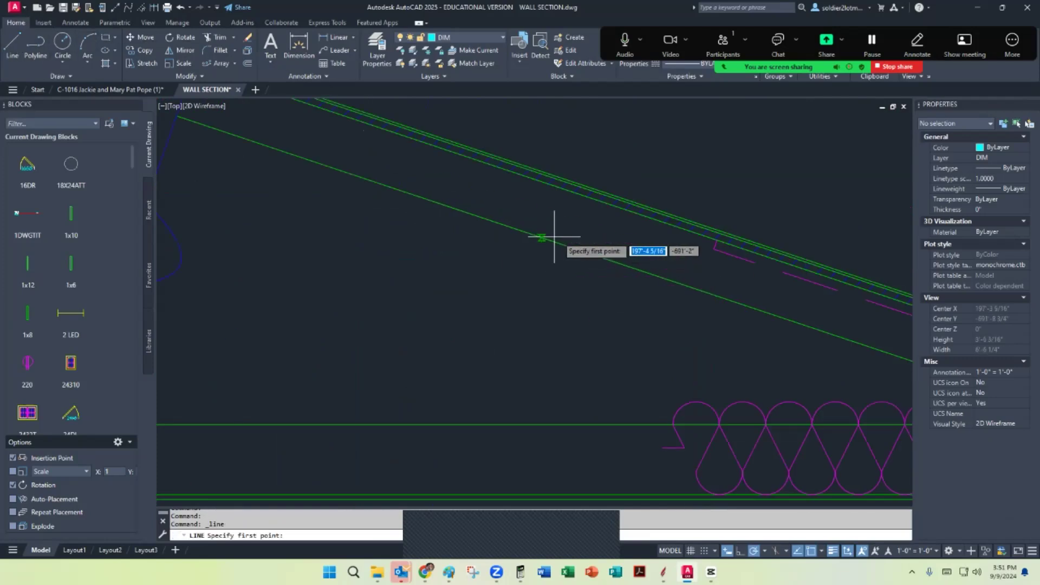
pyautogui.click(610, 205)
pyautogui.scroll(-6, 610, 205)
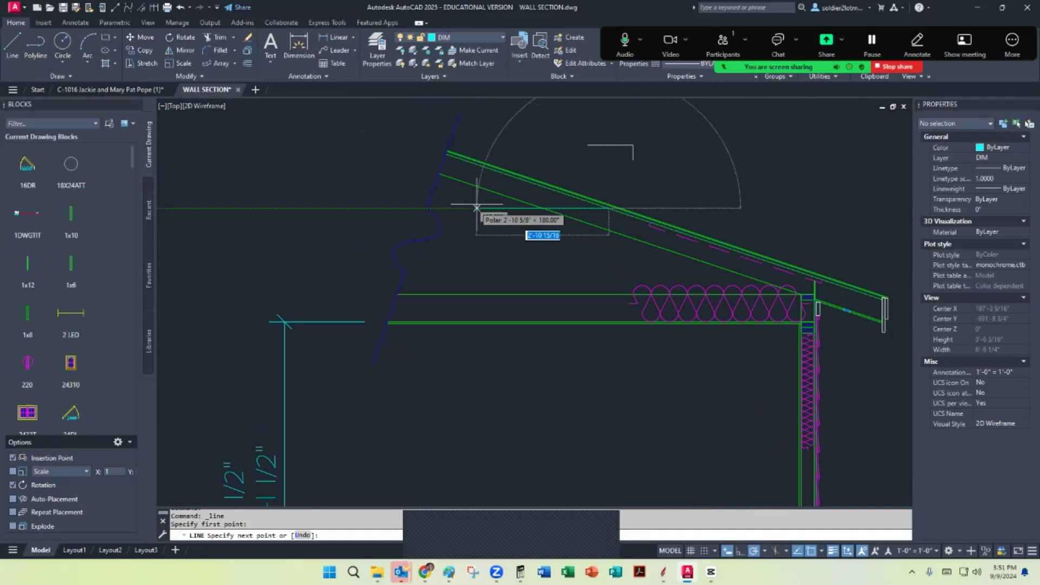
pyautogui.click(430, 208)
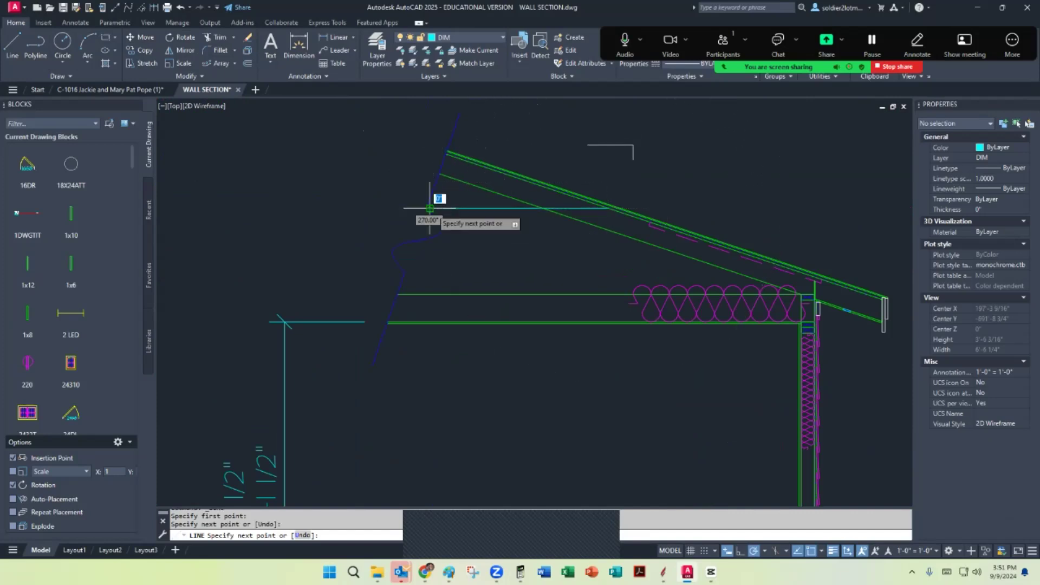
pyautogui.press('Return')
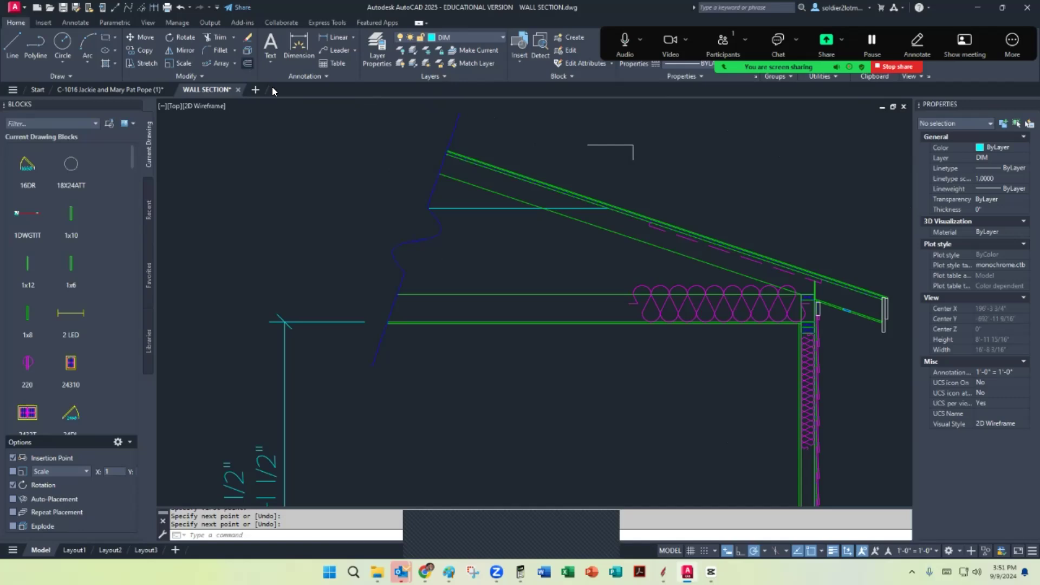
# Offset the collar tie's lower edge upward by 5.5" to form its upper edge
pyautogui.click(248, 63)
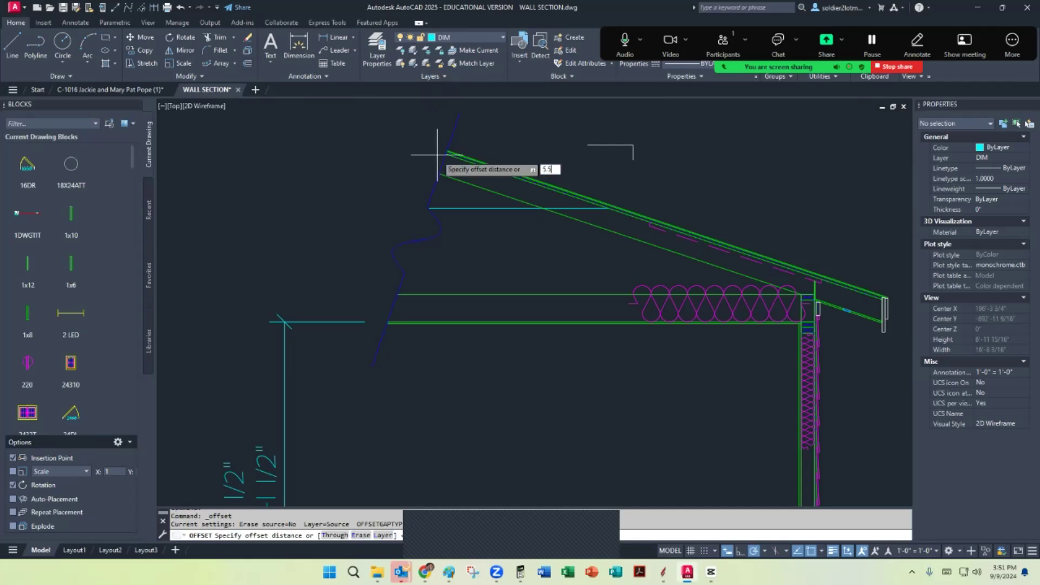
pyautogui.press('Return')
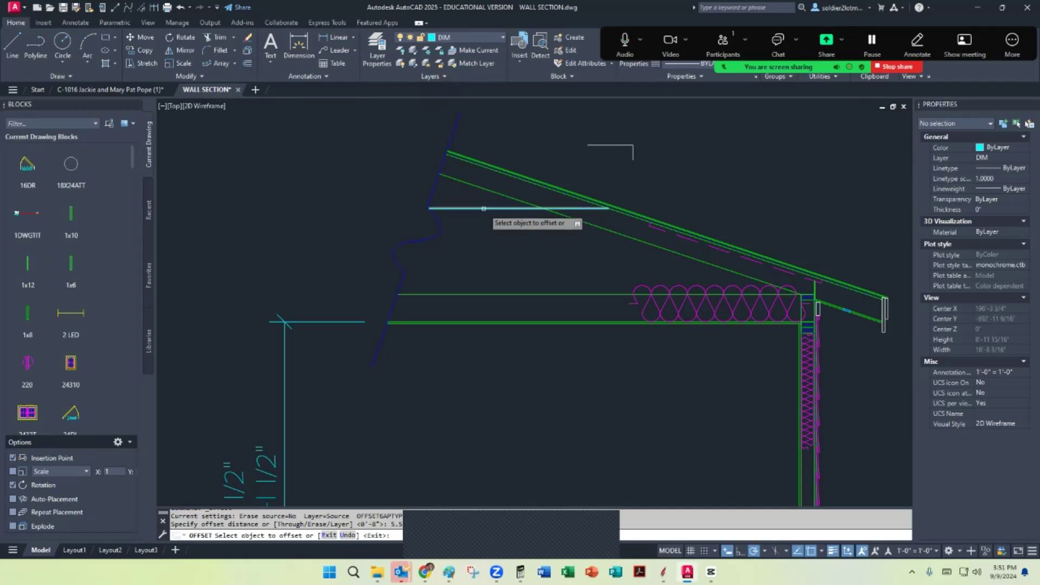
pyautogui.click(483, 209)
pyautogui.click(520, 183)
pyautogui.press('Escape')
# Shorten the collar tie's upper edge so that it ends at the rafter's top edge
pyautogui.scroll(8, 561, 191)
pyautogui.click(648, 167)
pyautogui.click(639, 157)
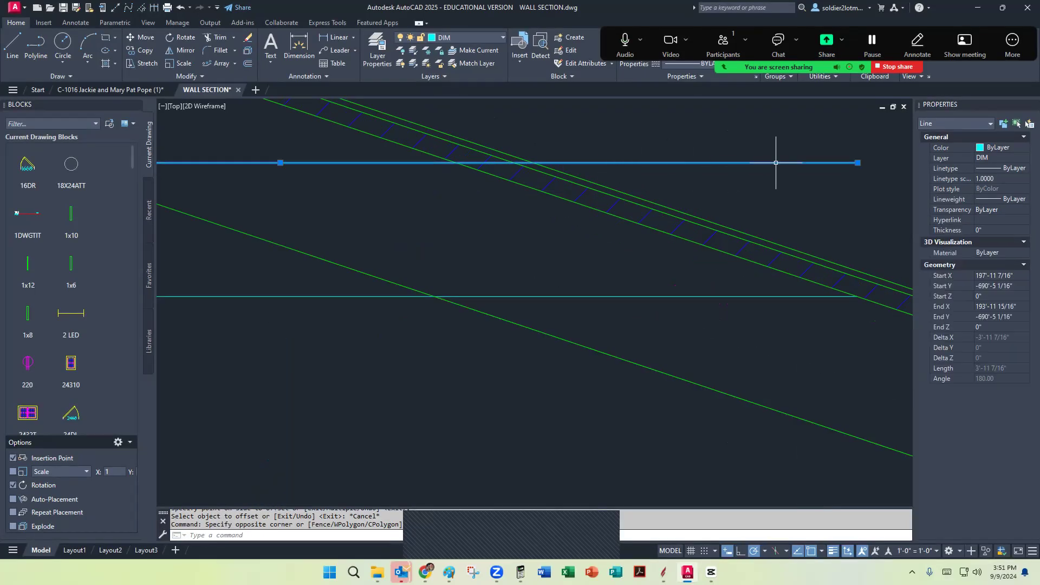
pyautogui.click(857, 163)
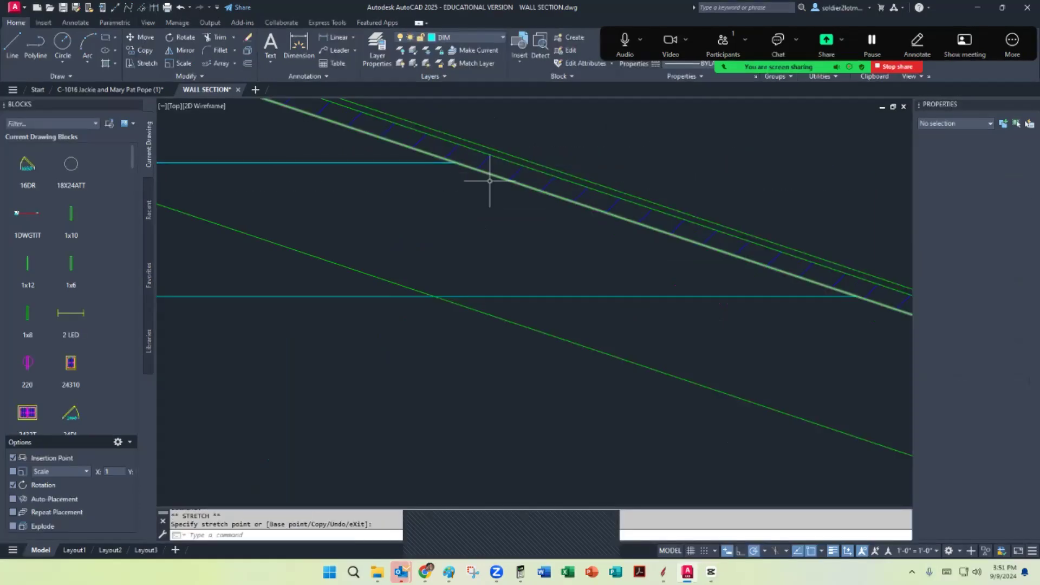
pyautogui.press('Escape')
# Trim away the rafter's lower edge between the two collar tie lines
pyautogui.scroll(-3, 575, 210)
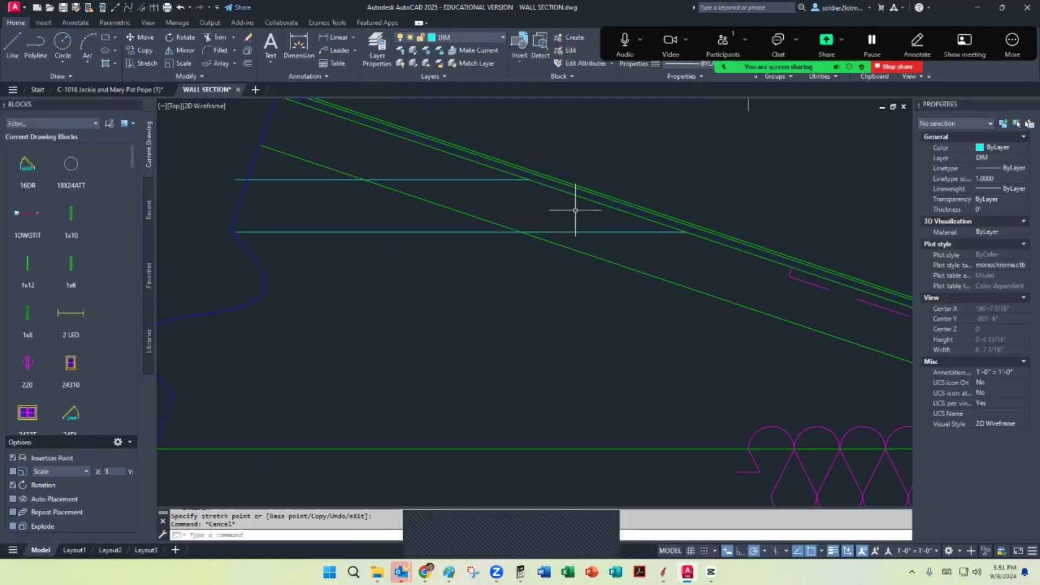
pyautogui.click(216, 39)
pyautogui.click(430, 203)
pyautogui.press('Escape')
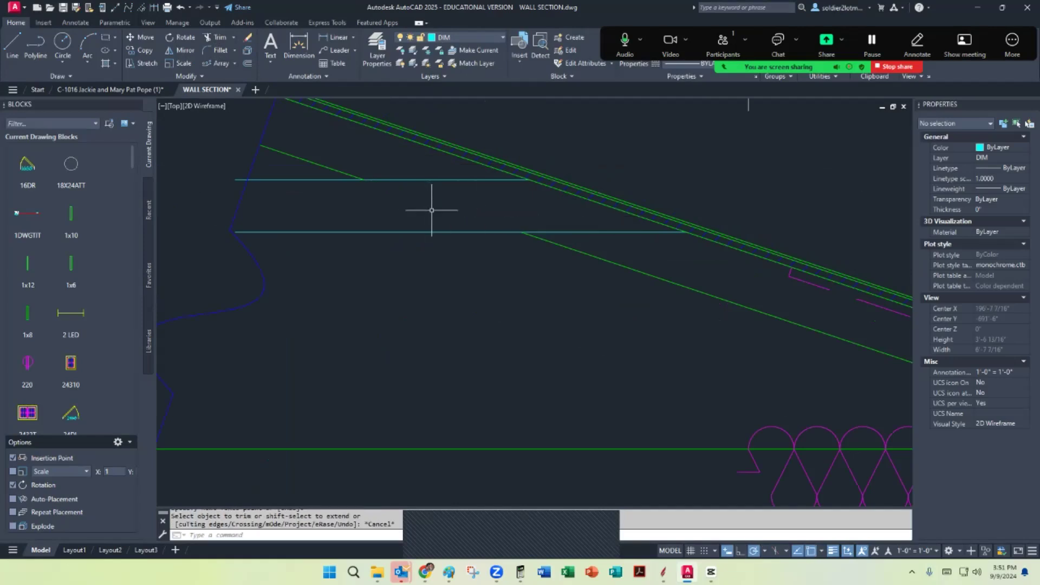
# Trim the ends of both collar tie lines that extend past the break line
pyautogui.scroll(-2, 461, 196)
pyautogui.moveTo(460, 196); pyautogui.dragTo(467, 245, button='middle')
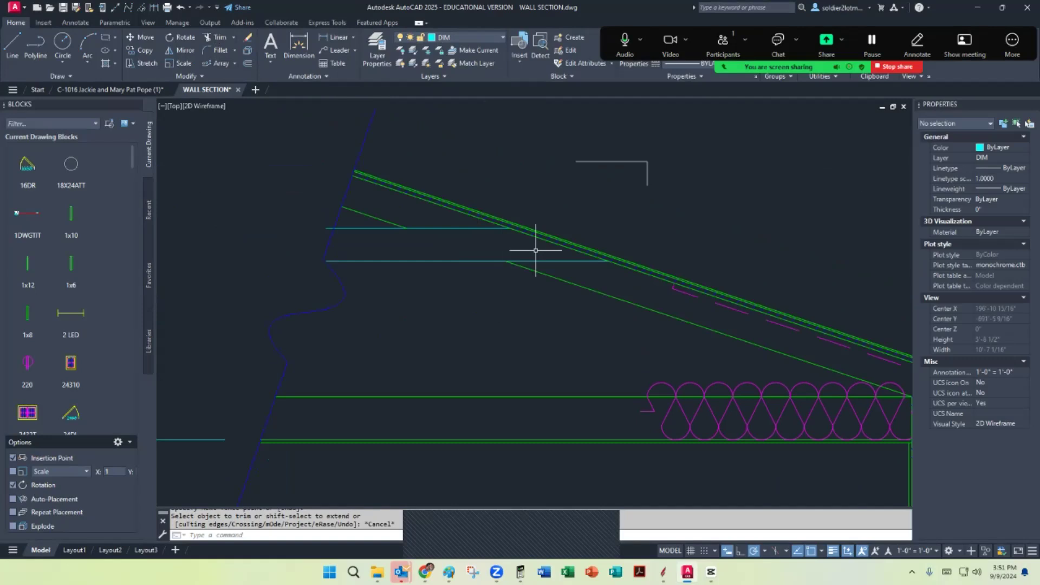
pyautogui.moveTo(536, 250); pyautogui.dragTo(525, 246, button='middle')
pyautogui.click(211, 36)
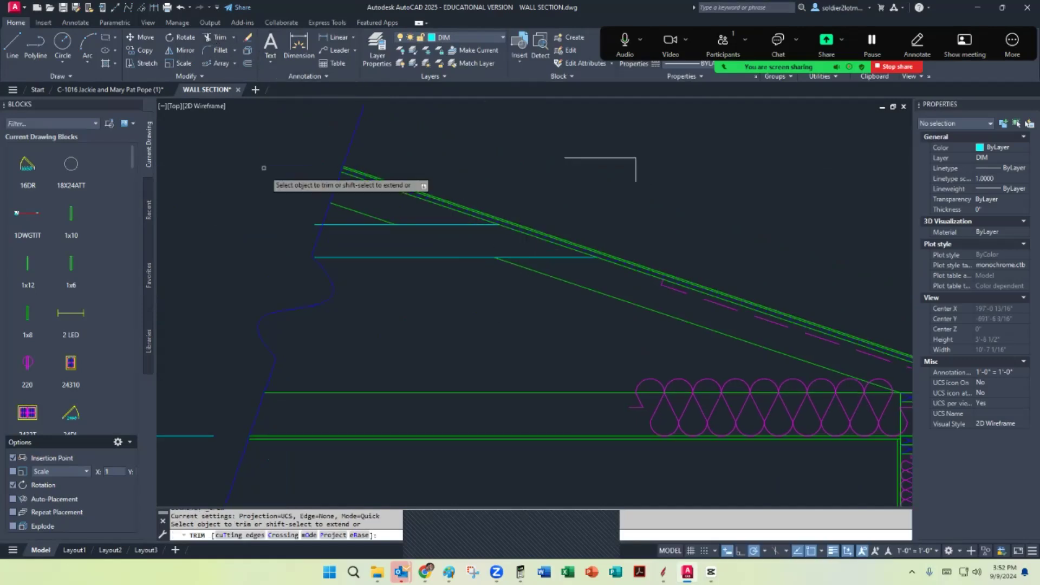
pyautogui.scroll(3, 325, 260)
pyautogui.click(464, 396)
pyautogui.click(481, 365)
pyautogui.scroll(-4, 464, 287)
pyautogui.scroll(4, 475, 341)
pyautogui.moveTo(474, 441); pyautogui.dragTo(468, 348, button='middle')
pyautogui.scroll(2, 467, 348)
pyautogui.click(444, 284)
pyautogui.click(454, 341)
pyautogui.scroll(-8, 293, 317)
pyautogui.scroll(4, 299, 322)
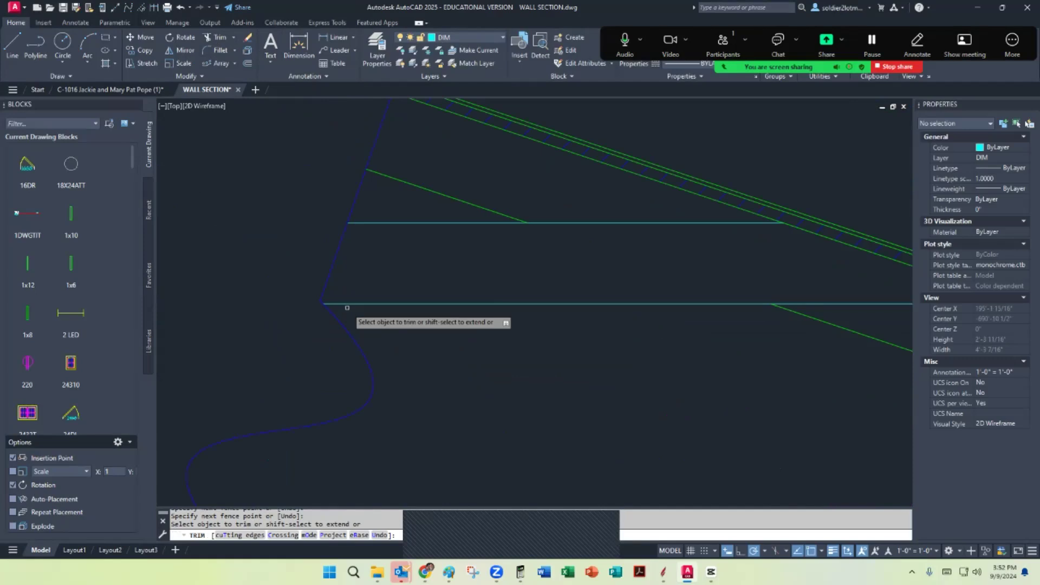
pyautogui.scroll(-3, 383, 332)
pyautogui.press('Escape')
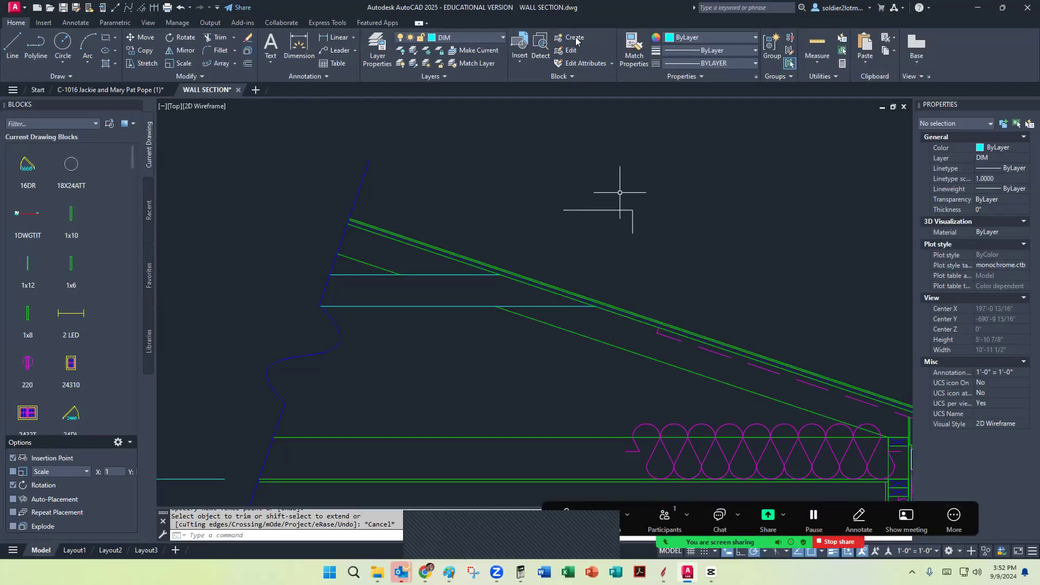
# Match the two collar tie lines to the properties of the rafter's lower edge
pyautogui.click(633, 47)
pyautogui.click(596, 341)
pyautogui.click(596, 340)
pyautogui.click(374, 320)
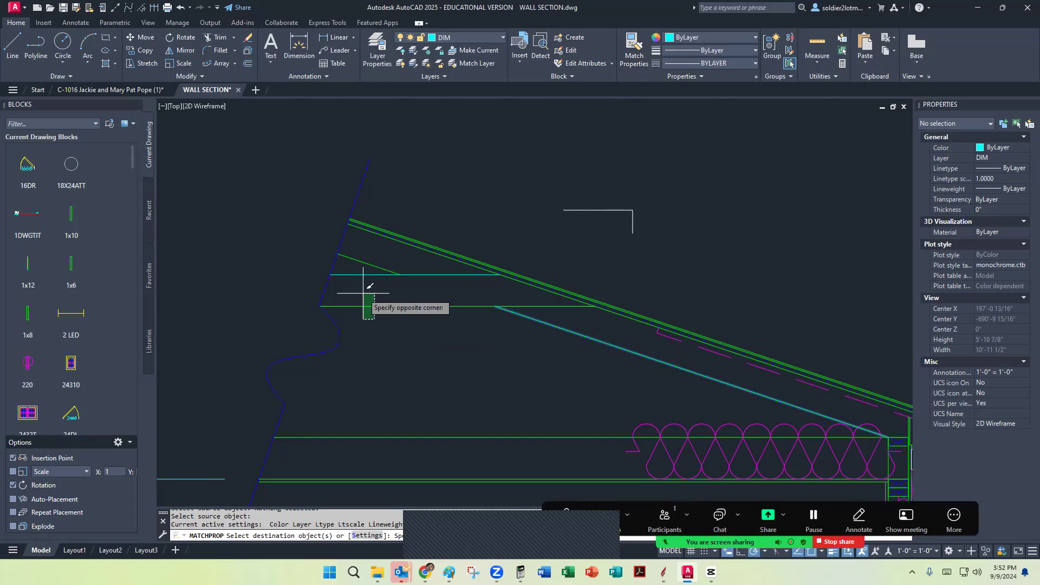
pyautogui.press('Escape')
pyautogui.scroll(-3, 459, 165)
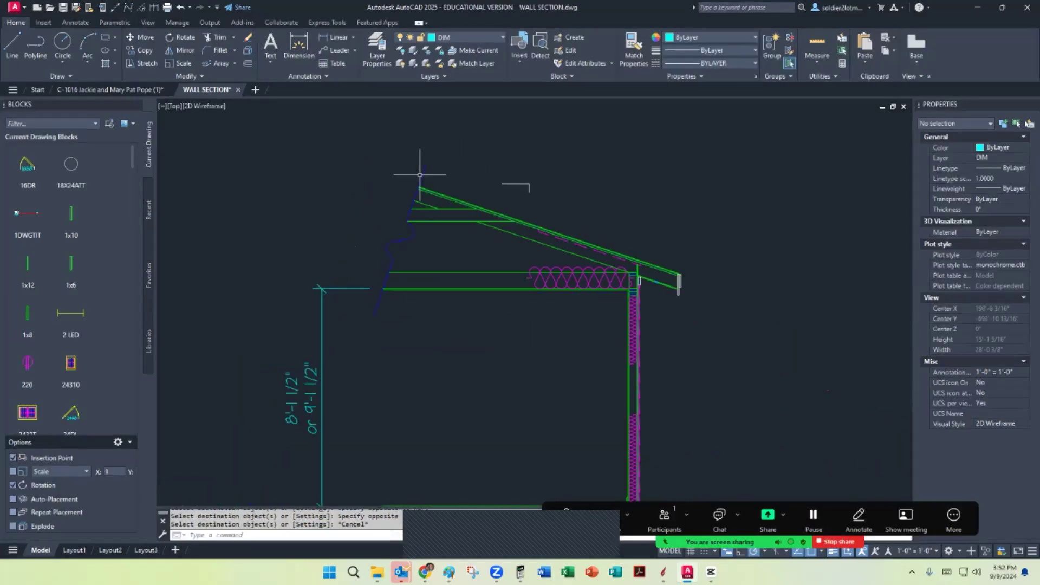
# Add the multiline text "12" above the horizontal leg of the roof pitch symbol
pyautogui.click(270, 59)
pyautogui.scroll(2, 510, 187)
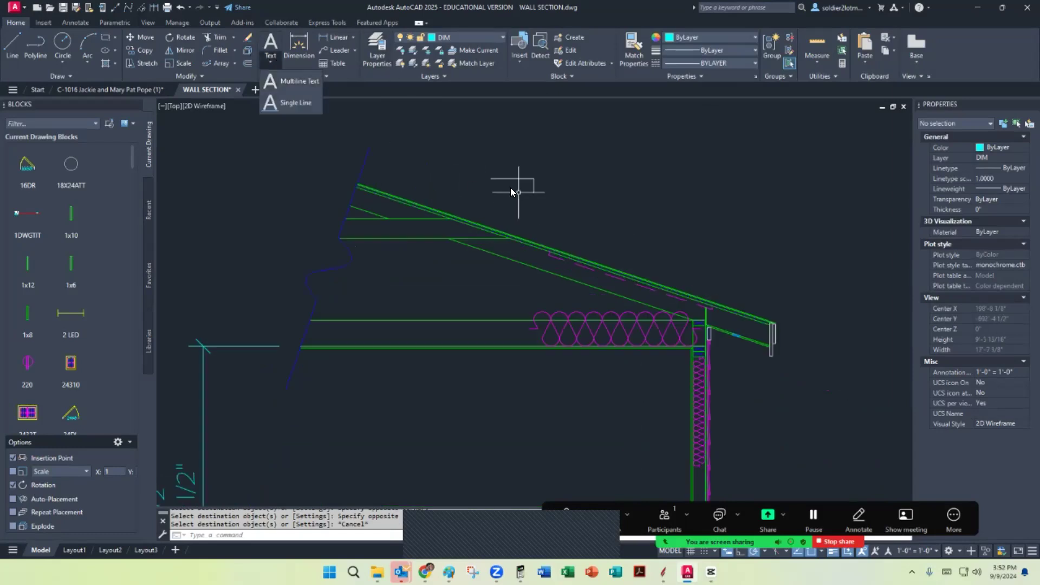
pyautogui.click(303, 79)
pyautogui.scroll(3, 565, 179)
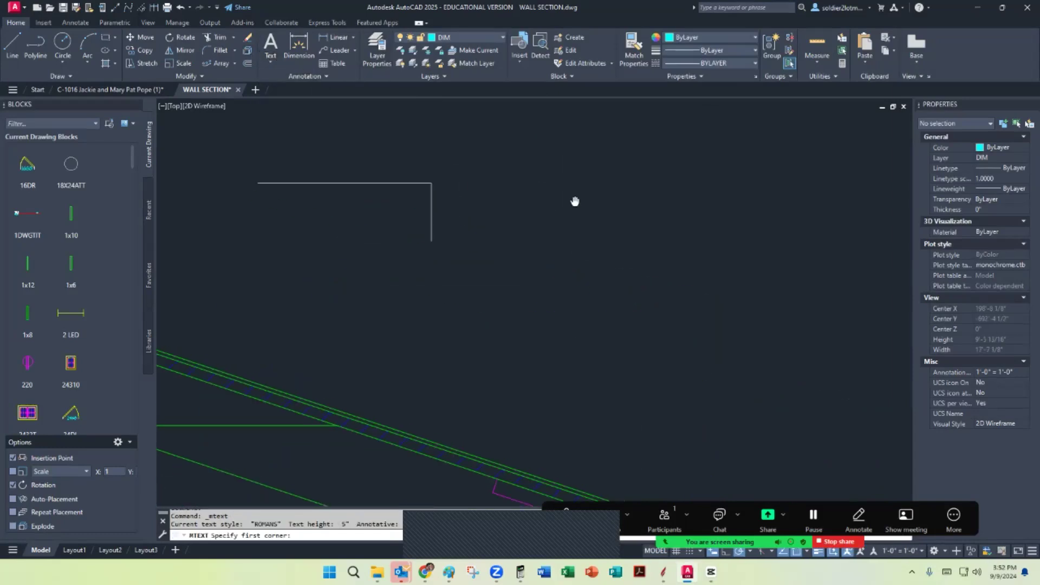
pyautogui.click(440, 176)
pyautogui.click(524, 252)
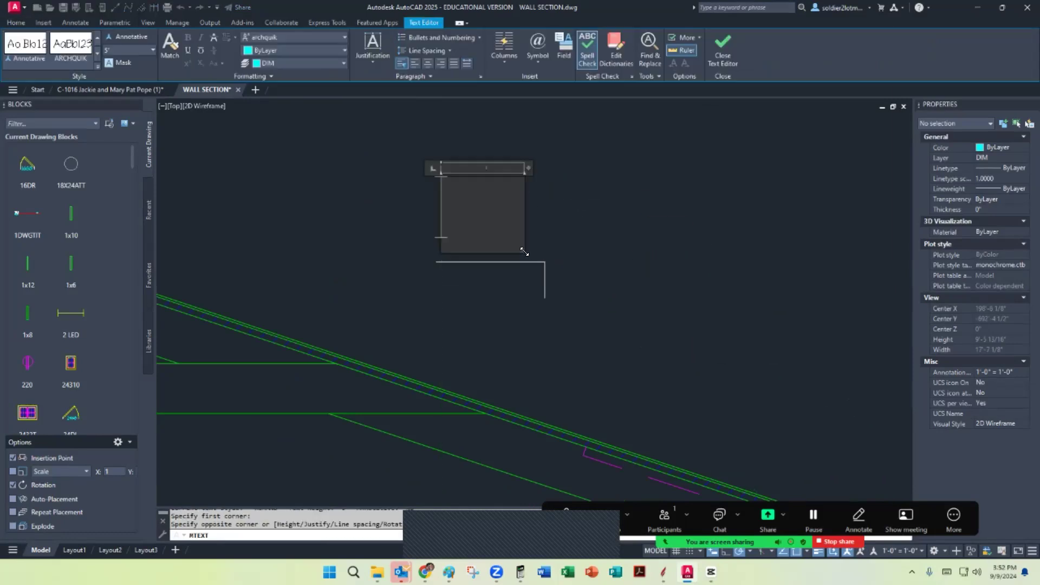
pyautogui.click(606, 248)
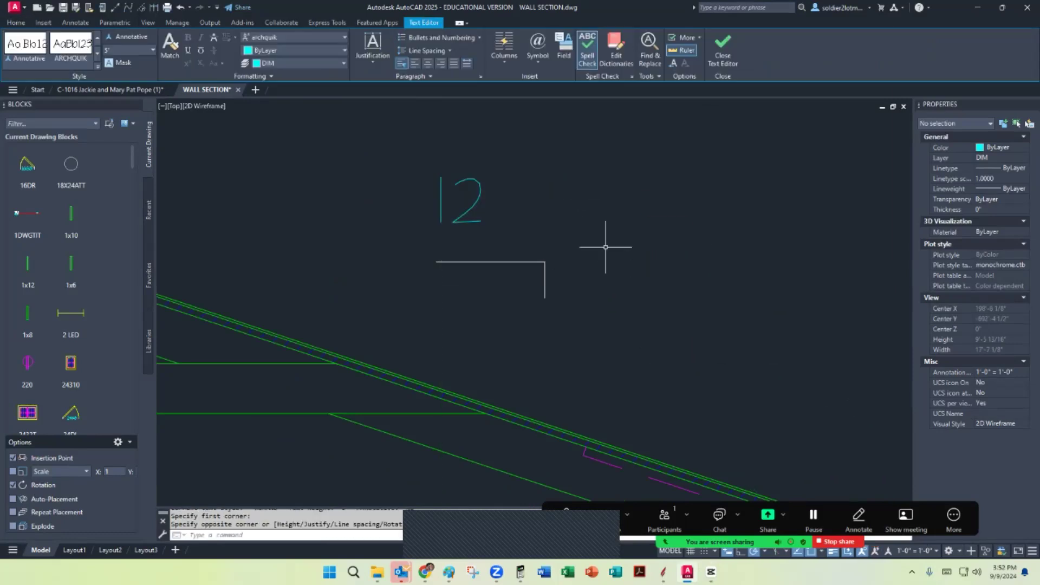
# Add the multiline text "4" beside the vertical leg of the roof pitch symbol
pyautogui.press('Return')
pyautogui.click(561, 256)
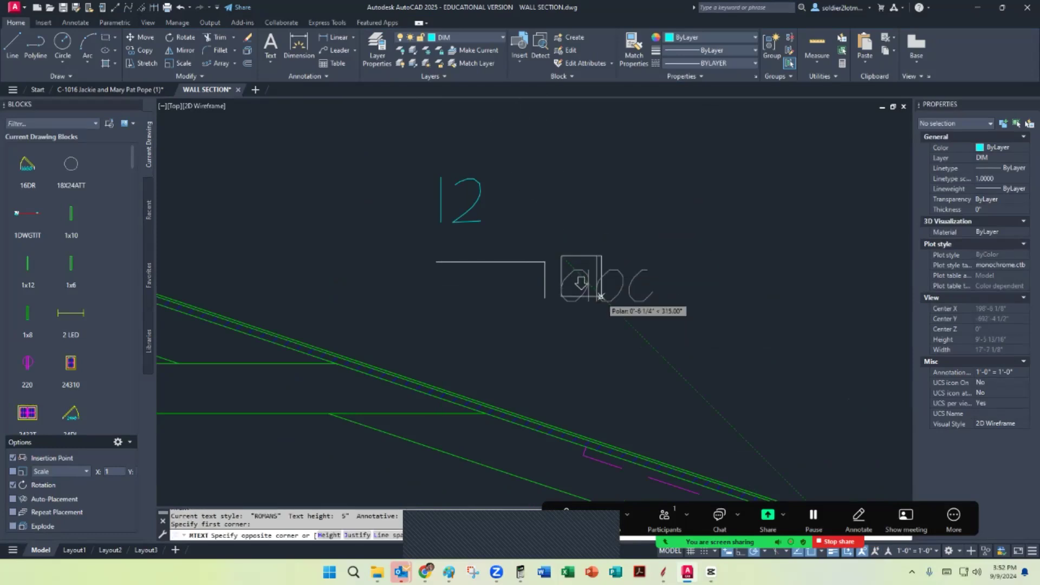
pyautogui.click(619, 312)
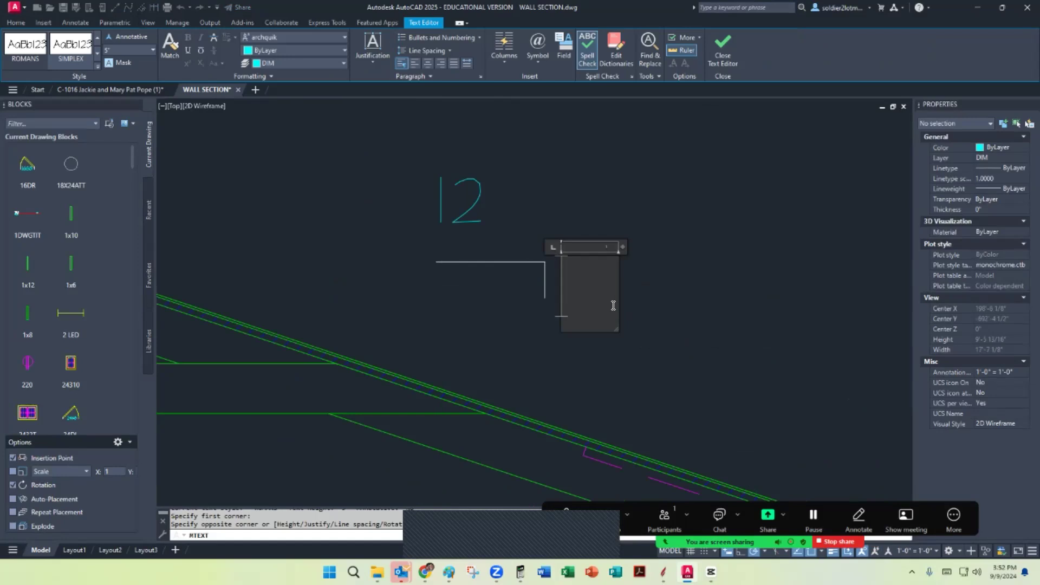
pyautogui.click(688, 268)
# Move the "12" text closer to the pitch symbol's horizontal leg, near the middle of it
pyautogui.click(467, 209)
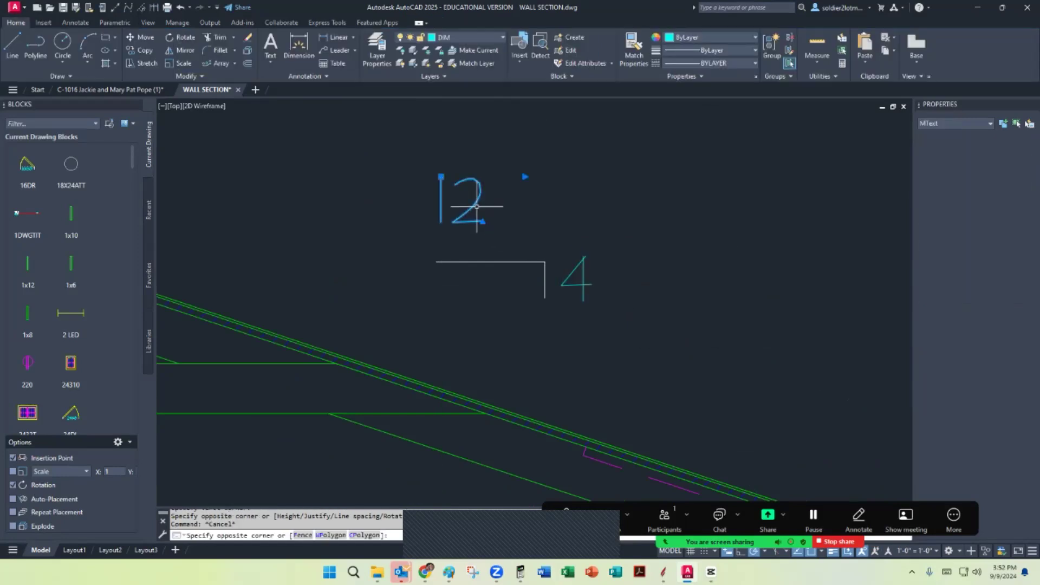
pyautogui.click(441, 176)
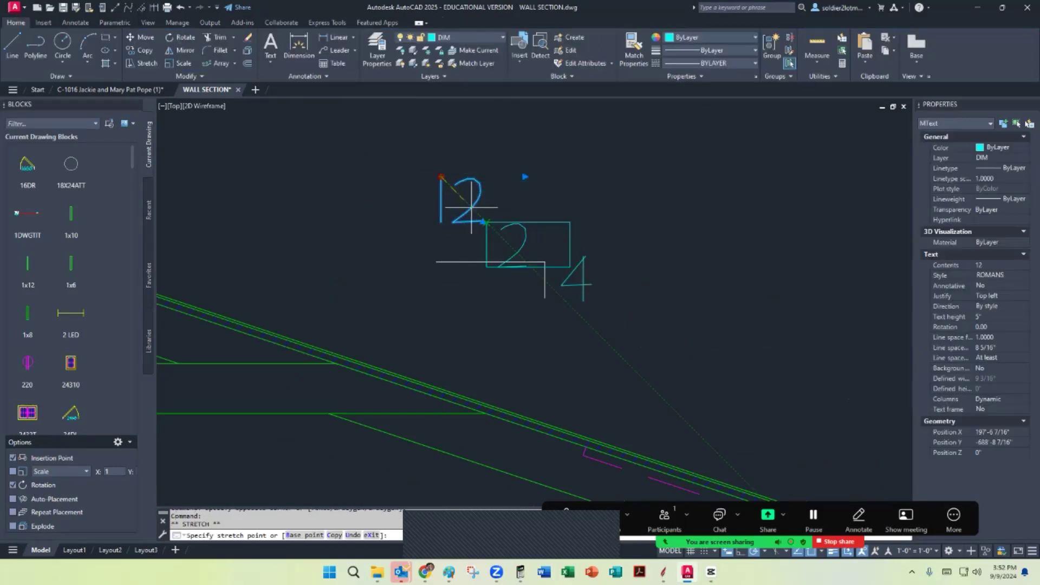
pyautogui.click(452, 205)
pyautogui.press('Escape')
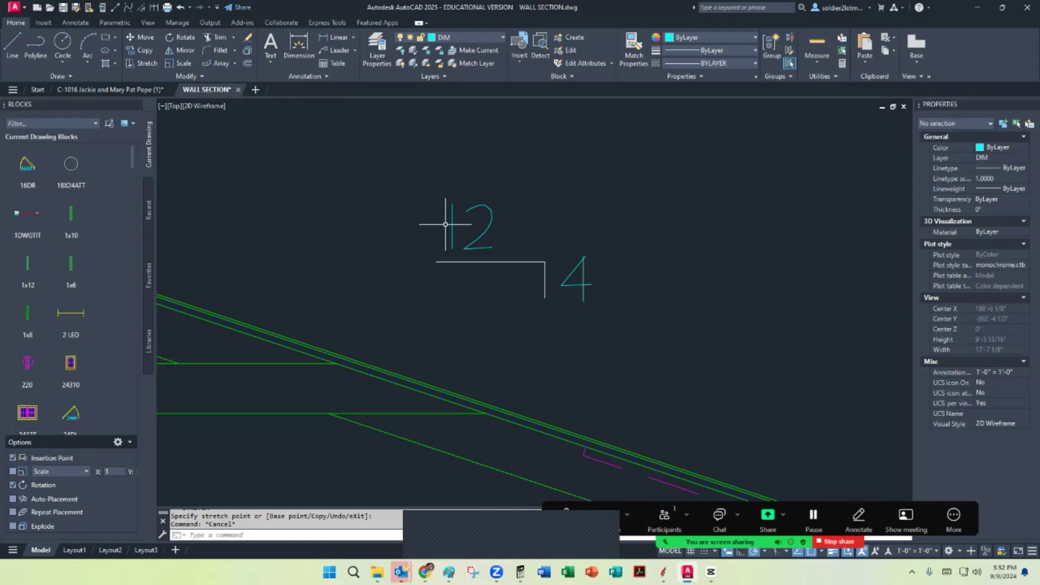
# Examine the part labels on the WALL PART NAMES reference, from the roofing notes down to the wall and floor notes
pyautogui.scroll(-8, 437, 217)
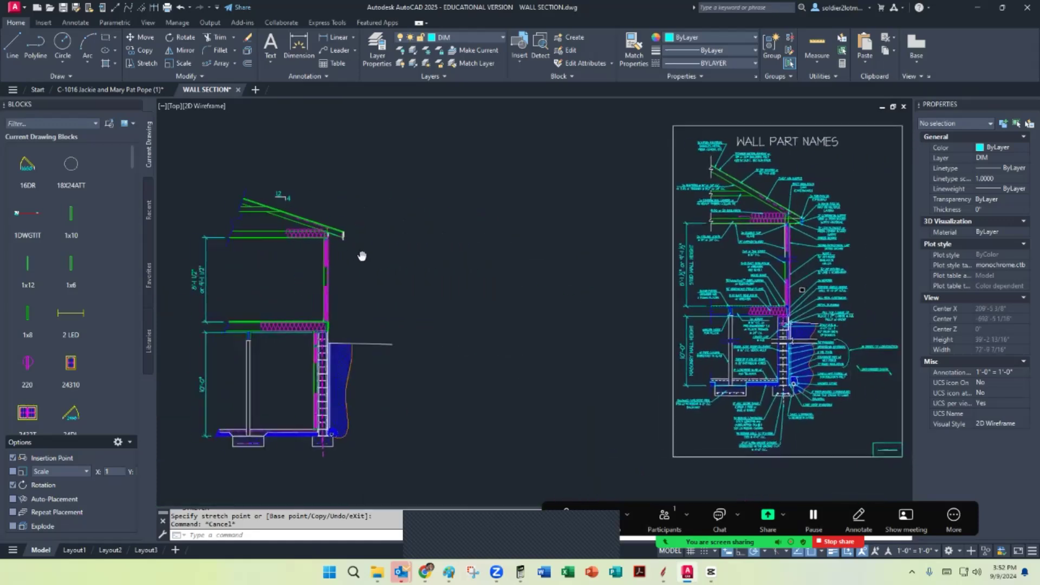
pyautogui.moveTo(350, 247); pyautogui.dragTo(463, 258, button='middle')
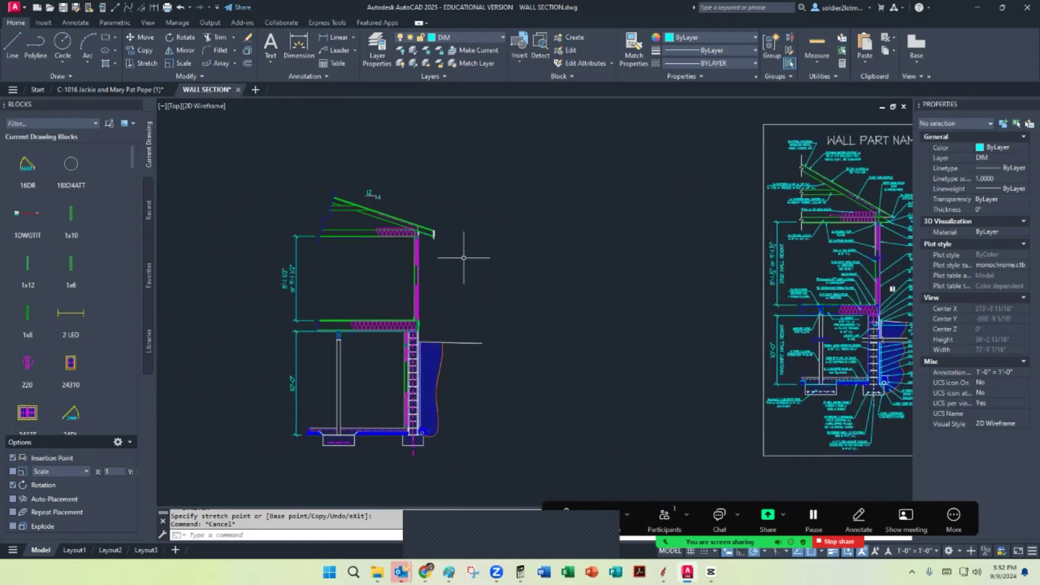
pyautogui.scroll(5, 724, 208)
pyautogui.scroll(-3, 564, 251)
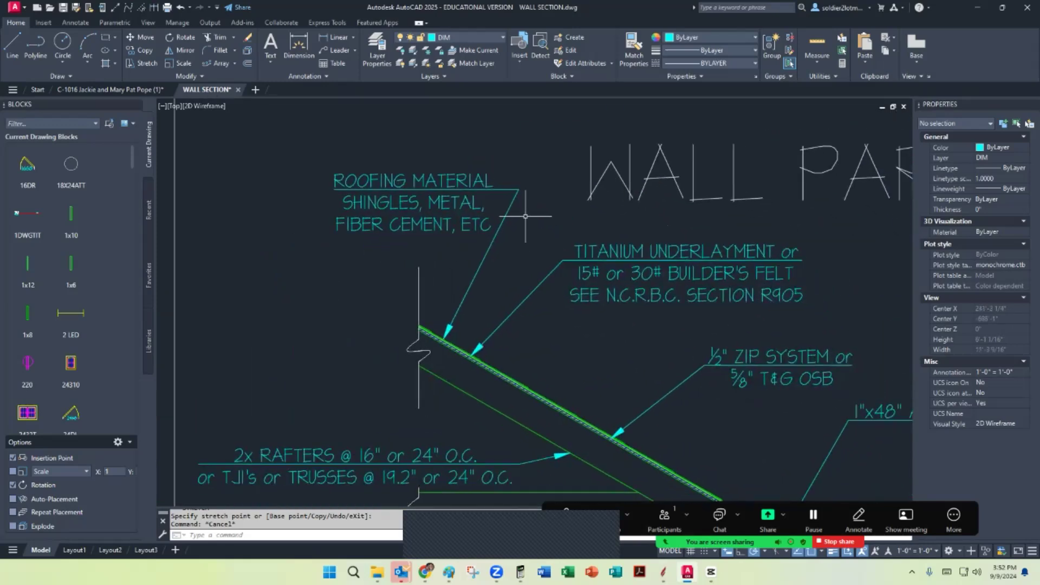
pyautogui.moveTo(558, 269); pyautogui.dragTo(521, 240, button='middle')
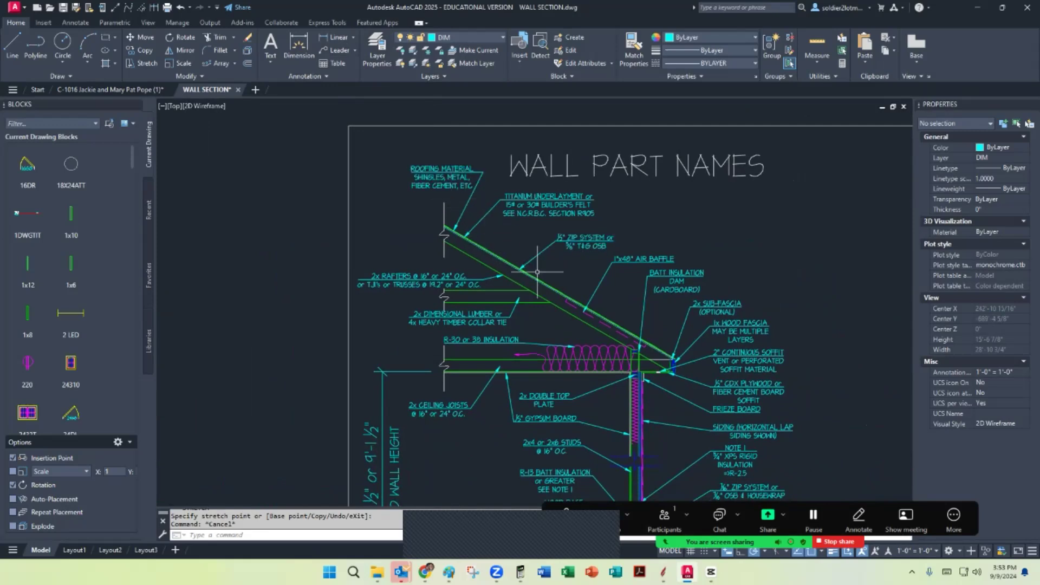
pyautogui.moveTo(677, 449); pyautogui.dragTo(600, 222, button='middle')
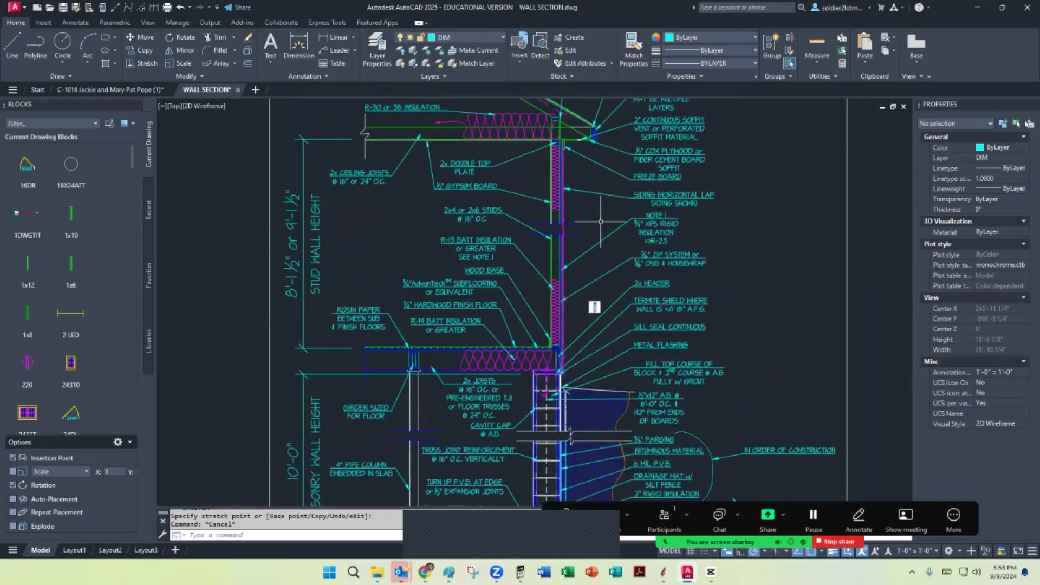
# Delete the small stray white image between the wall and the 2x HEADER note on the WALL PART NAMES reference
pyautogui.scroll(5, 601, 319)
pyautogui.click(604, 285)
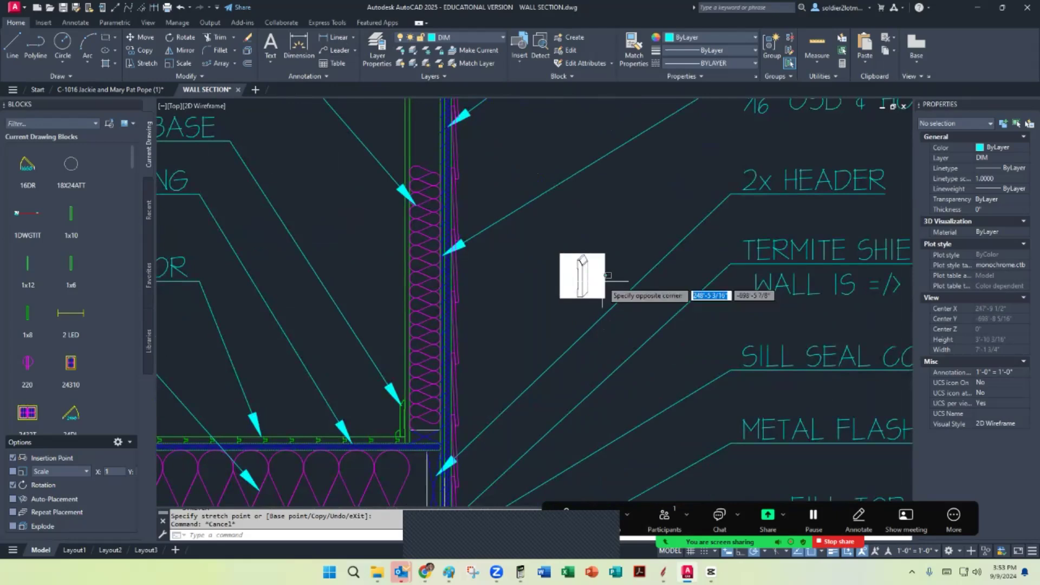
pyautogui.click(564, 242)
pyautogui.press('Delete')
pyautogui.scroll(-4, 563, 242)
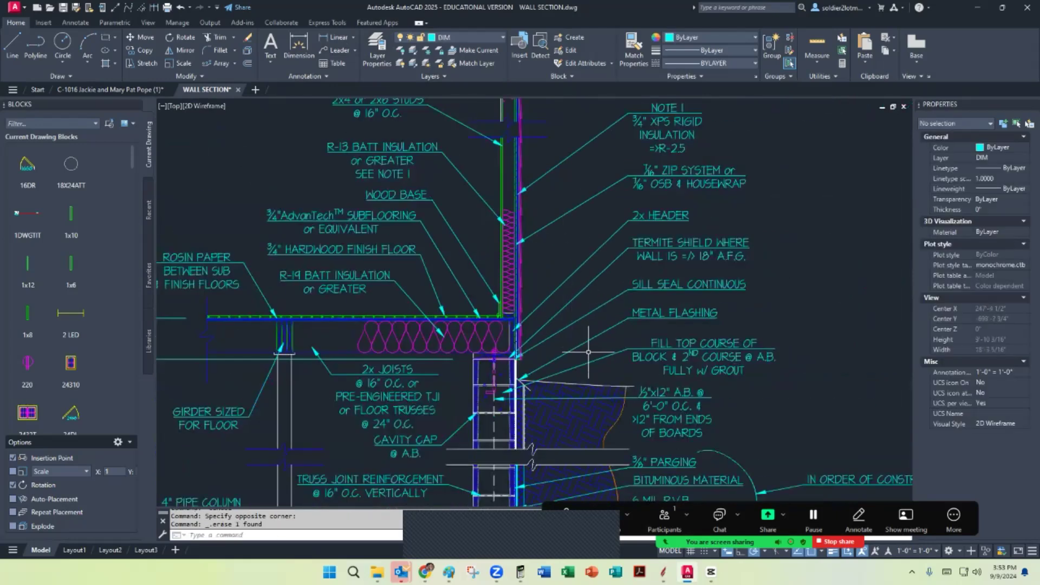
pyautogui.scroll(-3, 589, 352)
pyautogui.moveTo(550, 298); pyautogui.dragTo(562, 409, button='middle')
pyautogui.moveTo(514, 244); pyautogui.dragTo(546, 338, button='middle')
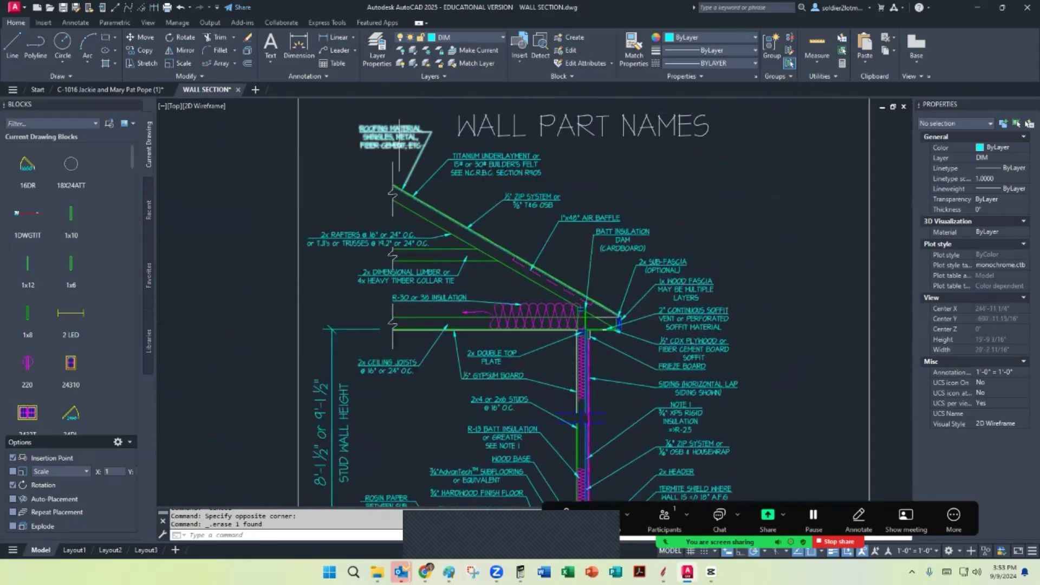
pyautogui.click(343, 52)
pyautogui.moveTo(447, 158); pyautogui.dragTo(540, 233, button='middle')
pyautogui.scroll(-5, 540, 233)
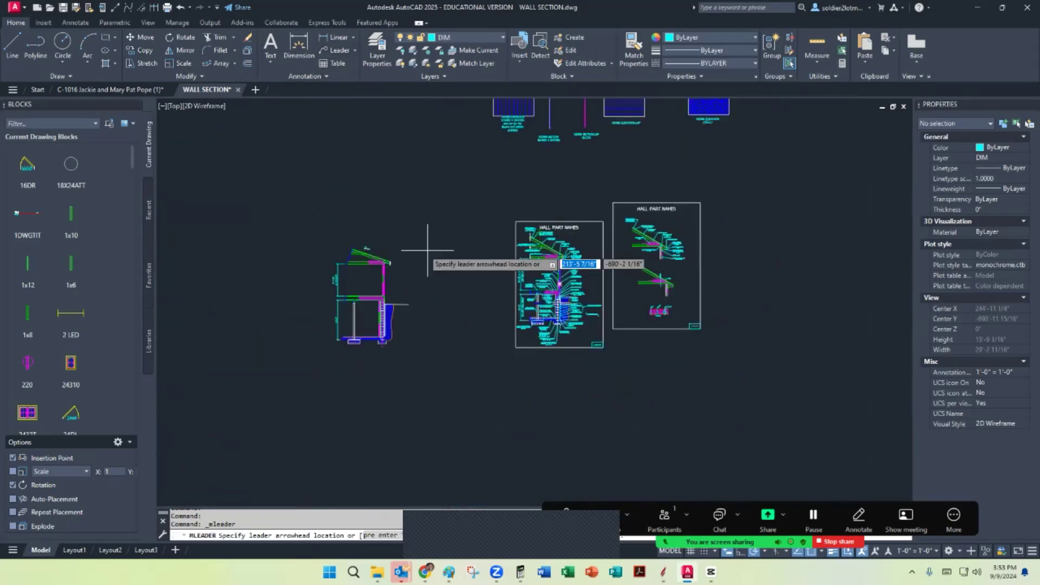
pyautogui.scroll(5, 372, 265)
pyautogui.scroll(6, 472, 353)
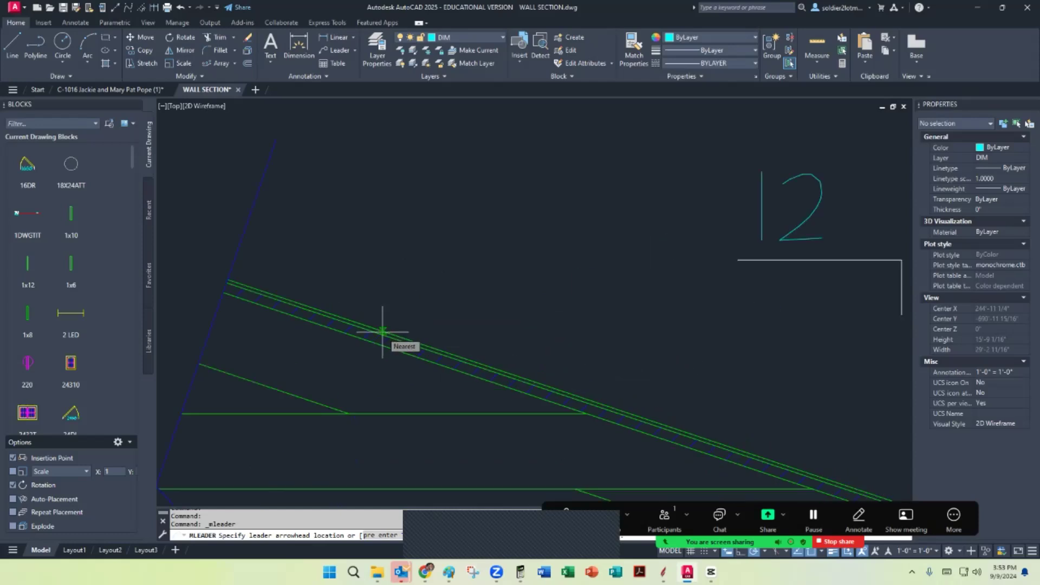
pyautogui.click(382, 331)
pyautogui.scroll(-3, 383, 330)
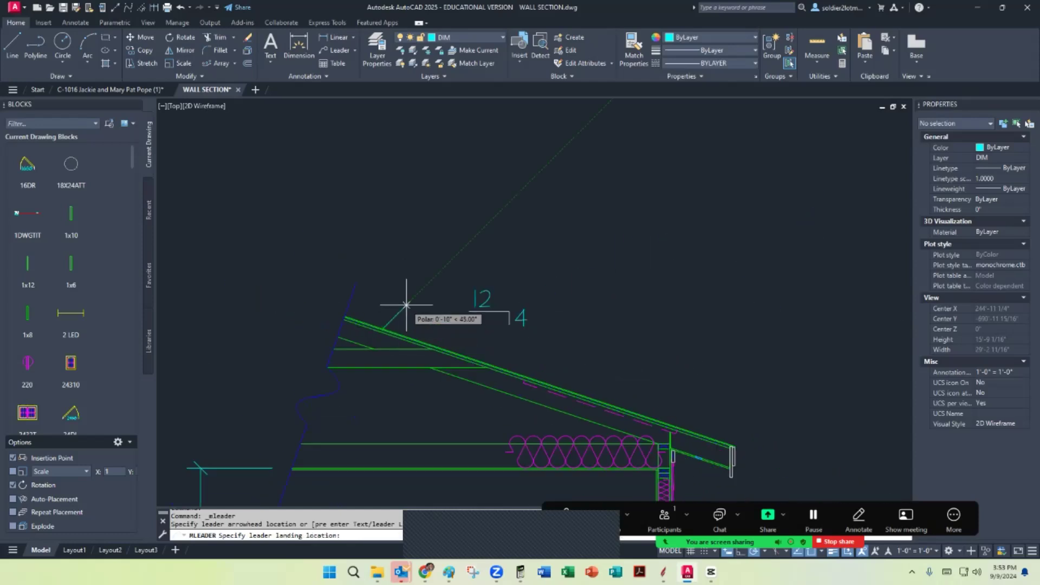
pyautogui.scroll(4, 408, 306)
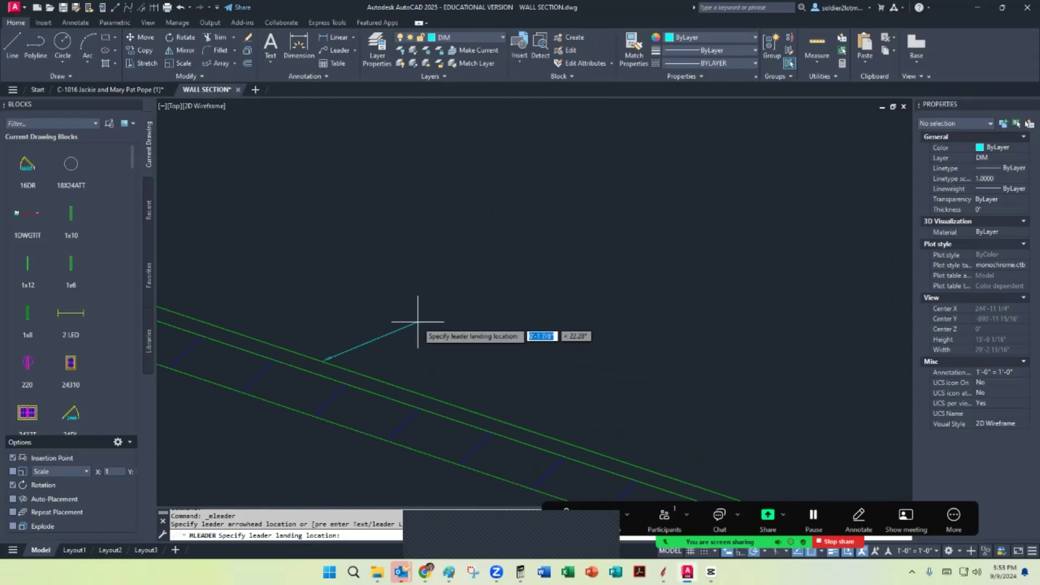
pyautogui.press('Escape')
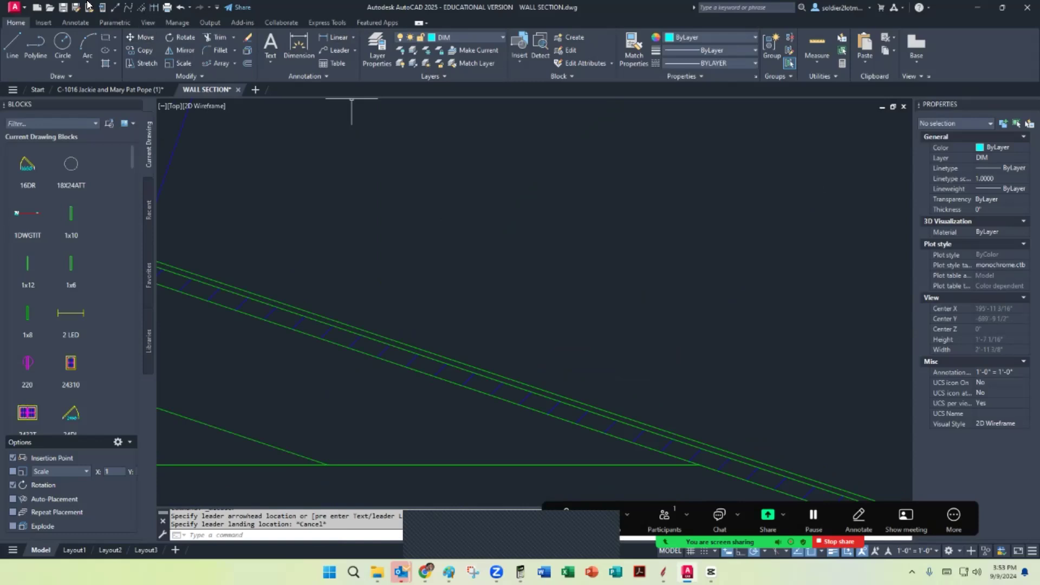
# Examine the ARCHQUIK text style and the STANDARD and ARCHITECTURAL dimension styles
pyautogui.click(74, 23)
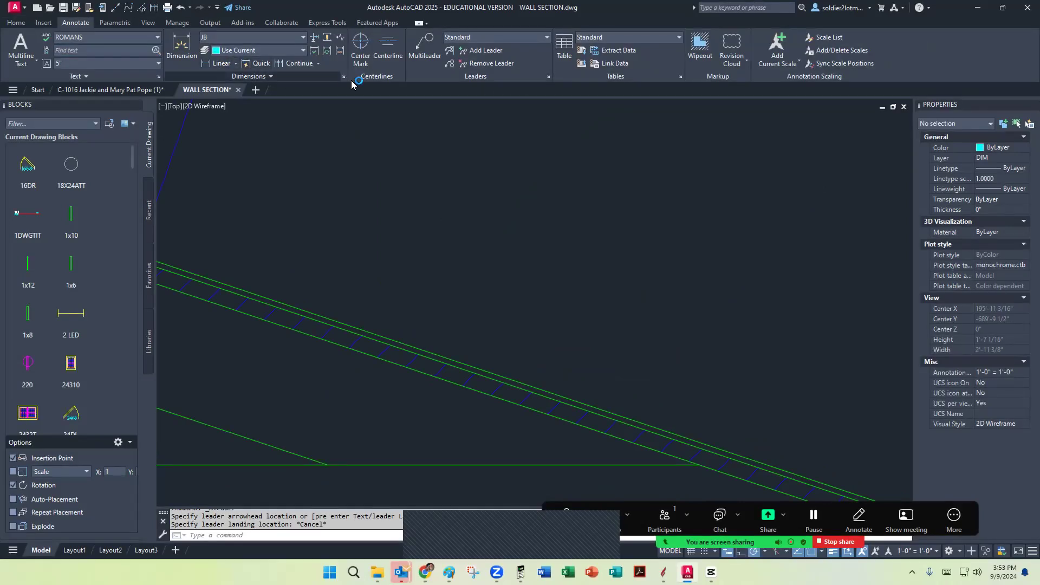
pyautogui.click(158, 76)
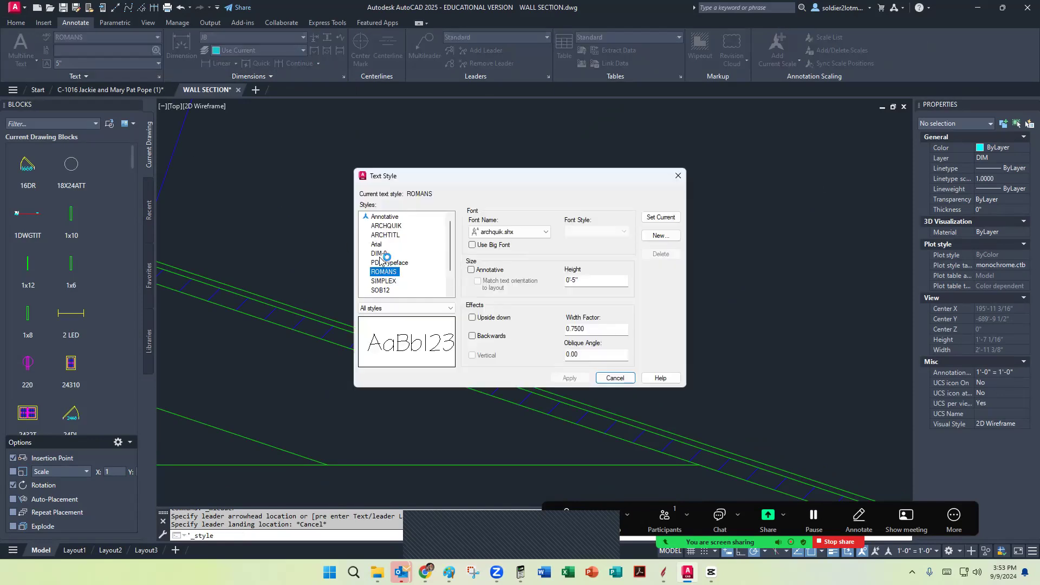
pyautogui.click(385, 225)
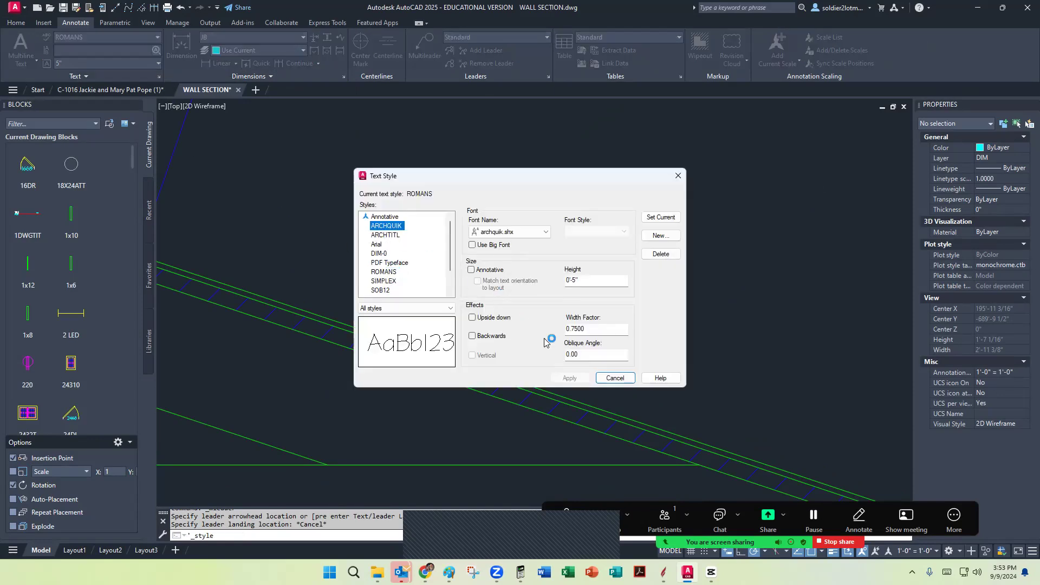
pyautogui.click(608, 379)
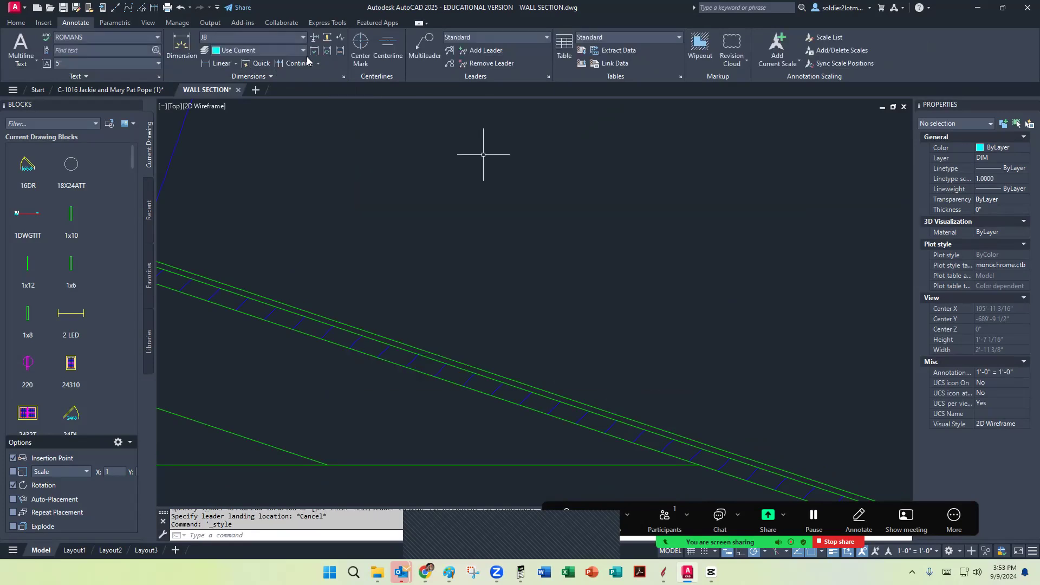
pyautogui.click(343, 77)
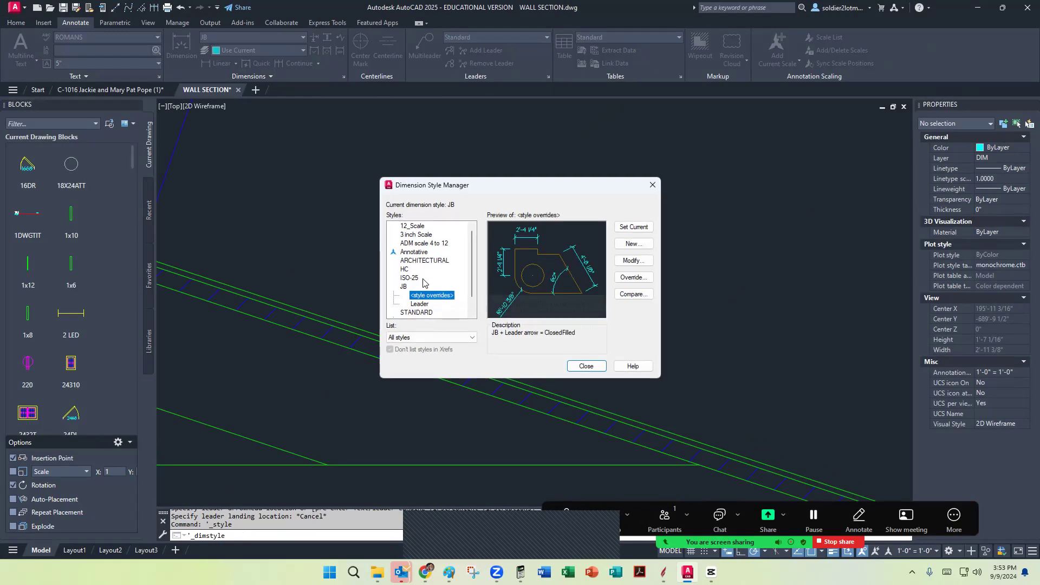
pyautogui.click(407, 313)
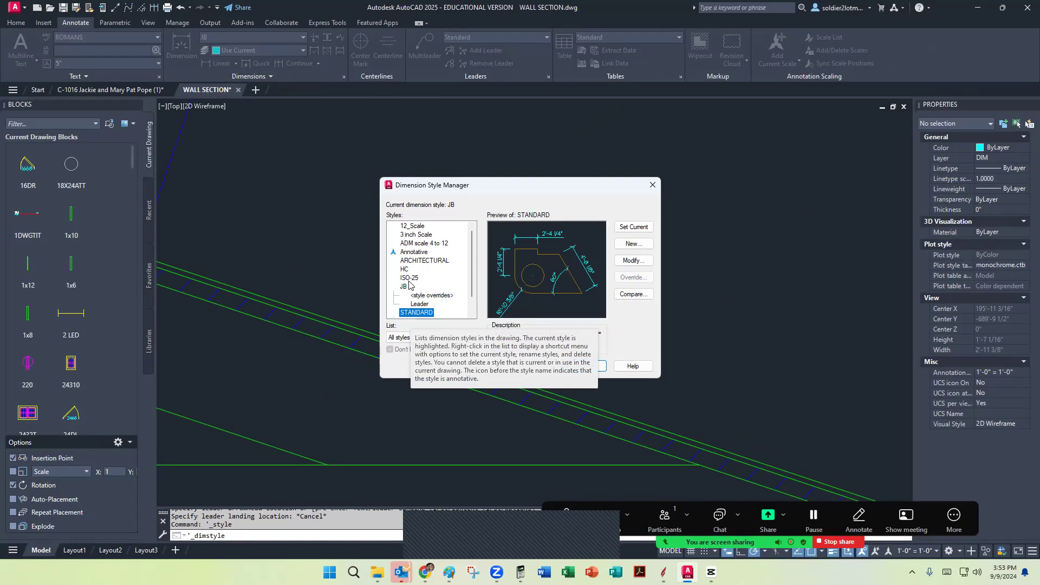
pyautogui.click(440, 262)
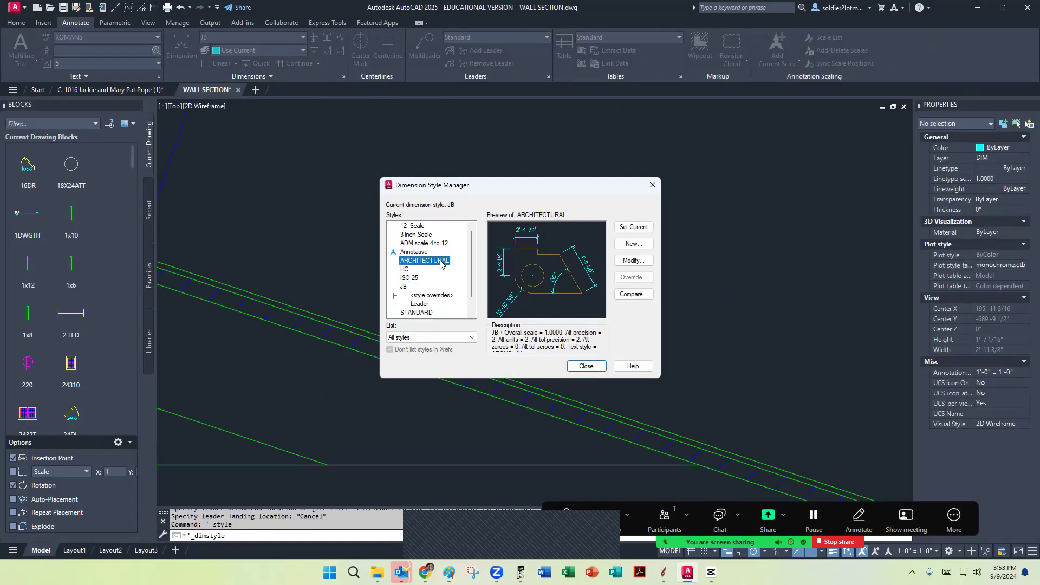
pyautogui.click(586, 366)
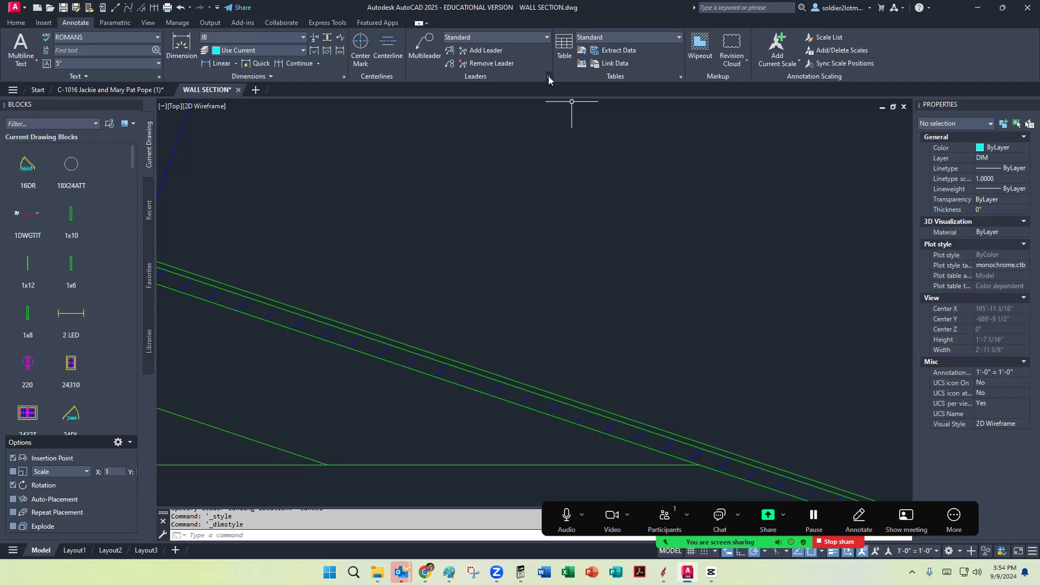
# Modify the Standard multileader style with left attachment Underline top line and a landing gap of 1 1/2"
pyautogui.click(548, 78)
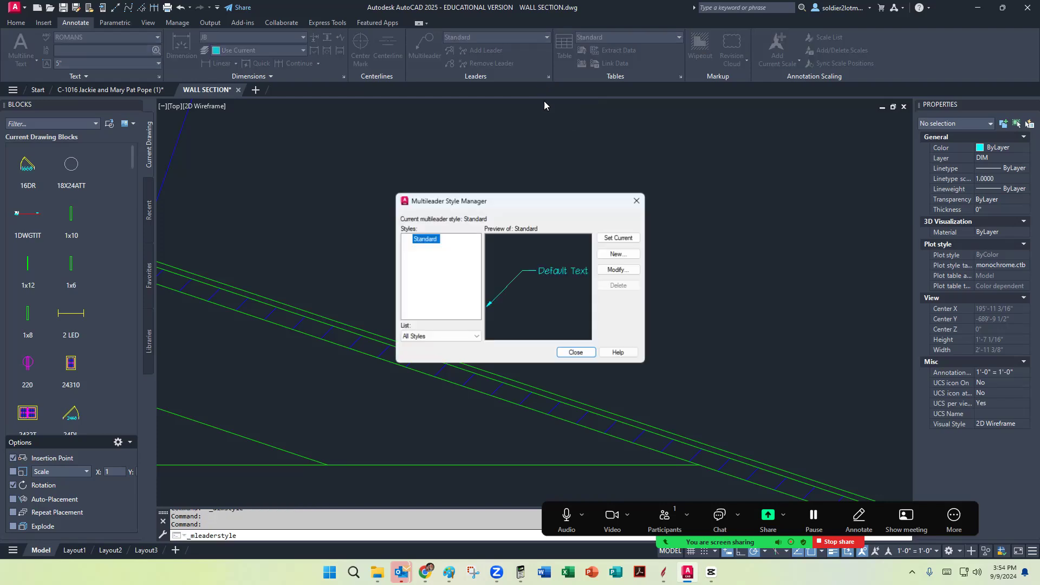
pyautogui.click(607, 269)
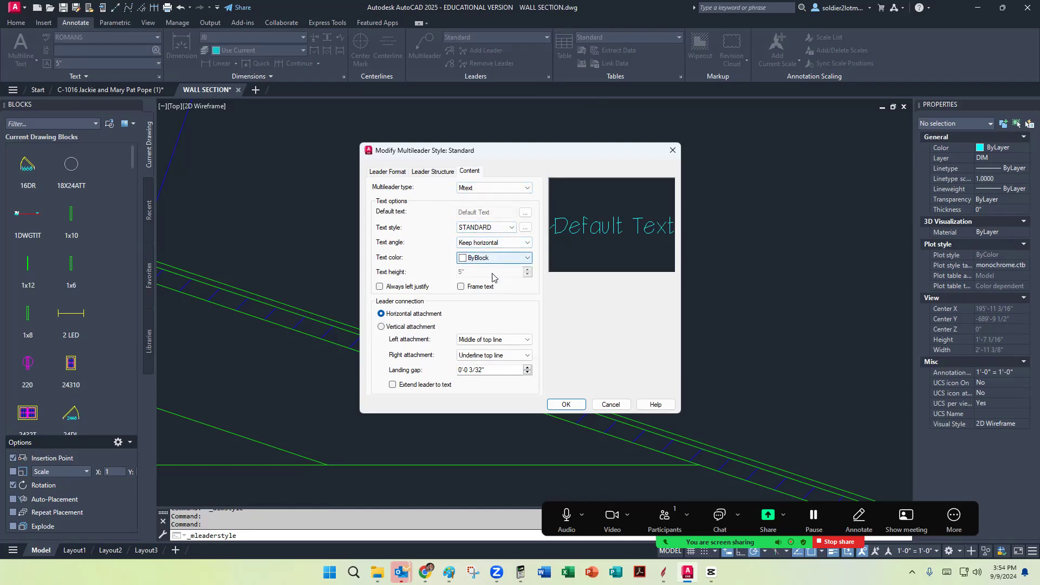
pyautogui.click(497, 340)
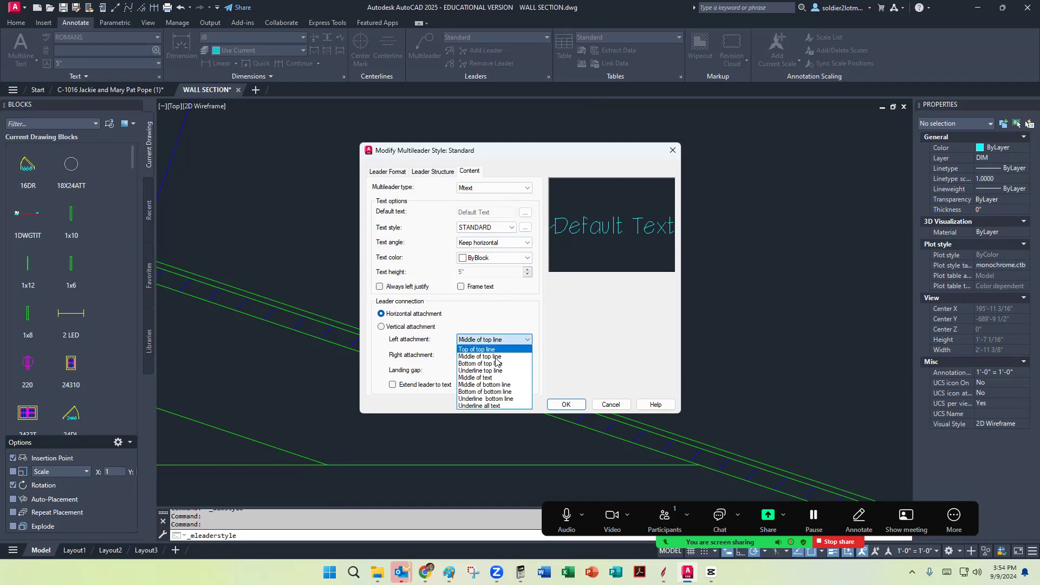
pyautogui.click(494, 371)
pyautogui.moveTo(489, 370); pyautogui.dragTo(414, 362)
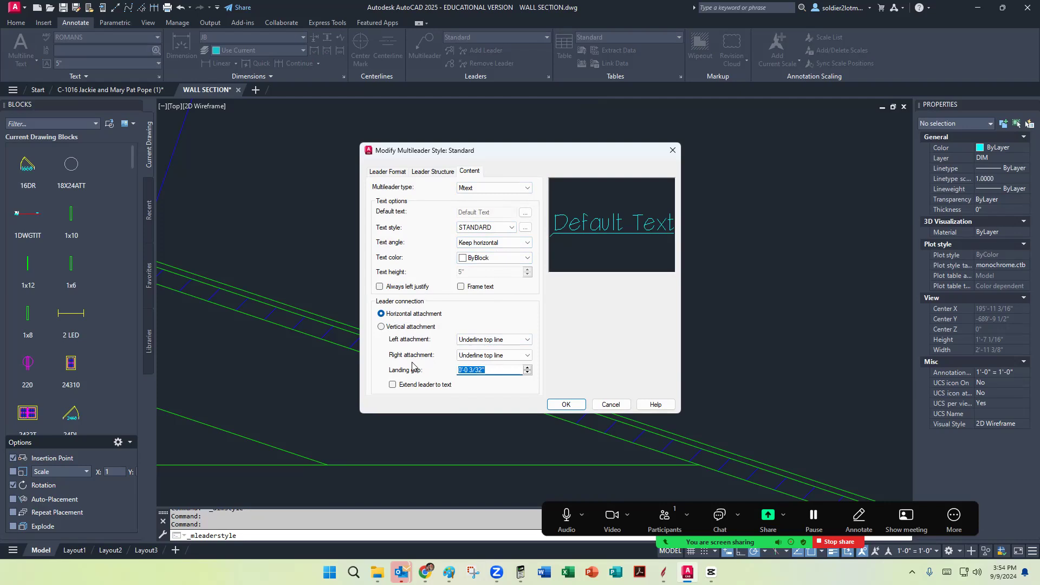
pyautogui.write('1')
# Set the Standard multileader style's arrowhead size to 6" and its leader break size to 3"
pyautogui.click(387, 172)
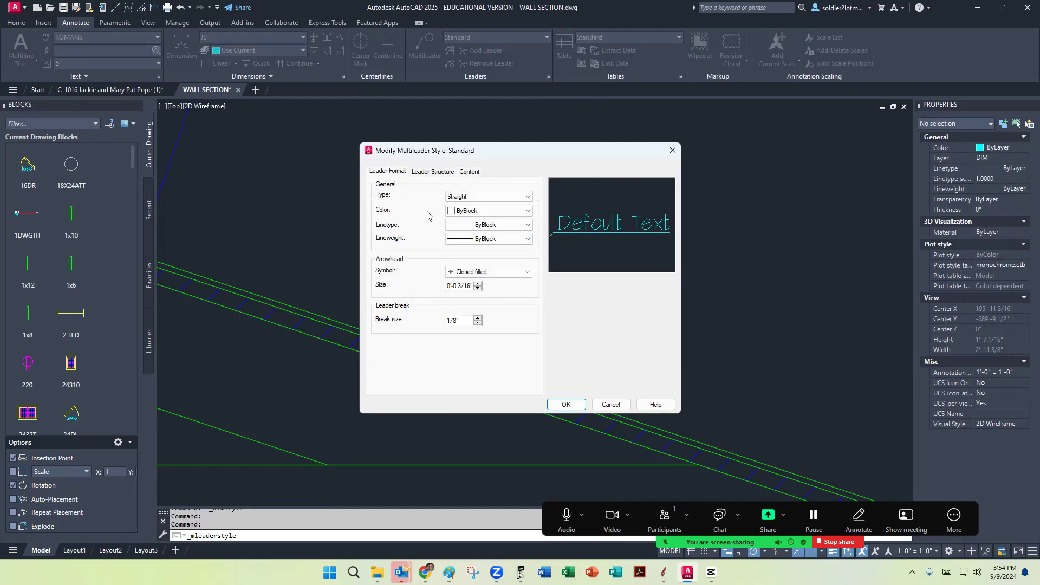
pyautogui.doubleClick(467, 286)
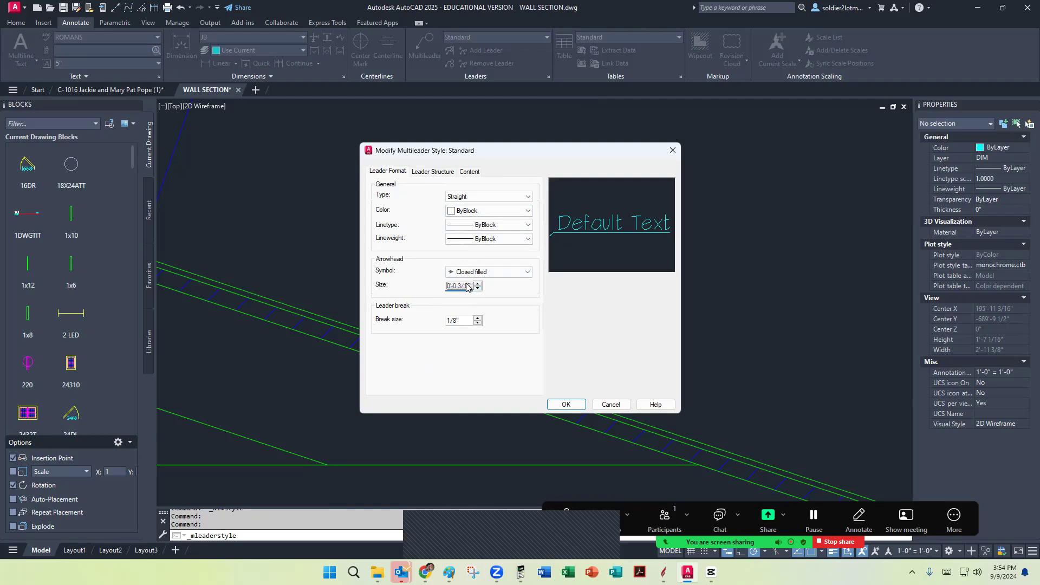
pyautogui.write('0')
pyautogui.write('6')
pyautogui.press('Tab')
pyautogui.write('3')
pyautogui.press('Tab')
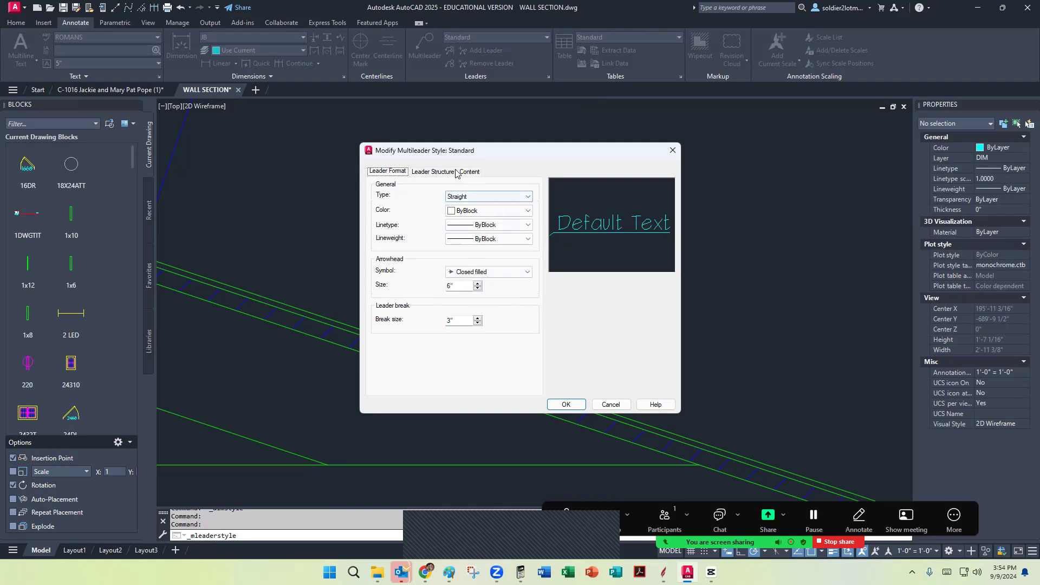
# Set the leader color of the Standard multileader style to Cyan
pyautogui.press('Right')
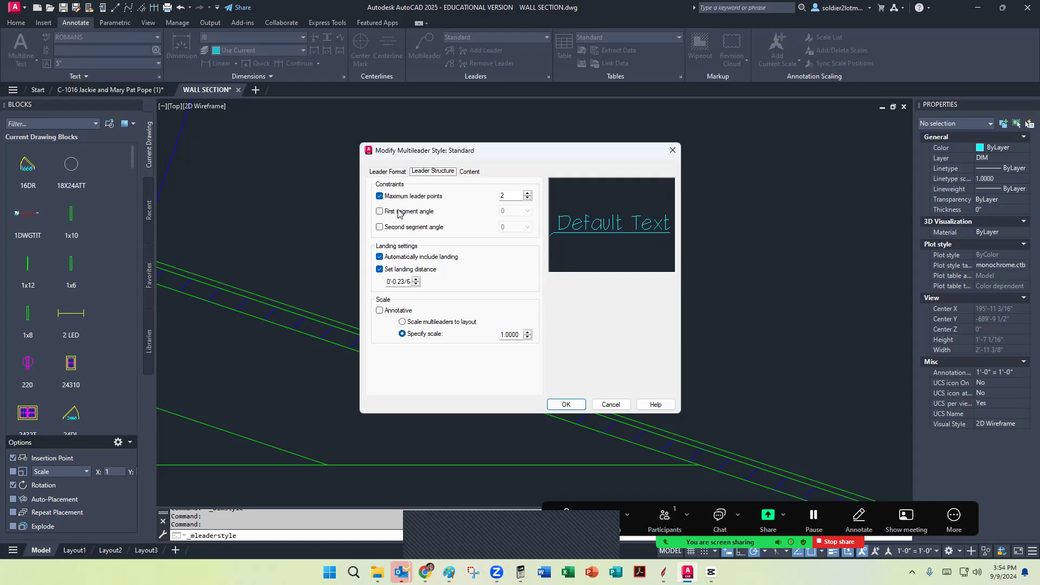
pyautogui.click(382, 172)
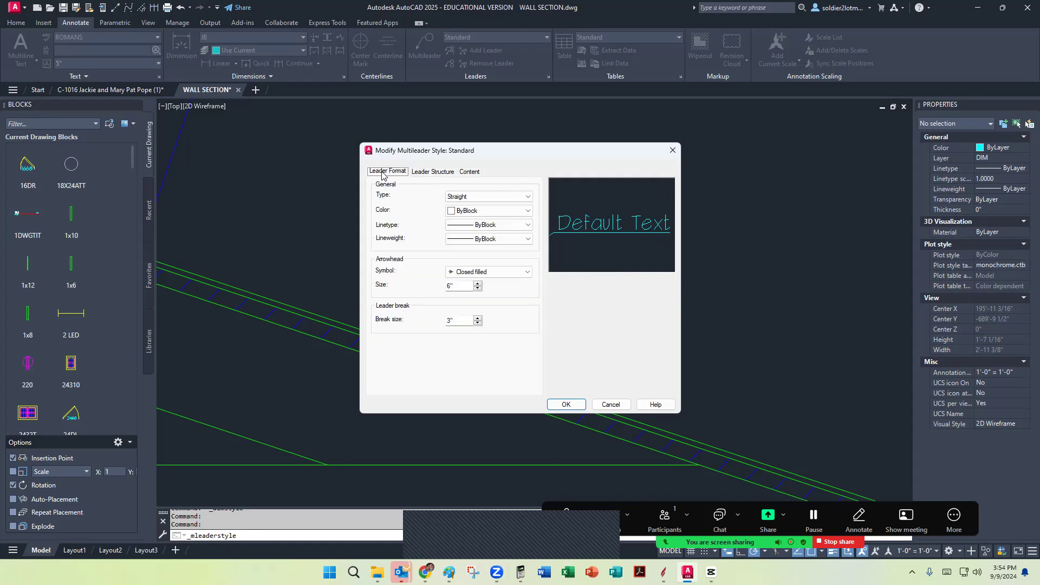
pyautogui.click(494, 211)
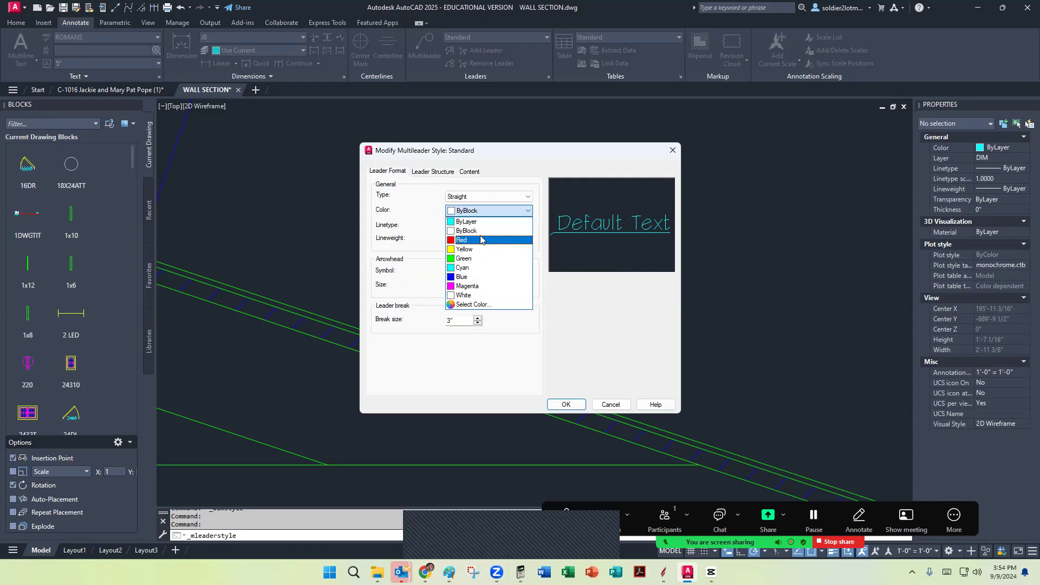
pyautogui.click(480, 268)
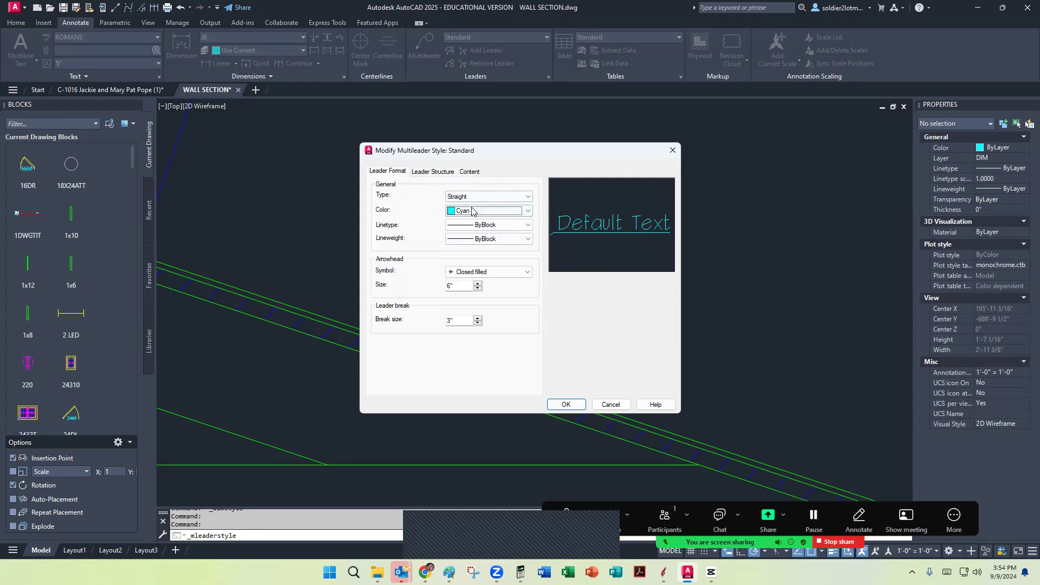
# Set the multileader style's landing distance to 3" and save the modified Standard style
pyautogui.click(430, 172)
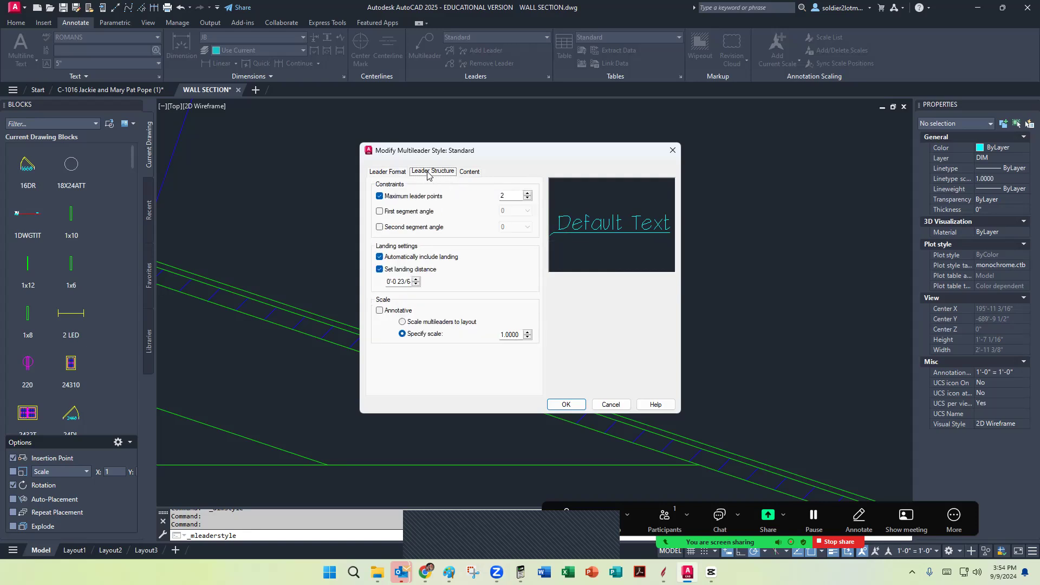
pyautogui.click(401, 281)
pyautogui.doubleClick(402, 281)
pyautogui.write('3')
pyautogui.press('Tab')
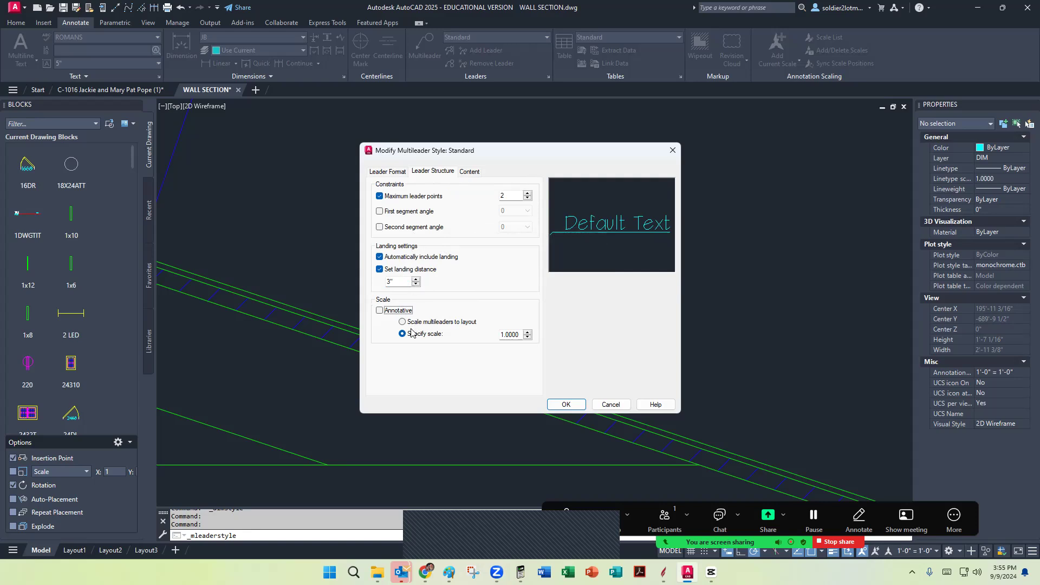
pyautogui.click(468, 172)
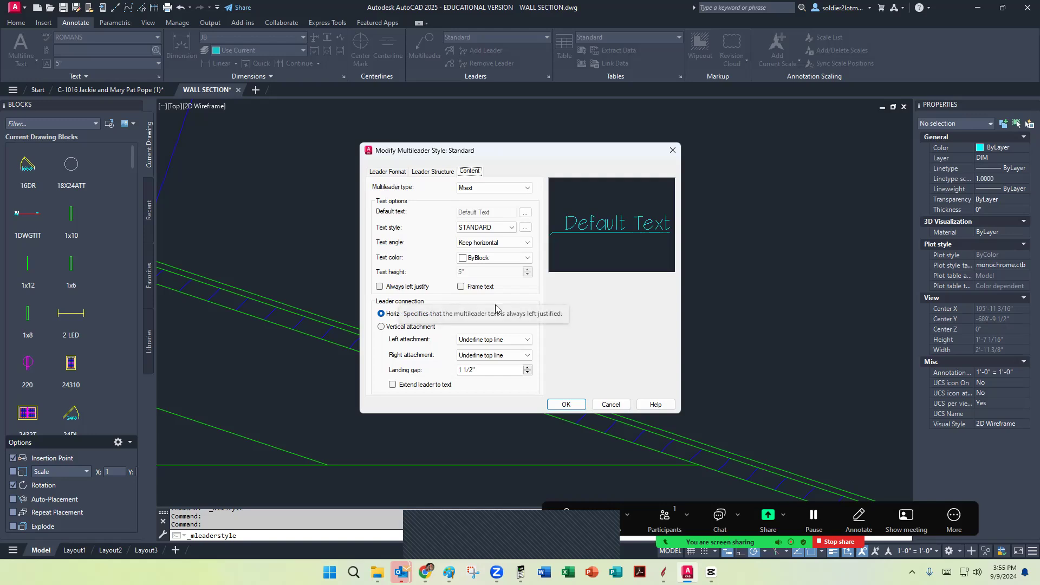
pyautogui.click(553, 404)
pyautogui.click(573, 349)
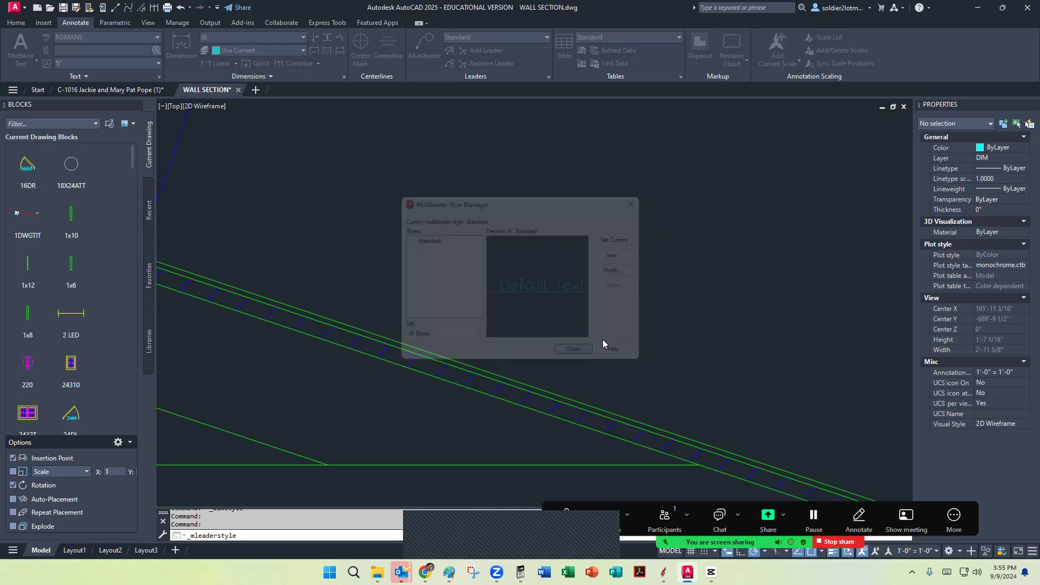
# Place a multileader with its arrowhead on the roof surface near the break line and its landing above the roof
pyautogui.click(430, 47)
pyautogui.scroll(-5, 532, 224)
pyautogui.scroll(3, 481, 228)
pyautogui.click(412, 260)
pyautogui.scroll(-2, 412, 260)
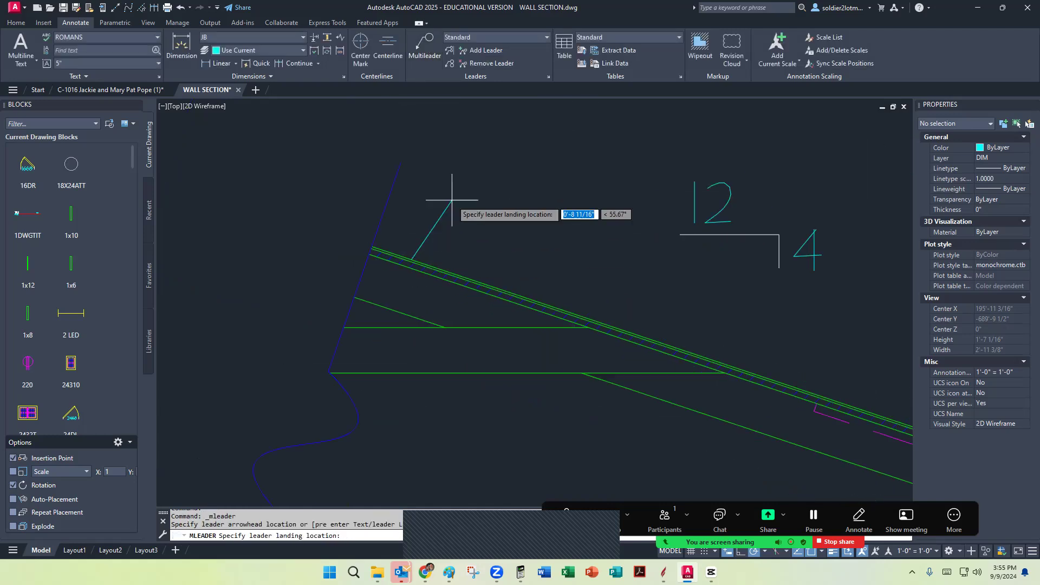
pyautogui.scroll(-3, 458, 204)
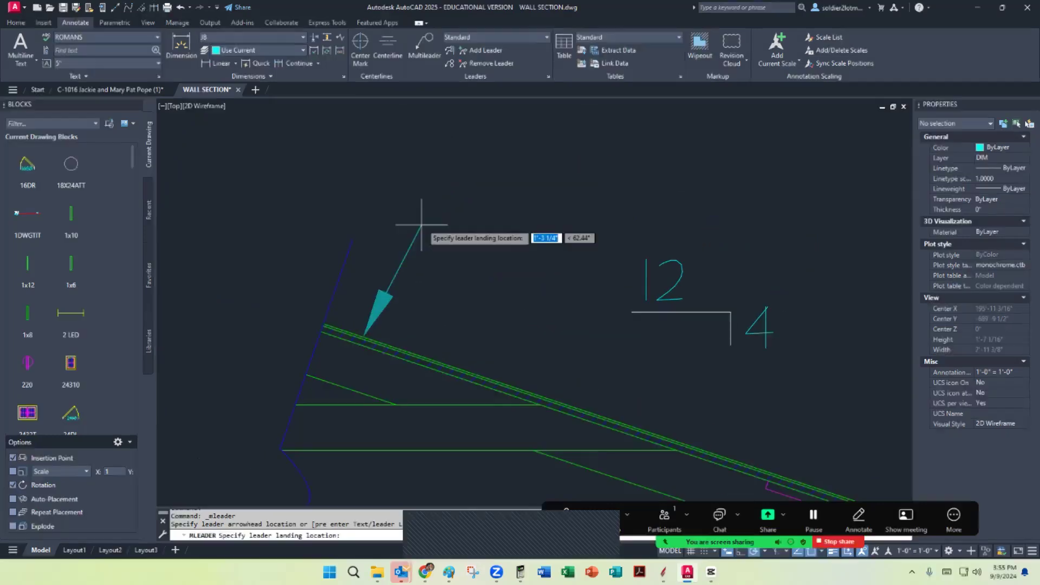
pyautogui.click(439, 195)
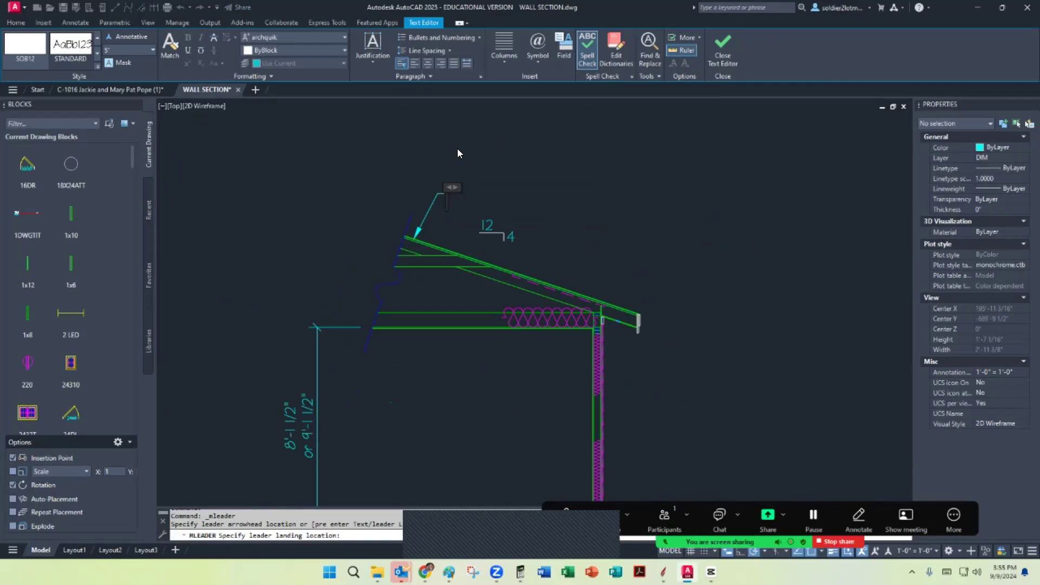
# Check the roofing note in the WALL PART NAMES reference and enter ROOFING MATERIALS as the leader note's first line, replacing the misspelled lowercase text
pyautogui.scroll(-5, 504, 271)
pyautogui.scroll(5, 551, 232)
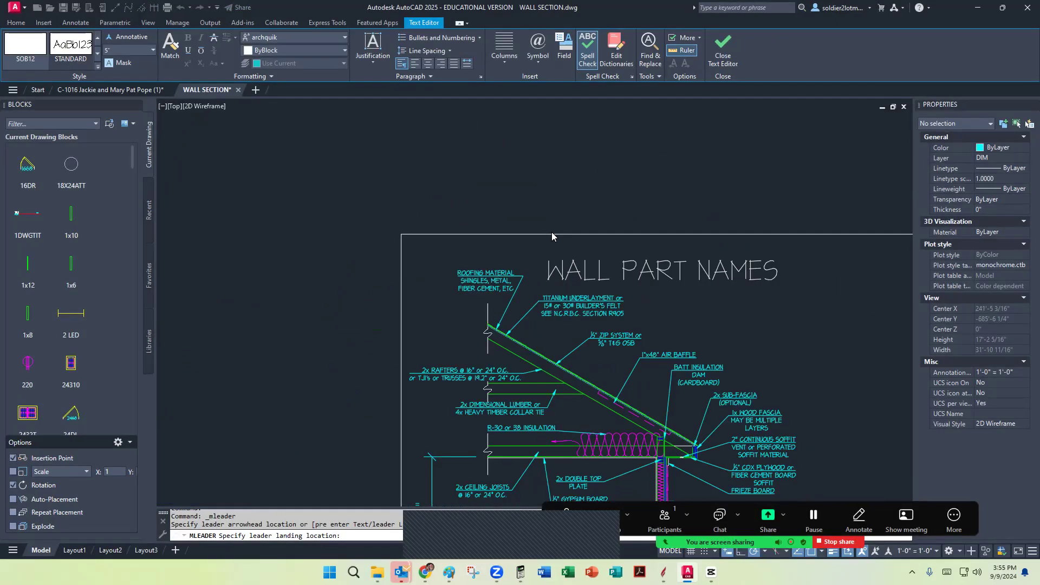
pyautogui.scroll(-6, 551, 232)
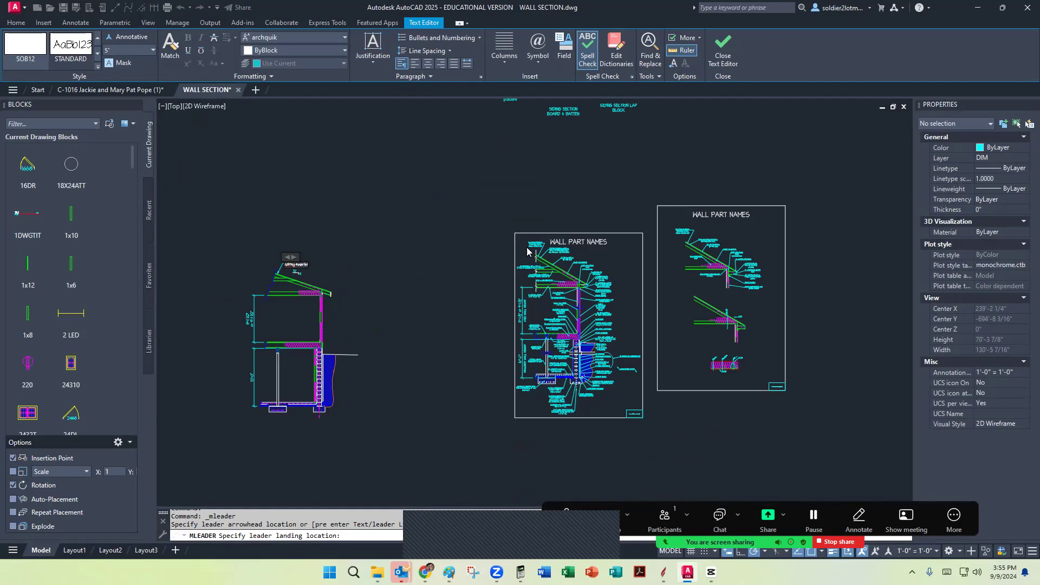
pyautogui.scroll(8, 534, 234)
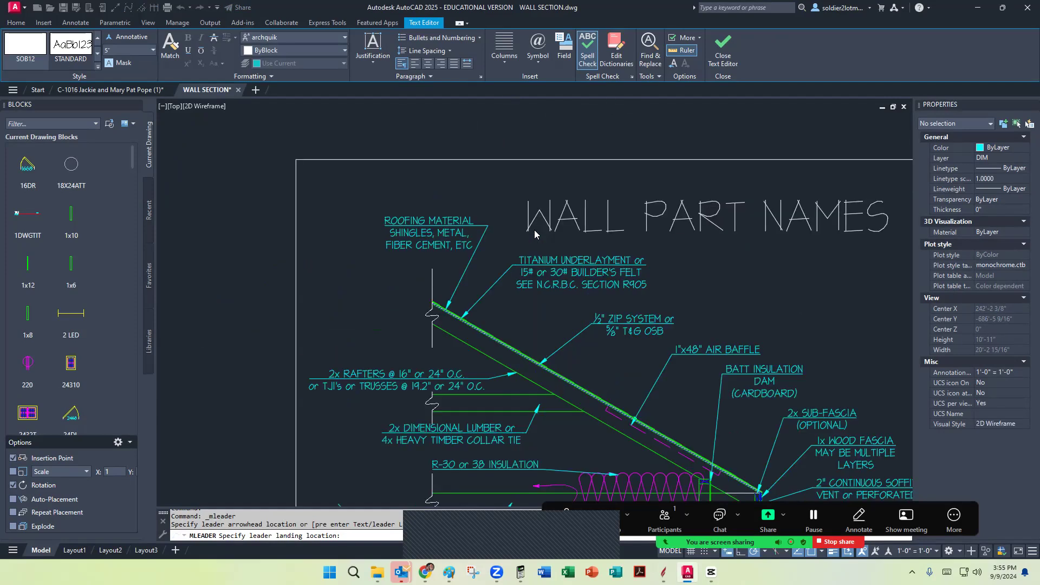
pyautogui.scroll(-6, 535, 234)
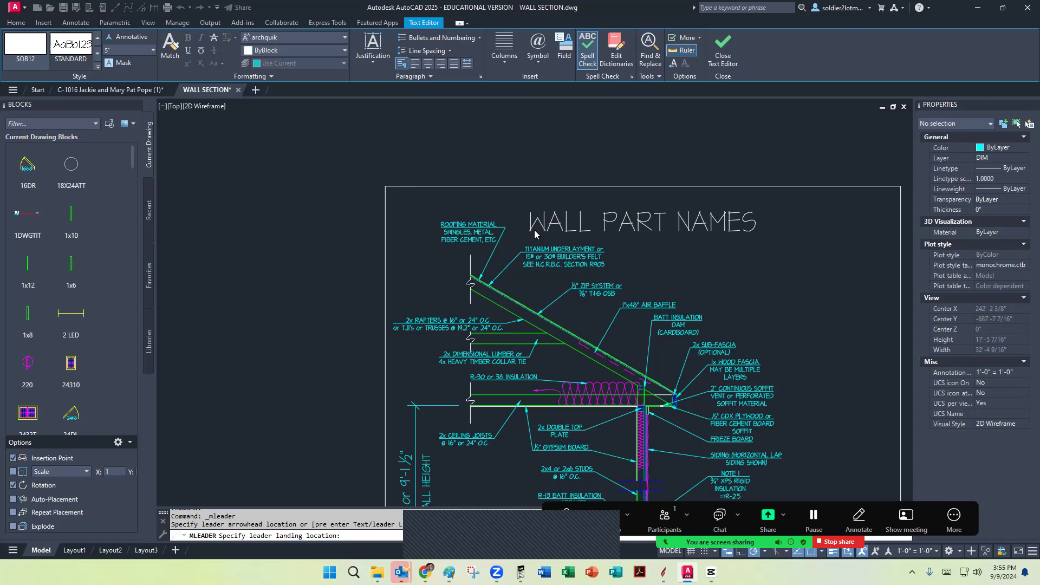
pyautogui.scroll(5, 254, 253)
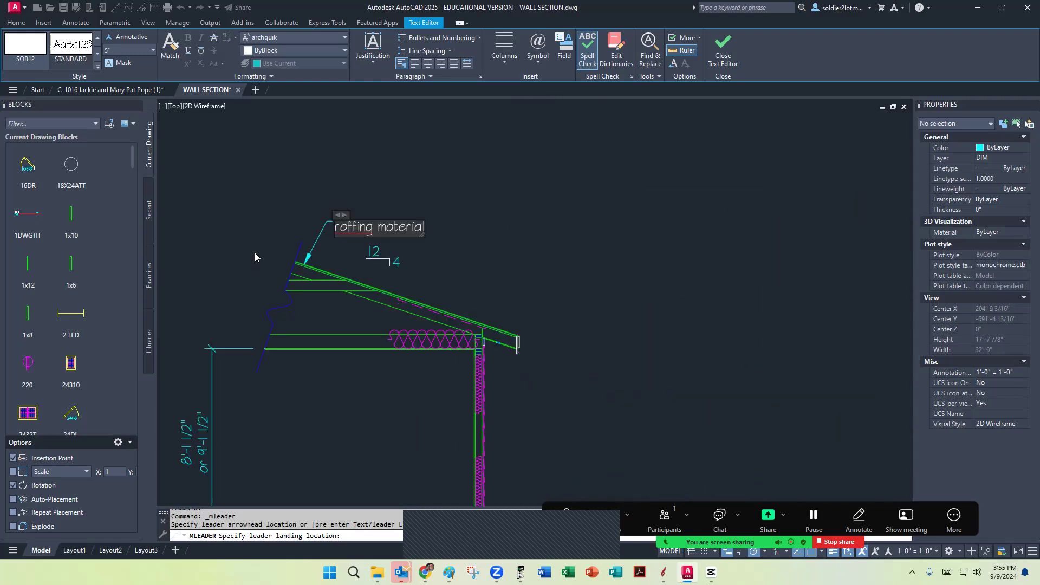
pyautogui.press('BackSpace')
pyautogui.press('BackSpace')
pyautogui.press('BackSpace')
pyautogui.press('BackSpace')
pyautogui.press('BackSpace')
pyautogui.press('BackSpace')
pyautogui.press('BackSpace')
pyautogui.press('BackSpace')
pyautogui.press('BackSpace')
pyautogui.press('BackSpace')
pyautogui.press('BackSpace')
pyautogui.press('BackSpace')
pyautogui.press('BackSpace')
pyautogui.press('BackSpace')
pyautogui.press('BackSpace')
pyautogui.press('BackSpace')
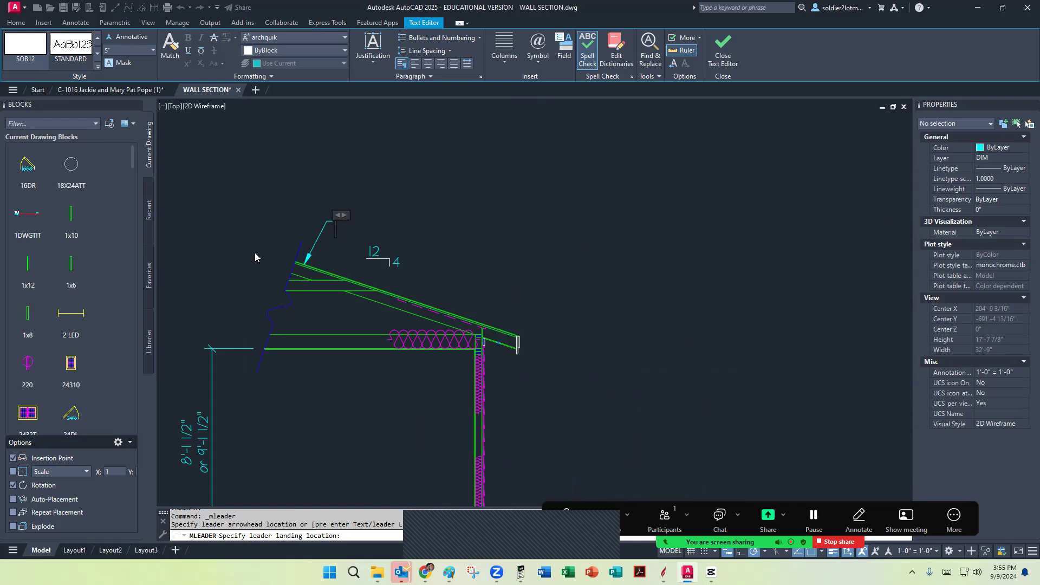
pyautogui.write('ROOFING')
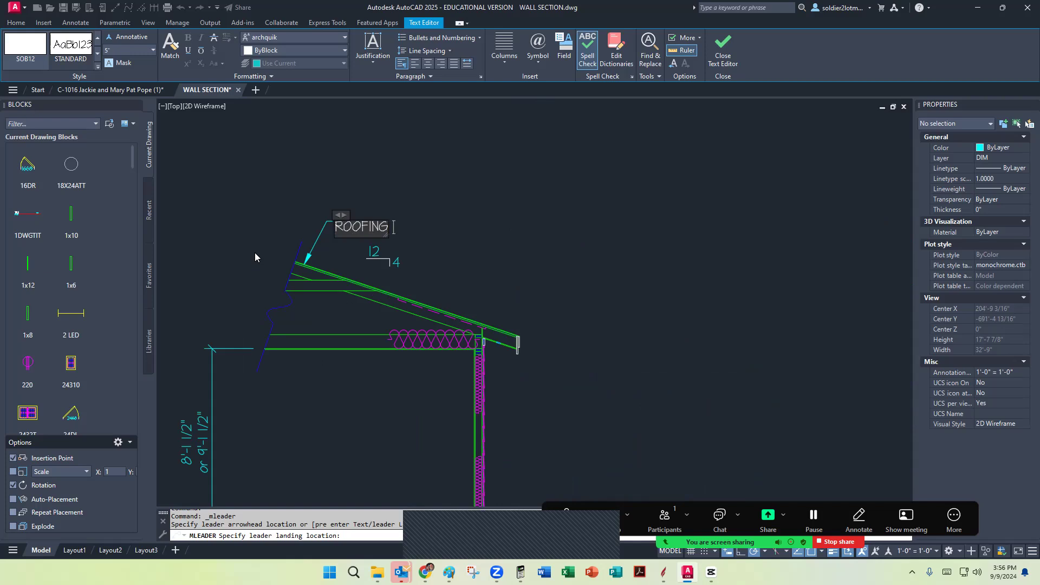
pyautogui.write(' MATERIALS')
pyautogui.press('Return')
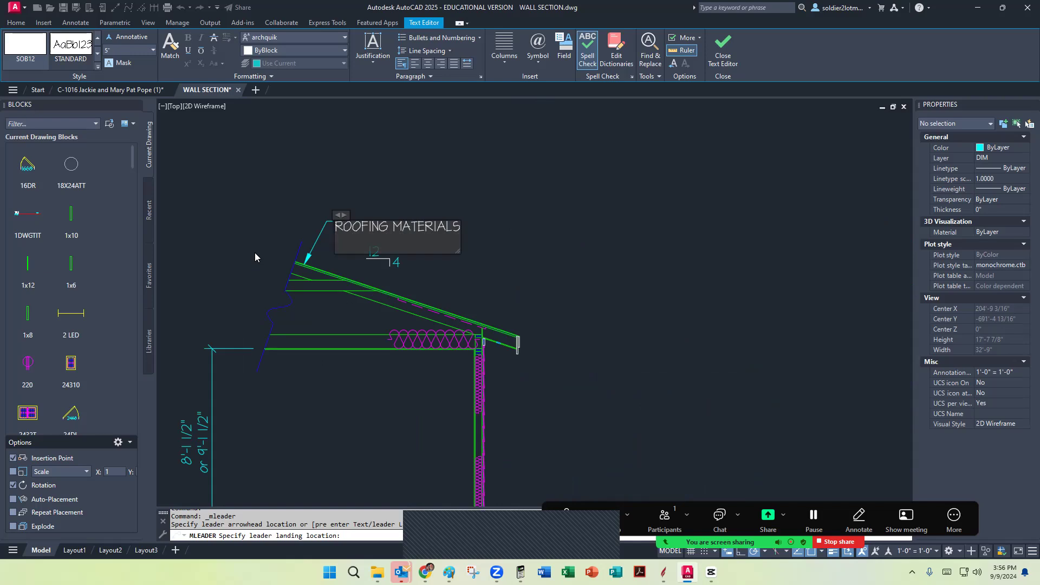
# Add the lines "SHINGLES, METAL," and "FIBER CEMENT, ETC" to the roofing note and finish the leader text
pyautogui.write('SHINGLES, METAL,')
pyautogui.press('Return')
pyautogui.write('FU')
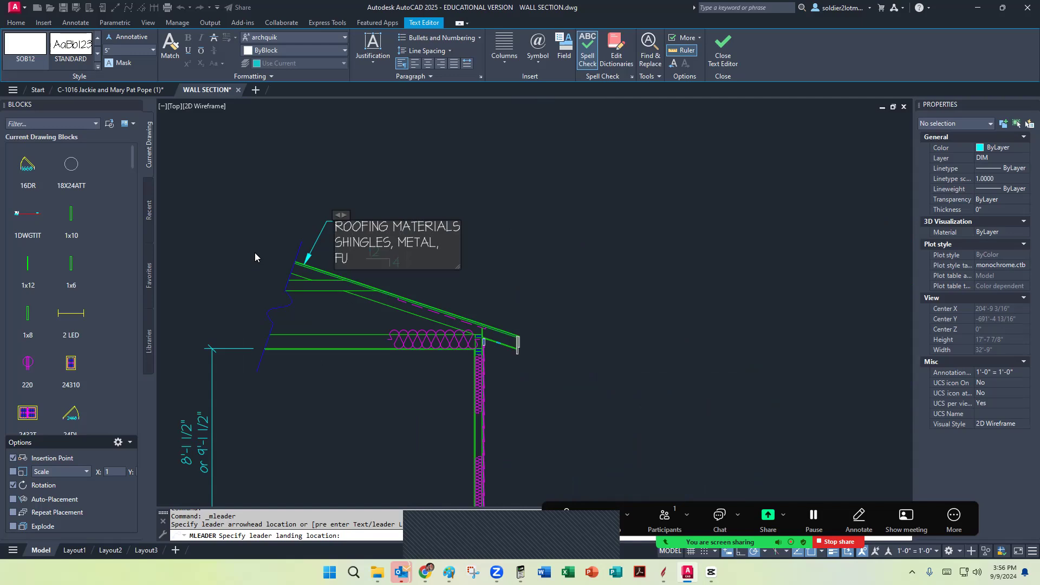
pyautogui.write('BER CEMENT')
pyautogui.press('BackSpace')
pyautogui.press('BackSpace')
pyautogui.press('BackSpace')
pyautogui.press('BackSpace')
pyautogui.press('BackSpace')
pyautogui.press('BackSpace')
pyautogui.press('BackSpace')
pyautogui.press('BackSpace')
pyautogui.press('BackSpace')
pyautogui.press('BackSpace')
pyautogui.press('BackSpace')
pyautogui.write('IBER CEMENT, ETC')
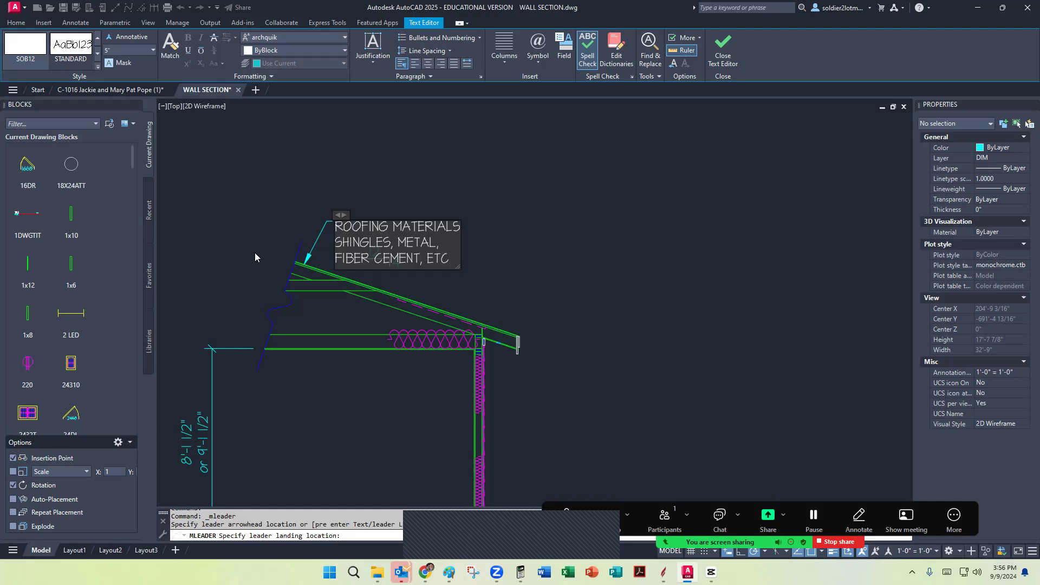
pyautogui.click(503, 241)
# Move the roofing note to the left side of its leader, clear of the 12/4 roof pitch symbol
pyautogui.click(415, 250)
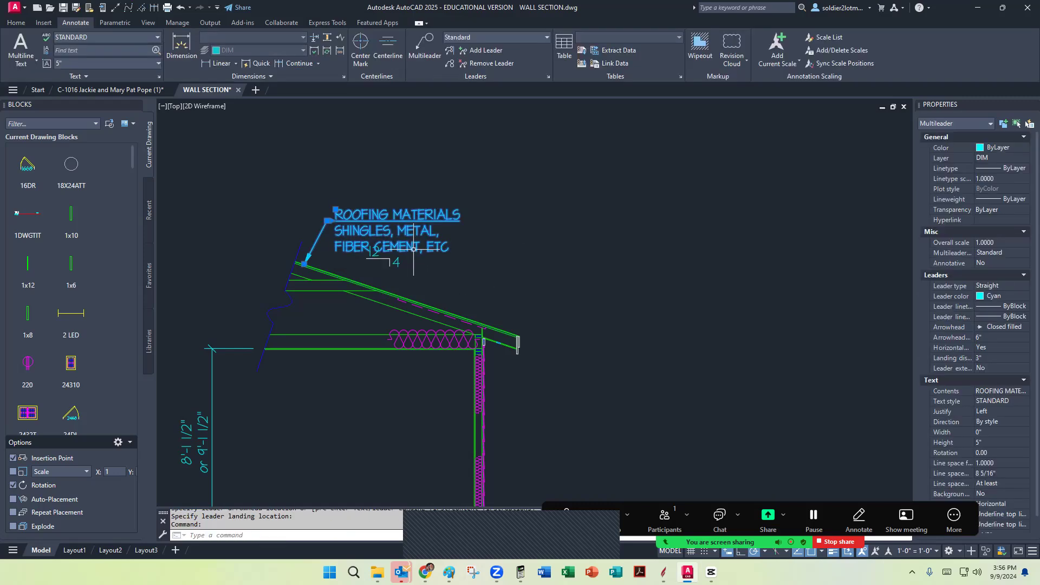
pyautogui.scroll(1, 474, 241)
pyautogui.scroll(5, 456, 241)
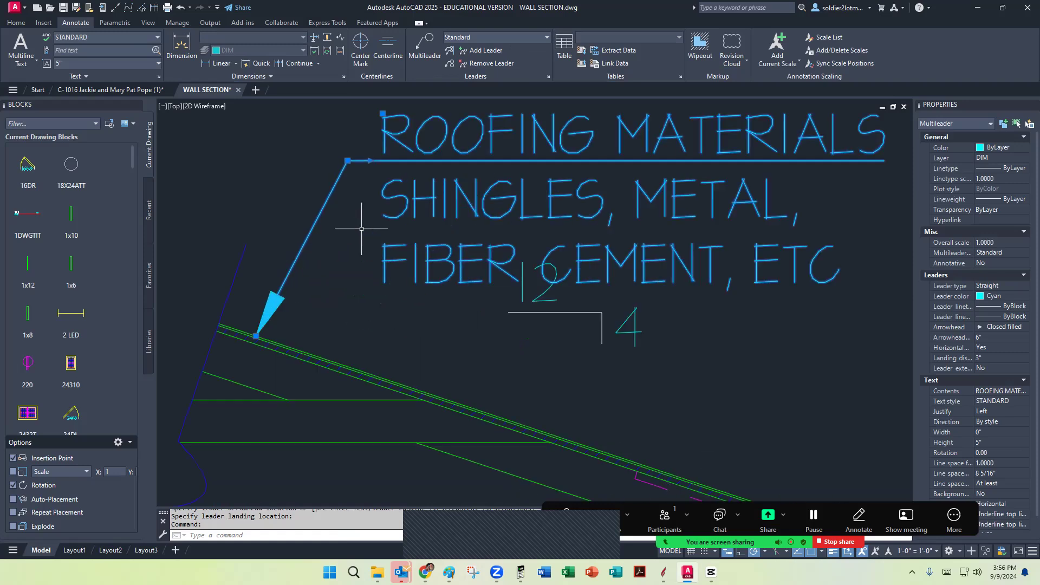
pyautogui.scroll(-2, 474, 205)
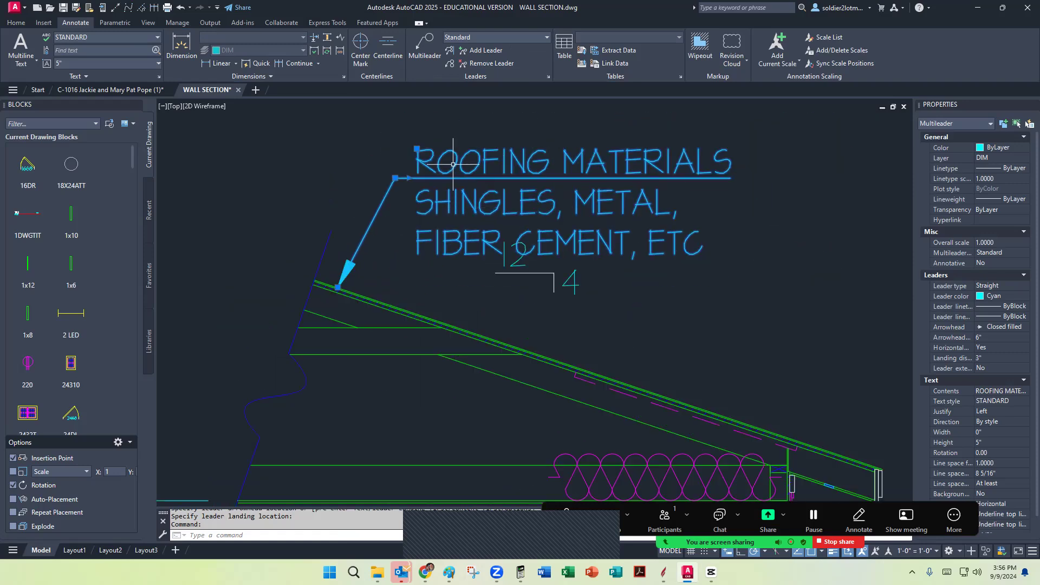
pyautogui.click(417, 148)
pyautogui.moveTo(314, 130); pyautogui.dragTo(511, 175, button='middle')
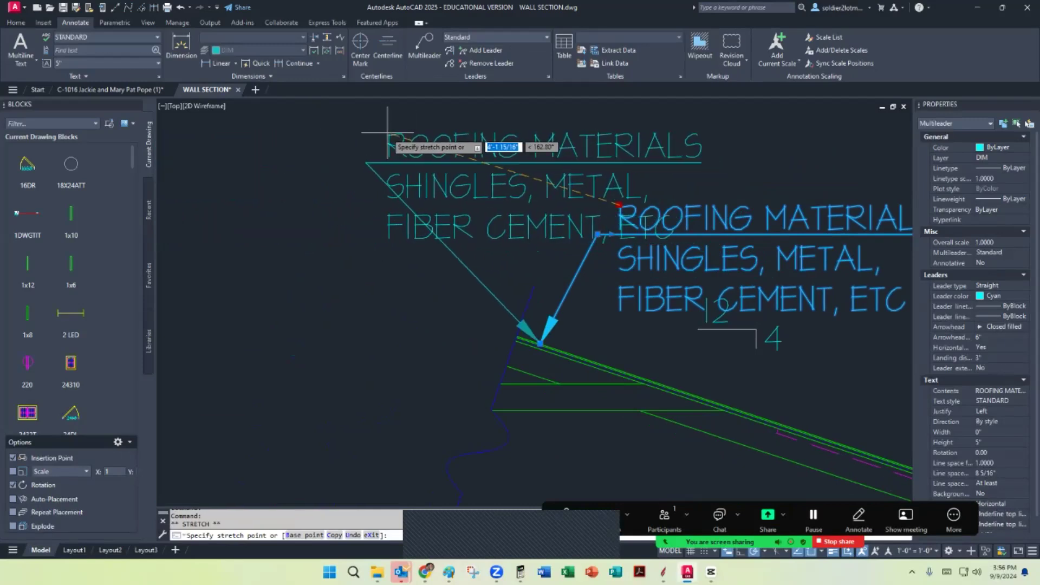
pyautogui.scroll(-4, 485, 212)
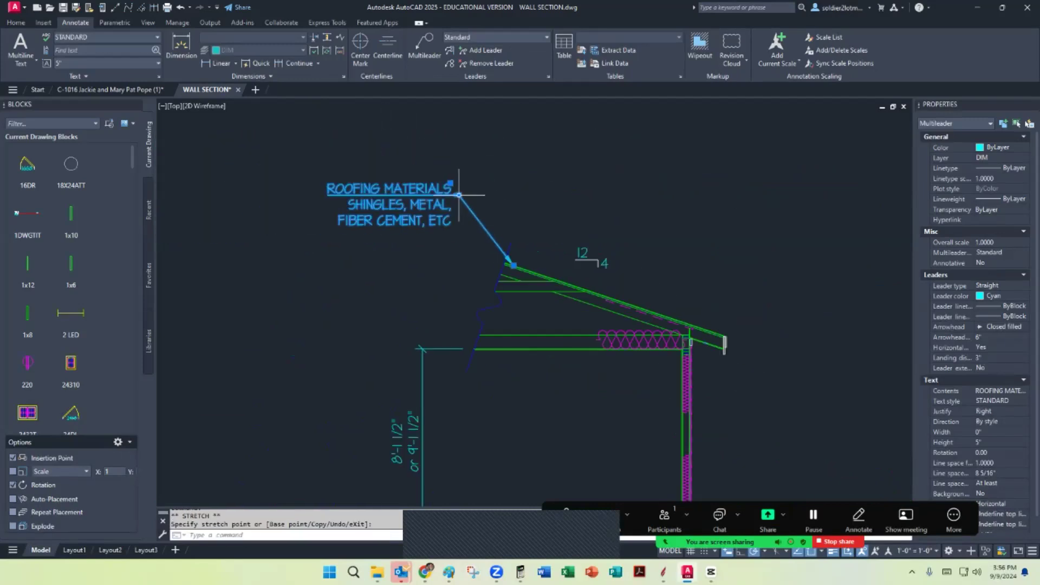
pyautogui.click(528, 204)
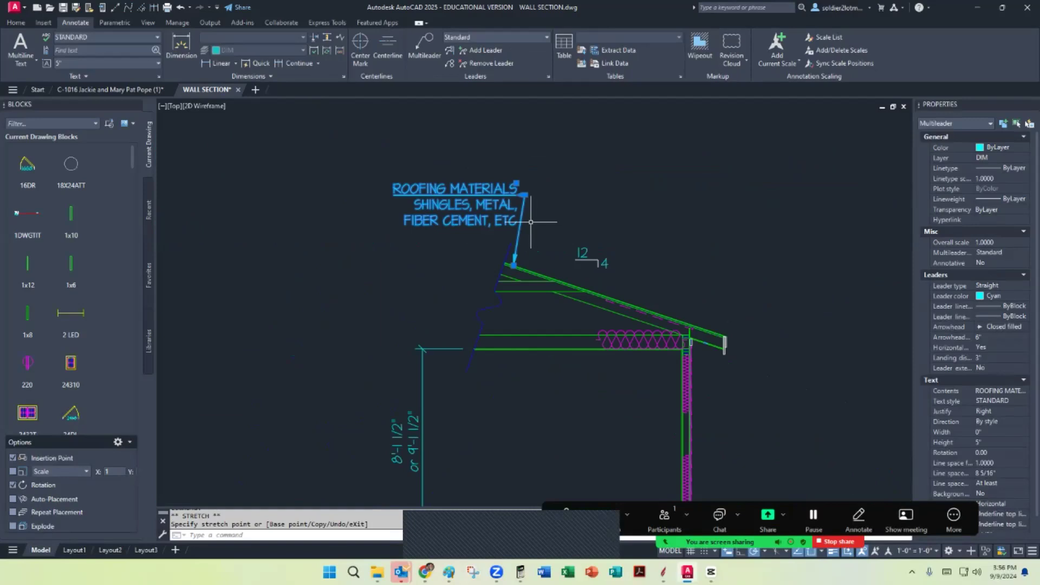
# Lengthen the roofing leader's landing to 5 15/16" so its text sits farther from the leader line
pyautogui.scroll(4, 531, 222)
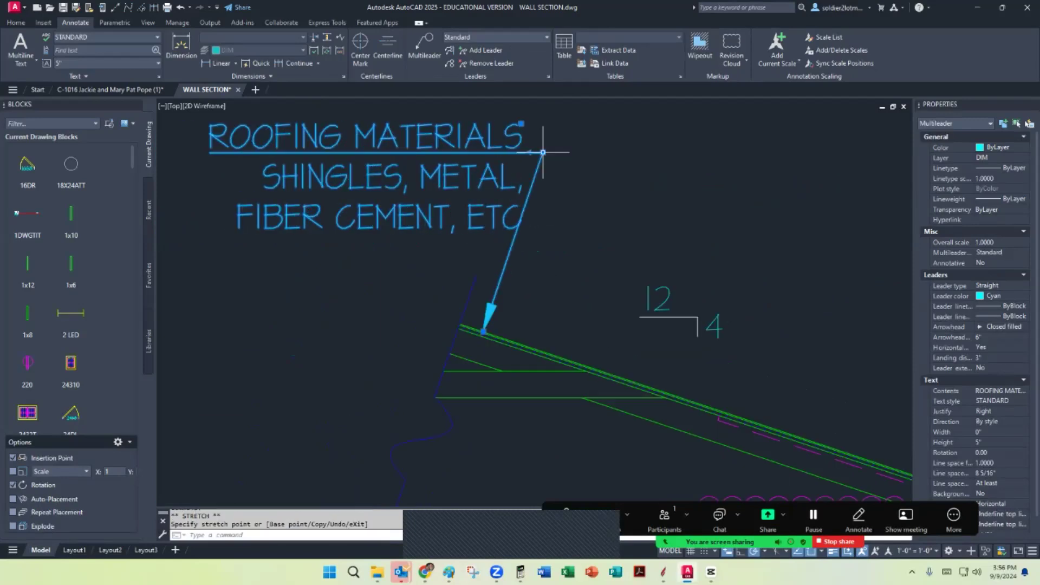
pyautogui.scroll(5, 520, 239)
pyautogui.scroll(-5, 516, 196)
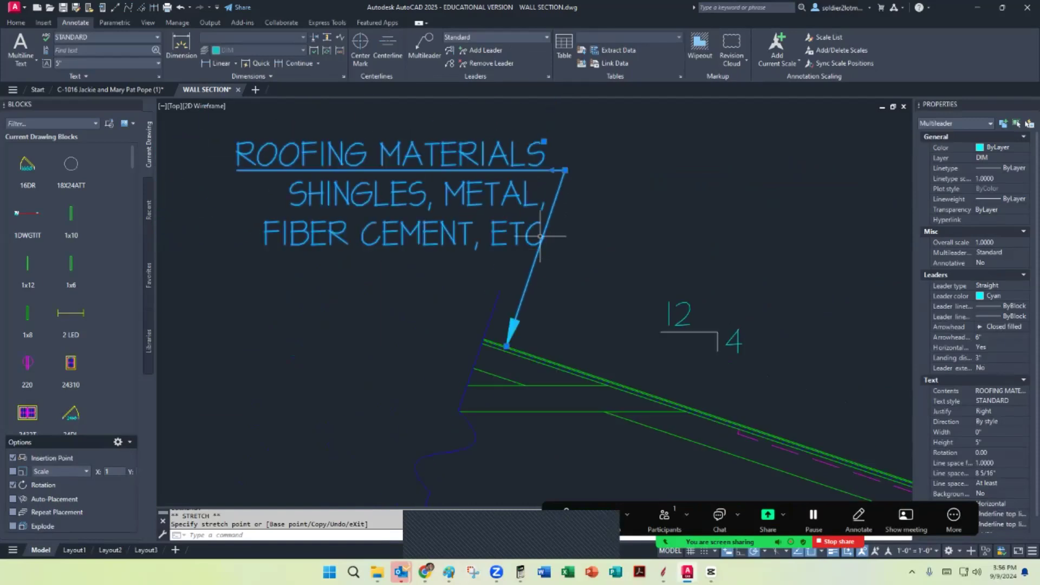
pyautogui.click(551, 171)
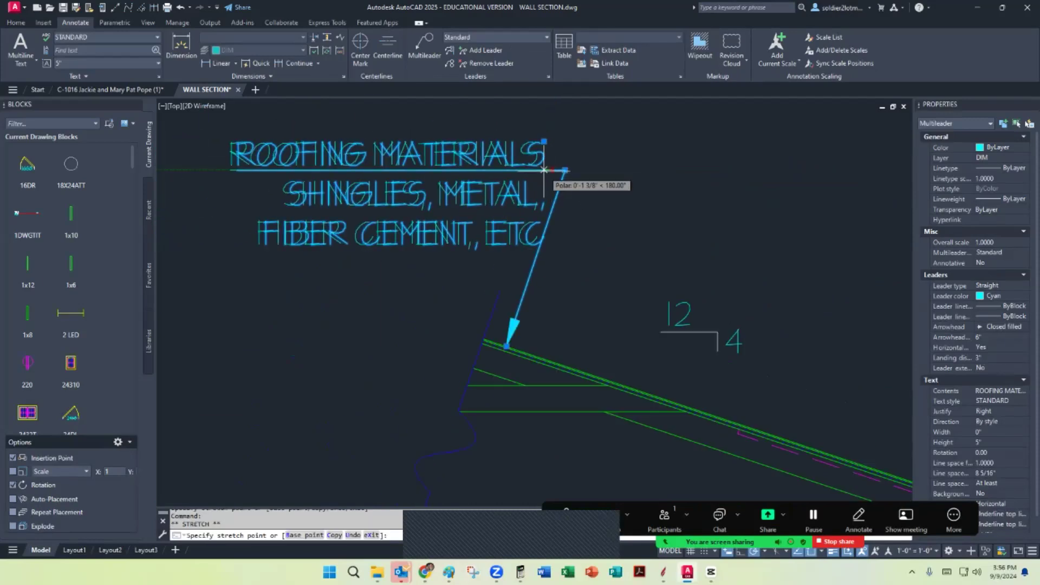
pyautogui.click(537, 171)
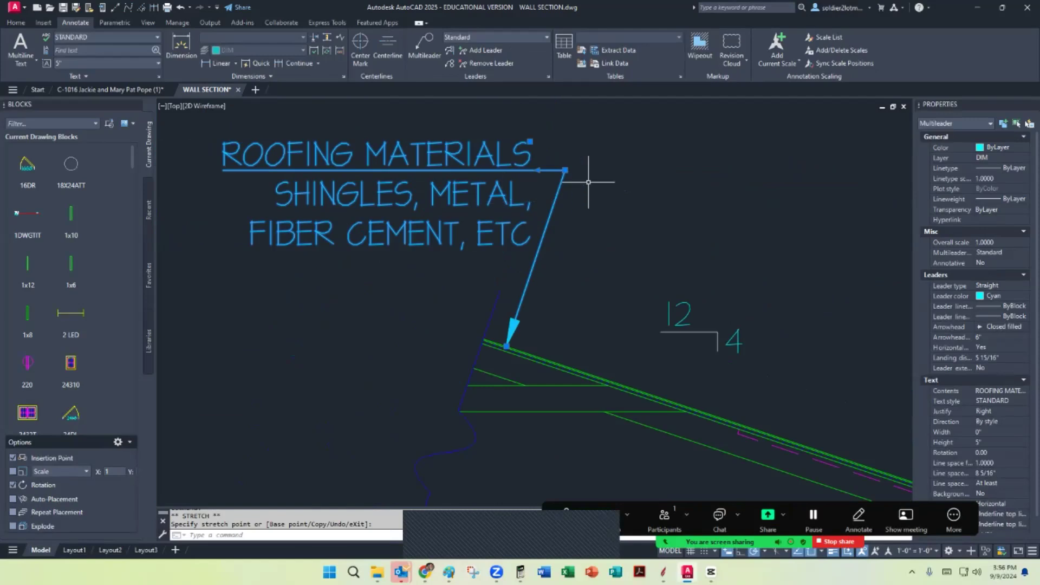
pyautogui.press('Escape')
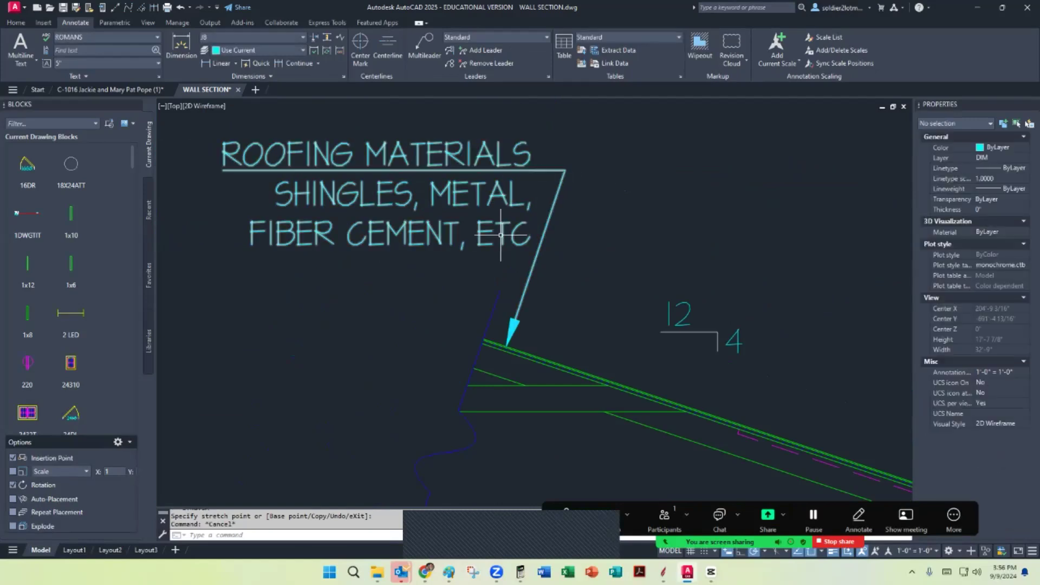
# Set the roofing note's text justification to Center
pyautogui.click(463, 239)
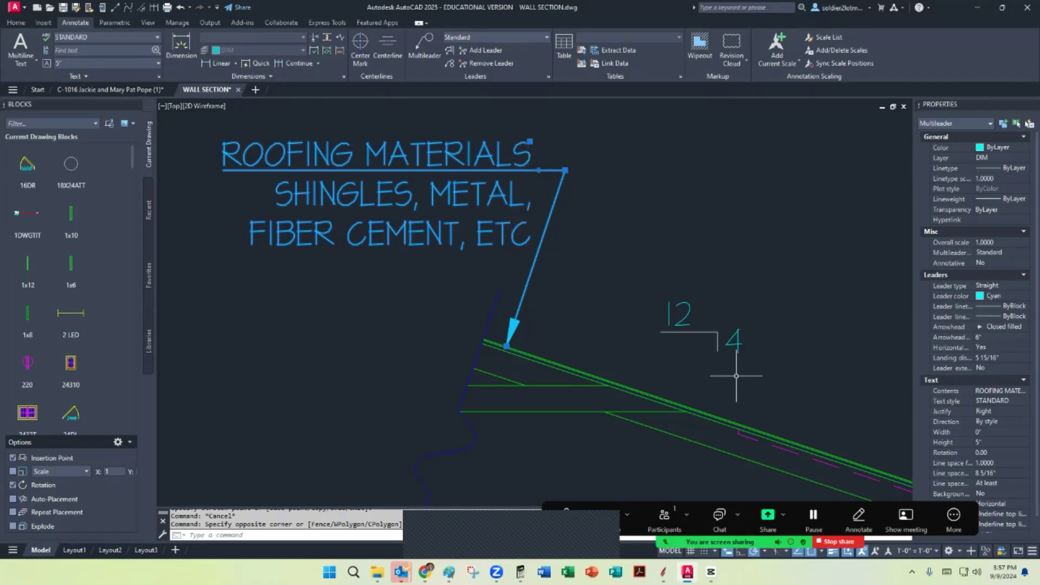
pyautogui.click(1003, 412)
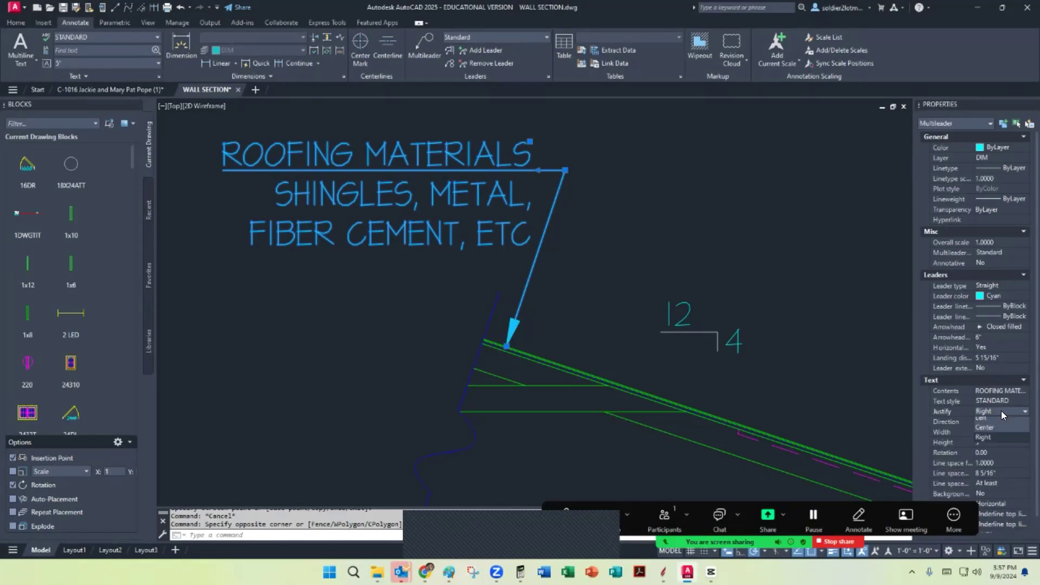
pyautogui.click(996, 427)
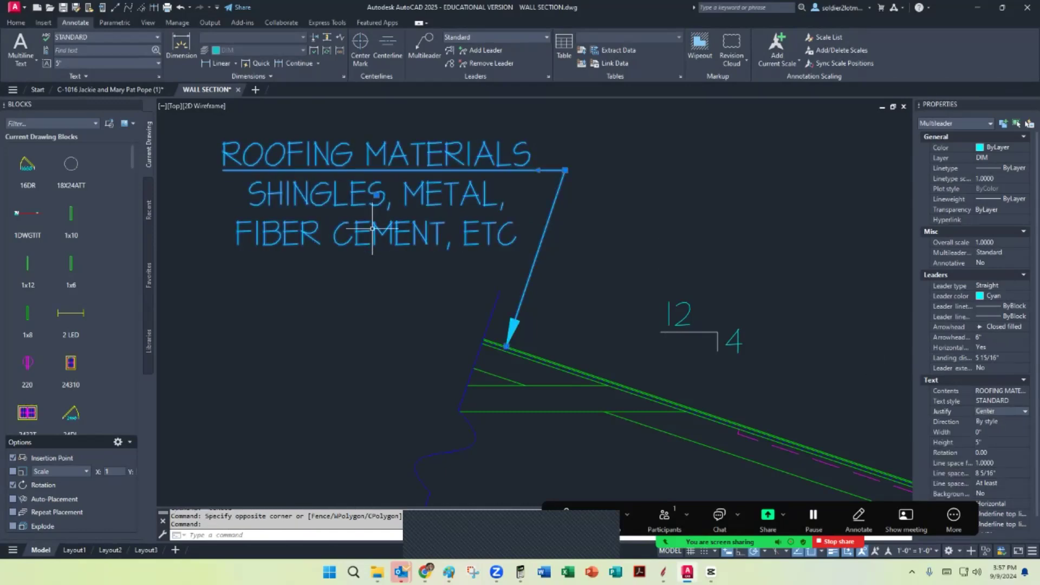
pyautogui.press('Escape')
pyautogui.scroll(-4, 348, 228)
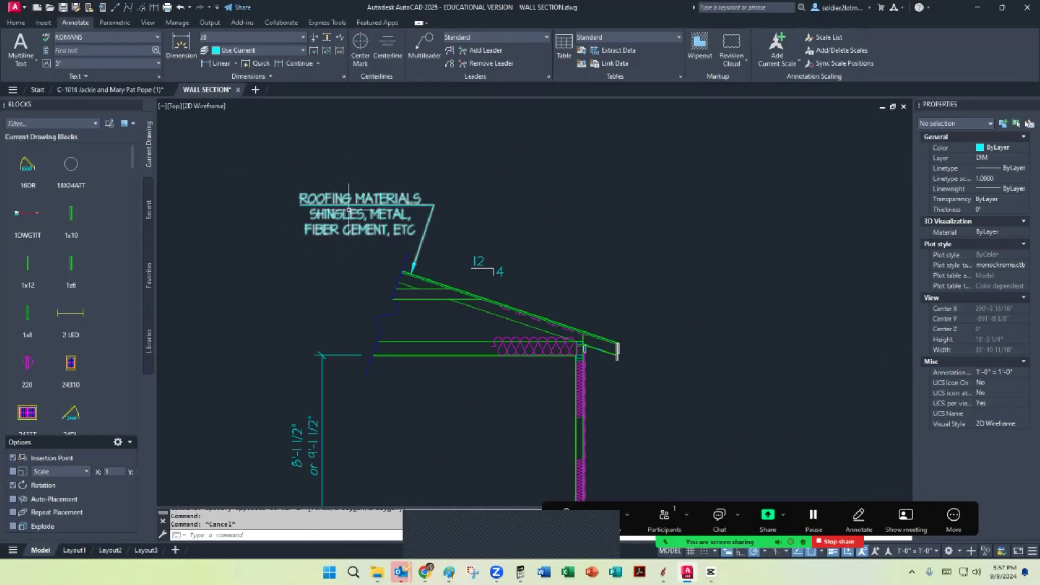
# Add a multileader reading COLLAR TIE, with its arrowhead on the collar tie and its landing above the roof
pyautogui.click(22, 21)
pyautogui.click(341, 51)
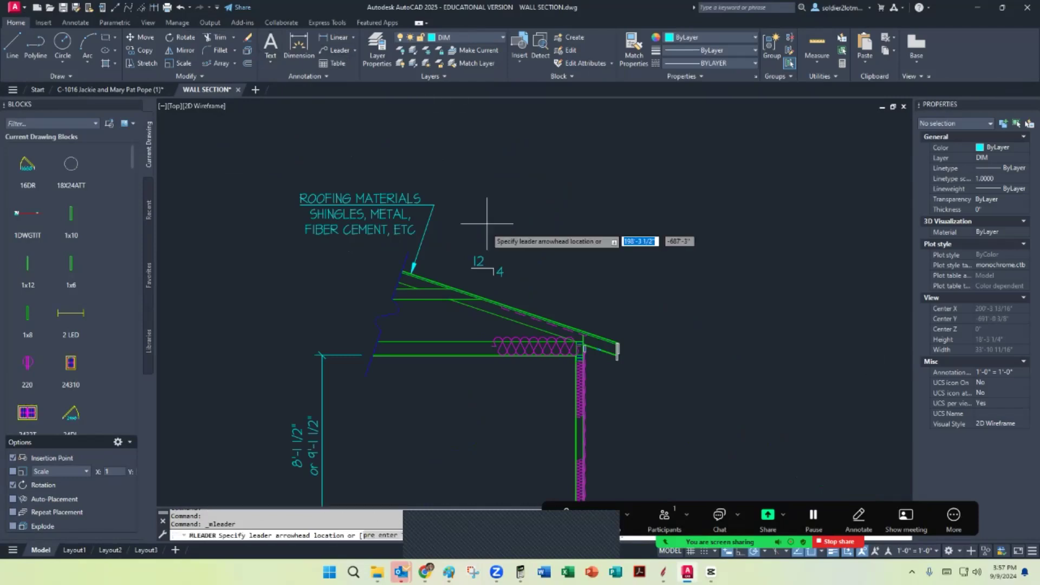
pyautogui.scroll(3, 460, 268)
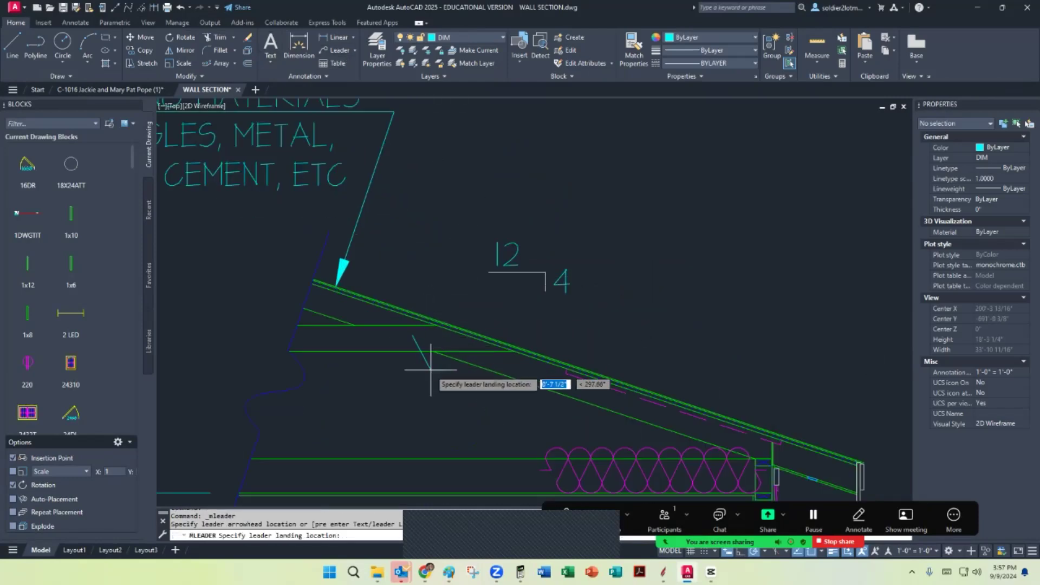
pyautogui.click(414, 333)
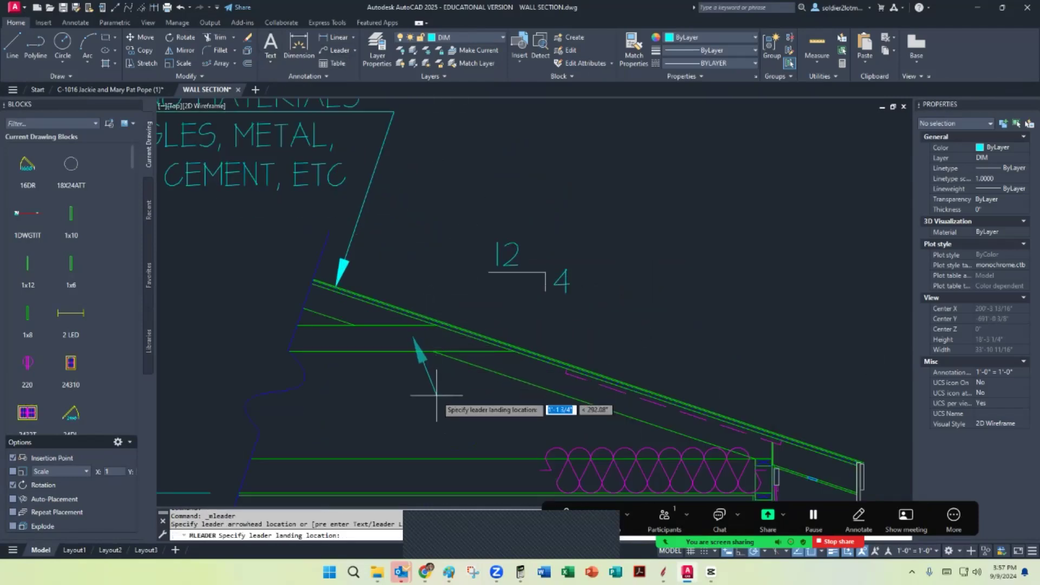
pyautogui.click(470, 198)
pyautogui.write('COL')
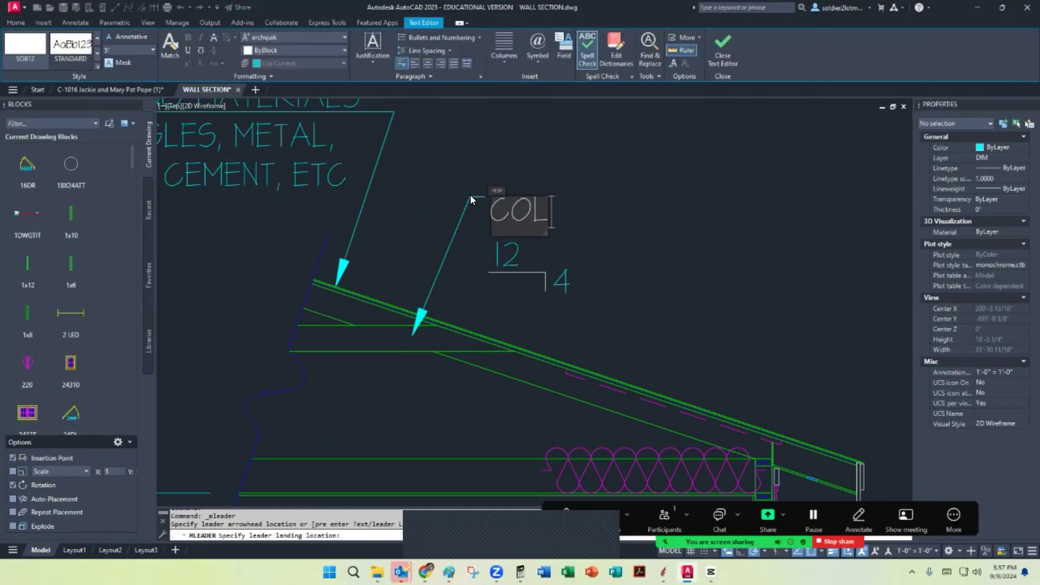
pyautogui.write('LAR TIE')
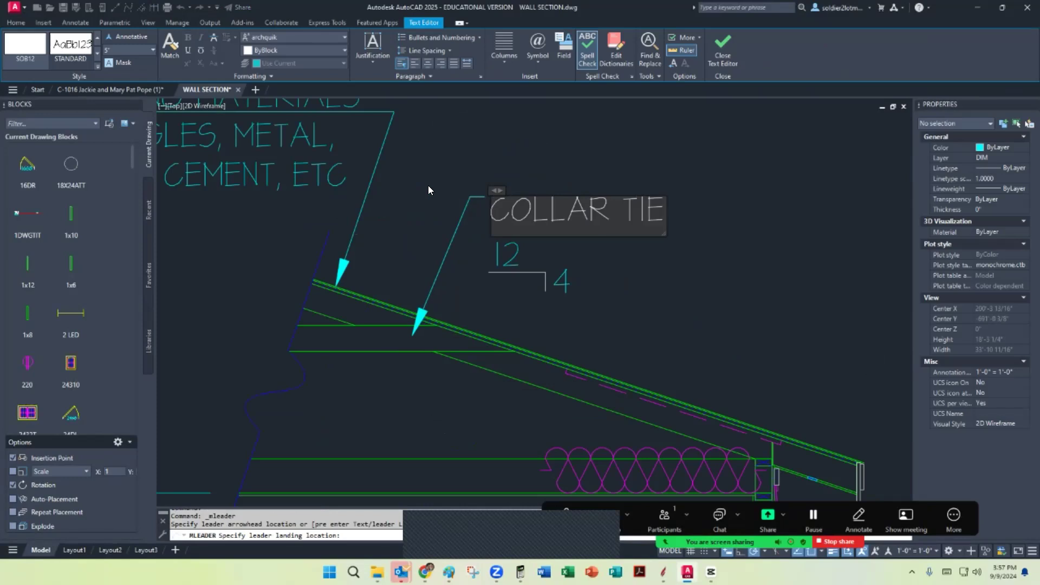
pyautogui.click(495, 160)
# Match the properties of the roofing note onto the COLLAR TIE leader
pyautogui.click(634, 49)
pyautogui.click(381, 151)
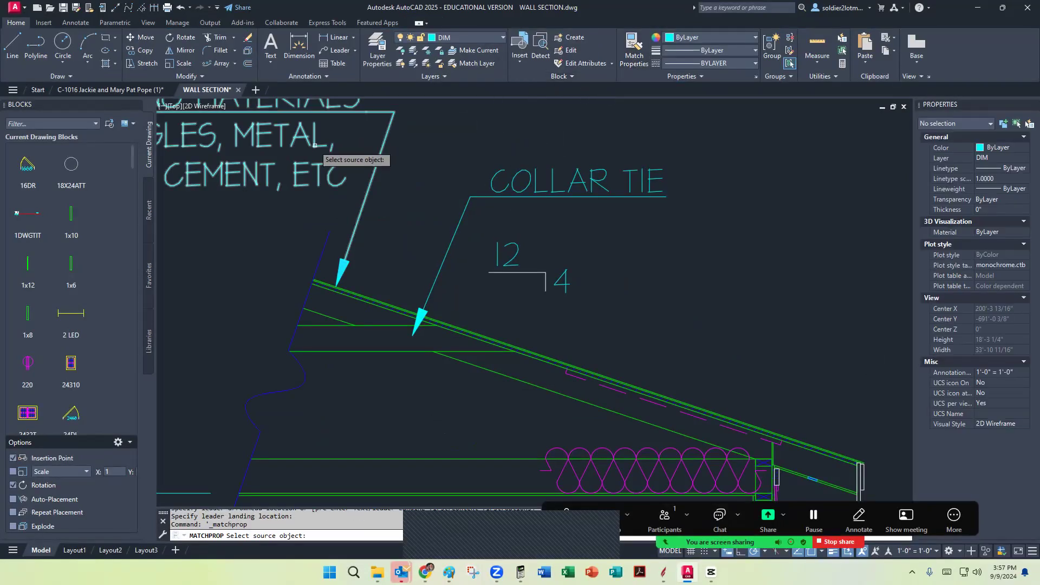
pyautogui.click(503, 189)
pyautogui.press('Escape')
# Shift the COLLAR TIE leader's text slightly to the left above the roof pitch symbol
pyautogui.scroll(-4, 504, 192)
pyautogui.scroll(7, 520, 203)
pyautogui.click(521, 205)
pyautogui.click(495, 155)
pyautogui.click(435, 179)
pyautogui.press('Escape')
pyautogui.scroll(-6, 412, 184)
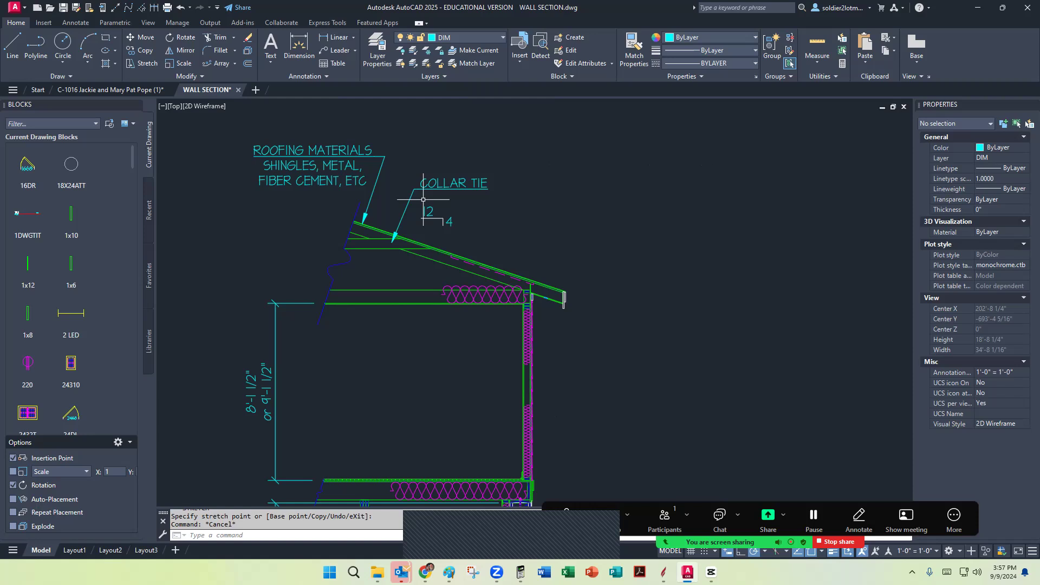
# Review the roof part labels on the WALL PART NAMES reference drawing
pyautogui.scroll(-8, 423, 199)
pyautogui.scroll(4, 436, 208)
pyautogui.scroll(4, 574, 195)
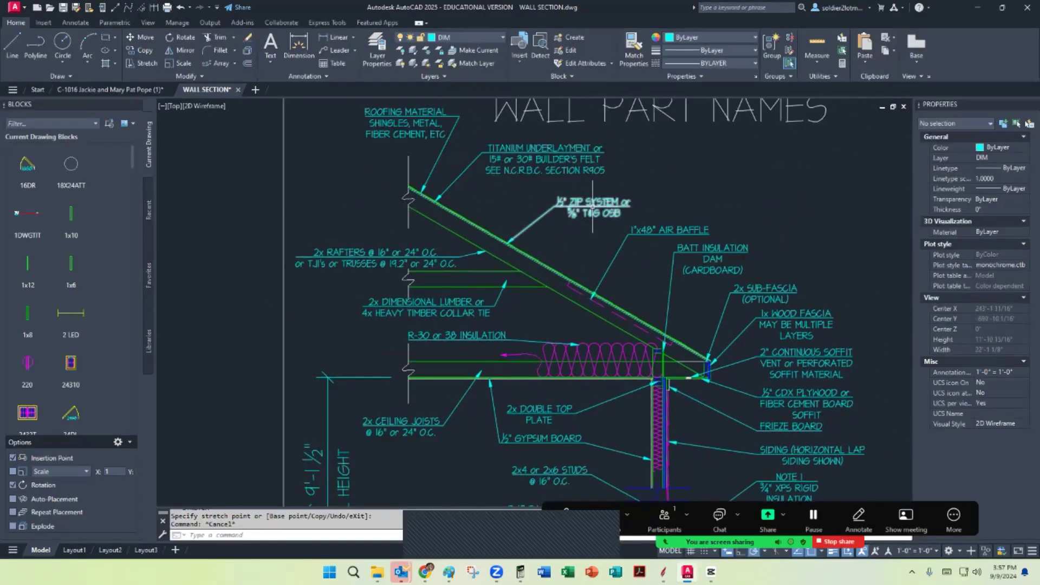
pyautogui.scroll(-2, 346, 263)
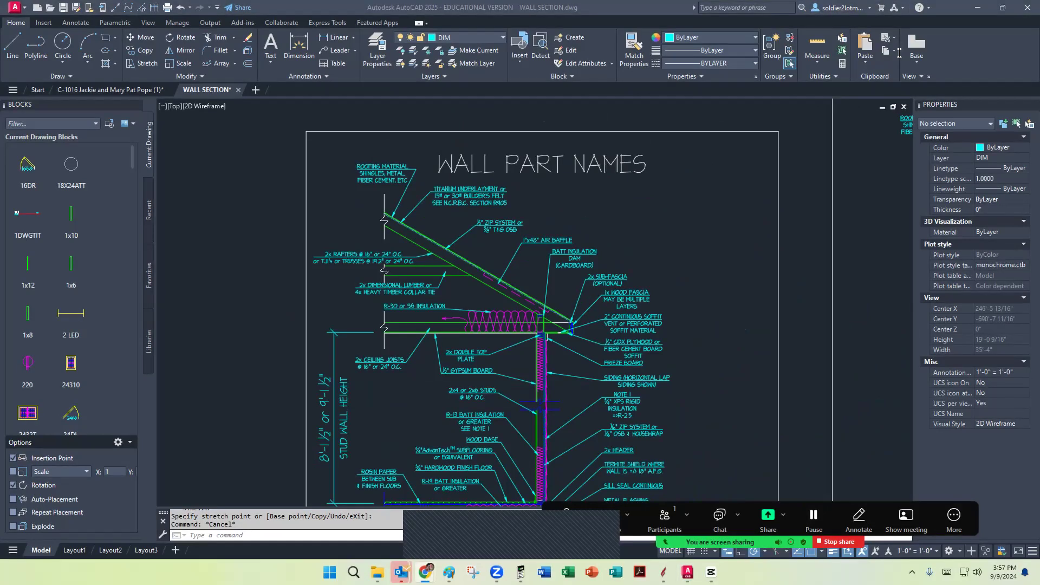
# Switch to Chrome and log back in to the college Moodle site after the session timeout
pyautogui.hotkey('alt', 'Tab')
pyautogui.doubleClick(407, 34)
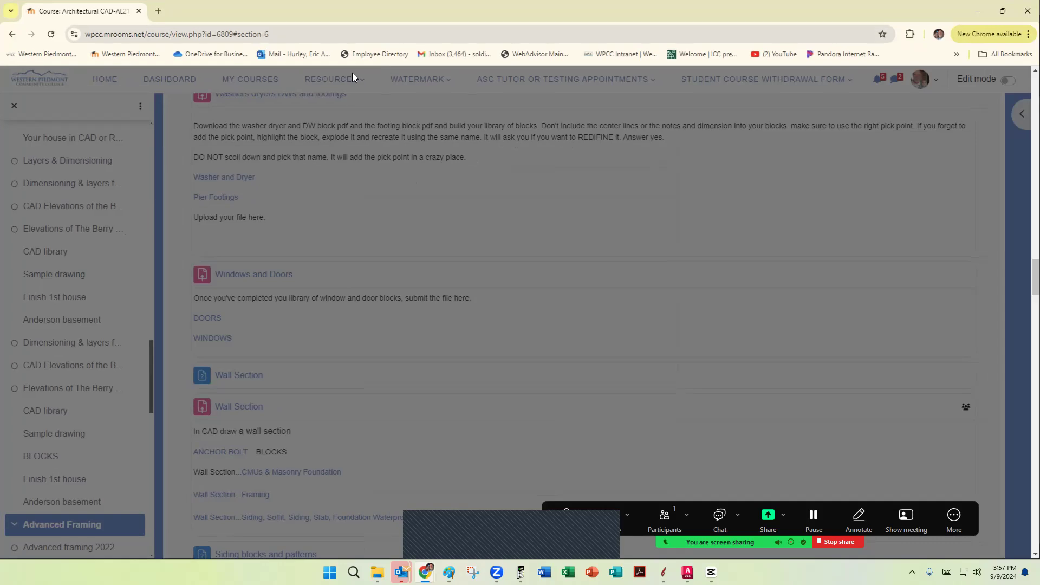
pyautogui.scroll(3, 295, 234)
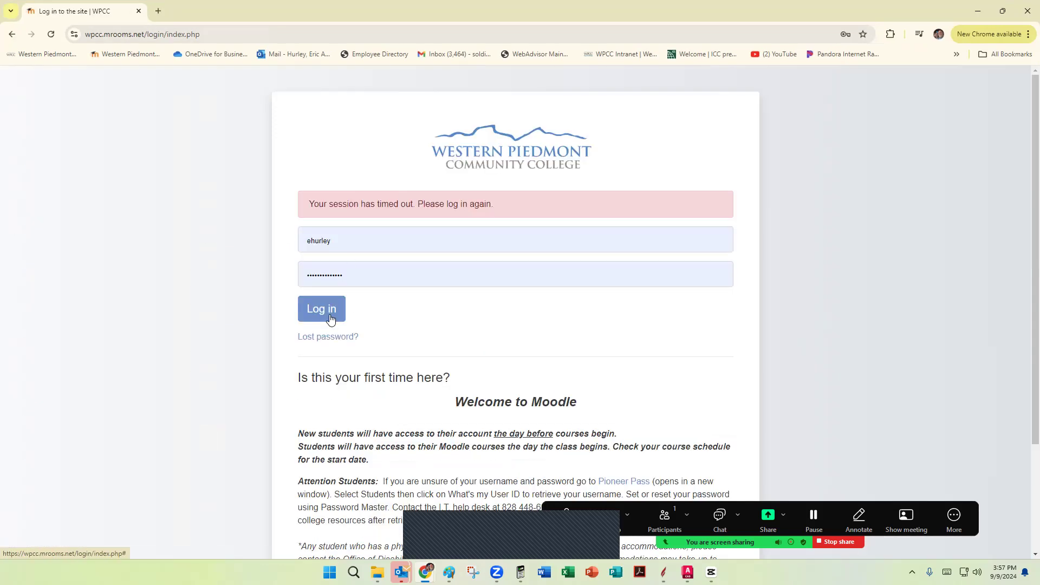
pyautogui.click(330, 319)
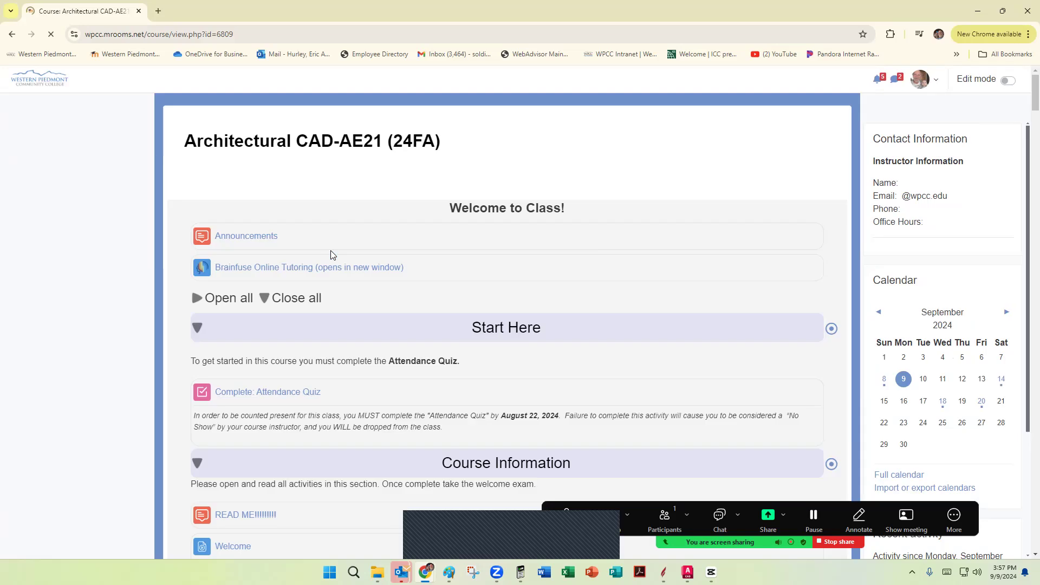
# Find the Wall Section assignment in the course's Blocks section and open its attached Wall Section.pdf
pyautogui.scroll(-10, 326, 249)
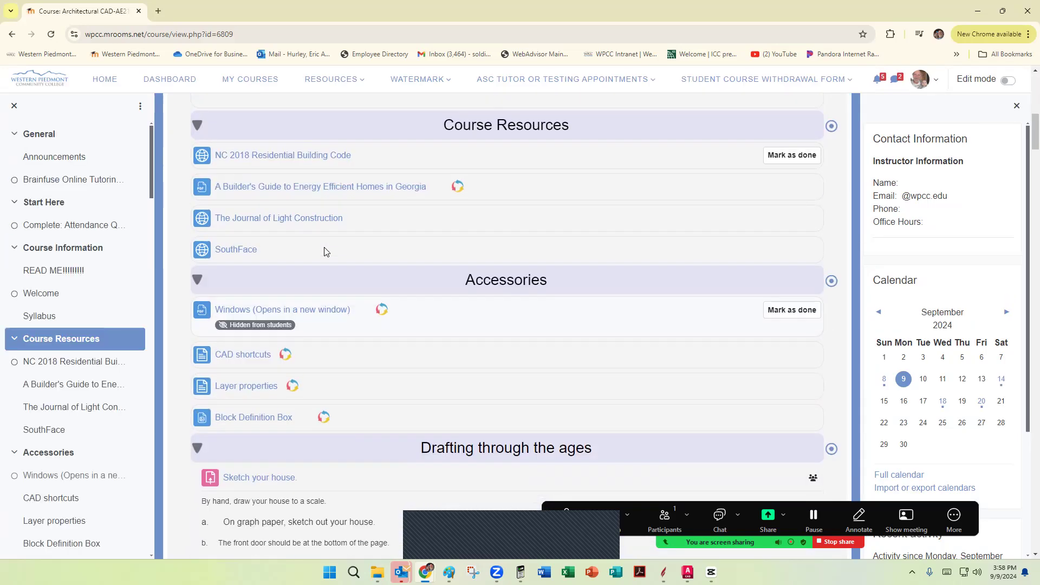
pyautogui.scroll(-15, 324, 248)
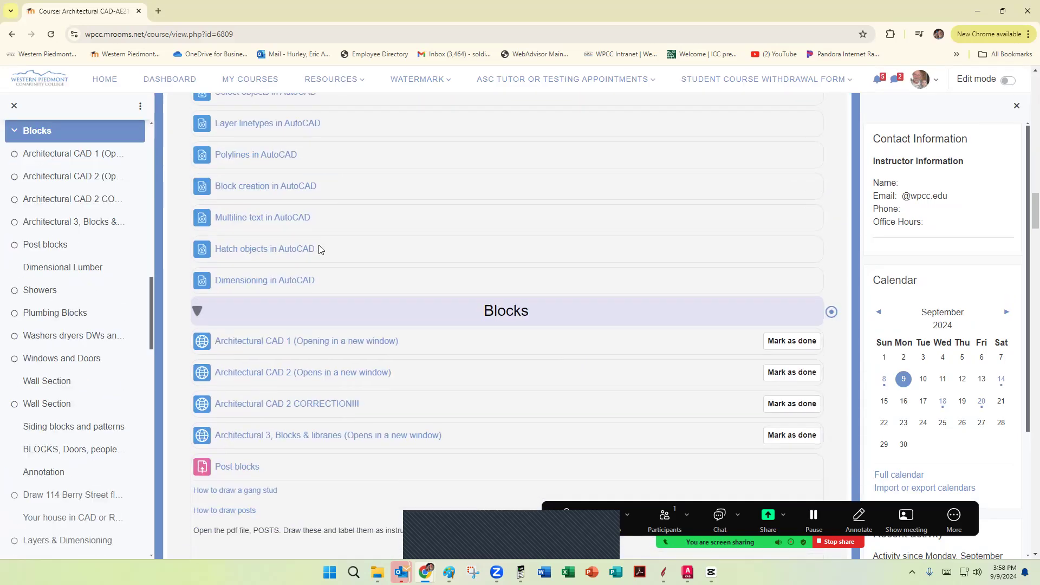
pyautogui.scroll(-15, 318, 249)
pyautogui.scroll(-3, 319, 248)
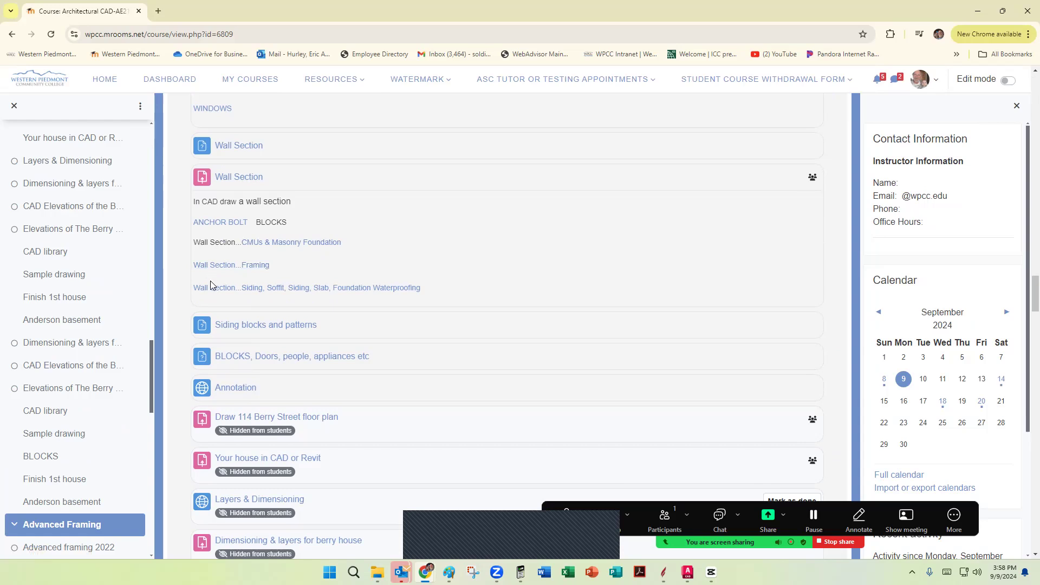
pyautogui.scroll(-3, 212, 275)
pyautogui.scroll(3, 227, 244)
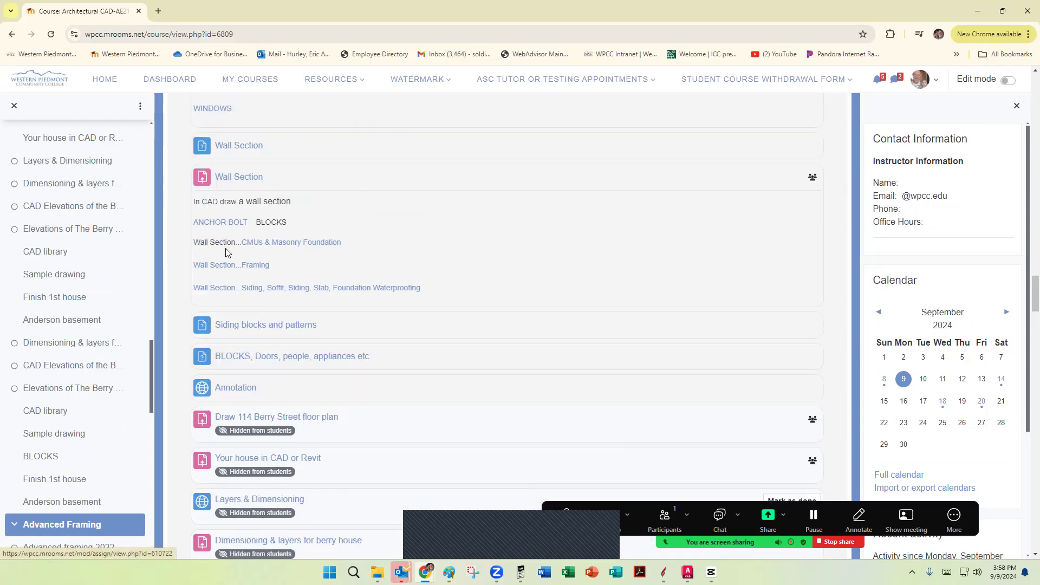
pyautogui.click(247, 179)
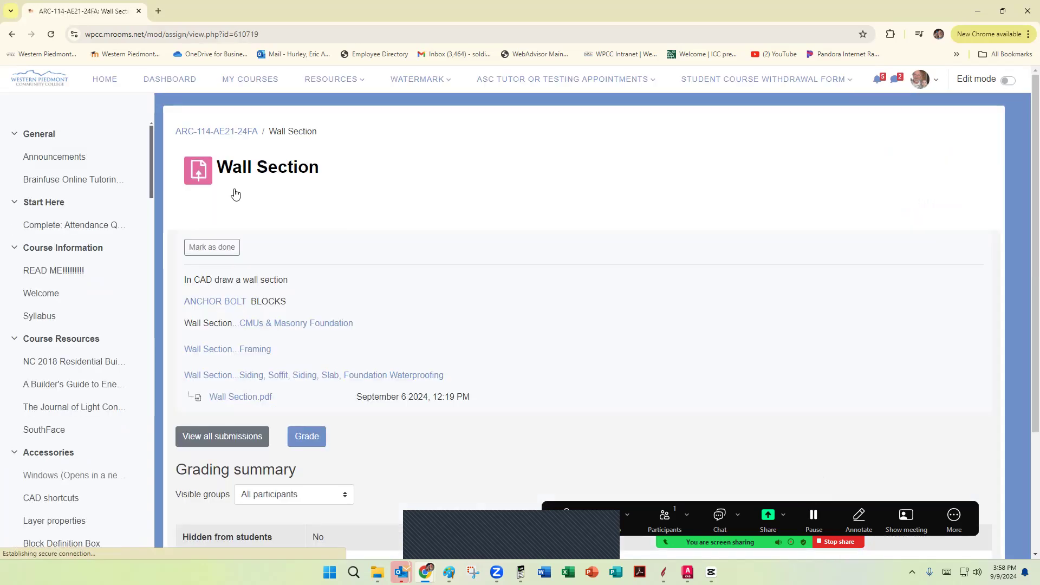
pyautogui.click(225, 398)
pyautogui.click(550, 178)
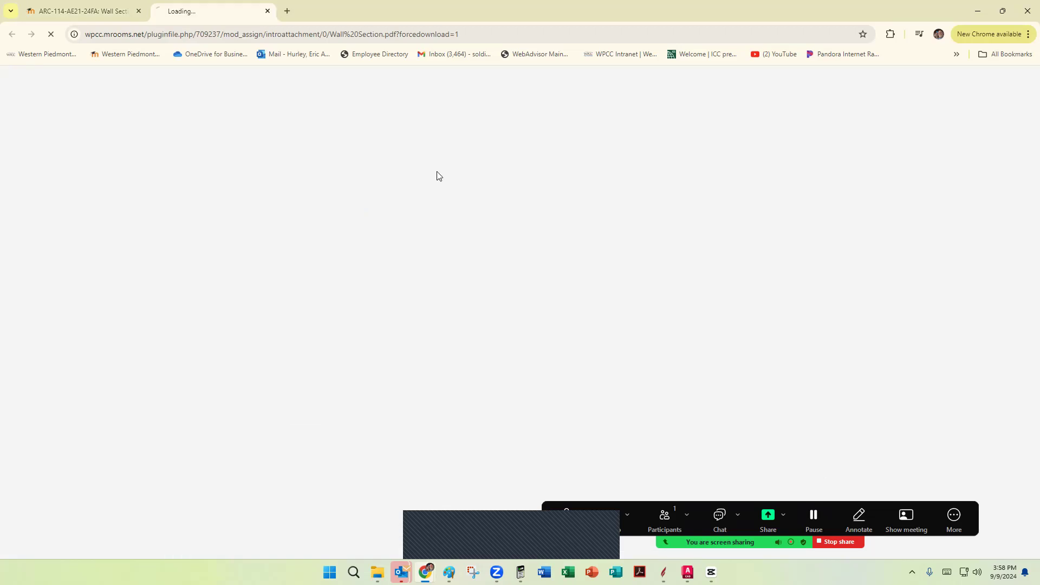
pyautogui.click(815, 61)
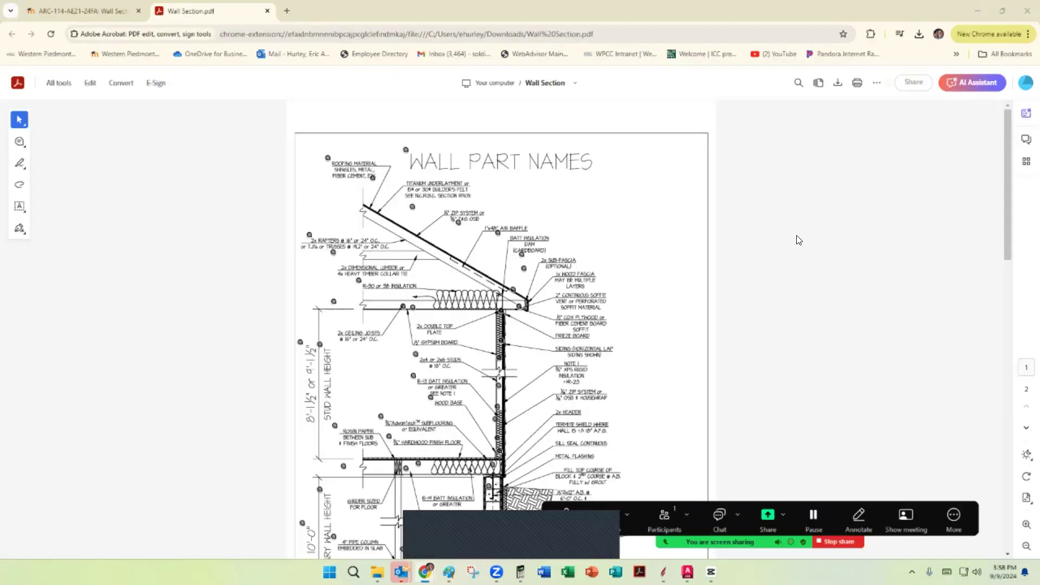
# Switch back to AutoCAD and examine the wall height texts and floor and foundation labels on the WALL PART NAMES reference
pyautogui.hotkey('alt', 'Tab')
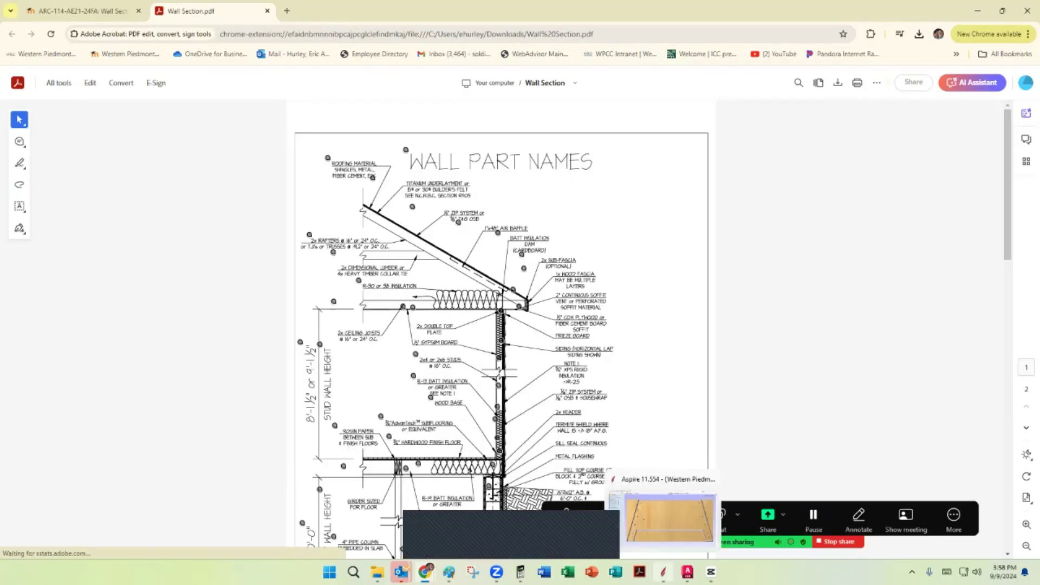
pyautogui.moveTo(688, 572)
pyautogui.click(712, 542)
pyautogui.scroll(-3, 385, 361)
pyautogui.scroll(5, 384, 361)
pyautogui.moveTo(385, 361); pyautogui.dragTo(520, 330, button='middle')
pyautogui.scroll(-2, 481, 359)
pyautogui.scroll(4, 469, 367)
pyautogui.moveTo(469, 367); pyautogui.dragTo(463, 336, button='middle')
pyautogui.scroll(-4, 419, 336)
pyautogui.moveTo(751, 390)
pyautogui.mouseDown(button='middle')
pyautogui.moveTo(560, 364)
pyautogui.moveTo(601, 365)
pyautogui.moveTo(561, 430)
pyautogui.mouseUp(button='middle')
pyautogui.scroll(4, 622, 368)
pyautogui.moveTo(532, 217); pyautogui.dragTo(505, 296, button='middle')
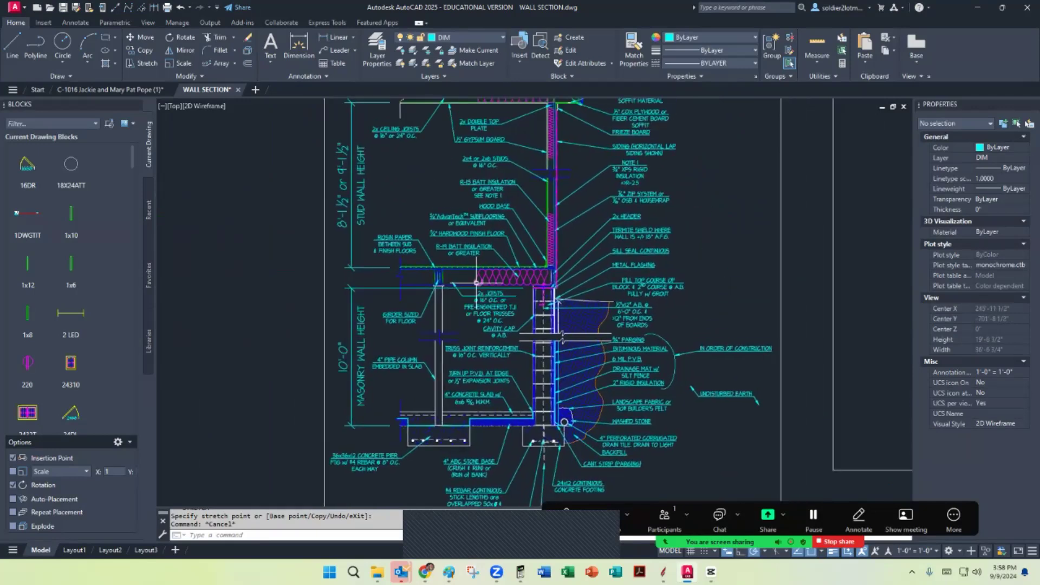
pyautogui.scroll(2, 358, 338)
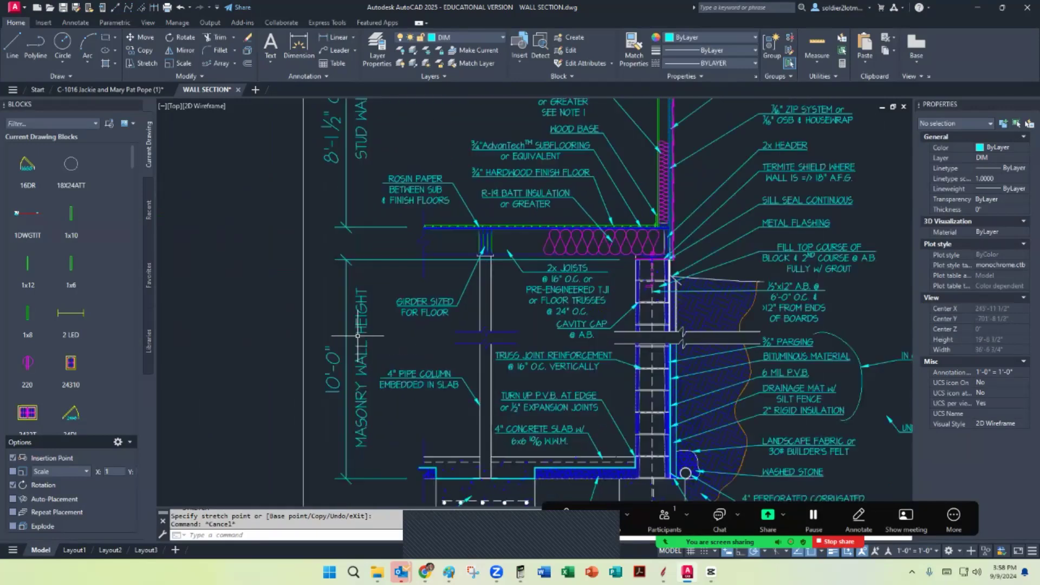
pyautogui.scroll(-2, 362, 282)
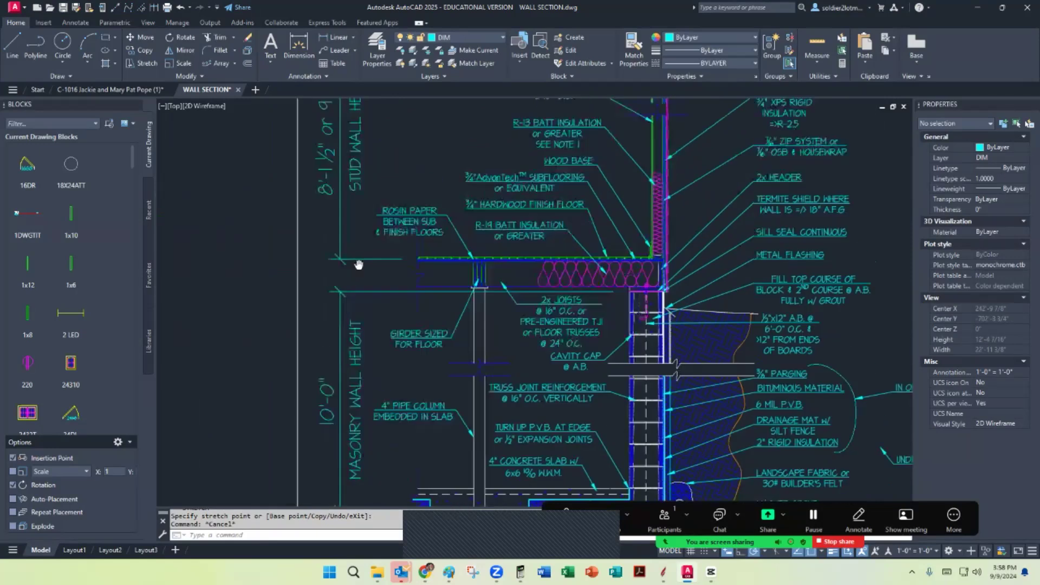
# Add multiline text reading STUD WALL HEIGHT inside the upper storey of the wall section
pyautogui.scroll(-6, 350, 227)
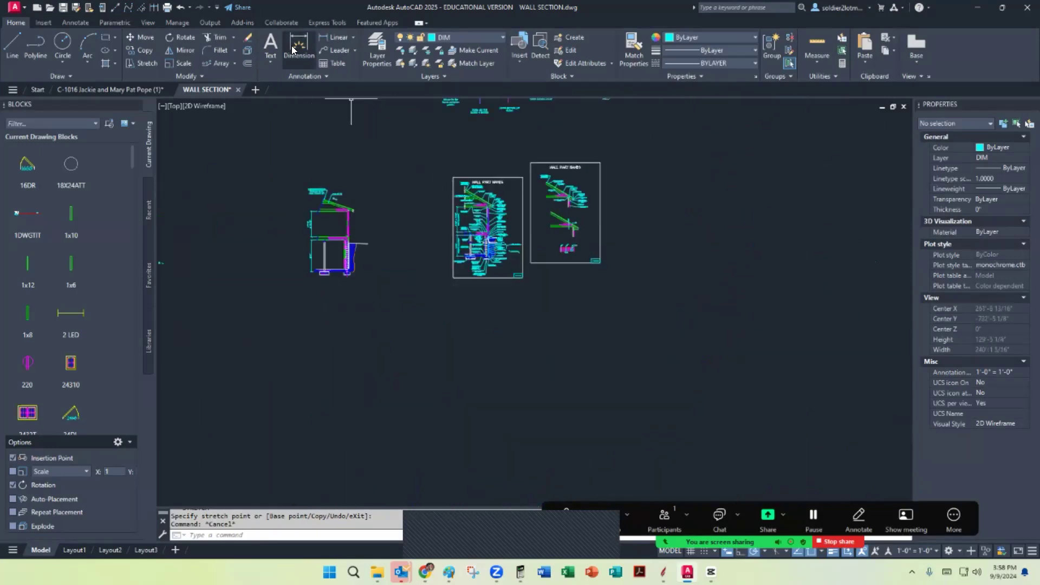
pyautogui.click(274, 36)
pyautogui.scroll(6, 352, 226)
pyautogui.moveTo(389, 273); pyautogui.dragTo(555, 258, button='middle')
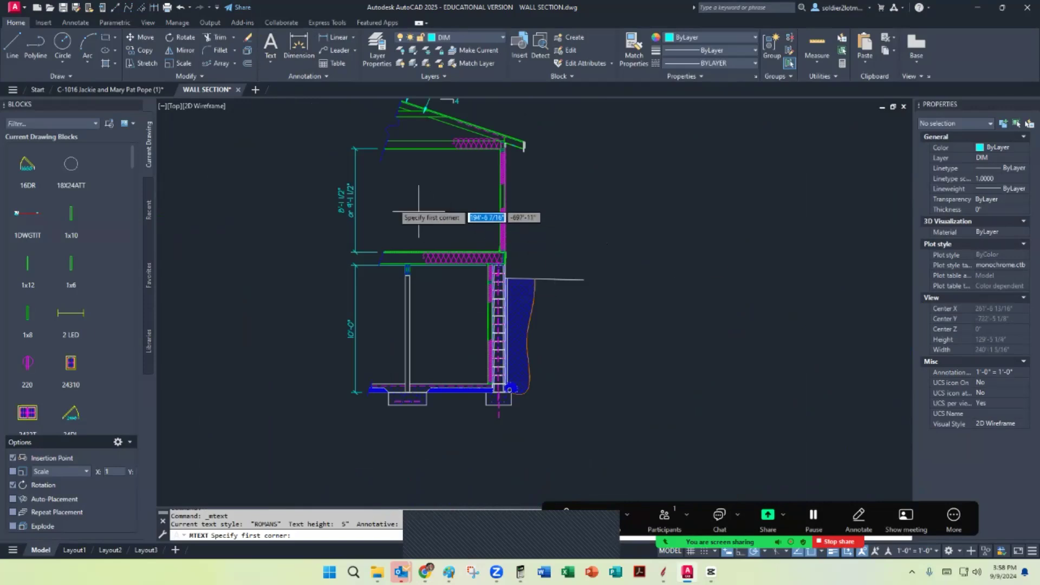
pyautogui.scroll(5, 349, 195)
pyautogui.click(347, 196)
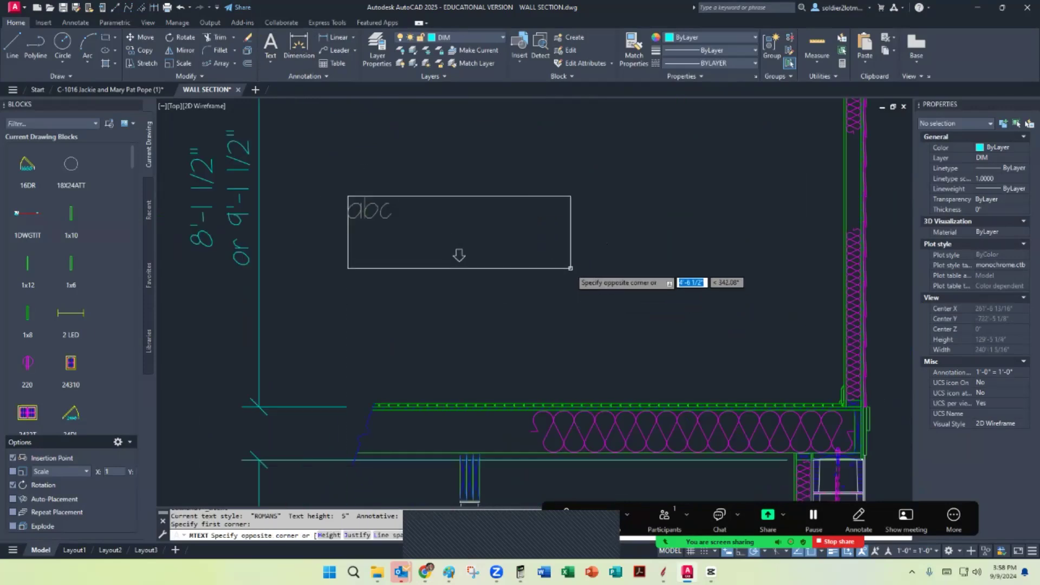
pyautogui.click(694, 276)
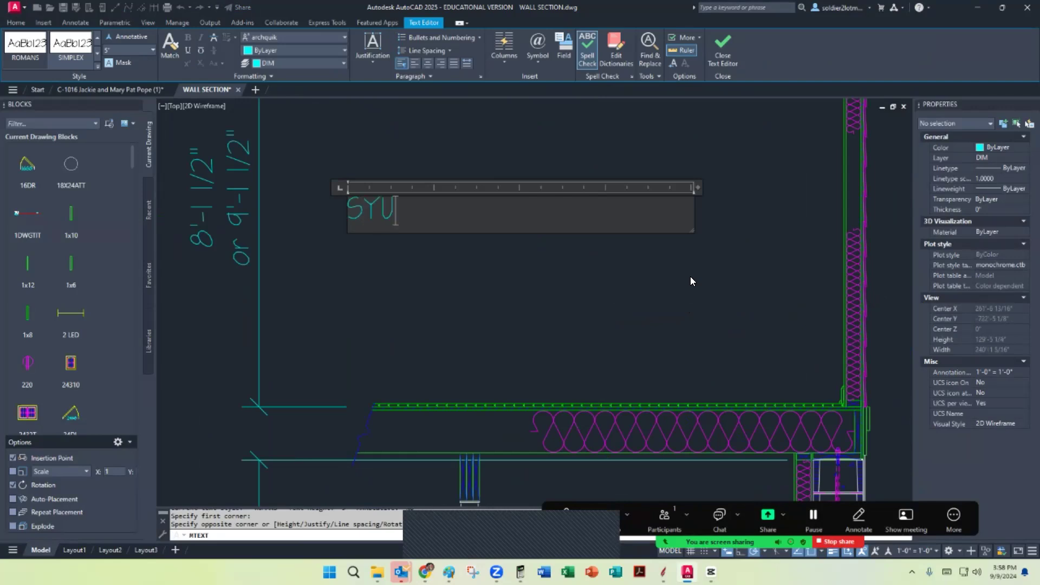
pyautogui.write('SYUD WALL HEIGHT')
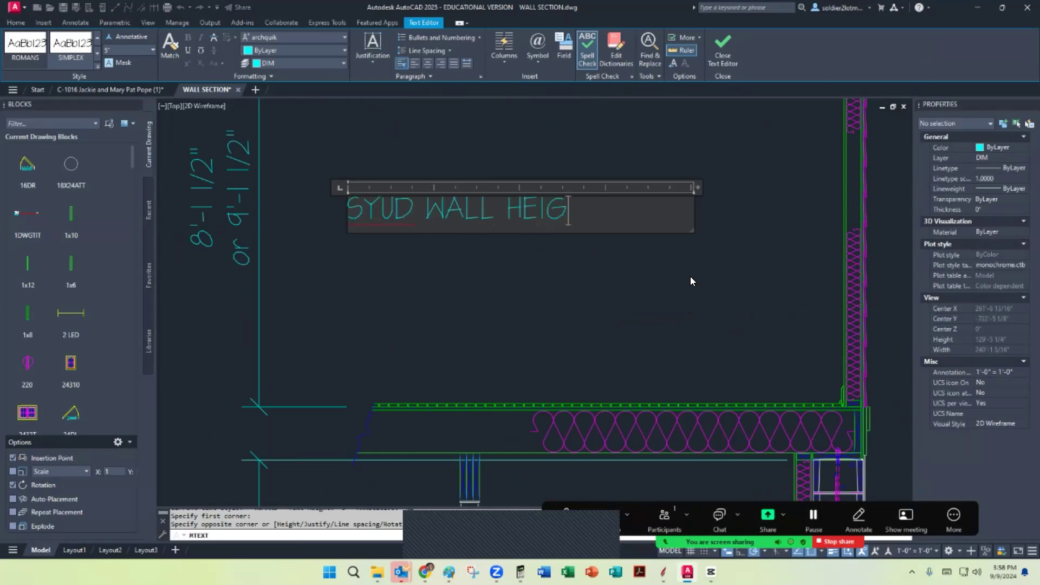
pyautogui.click(378, 213)
pyautogui.press('BackSpace')
pyautogui.write('T')
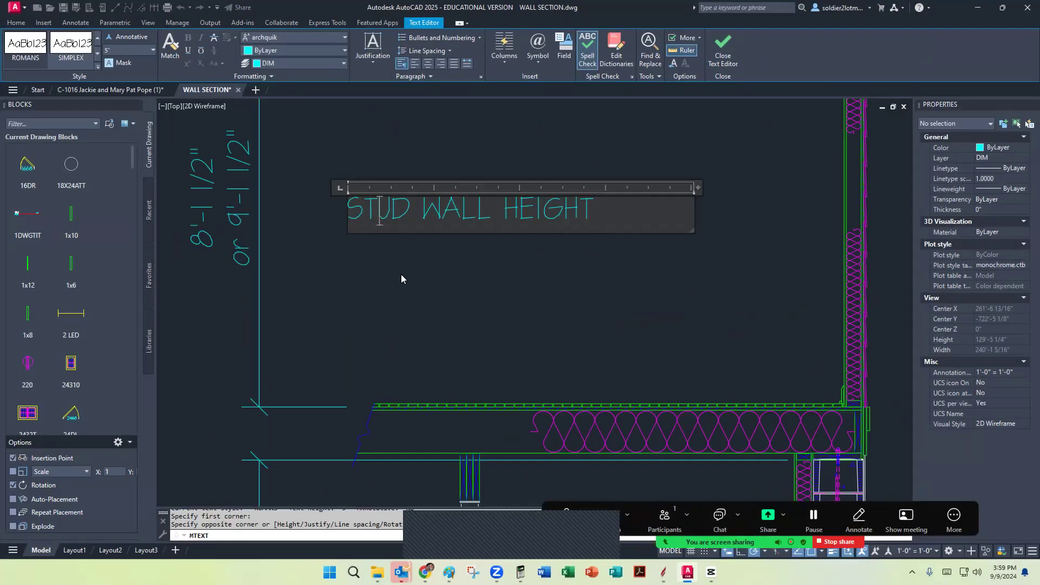
pyautogui.click(413, 270)
pyautogui.press('Escape')
# Set the STUD WALL HEIGHT text's rotation to 90 and its justification to Middle center
pyautogui.click(511, 274)
pyautogui.click(449, 195)
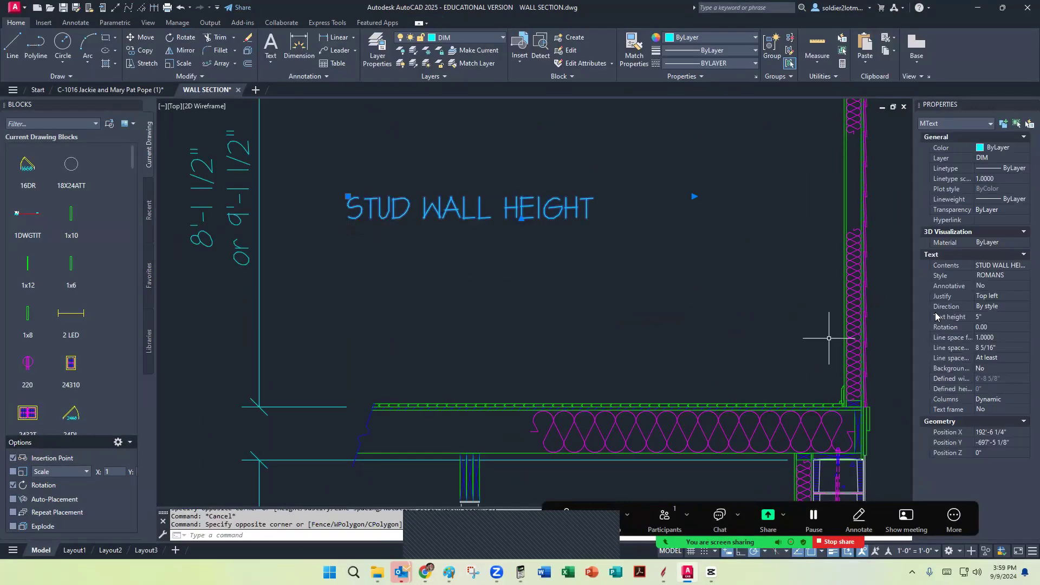
pyautogui.click(993, 328)
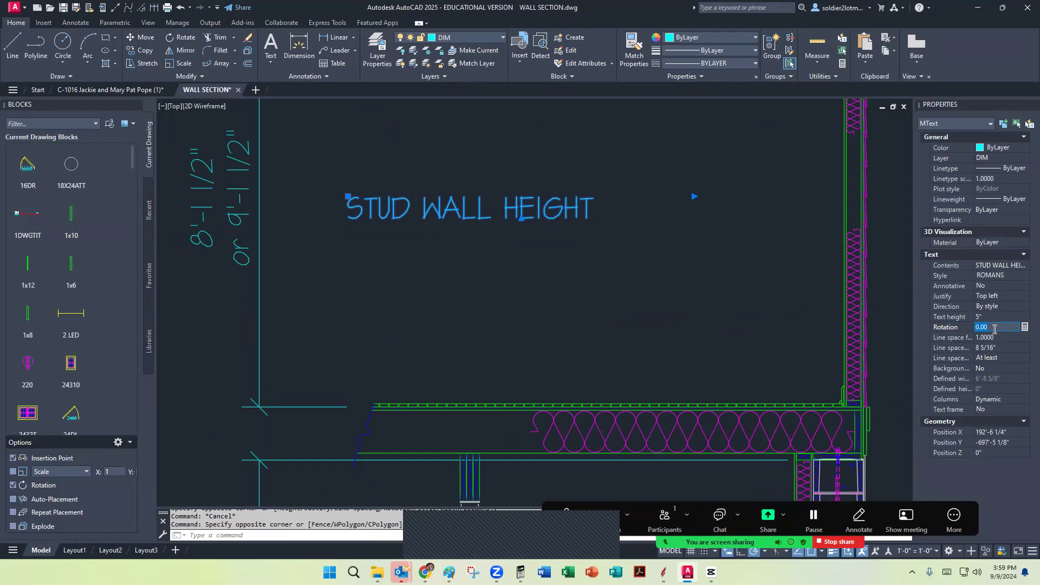
pyautogui.press('Tab')
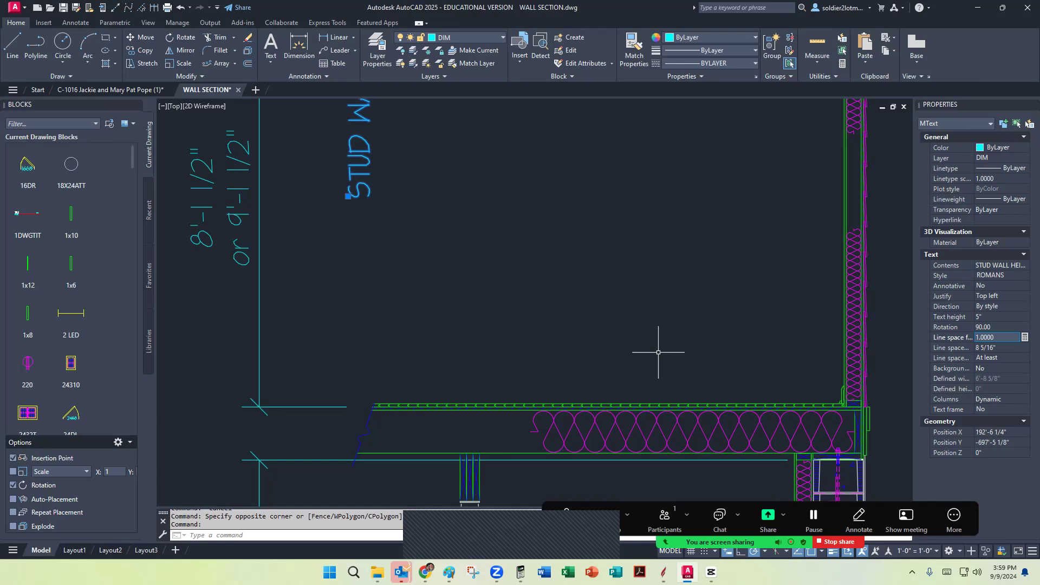
pyautogui.click(1007, 299)
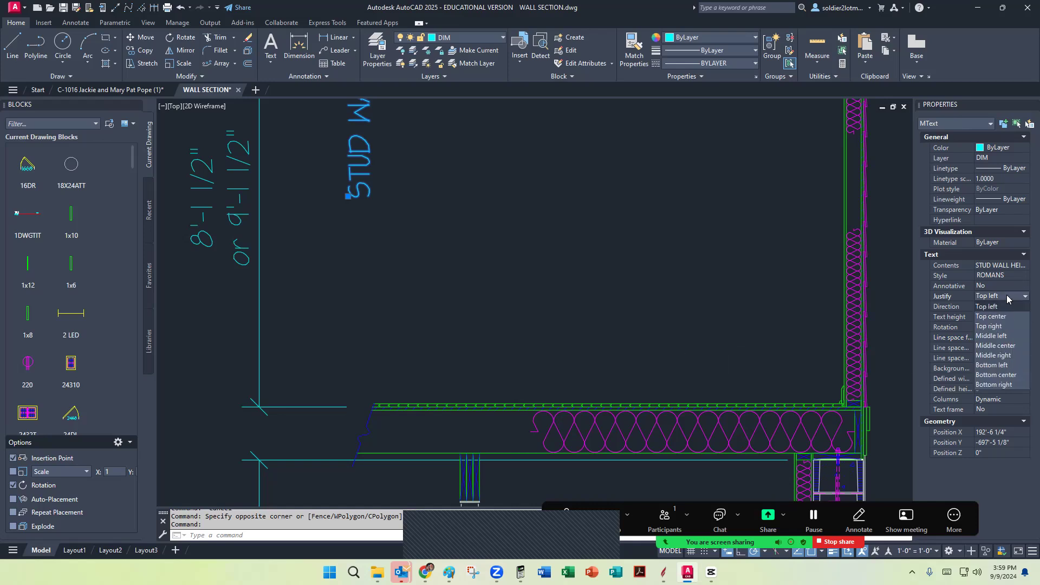
pyautogui.click(1012, 349)
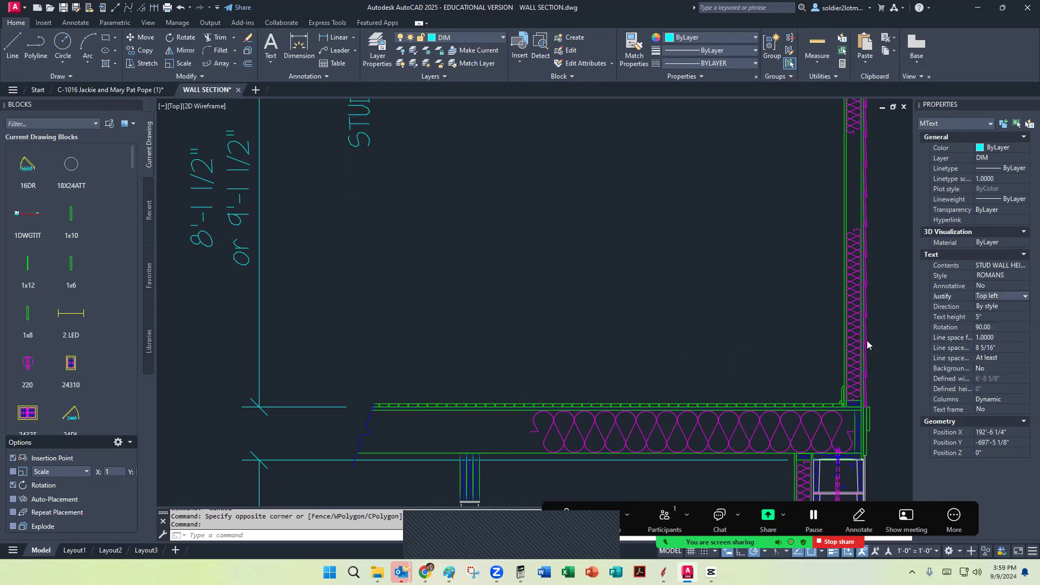
# Move the STUD WALL HEIGHT text against the inner side of the upper storey's height dimension line, roughly centred along it
pyautogui.scroll(-2, 622, 320)
pyautogui.click(458, 134)
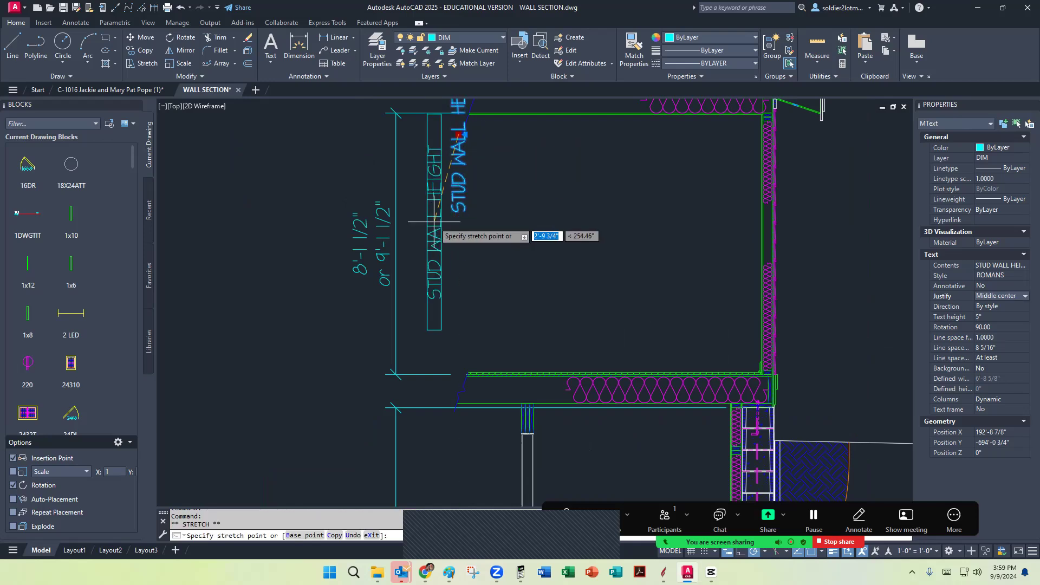
pyautogui.press('Delete')
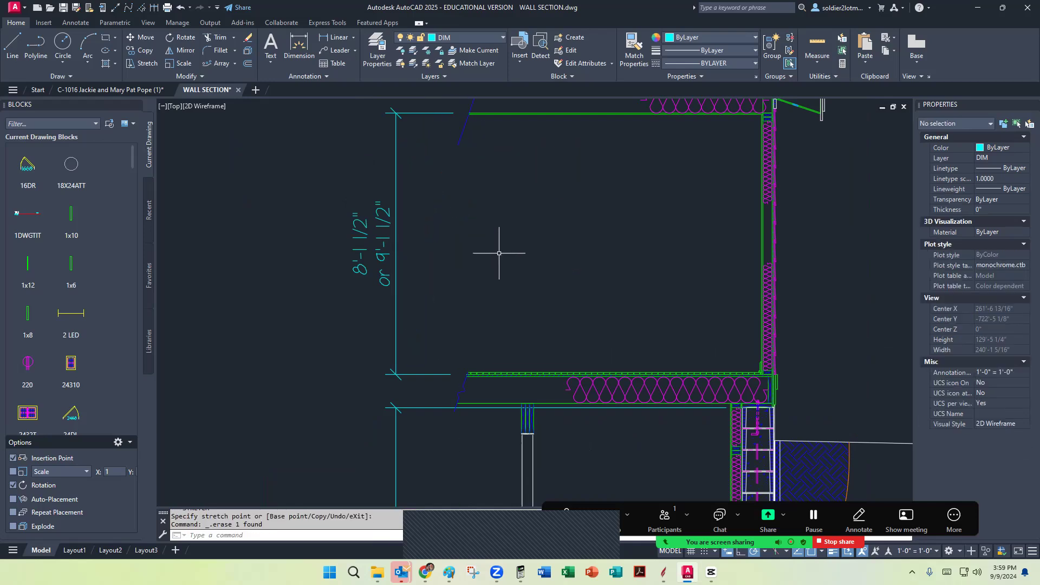
pyautogui.hotkey('ctrl', 'z')
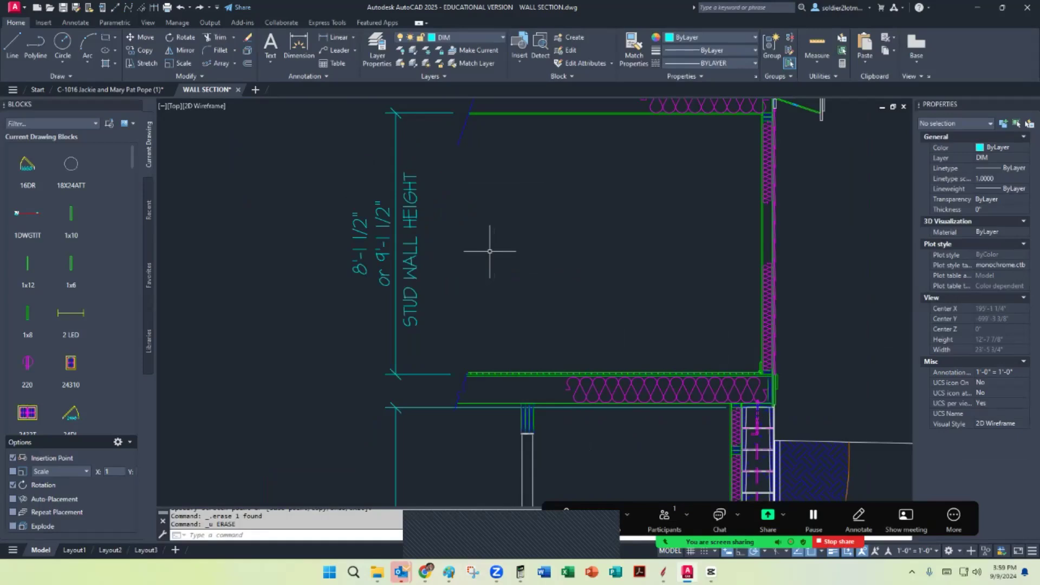
# Copy the STUD WALL HEIGHT text and place the copy beside the 10'-0" dimension line of the foundation wall
pyautogui.click(416, 211)
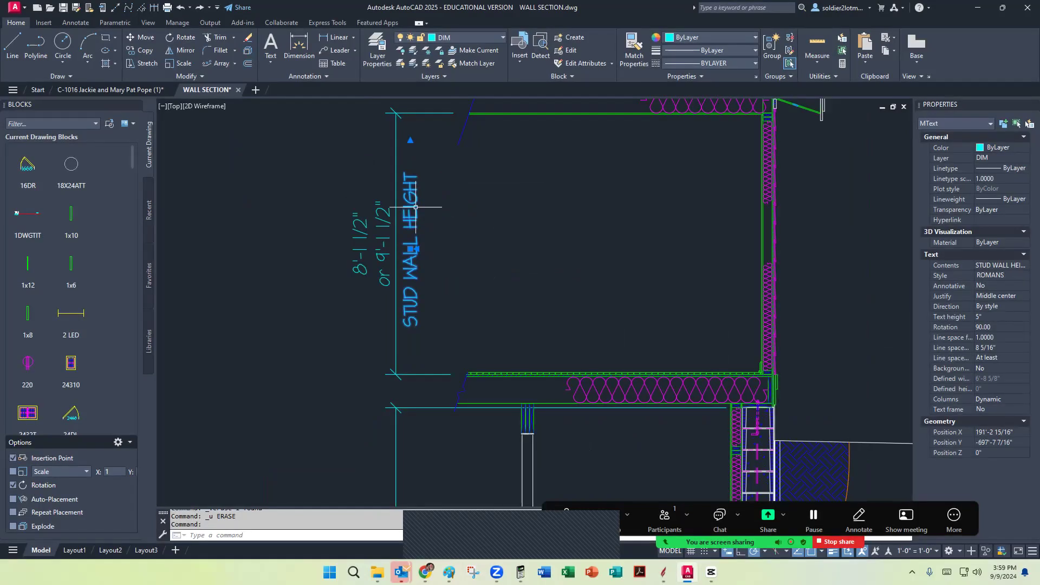
pyautogui.hotkey('ctrl', 'c')
pyautogui.scroll(-9, 460, 183)
pyautogui.scroll(9, 458, 218)
pyautogui.hotkey('ctrl', 'v')
pyautogui.moveTo(423, 224); pyautogui.dragTo(400, 315, button='middle')
pyautogui.click(381, 388)
pyautogui.click(391, 340)
pyautogui.click(389, 336)
# Change the copied text beside the foundation wall dimension to MASONRY WALL HEIGHT
pyautogui.doubleClick(389, 333)
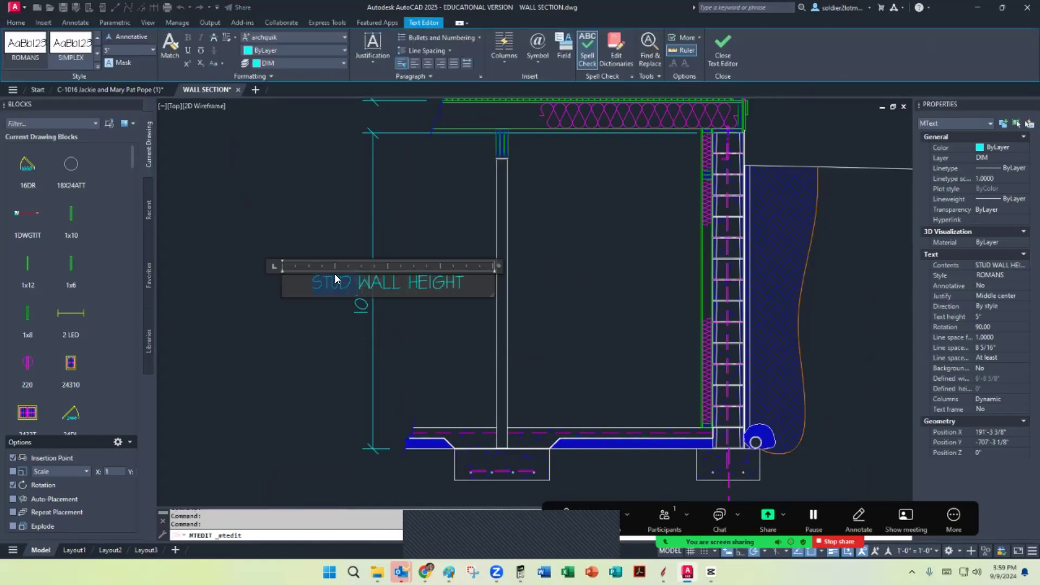
pyautogui.write('MASRO')
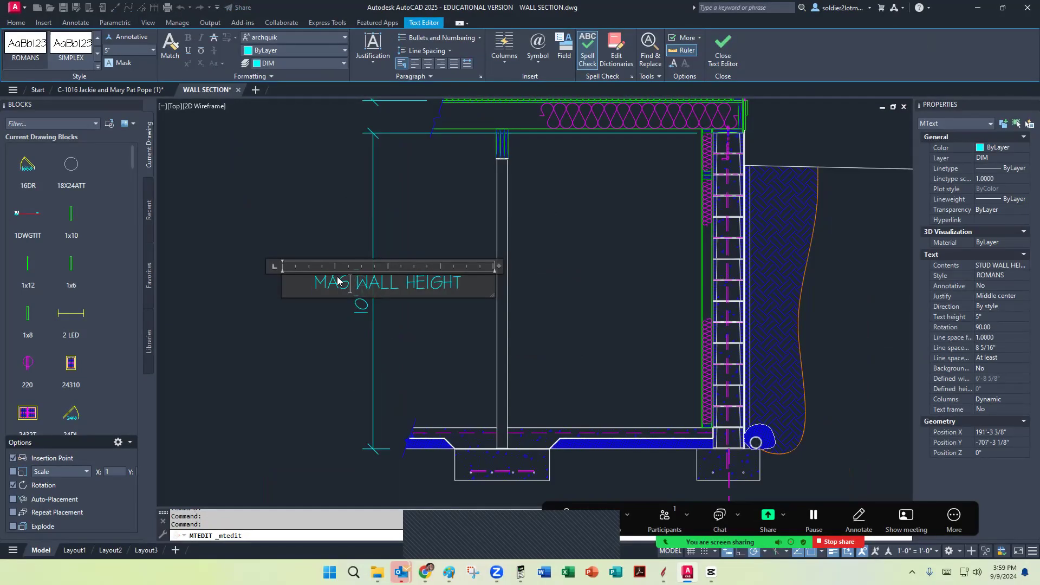
pyautogui.write('N')
pyautogui.press('BackSpace')
pyautogui.press('BackSpace')
pyautogui.press('BackSpace')
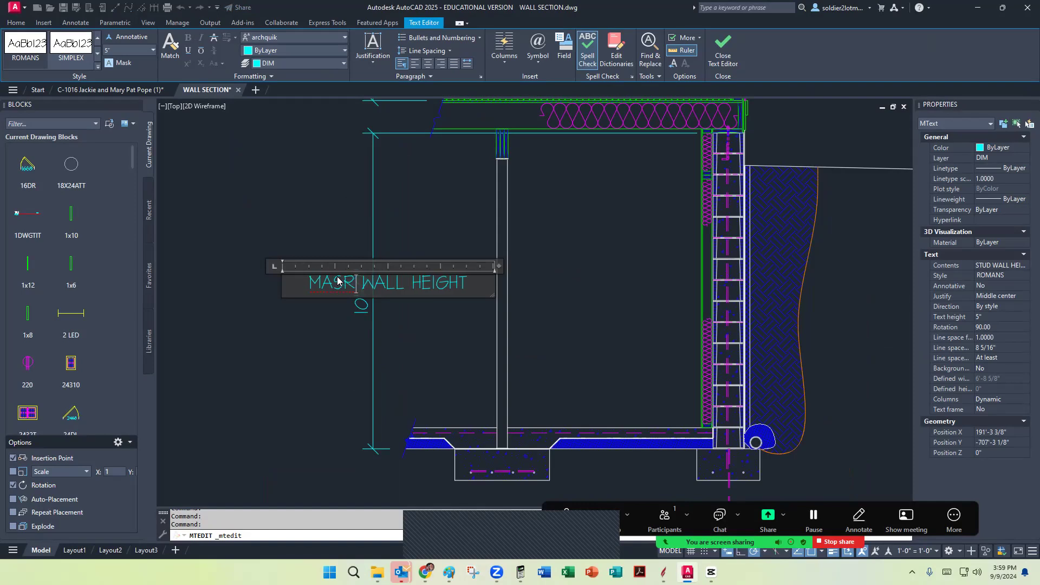
pyautogui.write('ONRY')
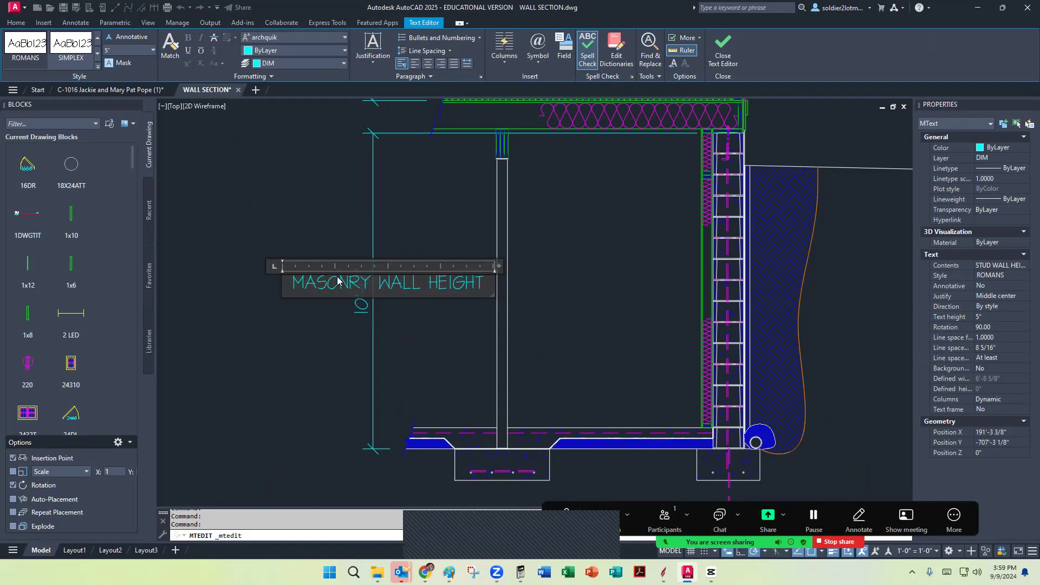
pyautogui.click(412, 328)
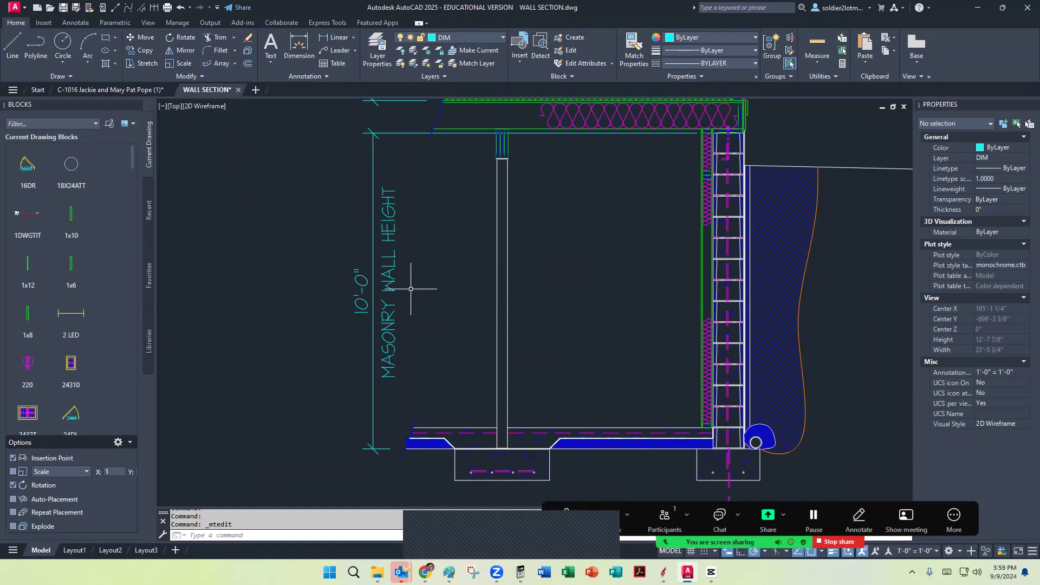
pyautogui.scroll(-5, 410, 289)
pyautogui.scroll(7, 422, 287)
pyautogui.scroll(-1, 444, 271)
pyautogui.moveTo(443, 272); pyautogui.dragTo(532, 265, button='middle')
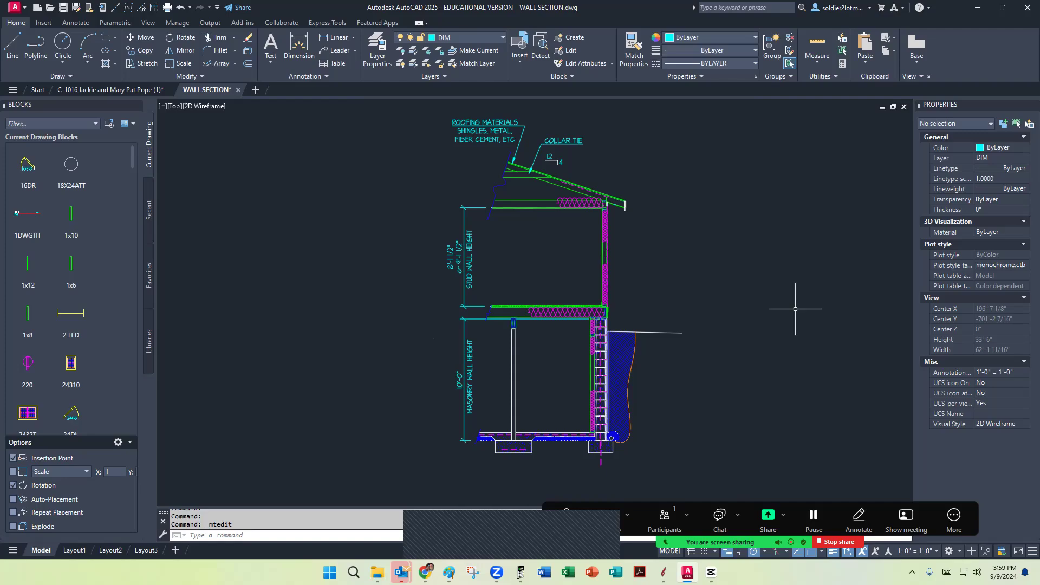
pyautogui.click(839, 543)
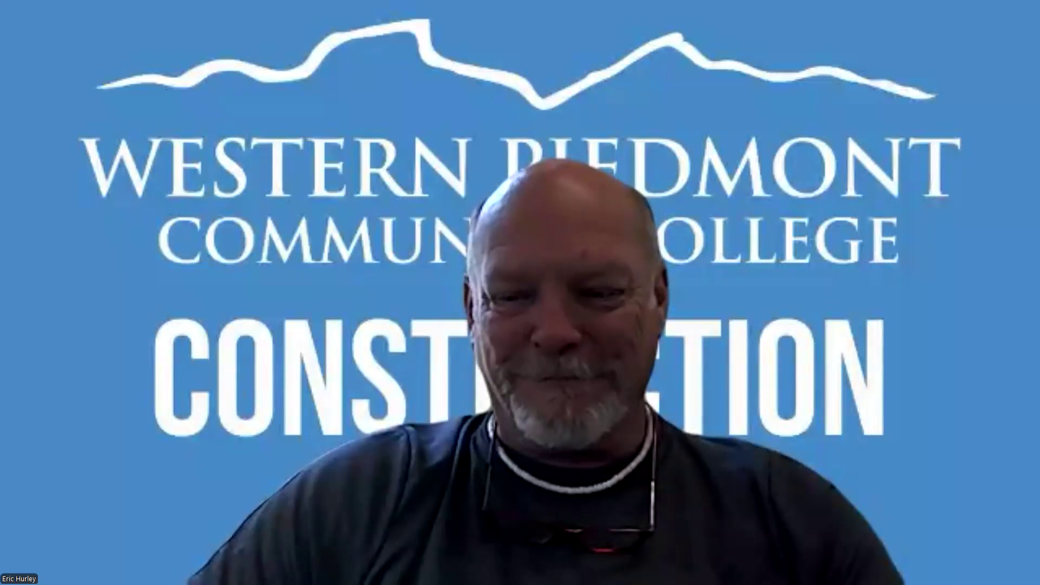